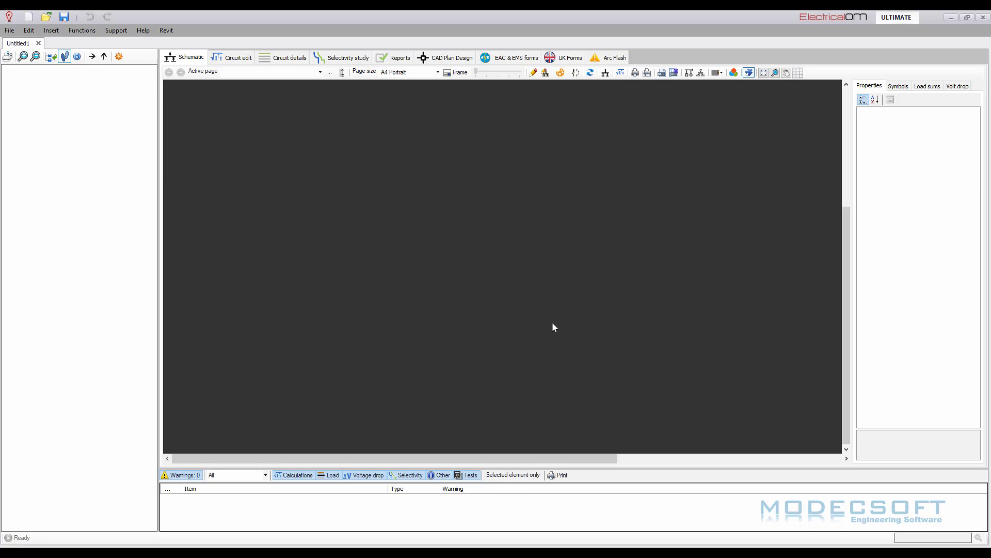
Open the CAD plan design and examine the symbol library's categories, including sockets, switches, other final circuits, wiring, security and distribution.
{"action": "left_click", "coordinate": [447, 60]}
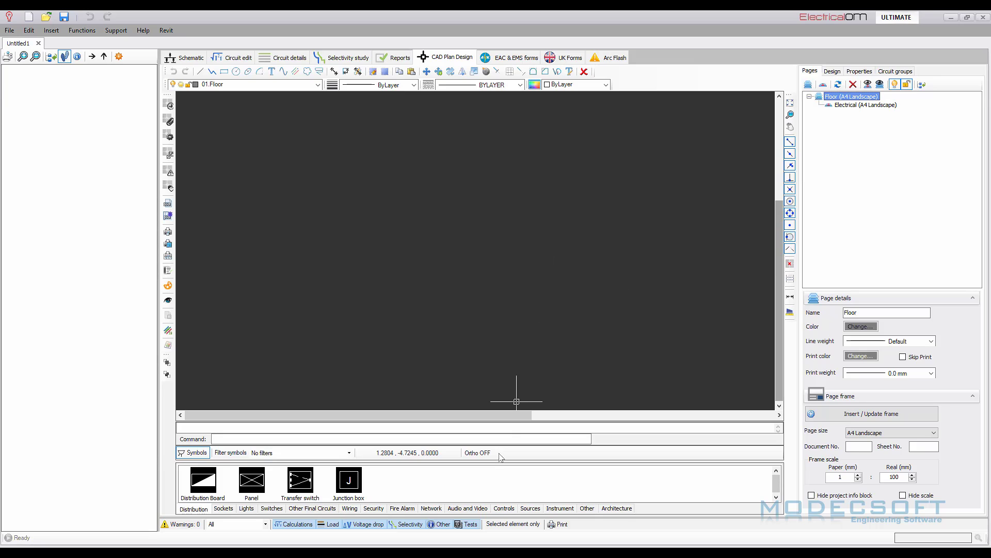
{"action": "left_click_drag", "start_coordinate": [493, 461], "coordinate": [493, 394]}
{"action": "left_click", "coordinate": [247, 508]}
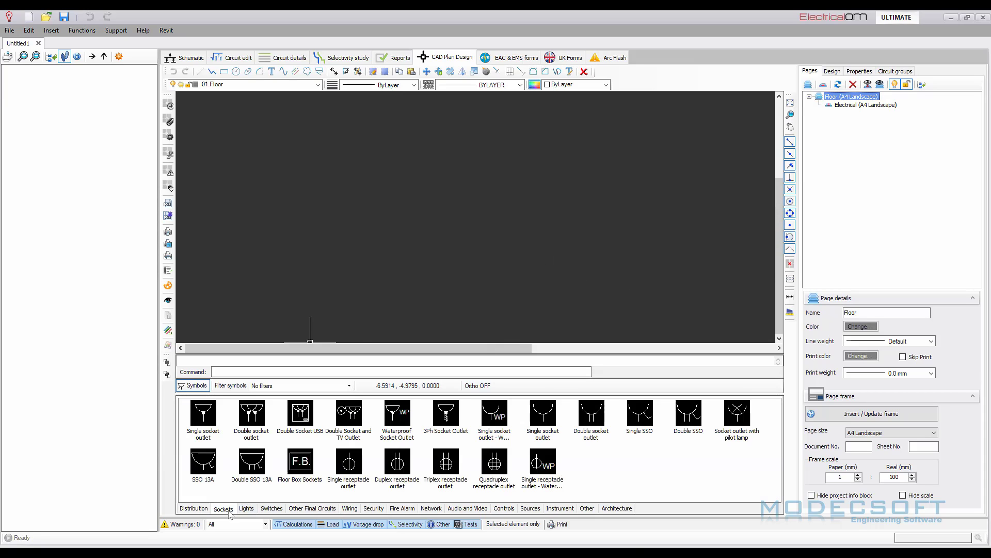
{"action": "left_click", "coordinate": [273, 511]}
{"action": "left_click", "coordinate": [313, 510]}
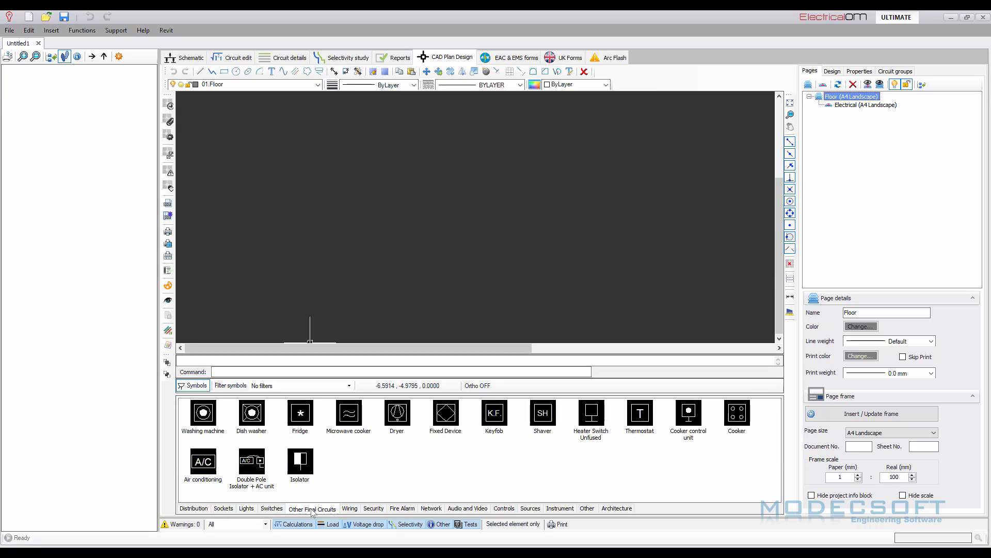
{"action": "left_click", "coordinate": [352, 510]}
{"action": "left_click", "coordinate": [374, 509]}
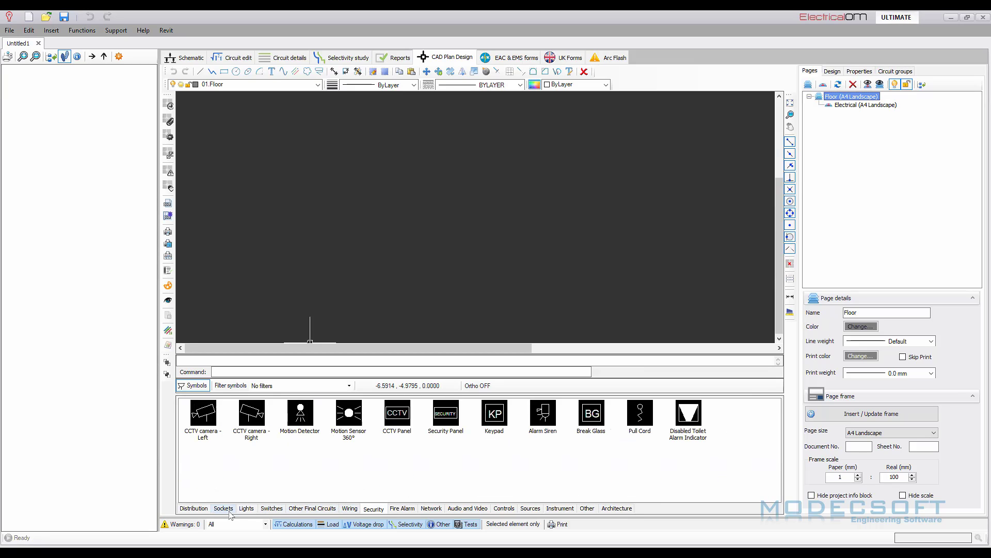
{"action": "left_click", "coordinate": [202, 510]}
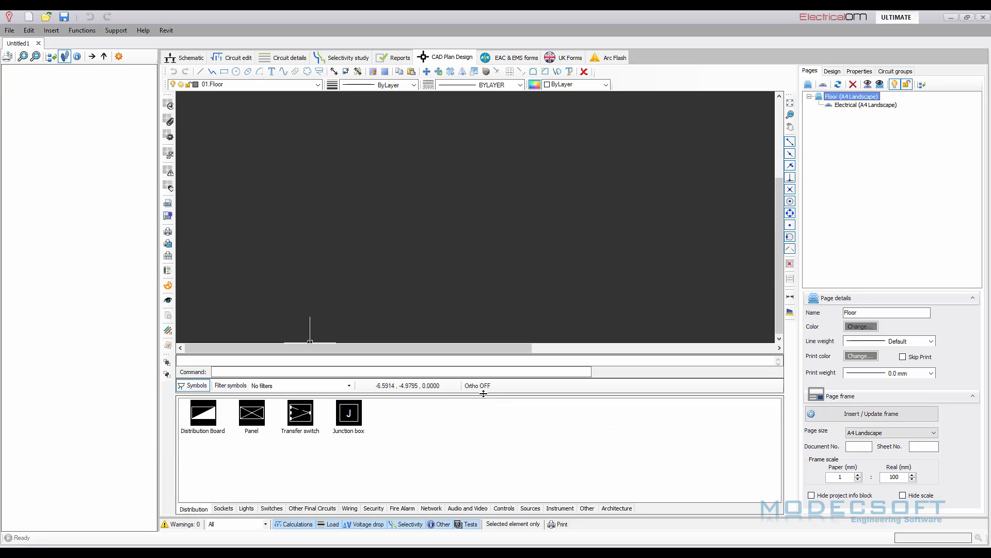
{"action": "left_click_drag", "start_coordinate": [484, 395], "coordinate": [488, 450]}
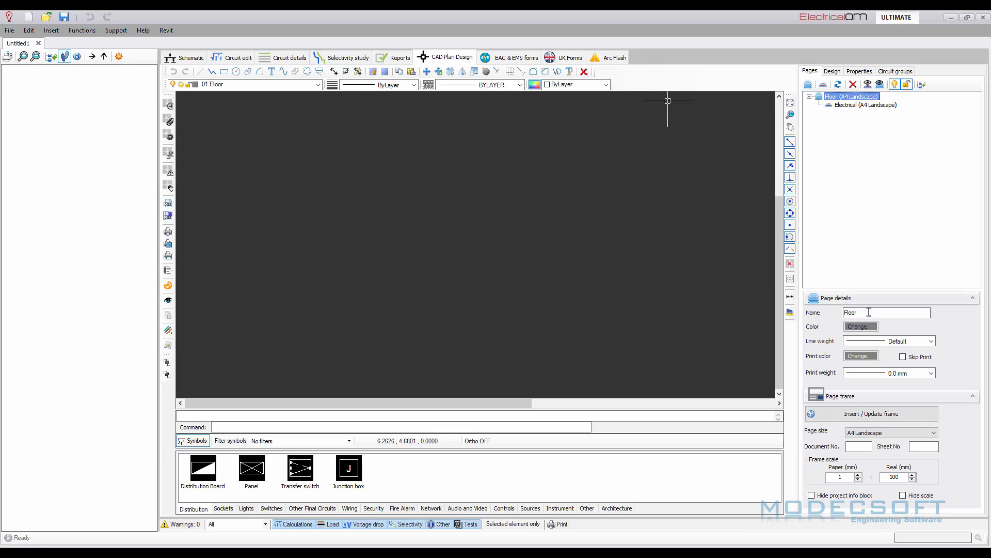
Look over the plan's electrical design tools, object properties and circuit groups, ending on the page structure.
{"action": "left_click", "coordinate": [832, 72]}
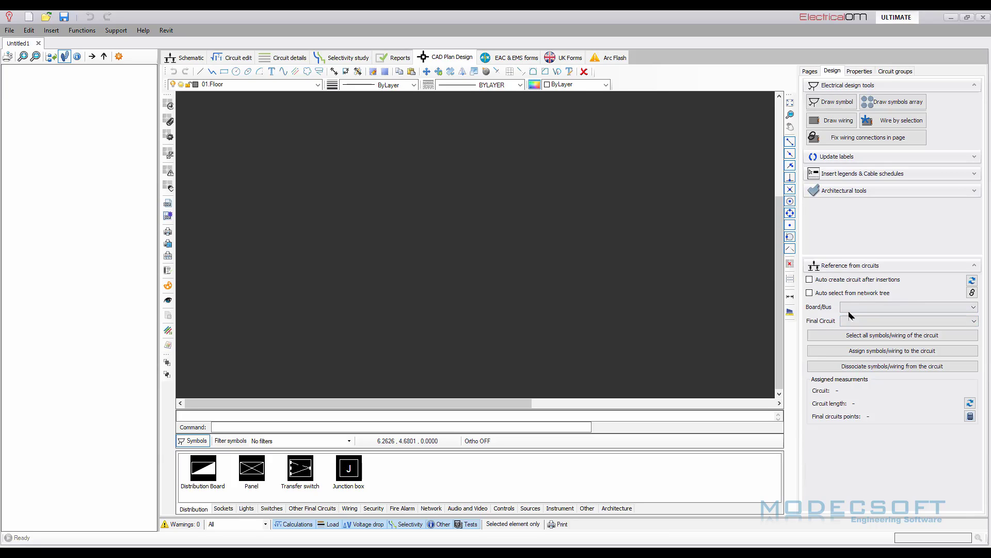
{"action": "left_click", "coordinate": [861, 71]}
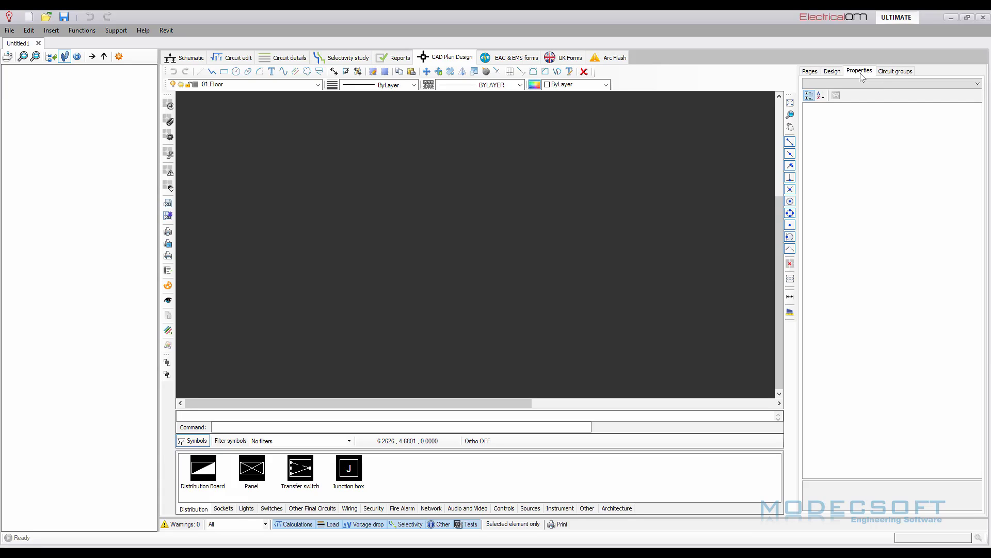
{"action": "left_click", "coordinate": [895, 72]}
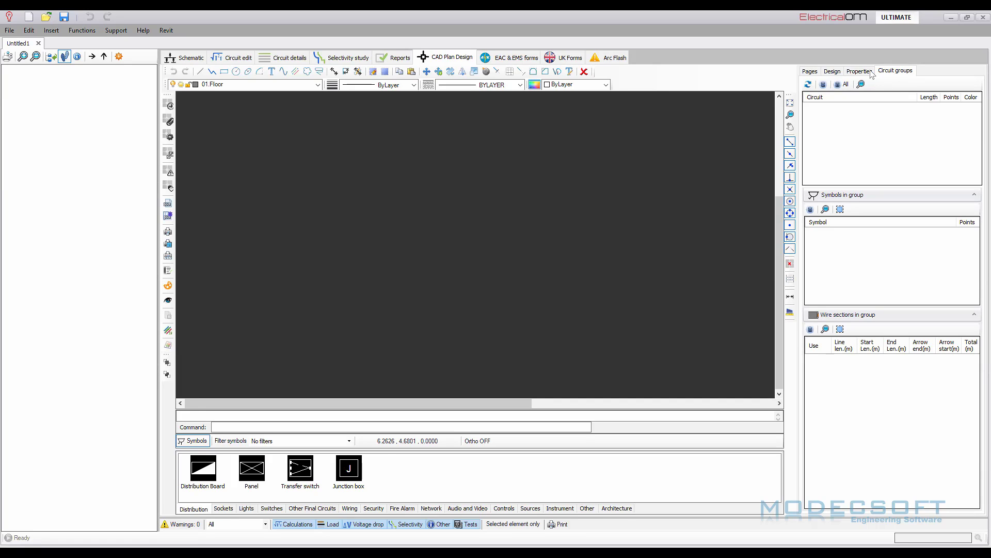
{"action": "left_click", "coordinate": [810, 72]}
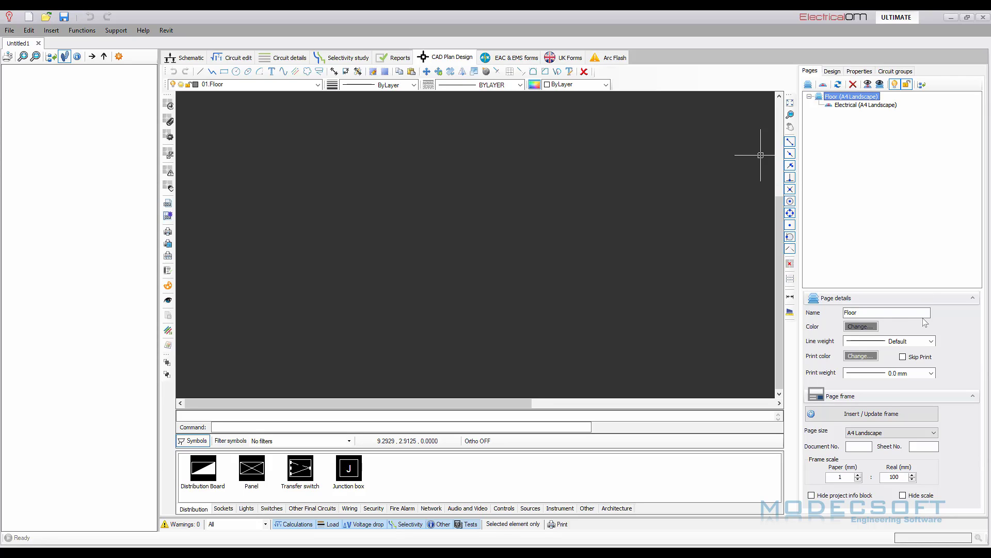
Rename the floor page HOUSE PLAN and its electrical layer ARCH DRAWINGS.
{"action": "double_click", "coordinate": [877, 312]}
{"action": "type", "text": "HOUSE PLAN"}
{"action": "key", "text": "Return"}
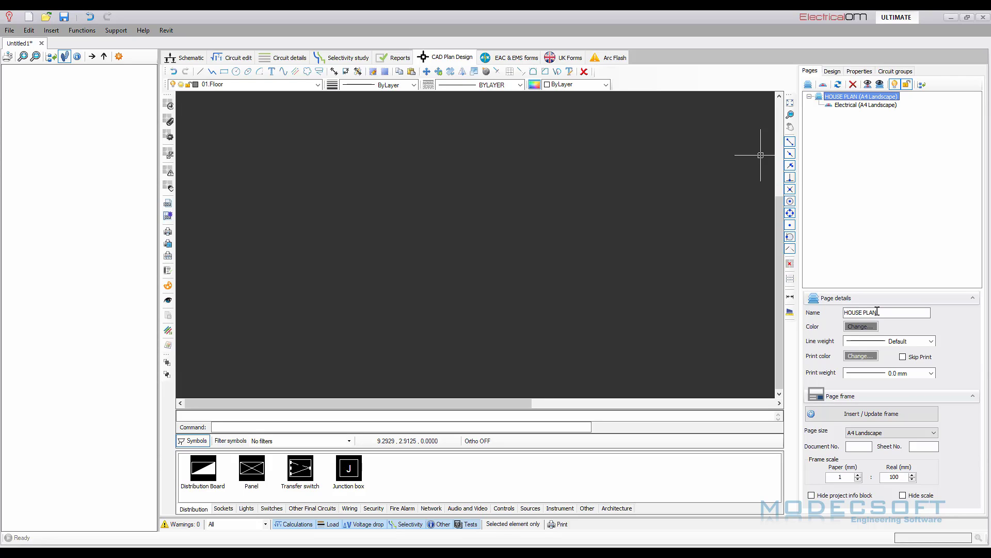
{"action": "left_click", "coordinate": [855, 106]}
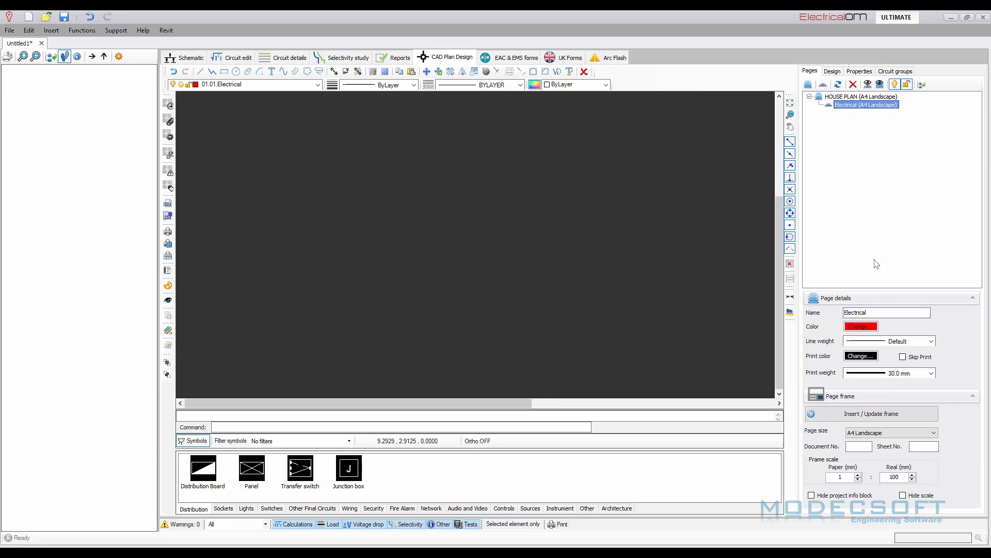
{"action": "double_click", "coordinate": [877, 313]}
{"action": "type", "text": "ARCH DRAWINGS"}
{"action": "key", "text": "Return"}
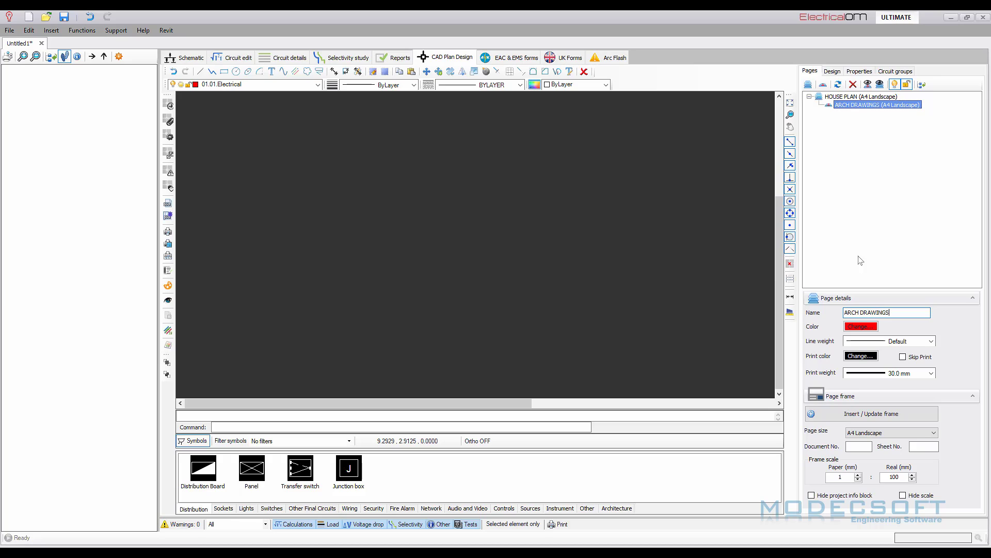
Add an electrical layer under ARCH DRAWINGS and name it GROUND FLOOR.
{"action": "left_click", "coordinate": [823, 84]}
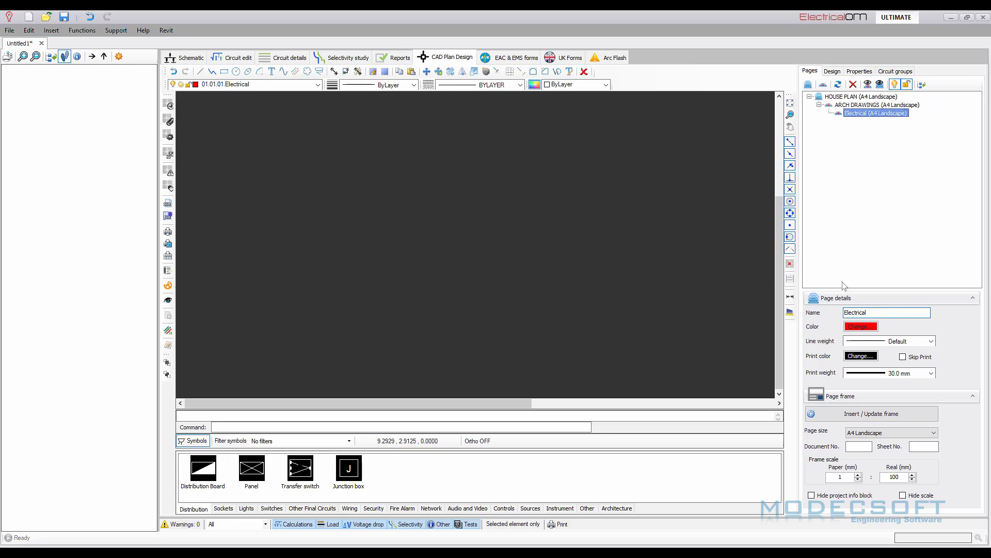
{"action": "double_click", "coordinate": [870, 313]}
{"action": "type", "text": "g"}
{"action": "type", "text": "ROUND "}
{"action": "type", "text": "G"}
{"action": "type", "text": "OOR"}
{"action": "key", "text": "Return"}
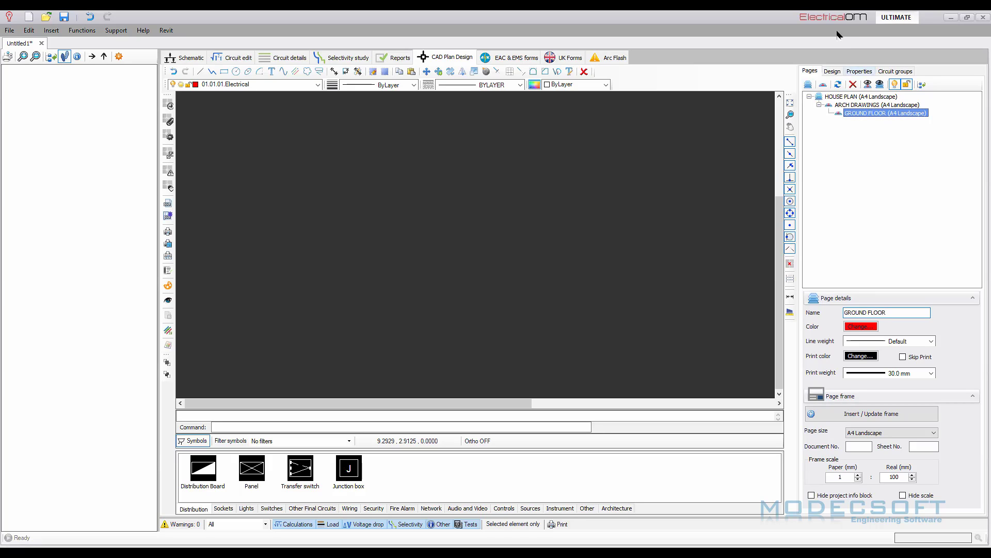
Add another electrical layer under ARCH DRAWINGS and name it FIRST FLOOR.
{"action": "left_click", "coordinate": [853, 105]}
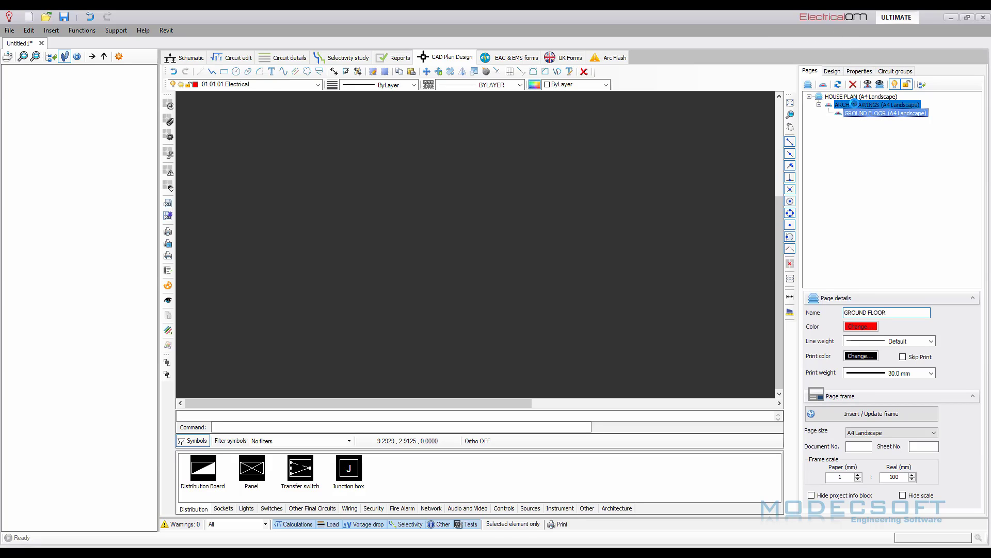
{"action": "left_click", "coordinate": [823, 84]}
{"action": "double_click", "coordinate": [860, 312]}
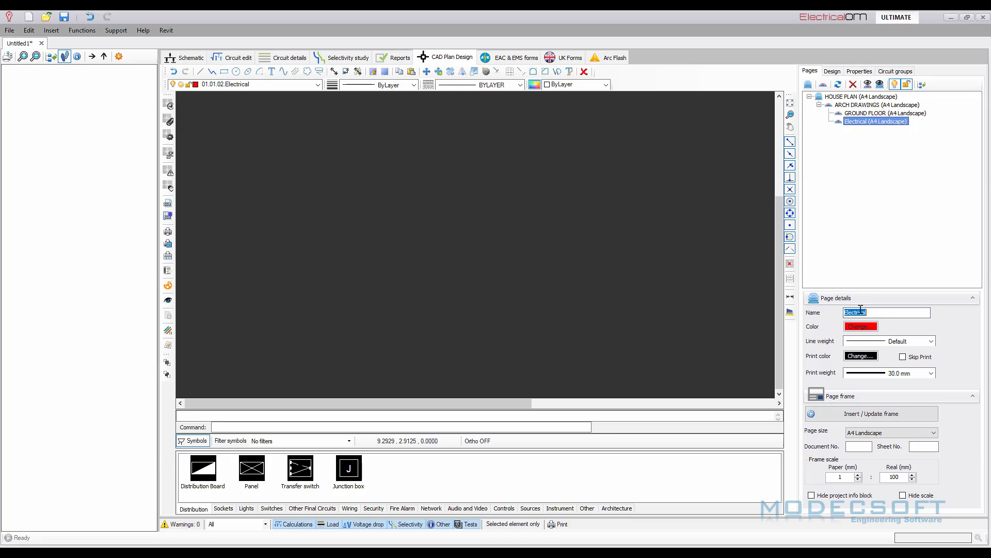
{"action": "type", "text": "FIRST FLOOR"}
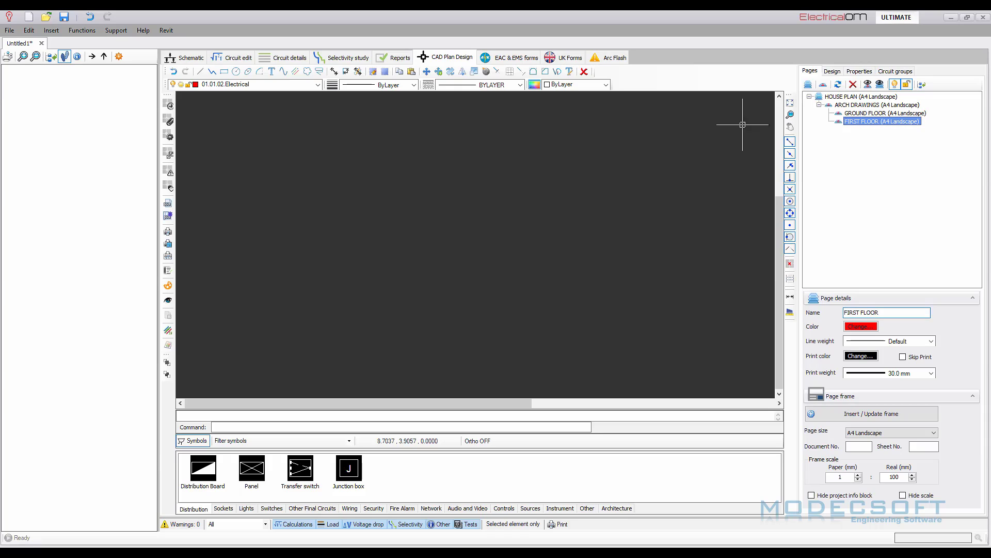
Add a third electrical layer under ARCH DRAWINGS and name it ROOF.
{"action": "left_click", "coordinate": [846, 104]}
{"action": "left_click", "coordinate": [824, 85]}
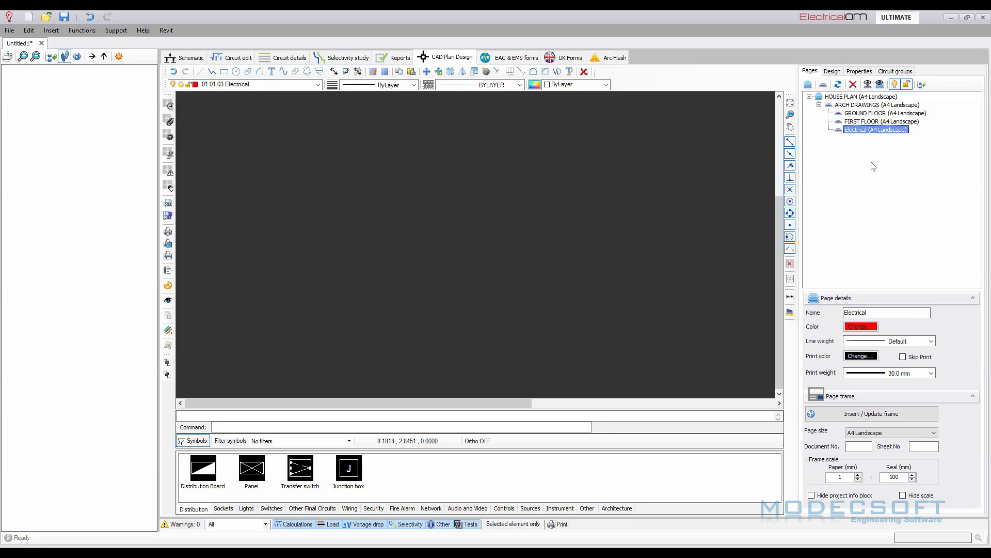
{"action": "double_click", "coordinate": [894, 311]}
{"action": "type", "text": "ROOF"}
{"action": "key", "text": "Return"}
Add an electrical layer directly under HOUSE PLAN and name it ELECTRICAL DRAWINGS.
{"action": "left_click", "coordinate": [827, 96]}
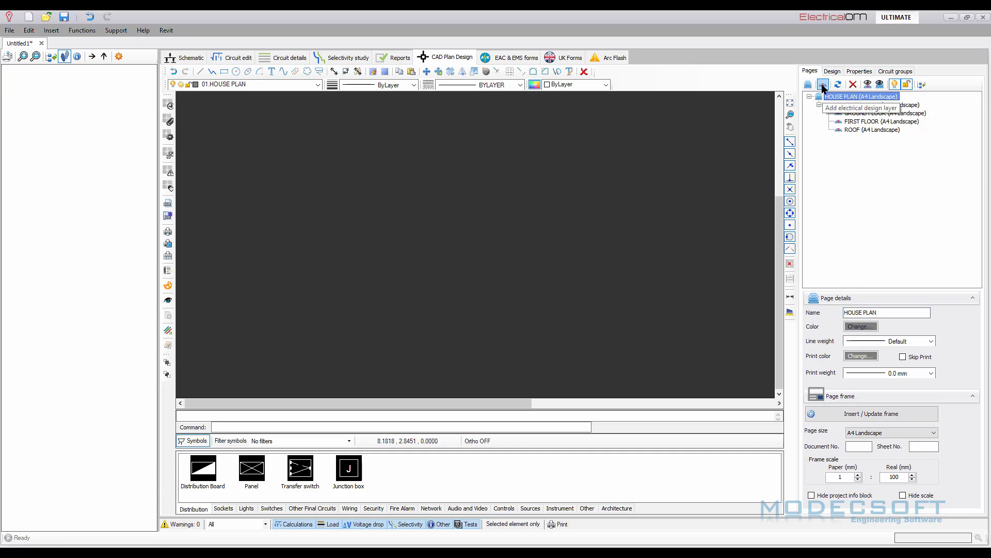
{"action": "left_click", "coordinate": [823, 86]}
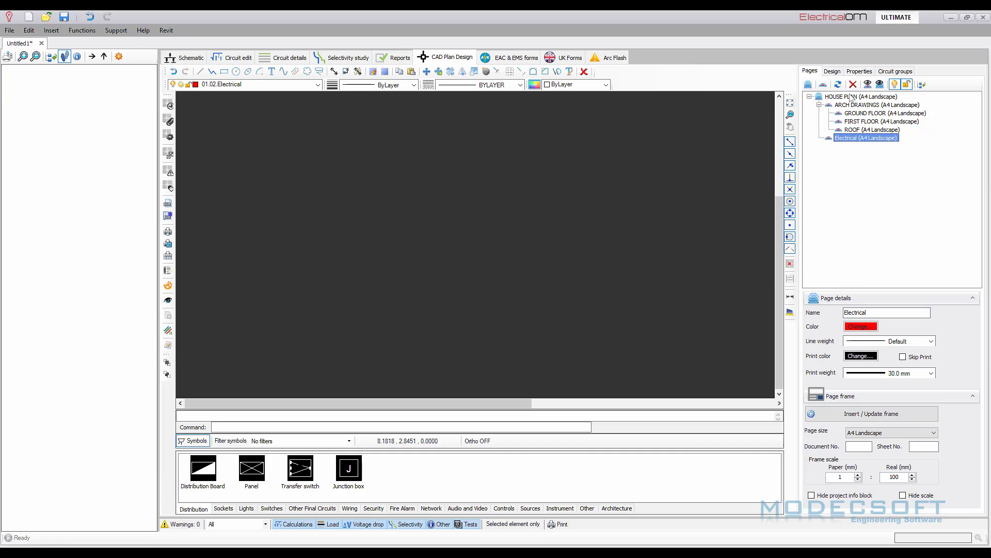
{"action": "double_click", "coordinate": [877, 313]}
{"action": "type", "text": "ELECTRICAL DRAWINGS"}
{"action": "key", "text": "Return"}
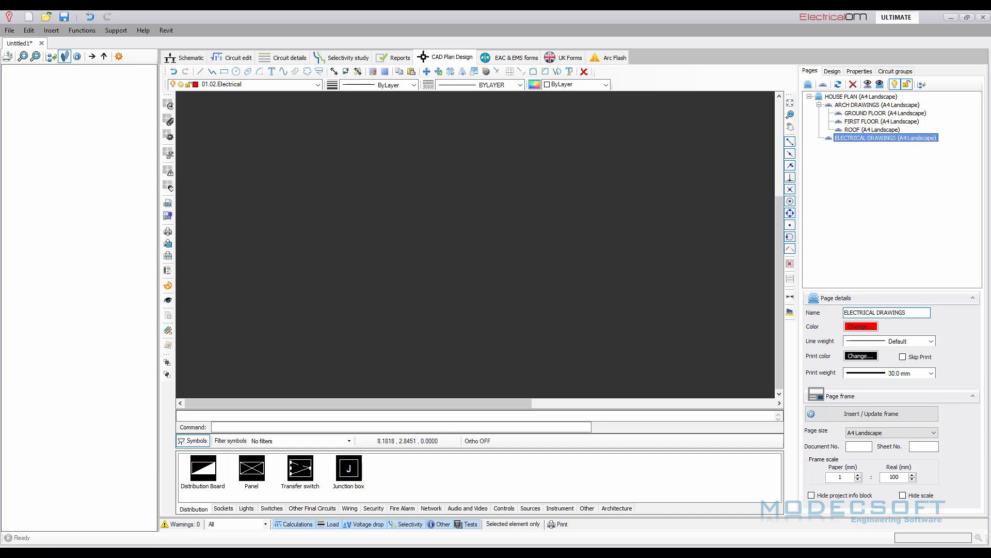
Add an electrical layer under ELECTRICAL DRAWINGS and name it GROUND FLOOR.
{"action": "left_click", "coordinate": [823, 84]}
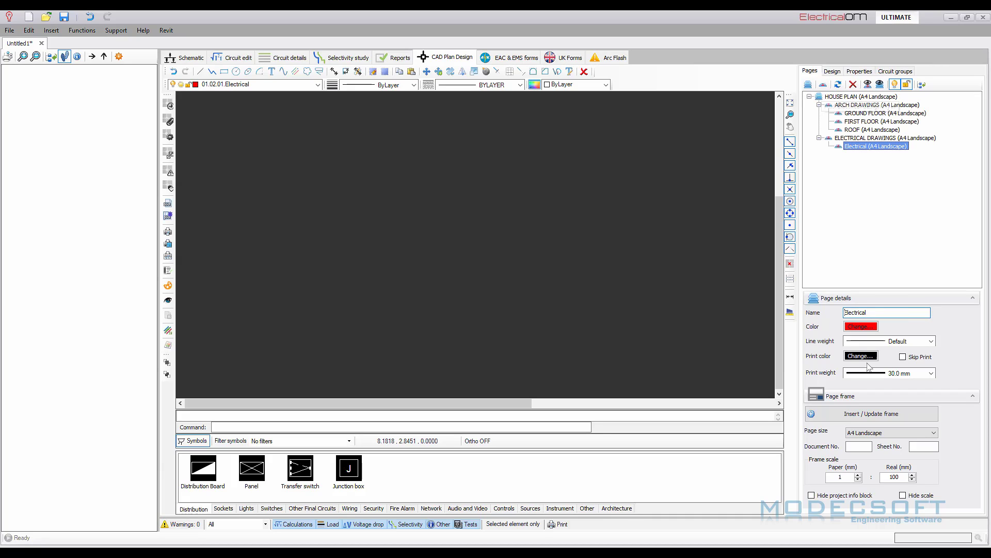
{"action": "double_click", "coordinate": [875, 313]}
{"action": "type", "text": "GROUND FLOOR"}
{"action": "key", "text": "Return"}
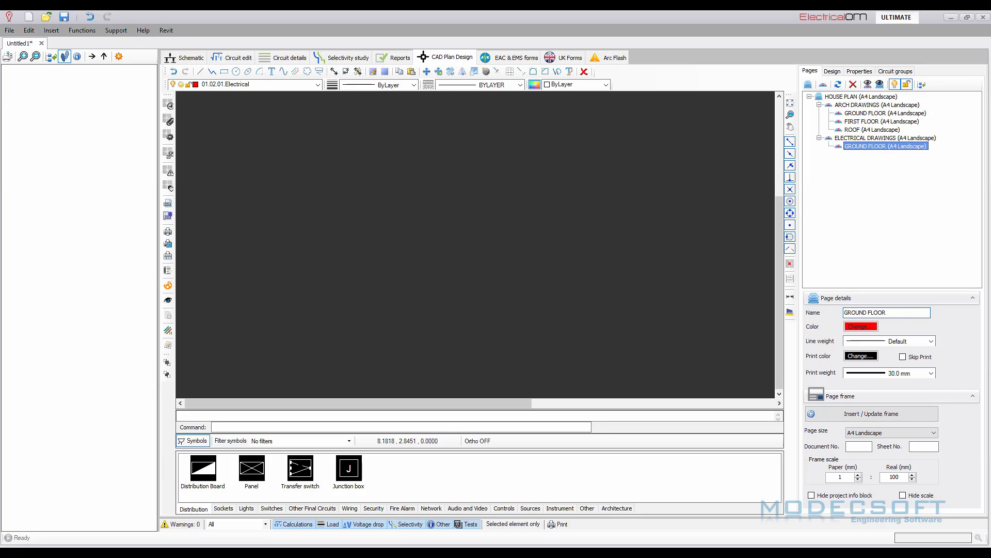
Add an electrical layer under the GROUND FLOOR of ELECTRICAL DRAWINGS and name it SMALL POWER AND SYSTEMS.
{"action": "left_click", "coordinate": [823, 85]}
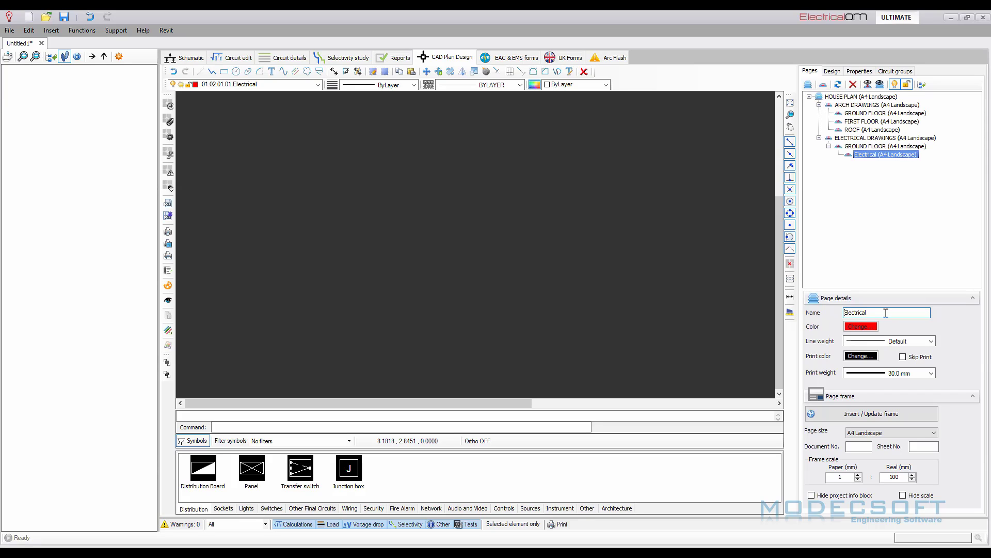
{"action": "double_click", "coordinate": [886, 313]}
{"action": "type", "text": "SMALL POWER AND SYSTEMS"}
{"action": "key", "text": "Return"}
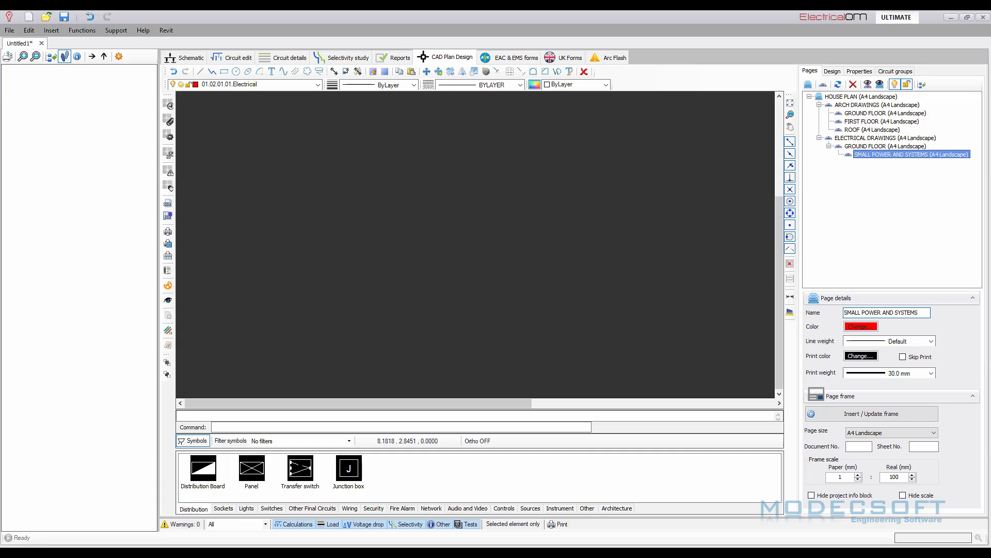
Add a second electrical layer under the GROUND FLOOR of ELECTRICAL DRAWINGS and name it LIGHTING AND FIRE ALARMS.
{"action": "left_click", "coordinate": [855, 149]}
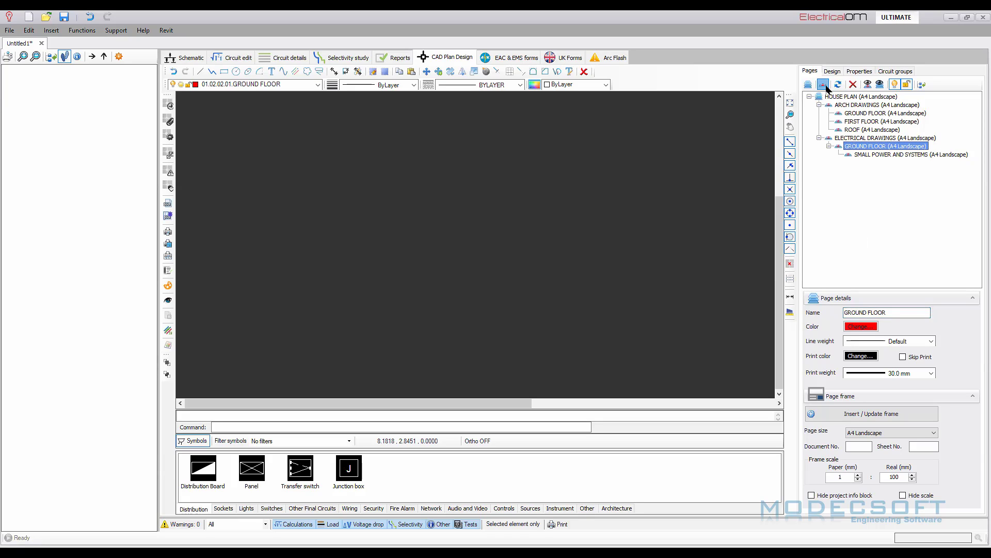
{"action": "left_click", "coordinate": [823, 85]}
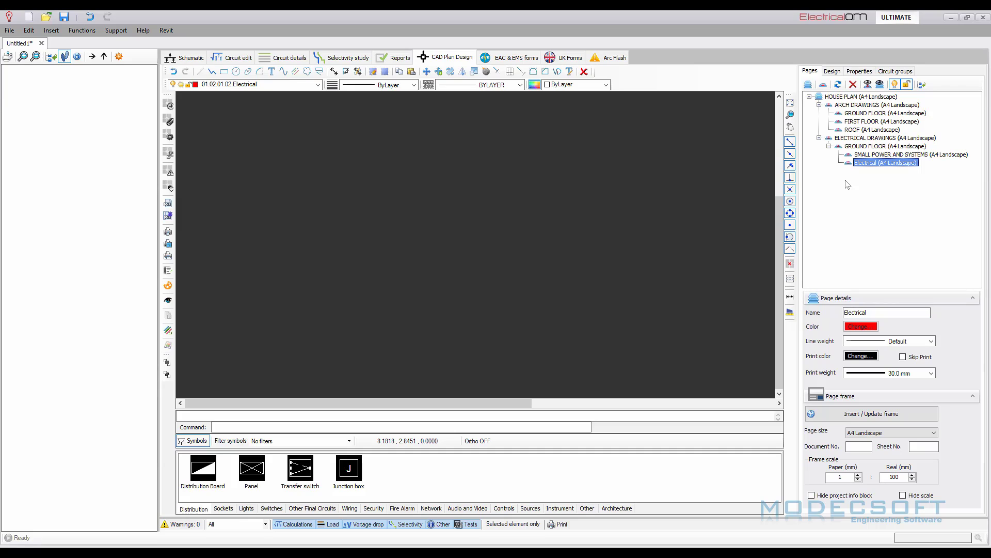
{"action": "double_click", "coordinate": [862, 312]}
{"action": "type", "text": "LIGHTING AND FIRE ALARMS"}
{"action": "key", "text": "Return"}
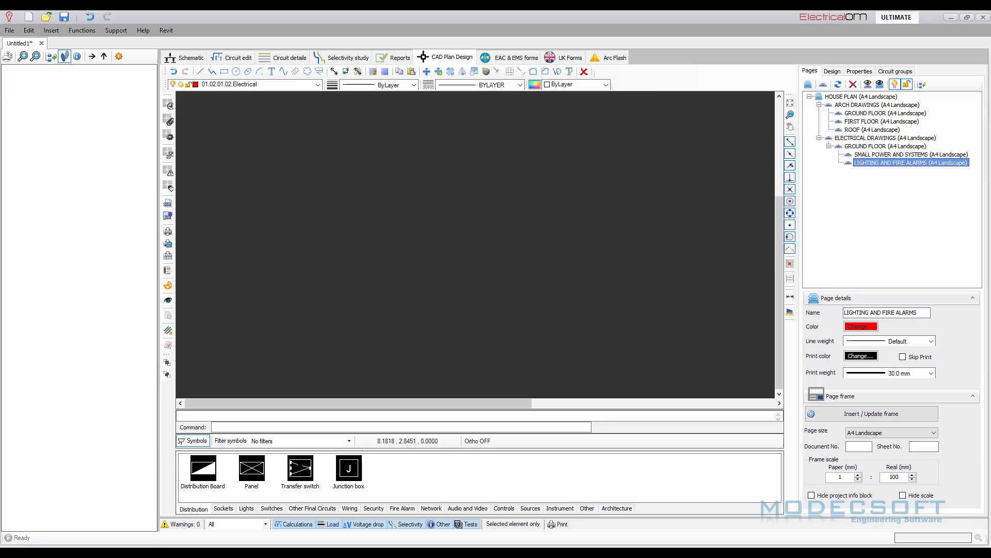
{"action": "left_click", "coordinate": [859, 146]}
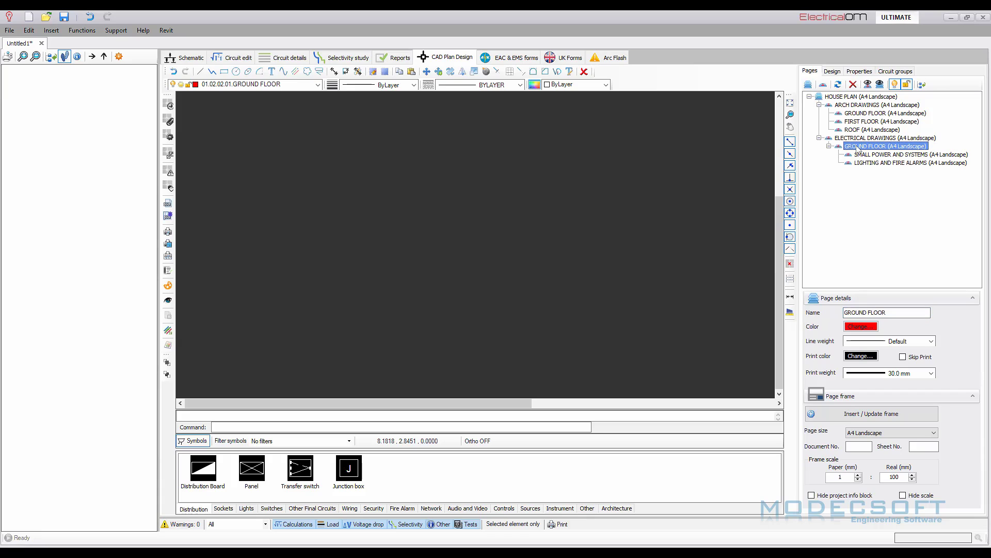
{"action": "right_click", "coordinate": [858, 148]}
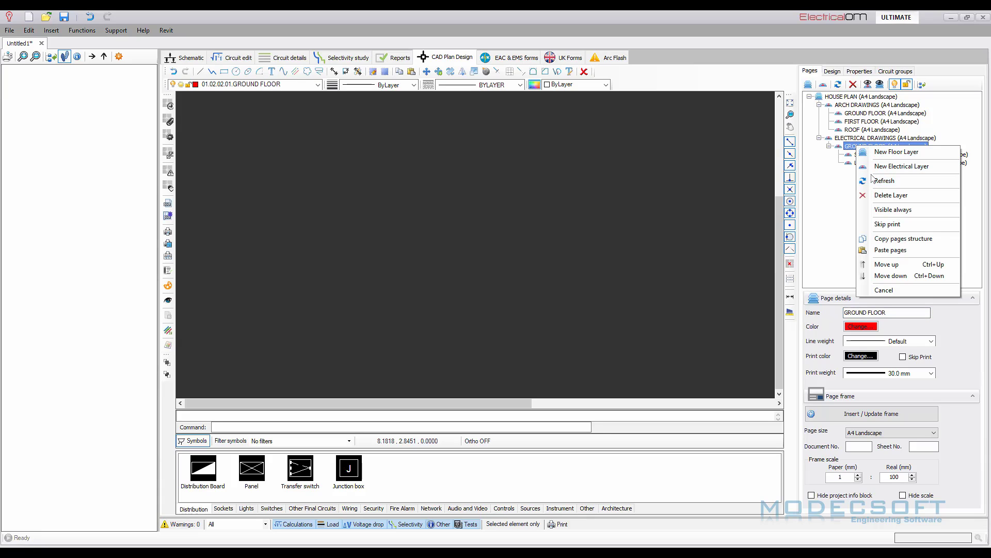
{"action": "right_click", "coordinate": [850, 149]}
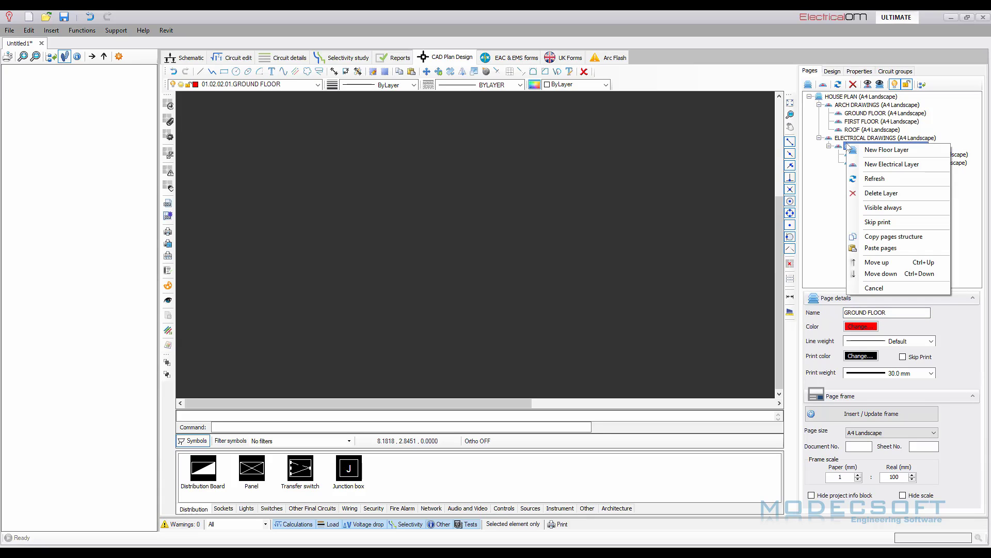
{"action": "key", "text": "Escape"}
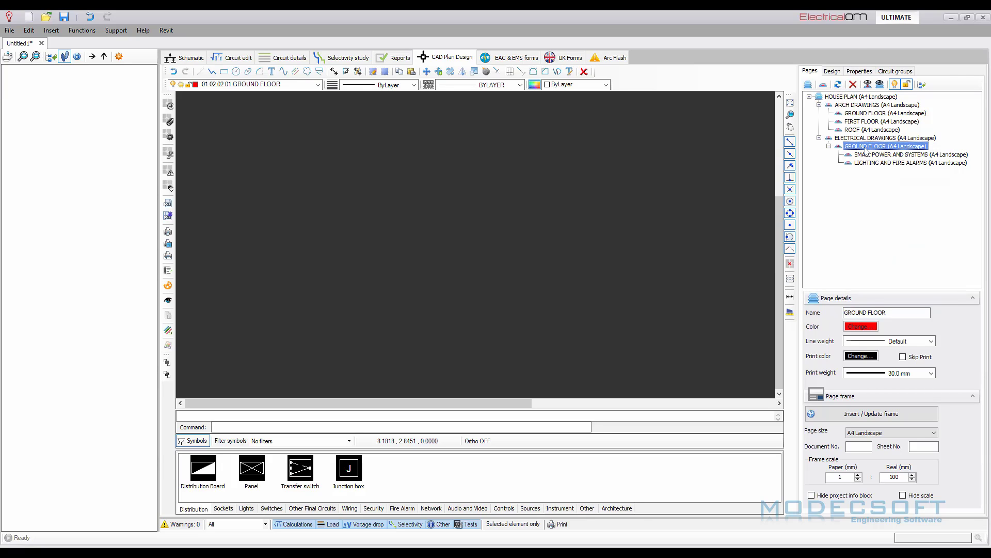
{"action": "left_click", "coordinate": [870, 130]}
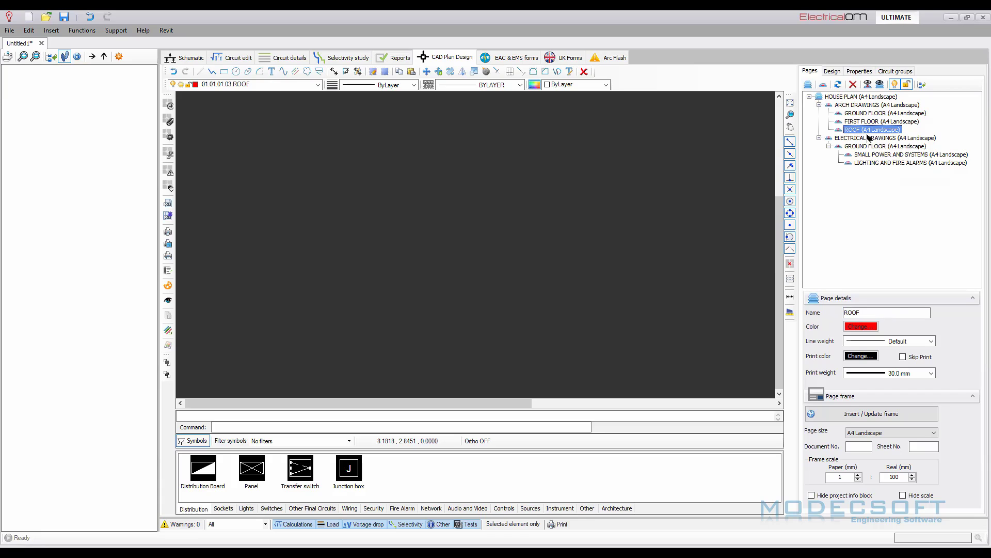
Add a second electrical layer directly under ELECTRICAL DRAWINGS and copy the page structure of the ground floor's SMALL POWER AND SYSTEMS layer.
{"action": "left_click", "coordinate": [868, 137]}
{"action": "left_click", "coordinate": [823, 84]}
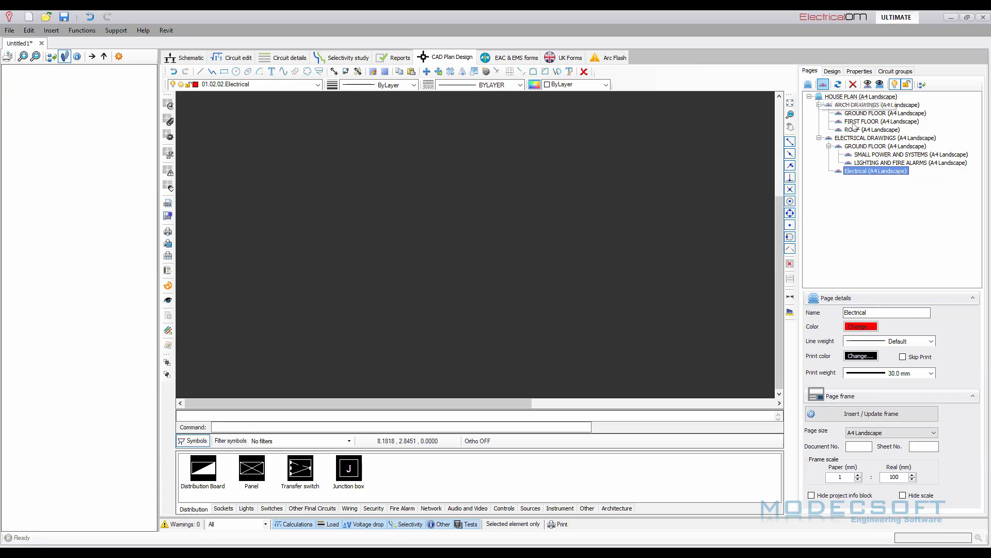
{"action": "left_click", "coordinate": [866, 155]}
{"action": "right_click", "coordinate": [866, 154]}
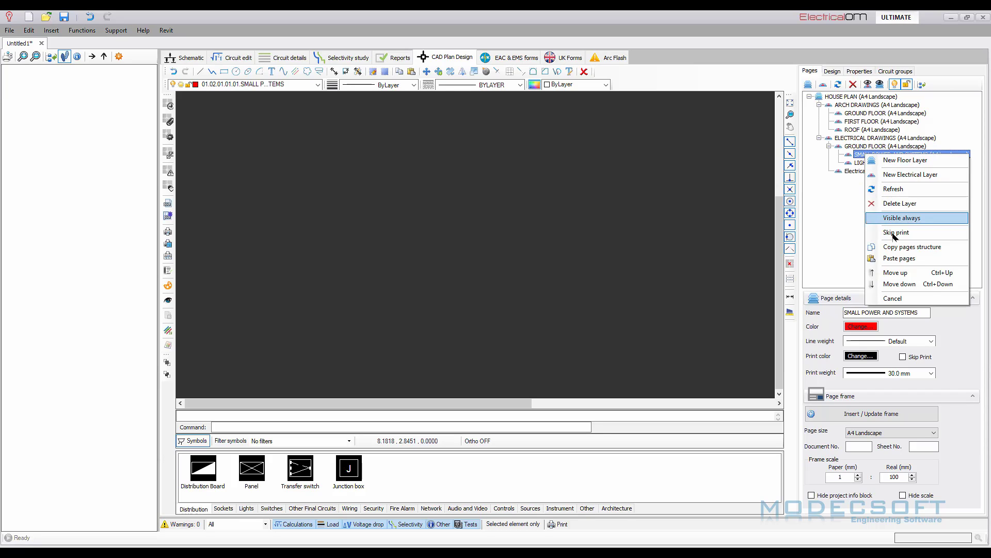
{"action": "left_click", "coordinate": [912, 247]}
Name the new layer under ELECTRICAL DRAWINGS FLOOR PLAN and paste the copied SMALL POWER AND SYSTEMS page into it.
{"action": "left_click", "coordinate": [856, 171]}
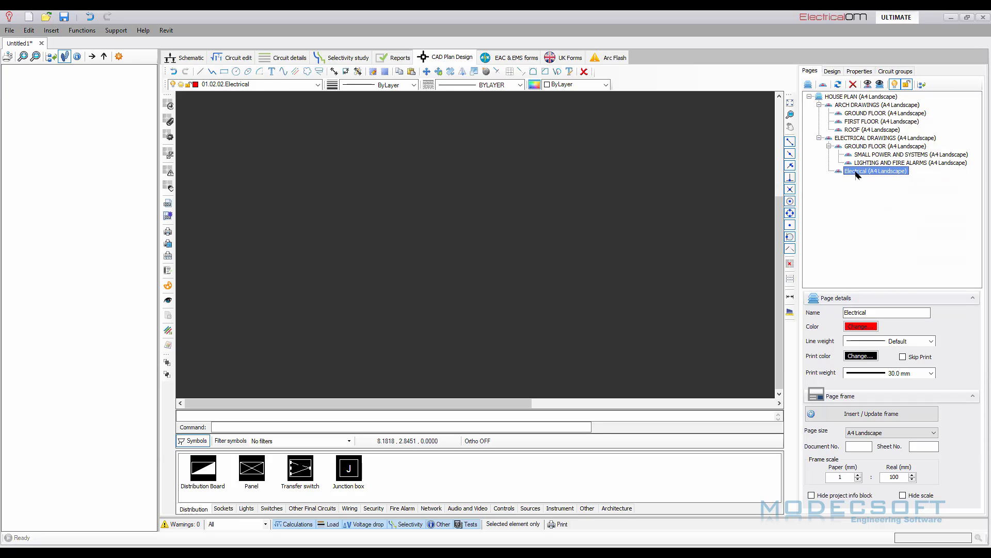
{"action": "double_click", "coordinate": [873, 312]}
{"action": "type", "text": "FLOOR PLAN"}
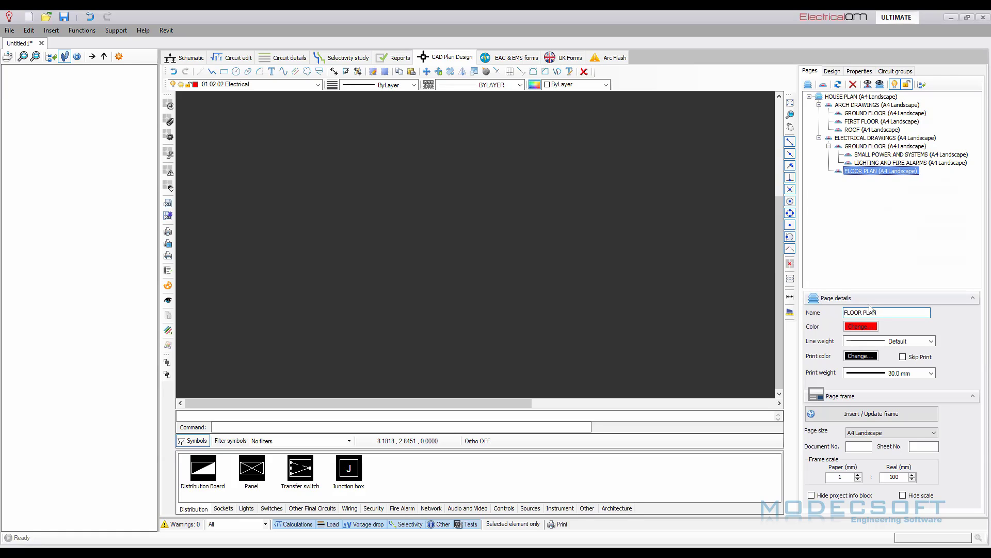
{"action": "right_click", "coordinate": [873, 173]}
{"action": "left_click", "coordinate": [904, 284]}
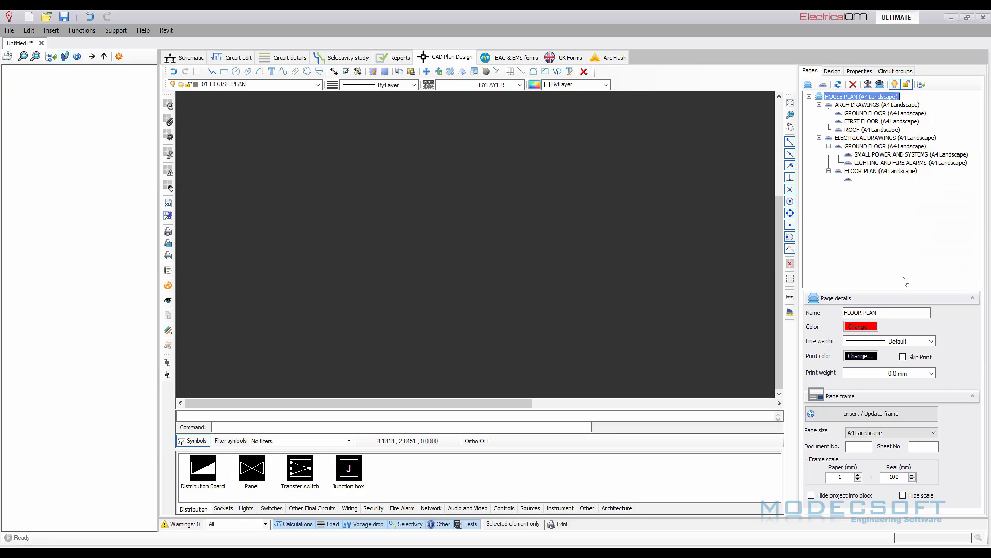
{"action": "double_click", "coordinate": [902, 312]}
{"action": "left_click", "coordinate": [902, 313]}
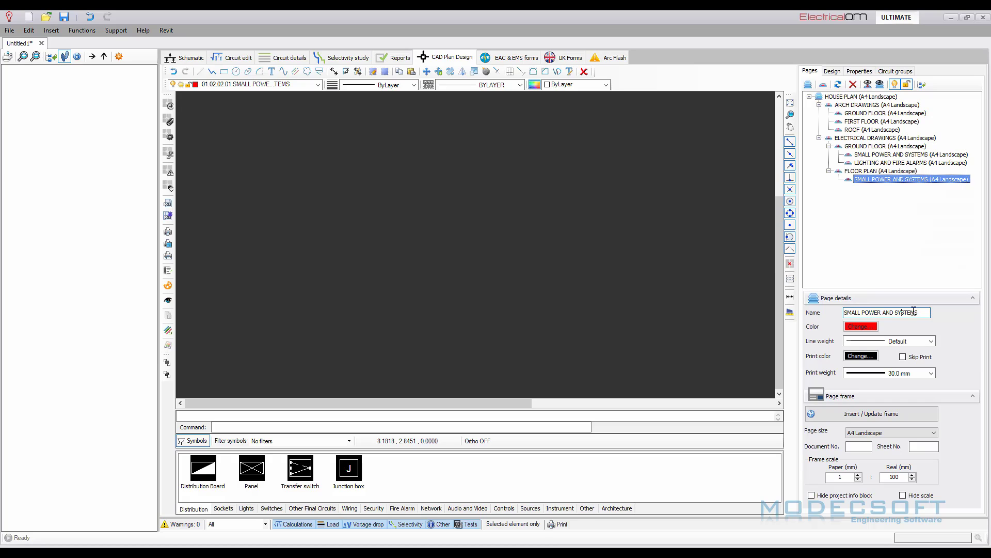
Copy the ground floor's LIGHTING AND FIRE ALARMS page structure and paste it under FLOOR PLAN in ELECTRICAL DRAWINGS.
{"action": "left_click", "coordinate": [869, 164]}
{"action": "right_click", "coordinate": [870, 164]}
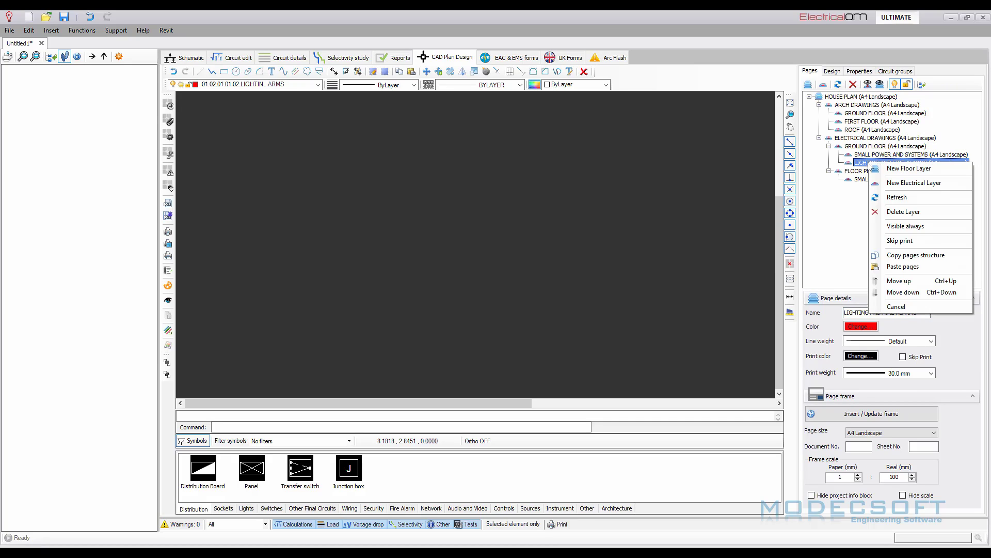
{"action": "left_click", "coordinate": [905, 253]}
{"action": "left_click", "coordinate": [867, 172]}
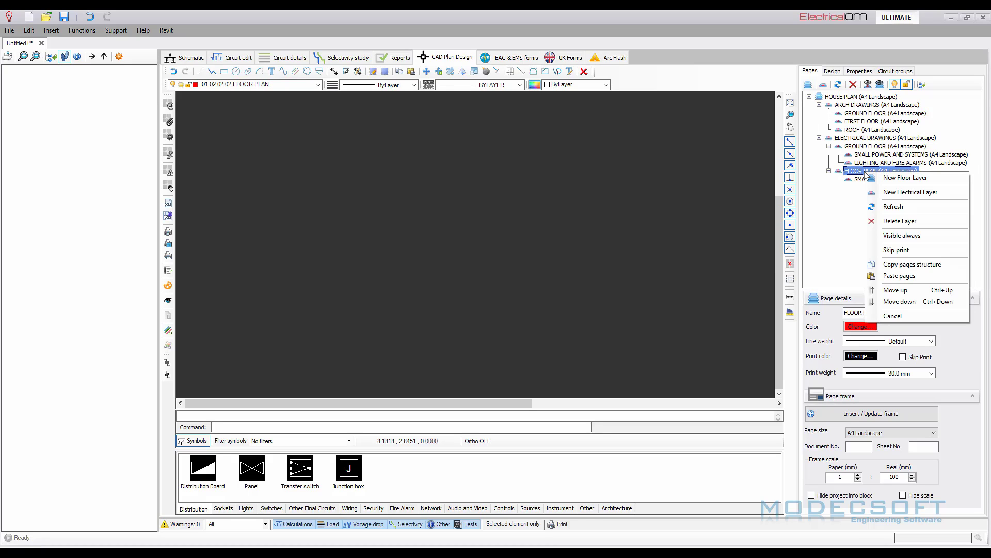
{"action": "right_click", "coordinate": [866, 172]}
{"action": "left_click", "coordinate": [901, 276]}
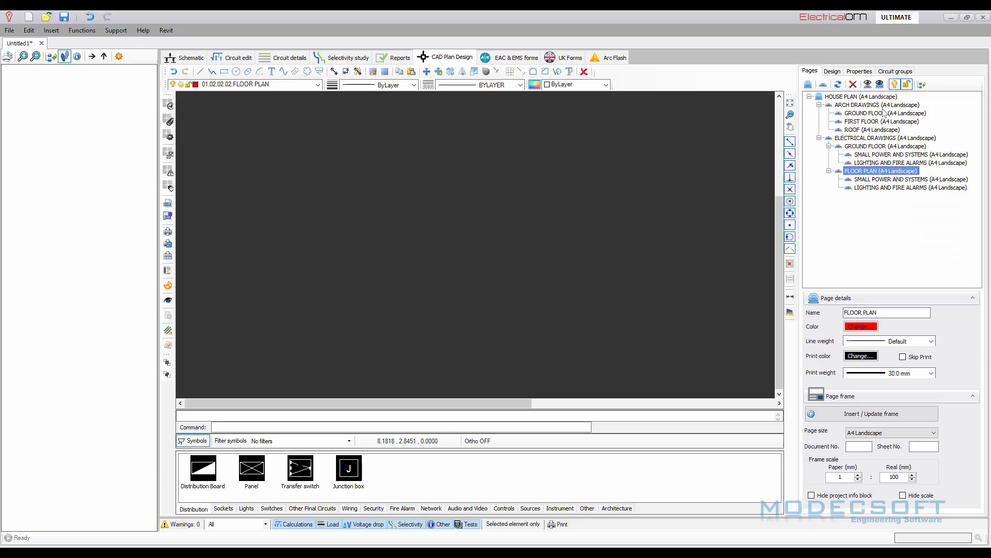
Add an electrical layer directly under HOUSE PLAN and name it FIRE ALARM ZONES.
{"action": "left_click", "coordinate": [820, 138]}
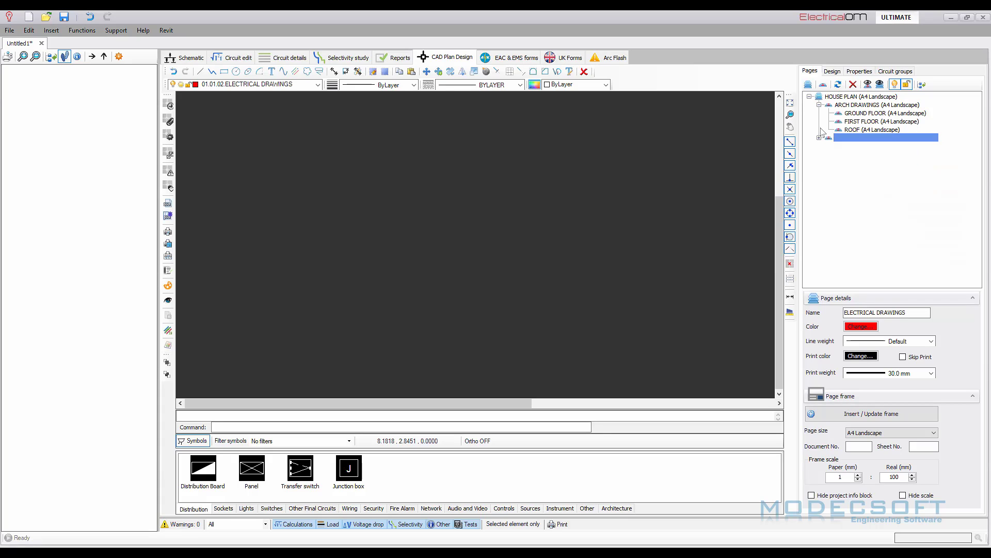
{"action": "left_click", "coordinate": [820, 105]}
{"action": "left_click", "coordinate": [842, 97]}
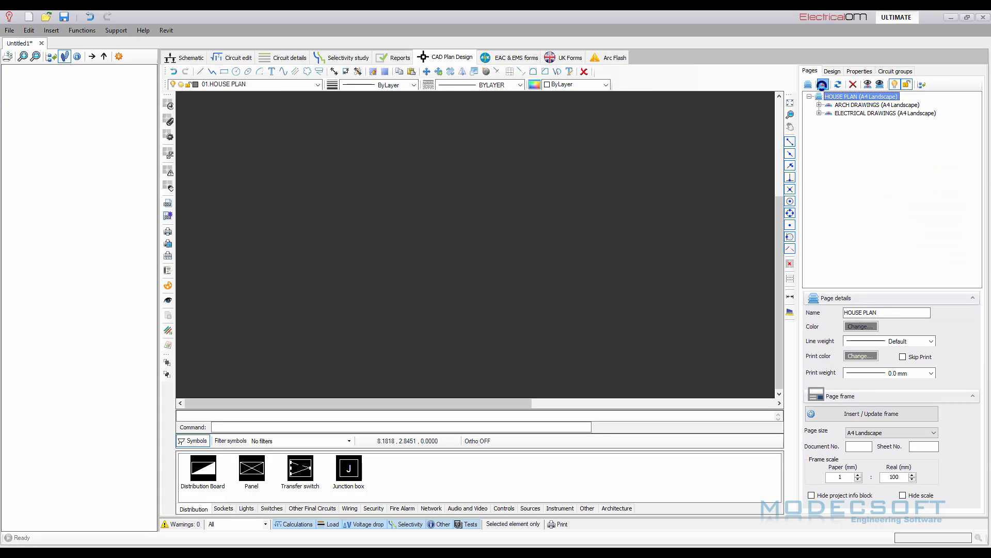
{"action": "left_click", "coordinate": [823, 85]}
{"action": "double_click", "coordinate": [885, 313]}
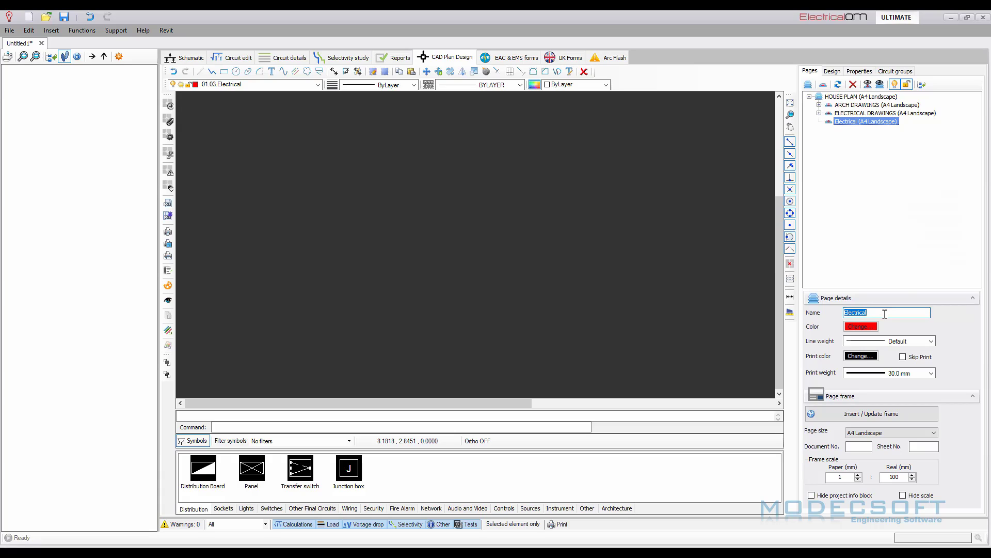
{"action": "type", "text": "FIRE ALARM ZONES"}
{"action": "key", "text": "Return"}
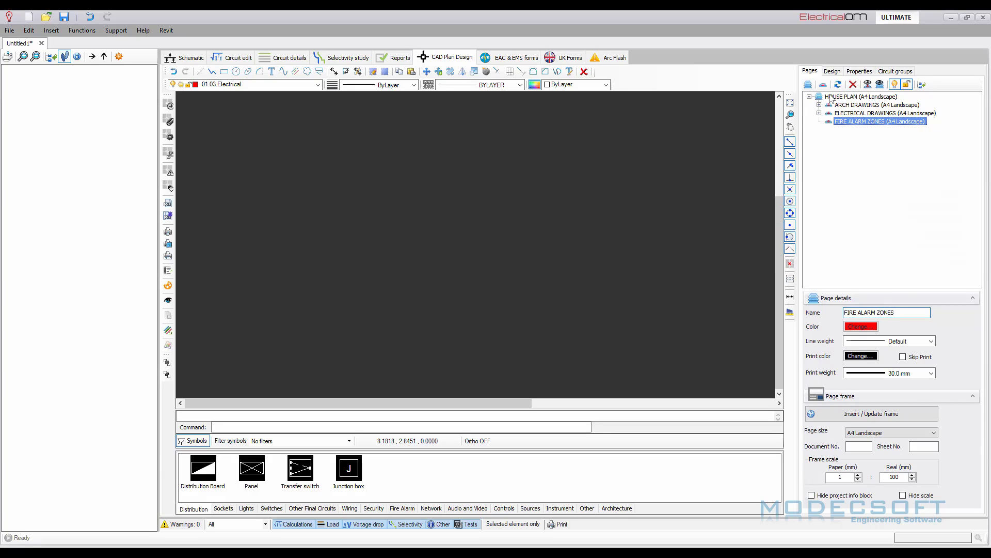
Add an electrical layer under FIRE ALARM ZONES and name it GROUND PLAN.
{"action": "left_click", "coordinate": [819, 105]}
{"action": "left_click", "coordinate": [819, 138]}
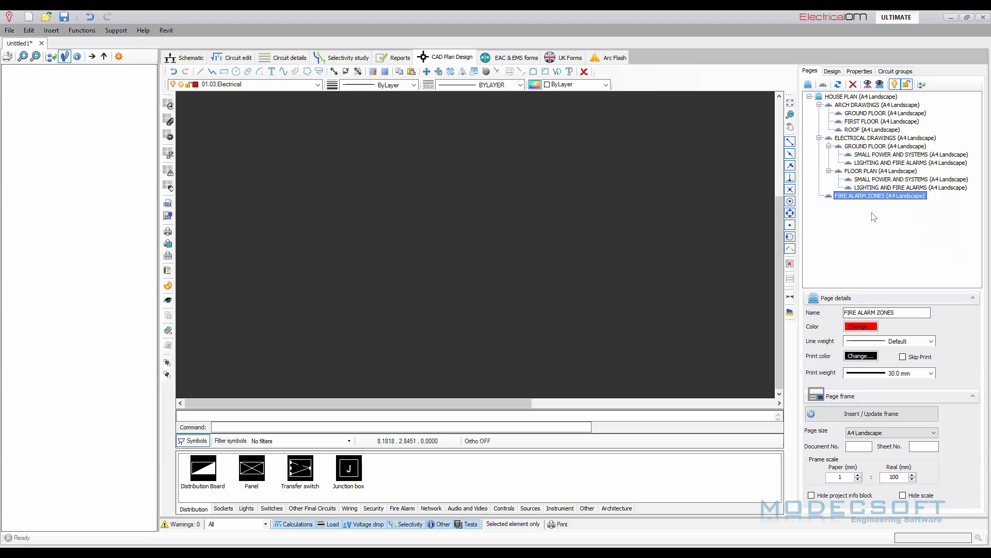
{"action": "left_click", "coordinate": [823, 84]}
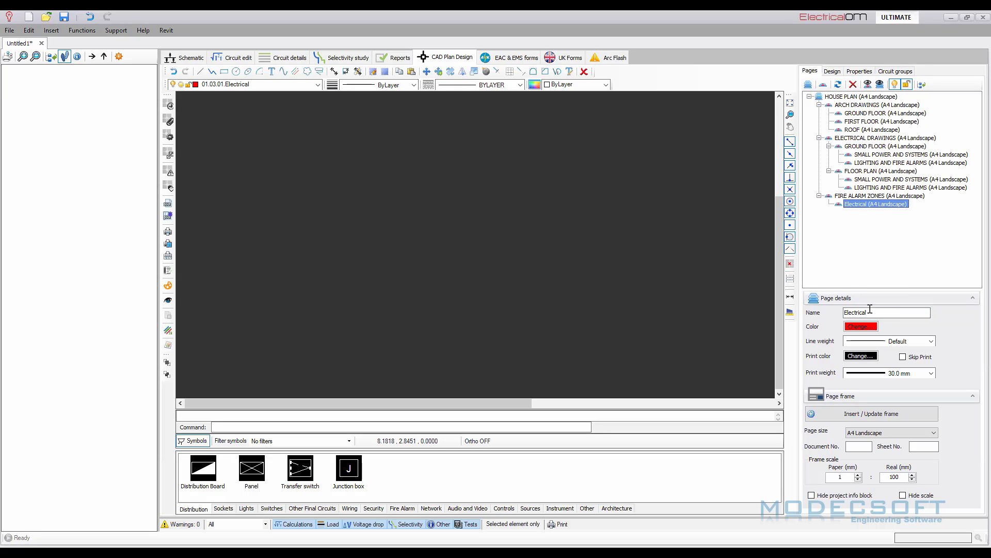
{"action": "double_click", "coordinate": [870, 311]}
{"action": "type", "text": "GROUND PLAN"}
{"action": "key", "text": "Return"}
Add a second electrical layer under FIRE ALARM ZONES and name it FLOOR PLAN.
{"action": "left_click", "coordinate": [840, 197]}
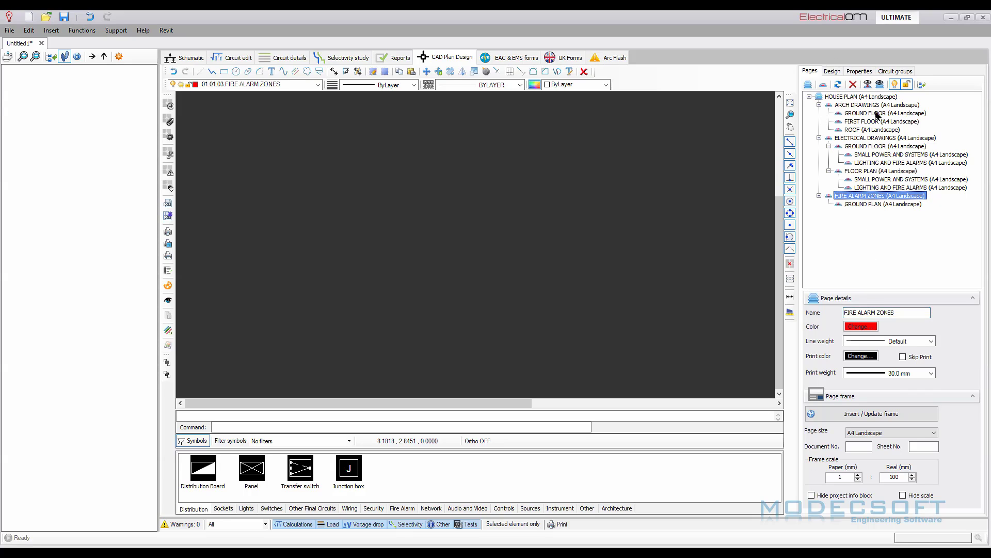
{"action": "left_click", "coordinate": [823, 84]}
{"action": "double_click", "coordinate": [874, 314]}
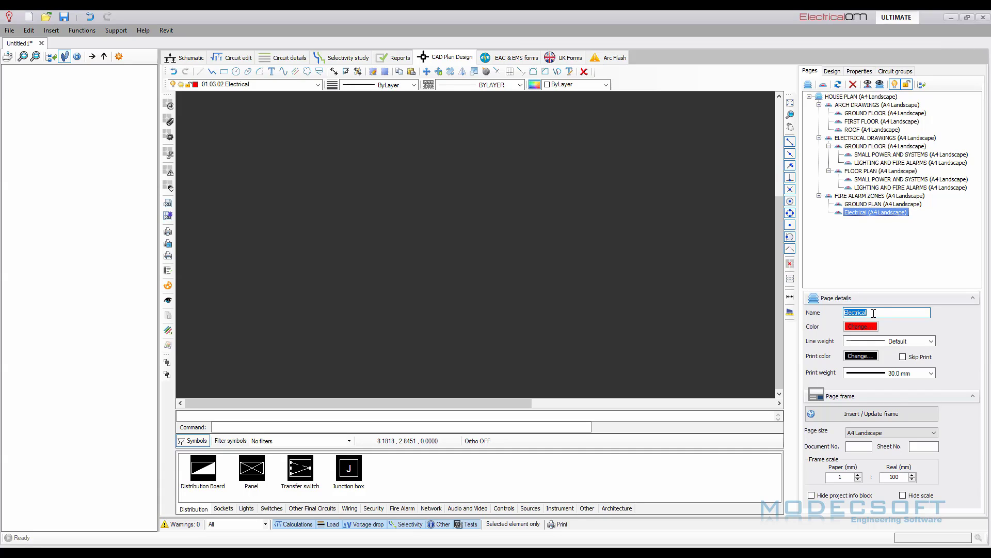
{"action": "type", "text": "FLOOR PLAN"}
{"action": "key", "text": "Return"}
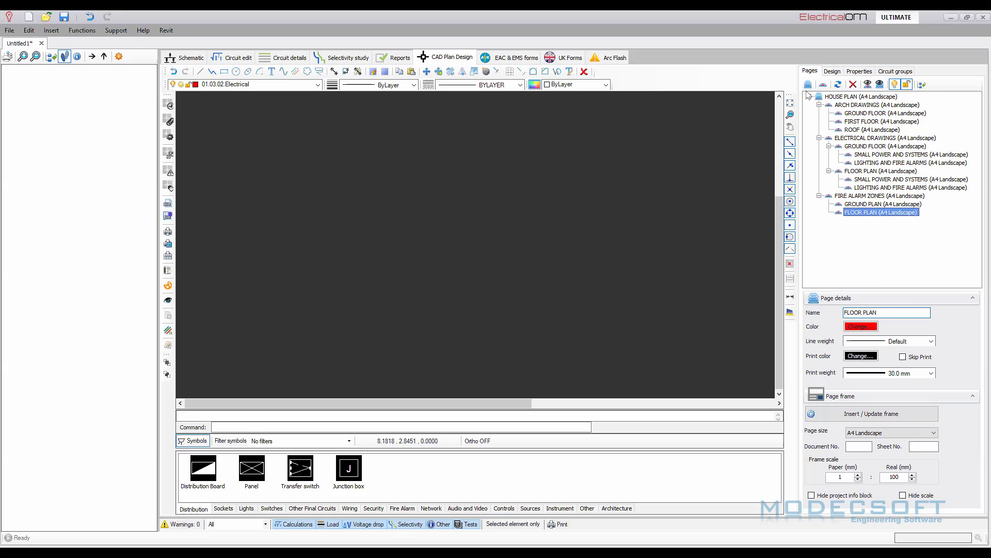
Add an electrical layer directly under HOUSE PLAN and name it CABLE TRAYS.
{"action": "left_click", "coordinate": [832, 98]}
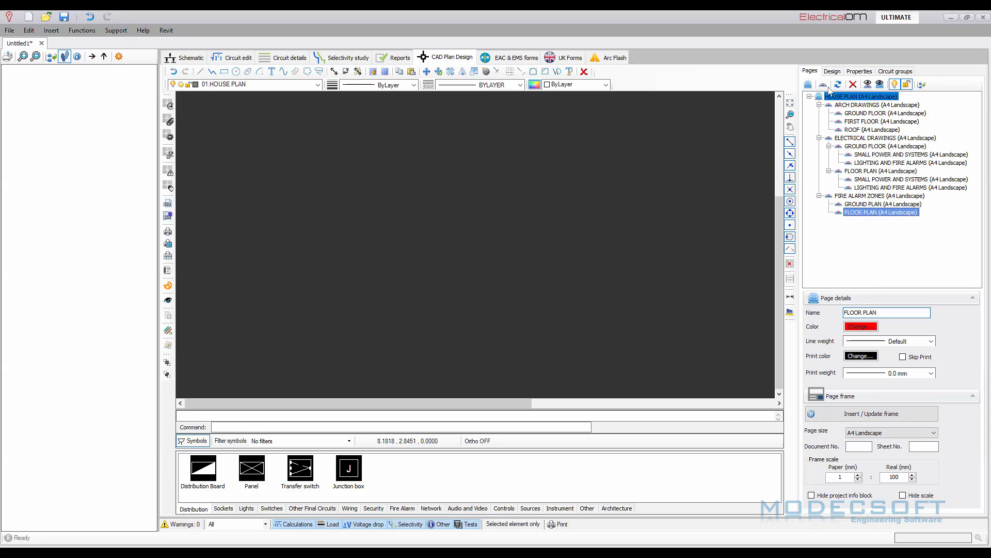
{"action": "left_click", "coordinate": [823, 84]}
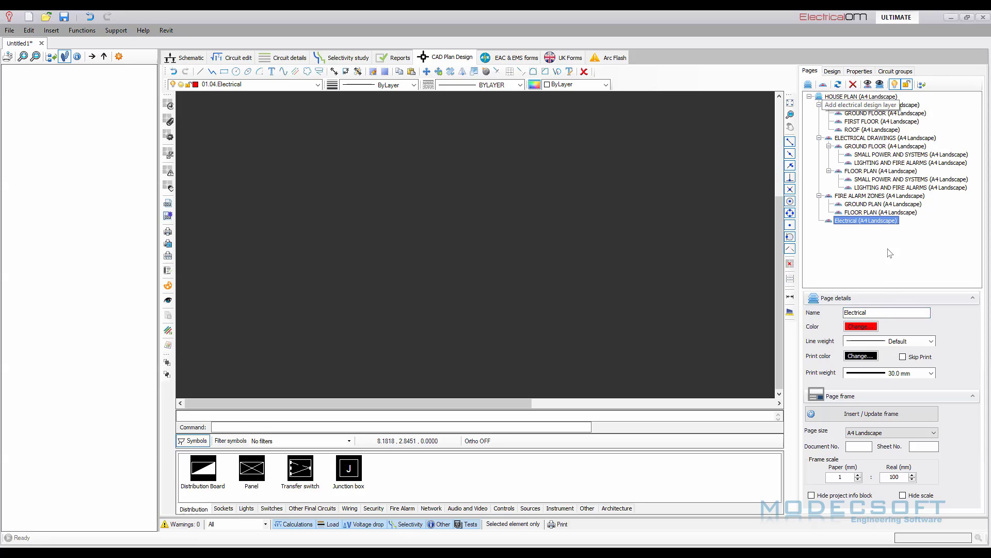
{"action": "double_click", "coordinate": [877, 312]}
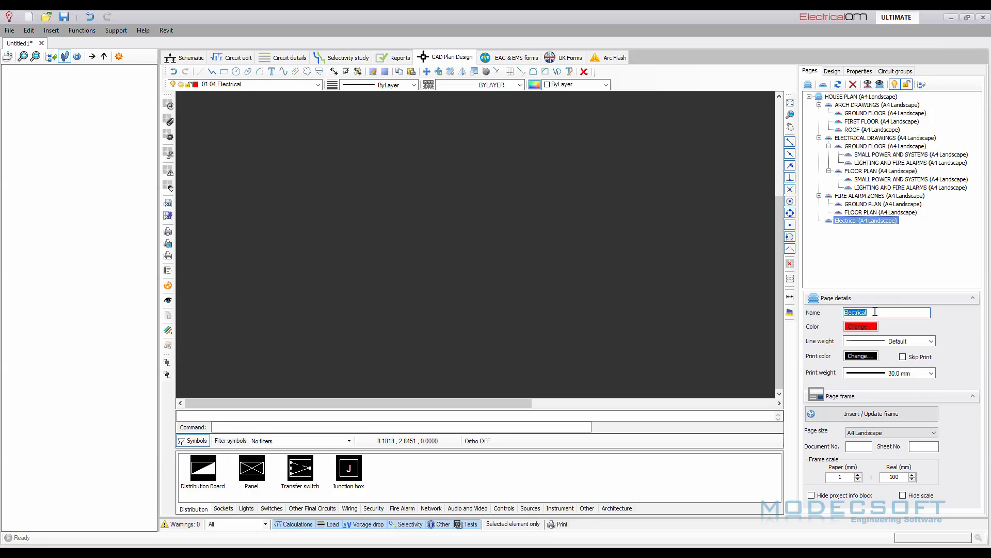
{"action": "type", "text": "CABLE TRAYS"}
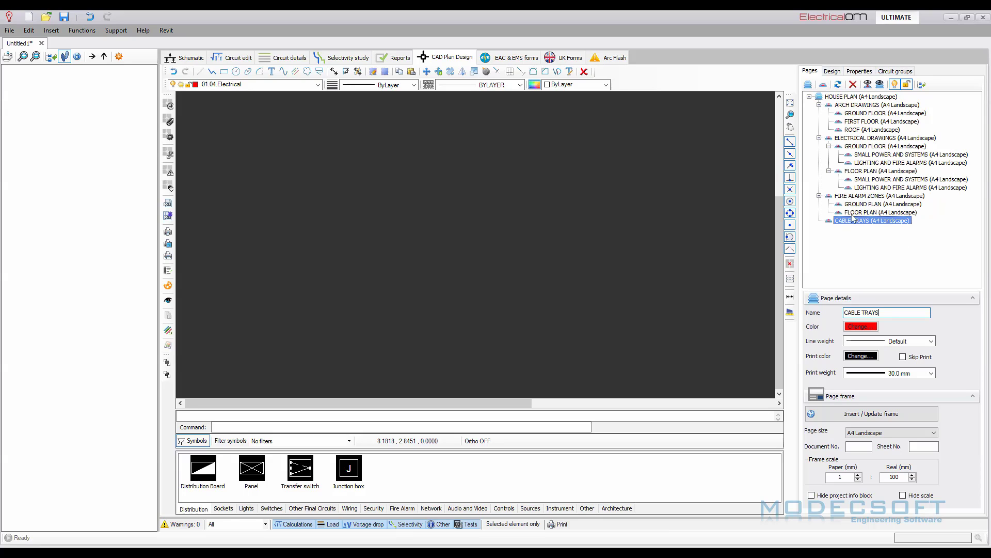
Copy the GROUND PLAN page structure from FIRE ALARM ZONES and paste it under CABLE TRAYS.
{"action": "left_click", "coordinate": [854, 206]}
{"action": "right_click", "coordinate": [853, 206]}
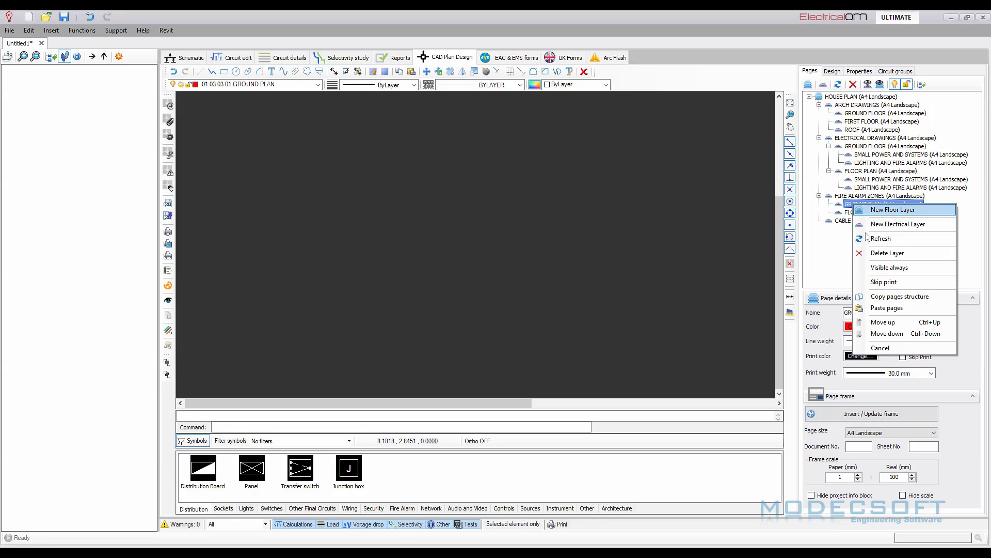
{"action": "left_click", "coordinate": [888, 303]}
{"action": "left_click", "coordinate": [862, 222]}
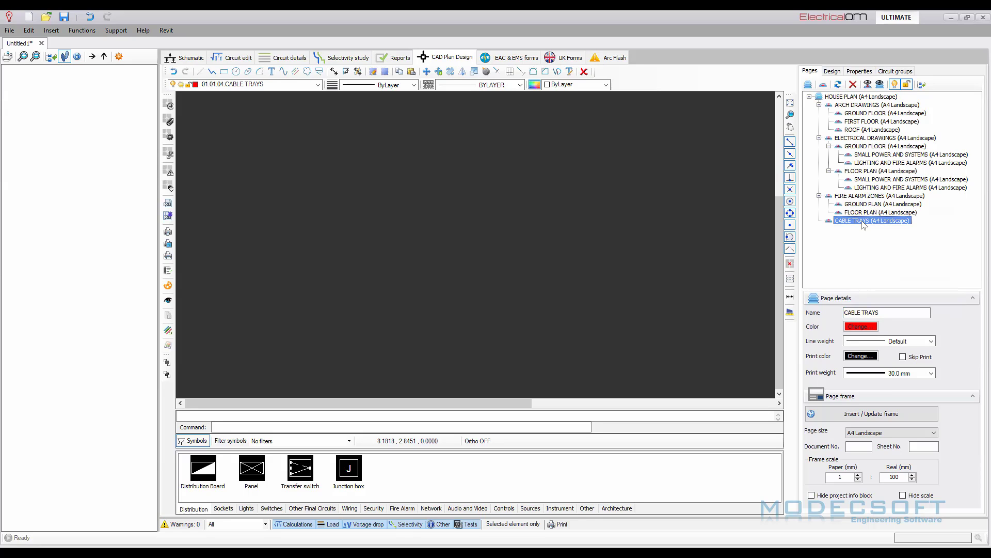
{"action": "right_click", "coordinate": [864, 224]}
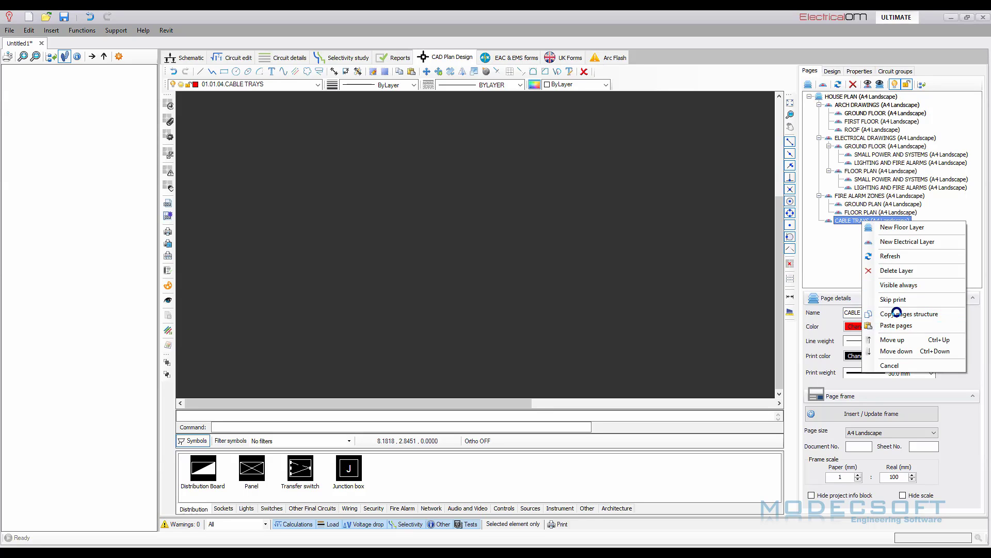
{"action": "left_click", "coordinate": [896, 324]}
Copy the FLOOR PLAN page structure from FIRE ALARM ZONES and paste it under CABLE TRAYS.
{"action": "left_click", "coordinate": [872, 213]}
{"action": "right_click", "coordinate": [868, 212]}
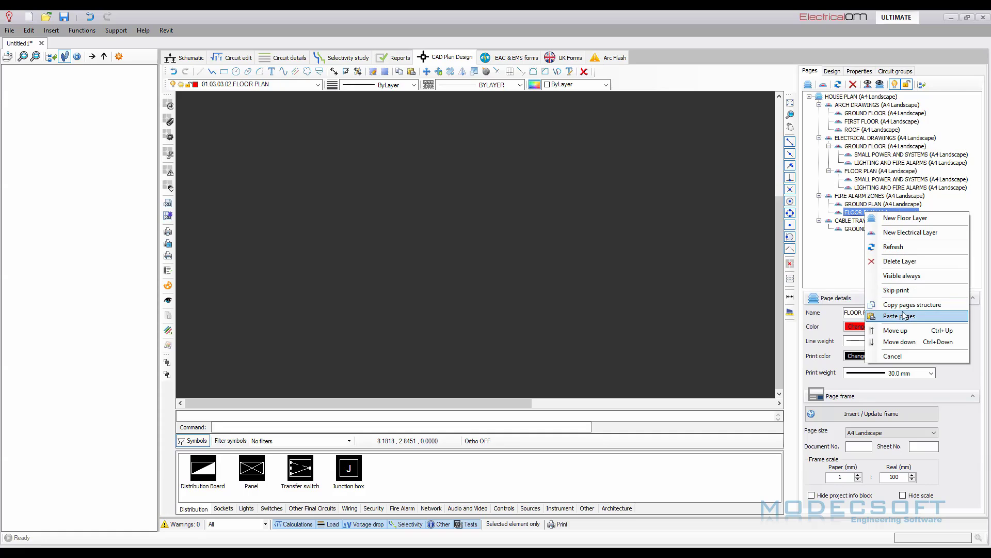
{"action": "left_click", "coordinate": [904, 304]}
{"action": "left_click", "coordinate": [856, 221]}
{"action": "right_click", "coordinate": [857, 221]}
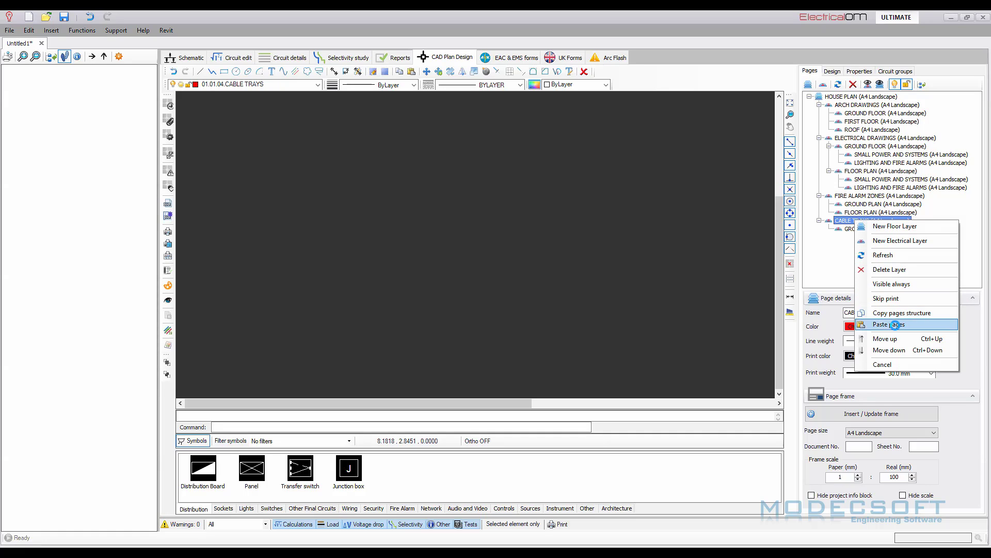
{"action": "left_click", "coordinate": [895, 324]}
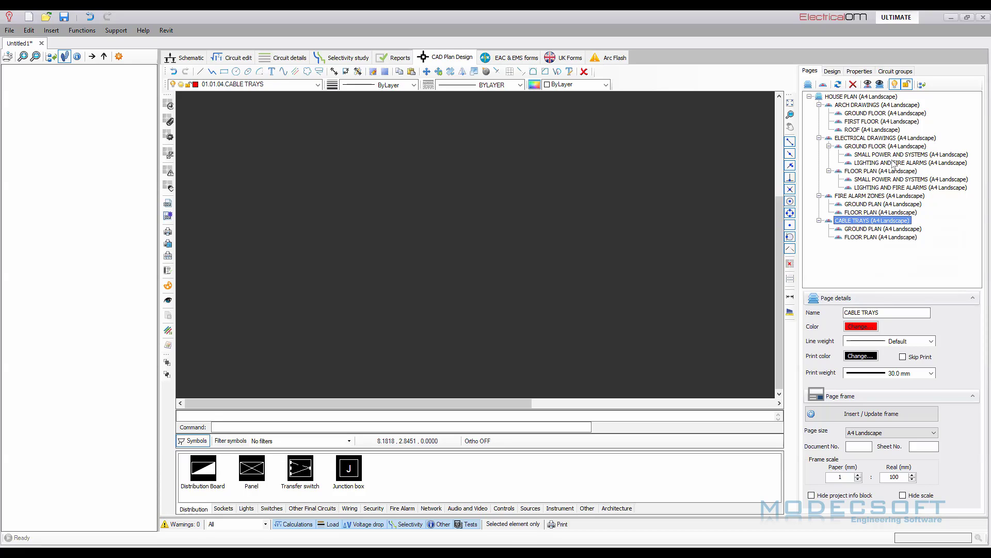
Attach GROUND FLOOR.dwg from the Architecture folder as an external reference on the GROUND FLOOR layer of ARCH DRAWINGS.
{"action": "left_click", "coordinate": [867, 113]}
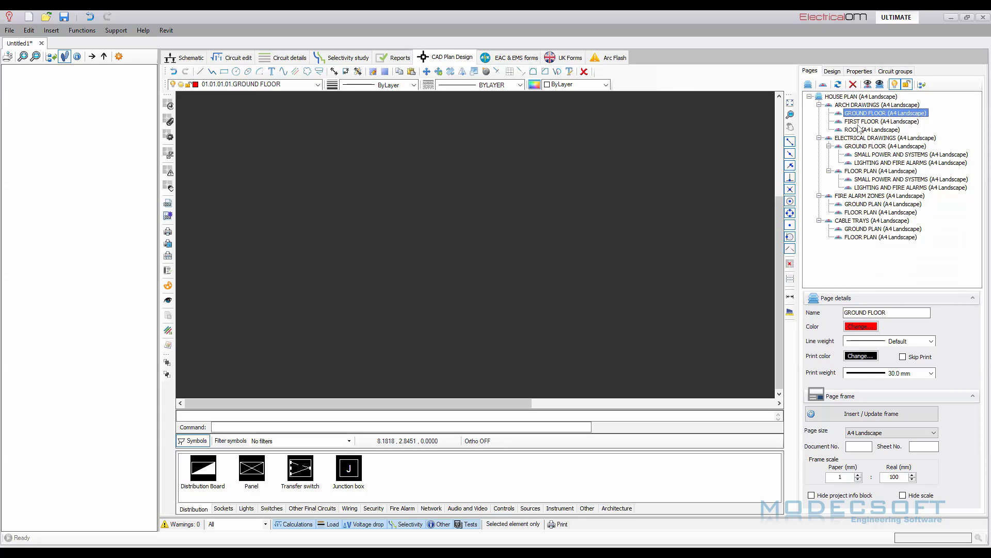
{"action": "left_click", "coordinate": [168, 106]}
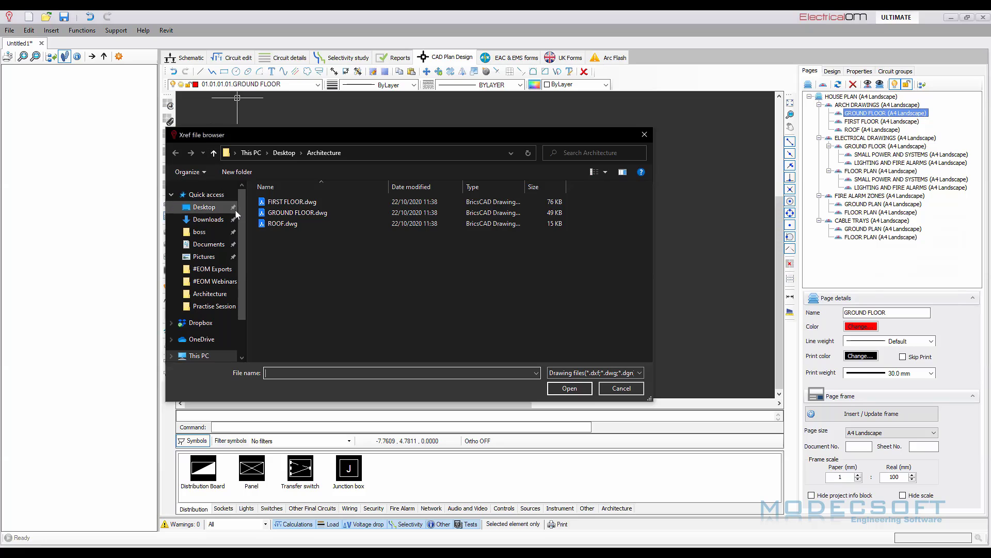
{"action": "left_click", "coordinate": [290, 213]}
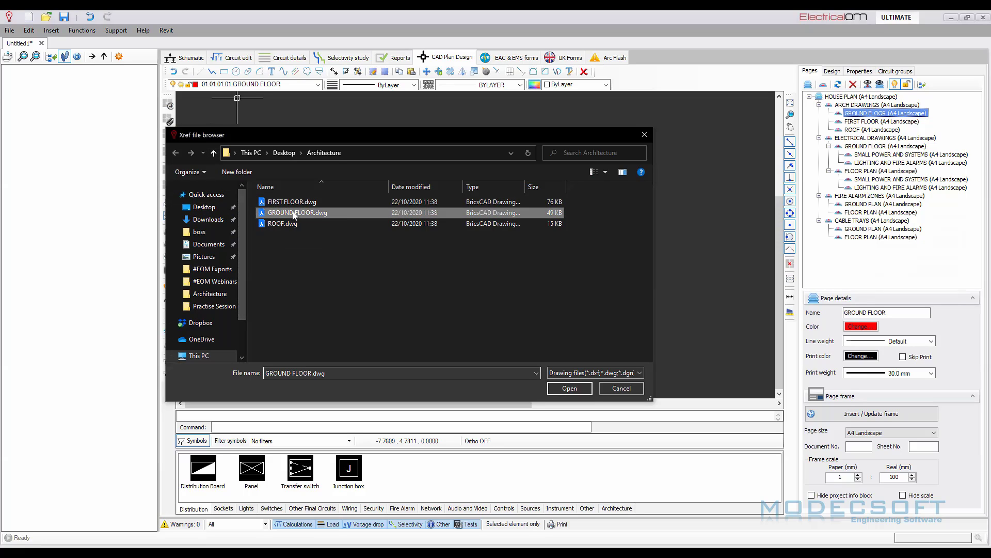
{"action": "left_click", "coordinate": [571, 389]}
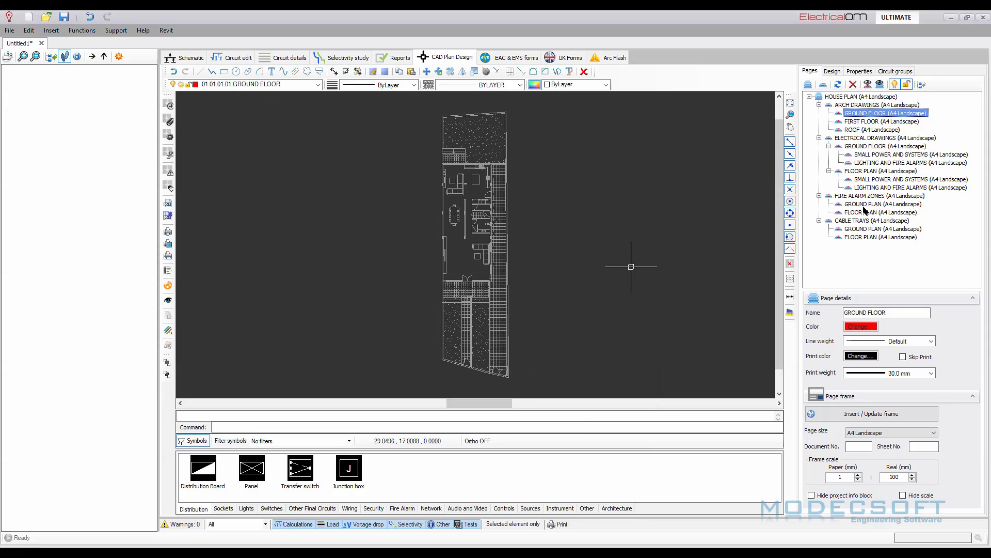
Attach FIRST FLOOR.dwg from the Architecture folder as an external reference on the FIRST FLOOR layer of ARCH DRAWINGS.
{"action": "left_click", "coordinate": [868, 122]}
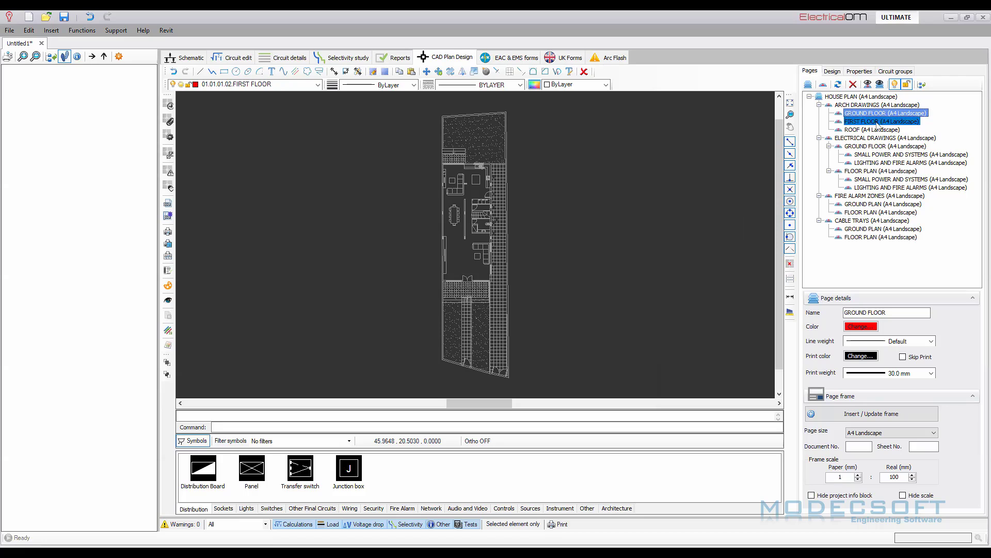
{"action": "left_click", "coordinate": [168, 106]}
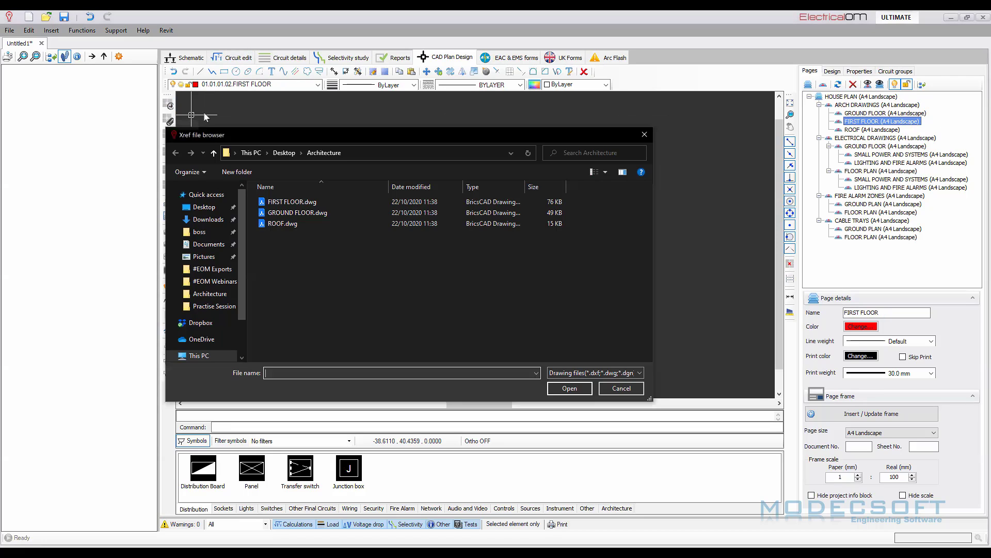
{"action": "left_click", "coordinate": [289, 203]}
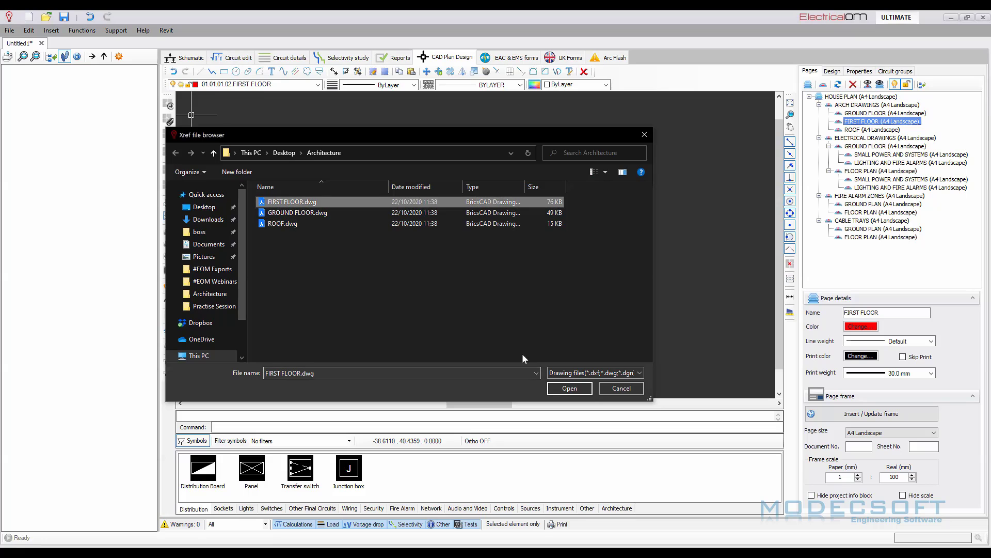
{"action": "left_click", "coordinate": [570, 388]}
{"action": "scroll", "coordinate": [566, 211], "scroll_direction": "down", "scroll_amount": 2}
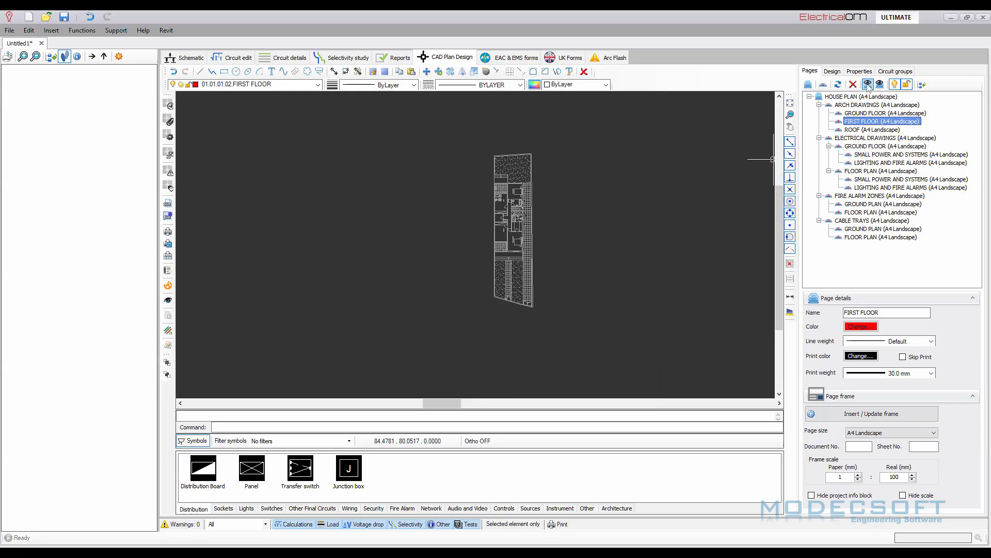
Overlay the ARCH DRAWINGS ground floor layer on the FIRST FLOOR page for alignment.
{"action": "left_click", "coordinate": [868, 85]}
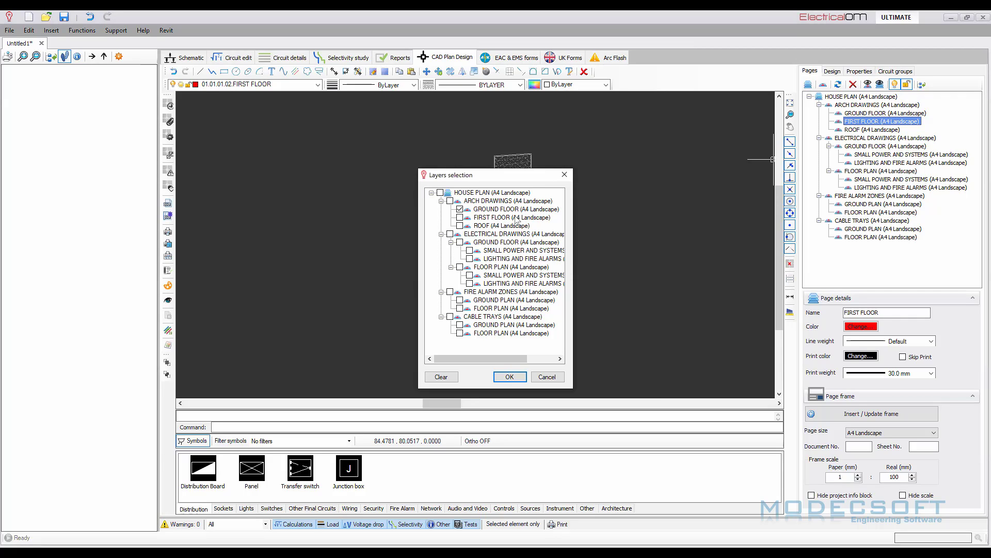
{"action": "left_click", "coordinate": [509, 377]}
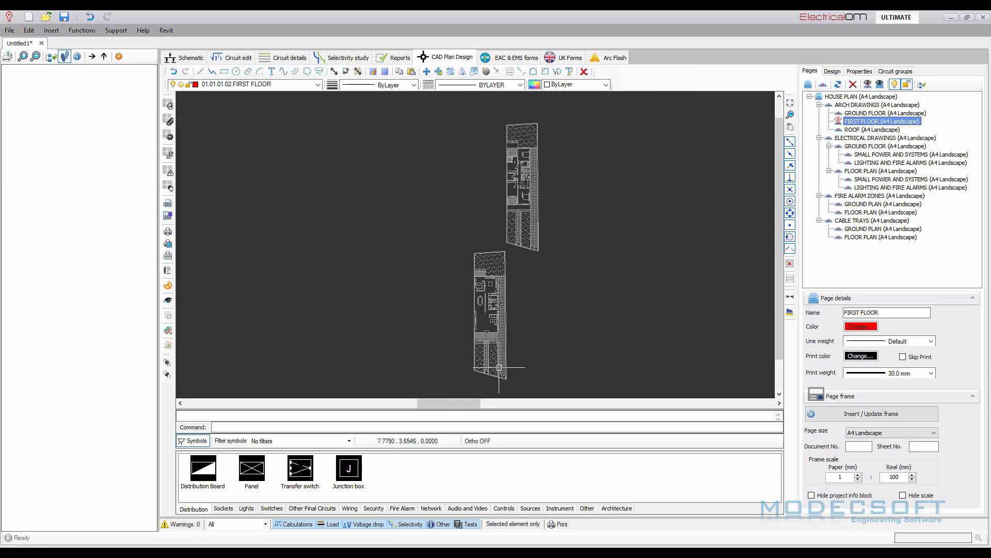
{"action": "mouse_move", "coordinate": [499, 367]}
{"action": "middle_mouse_down"}
{"action": "mouse_move", "coordinate": [492, 321]}
{"action": "mouse_move", "coordinate": [491, 351]}
{"action": "middle_mouse_up"}
Move the first floor drawing by its upper-left site corner onto the matching outer corner of the ground floor drawing.
{"action": "left_click", "coordinate": [509, 112]}
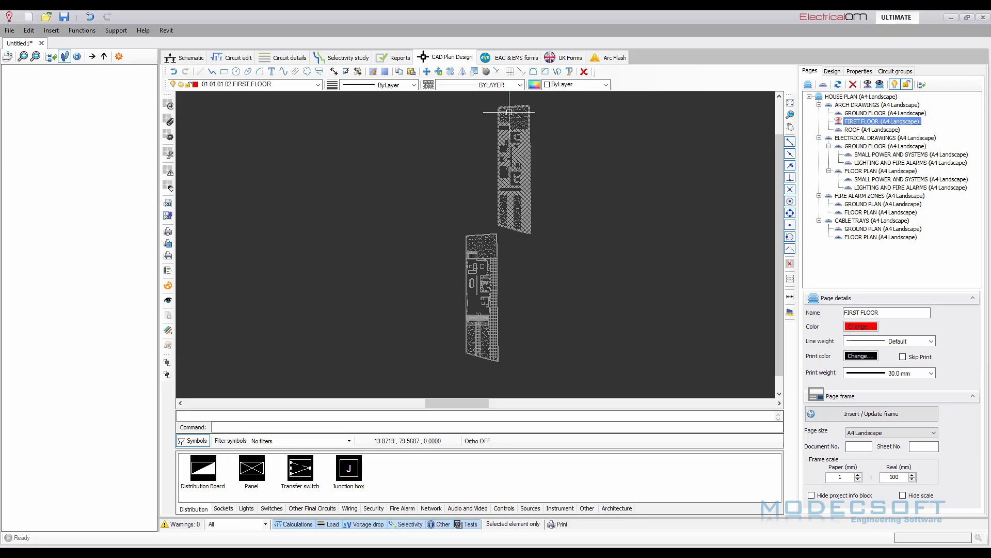
{"action": "left_click", "coordinate": [427, 74]}
{"action": "scroll", "coordinate": [496, 111], "scroll_direction": "up", "scroll_amount": 5}
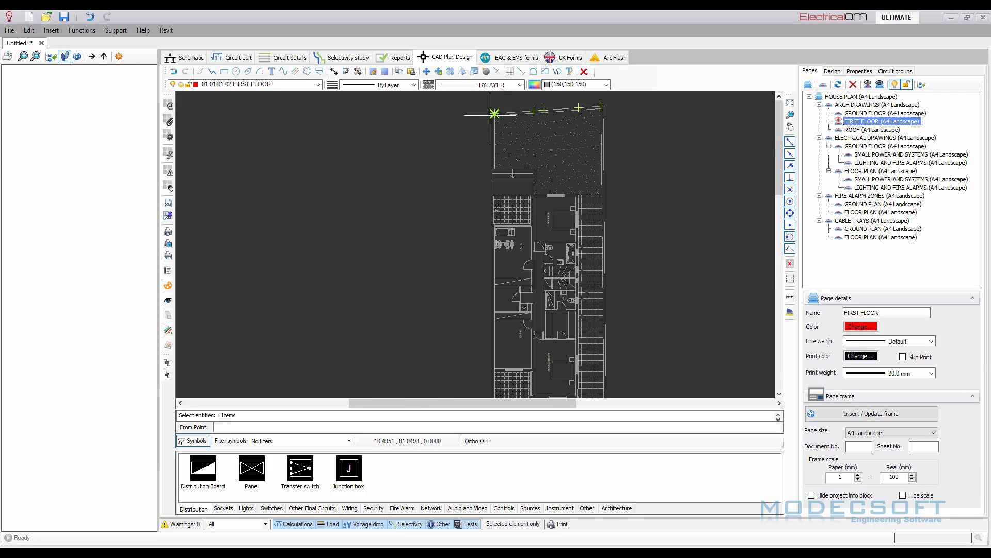
{"action": "left_click", "coordinate": [494, 113]}
{"action": "scroll", "coordinate": [496, 114], "scroll_direction": "down", "scroll_amount": 5}
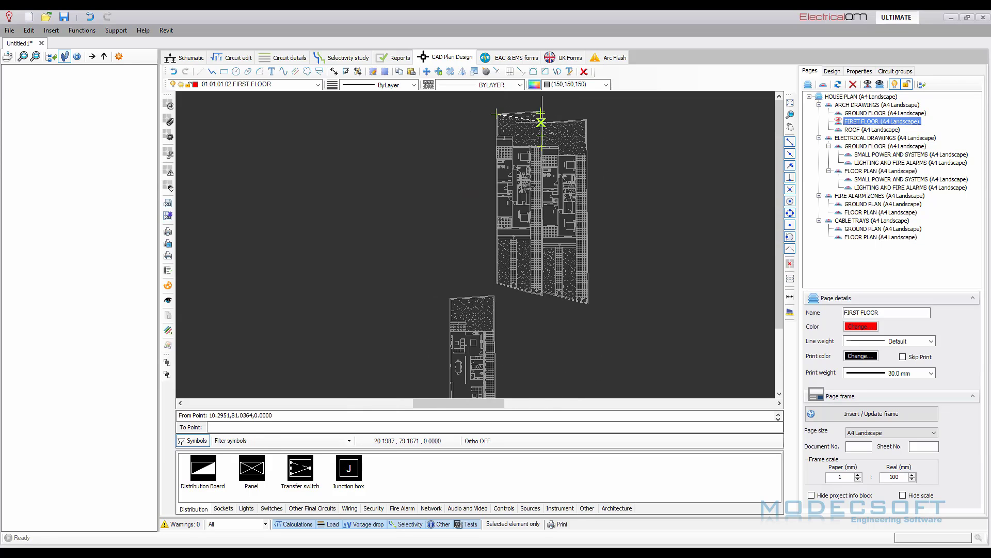
{"action": "scroll", "coordinate": [408, 284], "scroll_direction": "up", "scroll_amount": 6}
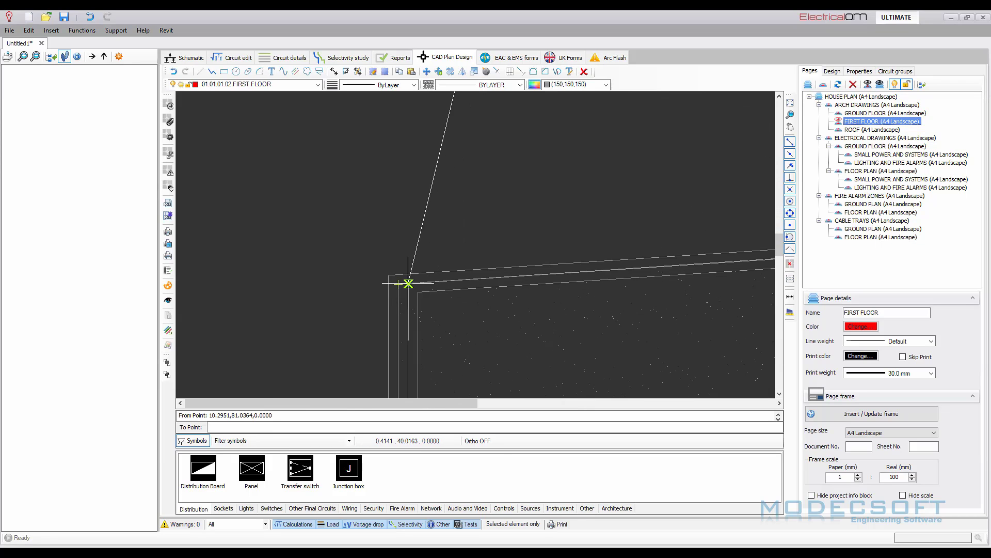
{"action": "left_click", "coordinate": [388, 274]}
{"action": "scroll", "coordinate": [444, 182], "scroll_direction": "down", "scroll_amount": 6}
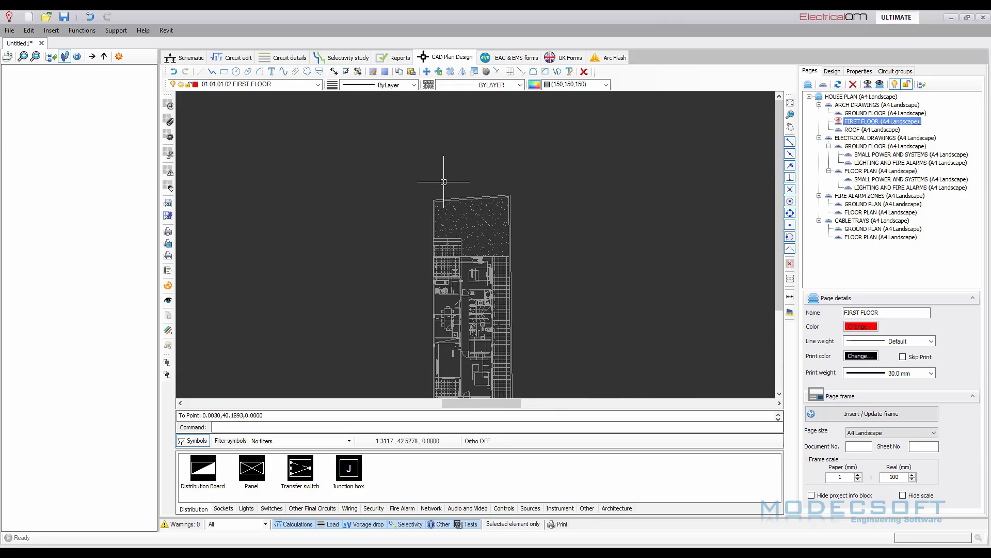
Check the alignment of the two floor drawings and stop displaying the GROUND FLOOR layer on the FIRST FLOOR page.
{"action": "scroll", "coordinate": [444, 182], "scroll_direction": "down", "scroll_amount": 3}
{"action": "scroll", "coordinate": [455, 283], "scroll_direction": "up", "scroll_amount": 3}
{"action": "scroll", "coordinate": [533, 262], "scroll_direction": "down", "scroll_amount": 2}
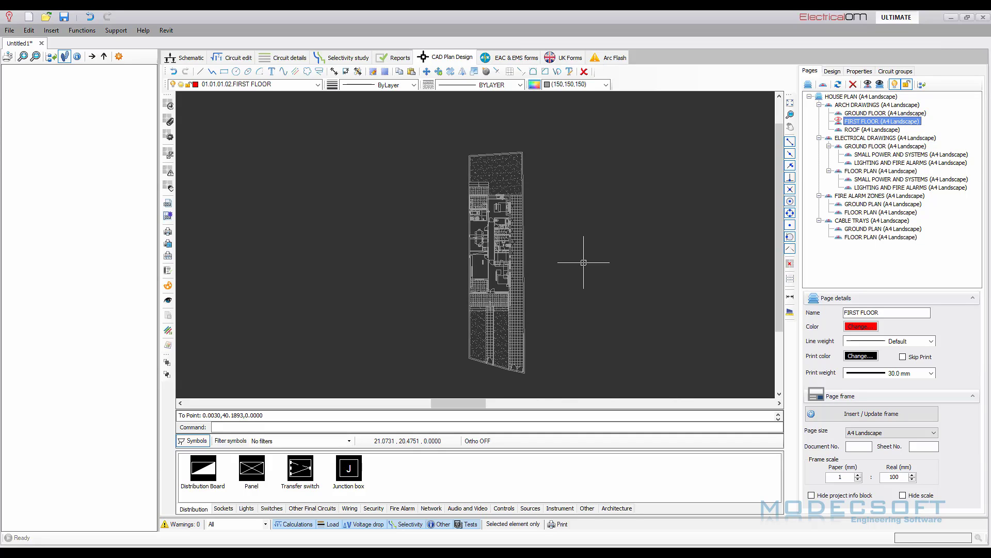
{"action": "left_click", "coordinate": [868, 85]}
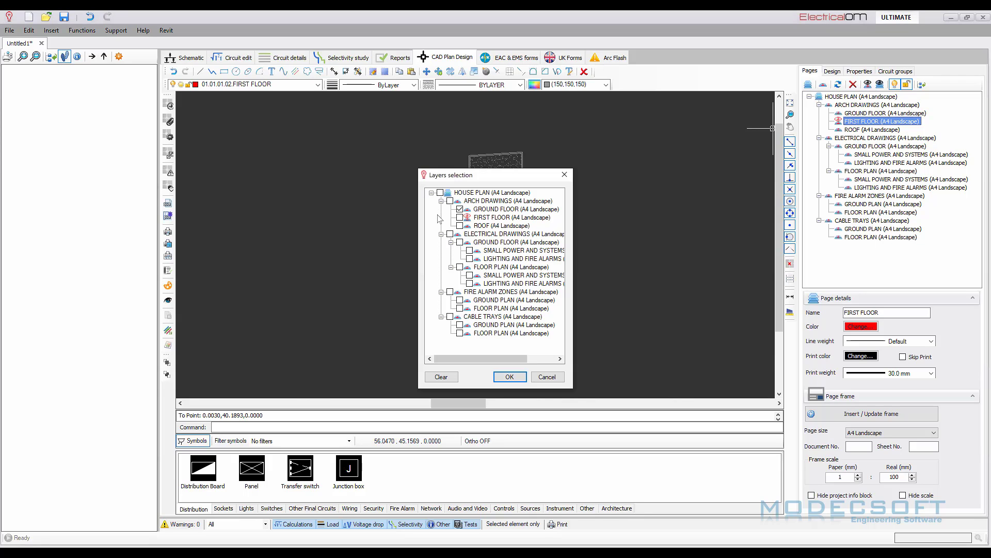
{"action": "left_click", "coordinate": [514, 378]}
Attach ROOF.dwg from the Architecture folder as an external reference on the ROOF layer of ARCH DRAWINGS.
{"action": "left_click", "coordinate": [861, 131]}
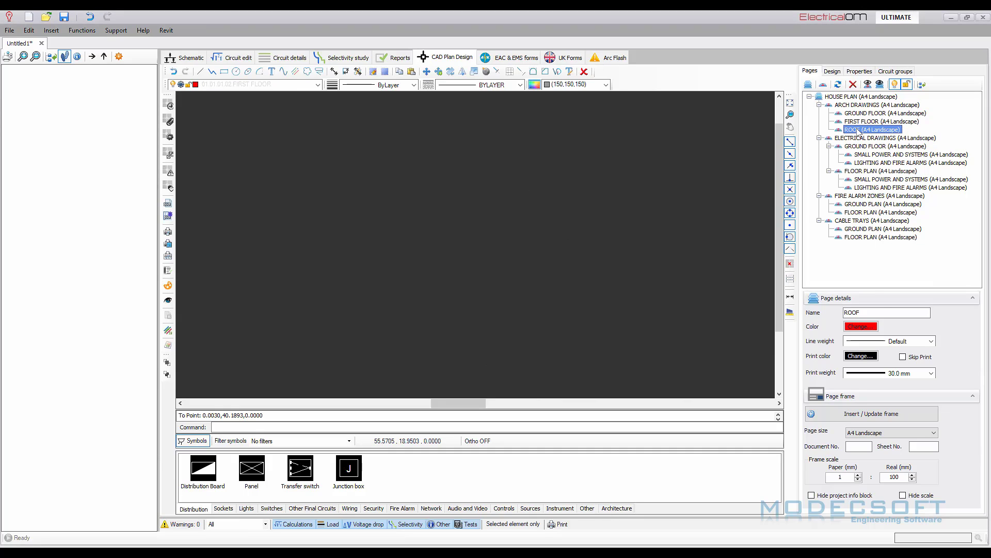
{"action": "left_click", "coordinate": [170, 107]}
{"action": "left_click", "coordinate": [290, 224]}
{"action": "left_click", "coordinate": [556, 388]}
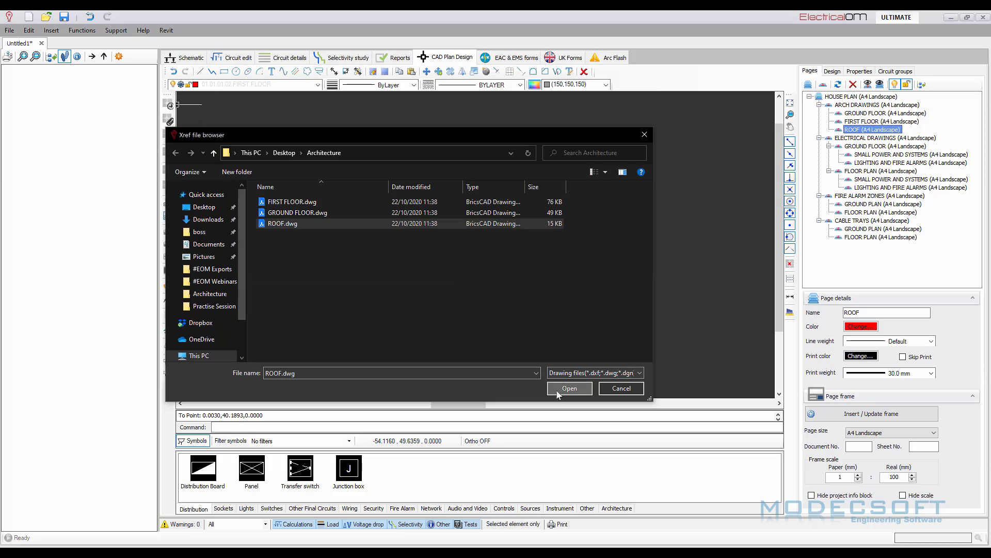
Overlay the ARCH DRAWINGS first floor layer on the ROOF page for alignment.
{"action": "left_click", "coordinate": [868, 84]}
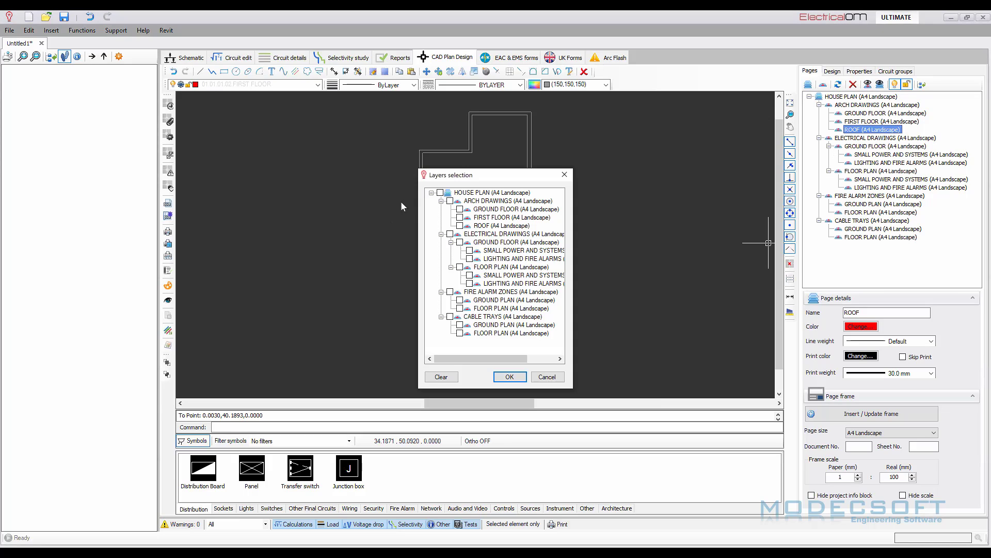
{"action": "left_click", "coordinate": [460, 218]}
{"action": "left_click", "coordinate": [510, 377]}
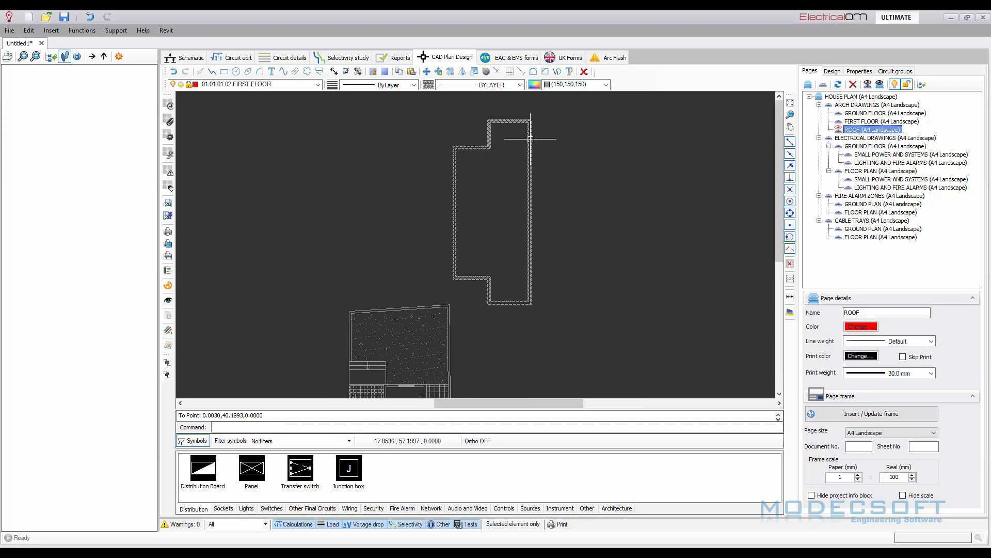
{"action": "scroll", "coordinate": [531, 138], "scroll_direction": "down", "scroll_amount": 1}
Move the roof drawing by the upper-left corner of its wide section onto the outer wall corner above the first floor gym.
{"action": "left_click", "coordinate": [509, 125]}
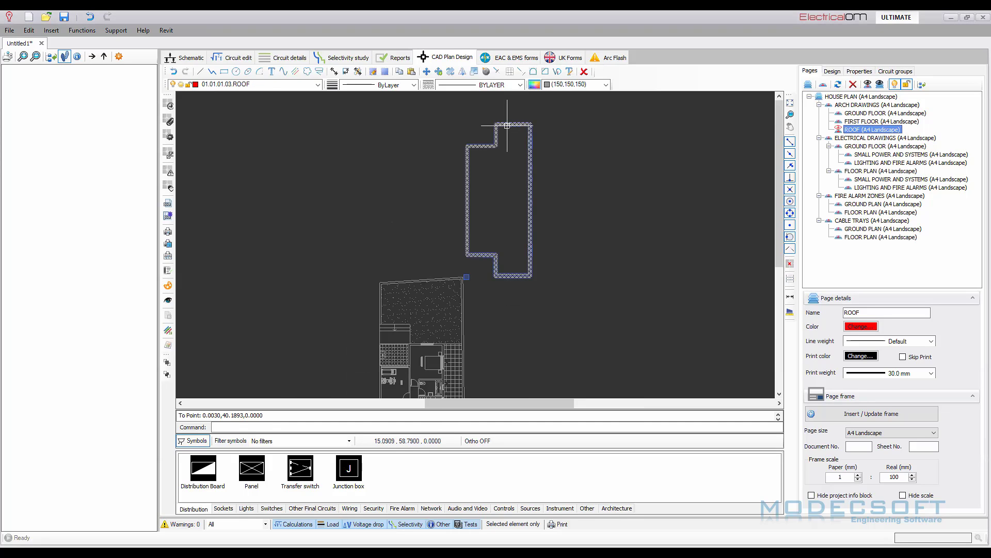
{"action": "scroll", "coordinate": [454, 146], "scroll_direction": "up", "scroll_amount": 3}
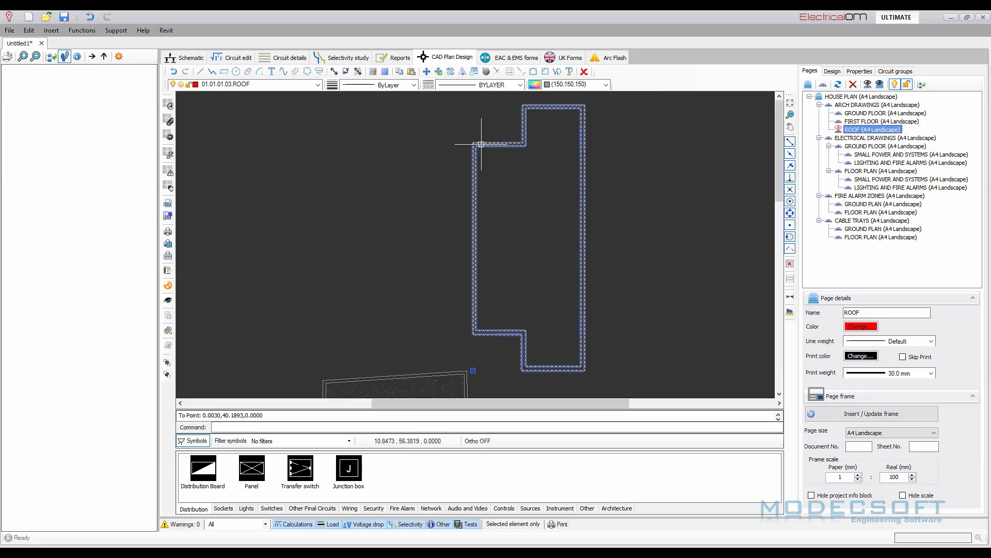
{"action": "left_click", "coordinate": [426, 71]}
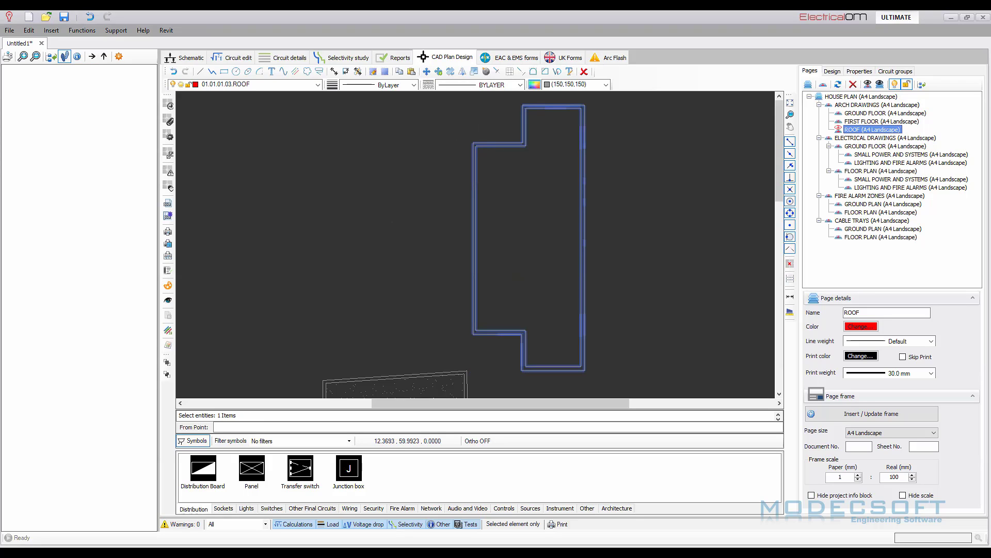
{"action": "left_click", "coordinate": [473, 143]}
{"action": "scroll", "coordinate": [464, 155], "scroll_direction": "down", "scroll_amount": 4}
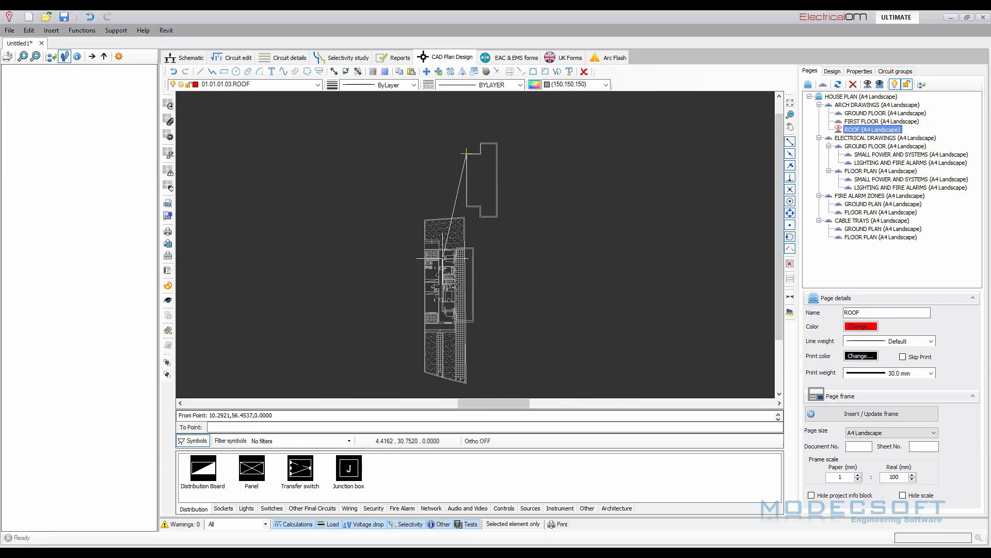
{"action": "scroll", "coordinate": [443, 258], "scroll_direction": "up", "scroll_amount": 5}
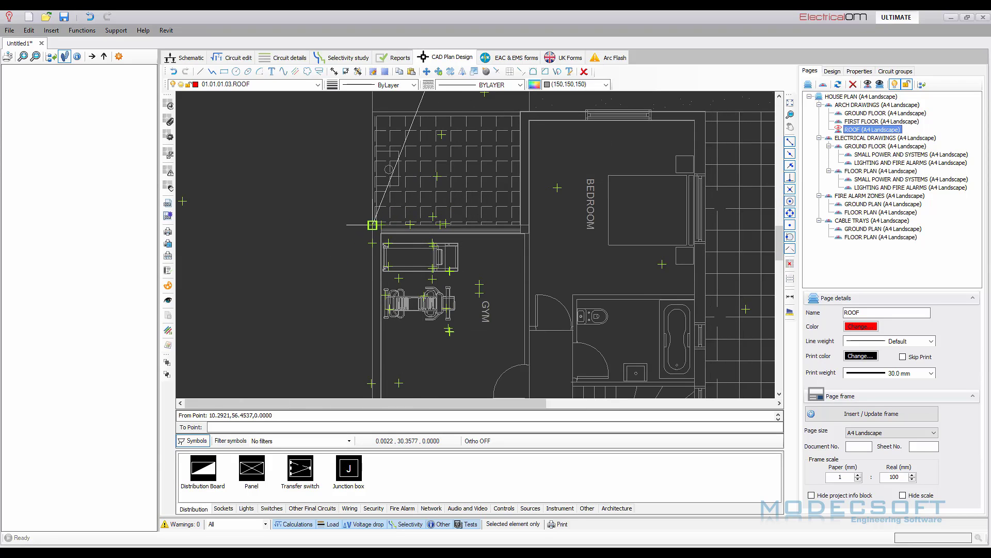
{"action": "left_click", "coordinate": [372, 225]}
{"action": "scroll", "coordinate": [446, 283], "scroll_direction": "down", "scroll_amount": 5}
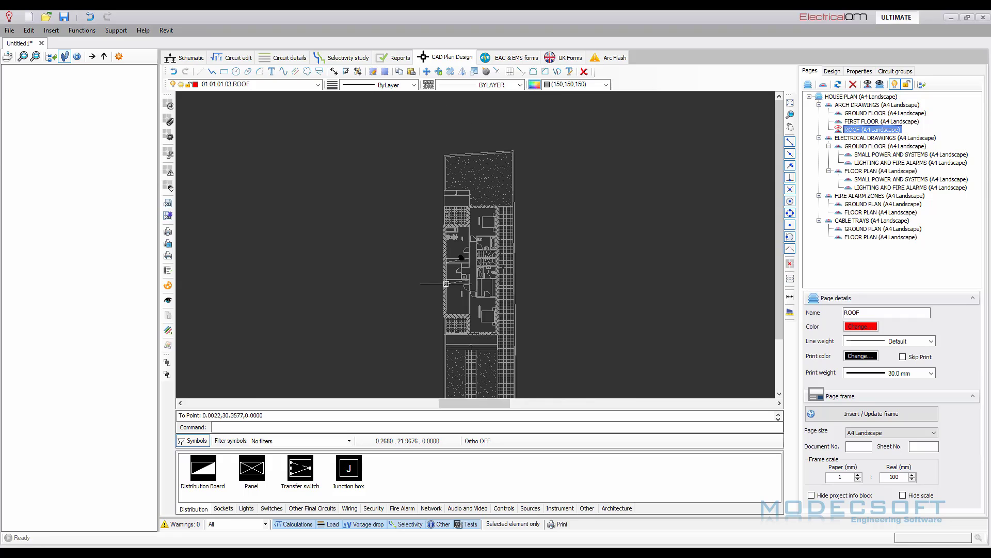
Stop displaying the FIRST FLOOR layer on the ROOF page.
{"action": "middle_click_drag", "start_coordinate": [446, 284], "coordinate": [461, 261]}
{"action": "left_click", "coordinate": [870, 85]}
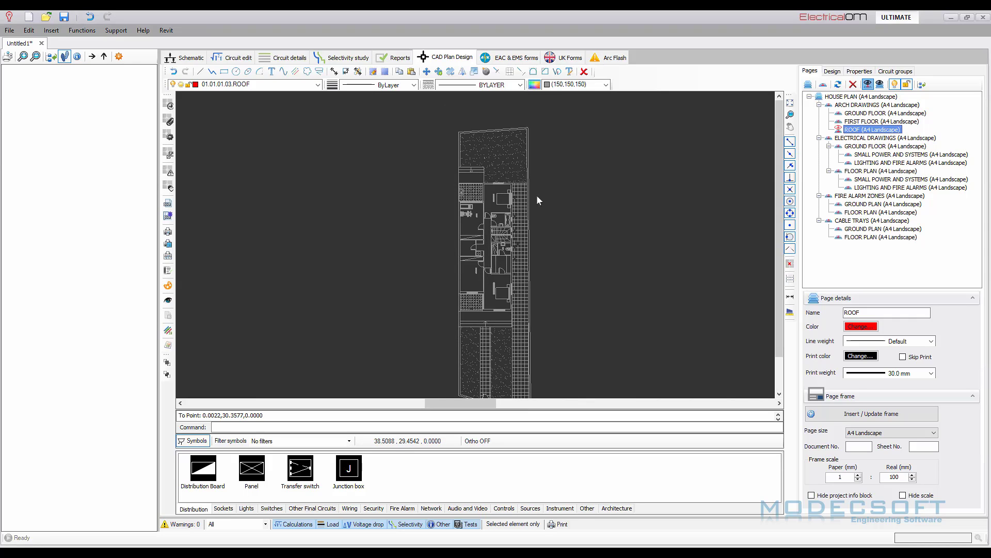
{"action": "left_click", "coordinate": [460, 217]}
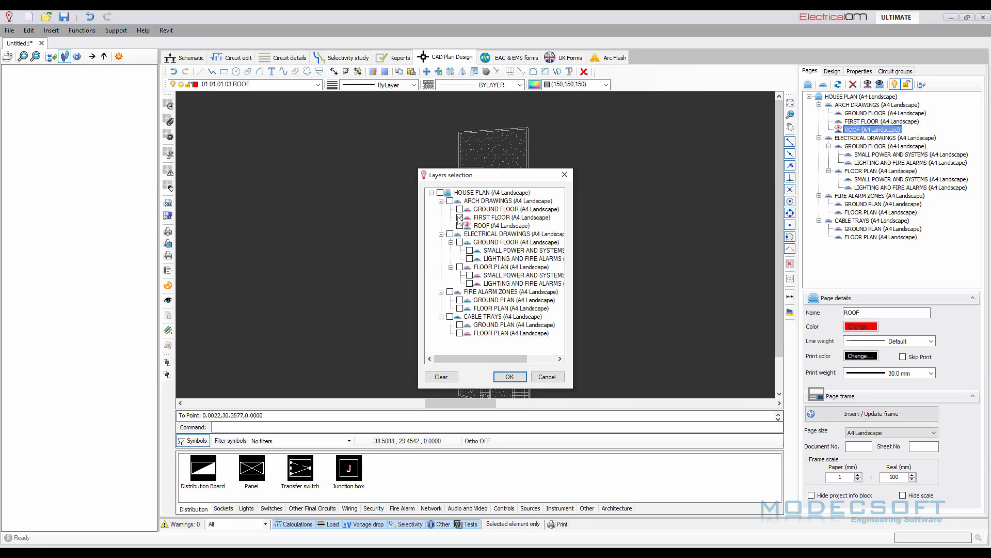
{"action": "left_click", "coordinate": [458, 217]}
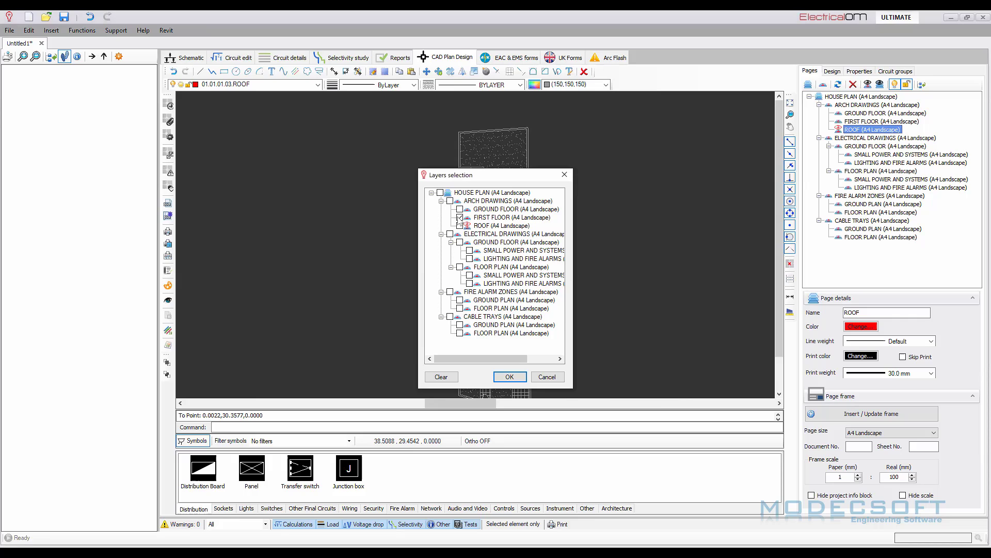
{"action": "left_click", "coordinate": [510, 377]}
{"action": "scroll", "coordinate": [513, 215], "scroll_direction": "up", "scroll_amount": 2}
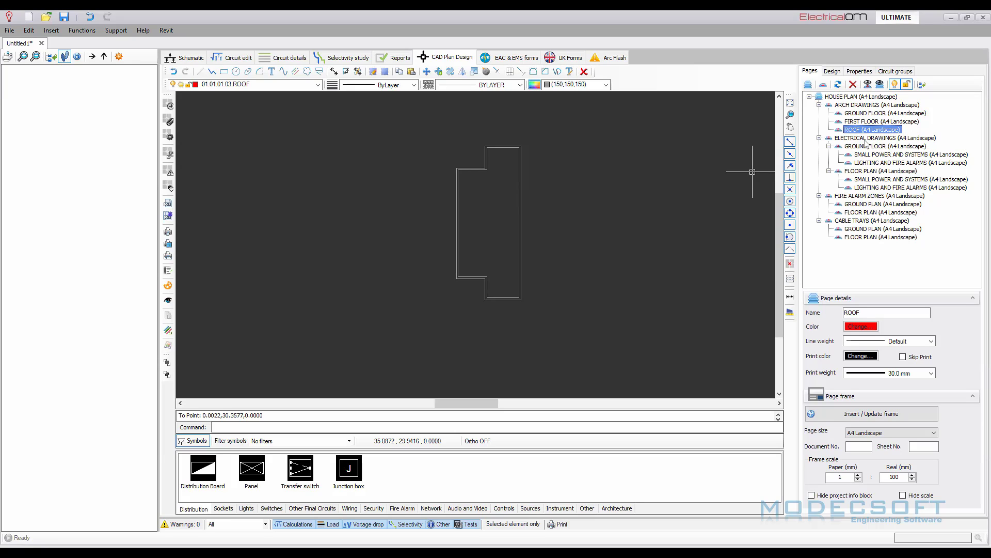
Display the ARCH DRAWINGS ground floor layer on the ELECTRICAL DRAWINGS page.
{"action": "left_click", "coordinate": [863, 139]}
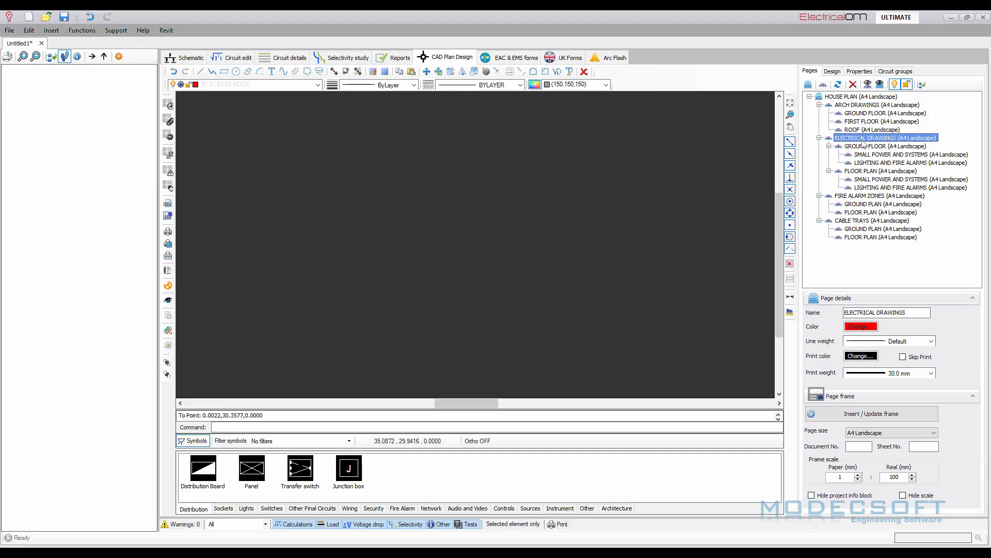
{"action": "left_click", "coordinate": [868, 85]}
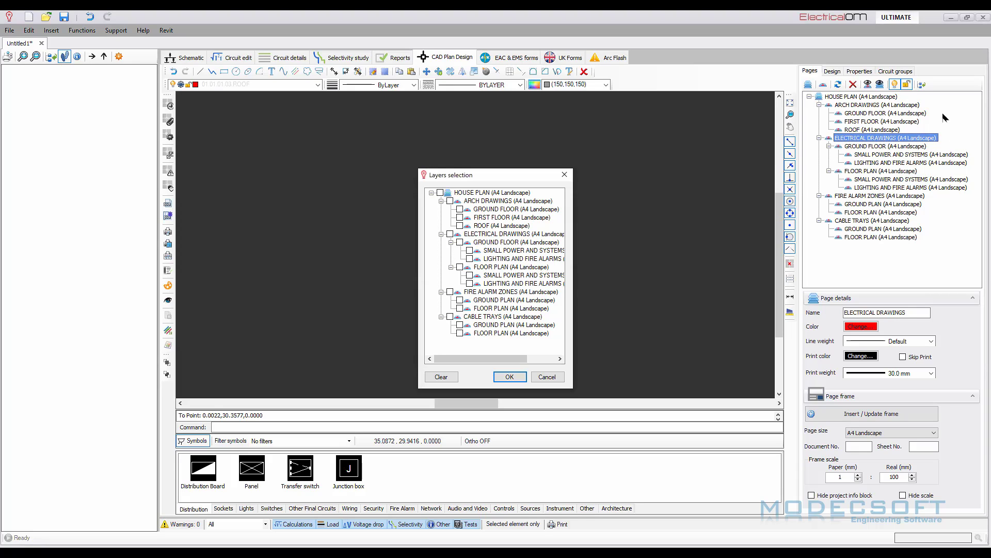
{"action": "left_click", "coordinate": [460, 209]}
{"action": "left_click", "coordinate": [510, 377]}
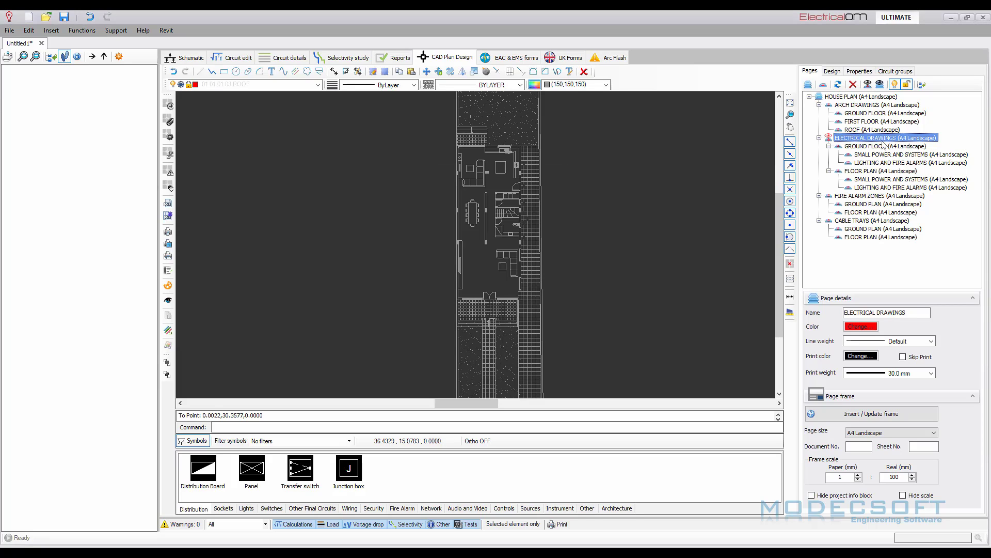
Display the architectural ground floor plan on the GROUND FLOOR page under ELECTRICAL DRAWINGS.
{"action": "left_click", "coordinate": [871, 146]}
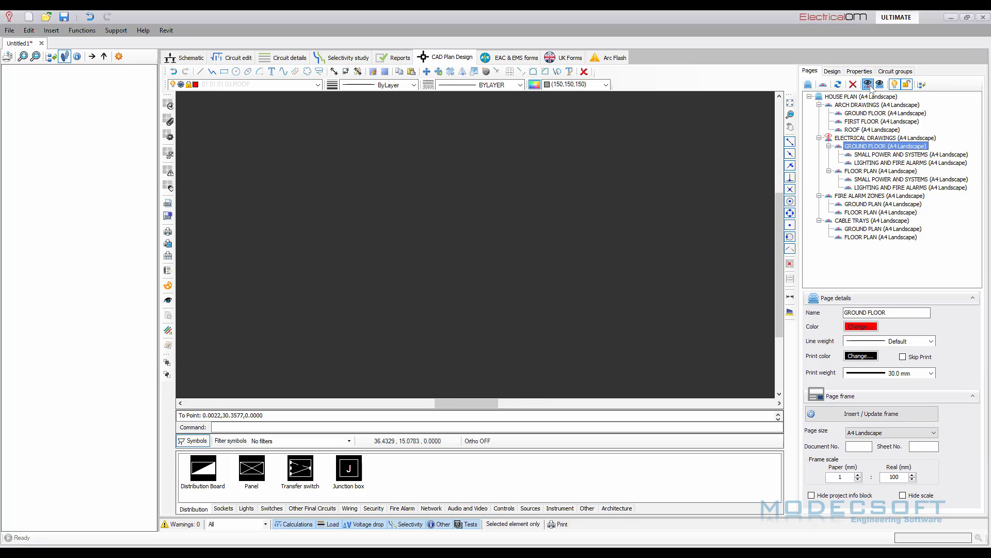
{"action": "left_click", "coordinate": [868, 84]}
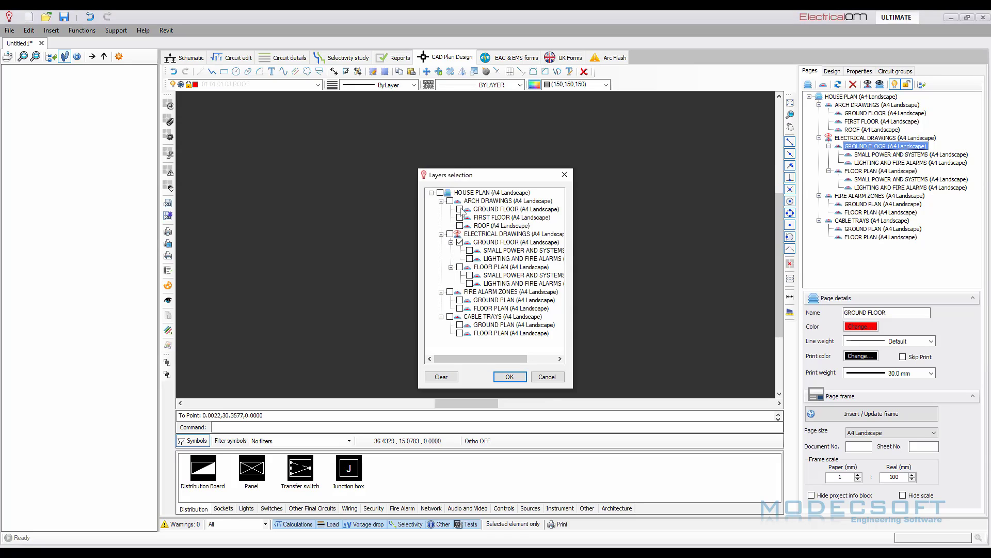
{"action": "left_click", "coordinate": [509, 377]}
{"action": "scroll", "coordinate": [439, 291], "scroll_direction": "down", "scroll_amount": 1}
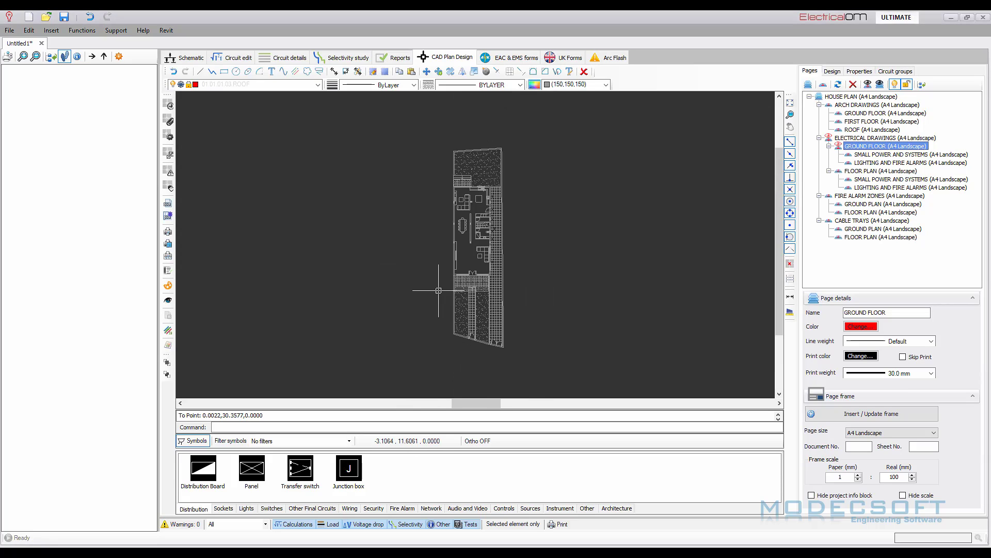
Display the architectural ground floor plan on the SMALL POWER AND SYSTEMS and LIGHTING AND FIRE ALARMS pages under the electrical GROUND FLOOR.
{"action": "left_click", "coordinate": [916, 154]}
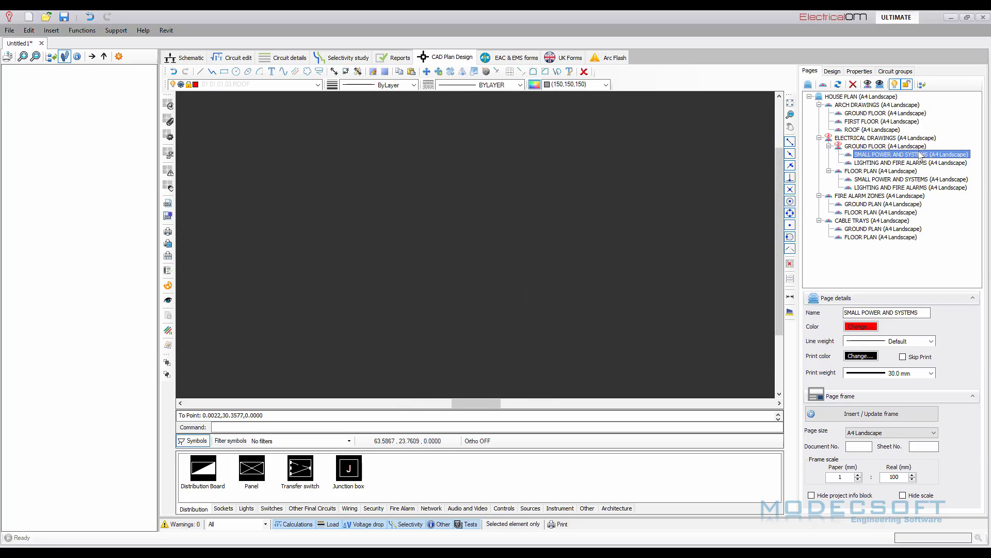
{"action": "left_click", "coordinate": [868, 84]}
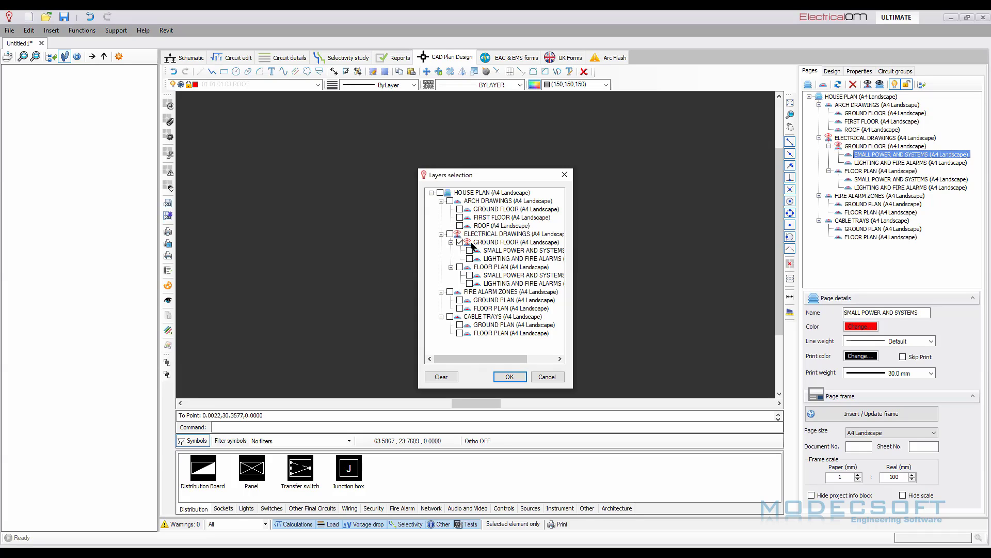
{"action": "left_click", "coordinate": [461, 209]}
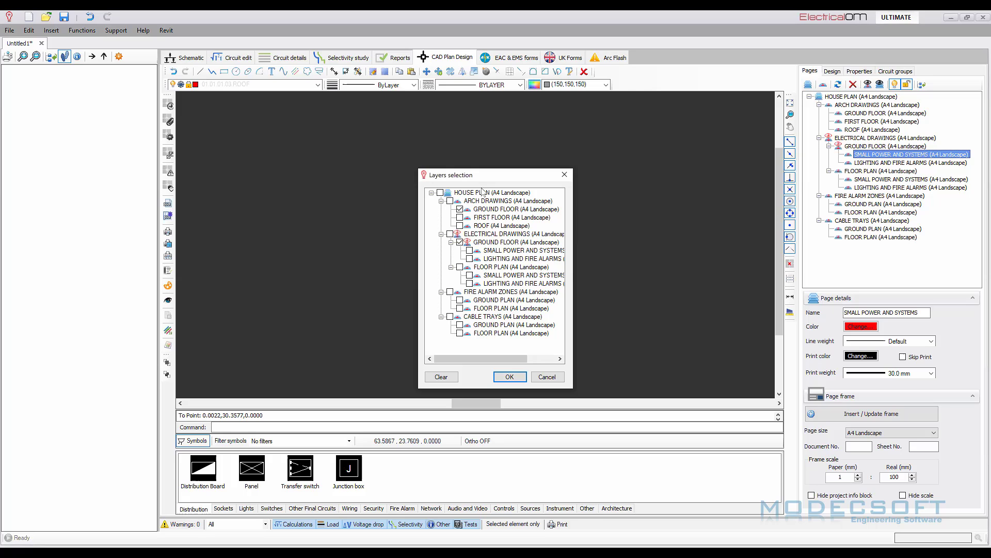
{"action": "left_click", "coordinate": [510, 376]}
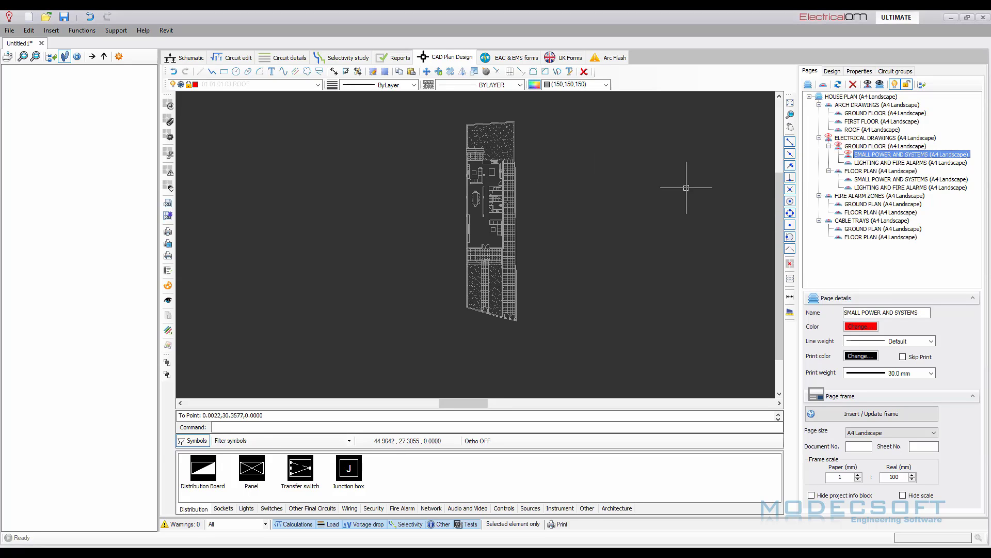
{"action": "left_click", "coordinate": [874, 163]}
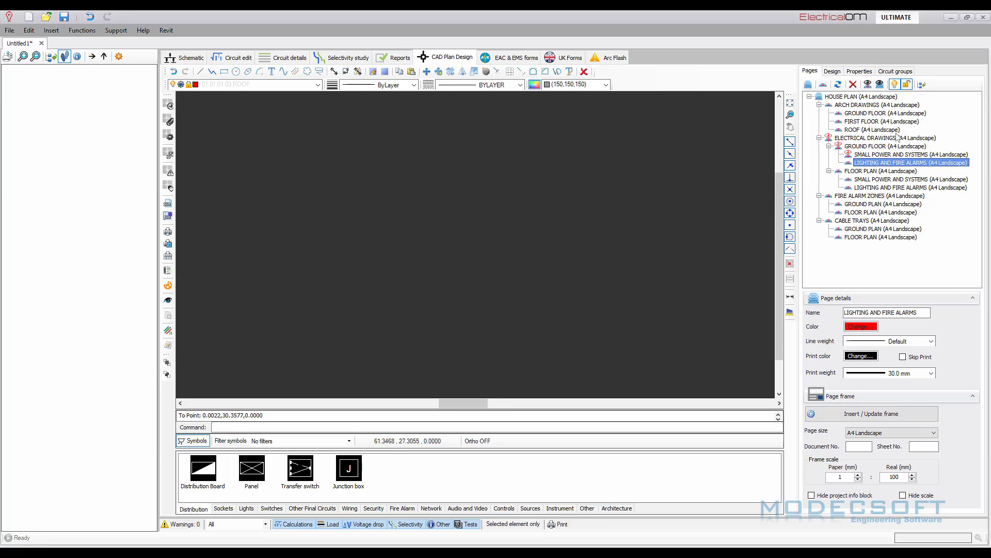
{"action": "left_click", "coordinate": [868, 84]}
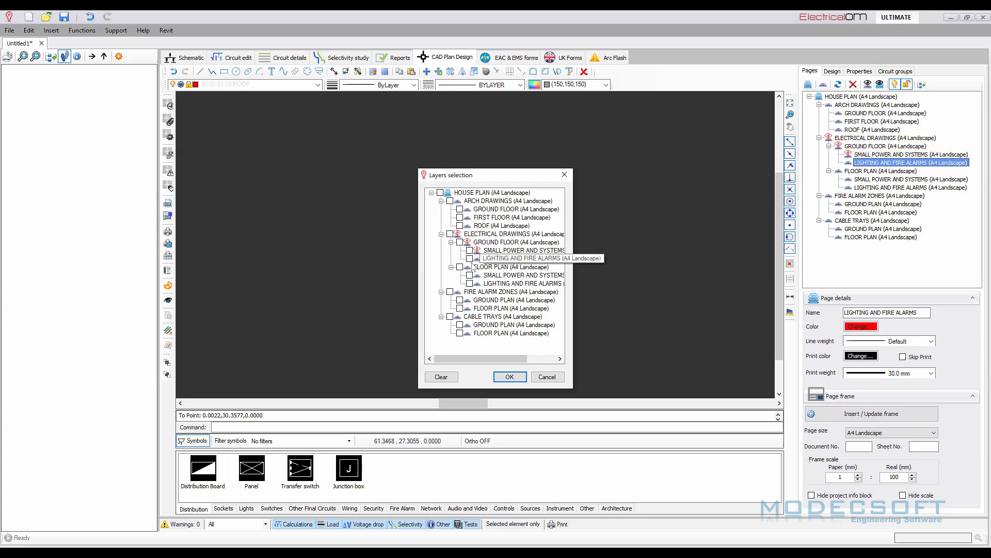
{"action": "left_click", "coordinate": [509, 376]}
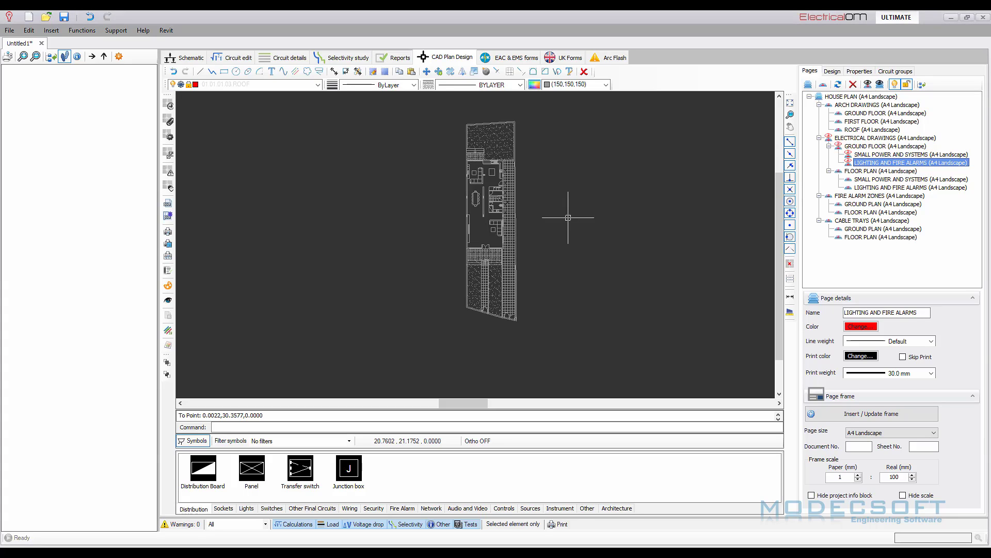
Display the architectural FIRST FLOOR layer on the FLOOR PLAN page under ELECTRICAL DRAWINGS.
{"action": "left_click", "coordinate": [876, 171]}
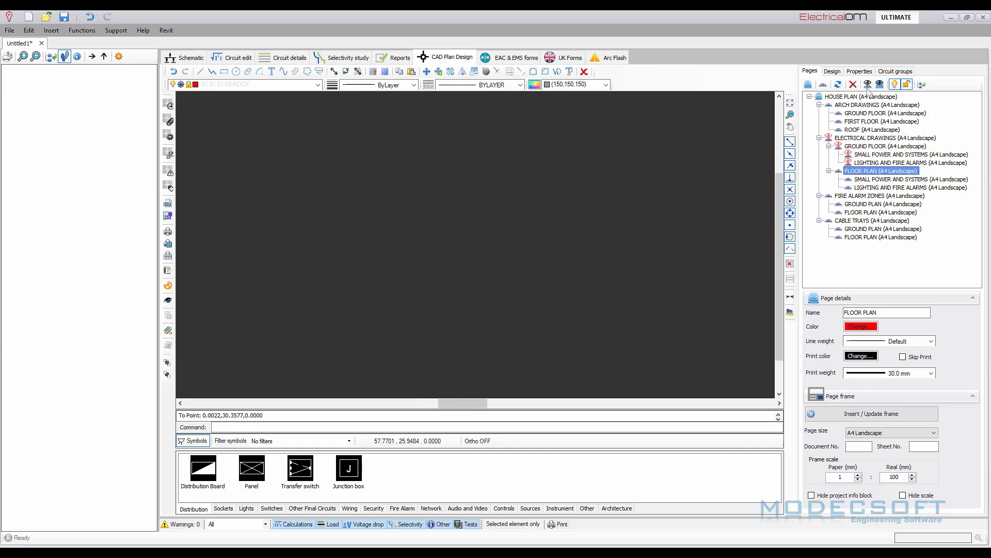
{"action": "left_click", "coordinate": [868, 84]}
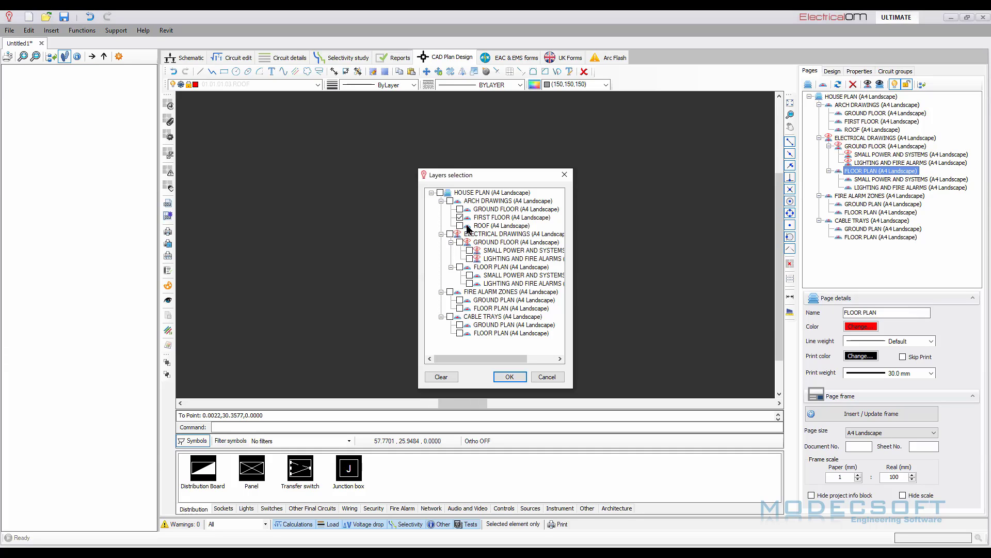
{"action": "key", "text": "Return"}
Display the architectural first floor plan on the SMALL POWER AND SYSTEMS and LIGHTING AND FIRE ALARMS pages under the electrical FLOOR PLAN.
{"action": "left_click", "coordinate": [862, 180]}
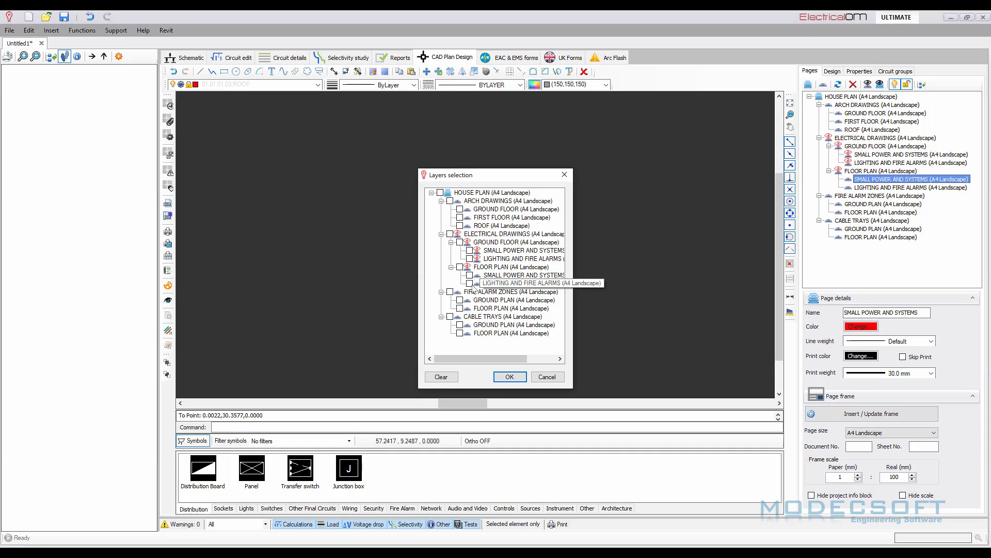
{"action": "left_click", "coordinate": [459, 267]}
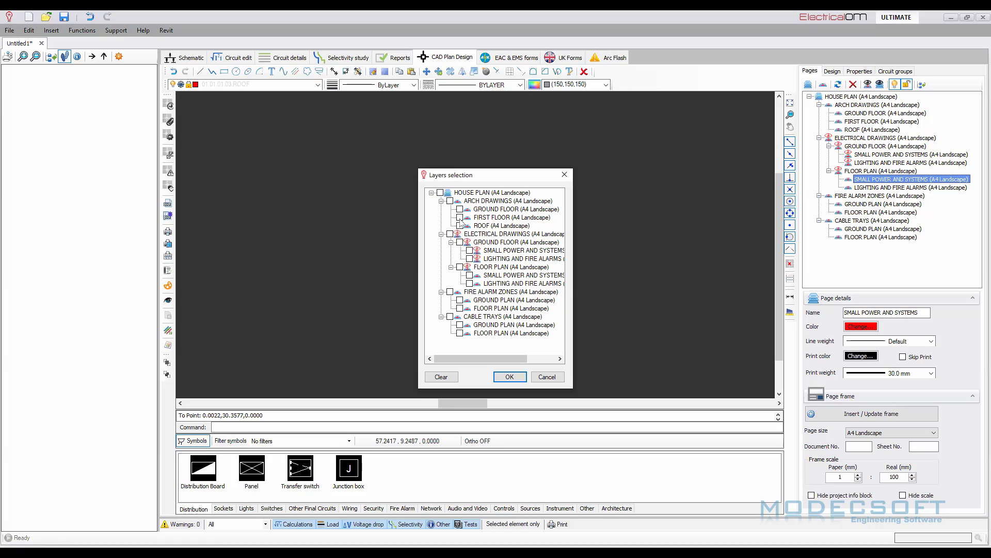
{"action": "left_click", "coordinate": [509, 376]}
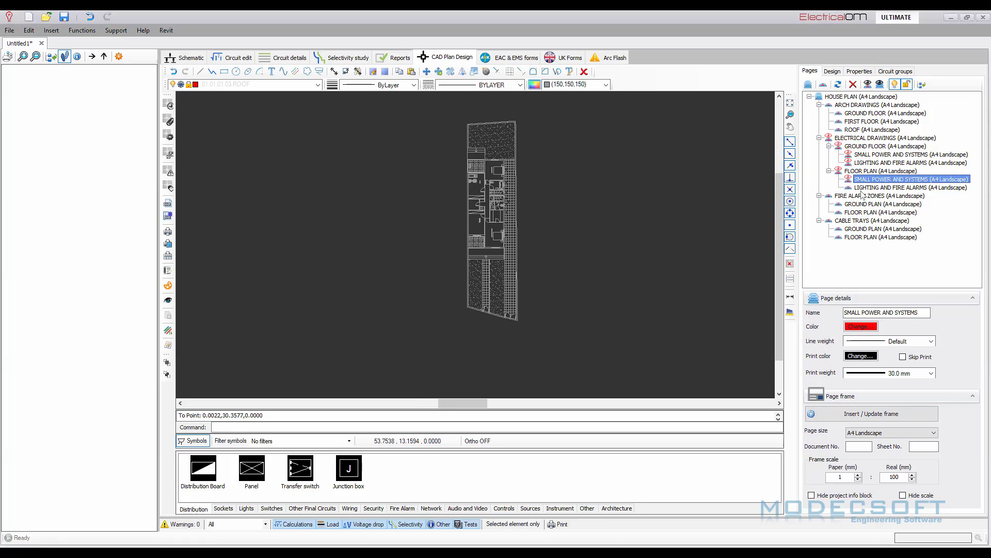
{"action": "left_click", "coordinate": [878, 187]}
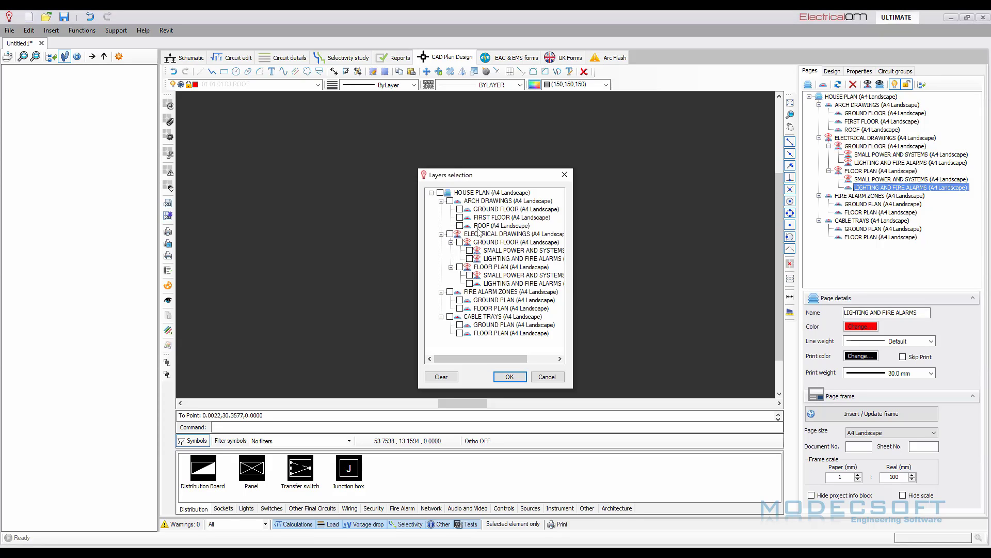
{"action": "left_click", "coordinate": [465, 219]}
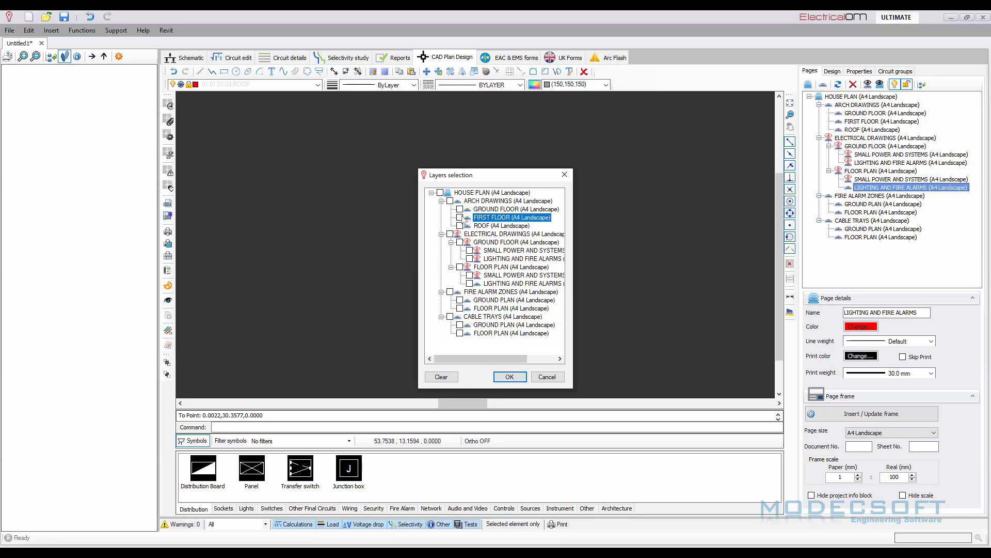
{"action": "left_click", "coordinate": [509, 377]}
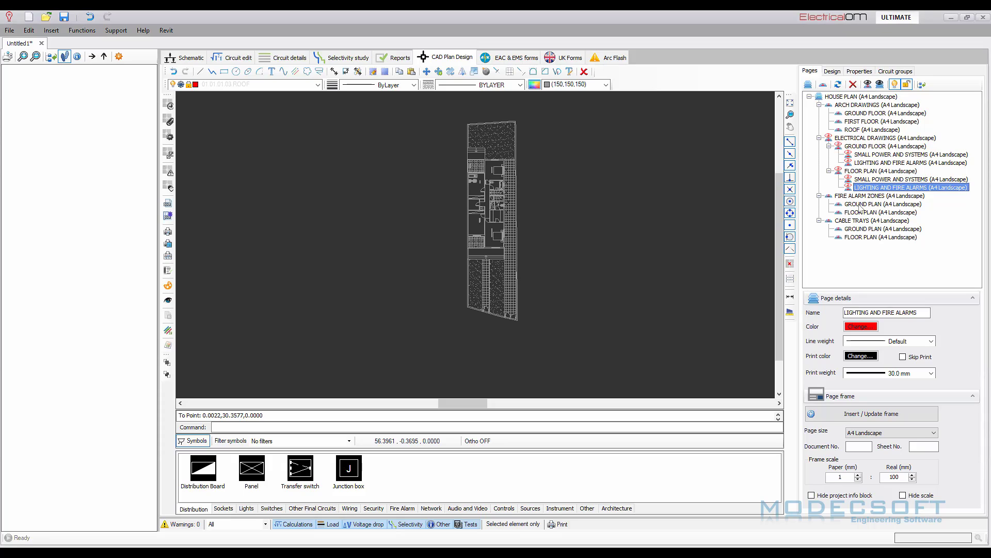
Under FIRE ALARM ZONES, display the architectural ground floor on the GROUND PLAN page and the first floor on the FLOOR PLAN page.
{"action": "left_click", "coordinate": [860, 205]}
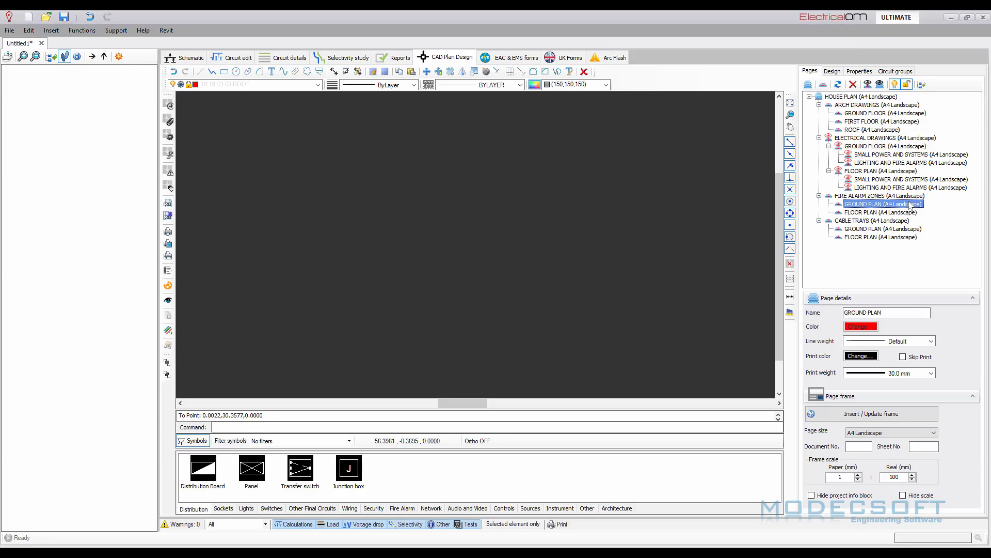
{"action": "left_click", "coordinate": [868, 84]}
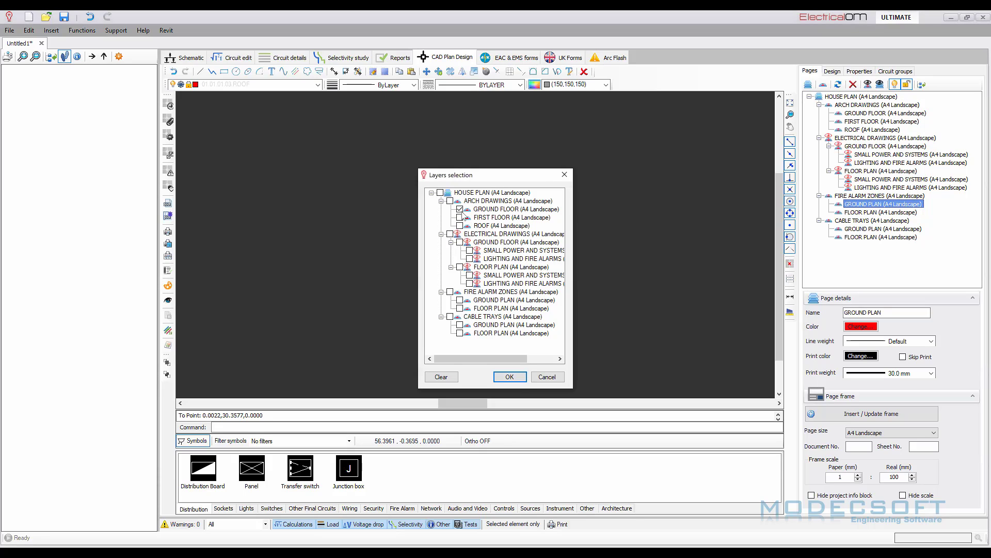
{"action": "left_click", "coordinate": [510, 376]}
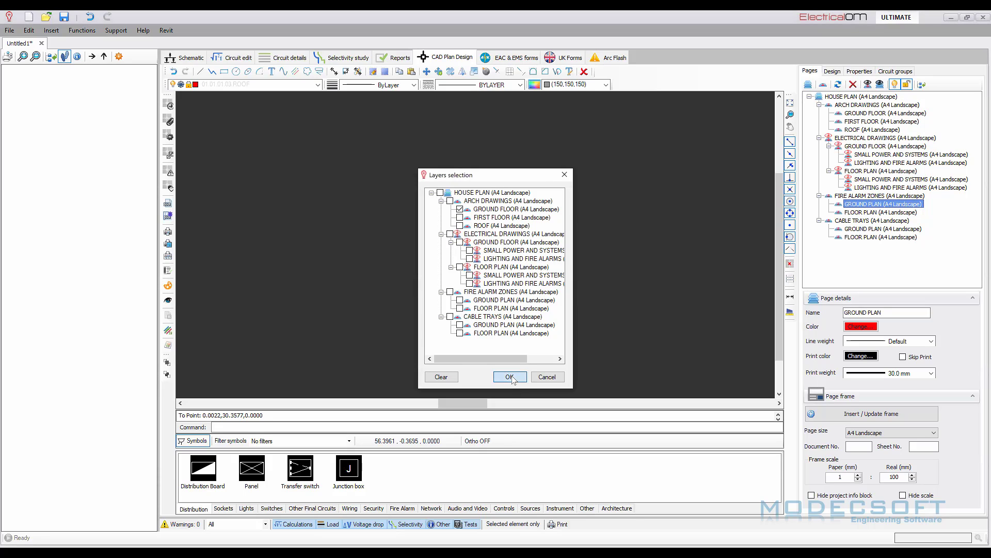
{"action": "left_click", "coordinate": [854, 213]}
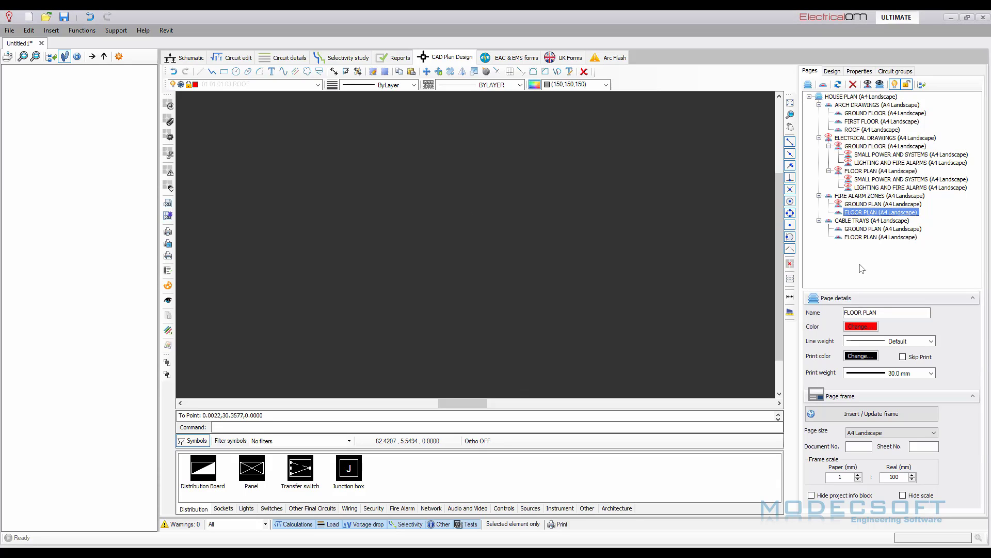
{"action": "left_click", "coordinate": [868, 85]}
{"action": "left_click", "coordinate": [459, 218]}
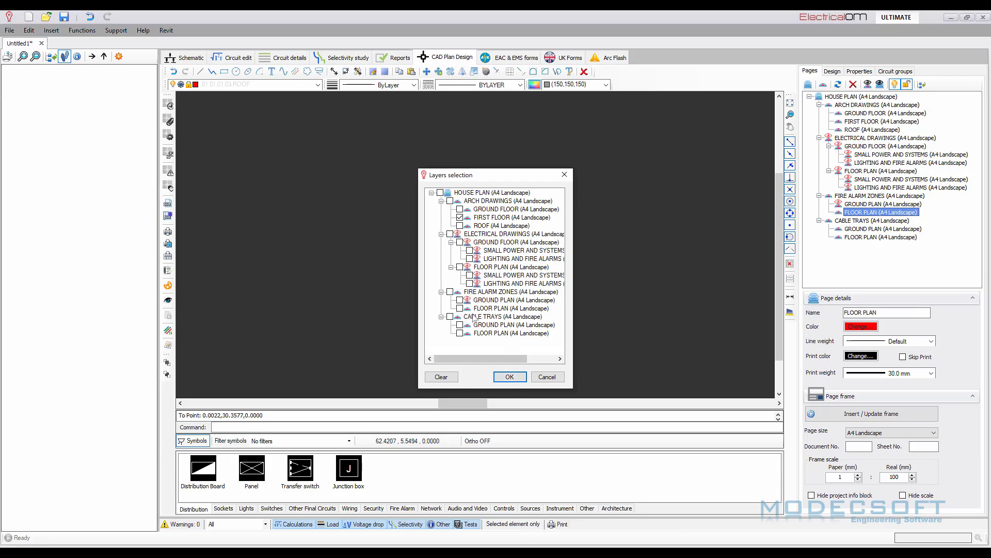
{"action": "left_click", "coordinate": [509, 377]}
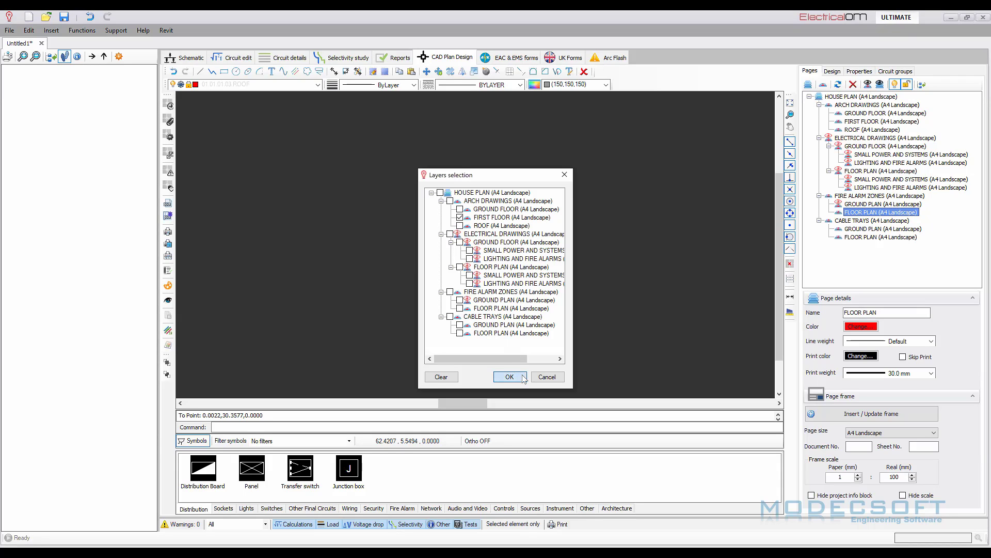
Under CABLE TRAYS, display the architectural ground floor on the GROUND PLAN page and the first floor on the FLOOR PLAN page.
{"action": "left_click", "coordinate": [862, 228]}
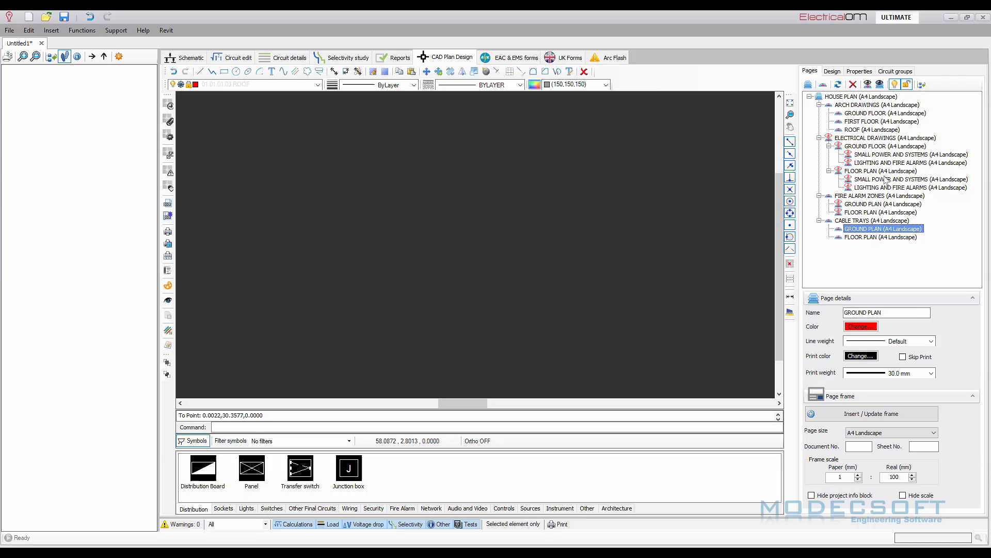
{"action": "left_click", "coordinate": [868, 85]}
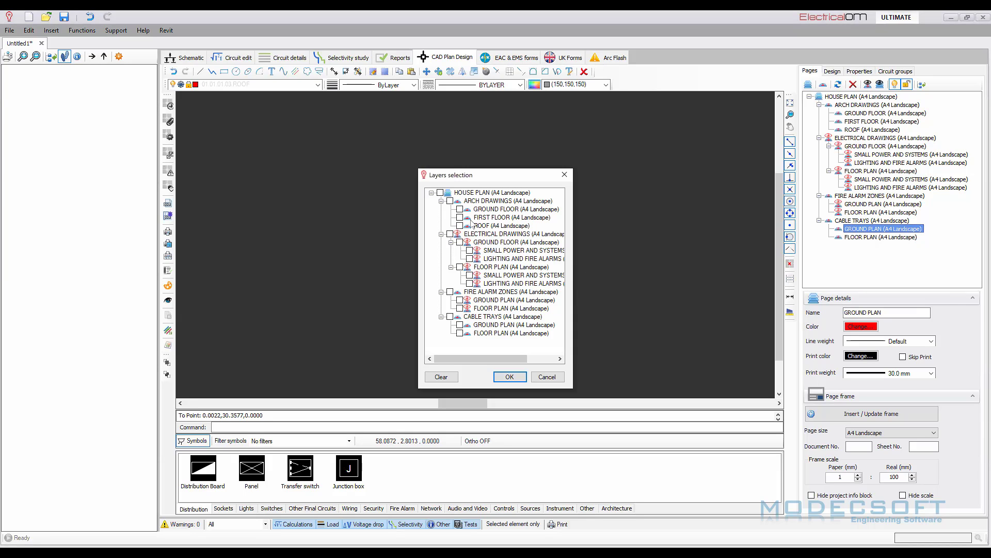
{"action": "left_click", "coordinate": [509, 376]}
{"action": "left_click", "coordinate": [881, 237]}
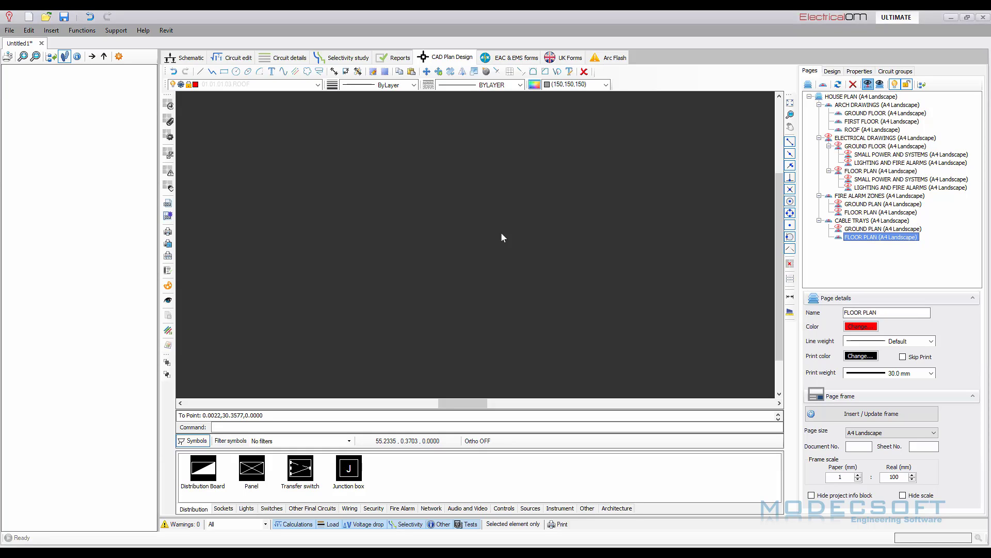
{"action": "left_click", "coordinate": [509, 376]}
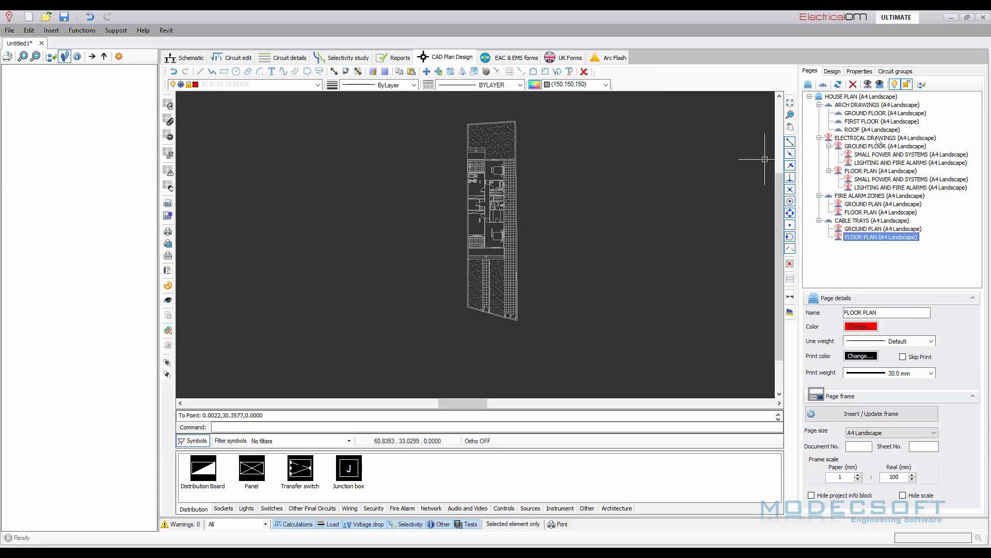
Examine the ELECTRICAL DRAWINGS pages and compare the alignment of the ground floor and first floor plans shown on them.
{"action": "middle_click_drag", "start_coordinate": [571, 150], "coordinate": [579, 166]}
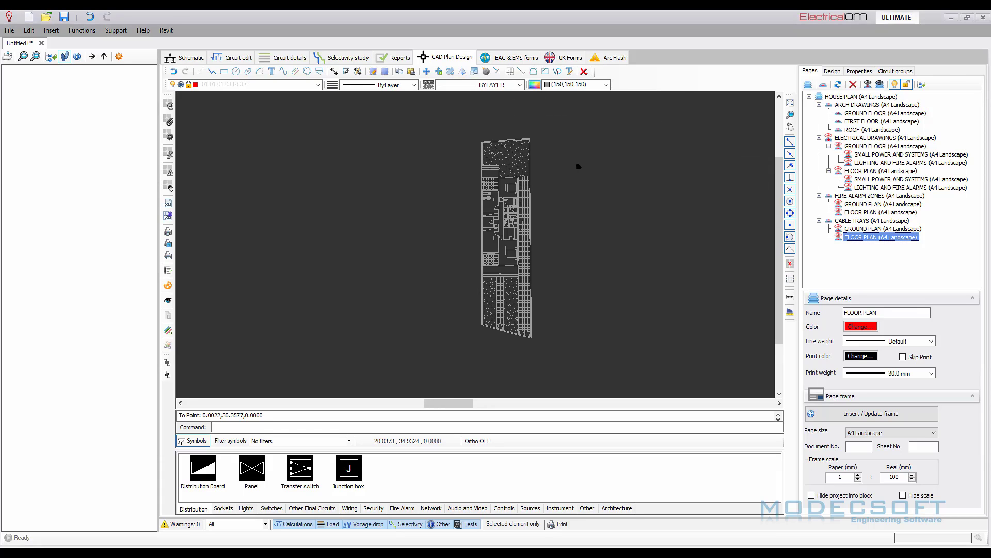
{"action": "left_click", "coordinate": [864, 139]}
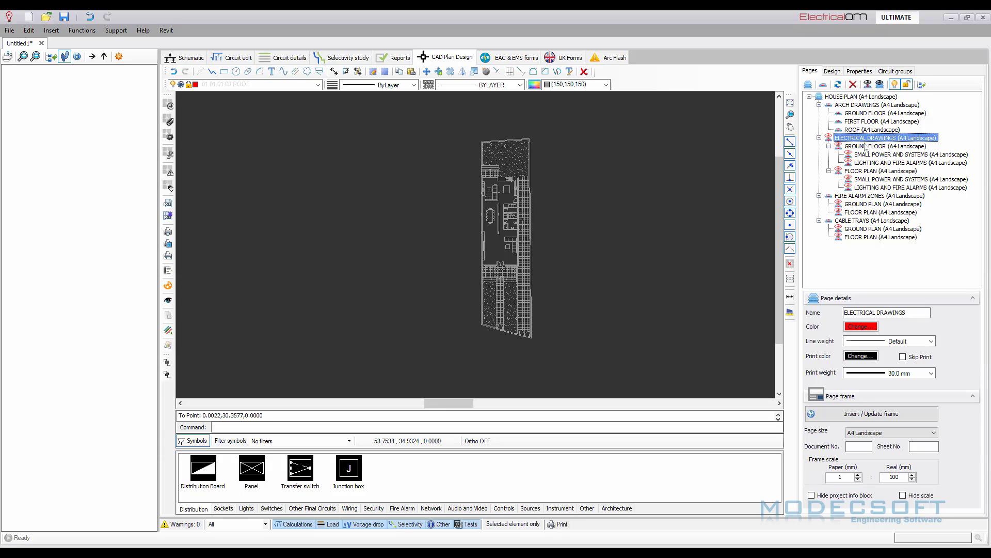
{"action": "left_click", "coordinate": [868, 154]}
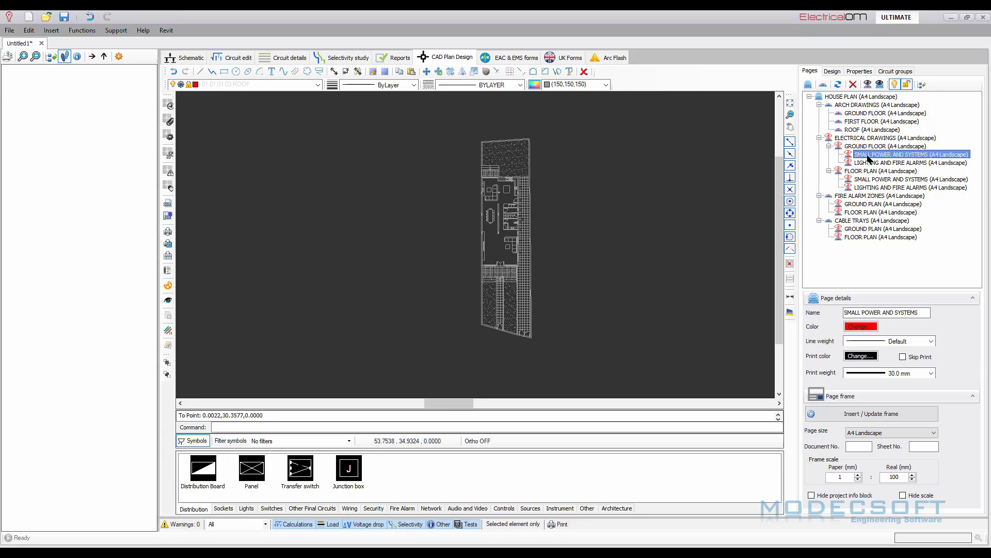
{"action": "left_click", "coordinate": [870, 162]}
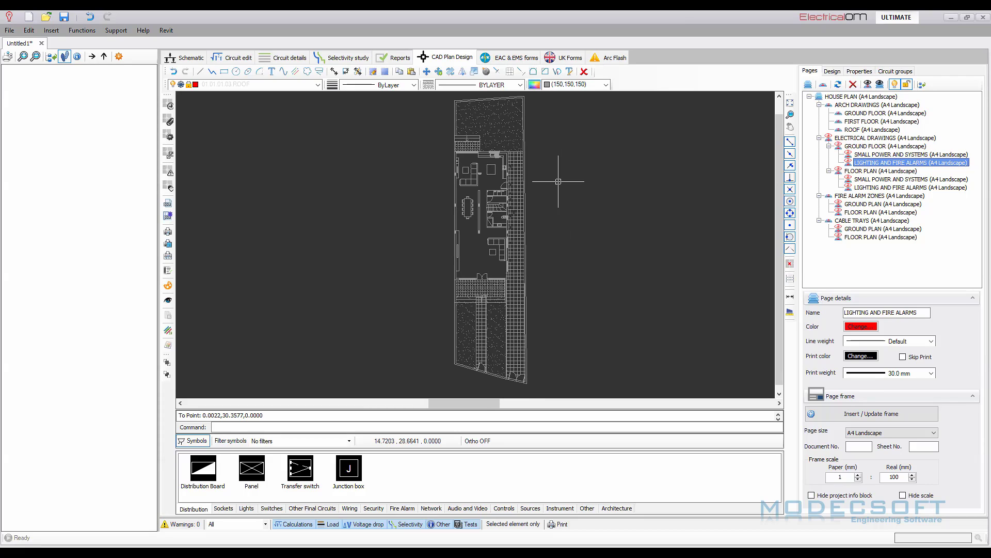
{"action": "left_click", "coordinate": [878, 171]}
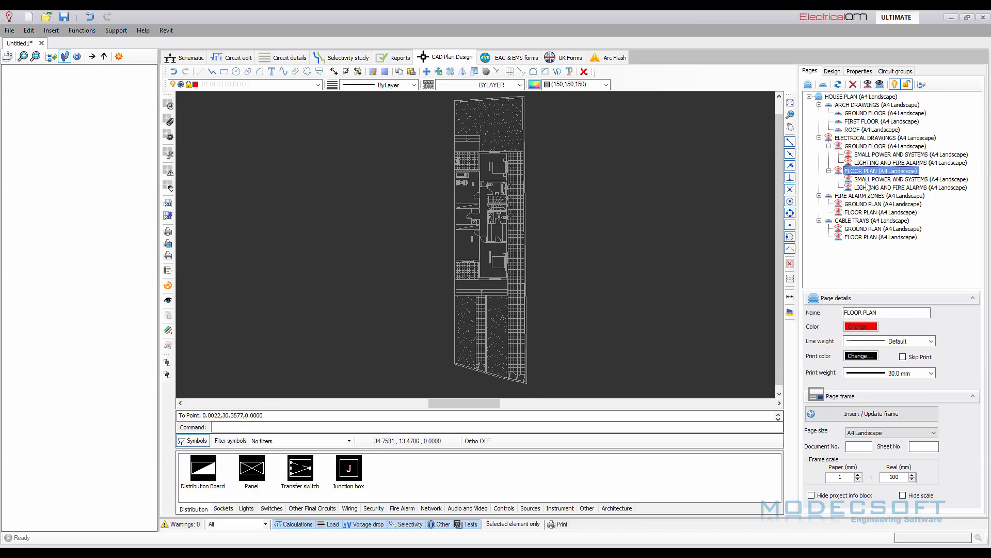
{"action": "left_click", "coordinate": [867, 180]}
{"action": "left_click", "coordinate": [866, 171]}
{"action": "left_click", "coordinate": [866, 147]}
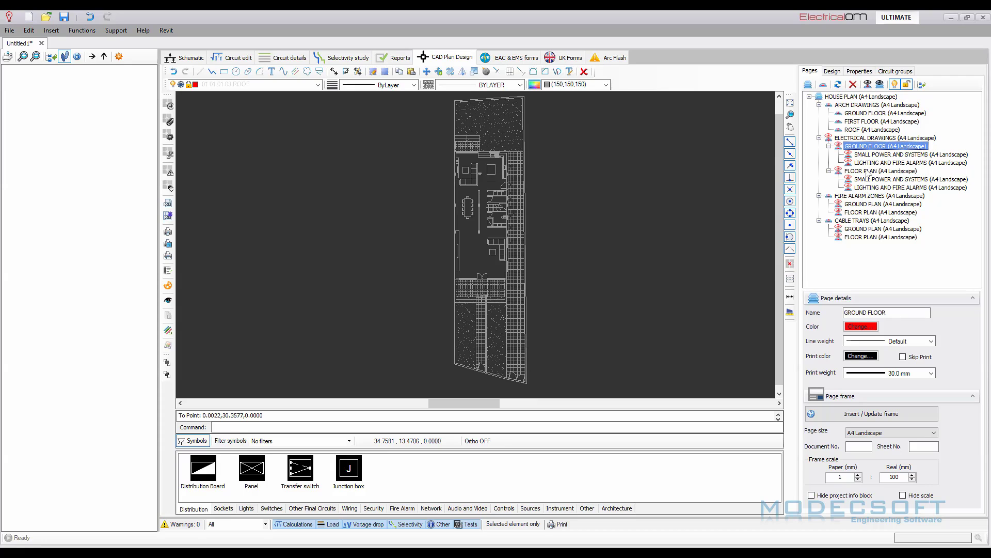
{"action": "left_click", "coordinate": [864, 172]}
Place a Distribution Board symbol on the electrical GROUND FLOOR page, against the wall just above the stairs.
{"action": "left_click", "coordinate": [864, 147]}
{"action": "scroll", "coordinate": [482, 201], "scroll_direction": "up", "scroll_amount": 3}
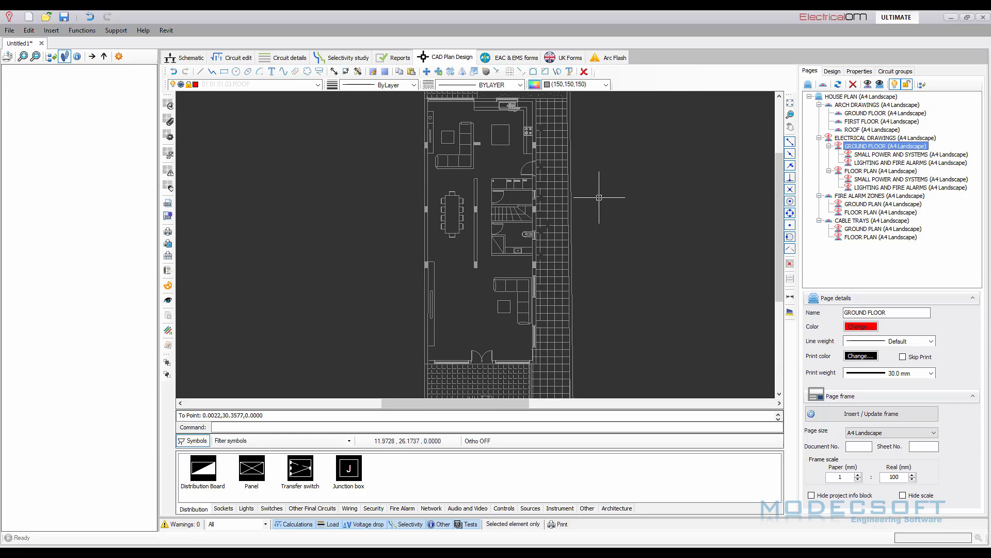
{"action": "middle_click_drag", "start_coordinate": [623, 189], "coordinate": [613, 232]}
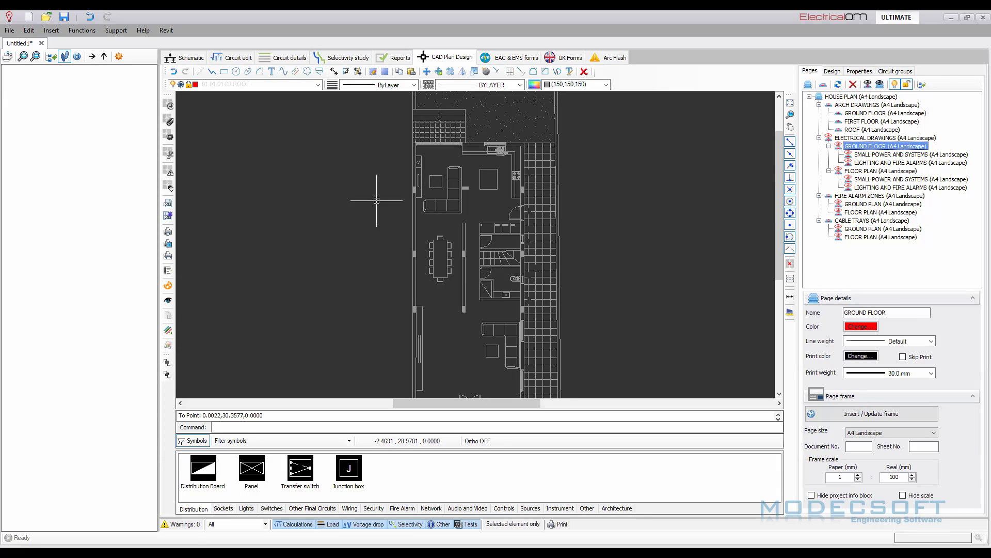
{"action": "left_click_drag", "start_coordinate": [432, 449], "coordinate": [433, 422]}
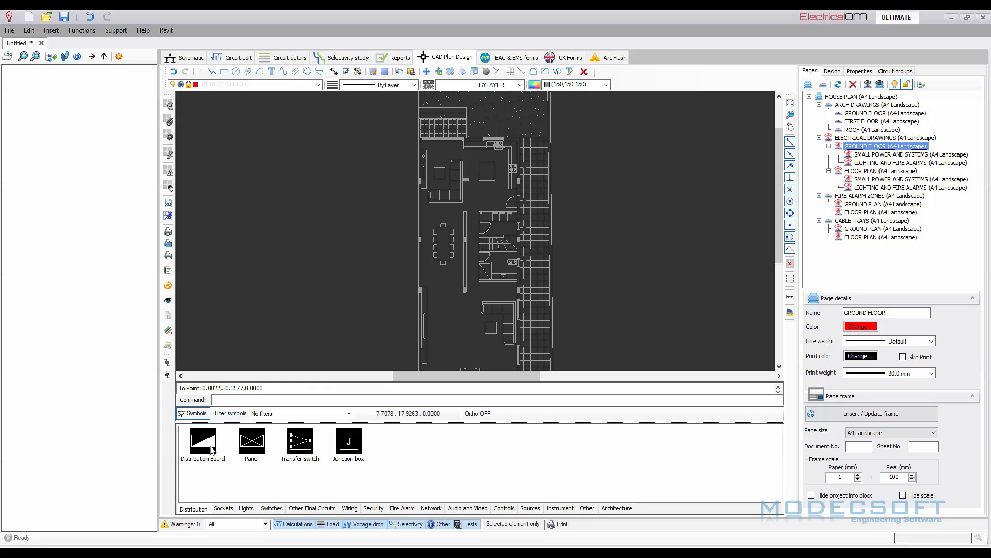
{"action": "left_click", "coordinate": [208, 447]}
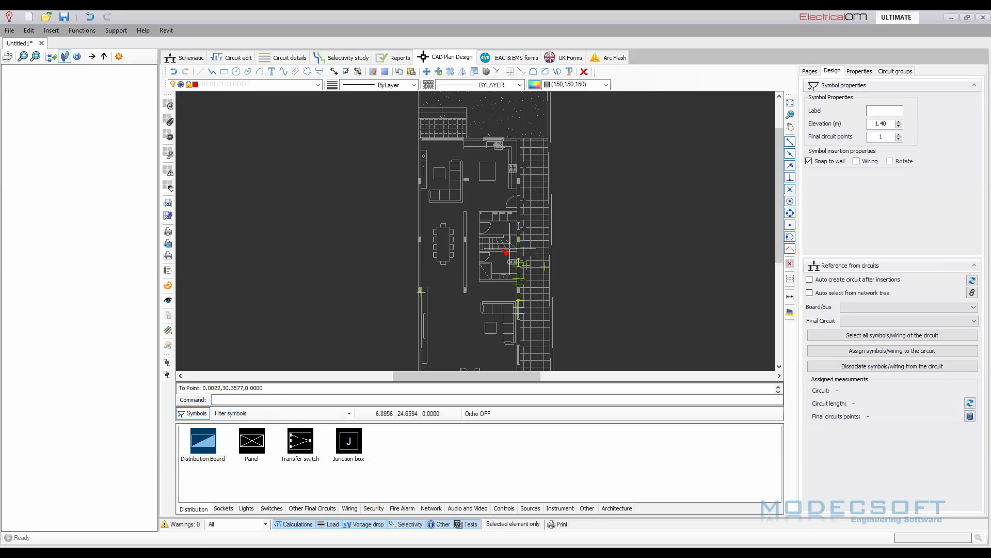
{"action": "scroll", "coordinate": [500, 226], "scroll_direction": "up", "scroll_amount": 4}
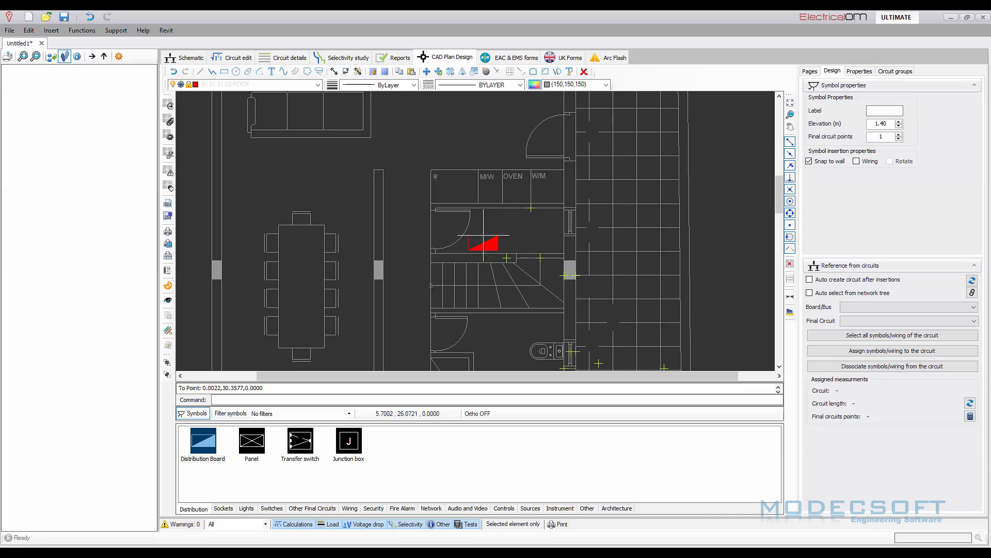
{"action": "scroll", "coordinate": [485, 226], "scroll_direction": "down", "scroll_amount": 2}
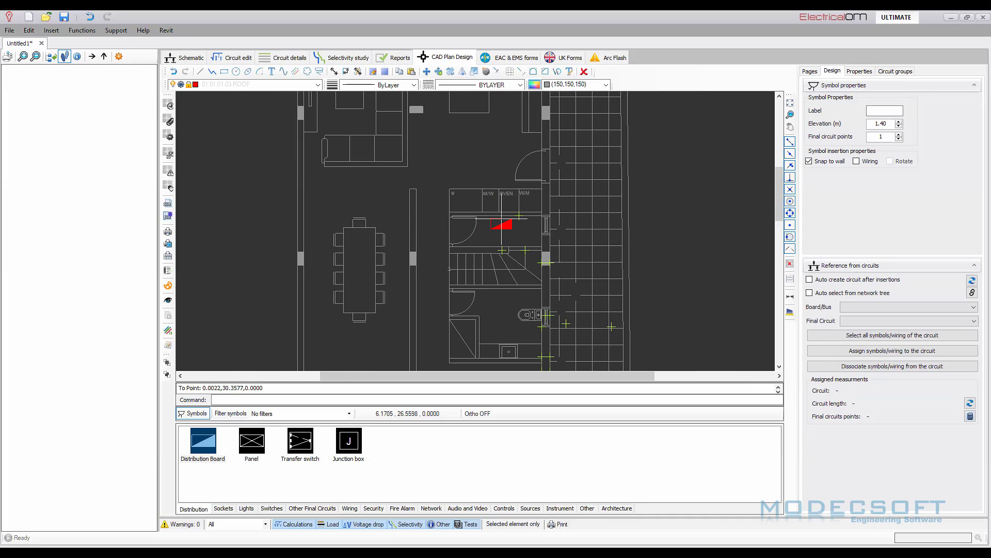
{"action": "left_click", "coordinate": [487, 247]}
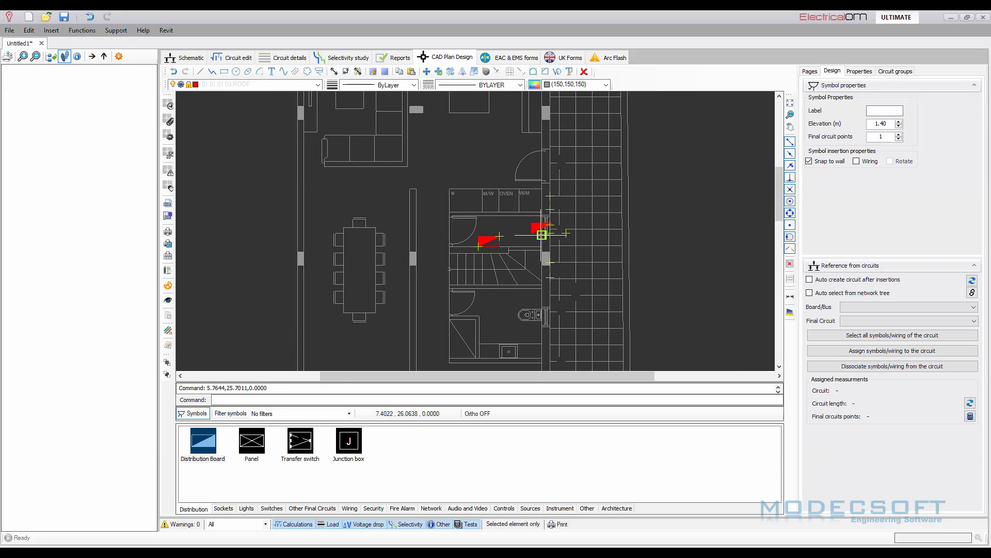
{"action": "key", "text": "Escape"}
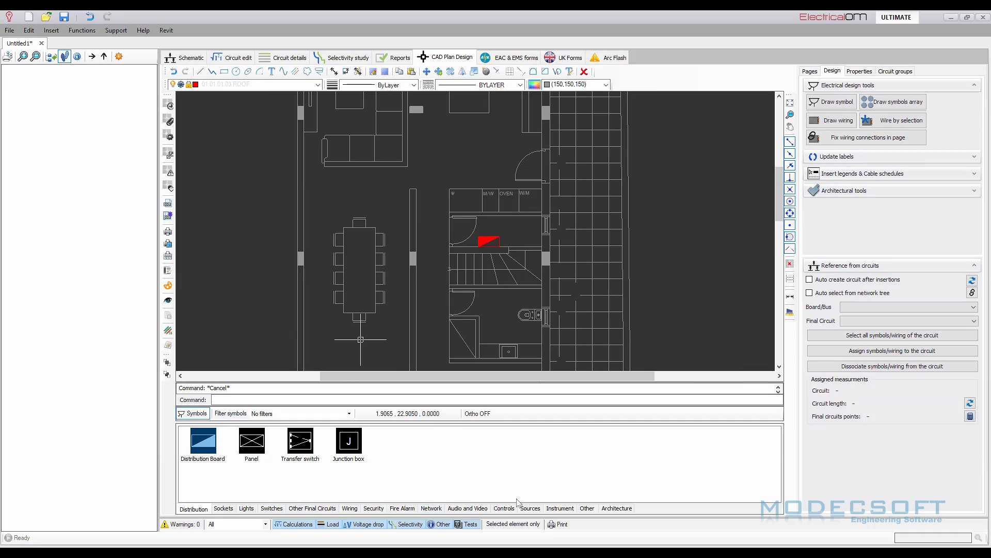
Place a Wh Meter symbol beside the distribution board in the room above the stairs.
{"action": "left_click", "coordinate": [560, 509]}
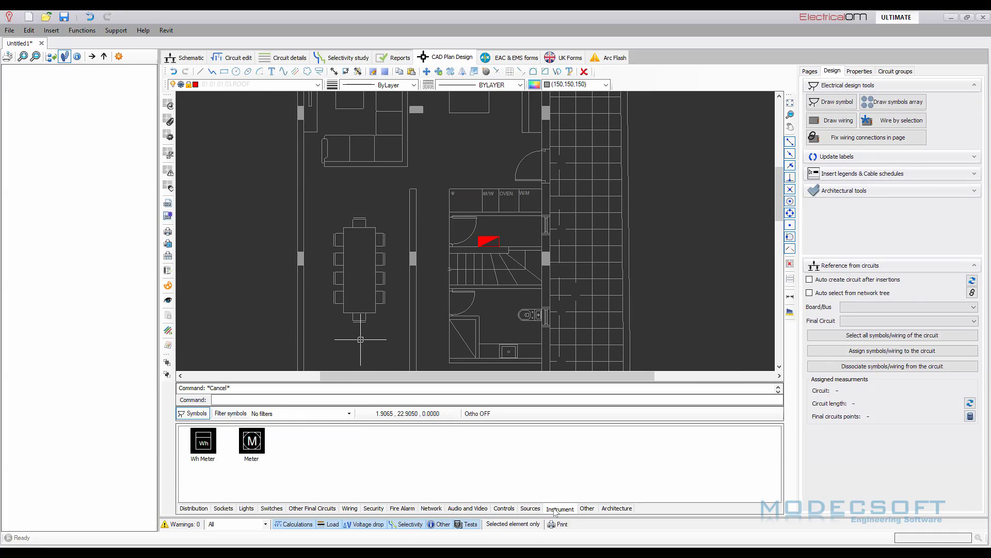
{"action": "left_click", "coordinate": [205, 449]}
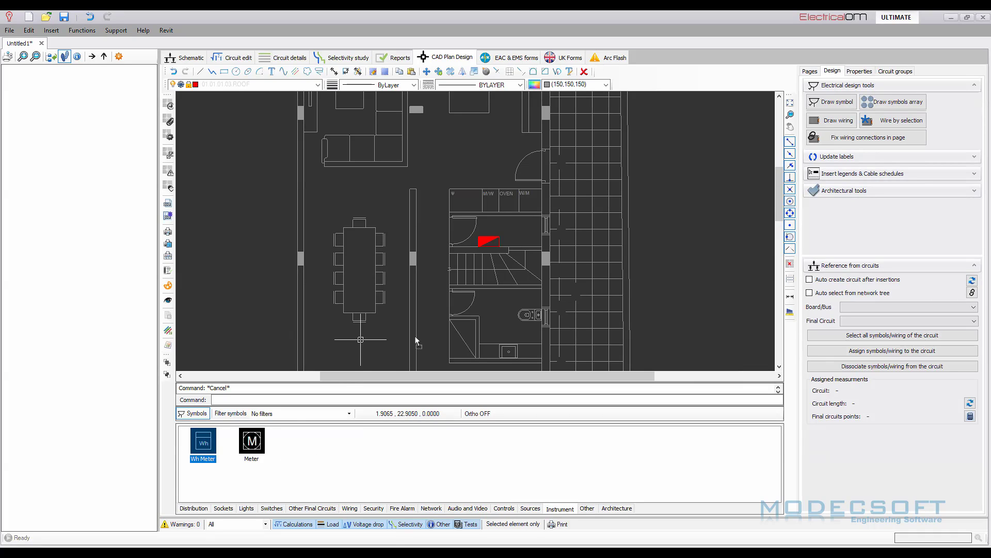
{"action": "scroll", "coordinate": [510, 240], "scroll_direction": "up", "scroll_amount": 5}
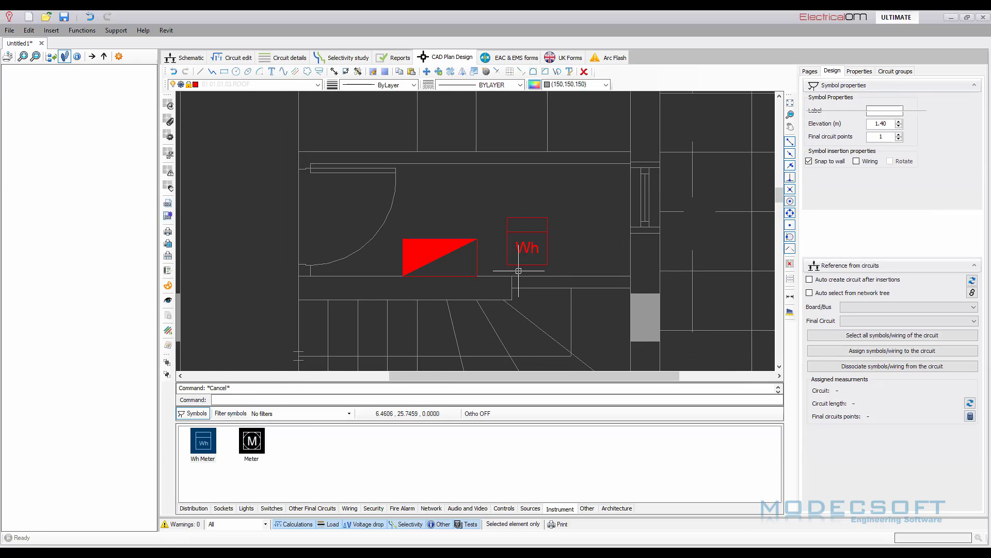
{"action": "left_click", "coordinate": [518, 270]}
Move the Wh meter by its corner onto the wall line, close beside the distribution board.
{"action": "left_click", "coordinate": [526, 267]}
{"action": "right_click", "coordinate": [525, 267]}
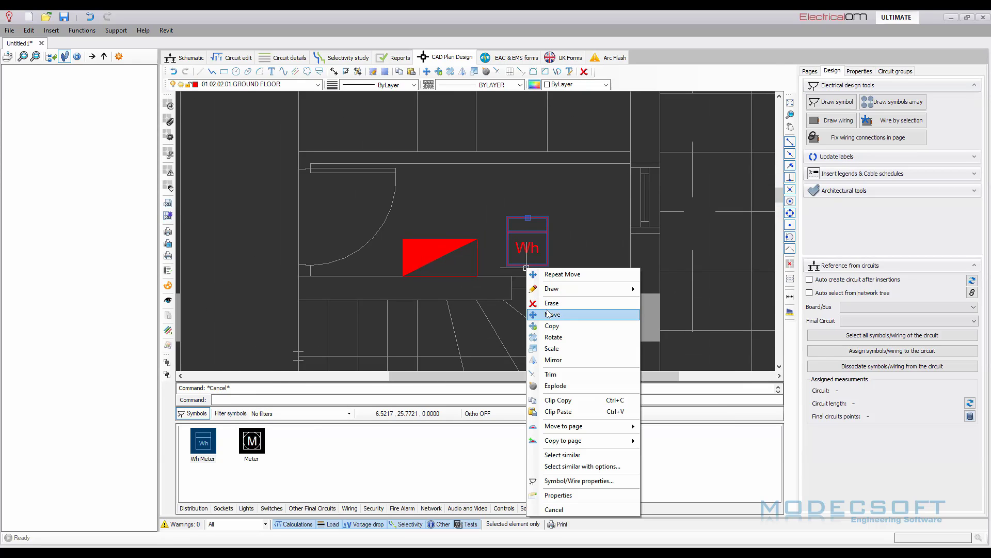
{"action": "left_click", "coordinate": [549, 314]}
{"action": "left_click", "coordinate": [507, 266]}
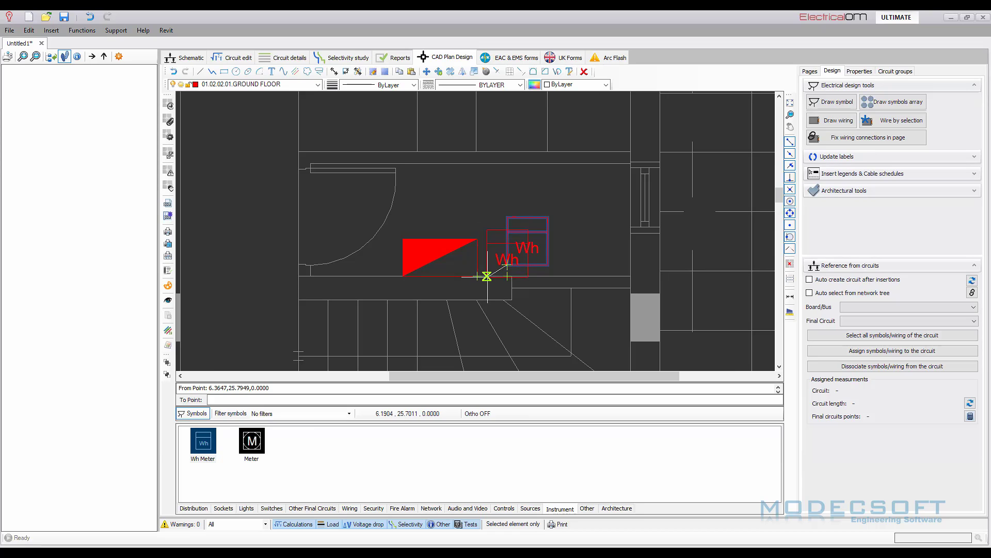
{"action": "left_click", "coordinate": [486, 276]}
{"action": "key", "text": "Escape"}
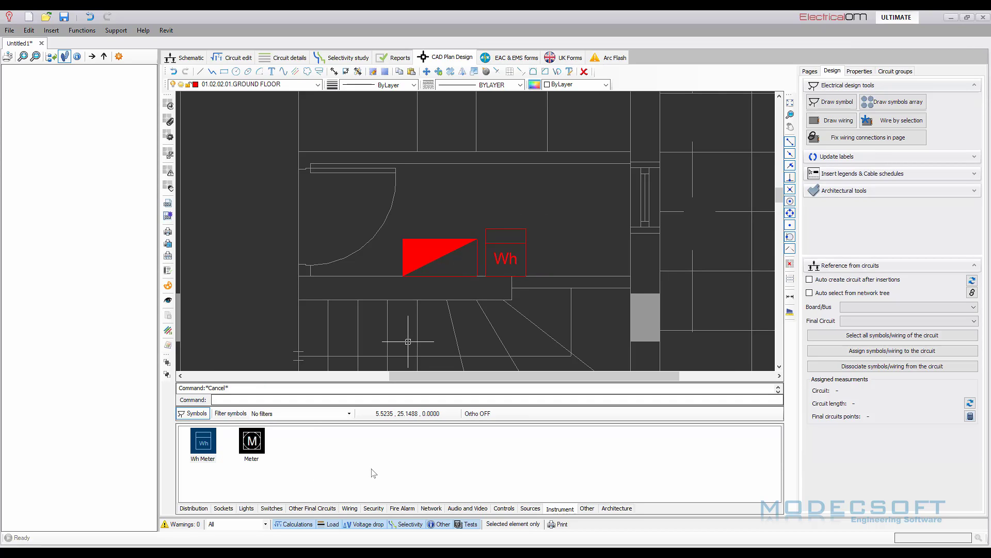
Insert an Earthing symbol above the distribution board, near the opposite wall of the room.
{"action": "left_click", "coordinate": [350, 509]}
{"action": "left_click", "coordinate": [300, 442]}
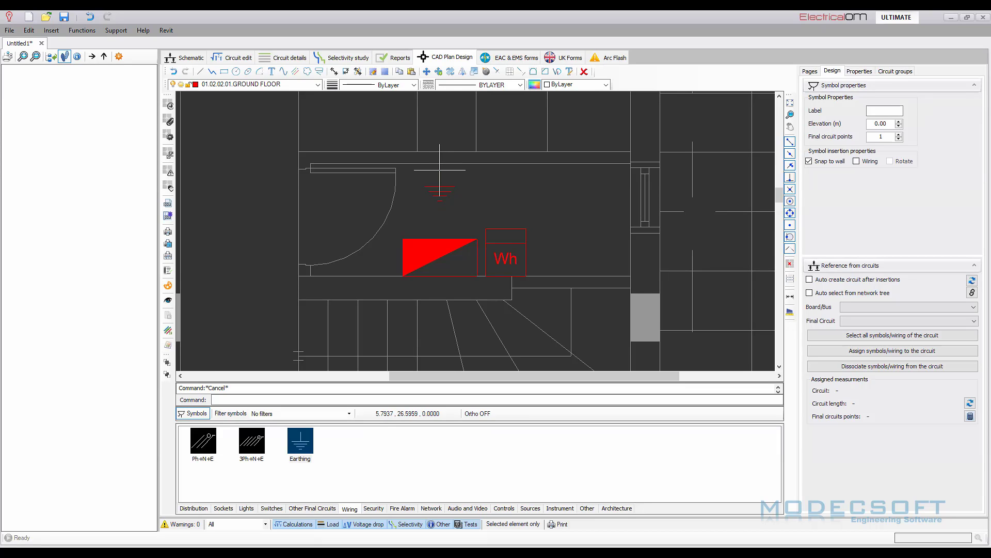
{"action": "left_click", "coordinate": [439, 170]}
Set the color of the distribution board and Wh meter symbols to magenta.
{"action": "scroll", "coordinate": [441, 172], "scroll_direction": "down", "scroll_amount": 1}
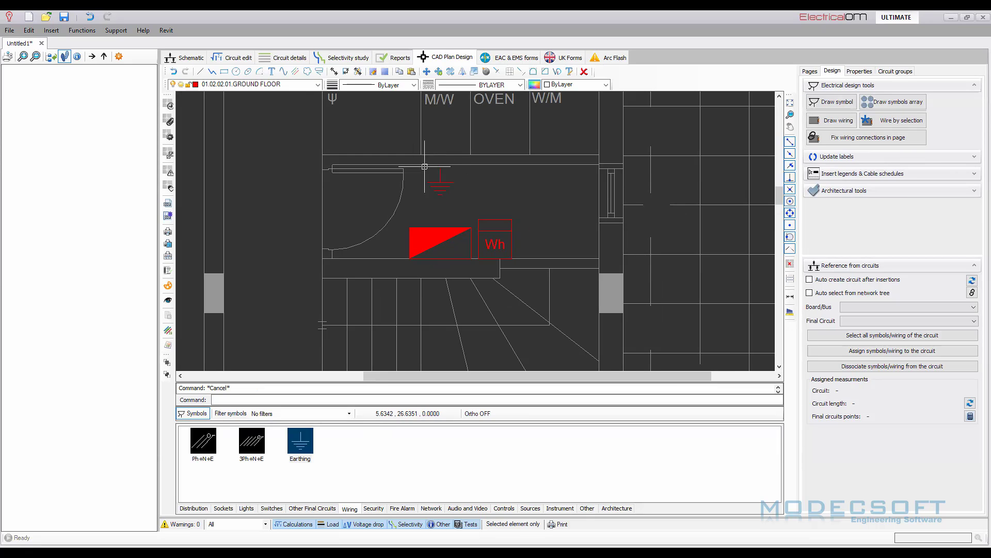
{"action": "scroll", "coordinate": [482, 273], "scroll_direction": "down", "scroll_amount": 1}
{"action": "scroll", "coordinate": [482, 274], "scroll_direction": "down", "scroll_amount": 1}
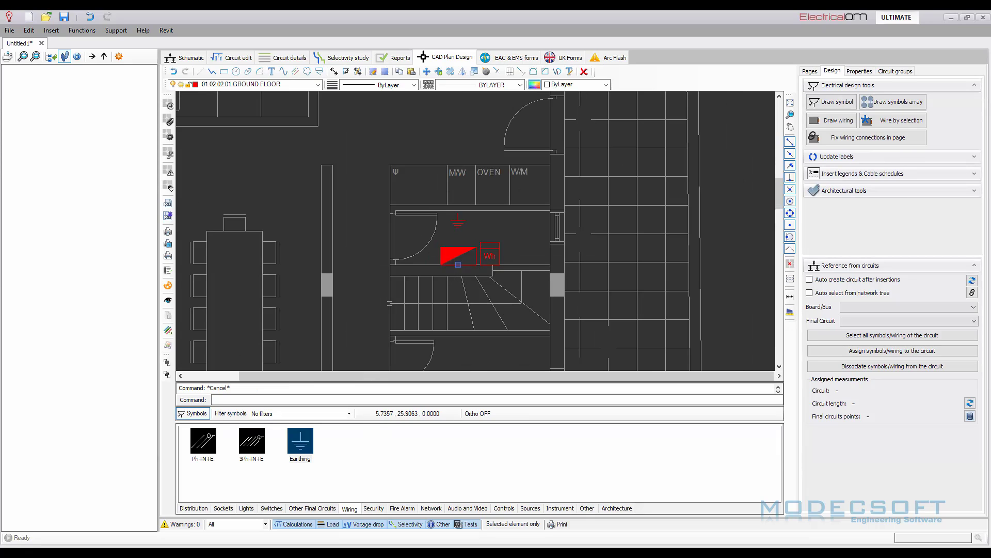
{"action": "left_click", "coordinate": [450, 258]}
{"action": "key", "text": "Escape"}
{"action": "left_click_drag", "start_coordinate": [519, 279], "coordinate": [427, 235]}
{"action": "left_click", "coordinate": [593, 87]}
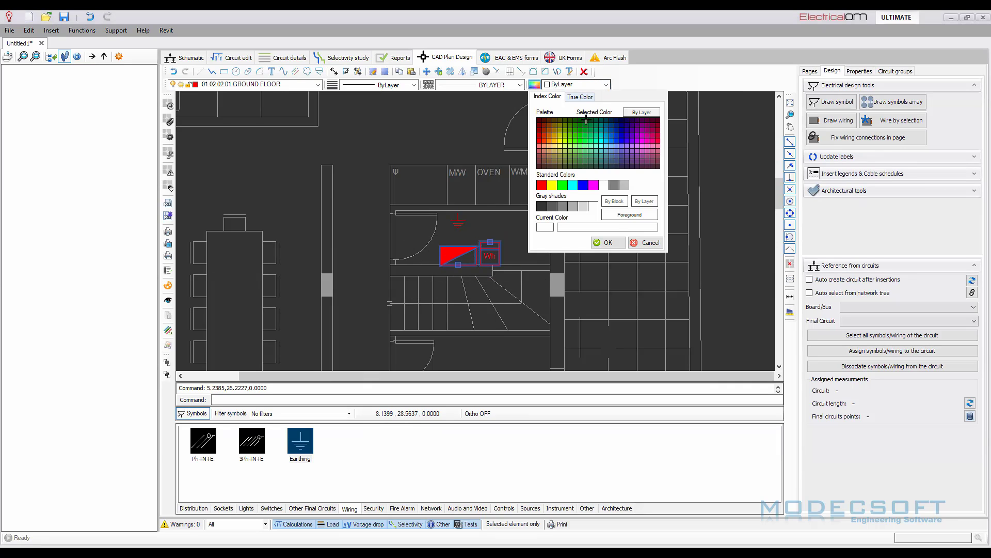
{"action": "left_click", "coordinate": [593, 185]}
{"action": "left_click", "coordinate": [608, 243]}
{"action": "key", "text": "Escape"}
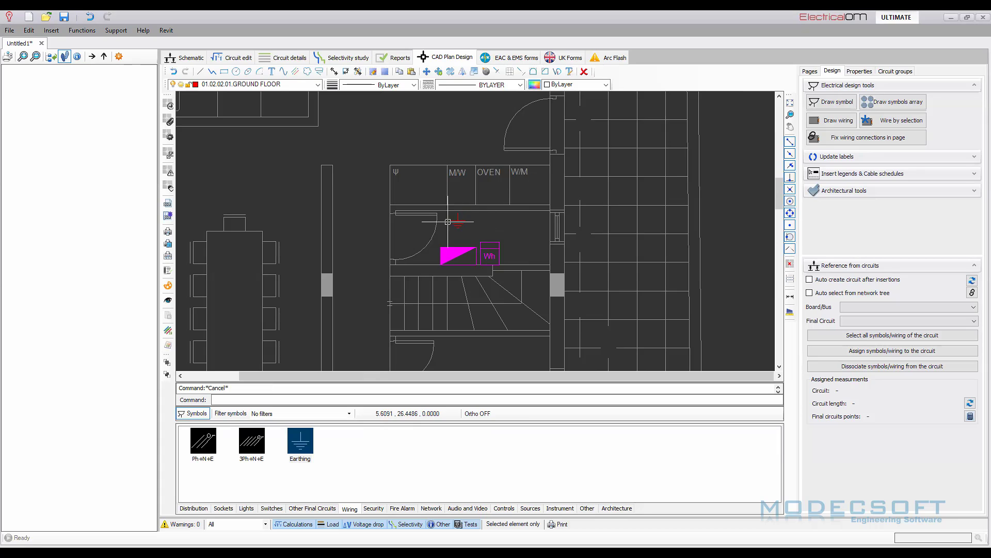
Set the earthing symbol's color to green.
{"action": "left_click", "coordinate": [569, 86]}
{"action": "left_click", "coordinate": [562, 185]}
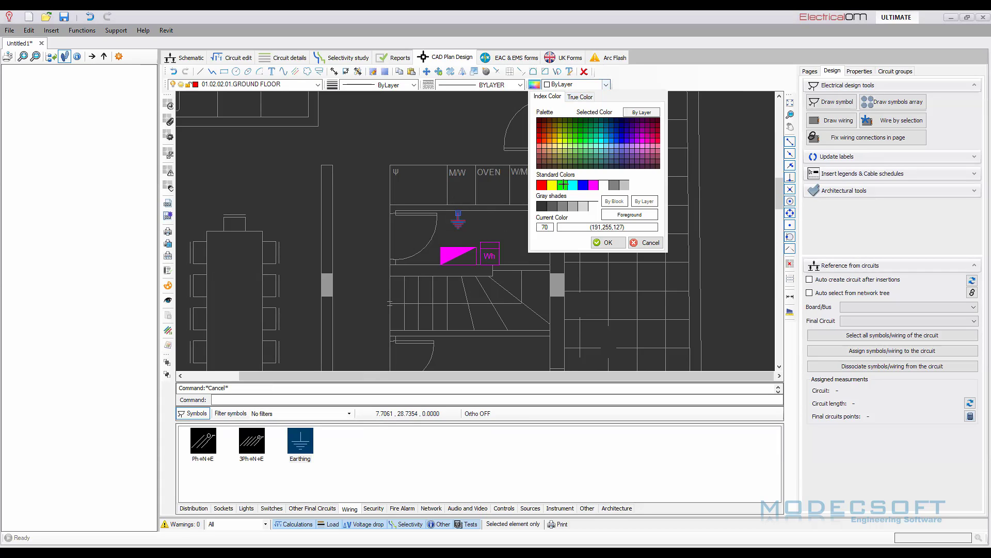
{"action": "left_click", "coordinate": [607, 243]}
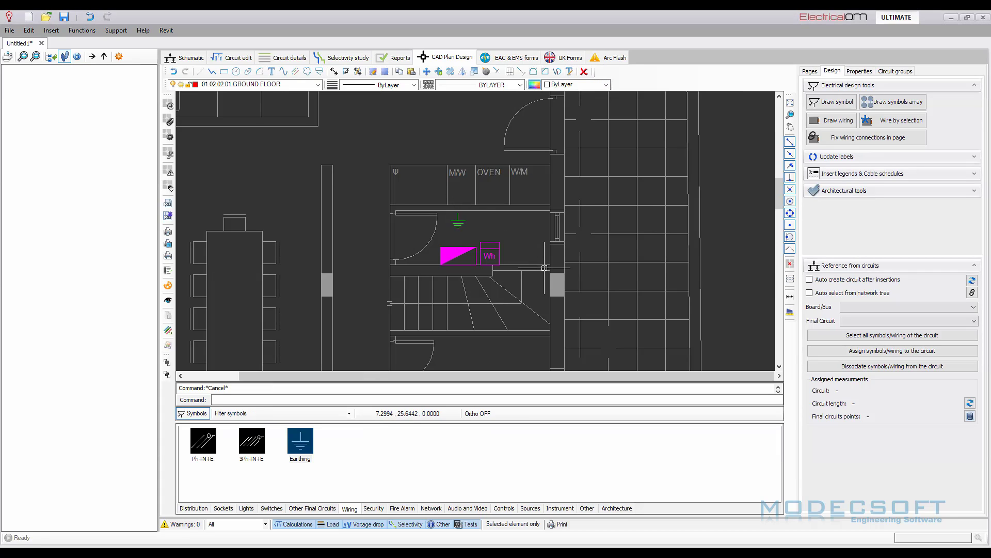
Examine the placed symbols on the electrical ground floor and check which layers its SMALL POWER AND SYSTEMS page displays.
{"action": "left_click", "coordinate": [810, 71]}
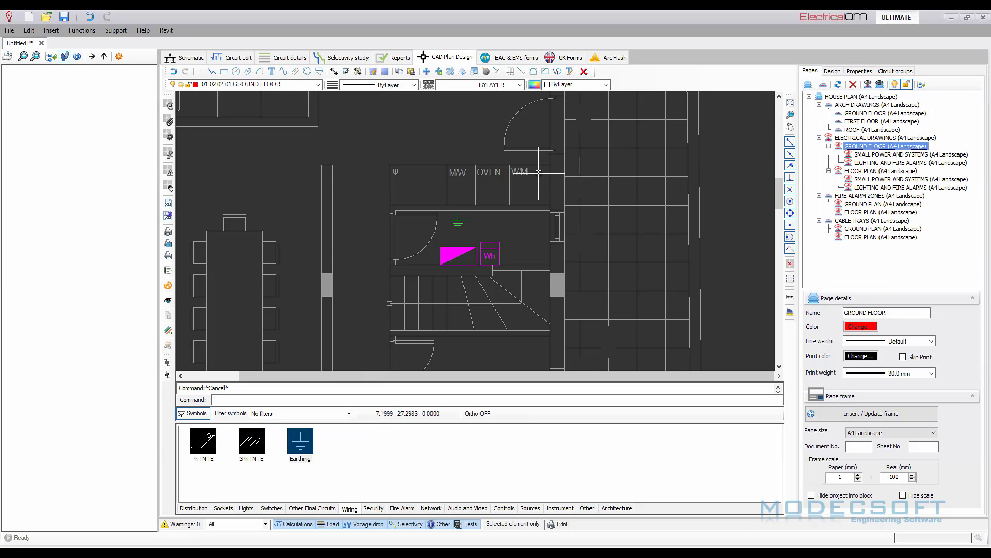
{"action": "scroll", "coordinate": [544, 227], "scroll_direction": "down", "scroll_amount": 1}
{"action": "scroll", "coordinate": [474, 218], "scroll_direction": "down", "scroll_amount": 3}
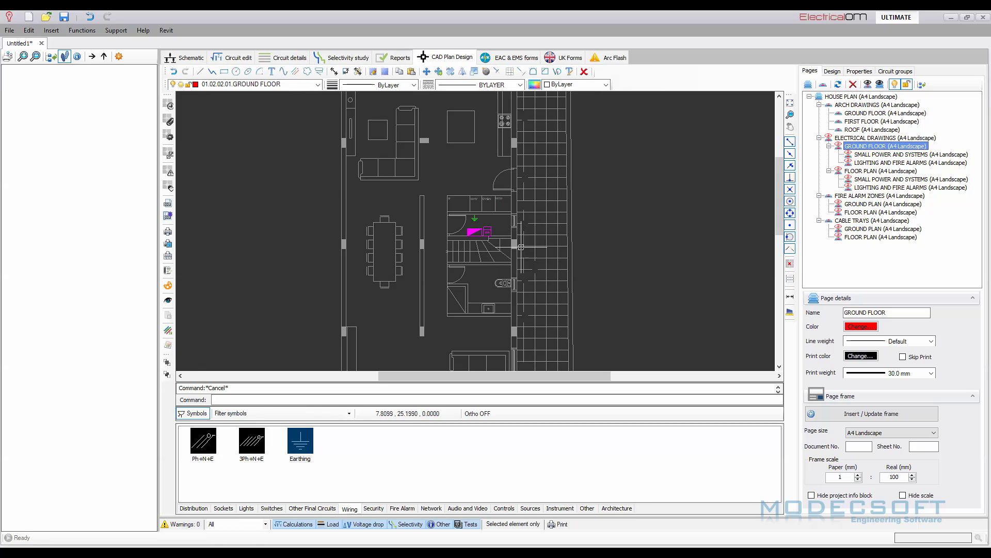
{"action": "scroll", "coordinate": [491, 238], "scroll_direction": "up", "scroll_amount": 3}
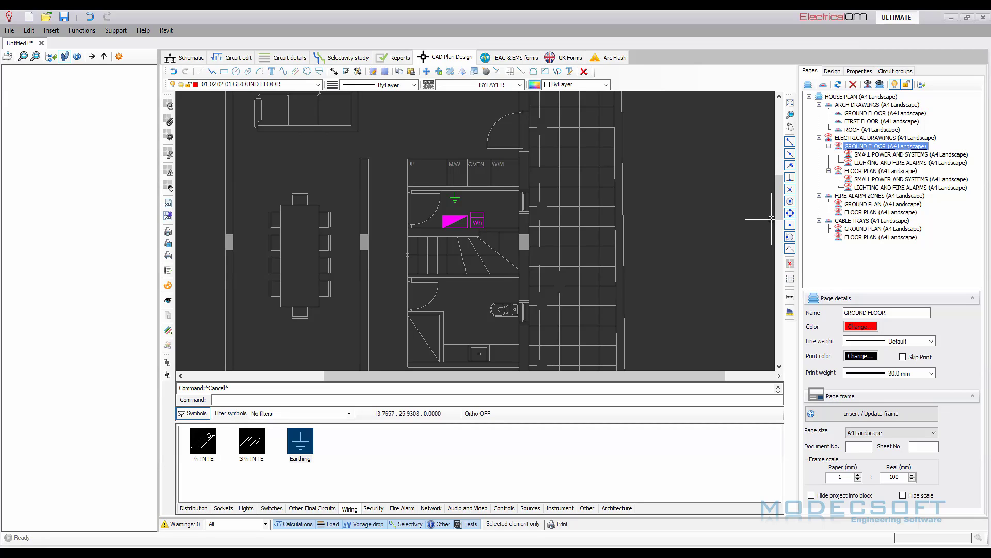
{"action": "left_click", "coordinate": [865, 154]}
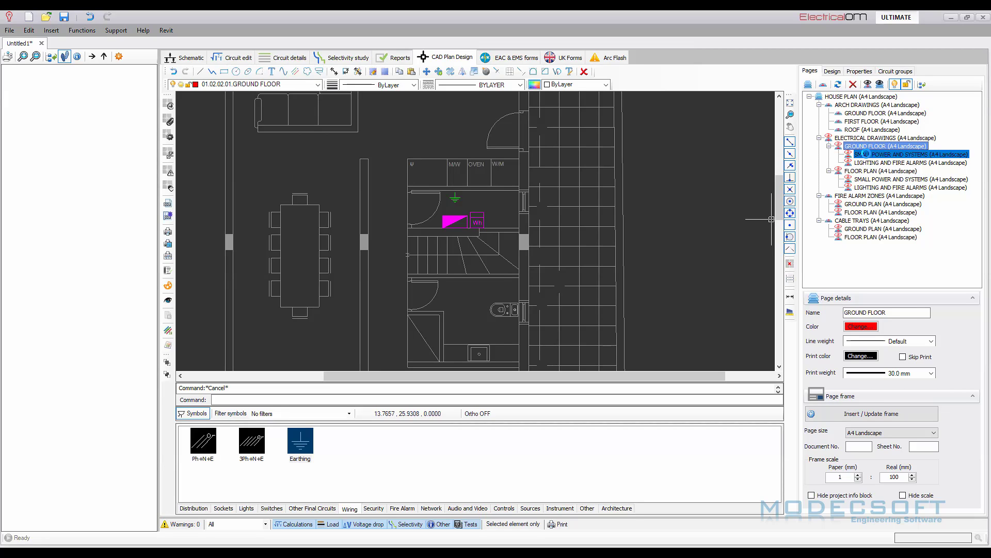
{"action": "left_click", "coordinate": [868, 84]}
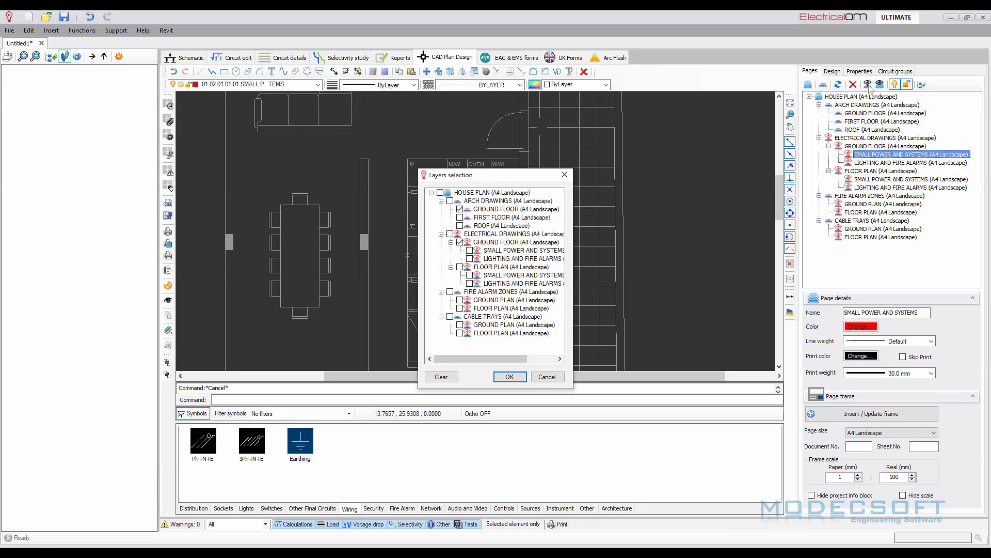
{"action": "left_click_drag", "start_coordinate": [491, 176], "coordinate": [297, 135]}
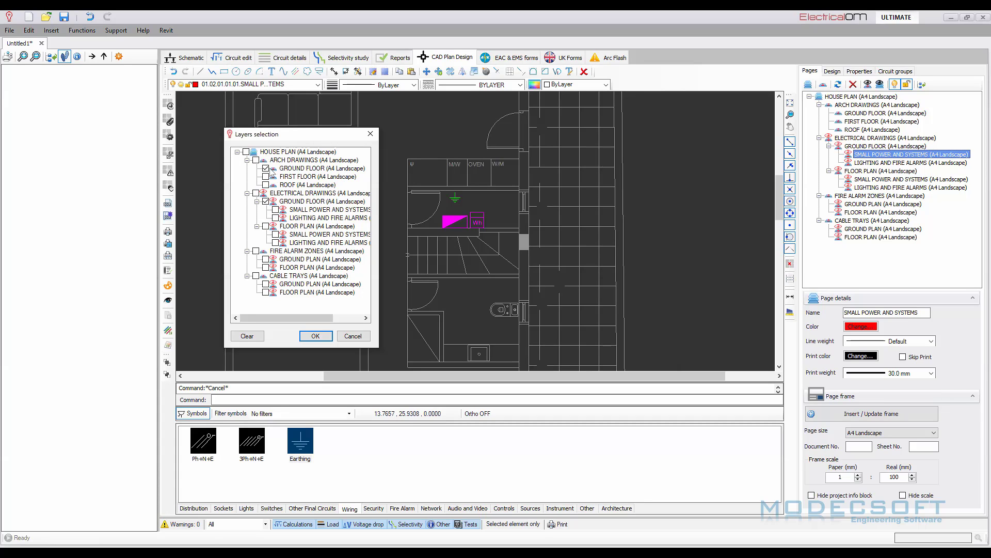
{"action": "left_click", "coordinate": [371, 134]}
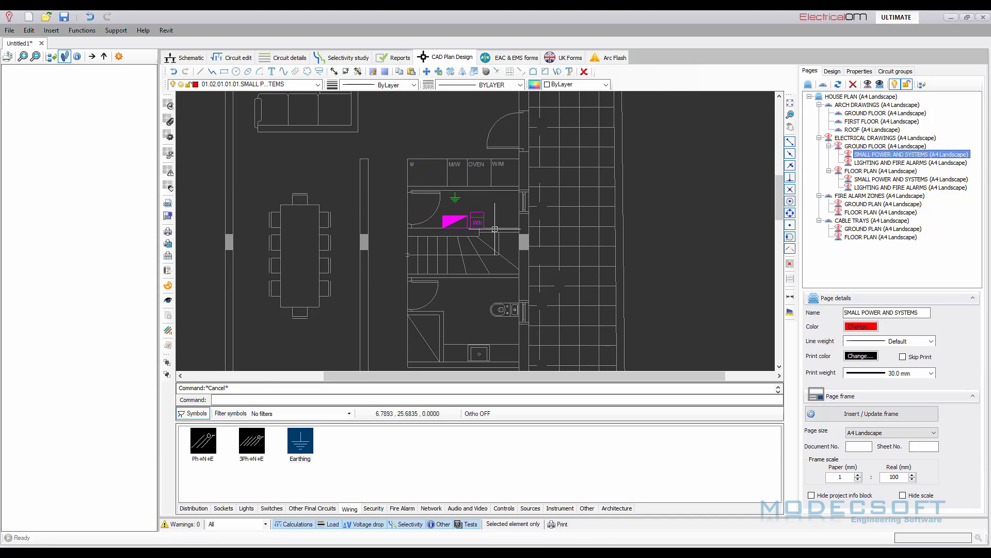
{"action": "scroll", "coordinate": [459, 223], "scroll_direction": "down", "scroll_amount": 1}
{"action": "scroll", "coordinate": [464, 213], "scroll_direction": "up", "scroll_amount": 4}
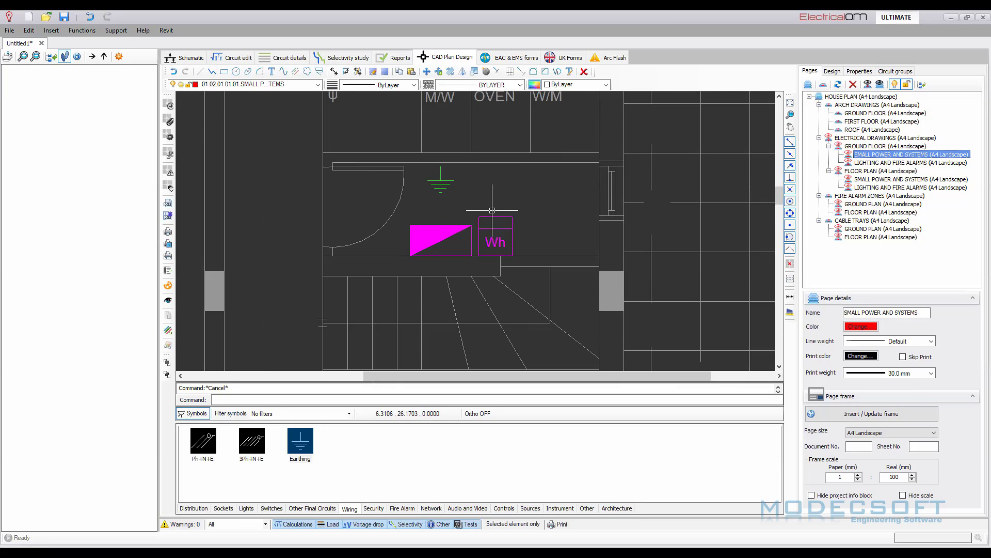
{"action": "scroll", "coordinate": [518, 199], "scroll_direction": "down", "scroll_amount": 1}
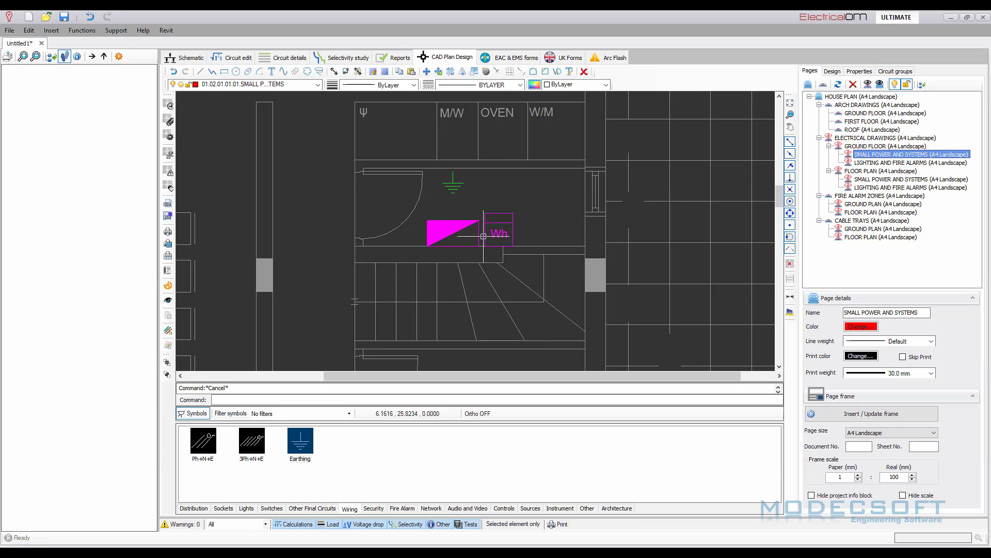
Check the symbols on the ground floor LIGHTING AND FIRE ALARMS page and return to the electrical GROUND FLOOR page.
{"action": "left_click", "coordinate": [890, 163]}
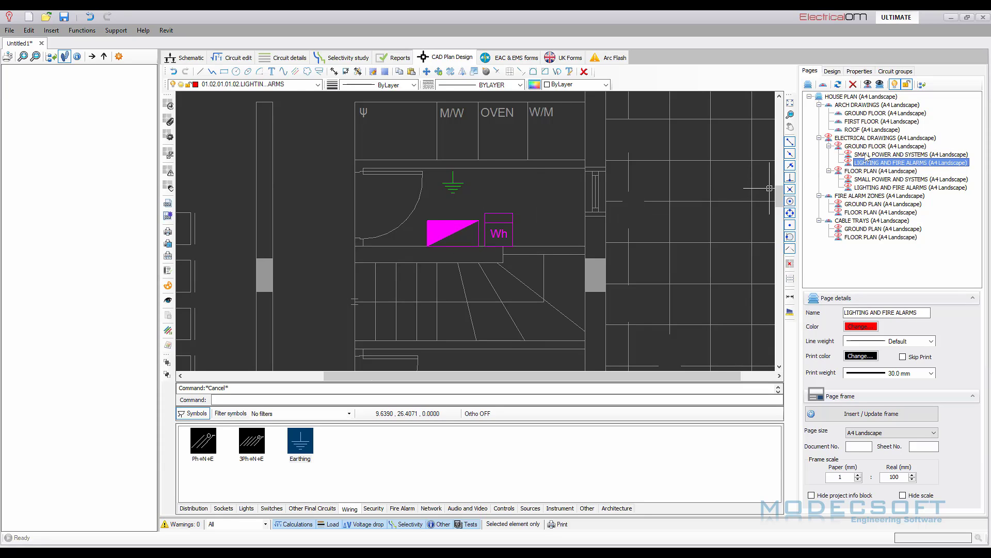
{"action": "left_click", "coordinate": [878, 146]}
{"action": "scroll", "coordinate": [472, 261], "scroll_direction": "down", "scroll_amount": 1}
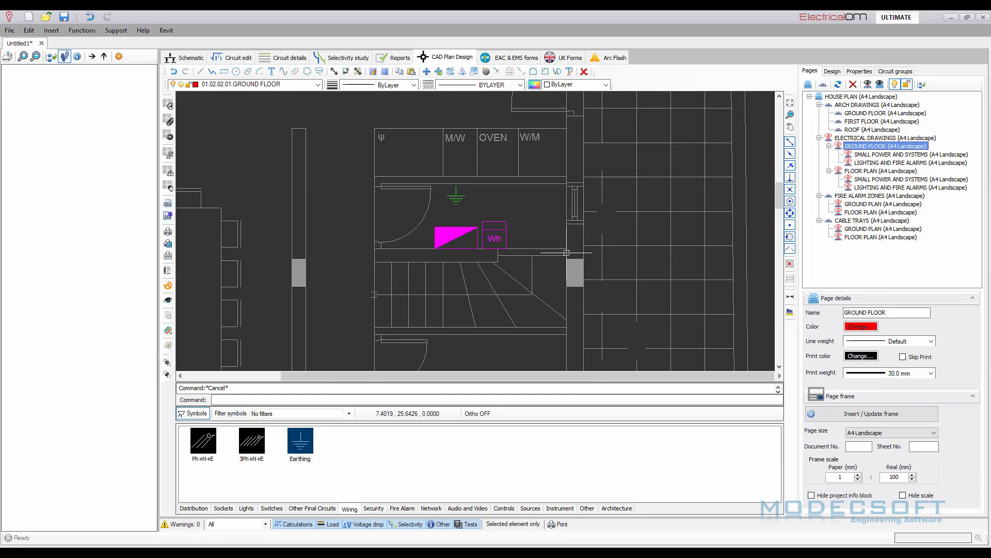
{"action": "scroll", "coordinate": [553, 245], "scroll_direction": "down", "scroll_amount": 3}
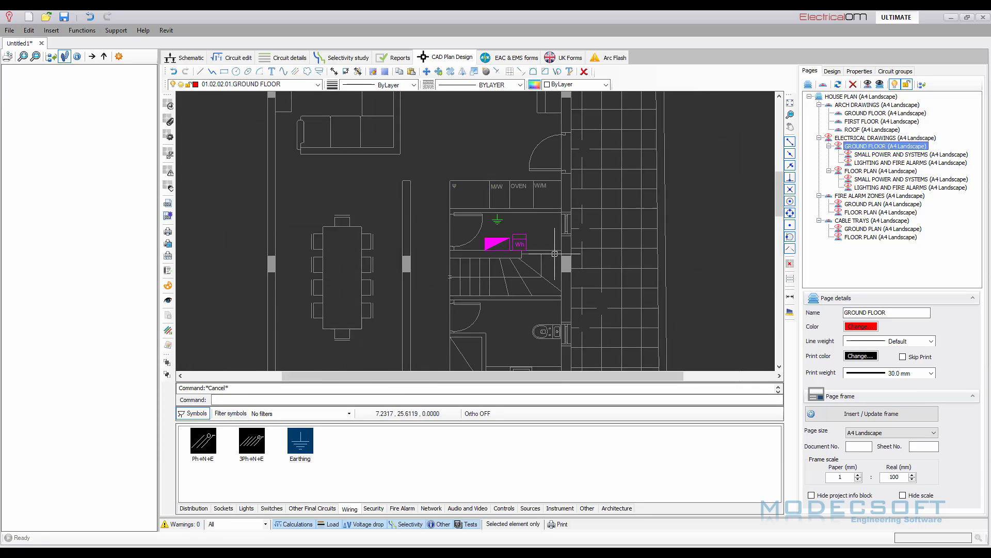
{"action": "left_click", "coordinate": [502, 241]}
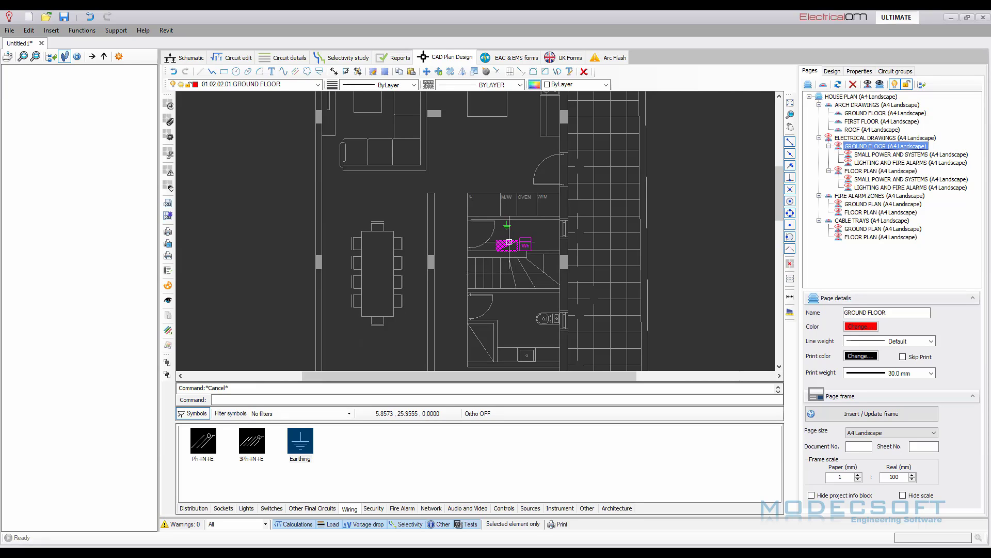
Insert the single-phase Domestic Electrical Installation supply template into the empty schematic and hide the template list.
{"action": "left_click", "coordinate": [189, 58]}
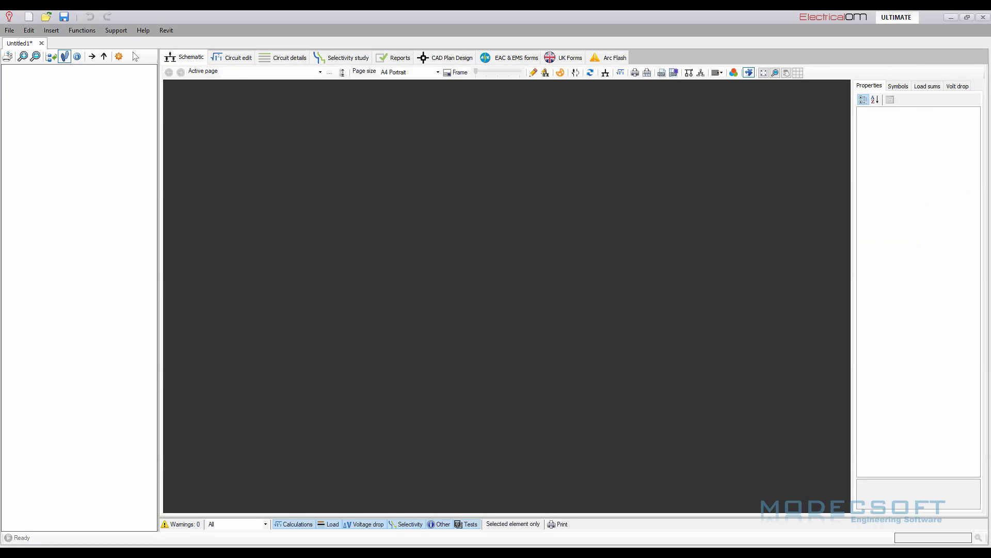
{"action": "left_click", "coordinate": [119, 56]}
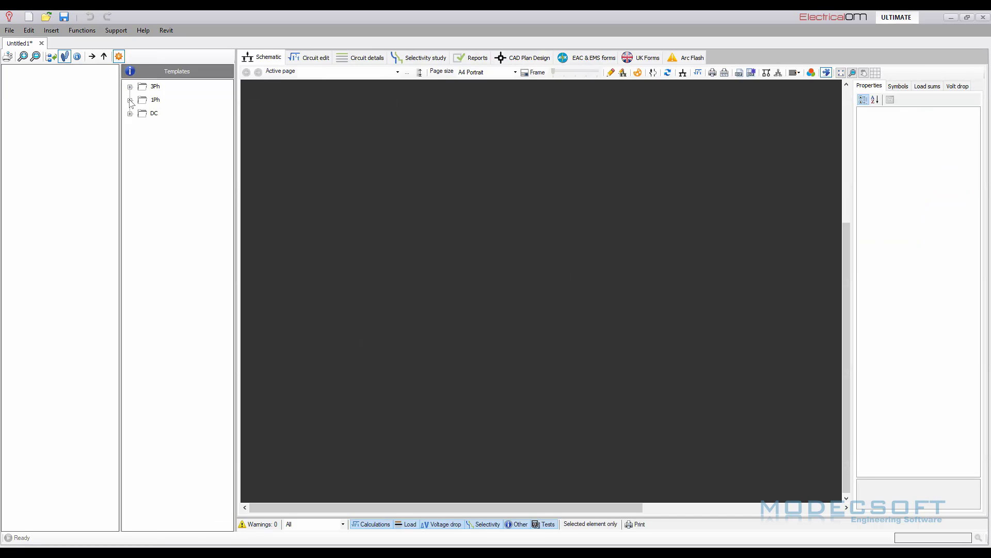
{"action": "left_click", "coordinate": [130, 100]}
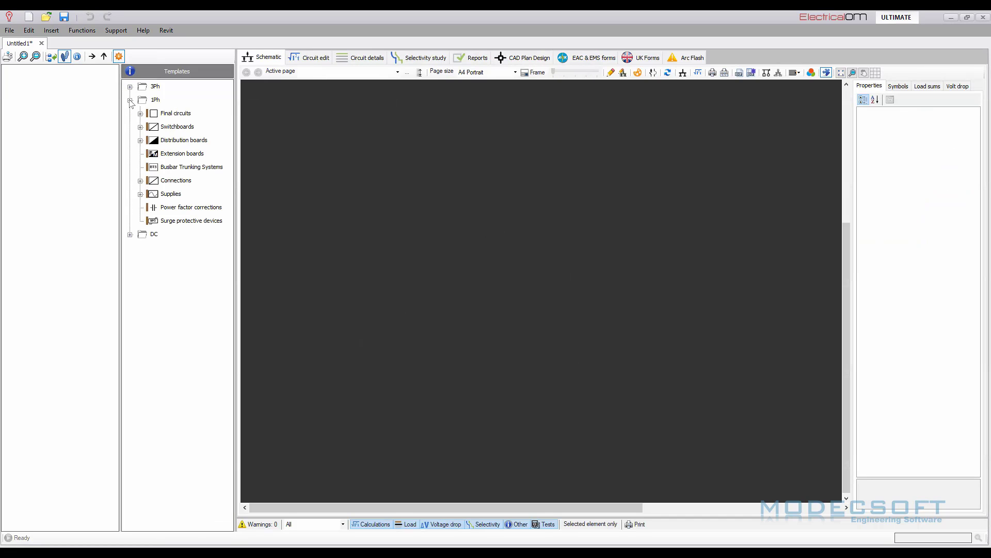
{"action": "left_click", "coordinate": [140, 194]}
{"action": "left_click", "coordinate": [181, 210]}
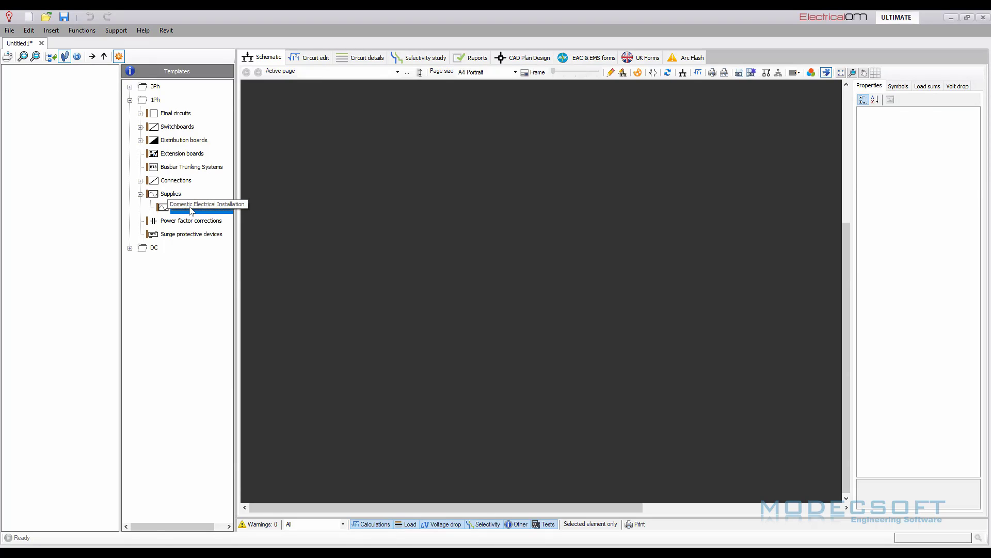
{"action": "right_click", "coordinate": [181, 212]}
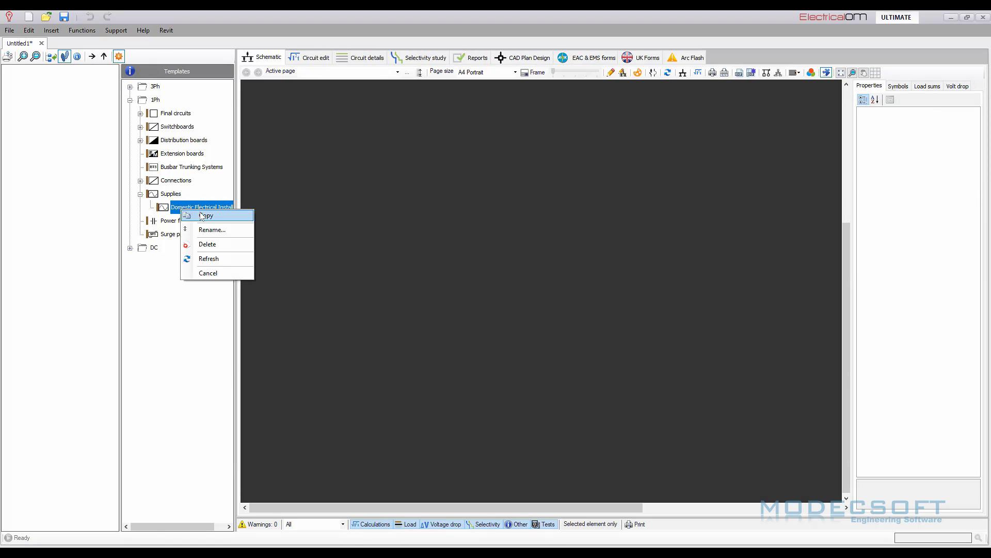
{"action": "left_click", "coordinate": [443, 203]}
{"action": "right_click", "coordinate": [453, 178]}
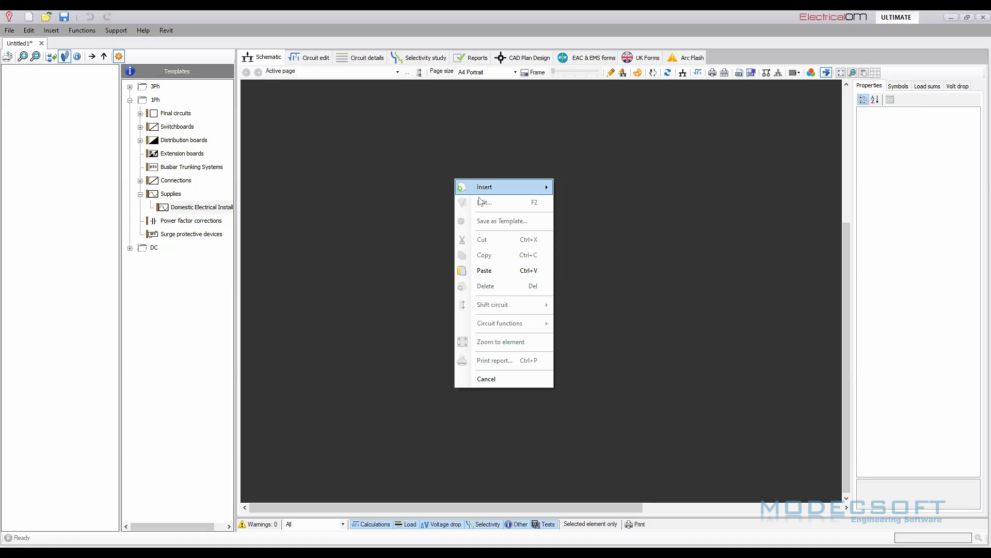
{"action": "left_click", "coordinate": [491, 268]}
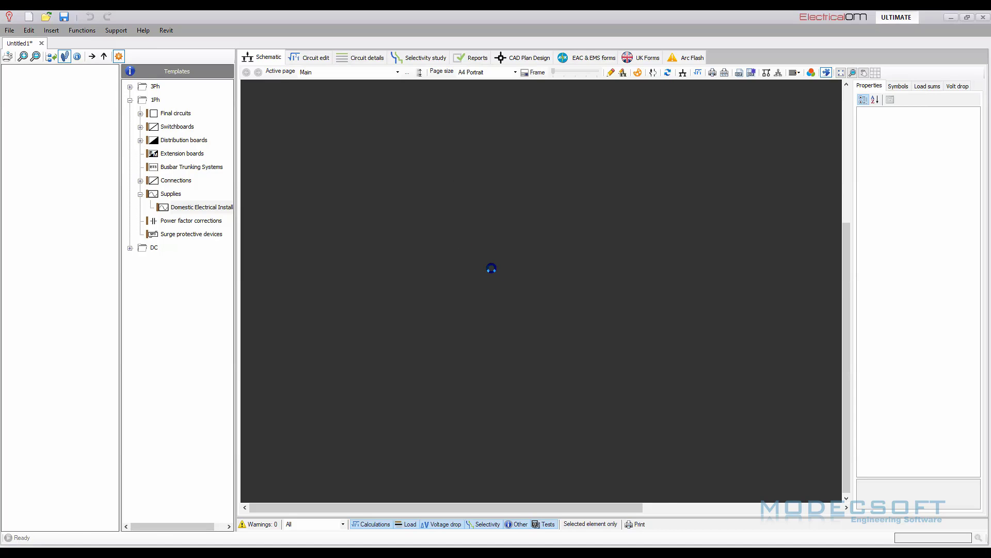
{"action": "left_click", "coordinate": [119, 56]}
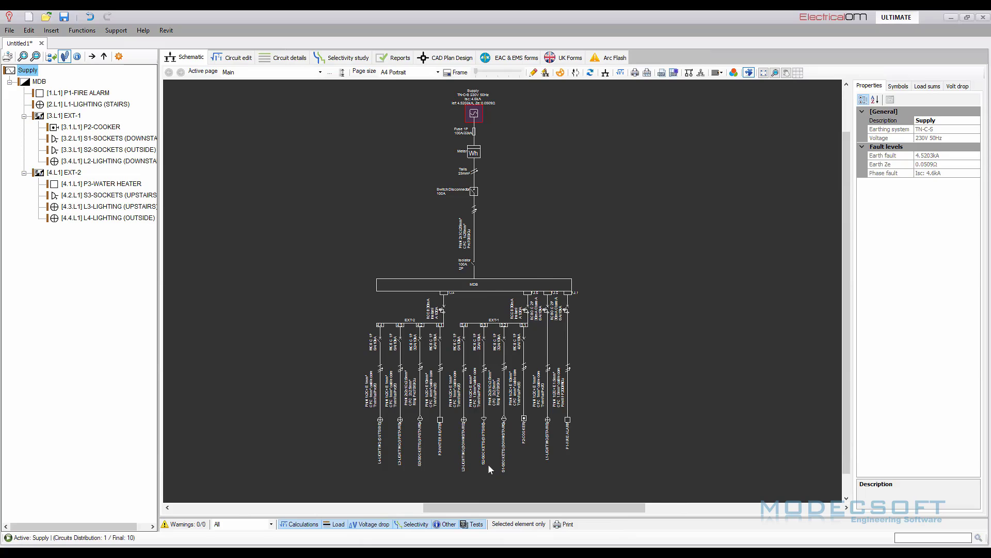
Examine the schematic from the supply through MDB to the final circuits, and widen the network tree to read the full circuit names.
{"action": "scroll", "coordinate": [488, 464], "scroll_direction": "up", "scroll_amount": 1}
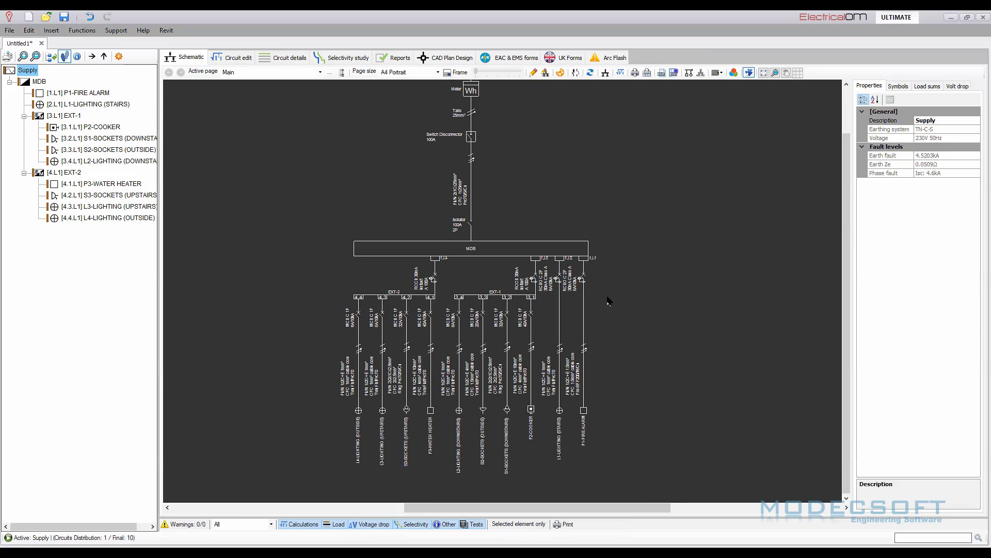
{"action": "scroll", "coordinate": [482, 389], "scroll_direction": "down", "scroll_amount": 1}
{"action": "scroll", "coordinate": [489, 408], "scroll_direction": "up", "scroll_amount": 1}
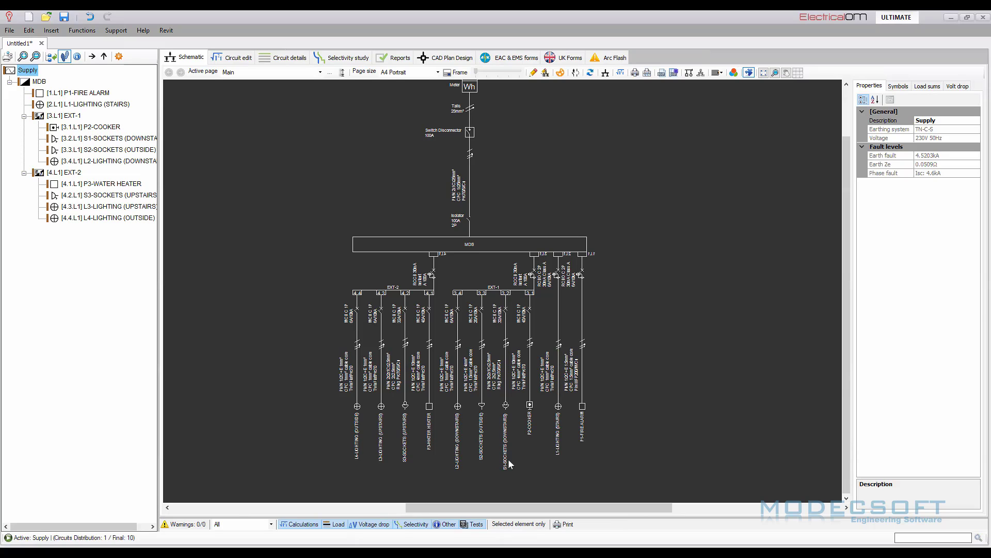
{"action": "scroll", "coordinate": [511, 474], "scroll_direction": "up", "scroll_amount": 2}
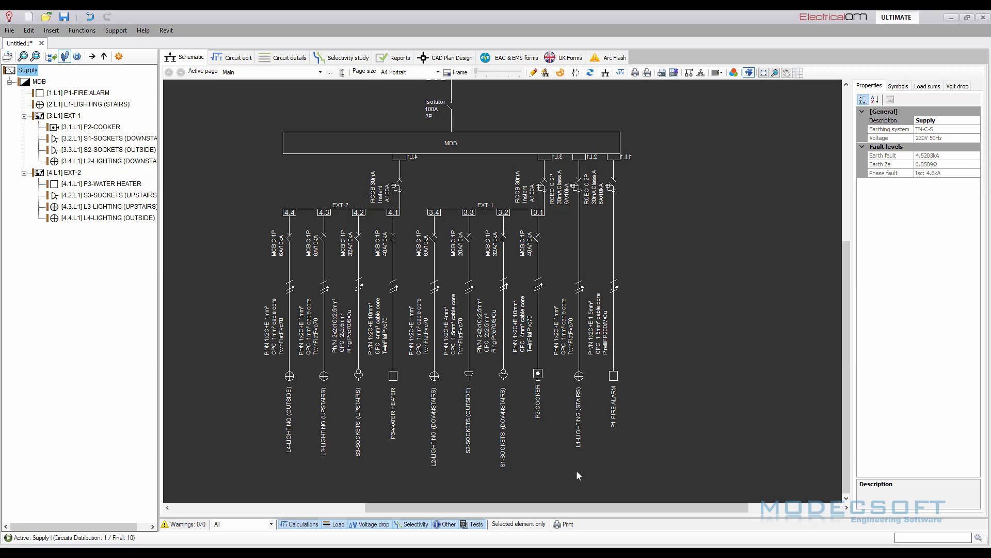
{"action": "scroll", "coordinate": [547, 408], "scroll_direction": "down", "scroll_amount": 2}
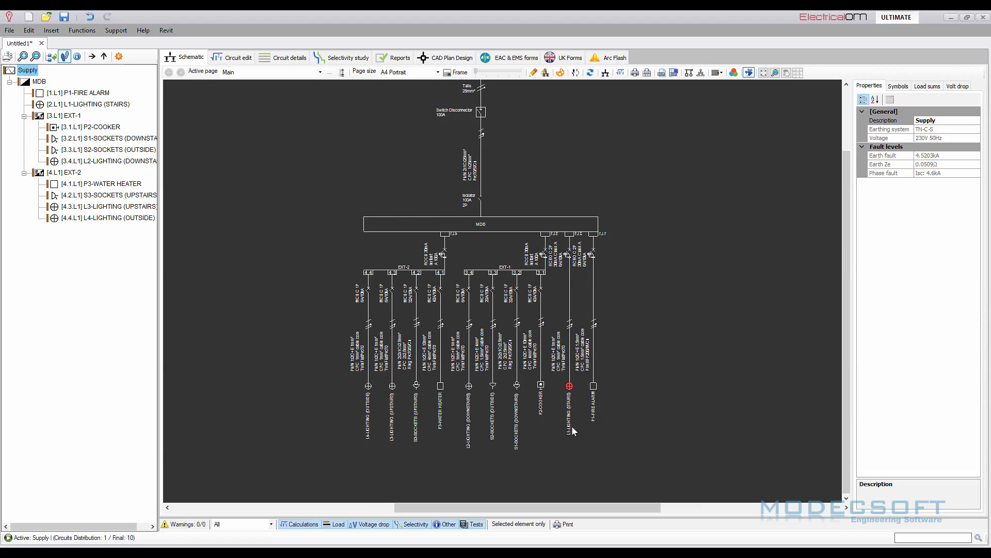
{"action": "scroll", "coordinate": [593, 444], "scroll_direction": "up", "scroll_amount": 1}
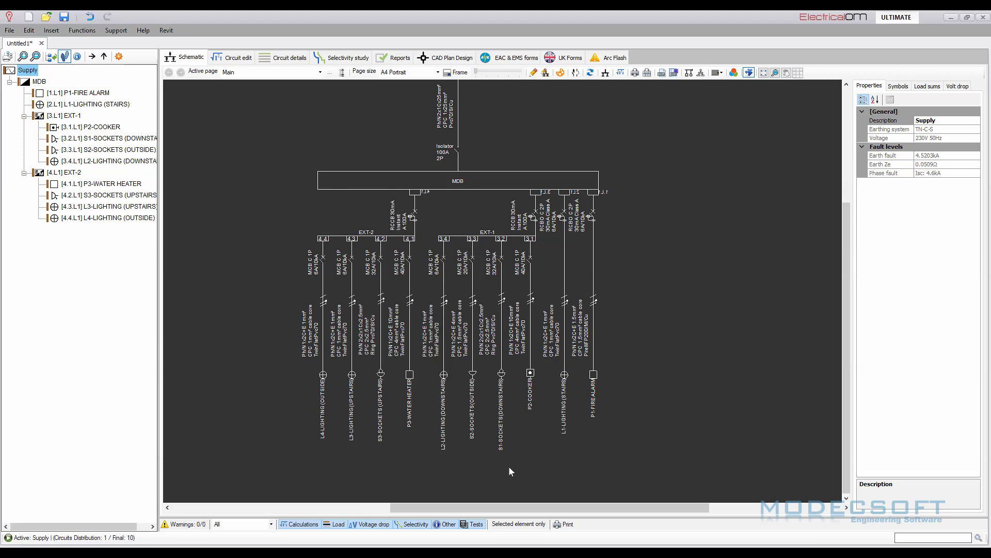
{"action": "scroll", "coordinate": [509, 466], "scroll_direction": "up", "scroll_amount": 1}
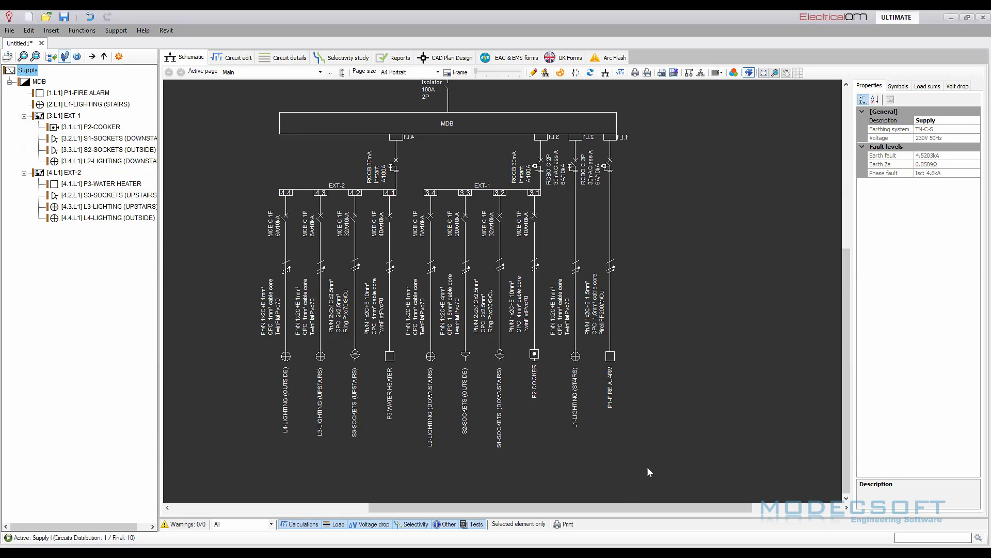
{"action": "scroll", "coordinate": [604, 491], "scroll_direction": "down", "scroll_amount": 3}
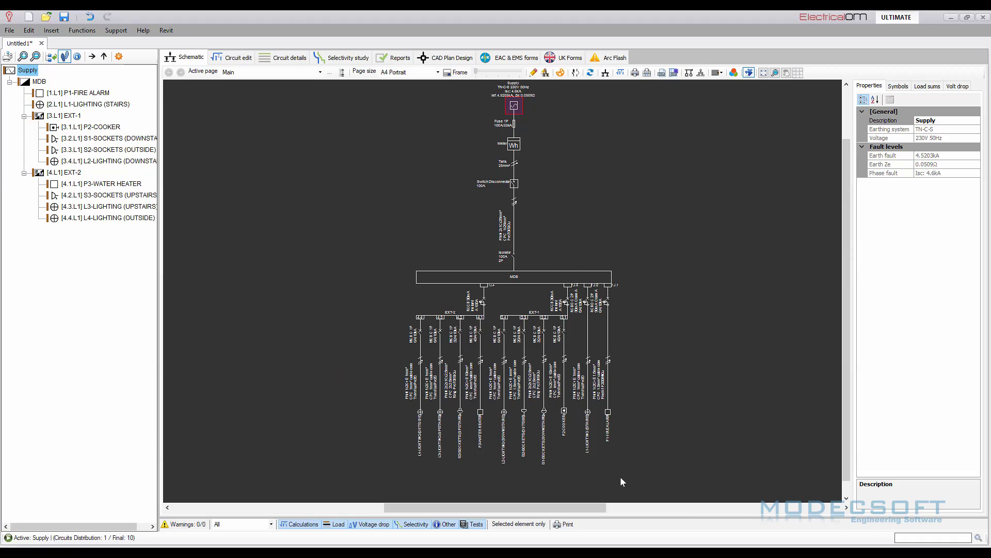
{"action": "scroll", "coordinate": [620, 481], "scroll_direction": "up", "scroll_amount": 2}
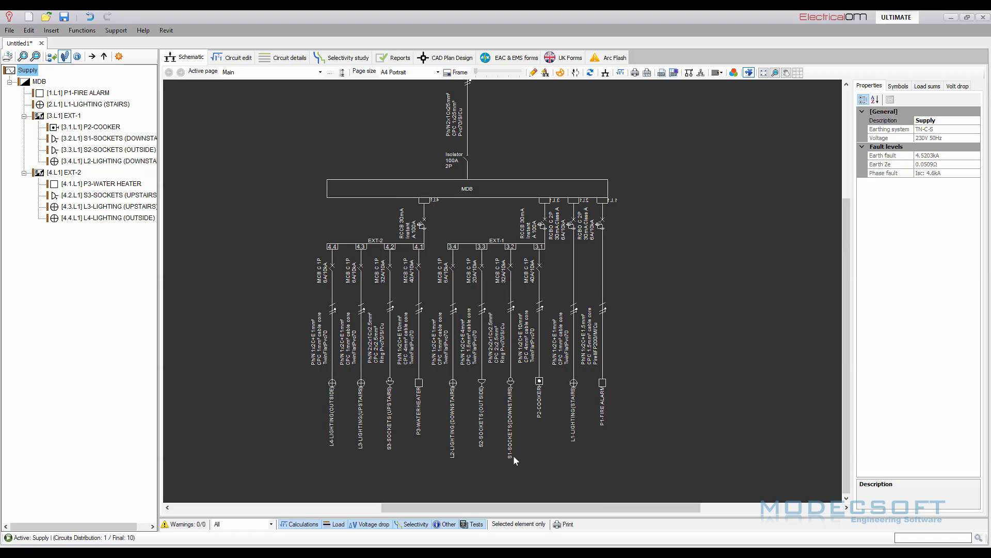
{"action": "scroll", "coordinate": [473, 445], "scroll_direction": "down", "scroll_amount": 1}
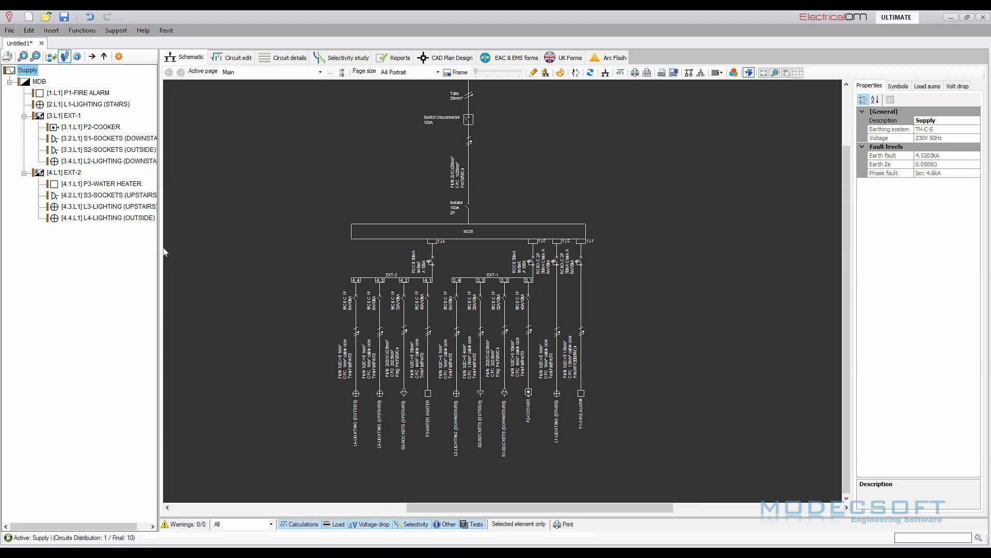
{"action": "left_click_drag", "start_coordinate": [159, 253], "coordinate": [192, 257]}
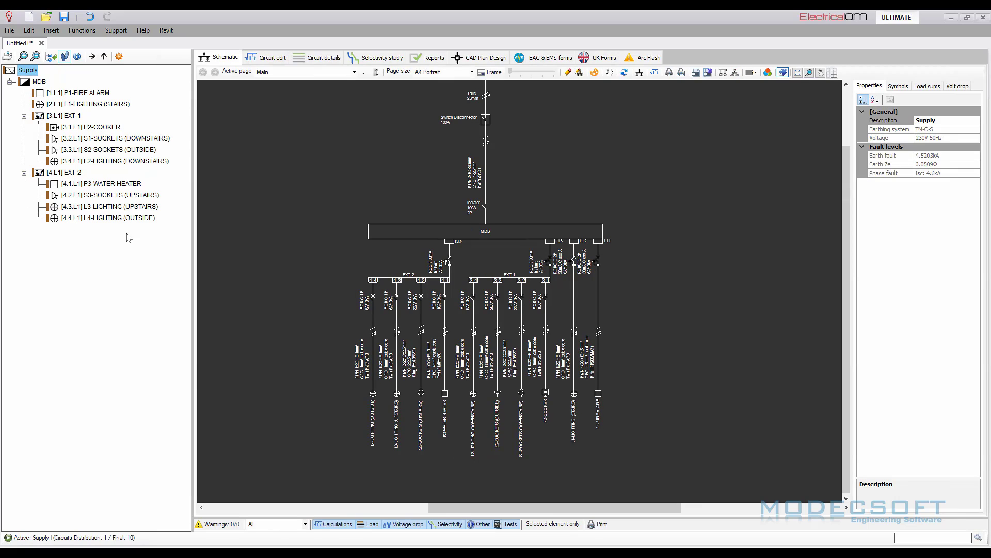
Assign the magenta distribution board symbol on the CAD ground floor plan to the MDB board of the network tree.
{"action": "left_click", "coordinate": [490, 60]}
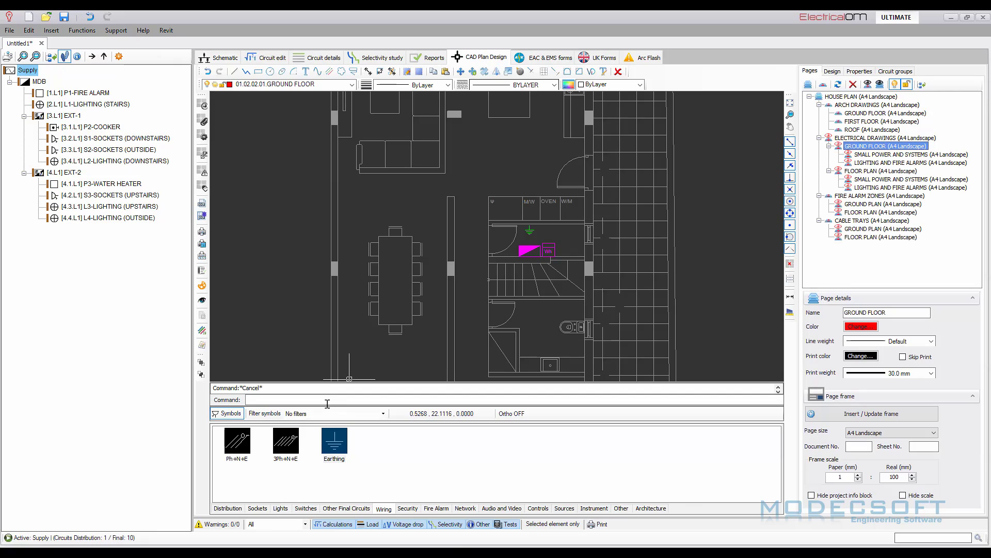
{"action": "left_click_drag", "start_coordinate": [374, 422], "coordinate": [374, 443]}
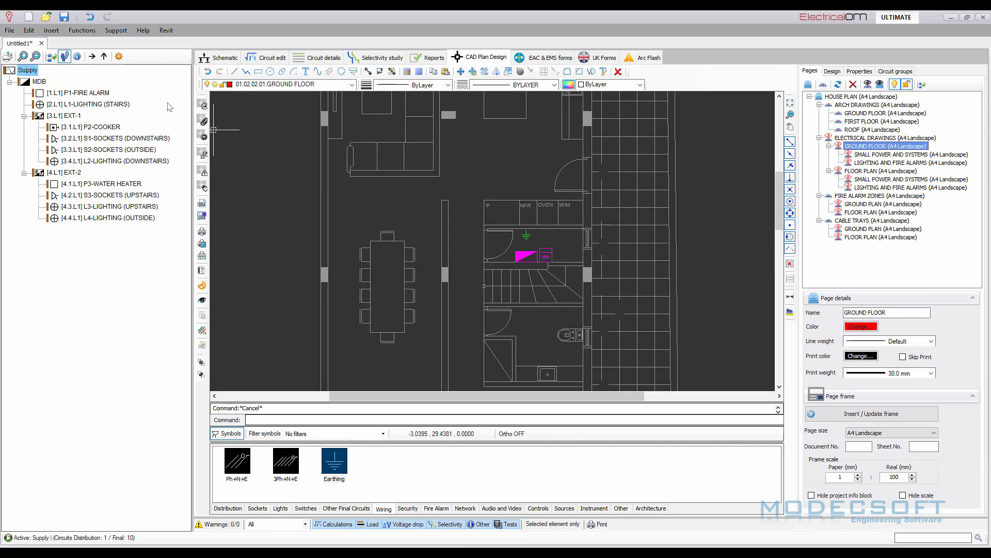
{"action": "left_click", "coordinate": [36, 84]}
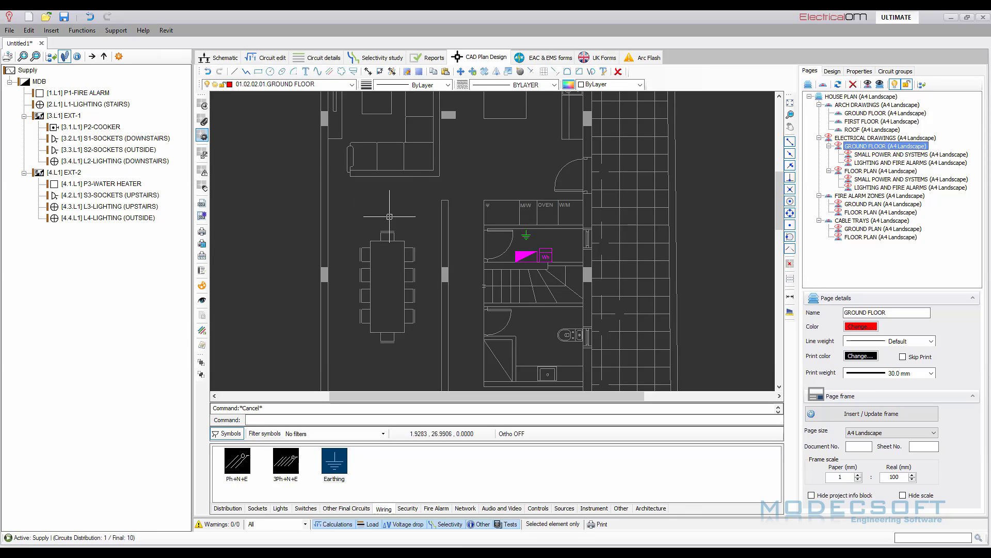
{"action": "left_click", "coordinate": [526, 254]}
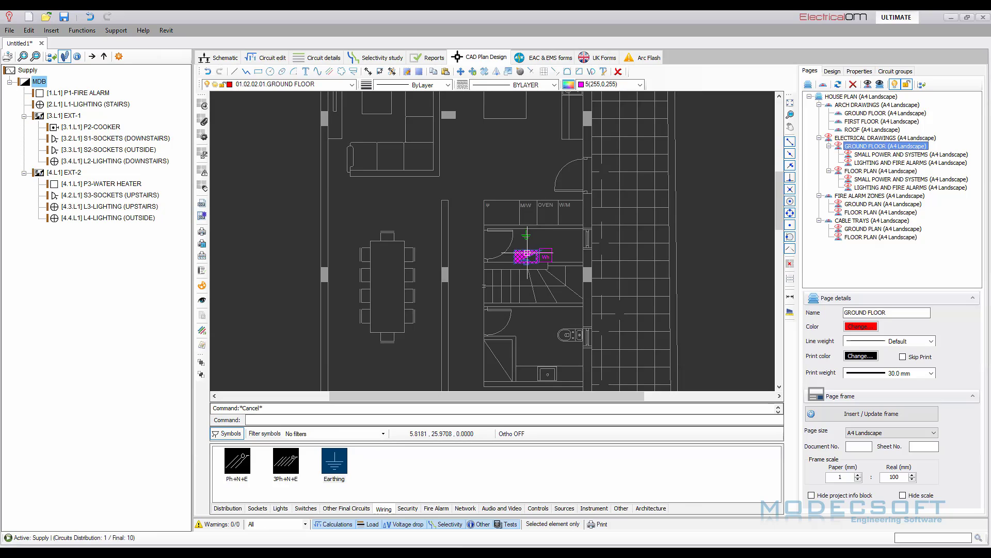
{"action": "left_click", "coordinate": [833, 71]}
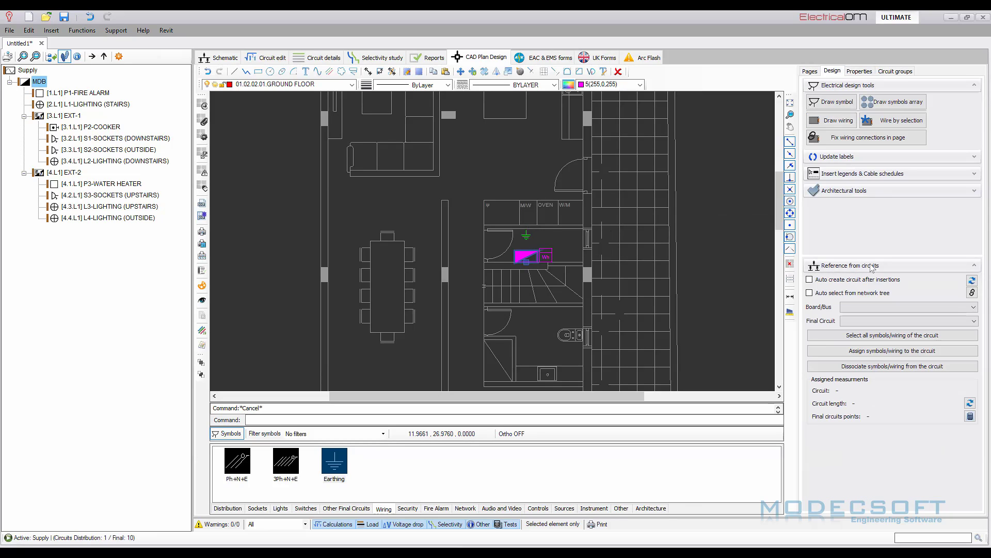
{"action": "left_click", "coordinate": [973, 293]}
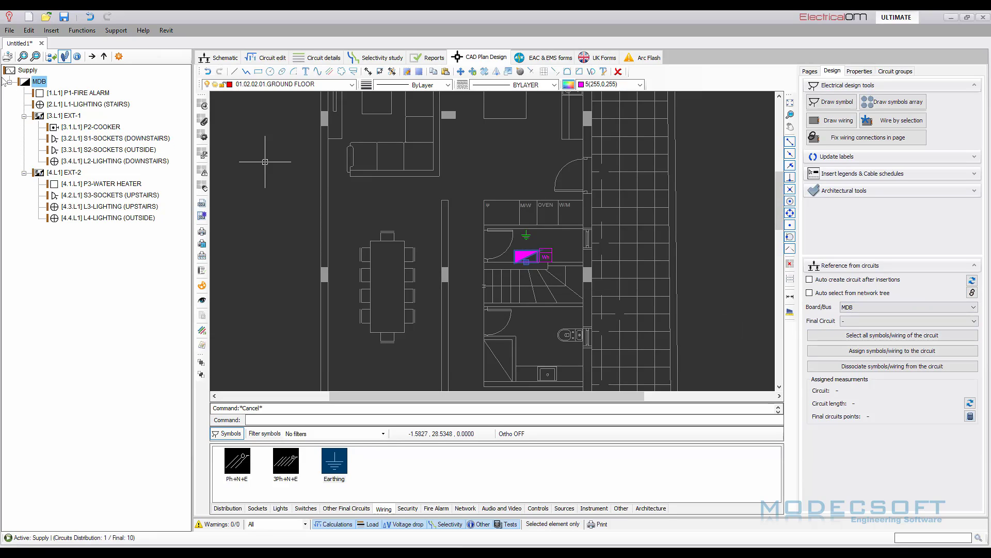
{"action": "left_click", "coordinate": [908, 352]}
{"action": "left_click", "coordinate": [545, 323]}
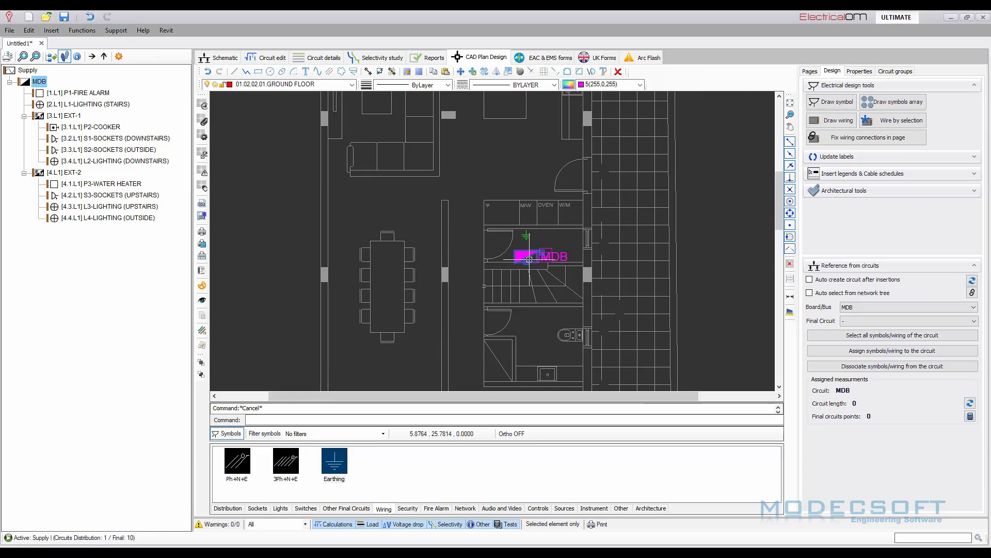
Move the MDB label to just above the distribution board symbol, clear of the Wh meter.
{"action": "scroll", "coordinate": [528, 258], "scroll_direction": "up", "scroll_amount": 4}
{"action": "left_click", "coordinate": [559, 245]}
{"action": "left_click", "coordinate": [555, 246]}
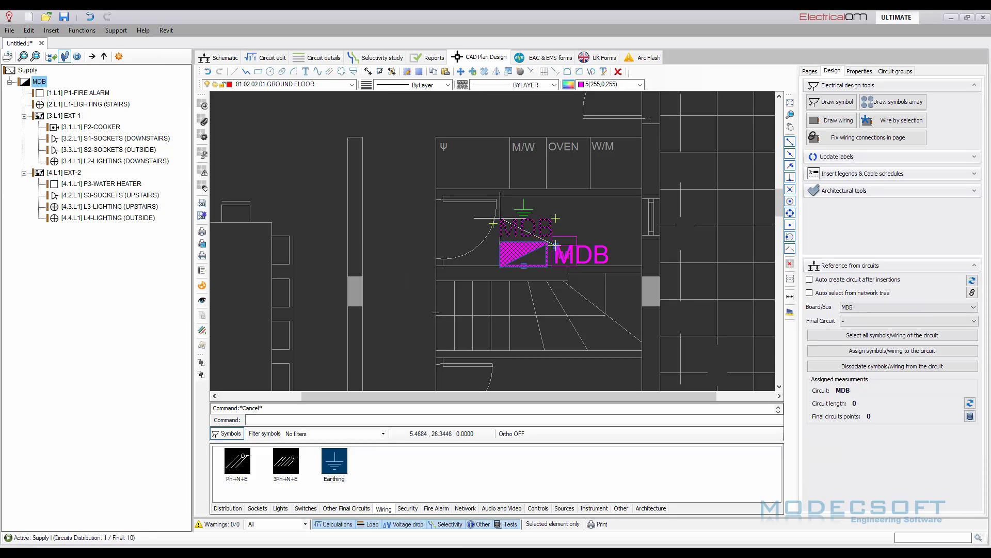
{"action": "left_click", "coordinate": [499, 227]}
{"action": "scroll", "coordinate": [566, 297], "scroll_direction": "down", "scroll_amount": 2}
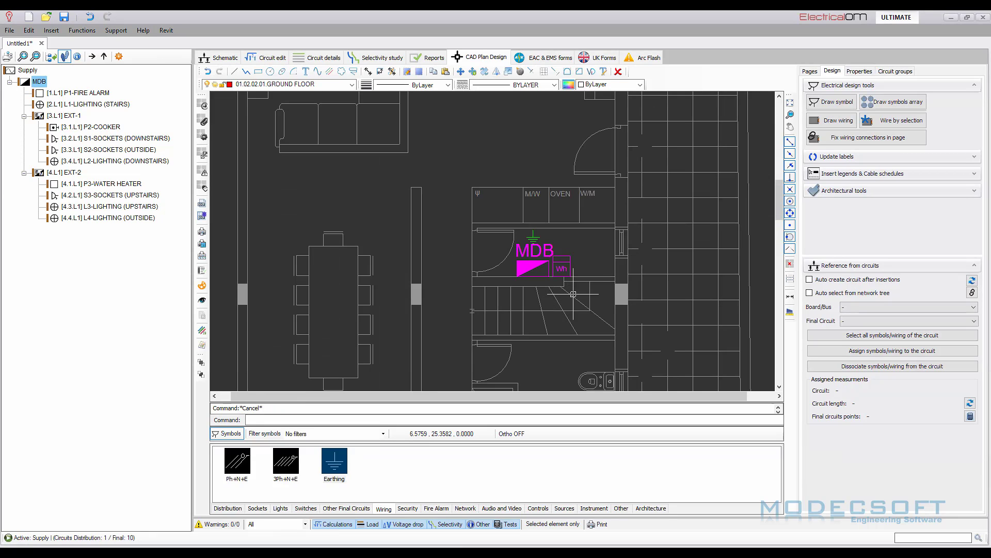
Make the electrical ground floor's SMALL POWER AND SYSTEMS page the active page.
{"action": "left_click", "coordinate": [809, 70]}
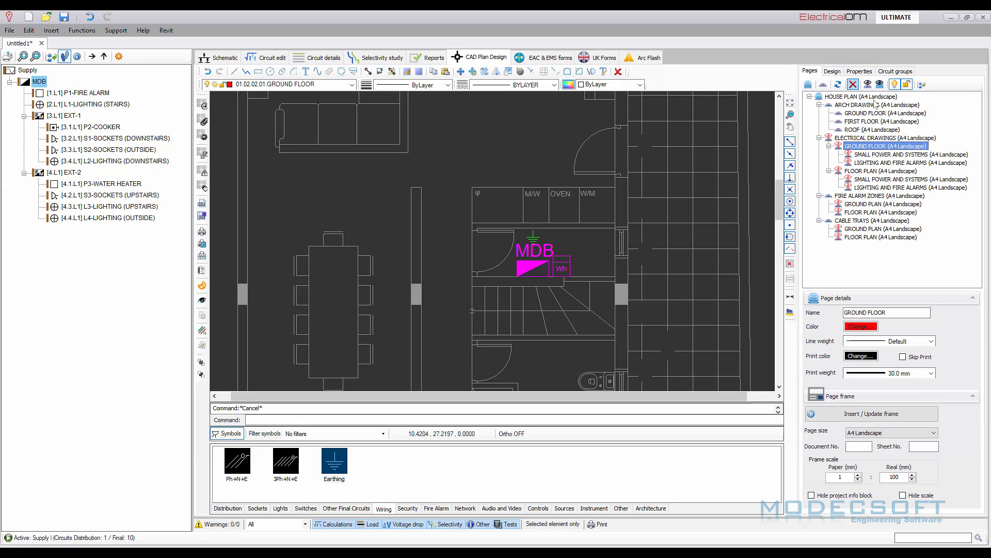
{"action": "left_click", "coordinate": [897, 154]}
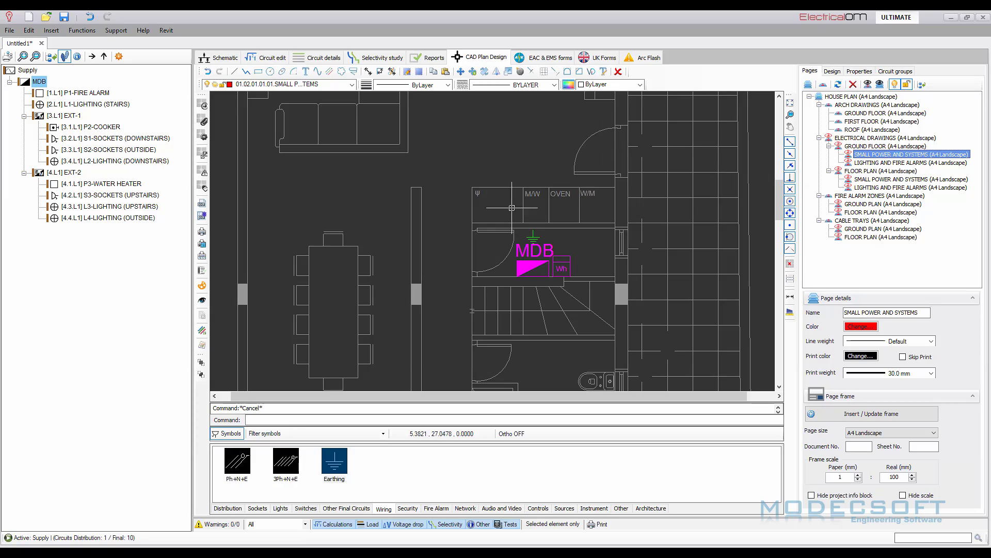
{"action": "scroll", "coordinate": [514, 168], "scroll_direction": "down", "scroll_amount": 2}
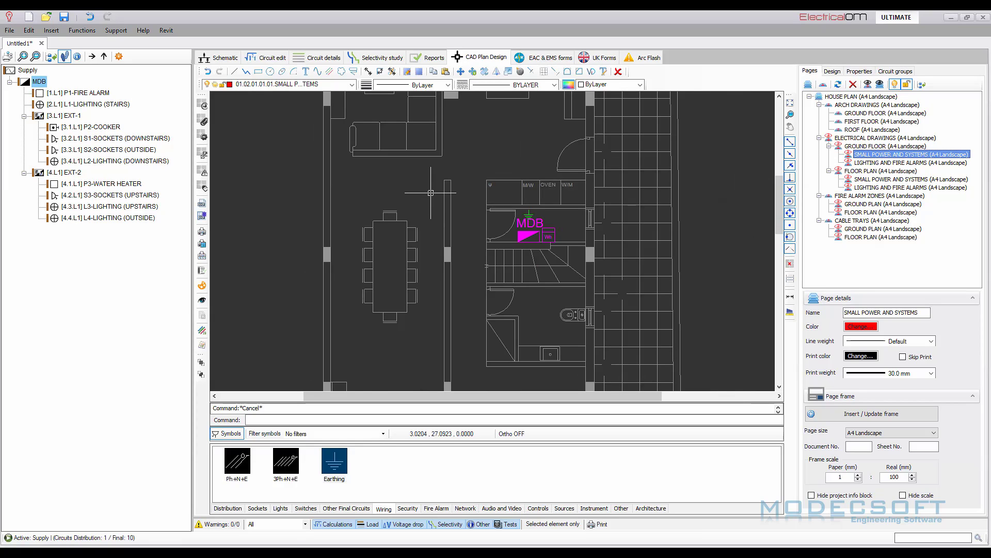
{"action": "scroll", "coordinate": [440, 168], "scroll_direction": "down", "scroll_amount": 2}
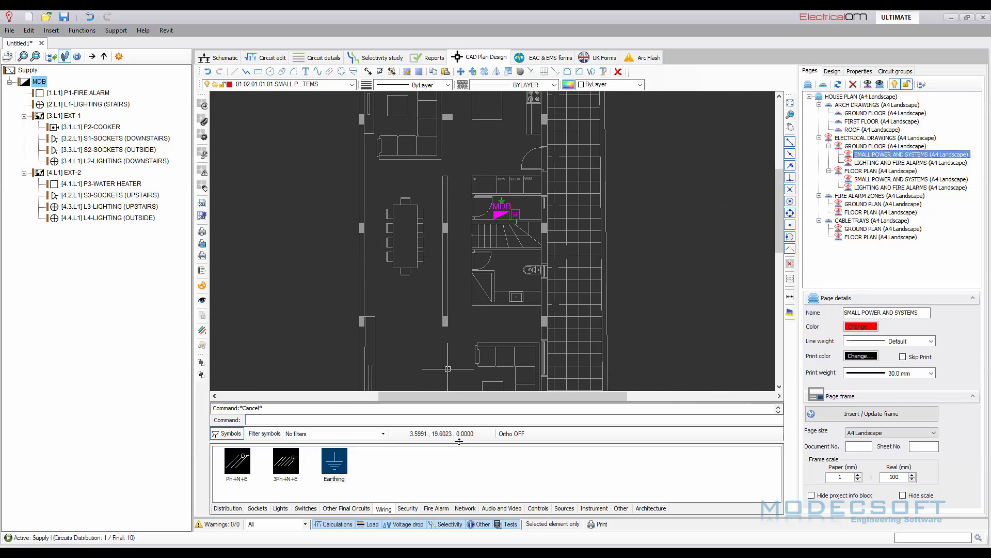
Place plain double socket outlets snapped to the wall behind the front living room's TV unit and on the wall beside the dining table.
{"action": "left_click", "coordinate": [269, 509]}
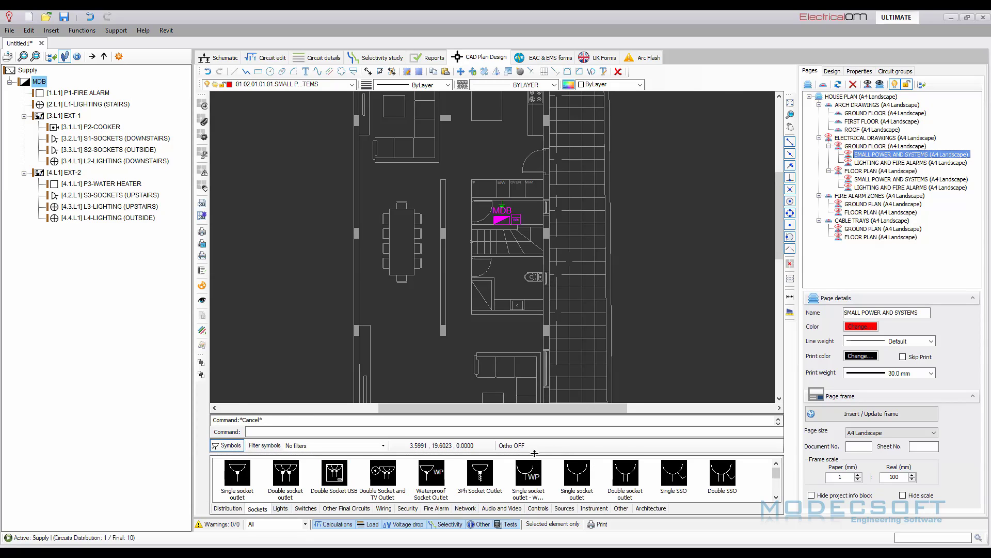
{"action": "left_click_drag", "start_coordinate": [534, 453], "coordinate": [534, 422]}
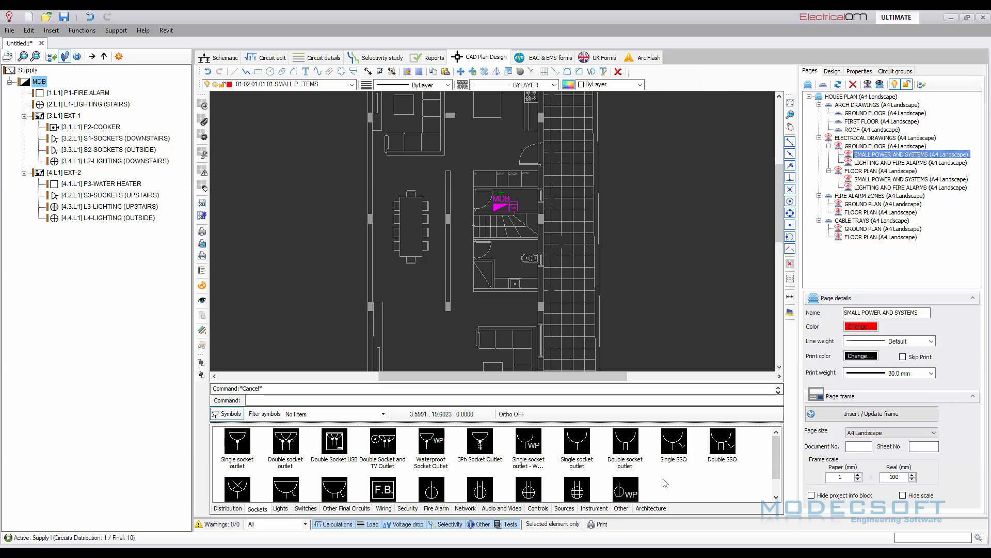
{"action": "scroll", "coordinate": [589, 178], "scroll_direction": "down", "scroll_amount": 4}
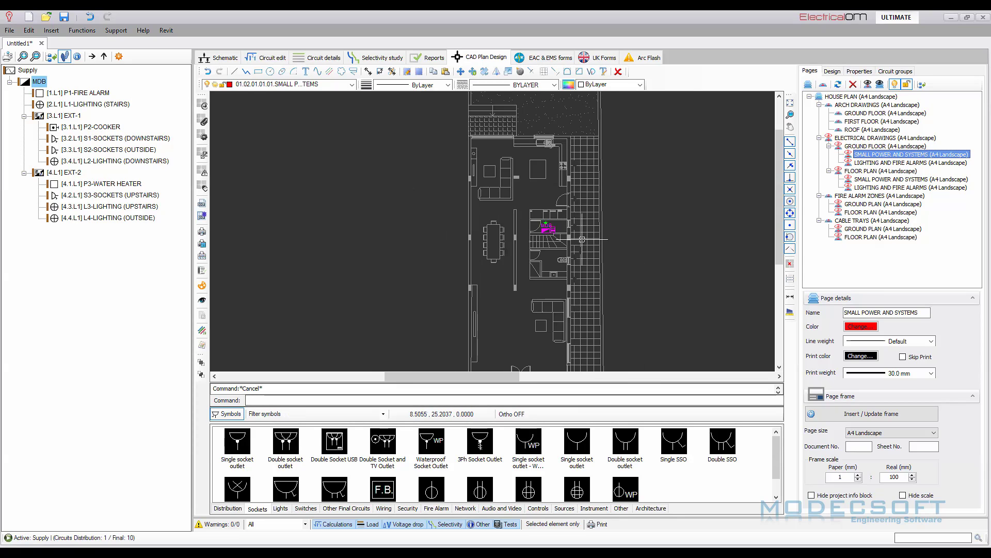
{"action": "left_click", "coordinate": [629, 447]}
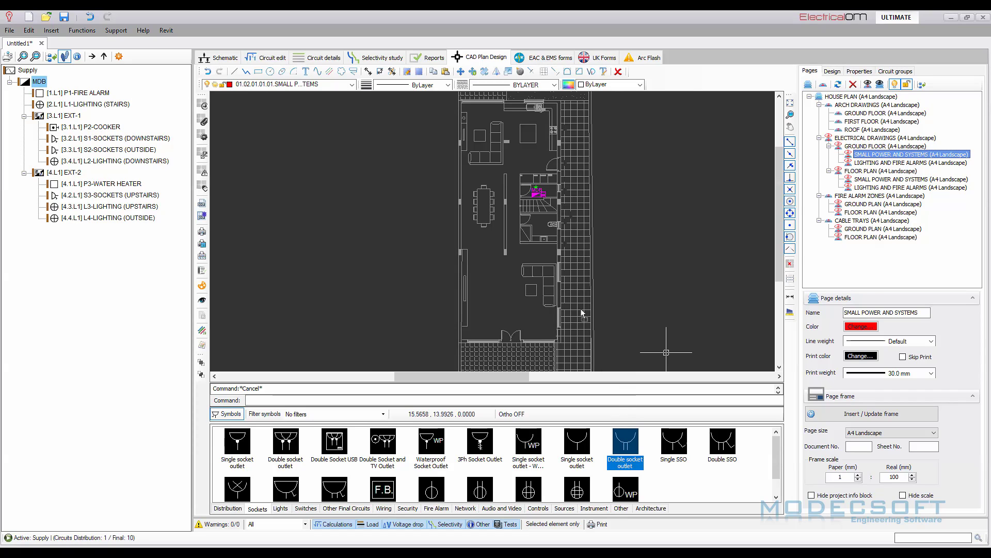
{"action": "scroll", "coordinate": [513, 305], "scroll_direction": "up", "scroll_amount": 2}
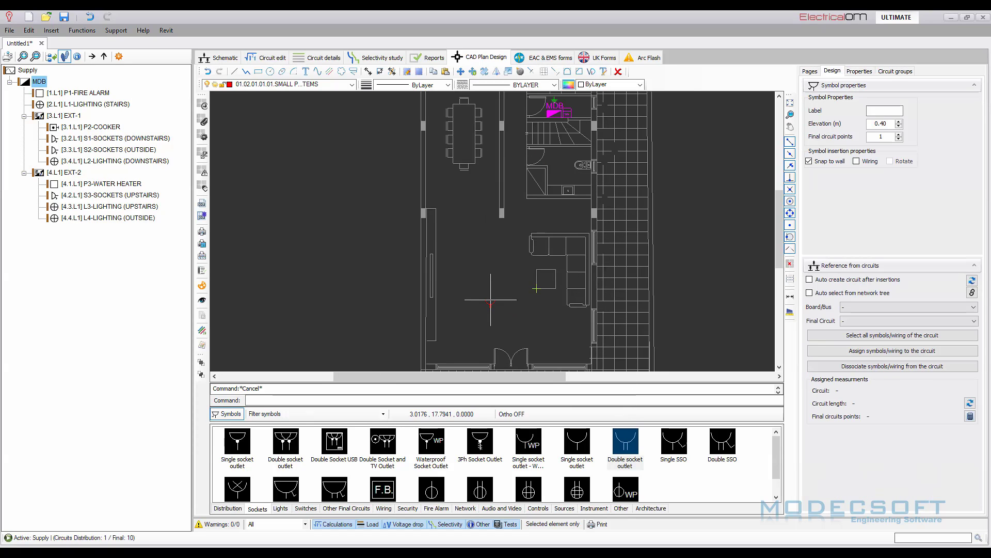
{"action": "scroll", "coordinate": [478, 310], "scroll_direction": "up", "scroll_amount": 2}
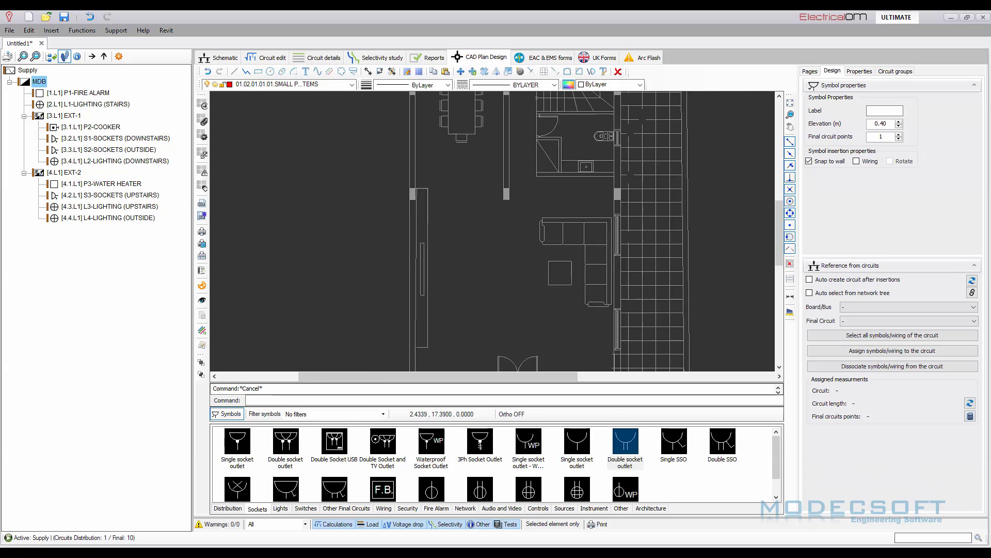
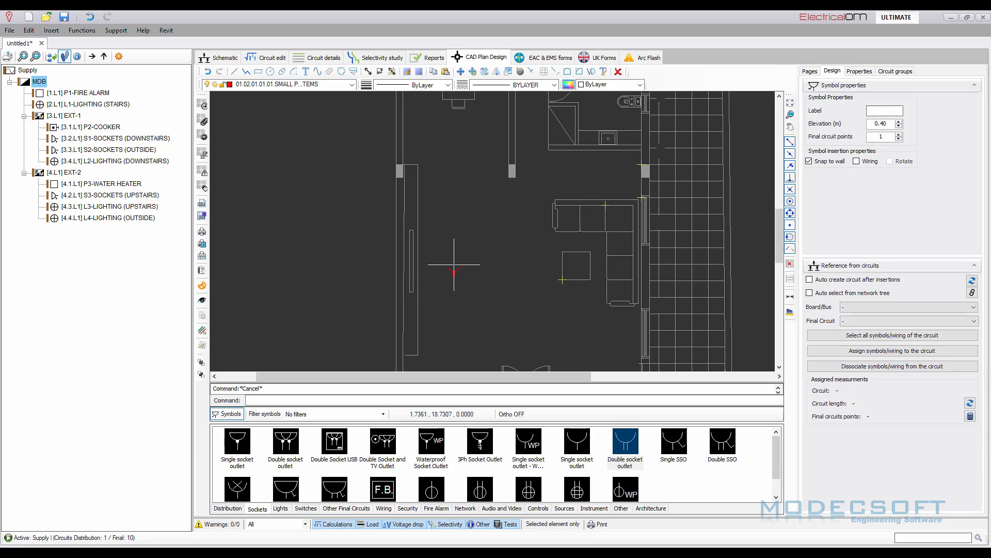
{"action": "scroll", "coordinate": [427, 269], "scroll_direction": "up", "scroll_amount": 1}
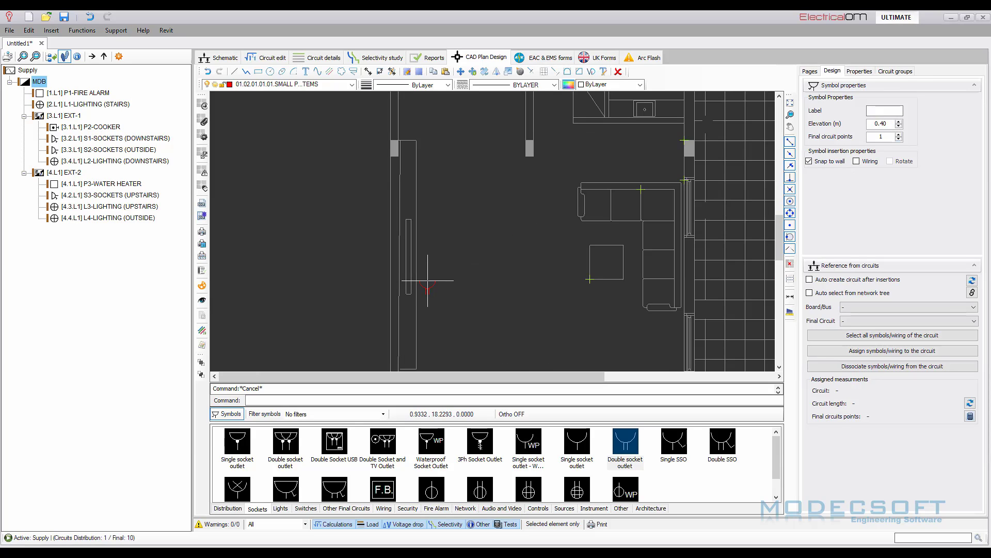
{"action": "left_click", "coordinate": [400, 262]}
{"action": "scroll", "coordinate": [479, 316], "scroll_direction": "down", "scroll_amount": 3}
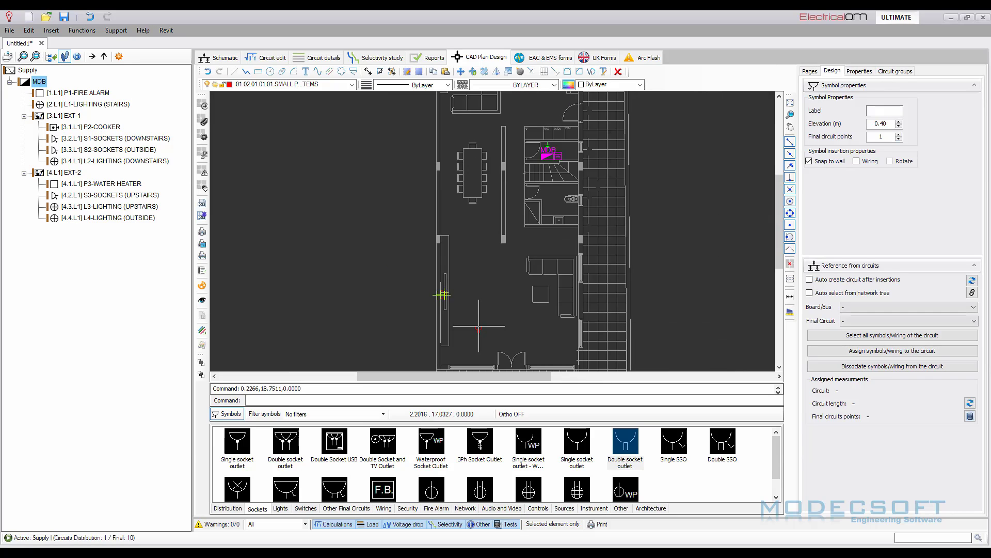
{"action": "left_click", "coordinate": [434, 193]}
Add a double socket outlet behind the rear lounge's TV unit and two on the kitchen wall between the sink and the hob.
{"action": "scroll", "coordinate": [458, 181], "scroll_direction": "up", "scroll_amount": 3}
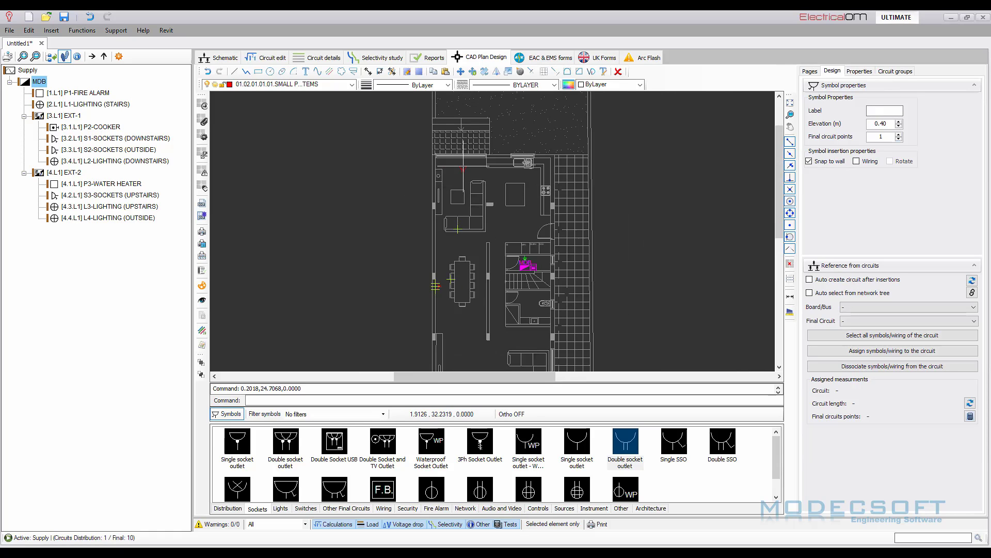
{"action": "scroll", "coordinate": [458, 178], "scroll_direction": "up", "scroll_amount": 3}
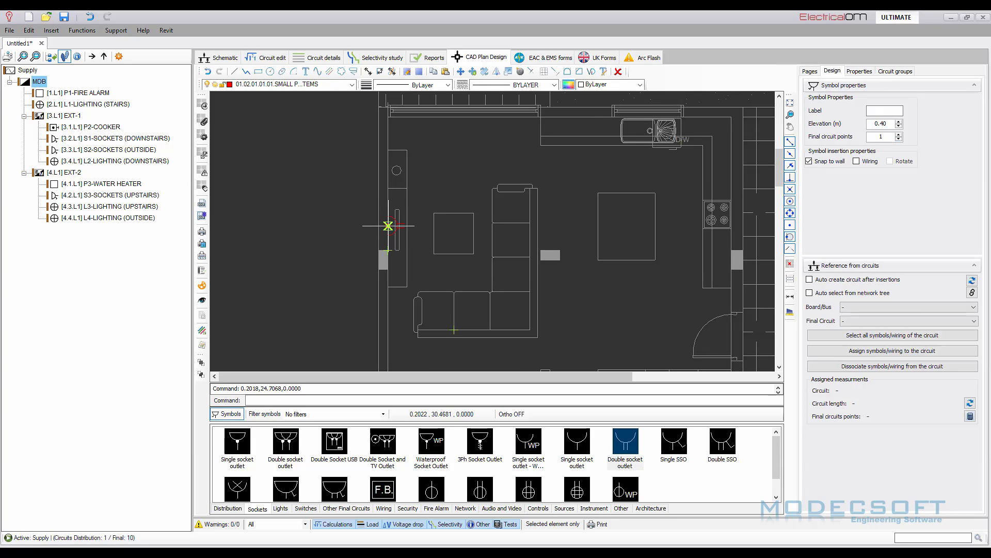
{"action": "left_click", "coordinate": [388, 226]}
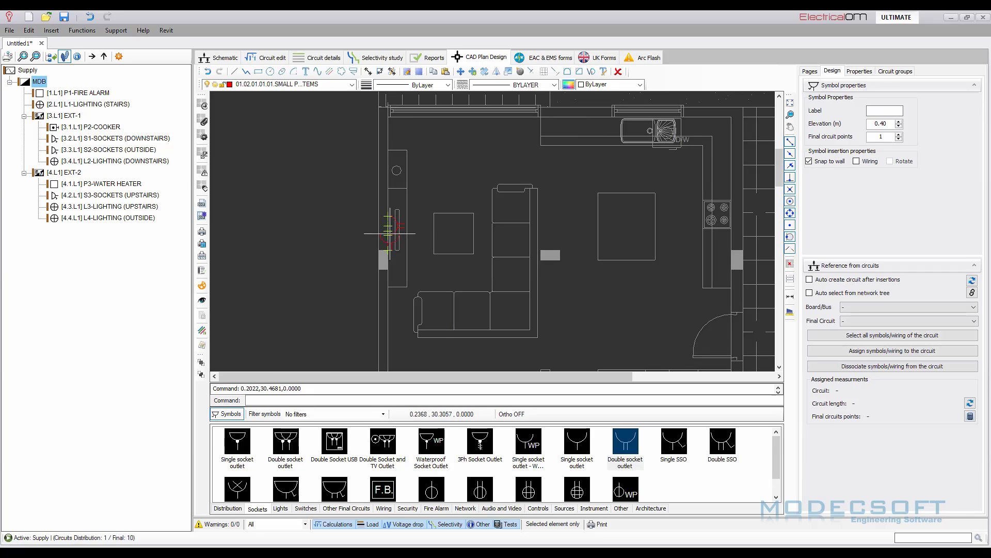
{"action": "scroll", "coordinate": [390, 226], "scroll_direction": "down", "scroll_amount": 2}
{"action": "scroll", "coordinate": [596, 181], "scroll_direction": "up", "scroll_amount": 4}
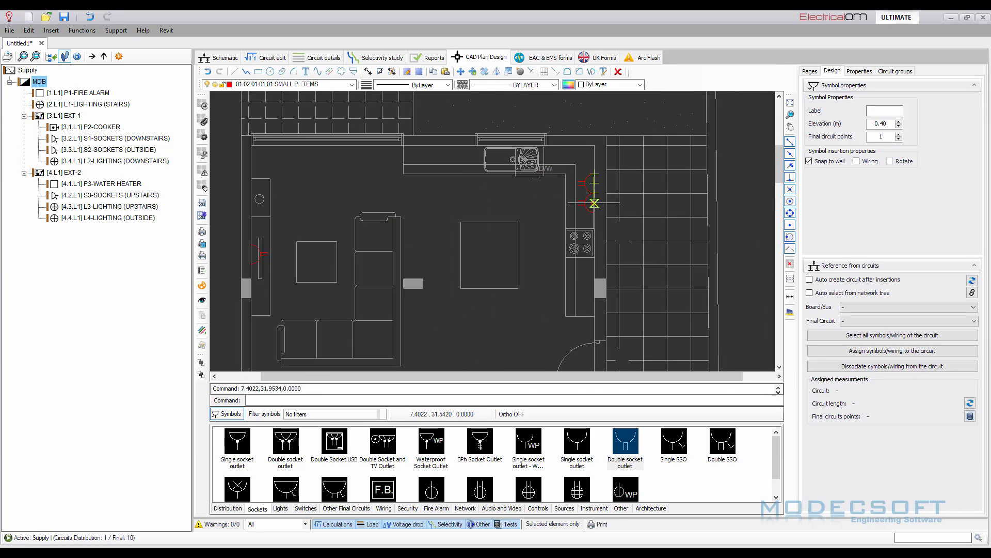
{"action": "left_click", "coordinate": [595, 181]}
Place two double socket outlets on the wall behind the kitchen's M/W and OVEN units.
{"action": "scroll", "coordinate": [532, 192], "scroll_direction": "down", "scroll_amount": 2}
{"action": "scroll", "coordinate": [516, 302], "scroll_direction": "up", "scroll_amount": 4}
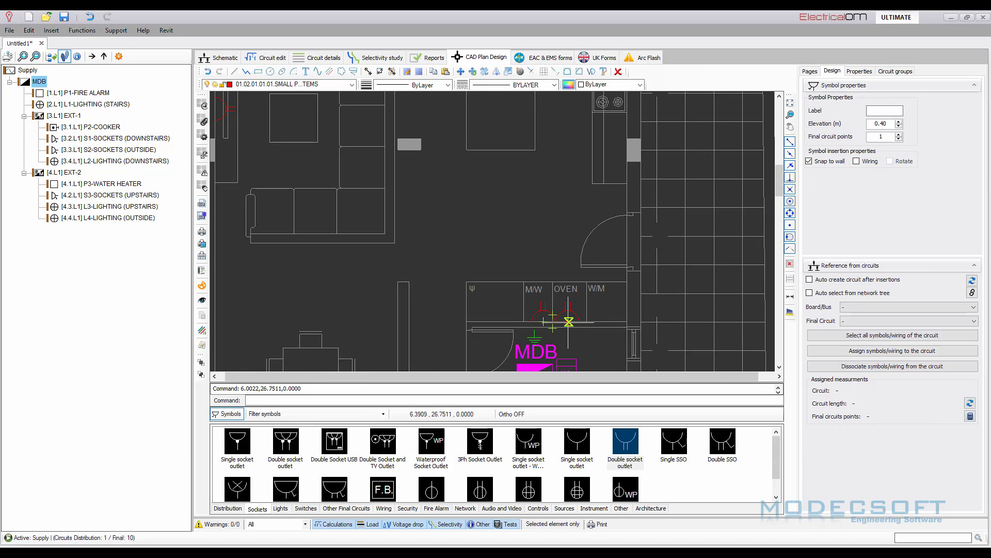
{"action": "left_click", "coordinate": [568, 321]}
Place double socket outlets on the outside of the bathroom wall and behind the front living room's sofa, and end the insertion.
{"action": "scroll", "coordinate": [556, 194], "scroll_direction": "down", "scroll_amount": 3}
{"action": "scroll", "coordinate": [556, 194], "scroll_direction": "down", "scroll_amount": 4}
{"action": "scroll", "coordinate": [549, 313], "scroll_direction": "up", "scroll_amount": 3}
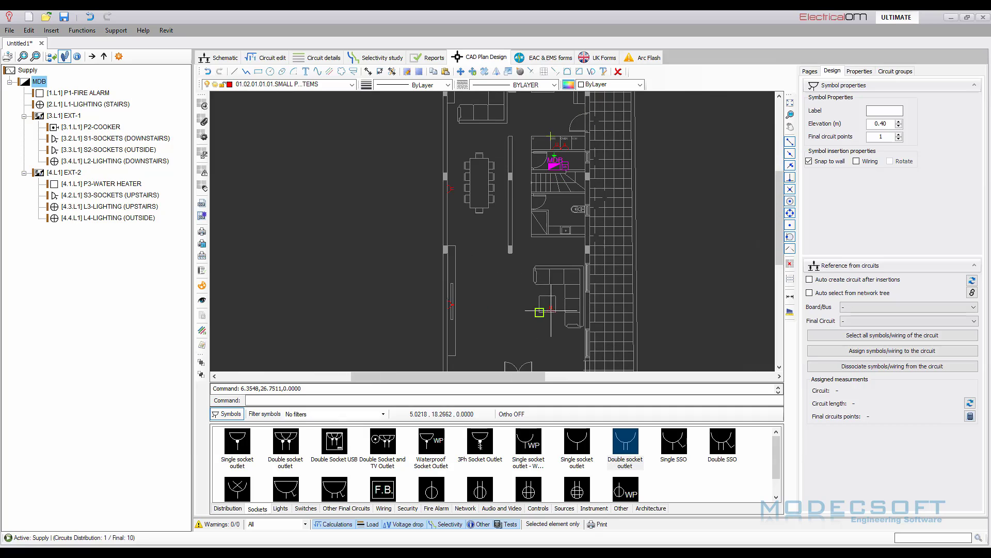
{"action": "scroll", "coordinate": [552, 340], "scroll_direction": "up", "scroll_amount": 2}
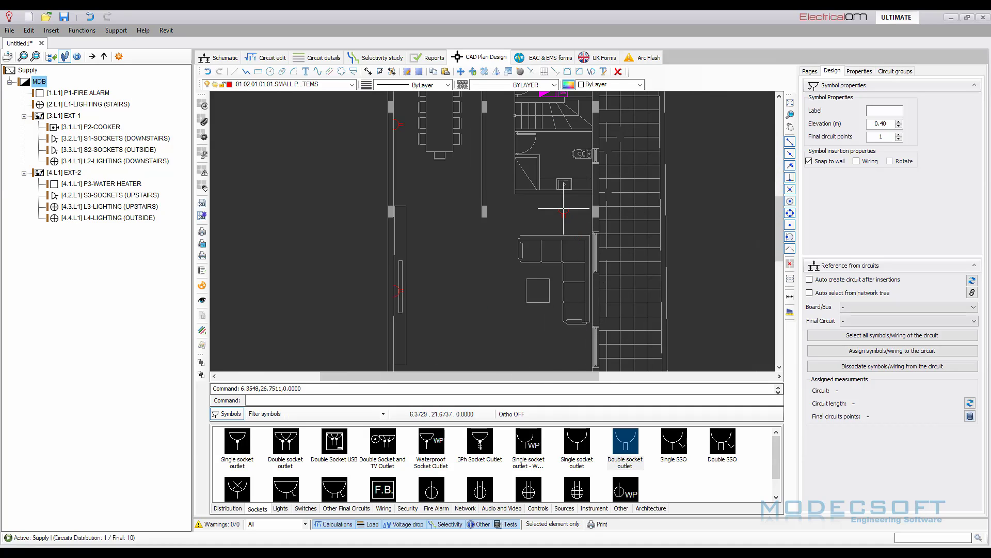
{"action": "left_click", "coordinate": [588, 298]}
{"action": "key", "text": "Escape"}
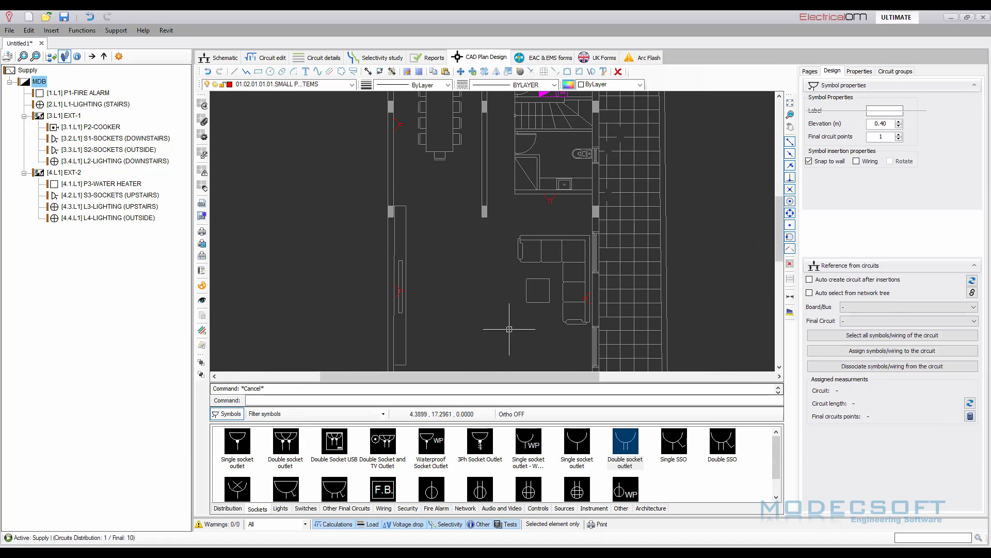
Set the elevation of the kitchen wall socket nearest the sink to 1.1 m.
{"action": "scroll", "coordinate": [440, 247], "scroll_direction": "down", "scroll_amount": 1}
{"action": "left_click_drag", "start_coordinate": [482, 422], "coordinate": [481, 464]}
{"action": "scroll", "coordinate": [536, 317], "scroll_direction": "down", "scroll_amount": 1}
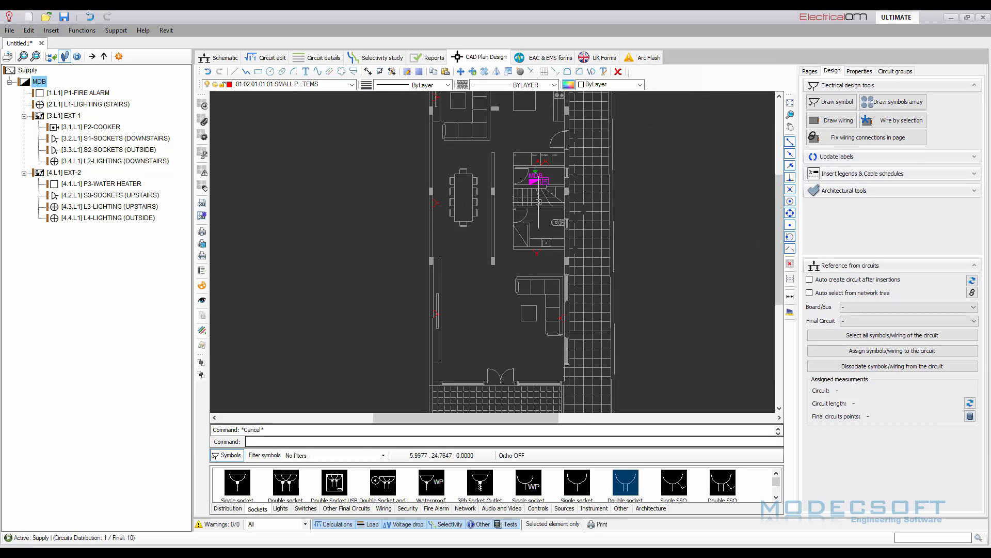
{"action": "middle_click_drag", "start_coordinate": [534, 253], "coordinate": [531, 343]}
{"action": "scroll", "coordinate": [540, 229], "scroll_direction": "up", "scroll_amount": 2}
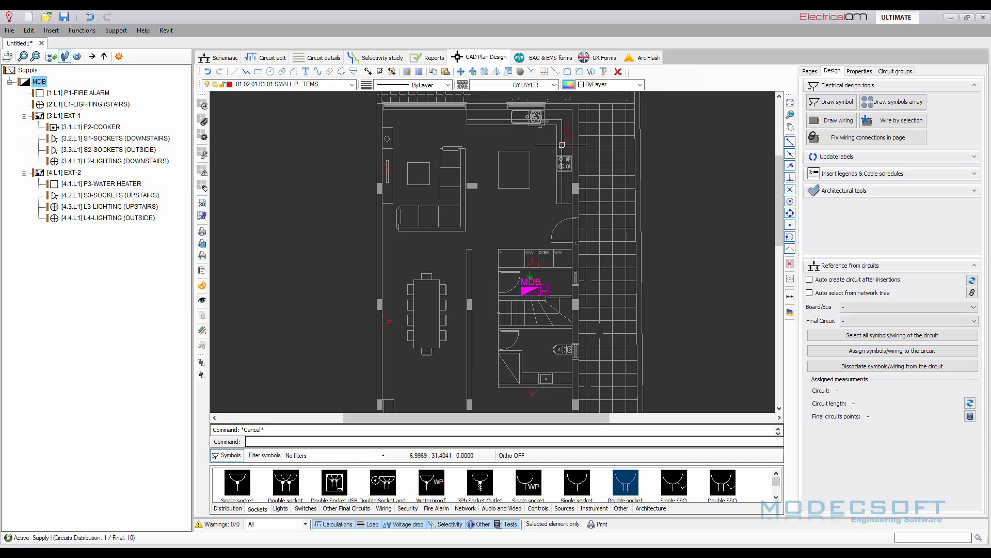
{"action": "scroll", "coordinate": [562, 144], "scroll_direction": "up", "scroll_amount": 2}
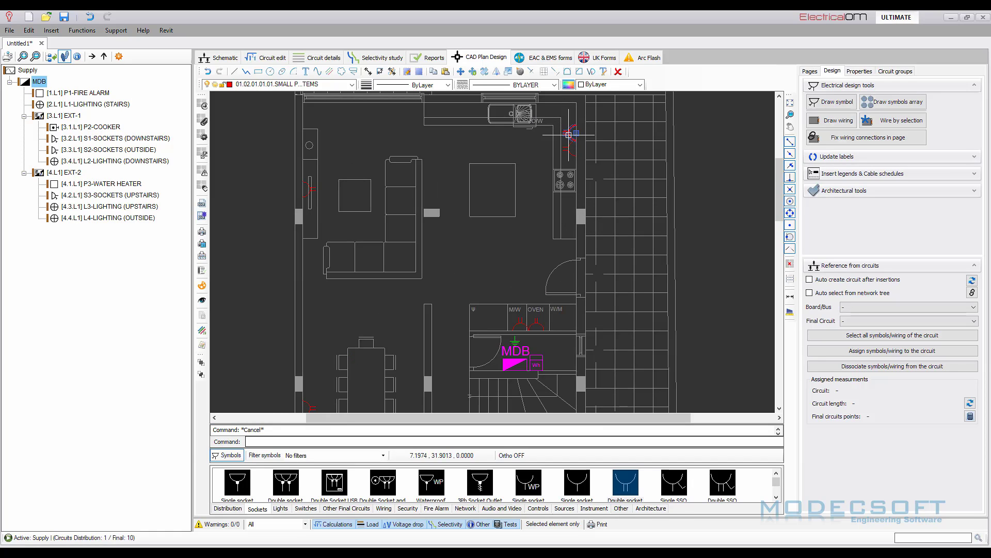
{"action": "double_click", "coordinate": [570, 135]}
{"action": "left_click_drag", "start_coordinate": [537, 170], "coordinate": [387, 152]}
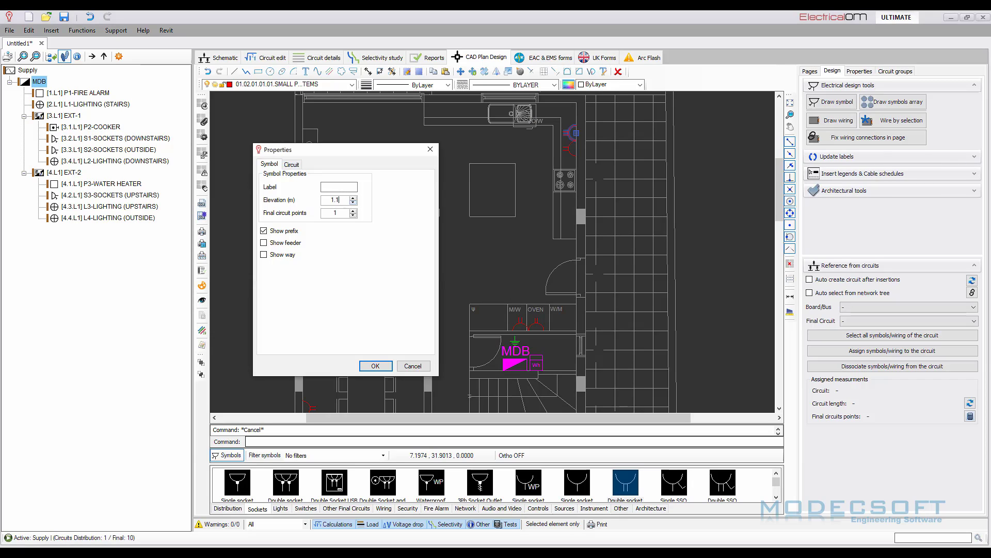
{"action": "left_click", "coordinate": [374, 368]}
Set the elevation of the kitchen socket nearest the hob and the OVEN and M/W sockets together to 1.1 m.
{"action": "left_click", "coordinate": [571, 156]}
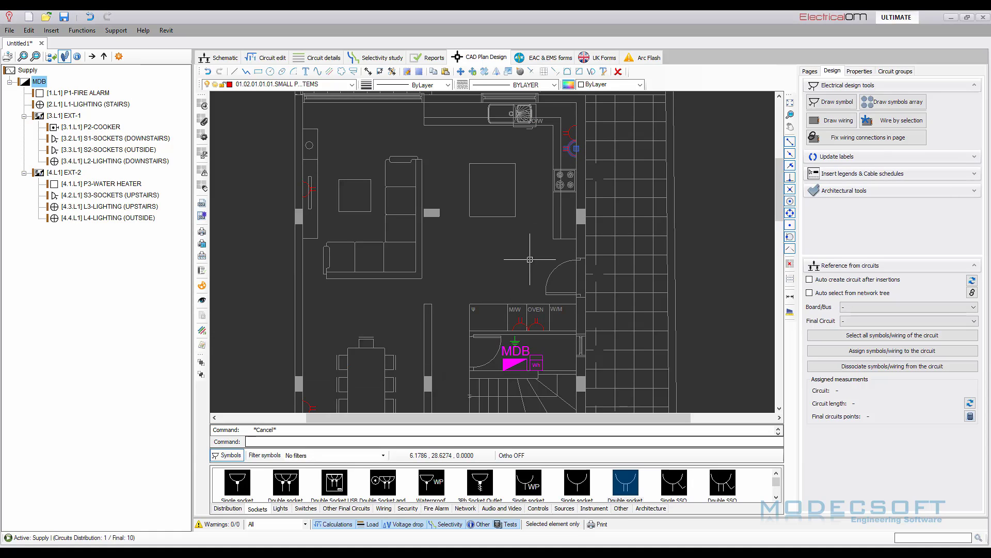
{"action": "left_click", "coordinate": [544, 325]}
{"action": "left_click", "coordinate": [522, 325]}
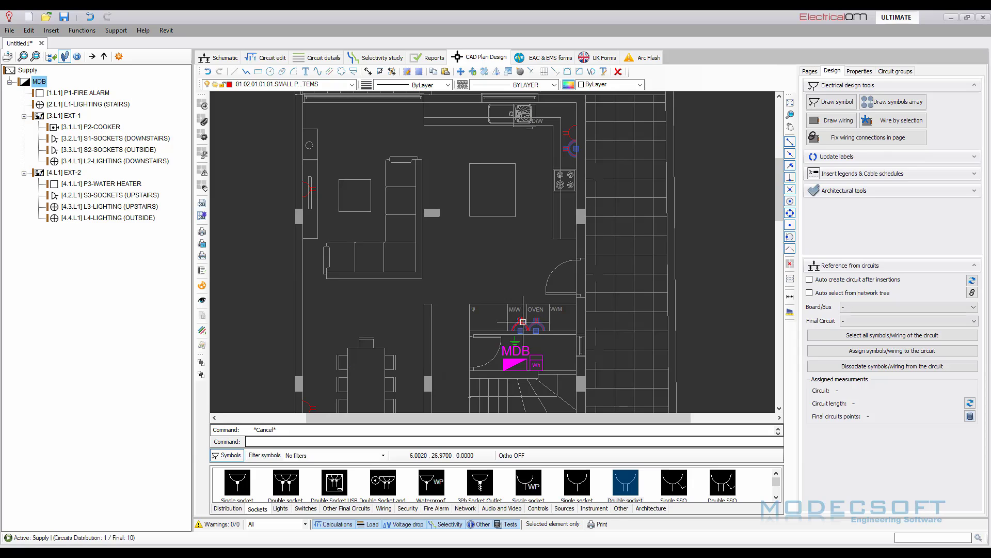
{"action": "left_click", "coordinate": [860, 73]}
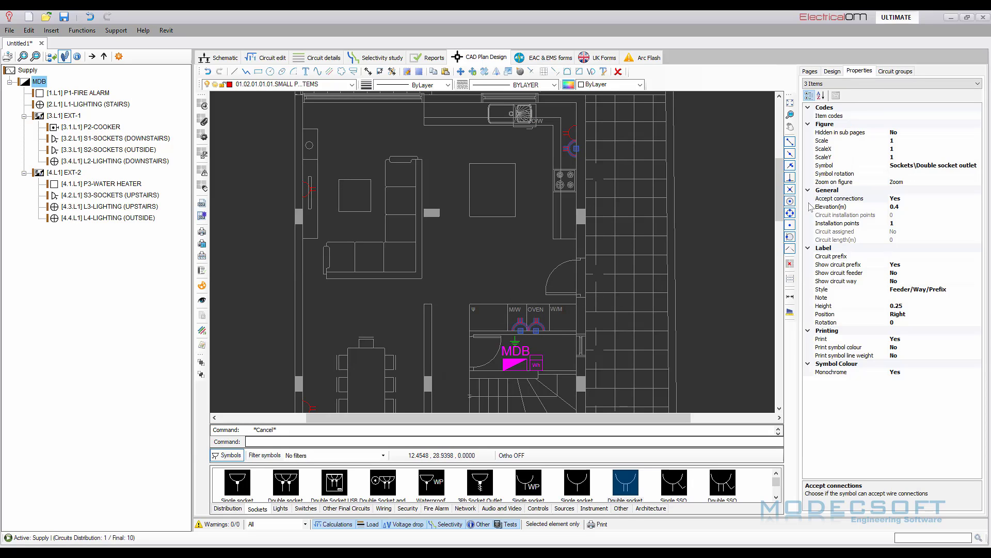
{"action": "left_click", "coordinate": [908, 207]}
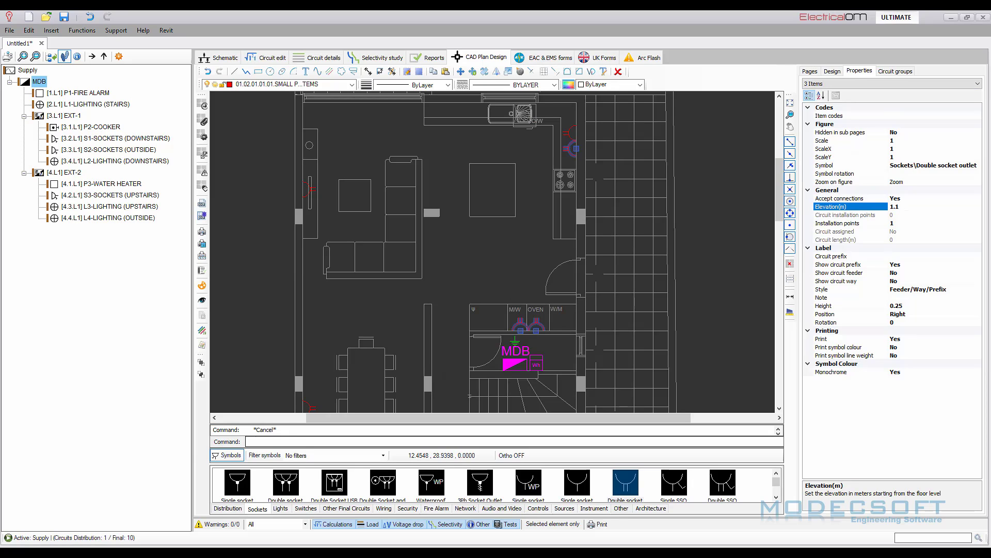
{"action": "key", "text": "Escape"}
Wire by selection with curved wiring from the MDB through all nine ground floor double sockets in sequence, from the bathroom wall socket to the M/W socket.
{"action": "scroll", "coordinate": [503, 195], "scroll_direction": "down", "scroll_amount": 5}
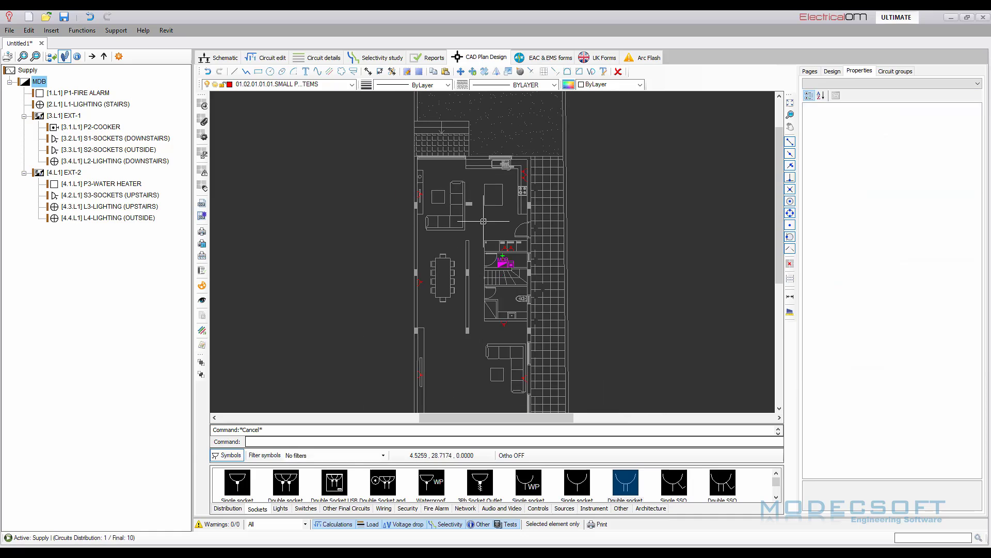
{"action": "scroll", "coordinate": [496, 259], "scroll_direction": "up", "scroll_amount": 1}
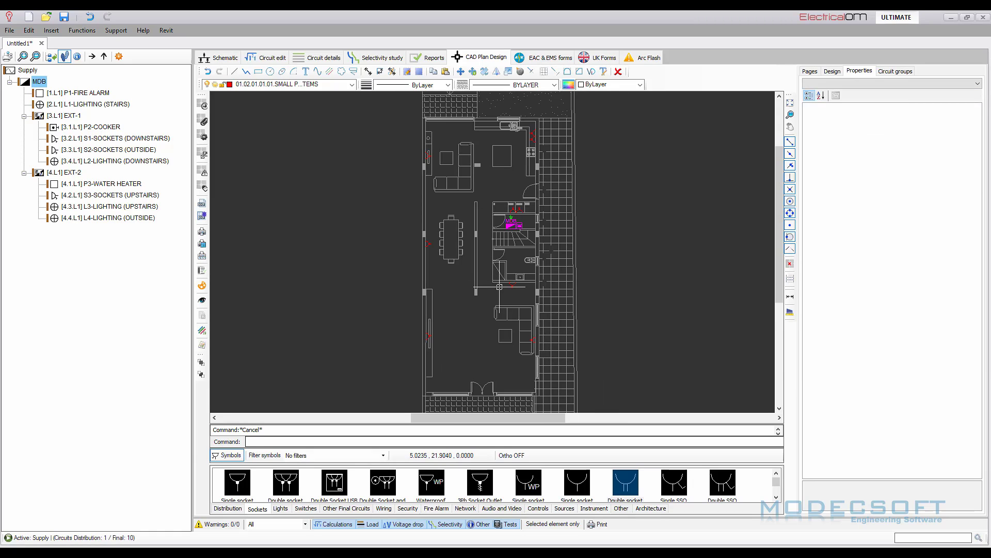
{"action": "left_click", "coordinate": [833, 71]}
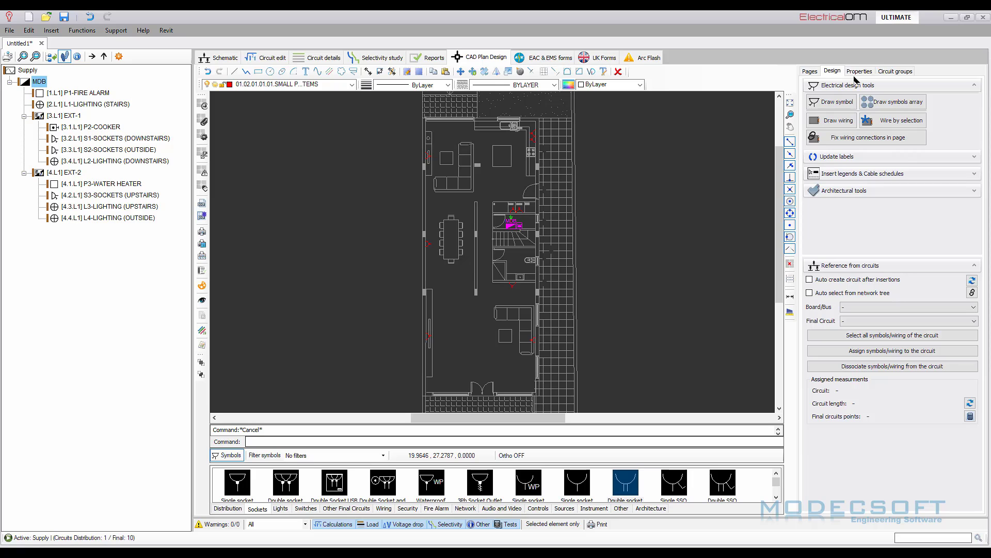
{"action": "left_click", "coordinate": [897, 121]}
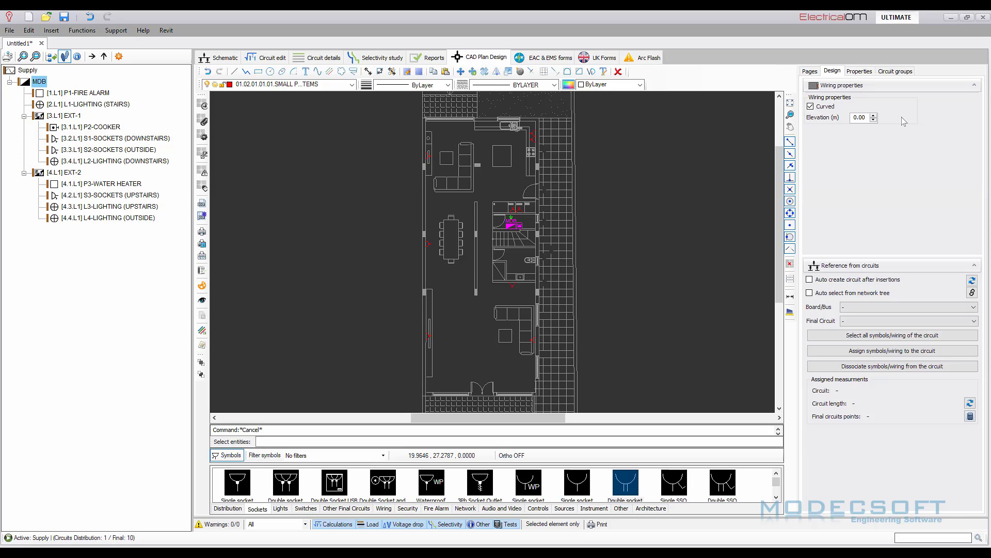
{"action": "scroll", "coordinate": [521, 217], "scroll_direction": "up", "scroll_amount": 3}
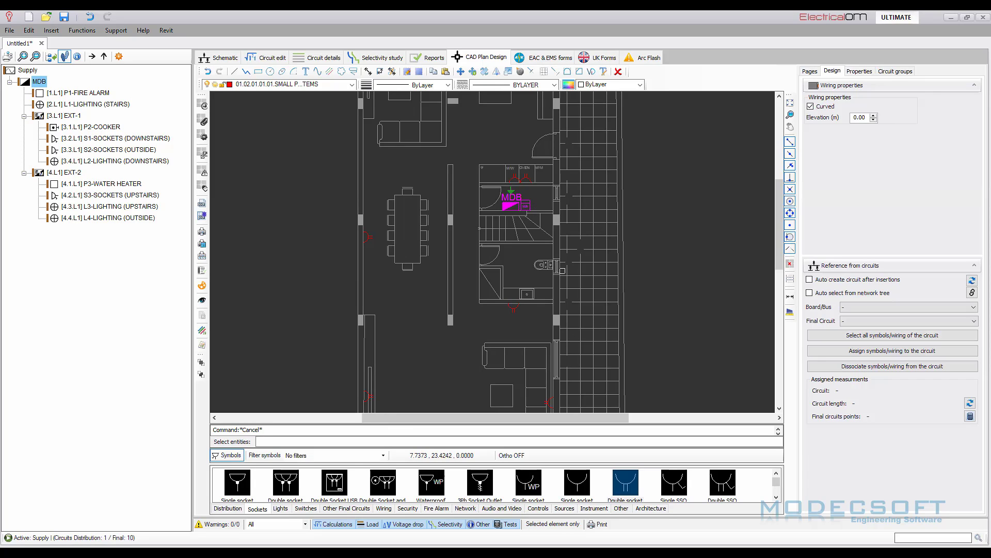
{"action": "left_click", "coordinate": [510, 205]}
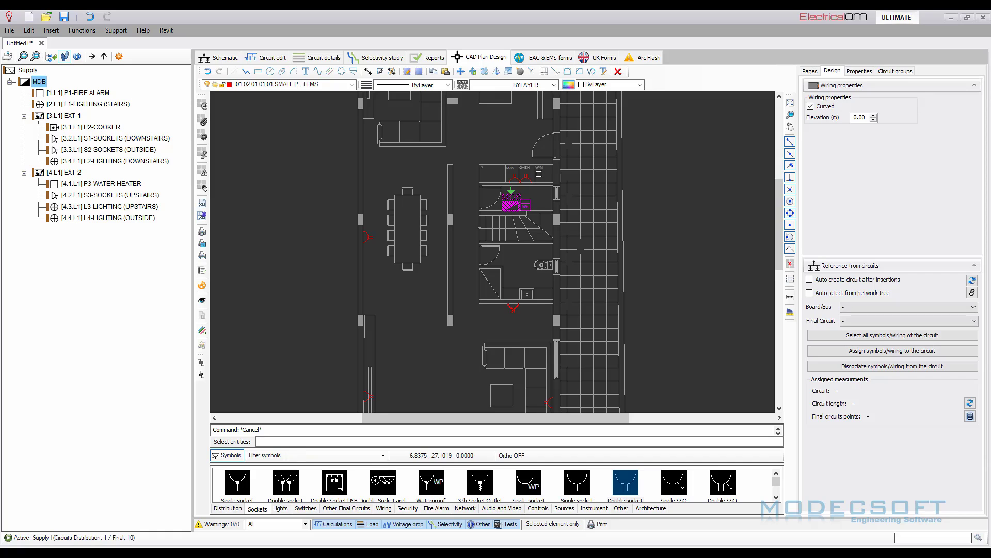
{"action": "scroll", "coordinate": [535, 330], "scroll_direction": "down", "scroll_amount": 2}
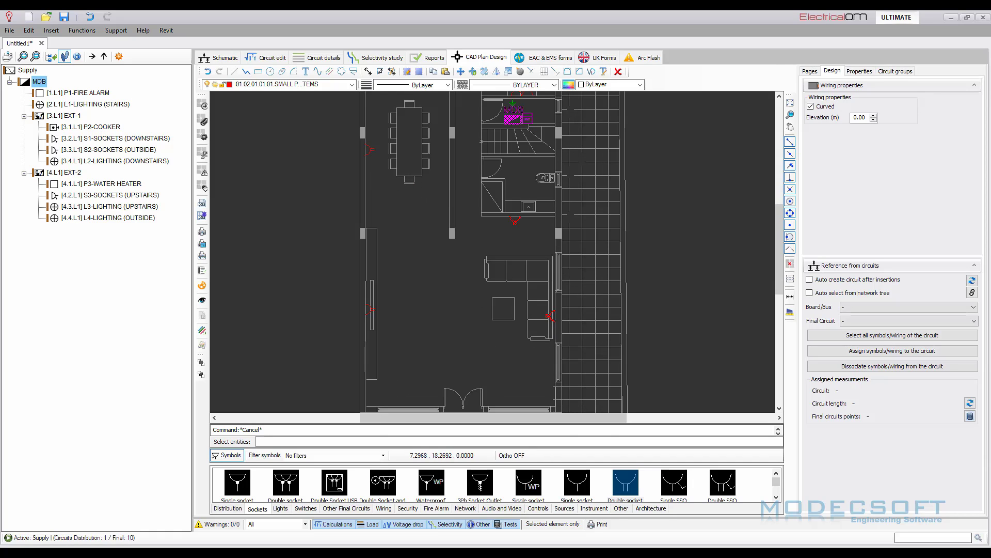
{"action": "scroll", "coordinate": [383, 267], "scroll_direction": "up", "scroll_amount": 3}
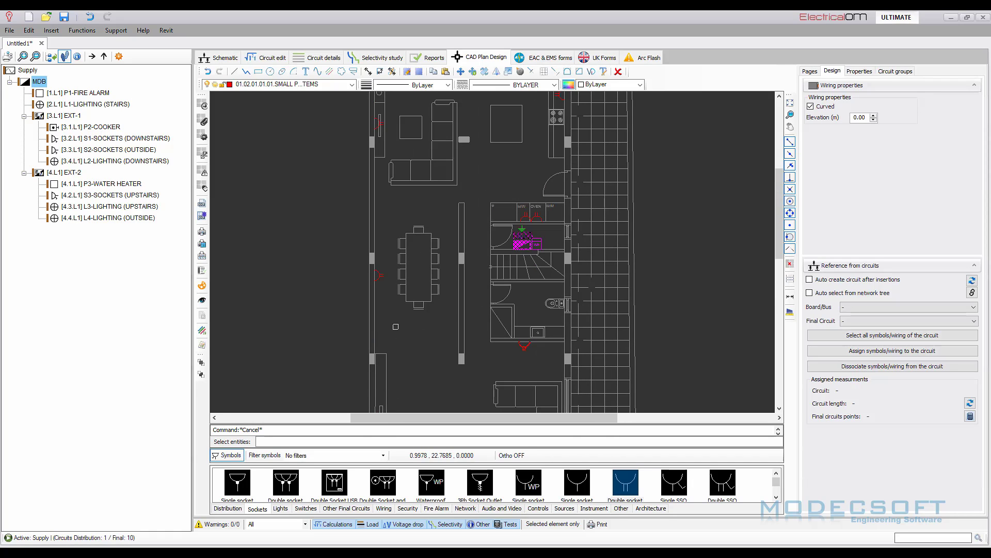
{"action": "scroll", "coordinate": [411, 204], "scroll_direction": "up", "scroll_amount": 3}
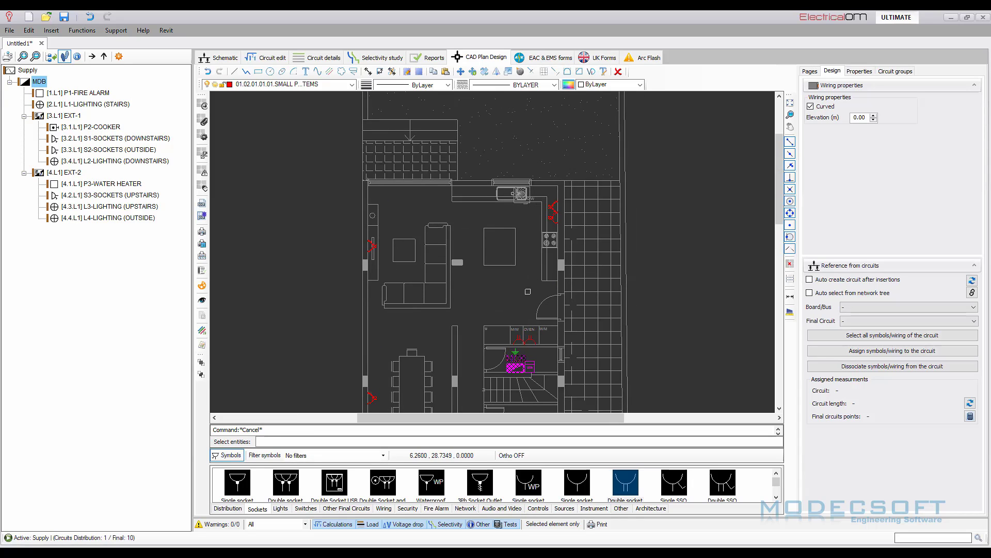
{"action": "left_click", "coordinate": [521, 341]}
{"action": "right_click", "coordinate": [521, 340]}
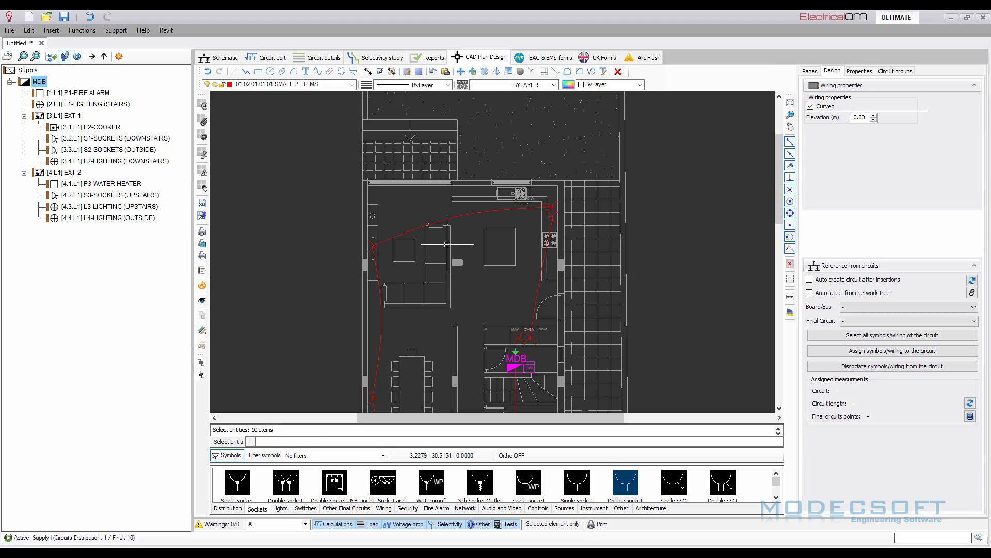
Wire by selection with curved wiring between the M/W socket and the MDB to close the socket ring.
{"action": "scroll", "coordinate": [456, 172], "scroll_direction": "down", "scroll_amount": 3}
{"action": "scroll", "coordinate": [505, 251], "scroll_direction": "up", "scroll_amount": 2}
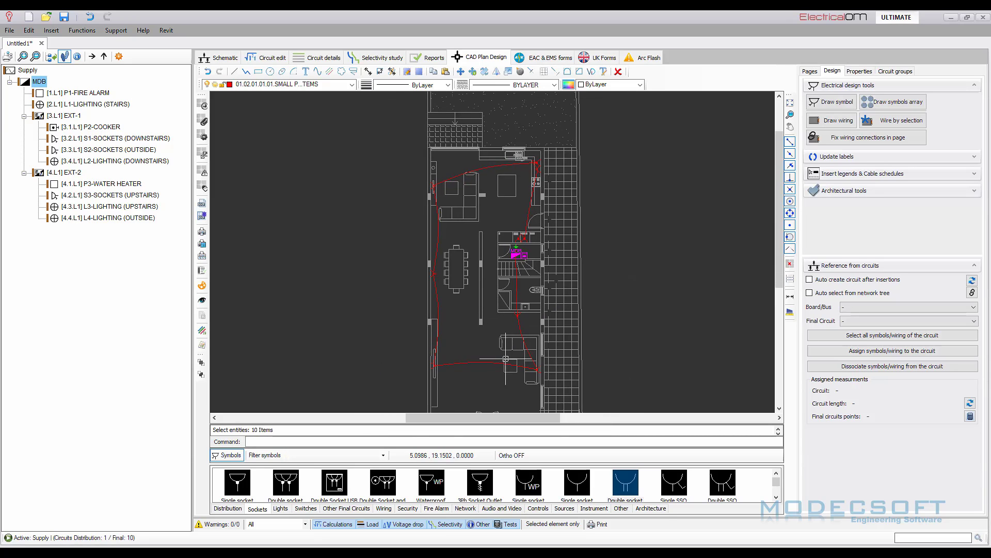
{"action": "left_click", "coordinate": [899, 121]}
{"action": "scroll", "coordinate": [525, 198], "scroll_direction": "up", "scroll_amount": 2}
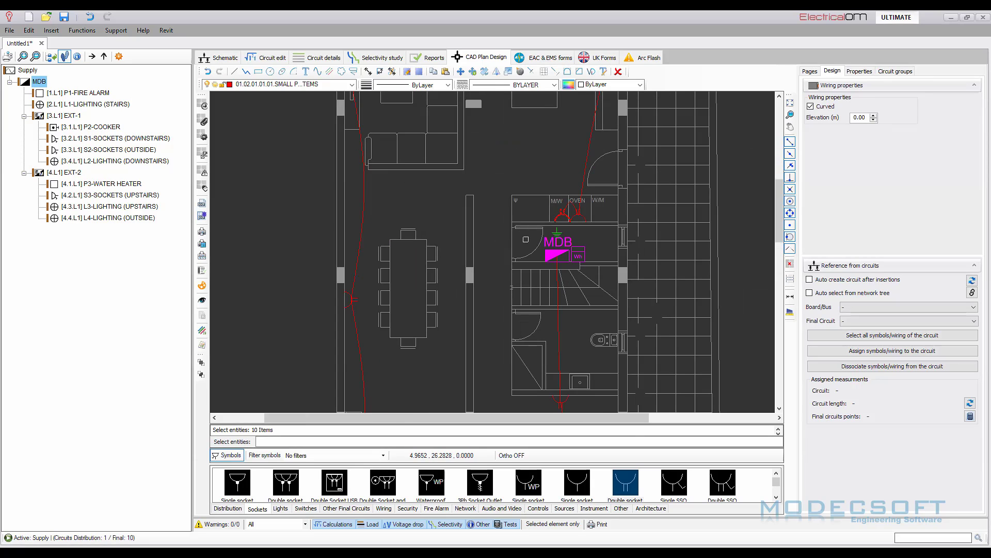
{"action": "key", "text": "Return"}
{"action": "scroll", "coordinate": [547, 246], "scroll_direction": "up", "scroll_amount": 2}
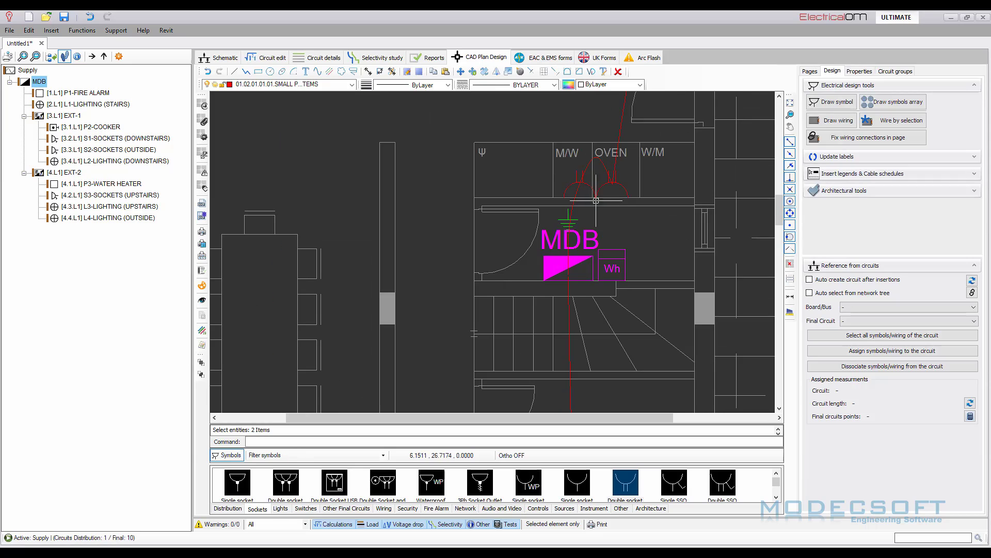
{"action": "left_click", "coordinate": [574, 208]}
{"action": "left_click", "coordinate": [574, 202]}
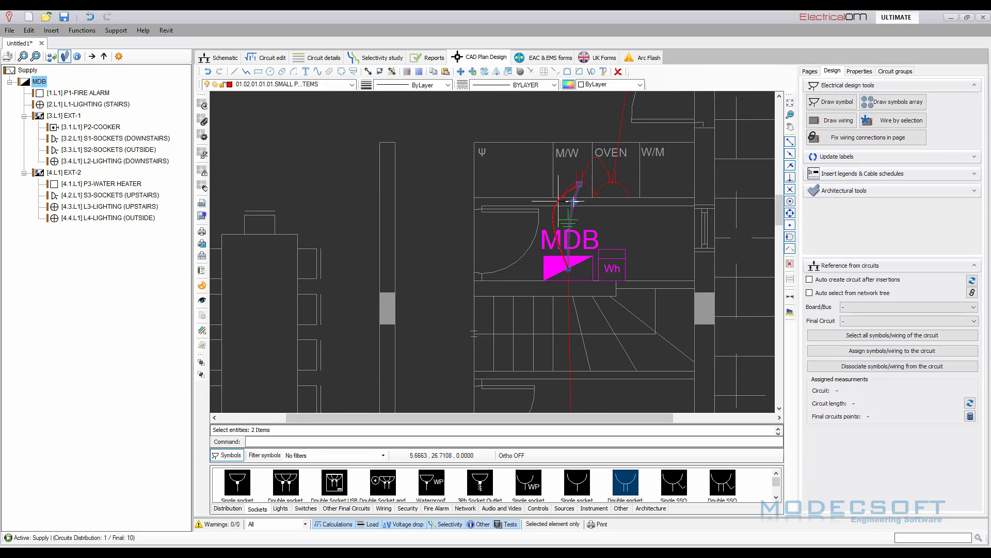
{"action": "key", "text": "Escape"}
Select the double socket behind the front living room's sofa and all similar symbols, and assign them to circuit S1-SOCKETS (DOWNSTAIRS).
{"action": "scroll", "coordinate": [540, 197], "scroll_direction": "down", "scroll_amount": 5}
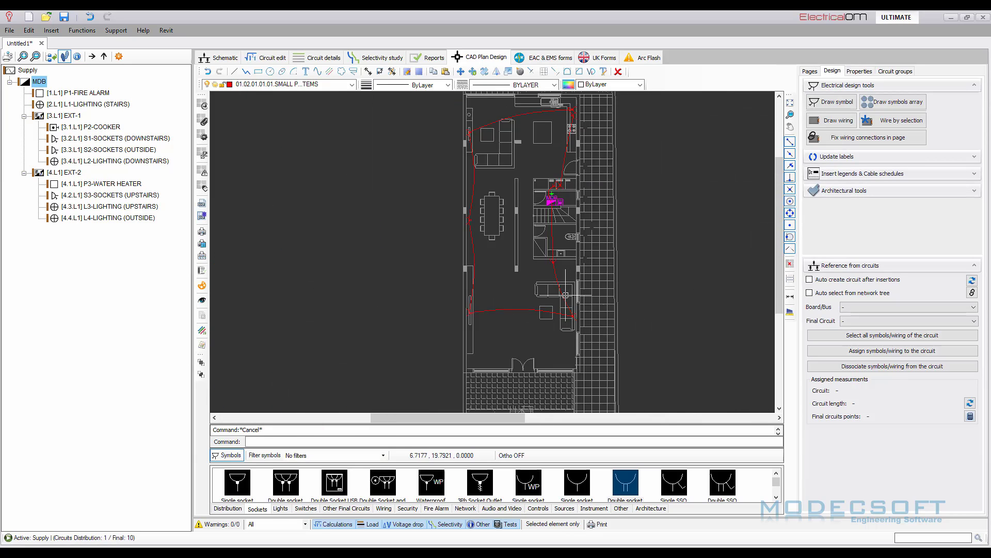
{"action": "scroll", "coordinate": [565, 295], "scroll_direction": "down", "scroll_amount": 1}
{"action": "middle_click_drag", "start_coordinate": [601, 225], "coordinate": [571, 254]}
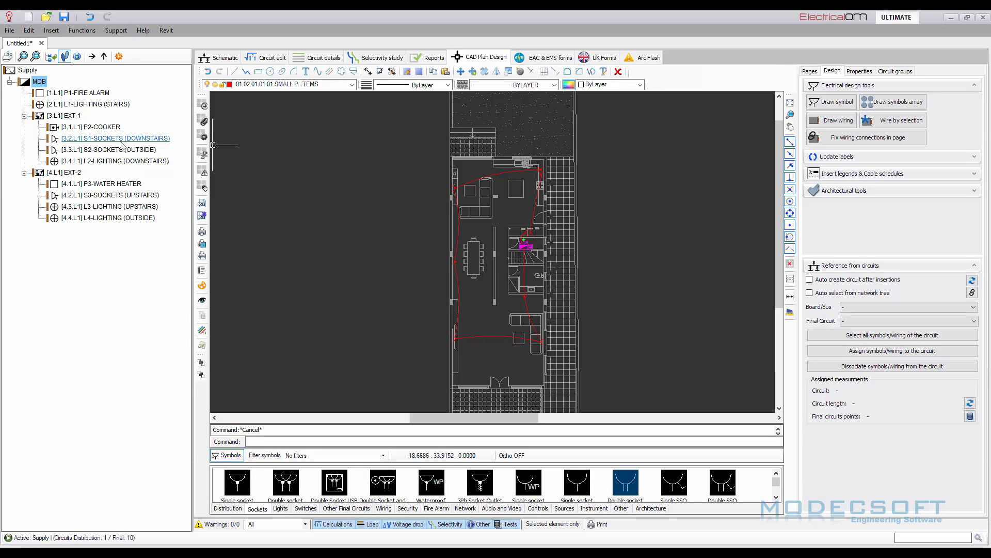
{"action": "left_click", "coordinate": [106, 142]}
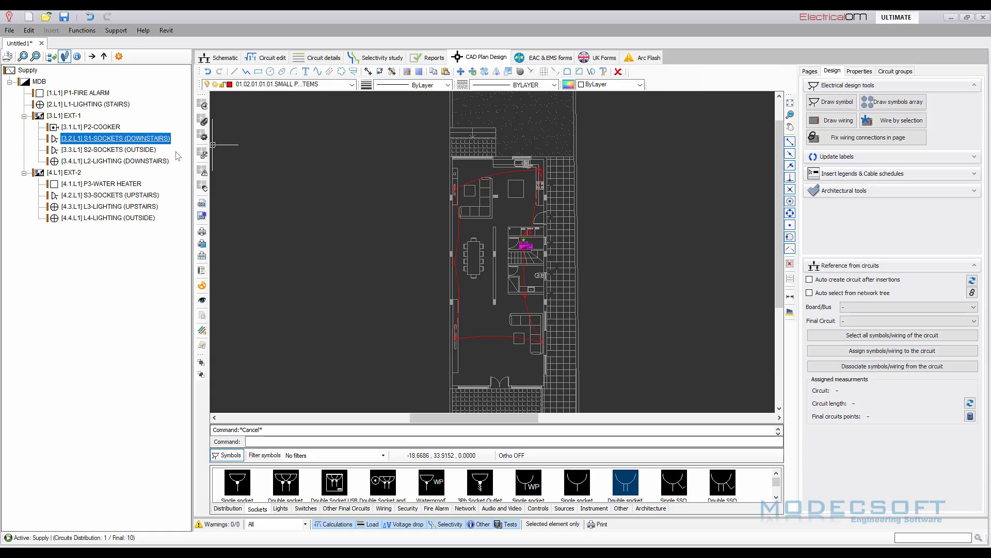
{"action": "scroll", "coordinate": [532, 363], "scroll_direction": "up", "scroll_amount": 3}
{"action": "scroll", "coordinate": [550, 336], "scroll_direction": "up", "scroll_amount": 2}
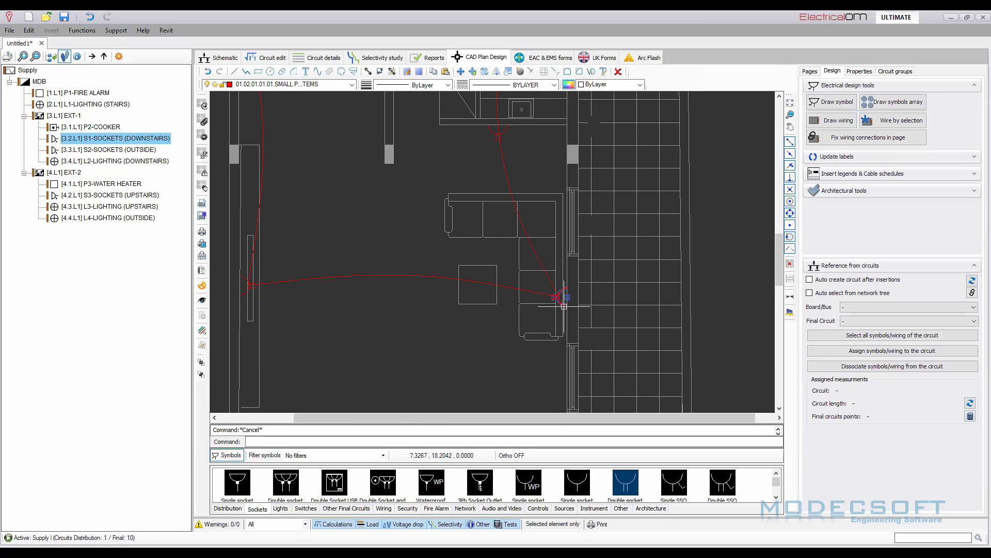
{"action": "scroll", "coordinate": [563, 307], "scroll_direction": "down", "scroll_amount": 1}
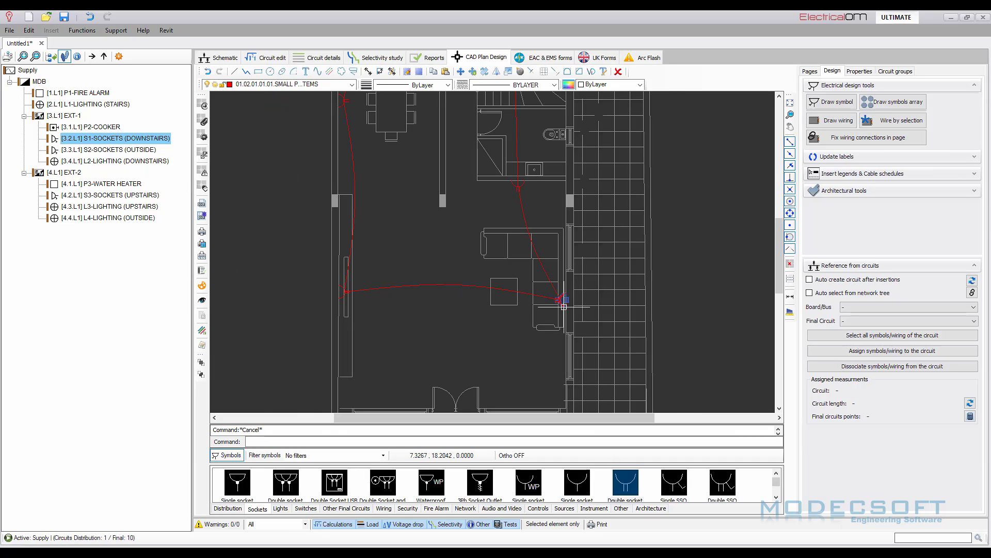
{"action": "right_click", "coordinate": [564, 306]}
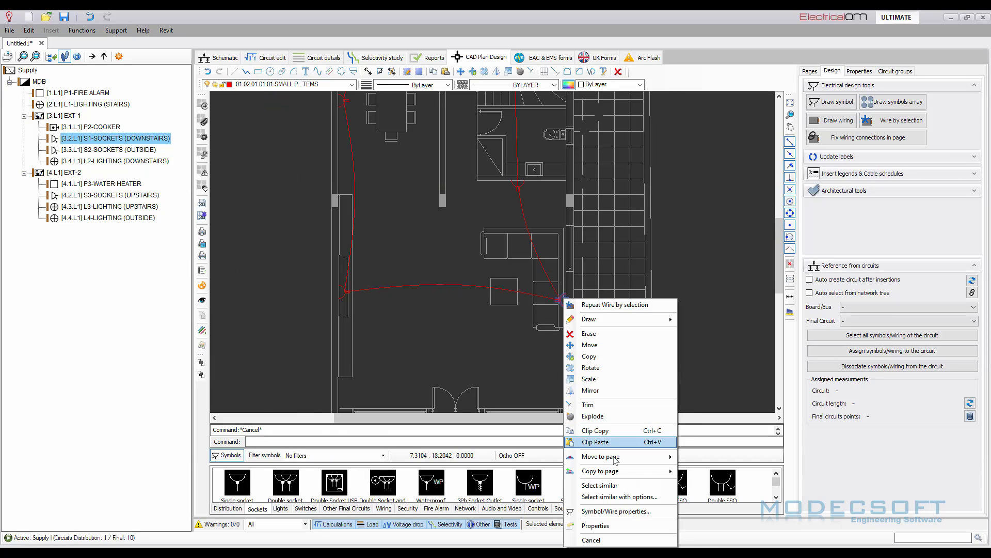
{"action": "left_click", "coordinate": [619, 486]}
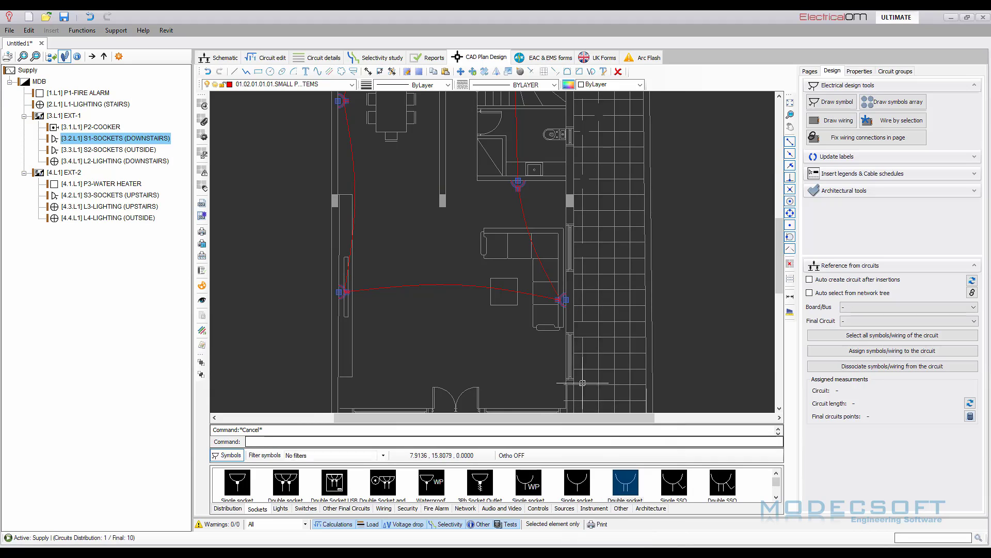
{"action": "scroll", "coordinate": [622, 349], "scroll_direction": "down", "scroll_amount": 1}
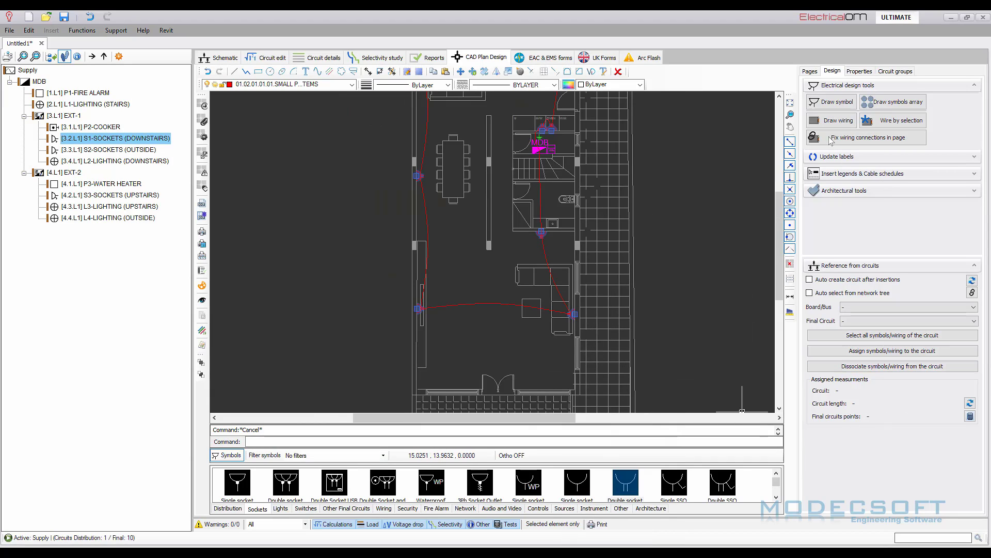
{"action": "left_click", "coordinate": [972, 293]}
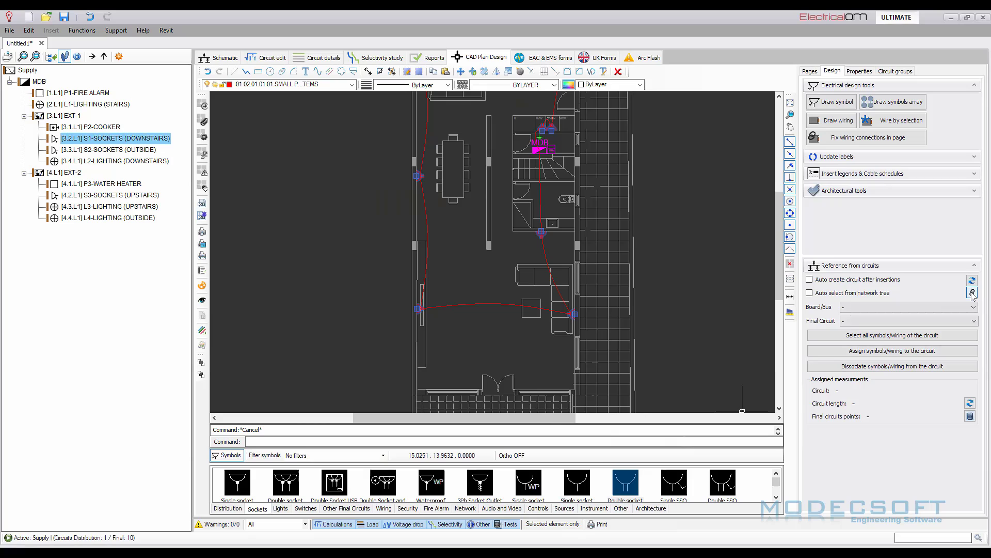
{"action": "left_click", "coordinate": [864, 352]}
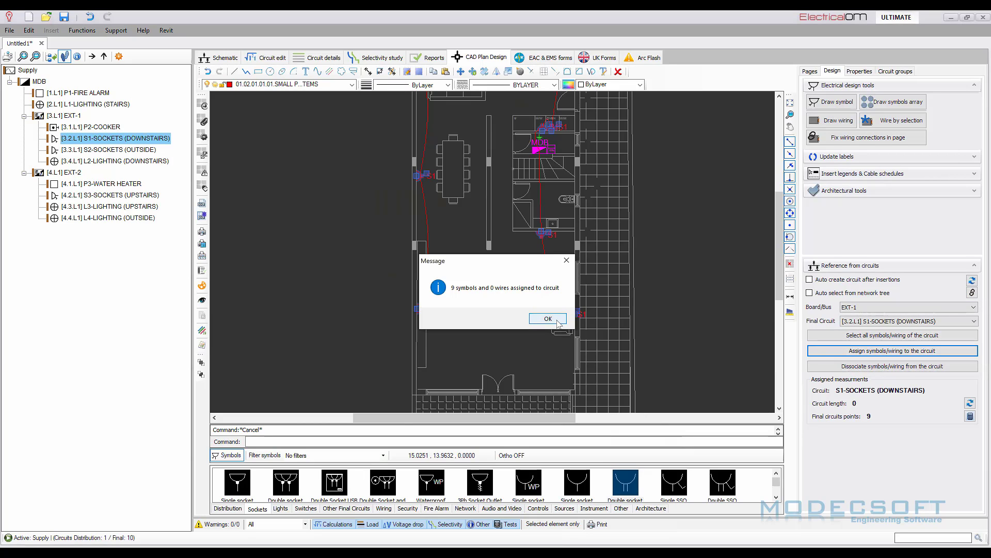
{"action": "left_click", "coordinate": [548, 318]}
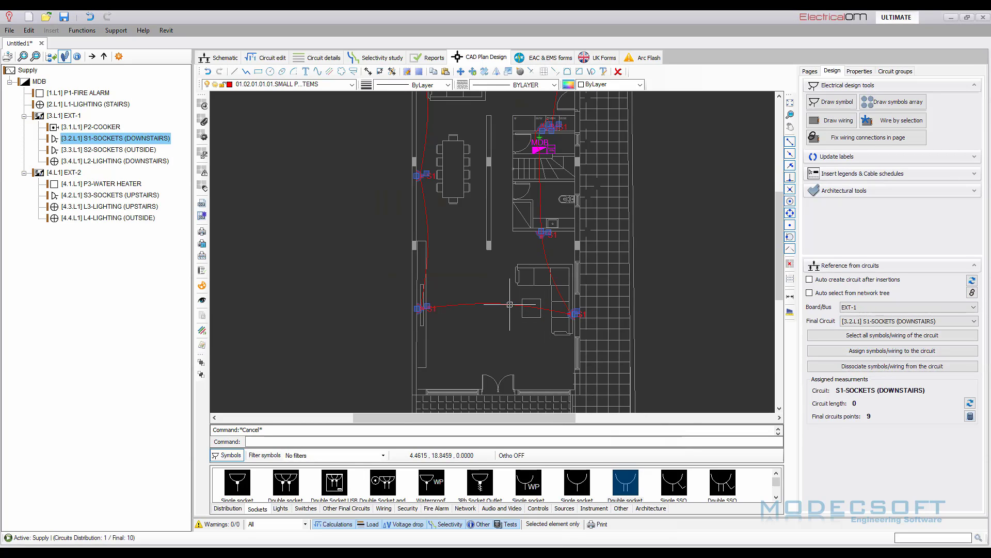
{"action": "right_click", "coordinate": [519, 305]}
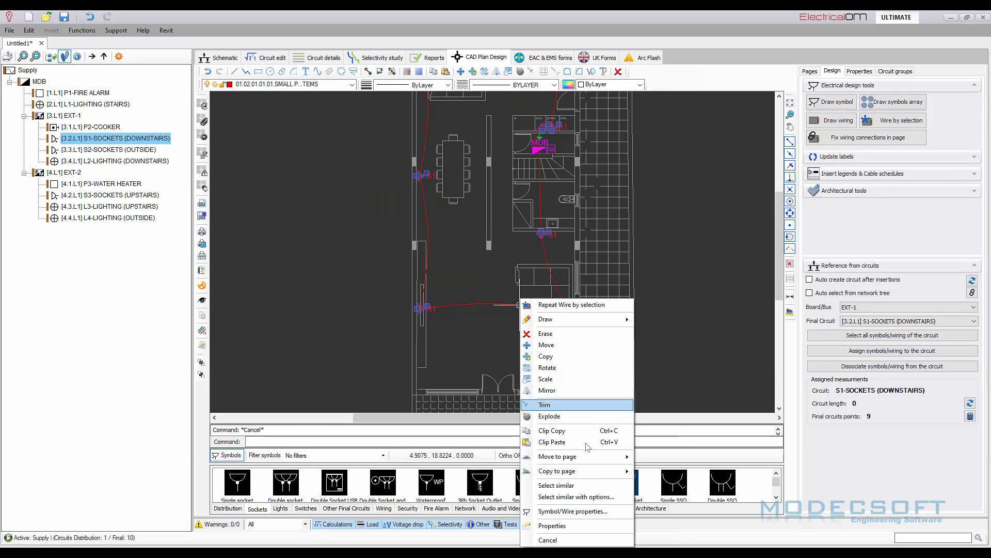
{"action": "left_click", "coordinate": [583, 485]}
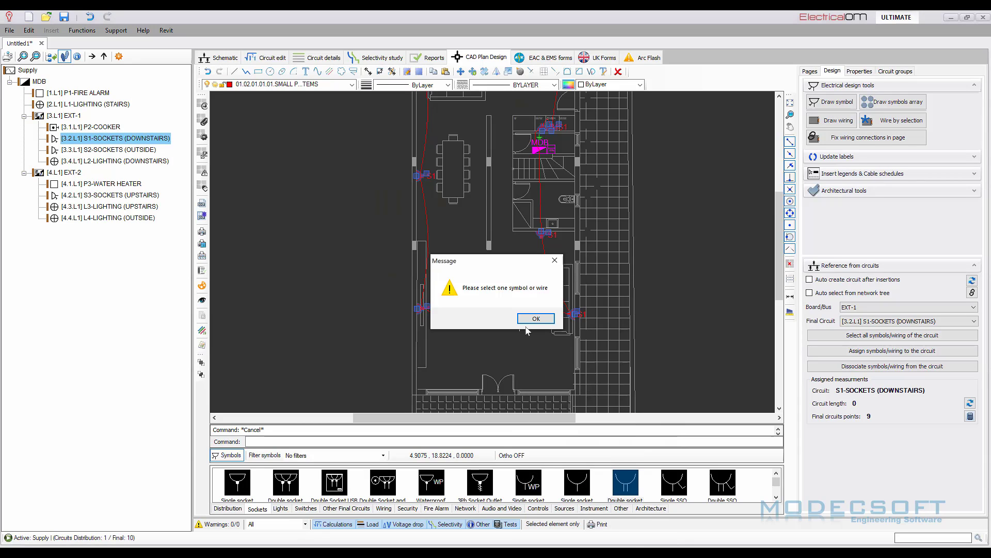
{"action": "key", "text": "Return"}
{"action": "right_click", "coordinate": [512, 299]}
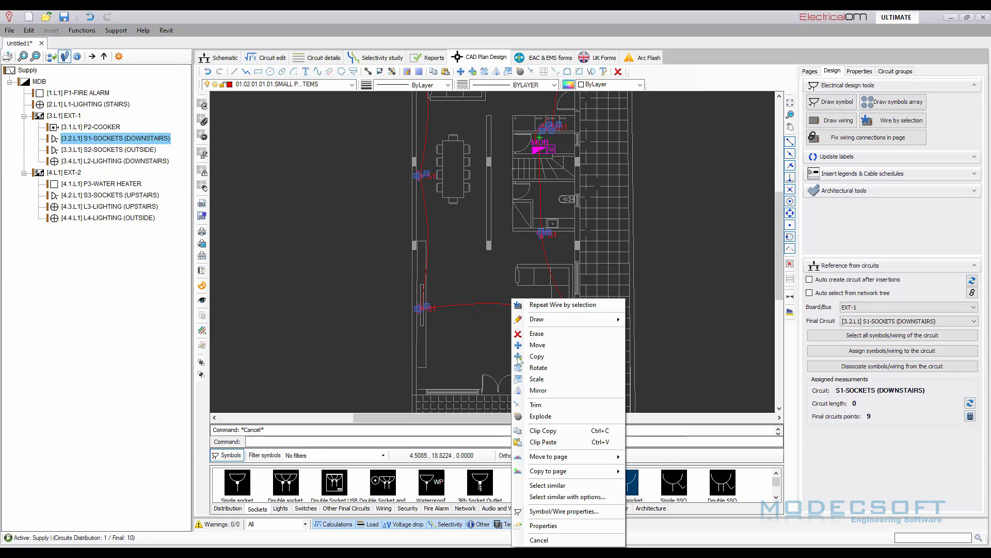
{"action": "left_click", "coordinate": [561, 484]}
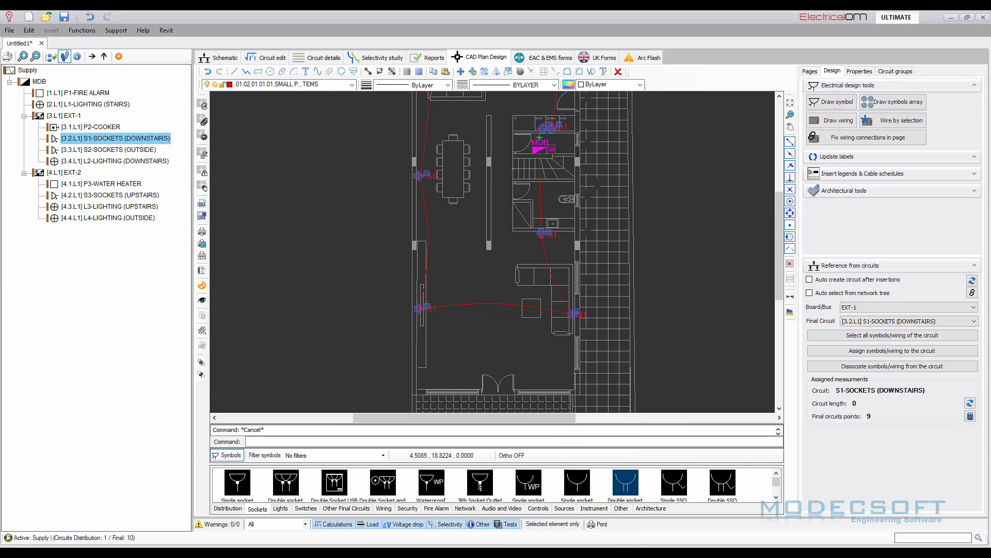
Select the front living room wire and all similar wires, assign them to S1-SOCKETS (DOWNSTAIRS), and transfer the assigned measurements to the circuit.
{"action": "left_click", "coordinate": [540, 310]}
{"action": "right_click", "coordinate": [540, 310]}
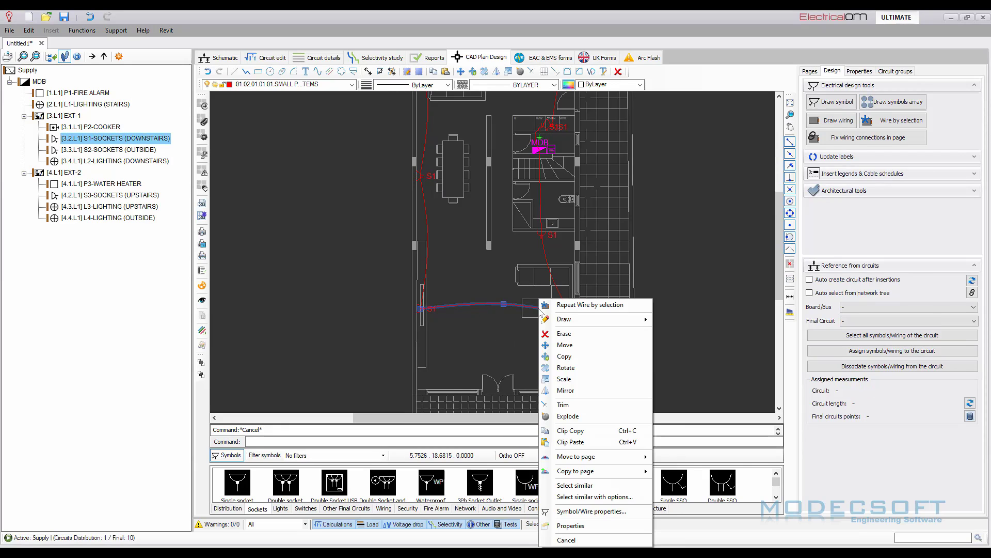
{"action": "left_click", "coordinate": [575, 485]}
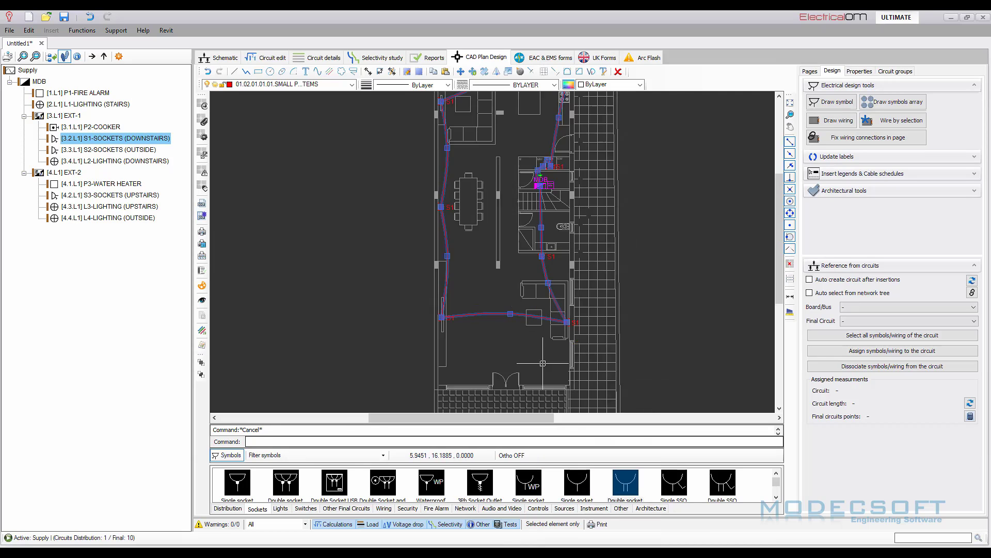
{"action": "left_click", "coordinate": [972, 292]}
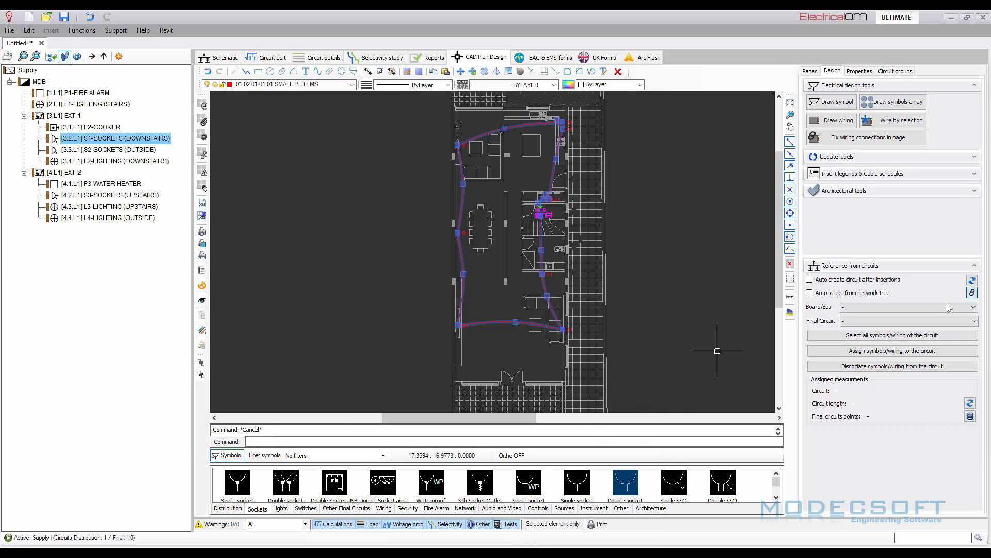
{"action": "left_click", "coordinate": [891, 352]}
{"action": "left_click", "coordinate": [543, 319]}
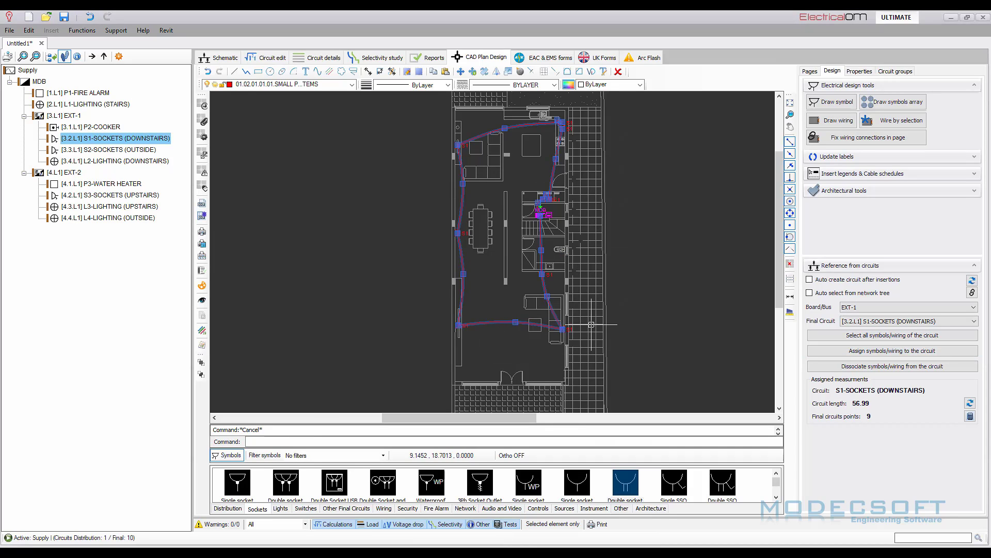
{"action": "left_click", "coordinate": [970, 416]}
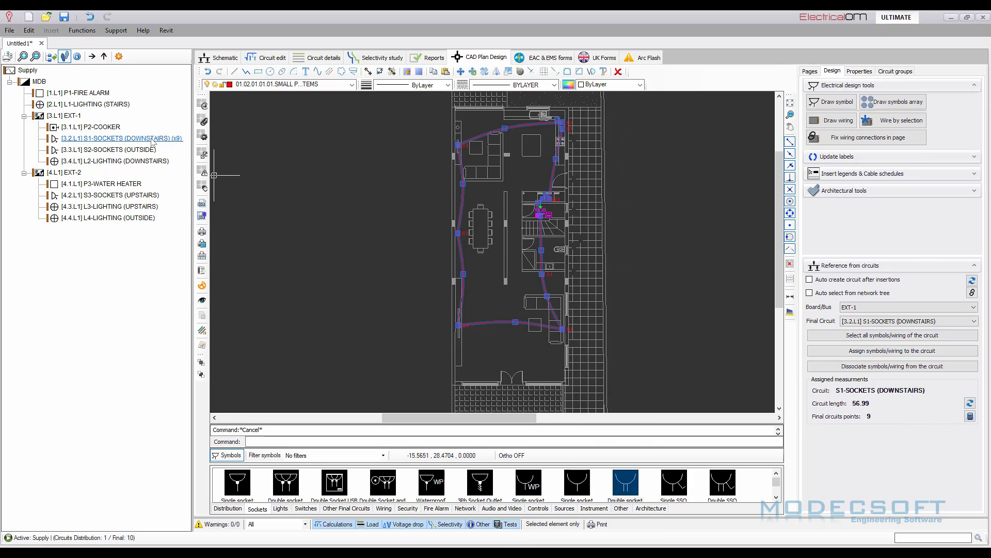
Check the installation points and cable length of S1-SOCKETS (DOWNSTAIRS) in its circuit settings, return to the plan and clear the selection.
{"action": "double_click", "coordinate": [122, 141]}
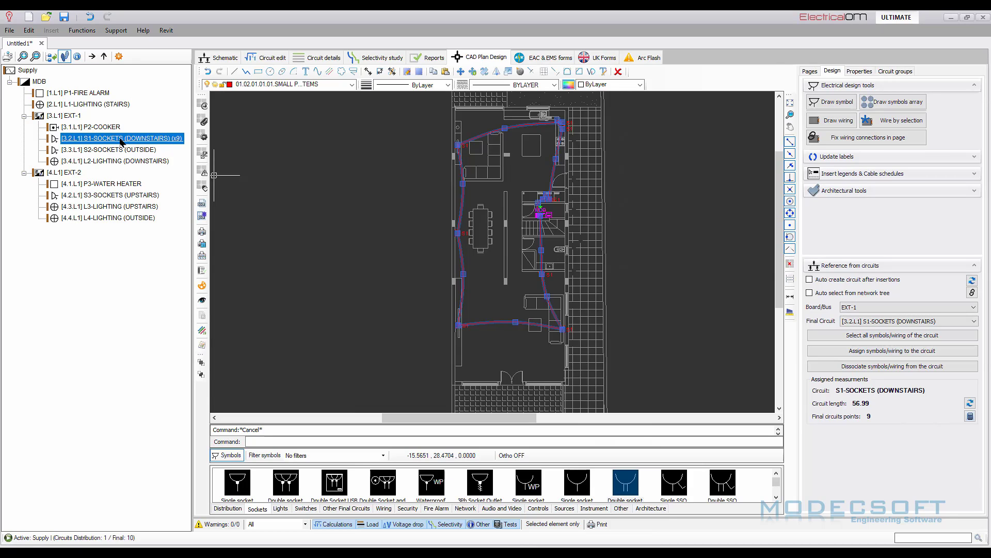
{"action": "left_click", "coordinate": [61, 150]}
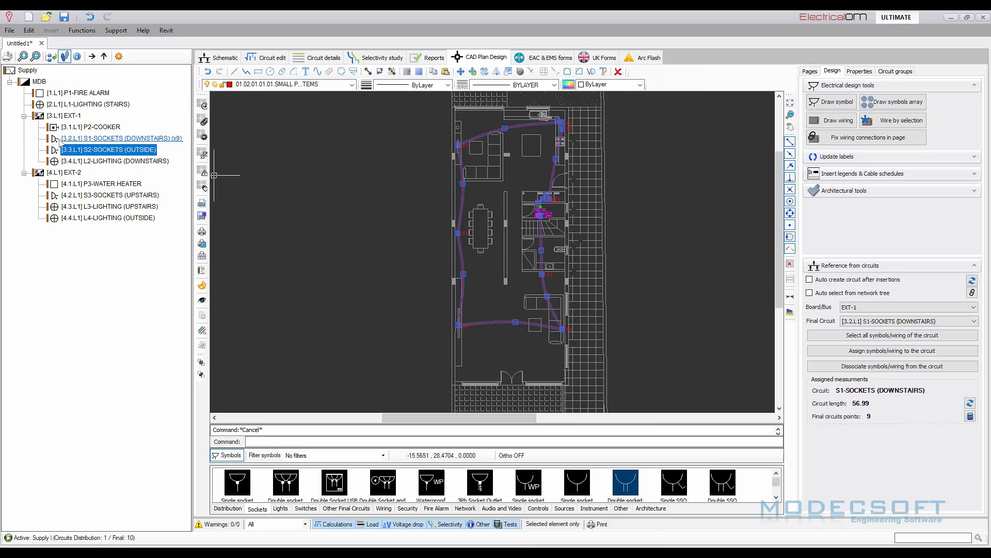
{"action": "double_click", "coordinate": [77, 138]}
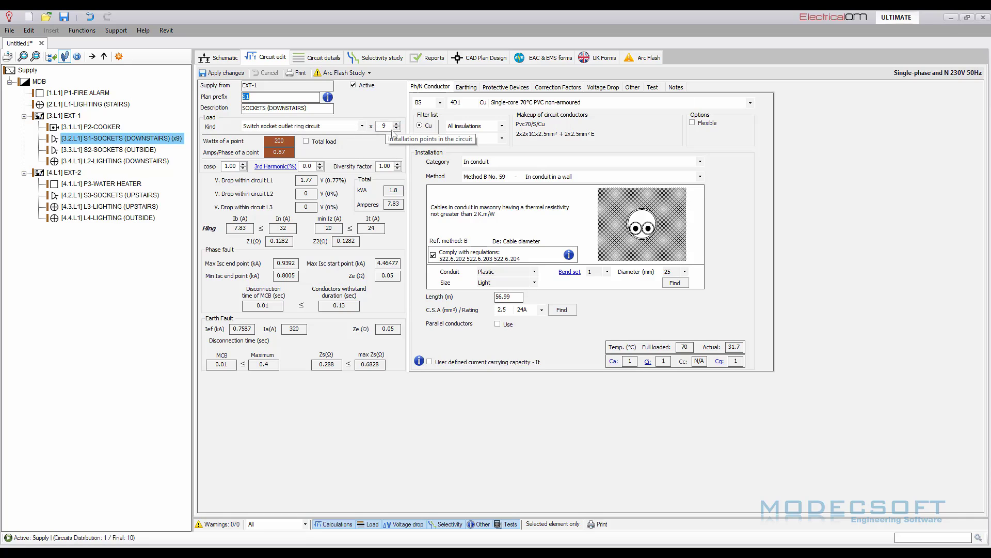
{"action": "left_click", "coordinate": [478, 60]}
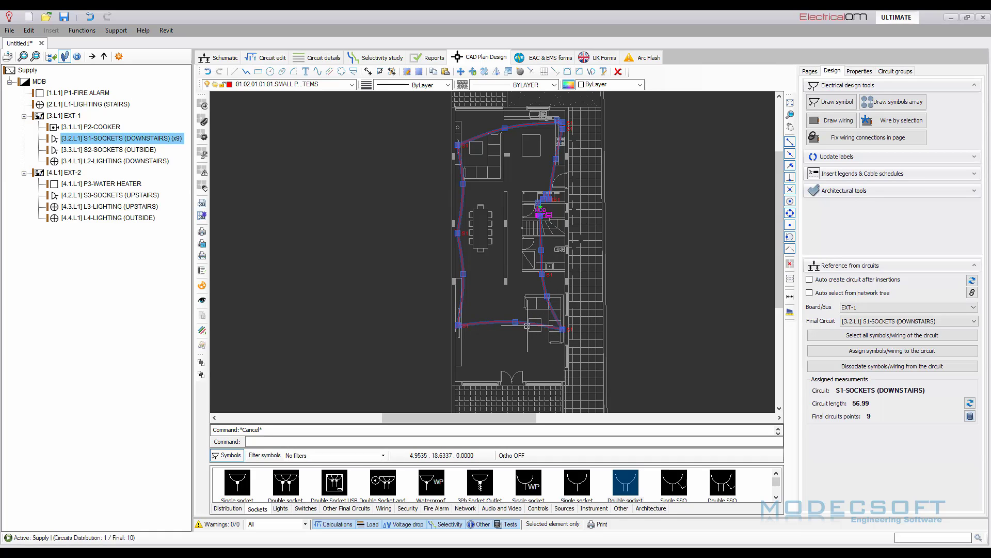
{"action": "scroll", "coordinate": [519, 331], "scroll_direction": "up", "scroll_amount": 1}
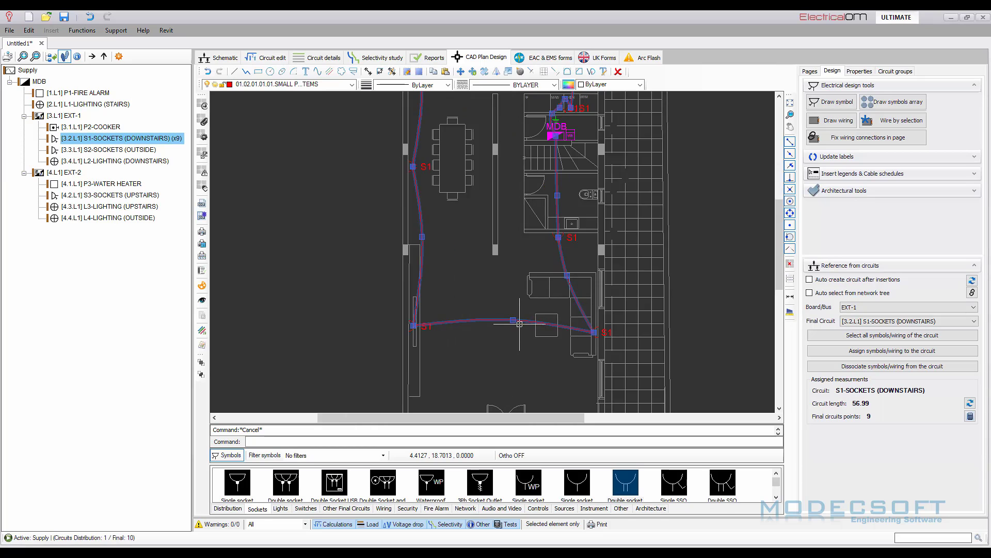
{"action": "scroll", "coordinate": [509, 338], "scroll_direction": "down", "scroll_amount": 1}
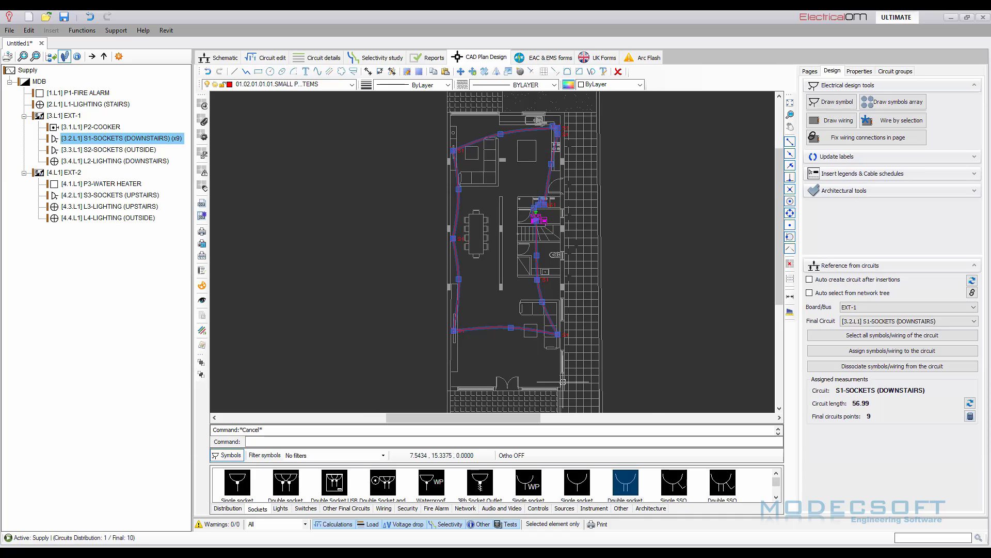
{"action": "key", "text": "Escape"}
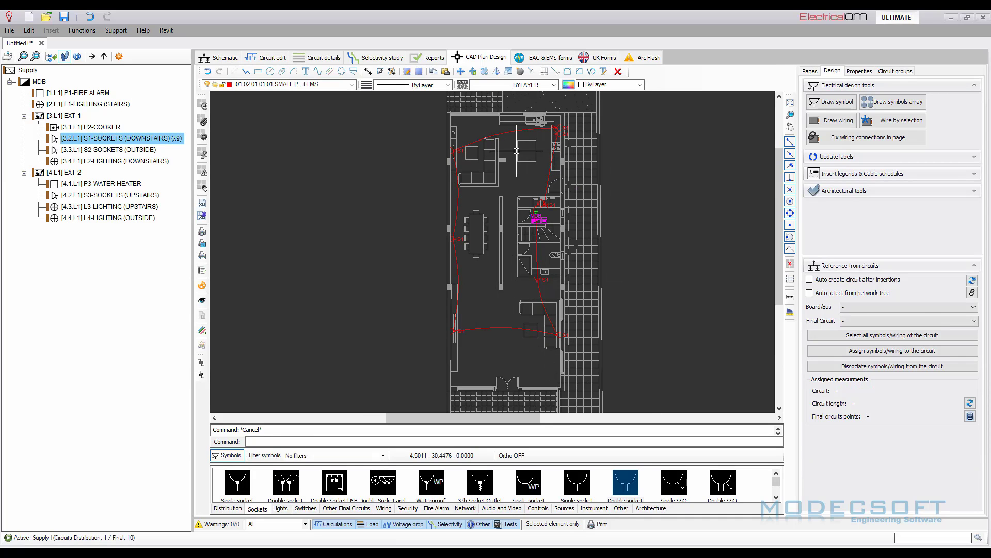
Open the plan in the 3D viewer and examine the MDB, the socket heights and the ring wiring from several angles.
{"action": "left_click", "coordinate": [202, 300]}
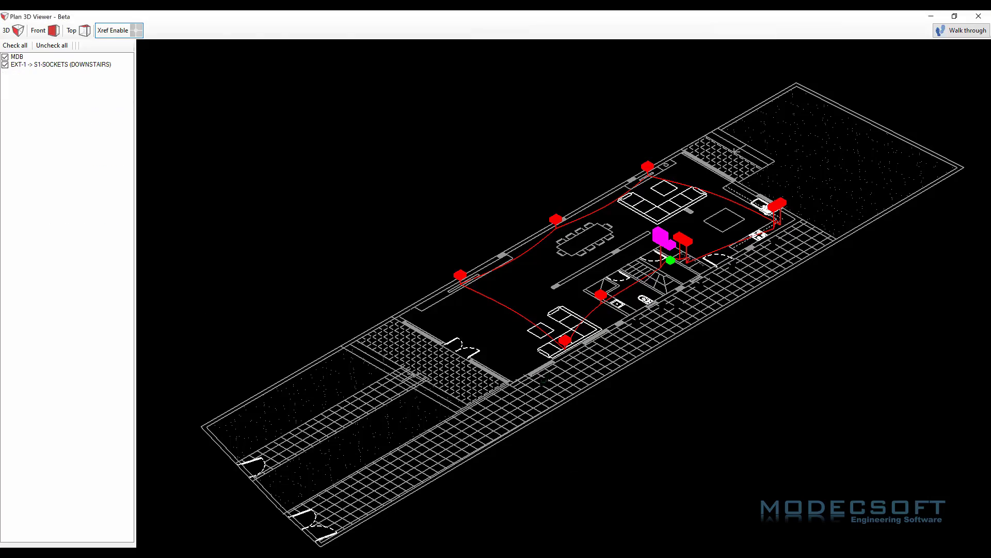
{"action": "middle_click_drag", "start_coordinate": [544, 381], "coordinate": [677, 342]}
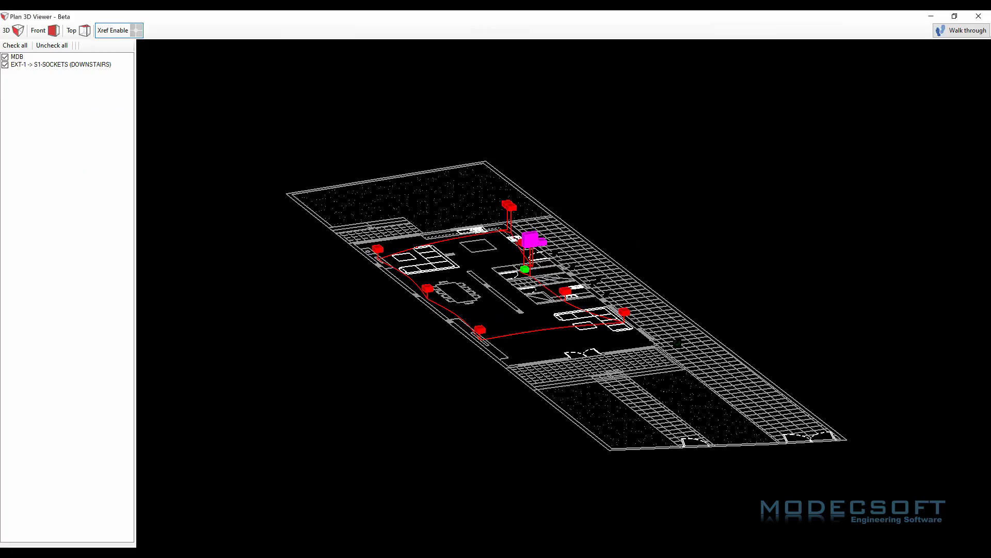
{"action": "scroll", "coordinate": [484, 296], "scroll_direction": "up", "scroll_amount": 3}
{"action": "middle_click_drag", "start_coordinate": [465, 293], "coordinate": [621, 302]}
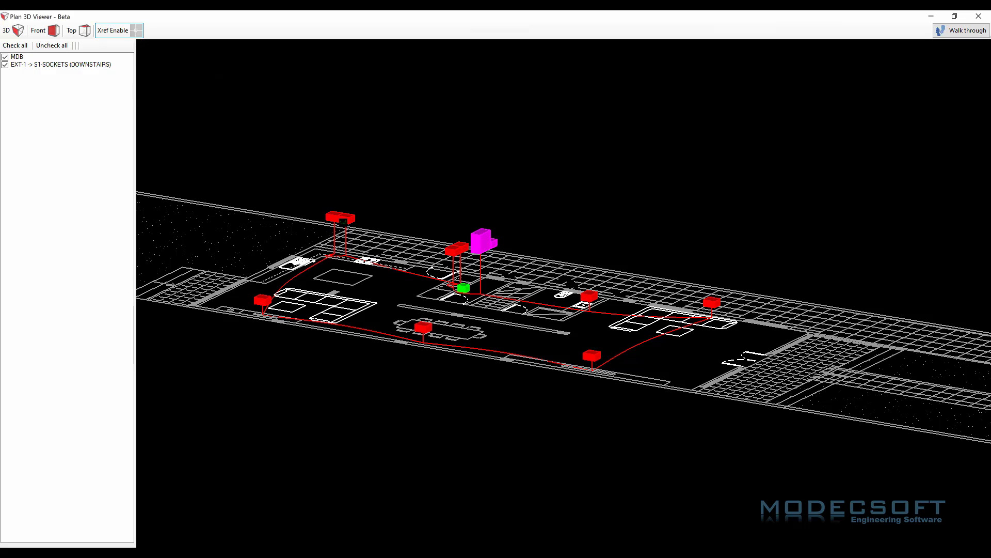
{"action": "middle_click_drag", "start_coordinate": [504, 392], "coordinate": [414, 394]}
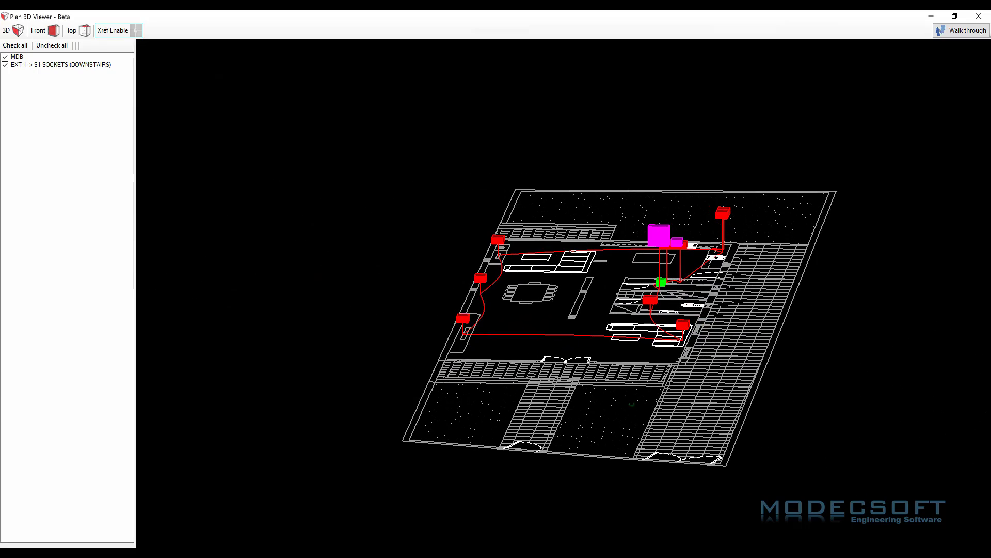
Examine the ground floor socket ring and the MDB from above in the 3D viewer, and return to the plan.
{"action": "middle_click_drag", "start_coordinate": [632, 404], "coordinate": [648, 436]}
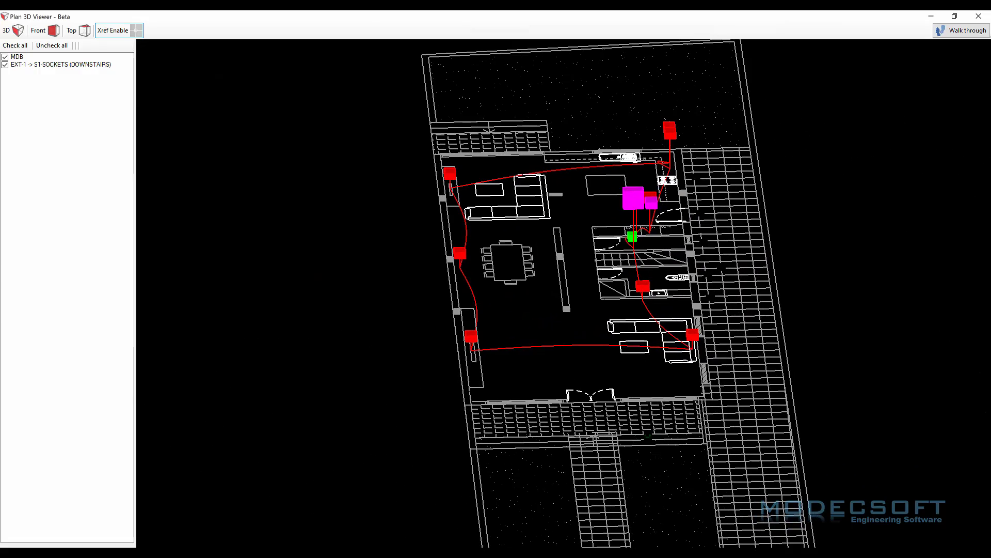
{"action": "middle_click_drag", "start_coordinate": [720, 425], "coordinate": [706, 424]}
{"action": "scroll", "coordinate": [707, 424], "scroll_direction": "down", "scroll_amount": 3}
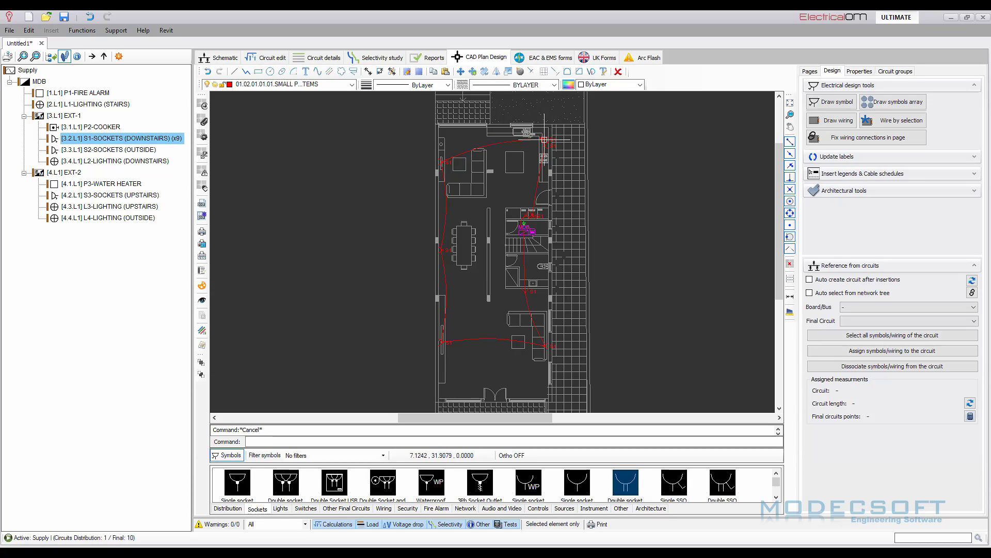
Select the rear living room wire and all similar wires with the Same Circuit option, set Print to No, and clear the selection.
{"action": "scroll", "coordinate": [565, 157], "scroll_direction": "up", "scroll_amount": 2}
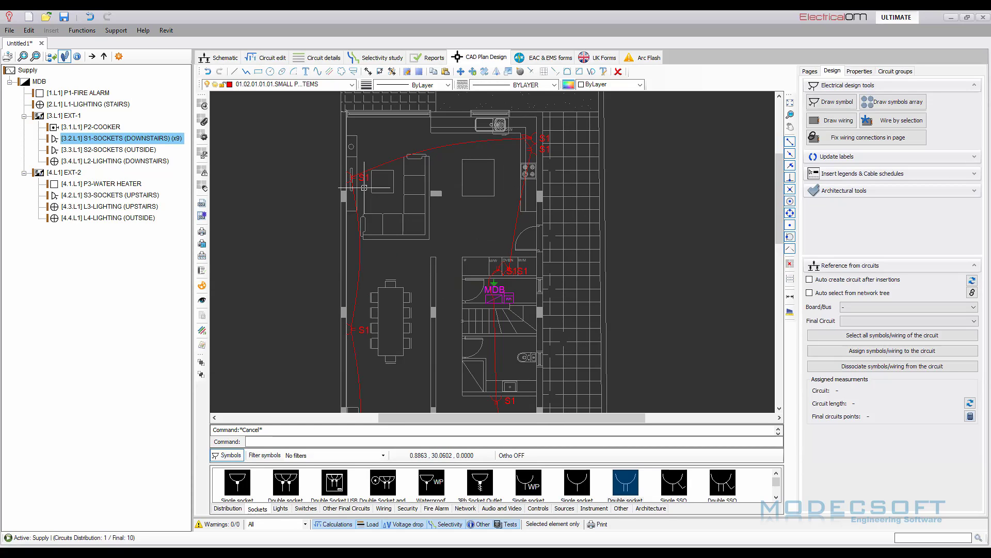
{"action": "left_click", "coordinate": [447, 147]}
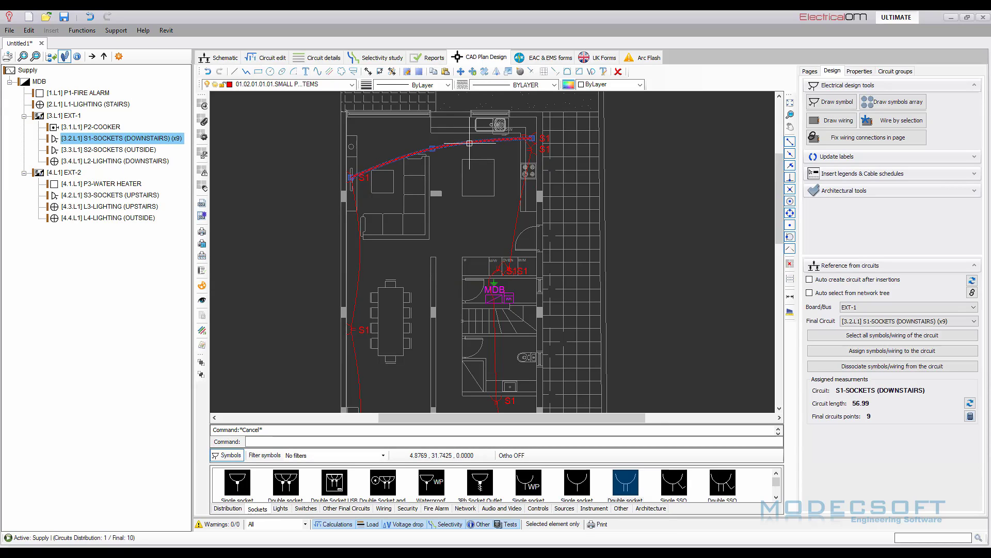
{"action": "right_click", "coordinate": [470, 143]}
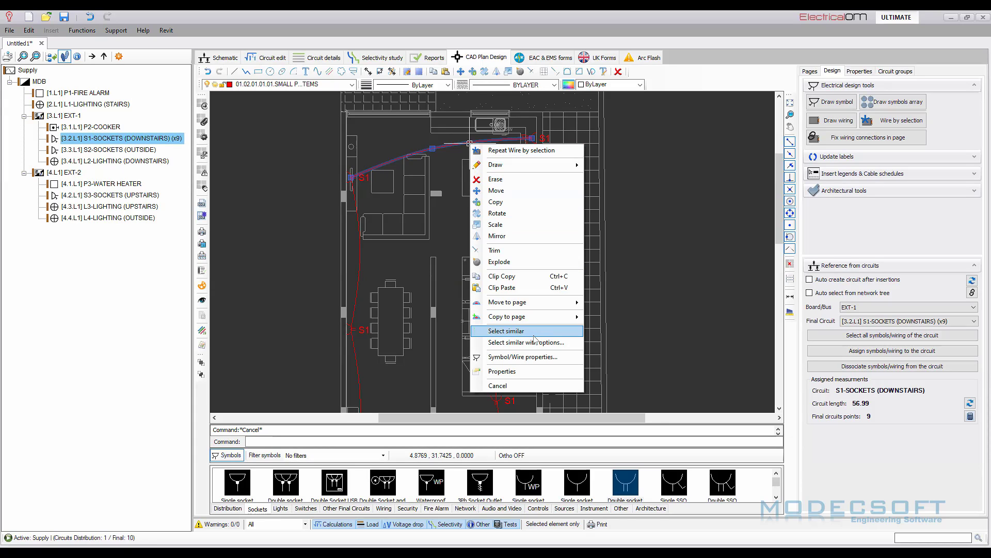
{"action": "left_click", "coordinate": [551, 348]}
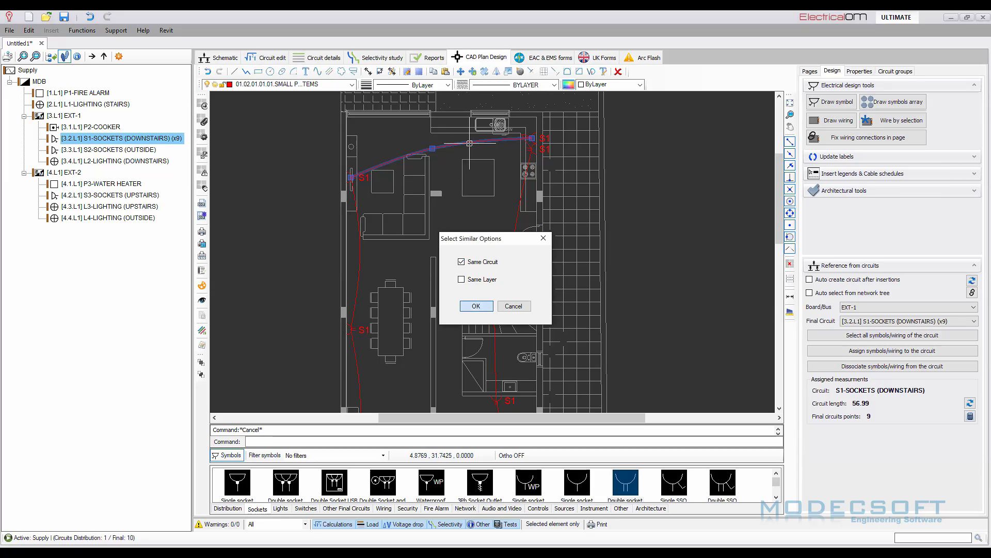
{"action": "left_click", "coordinate": [476, 306]}
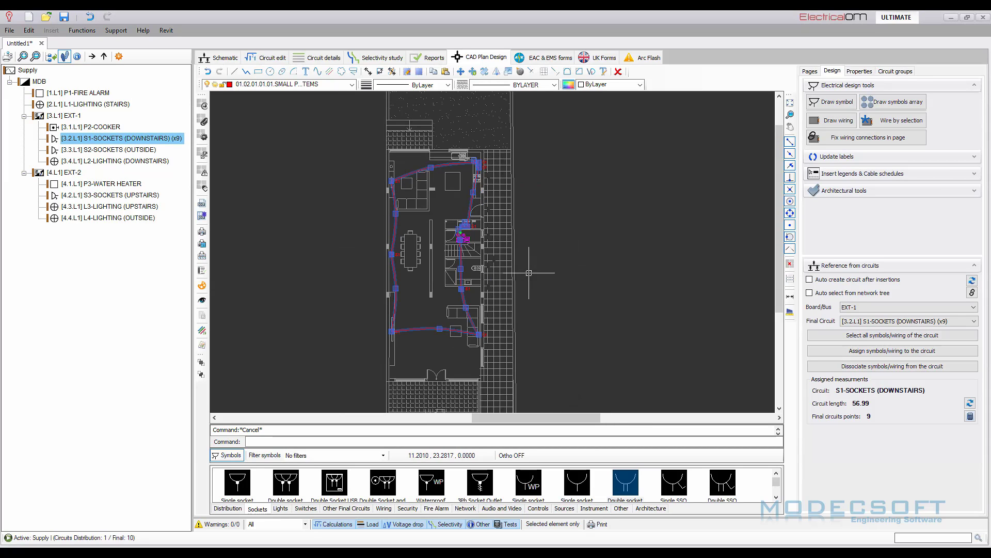
{"action": "left_click", "coordinate": [859, 71]}
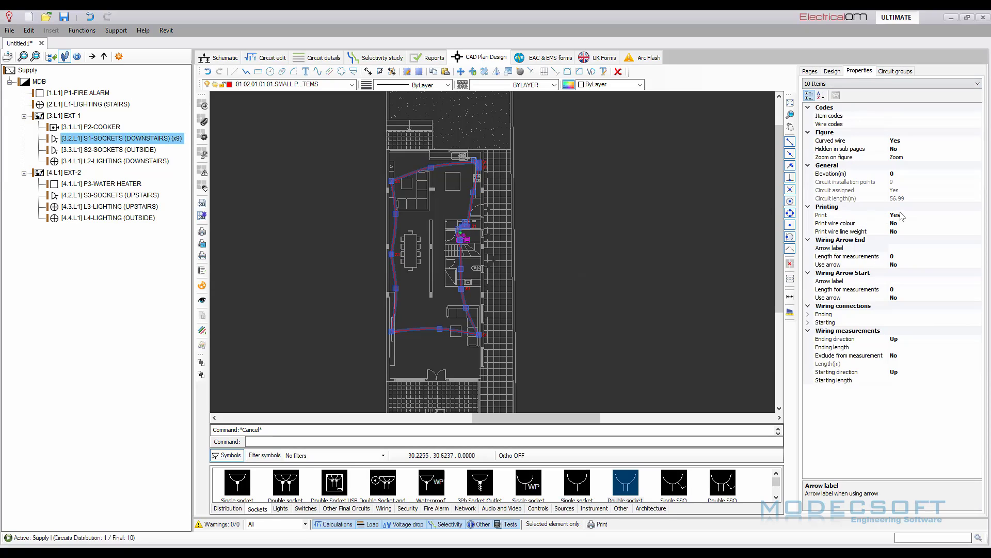
{"action": "double_click", "coordinate": [920, 215]}
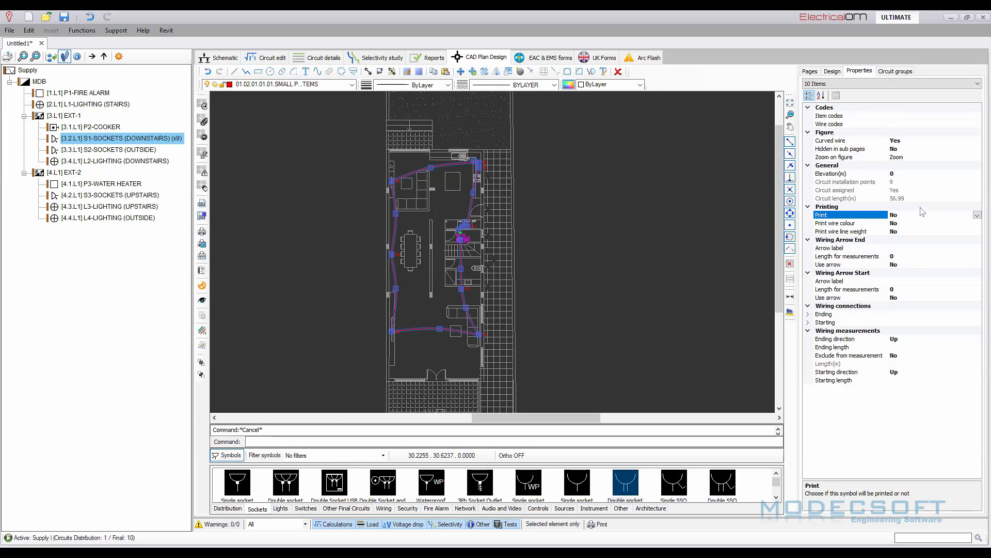
{"action": "key", "text": "Escape"}
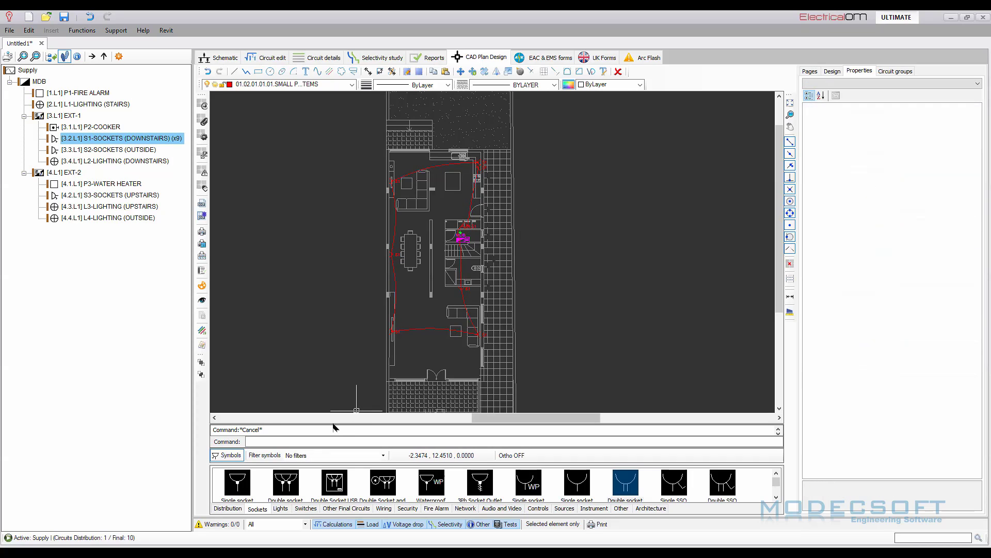
Filter the plan's symbols to Printed only.
{"action": "left_click", "coordinate": [332, 456]}
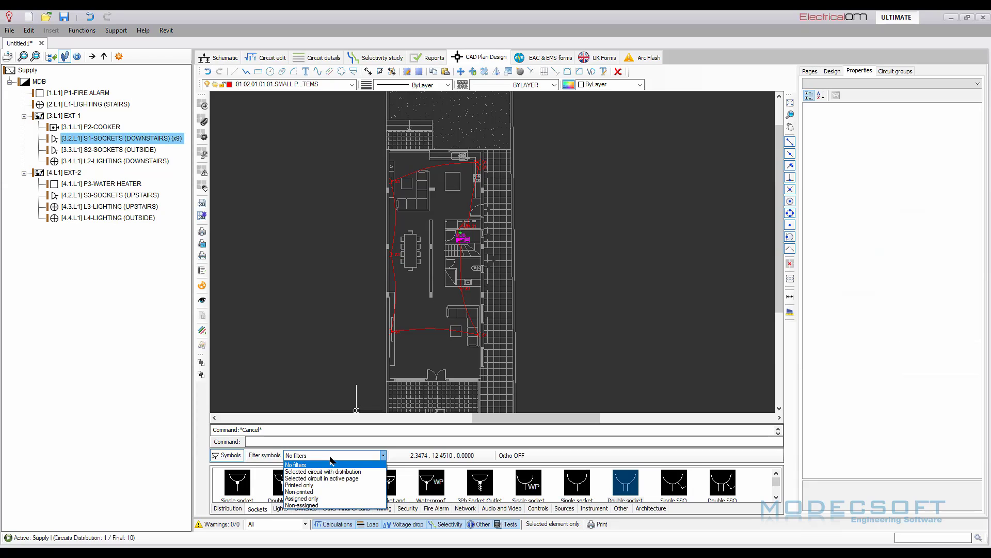
{"action": "left_click", "coordinate": [324, 485]}
{"action": "left_click", "coordinate": [333, 456]}
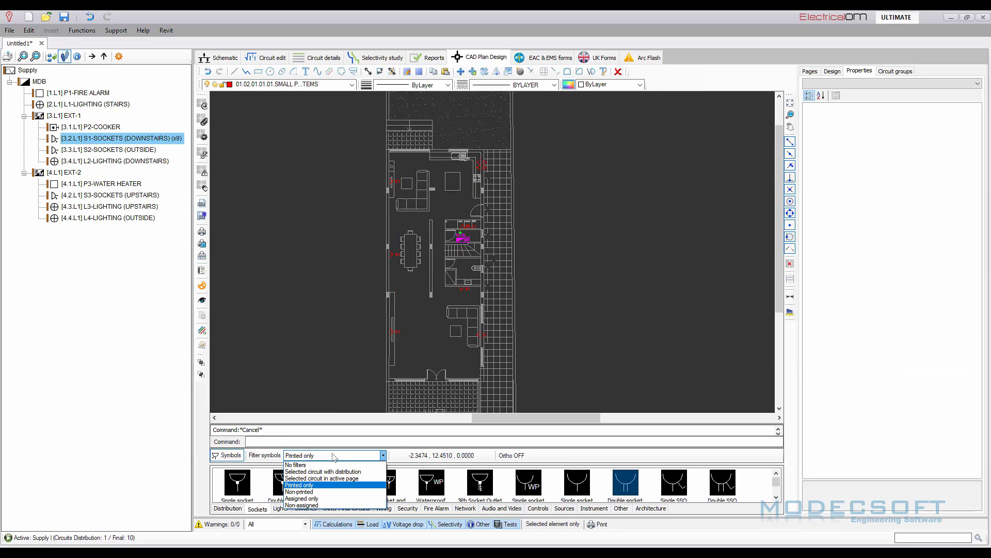
{"action": "left_click", "coordinate": [333, 485]}
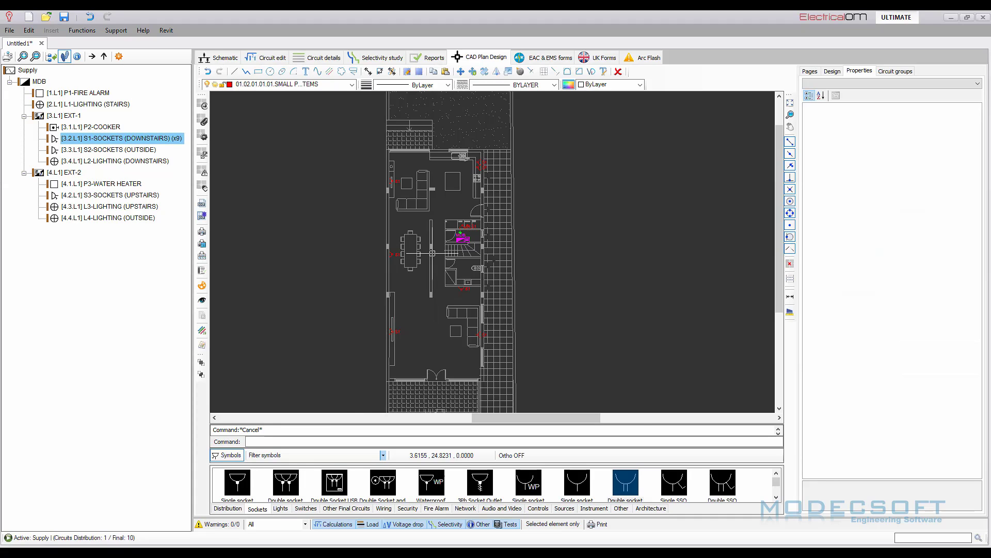
Select the rear living room double socket and all similar symbols on the same circuit, and colour them blue (0,0,255).
{"action": "scroll", "coordinate": [449, 210], "scroll_direction": "up", "scroll_amount": 1}
{"action": "scroll", "coordinate": [452, 213], "scroll_direction": "up", "scroll_amount": 1}
{"action": "scroll", "coordinate": [474, 168], "scroll_direction": "up", "scroll_amount": 1}
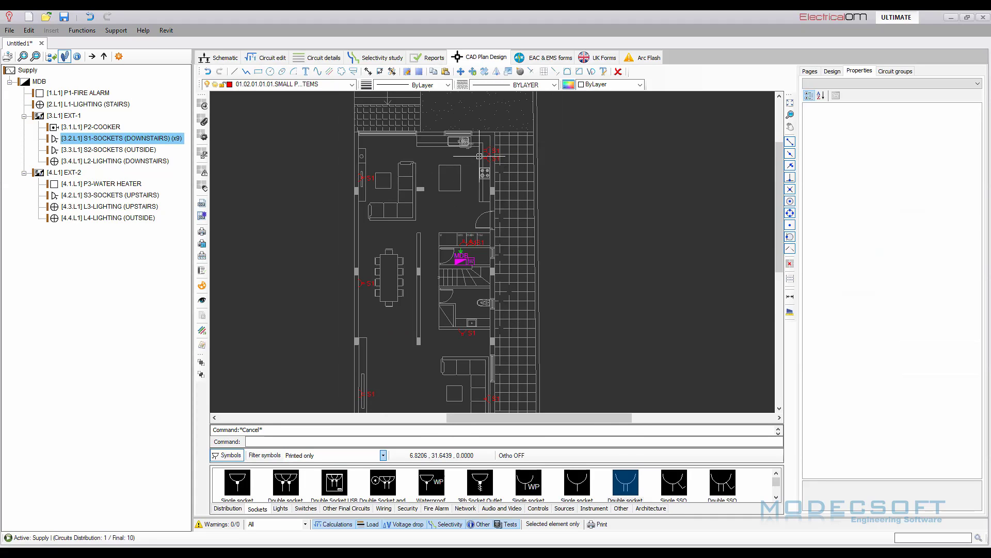
{"action": "scroll", "coordinate": [380, 185], "scroll_direction": "up", "scroll_amount": 1}
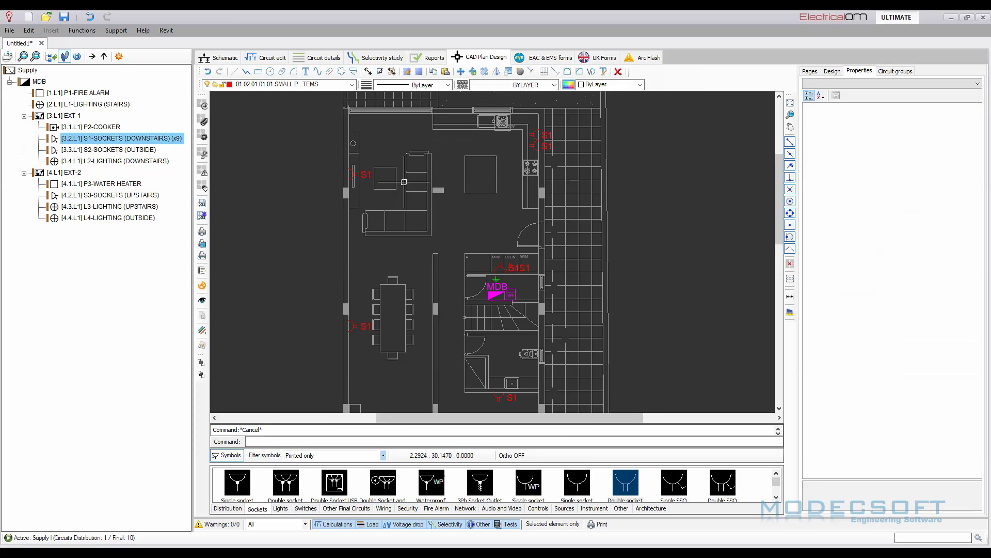
{"action": "left_click", "coordinate": [354, 171]}
{"action": "right_click", "coordinate": [355, 172]}
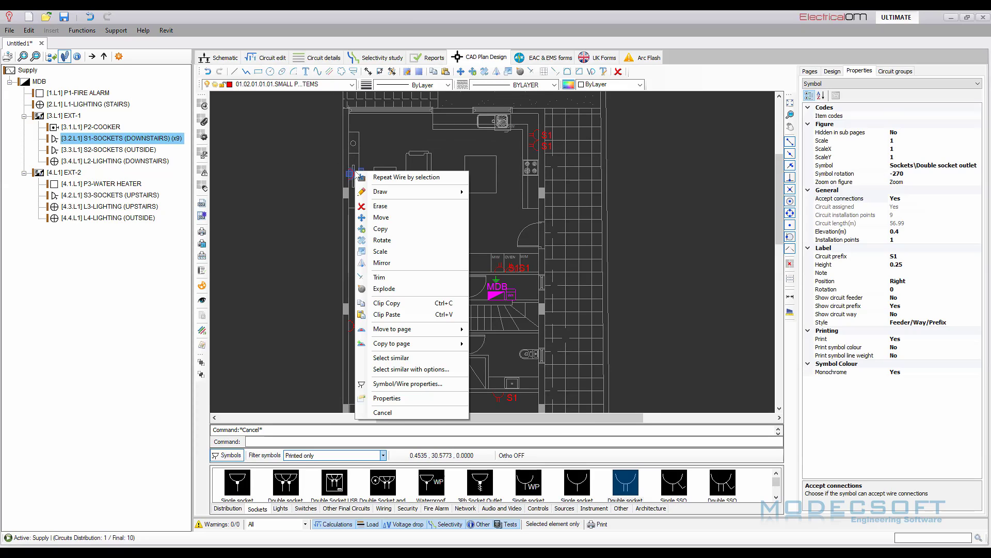
{"action": "left_click", "coordinate": [437, 369]}
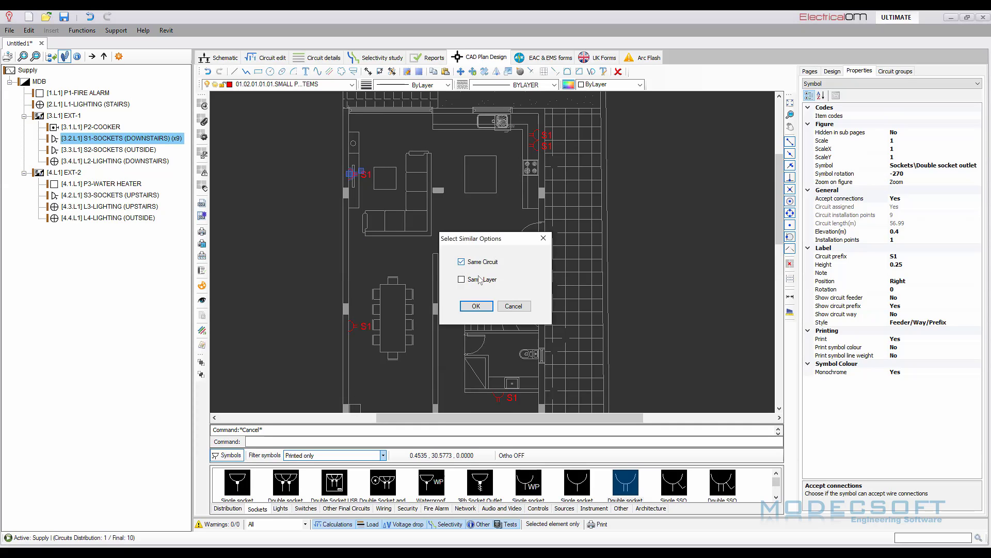
{"action": "left_click", "coordinate": [476, 305]}
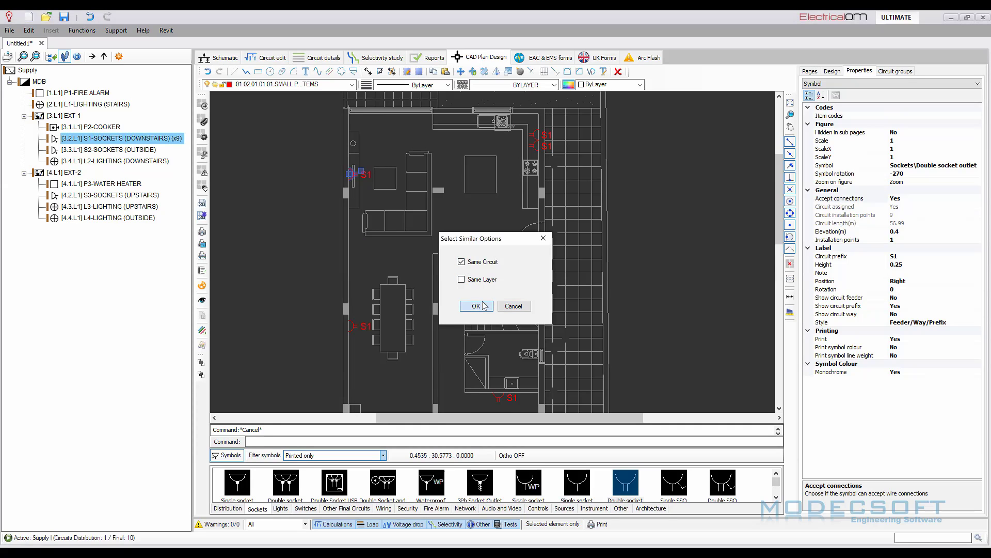
{"action": "left_click", "coordinate": [624, 86]}
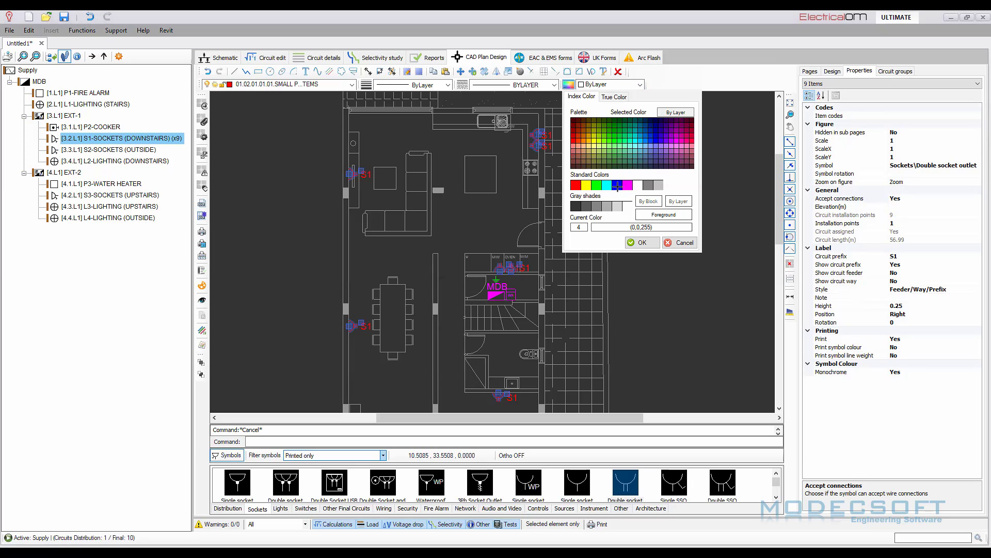
{"action": "left_click", "coordinate": [642, 243]}
{"action": "scroll", "coordinate": [436, 191], "scroll_direction": "down", "scroll_amount": 2}
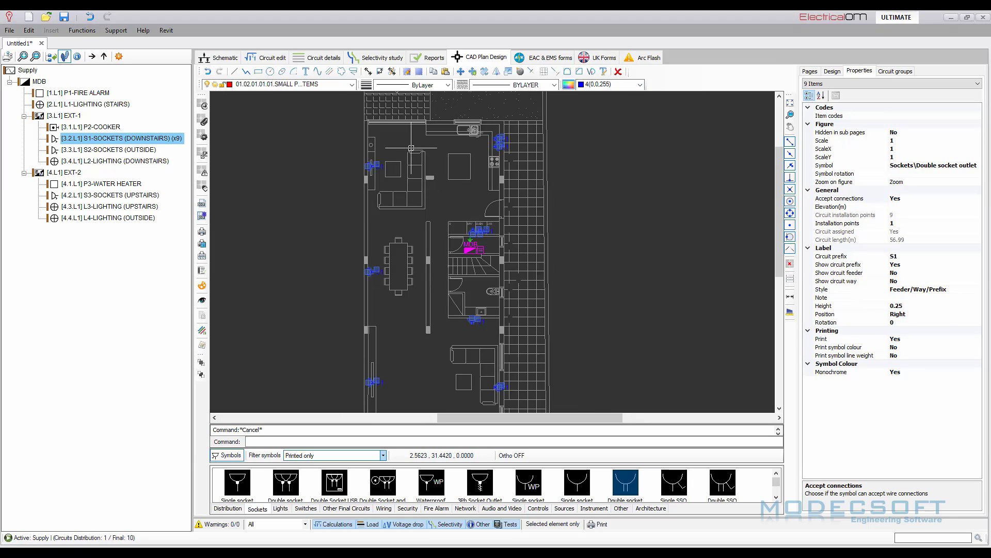
{"action": "key", "text": "Escape"}
Move the S1 labels of the two double sockets at the microwave and oven to just above their symbols.
{"action": "scroll", "coordinate": [486, 222], "scroll_direction": "up", "scroll_amount": 8}
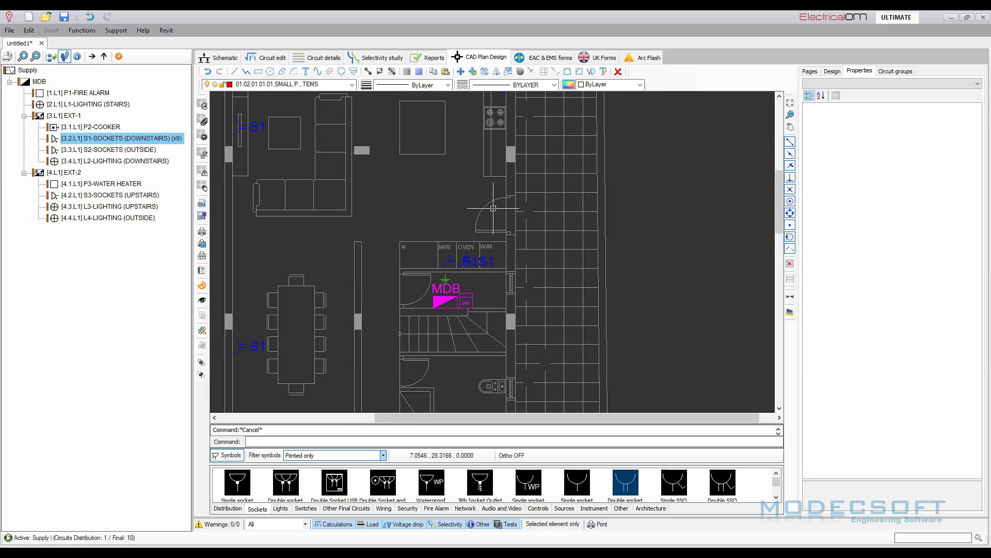
{"action": "left_click", "coordinate": [426, 293]}
{"action": "left_click_drag", "start_coordinate": [426, 293], "coordinate": [353, 238]}
{"action": "left_click_drag", "start_coordinate": [497, 295], "coordinate": [420, 276]}
{"action": "scroll", "coordinate": [420, 277], "scroll_direction": "down", "scroll_amount": 1}
{"action": "scroll", "coordinate": [420, 277], "scroll_direction": "down", "scroll_amount": 5}
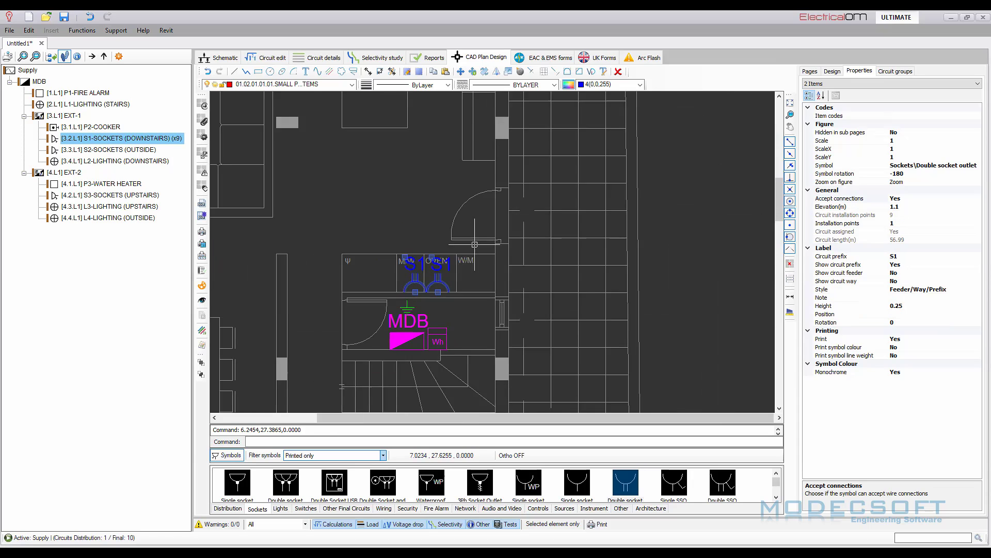
Move the S1 labels of the two kitchen sockets near the hob to the inner side of the wall, and clear the selection.
{"action": "scroll", "coordinate": [505, 146], "scroll_direction": "up", "scroll_amount": 5}
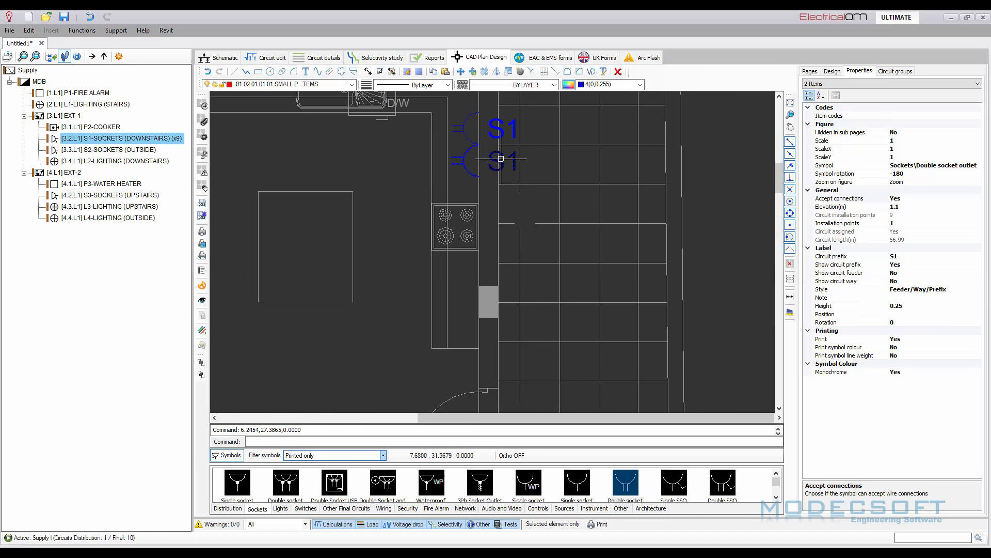
{"action": "left_click", "coordinate": [503, 161]}
{"action": "left_click", "coordinate": [488, 150]}
{"action": "left_click", "coordinate": [421, 159]}
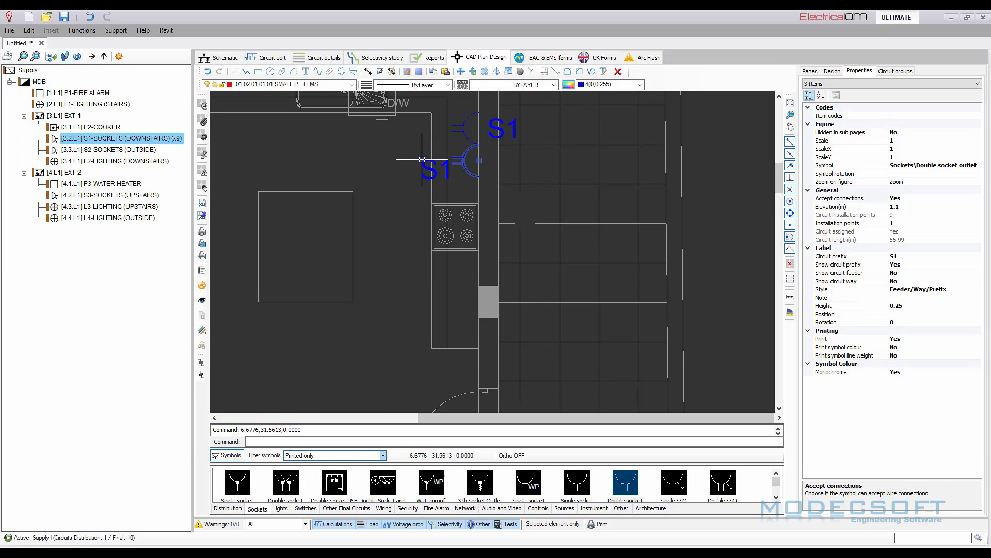
{"action": "left_click", "coordinate": [494, 127]}
{"action": "left_click", "coordinate": [489, 119]}
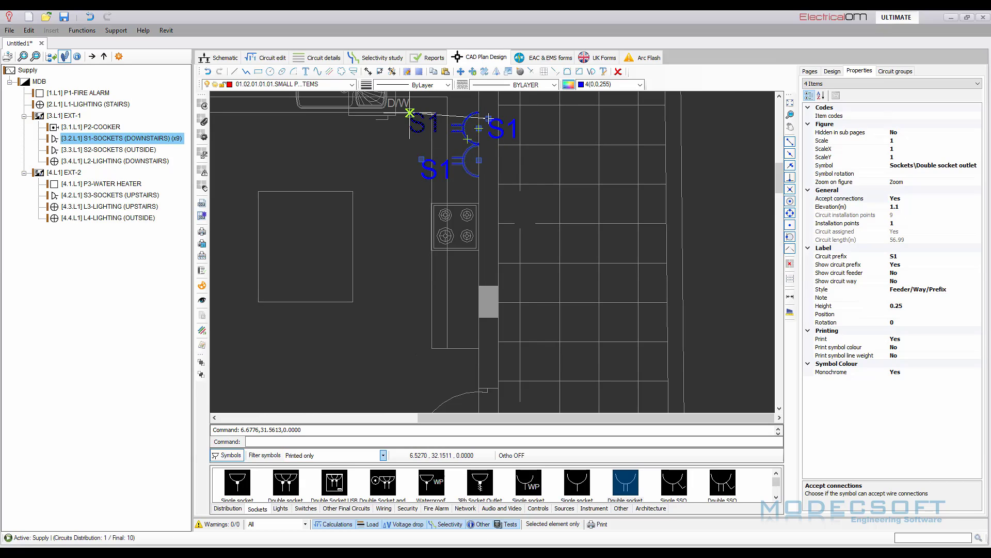
{"action": "left_click", "coordinate": [419, 116]}
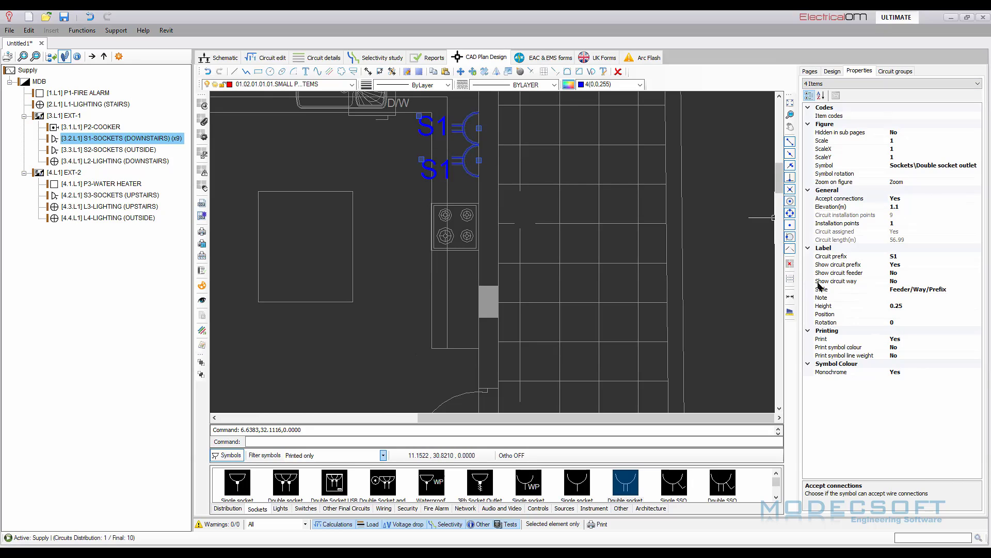
{"action": "scroll", "coordinate": [576, 201], "scroll_direction": "down", "scroll_amount": 4}
{"action": "scroll", "coordinate": [575, 202], "scroll_direction": "down", "scroll_amount": 2}
{"action": "middle_click_drag", "start_coordinate": [581, 345], "coordinate": [544, 245]}
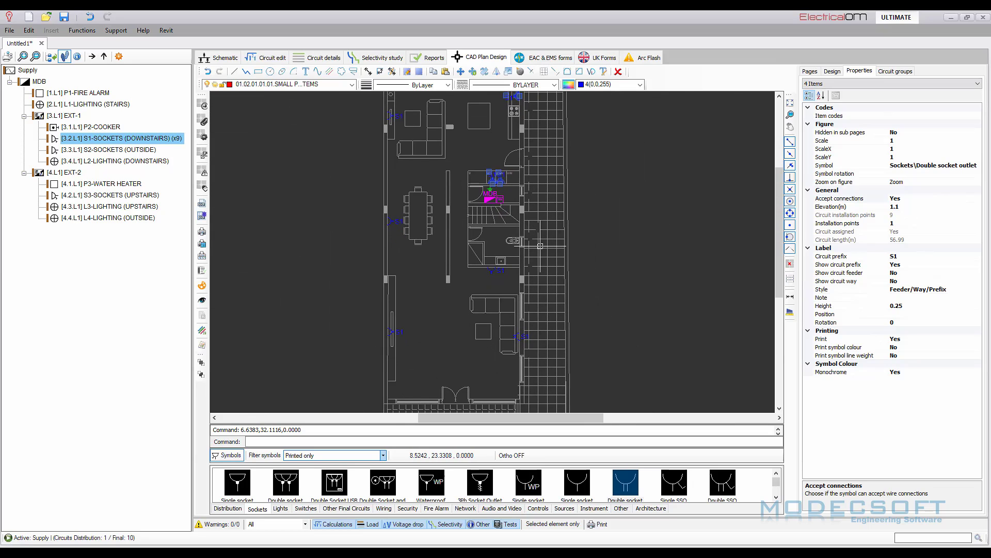
{"action": "key", "text": "Escape"}
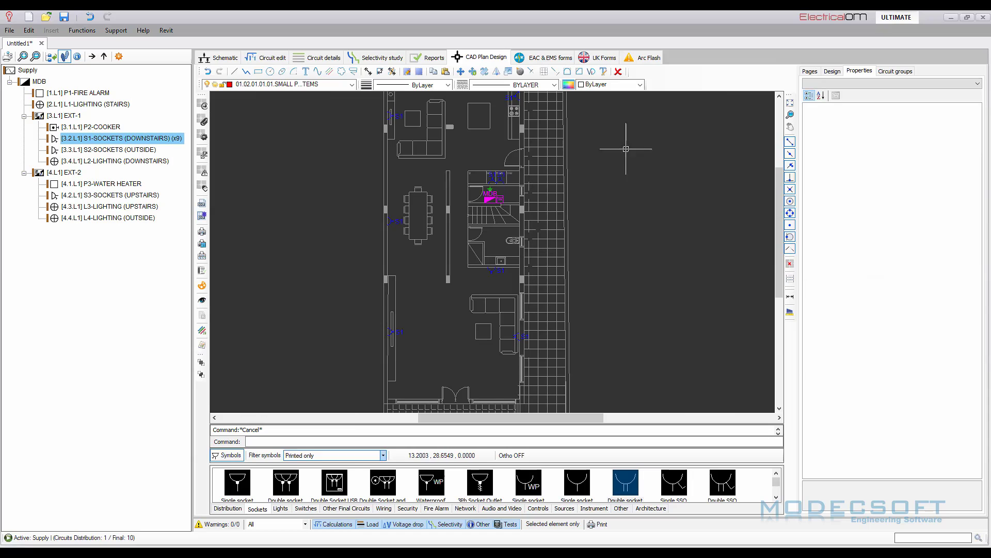
Enlarge the symbol library area and show the Fire Alarm symbols as far as Fire Alarm Panel.
{"action": "scroll", "coordinate": [491, 180], "scroll_direction": "up", "scroll_amount": 2}
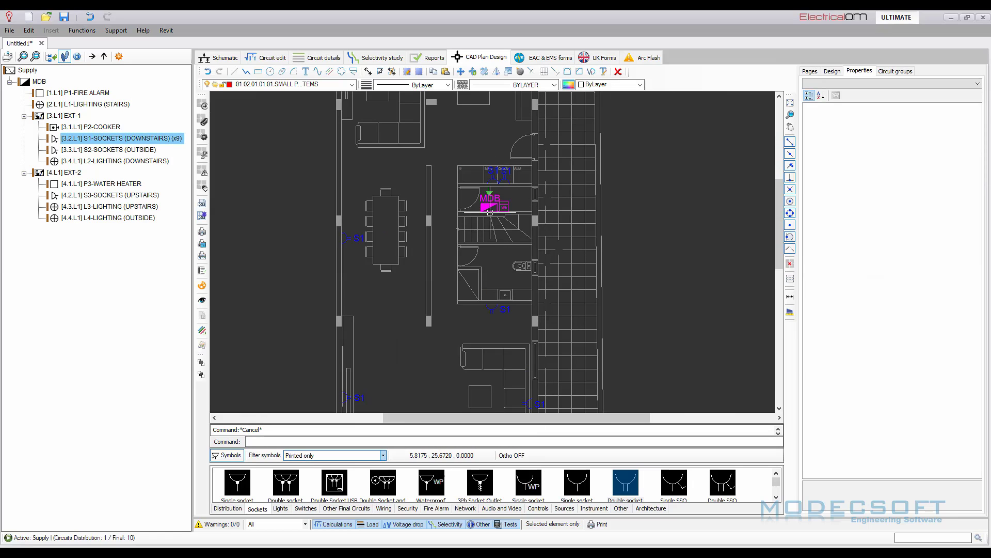
{"action": "left_click_drag", "start_coordinate": [544, 464], "coordinate": [540, 410]}
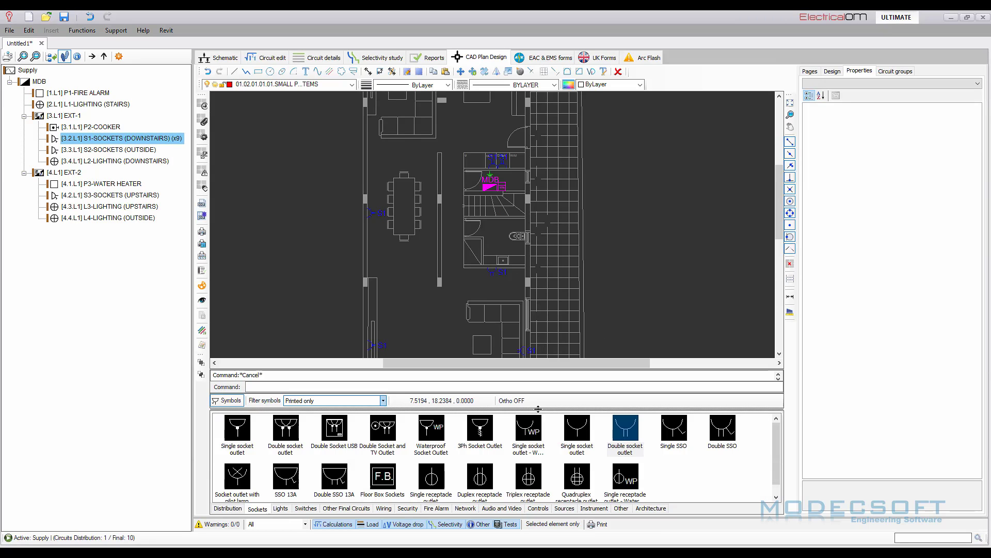
{"action": "left_click", "coordinate": [437, 508]}
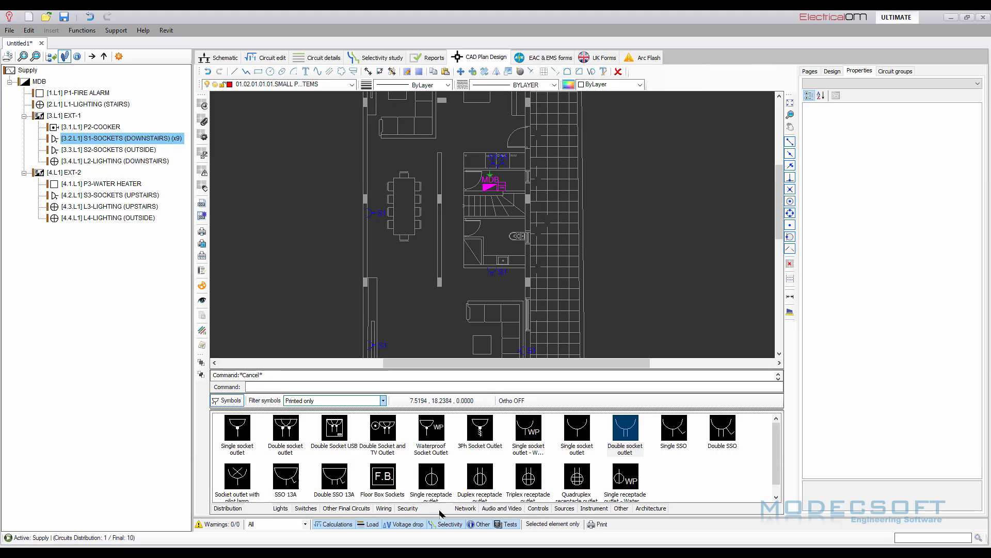
{"action": "left_click_drag", "start_coordinate": [564, 410], "coordinate": [561, 392]}
{"action": "scroll", "coordinate": [296, 448], "scroll_direction": "down", "scroll_amount": 5}
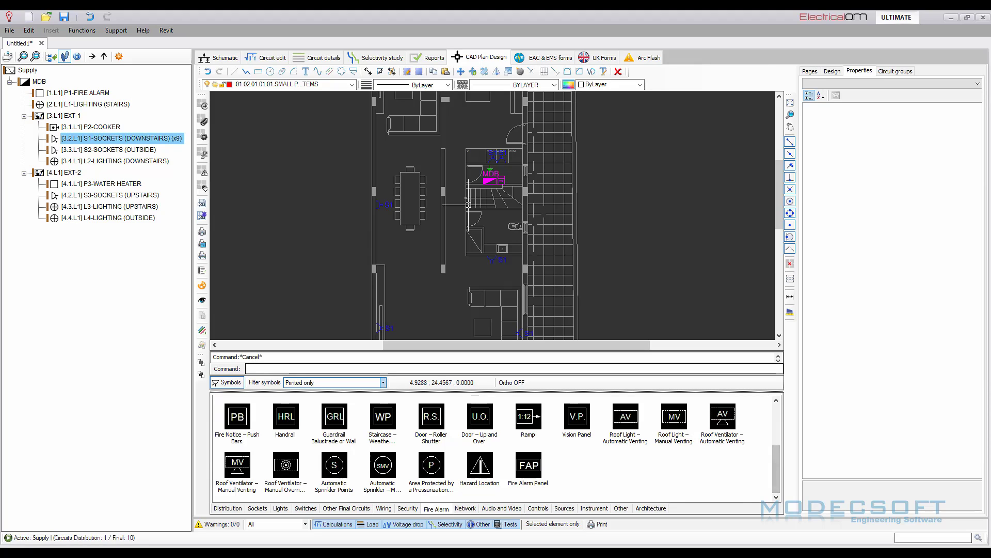
Draw a rectangle over the MDB distribution board symbol, from its upper-left to its lower-right corner.
{"action": "scroll", "coordinate": [468, 205], "scroll_direction": "up", "scroll_amount": 1}
{"action": "scroll", "coordinate": [468, 182], "scroll_direction": "up", "scroll_amount": 2}
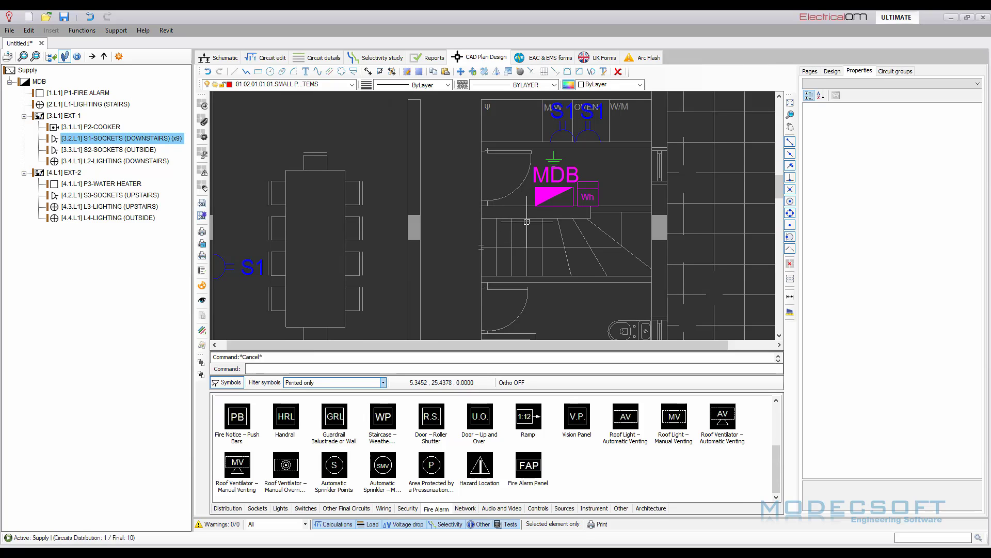
{"action": "left_click", "coordinate": [258, 72]}
{"action": "scroll", "coordinate": [517, 185], "scroll_direction": "up", "scroll_amount": 4}
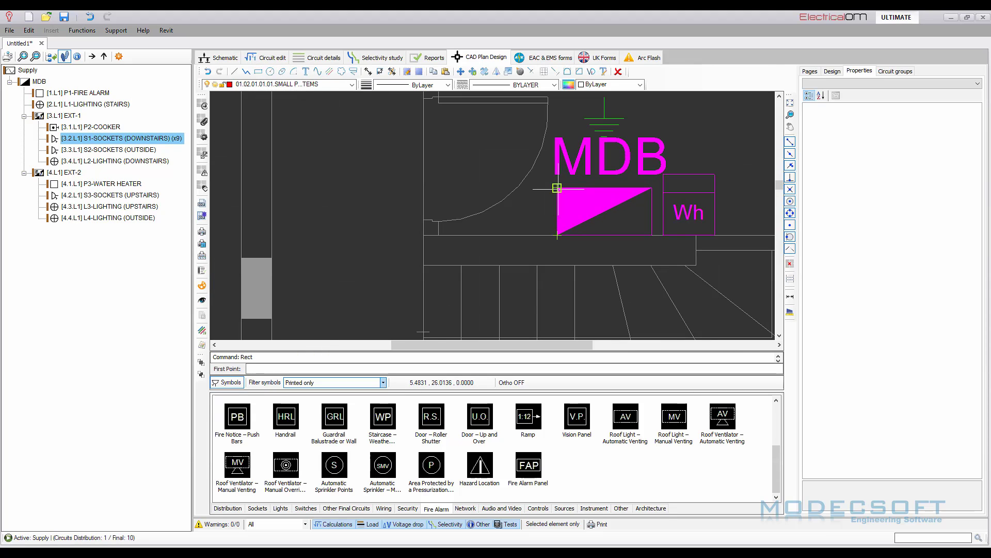
{"action": "left_click", "coordinate": [557, 187]}
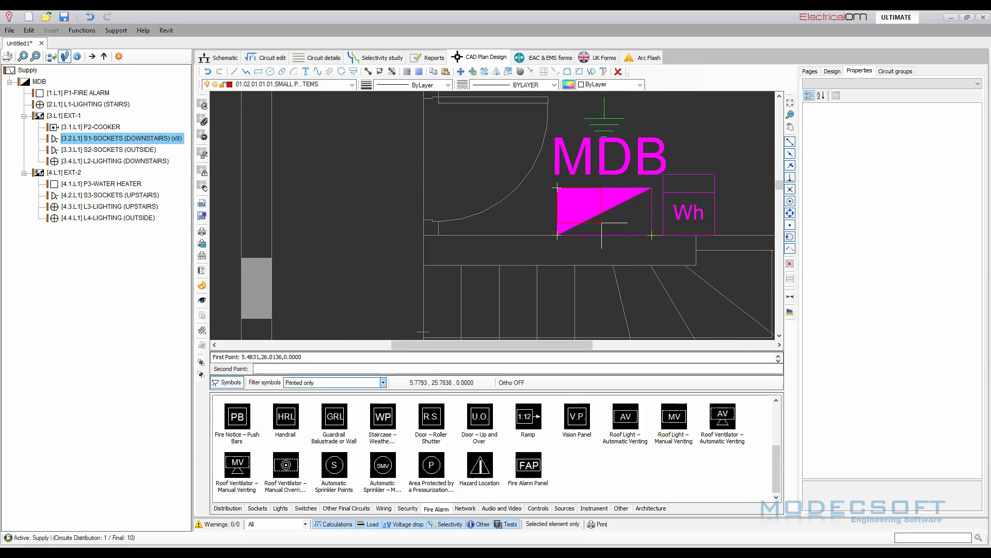
{"action": "left_click", "coordinate": [652, 236]}
{"action": "key", "text": "Escape"}
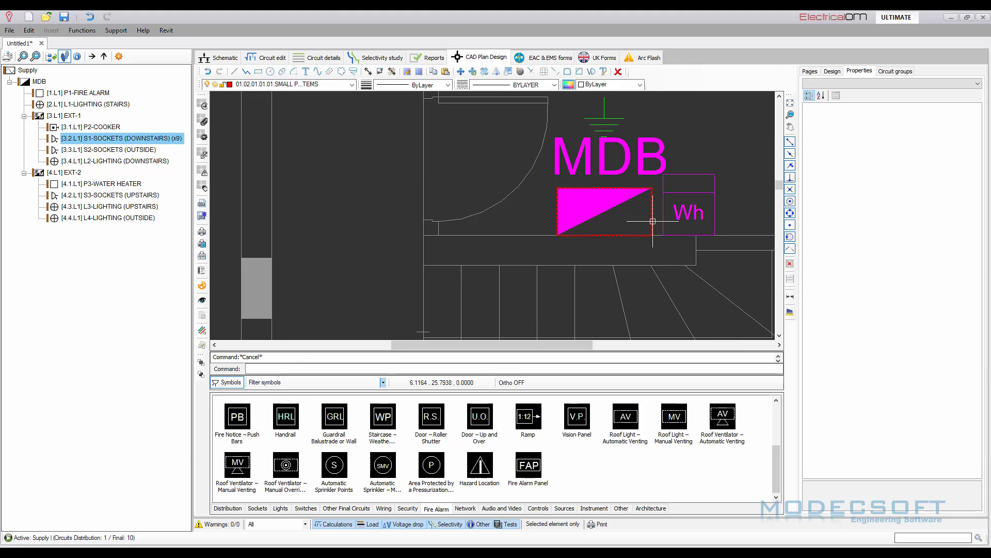
Move the new rectangle off the MDB symbol into the empty space beyond the neighbouring door swing.
{"action": "left_click", "coordinate": [653, 221]}
{"action": "left_click", "coordinate": [460, 71]}
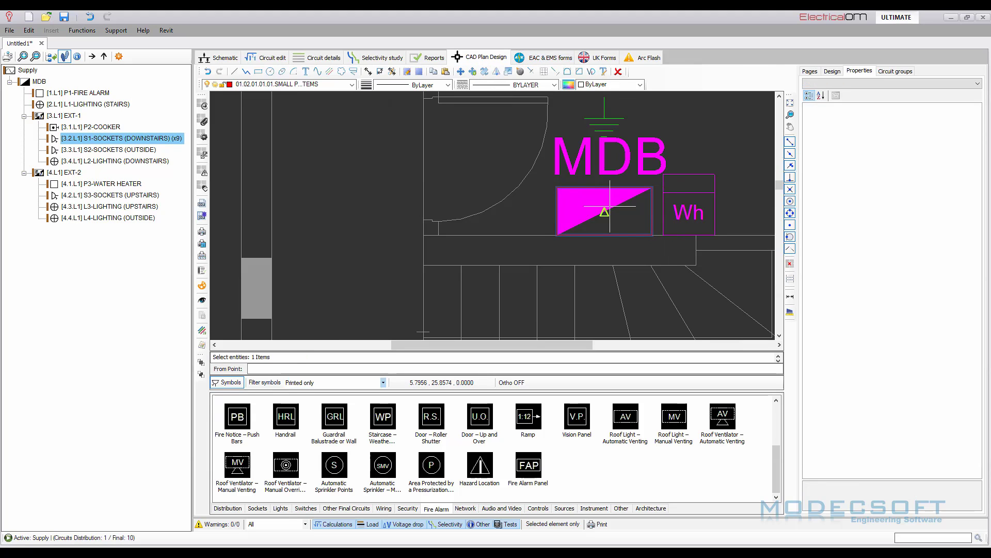
{"action": "left_click", "coordinate": [610, 206]}
{"action": "key", "text": "Escape"}
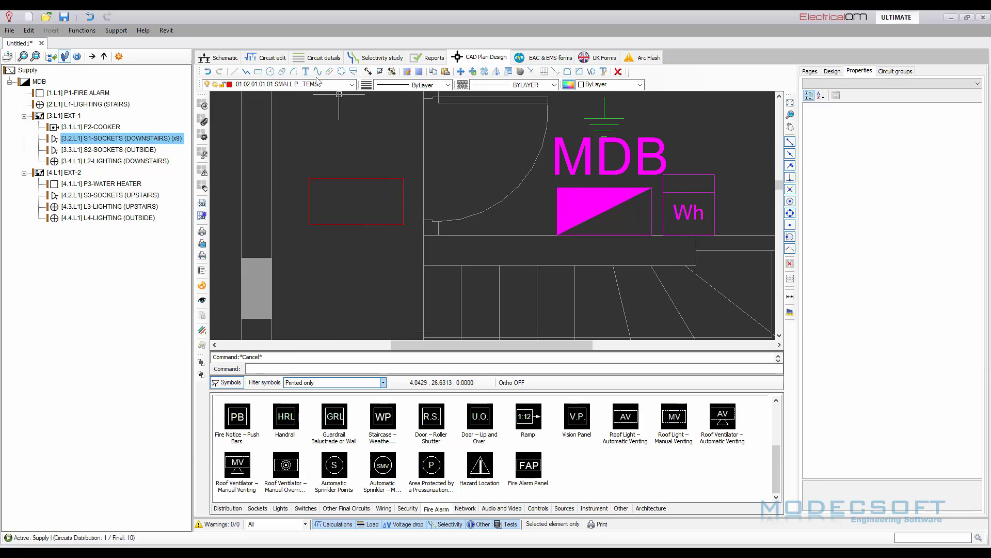
Add the text FACP inside the moved rectangle, about 0.22 high, with Ortho on while setting its height.
{"action": "left_click", "coordinate": [306, 71]}
{"action": "scroll", "coordinate": [319, 185], "scroll_direction": "up", "scroll_amount": 2}
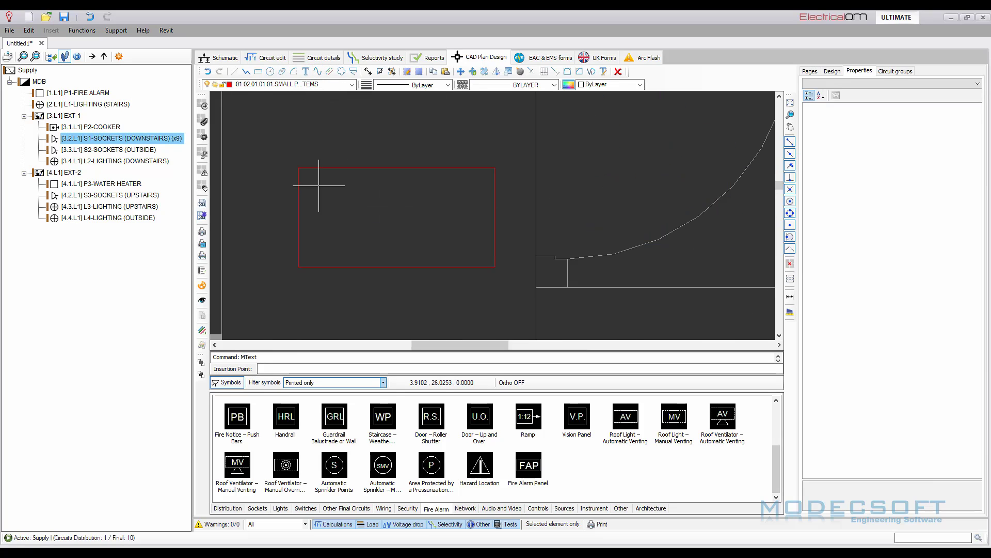
{"action": "left_click", "coordinate": [317, 179]}
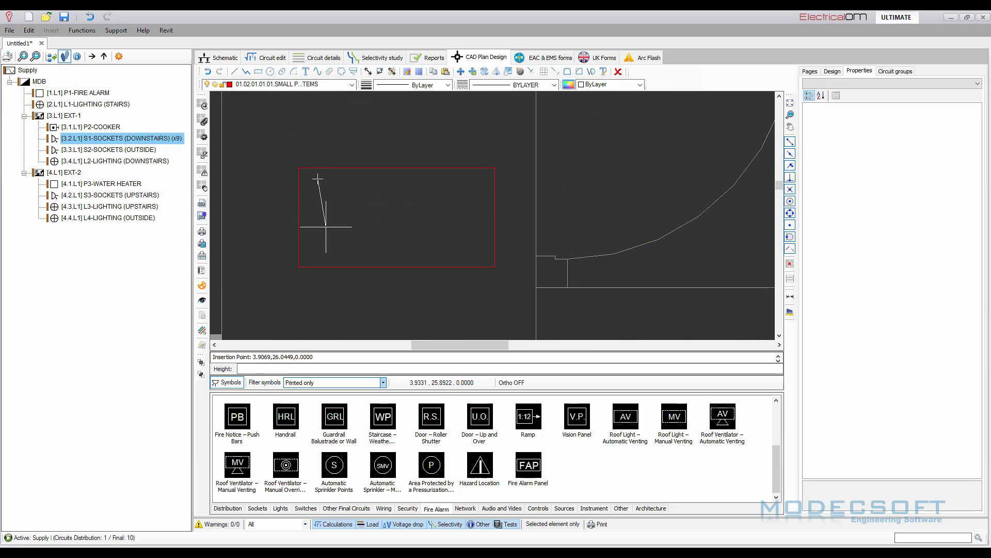
{"action": "key", "text": "F8"}
{"action": "left_click", "coordinate": [323, 247]}
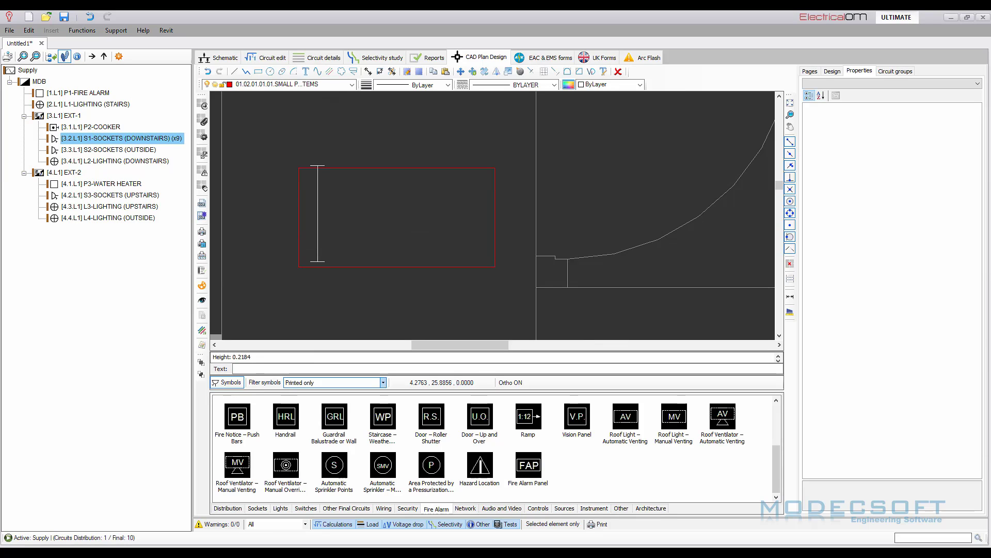
{"action": "type", "text": "FACP"}
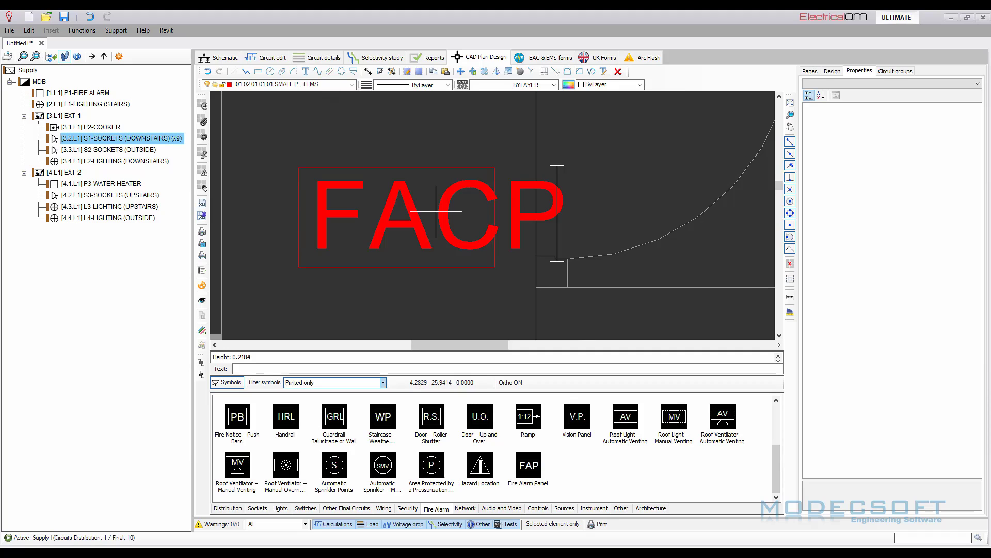
{"action": "right_click", "coordinate": [488, 152]}
{"action": "key", "text": "Escape"}
{"action": "key", "text": "Escape"}
Set the FACP text height to 0.15 so it fits inside the rectangle.
{"action": "left_click", "coordinate": [459, 180]}
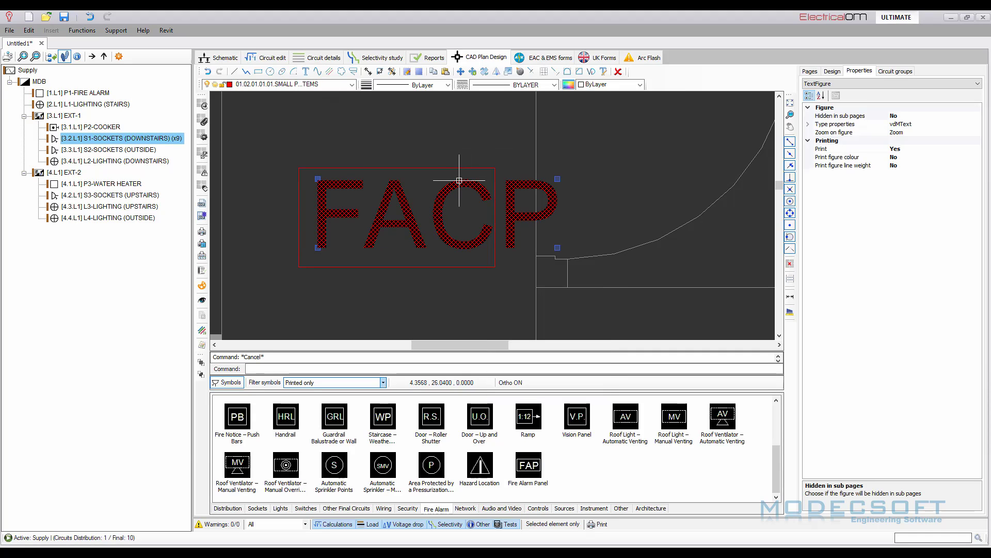
{"action": "double_click", "coordinate": [459, 180]}
{"action": "left_click_drag", "start_coordinate": [505, 253], "coordinate": [501, 251]}
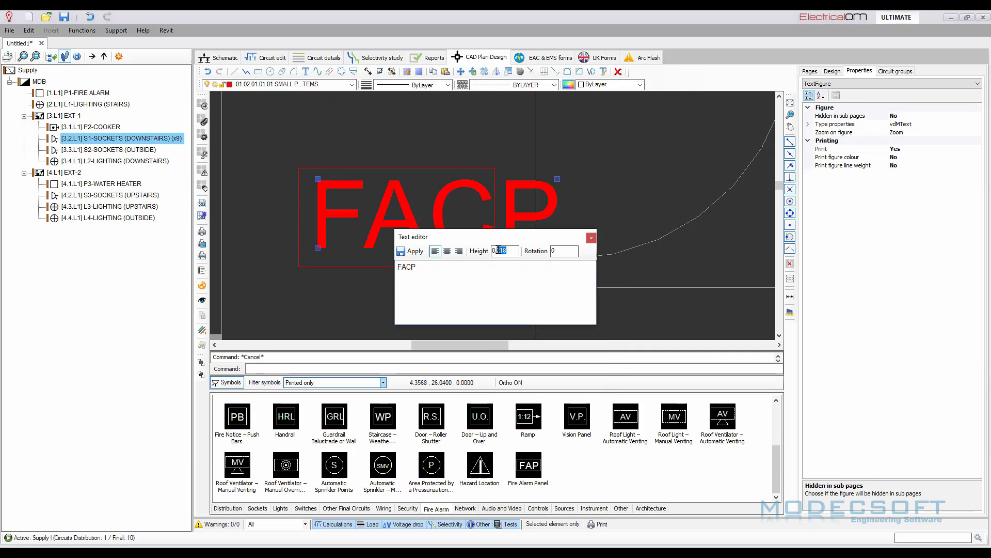
{"action": "type", "text": "15"}
{"action": "left_click", "coordinate": [412, 251]}
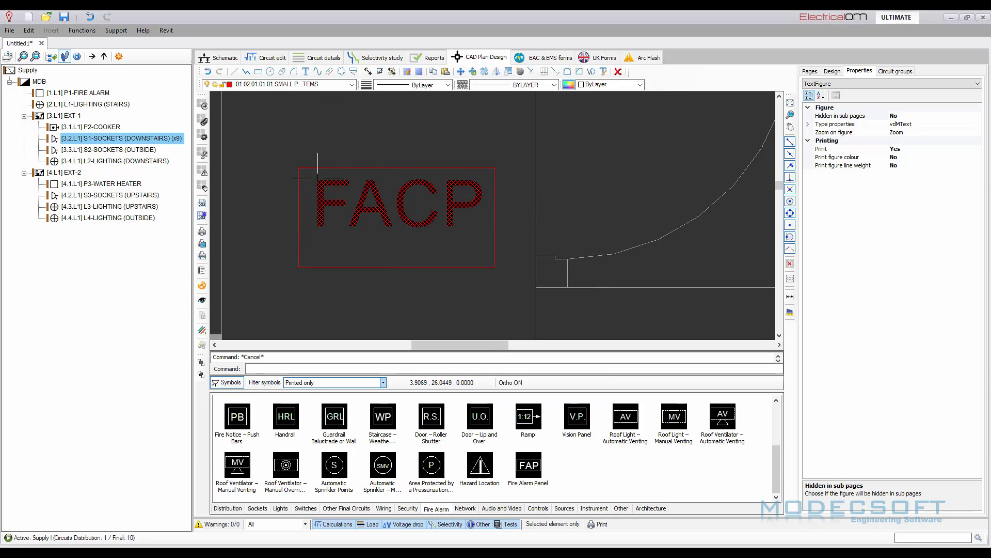
{"action": "scroll", "coordinate": [362, 206], "scroll_direction": "down", "scroll_amount": 5}
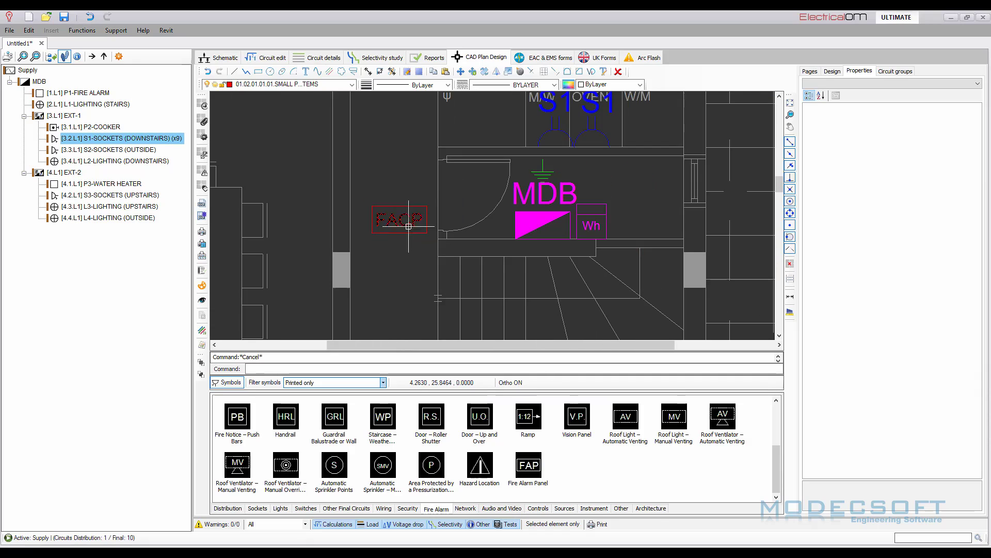
Create a new Fire Alarm library symbol from the FACP text and its surrounding rectangle.
{"action": "left_click", "coordinate": [356, 186]}
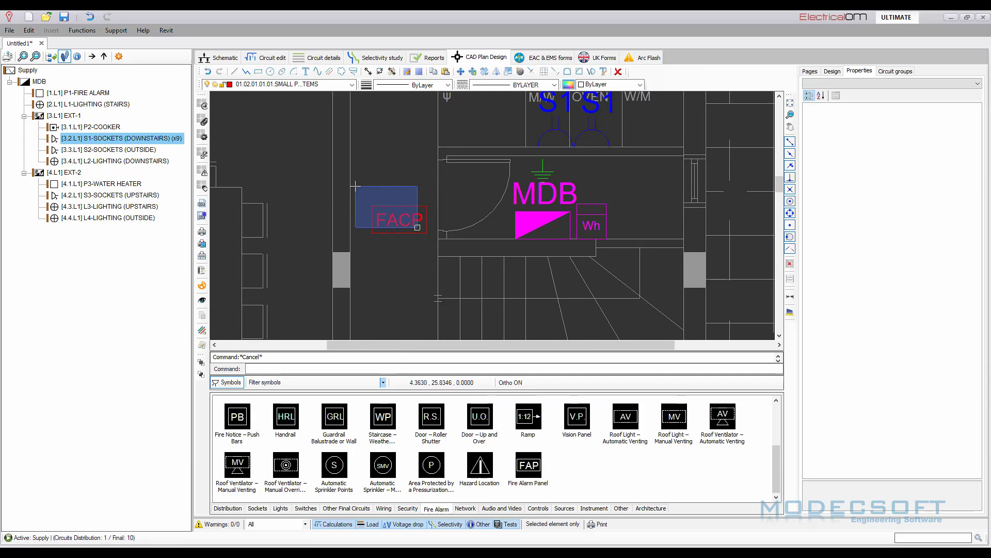
{"action": "left_click", "coordinate": [450, 247]}
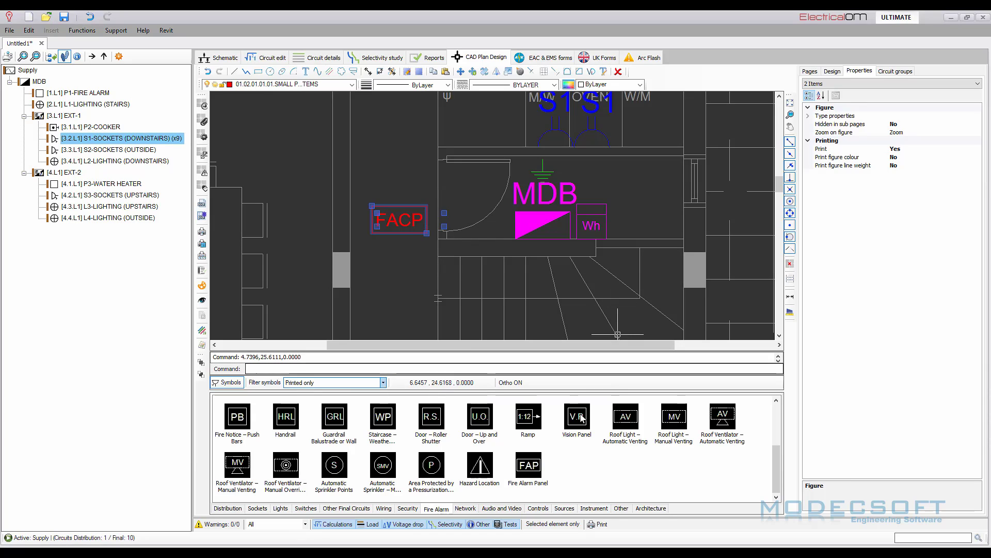
{"action": "right_click", "coordinate": [573, 469]}
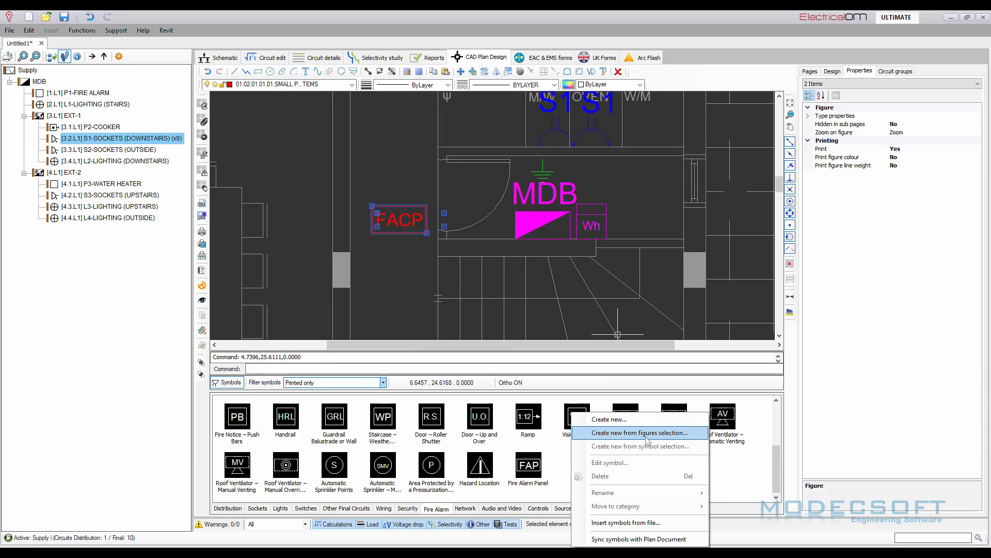
{"action": "left_click", "coordinate": [666, 433]}
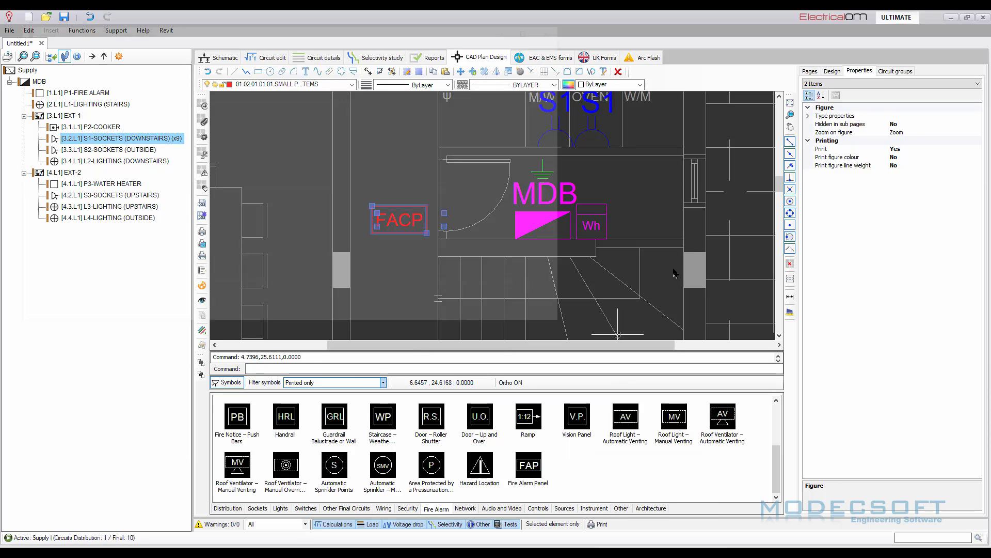
{"action": "left_click", "coordinate": [541, 34]}
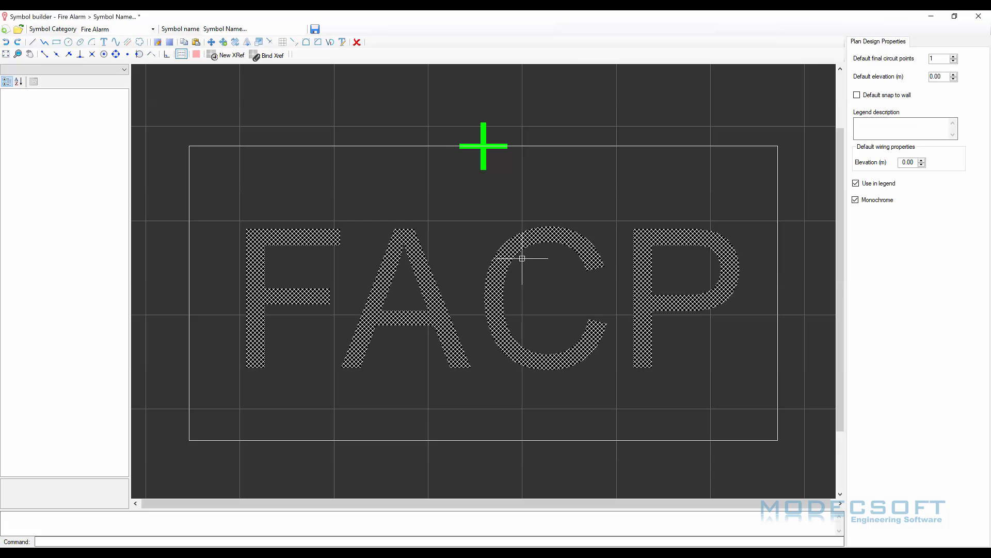
{"action": "scroll", "coordinate": [495, 289], "scroll_direction": "down", "scroll_amount": 2}
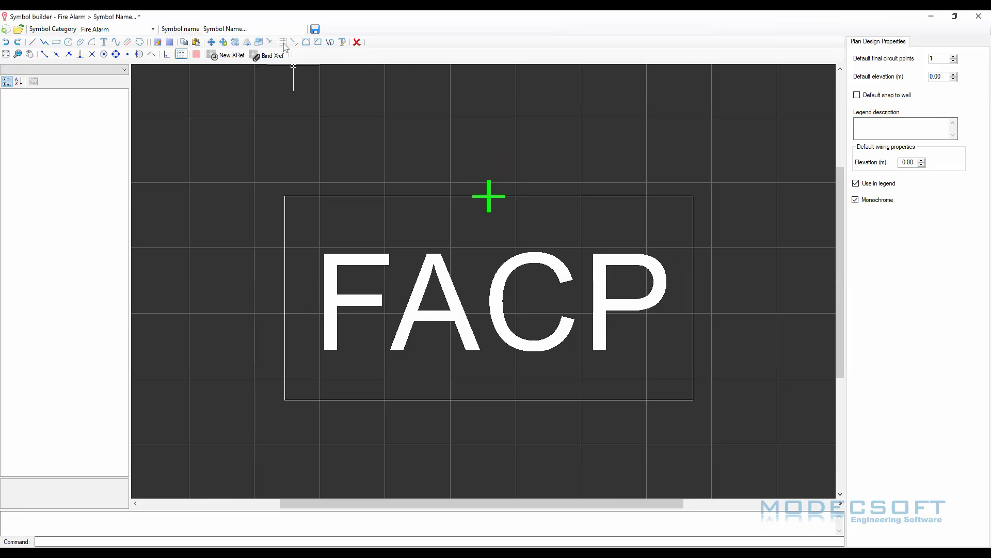
Name the symbol FIRE ALARM CONTROL PANEL and copy that name into its legend description.
{"action": "double_click", "coordinate": [277, 30]}
{"action": "left_click_drag", "start_coordinate": [296, 29], "coordinate": [195, 29]}
{"action": "key", "text": "Caps_Lock"}
{"action": "type", "text": "f"}
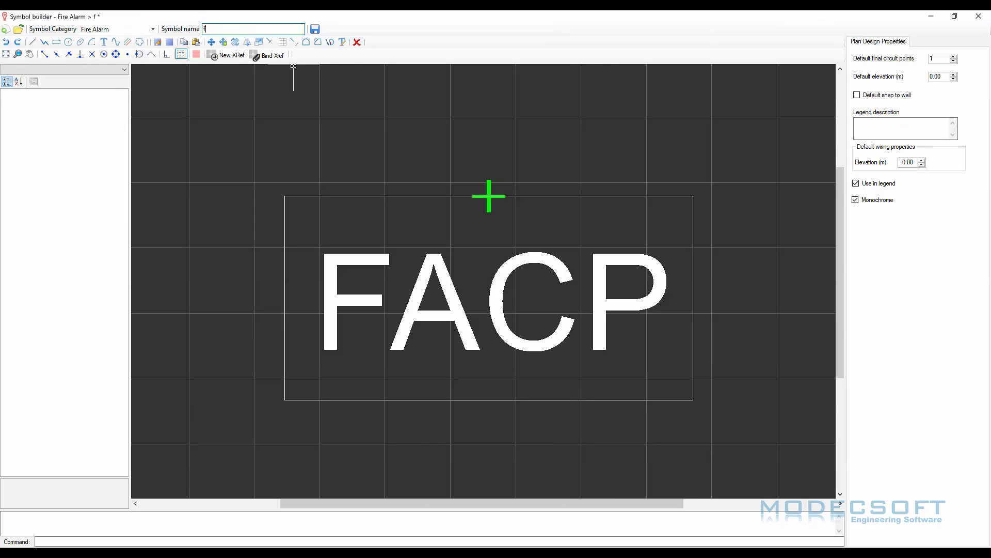
{"action": "type", "text": "FIRE A;A"}
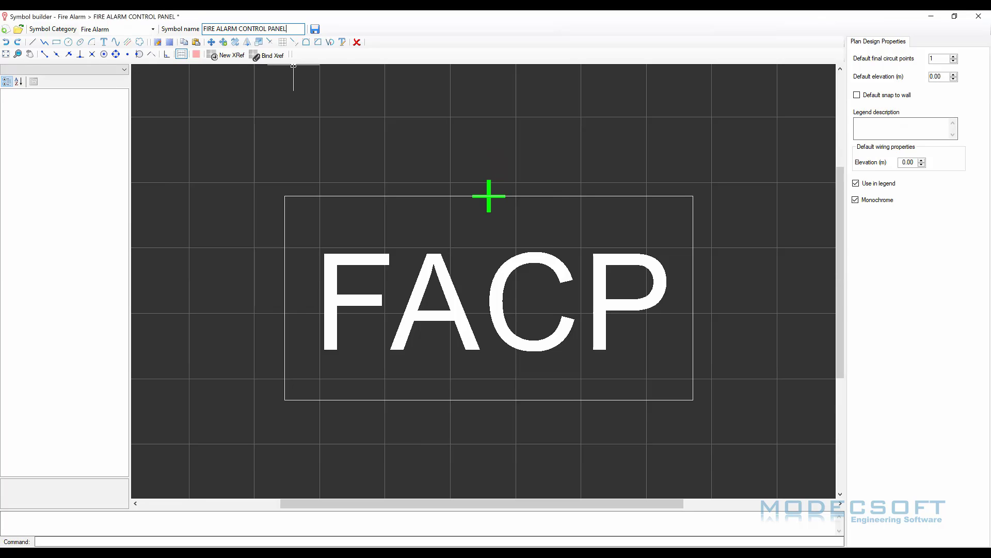
{"action": "left_click_drag", "start_coordinate": [288, 29], "coordinate": [187, 25]}
{"action": "key", "text": "ctrl+c"}
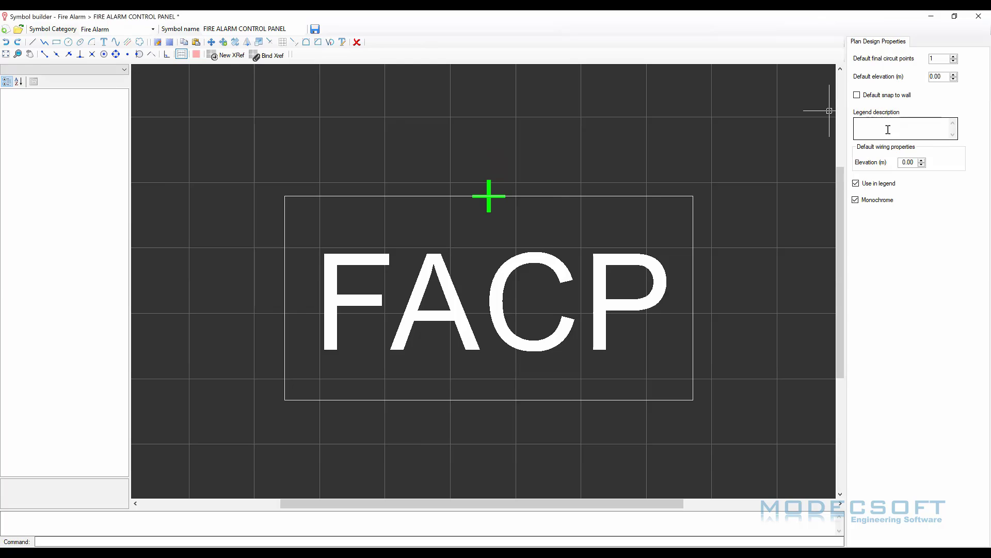
{"action": "left_click", "coordinate": [888, 130]}
{"action": "key", "text": "ctrl+v"}
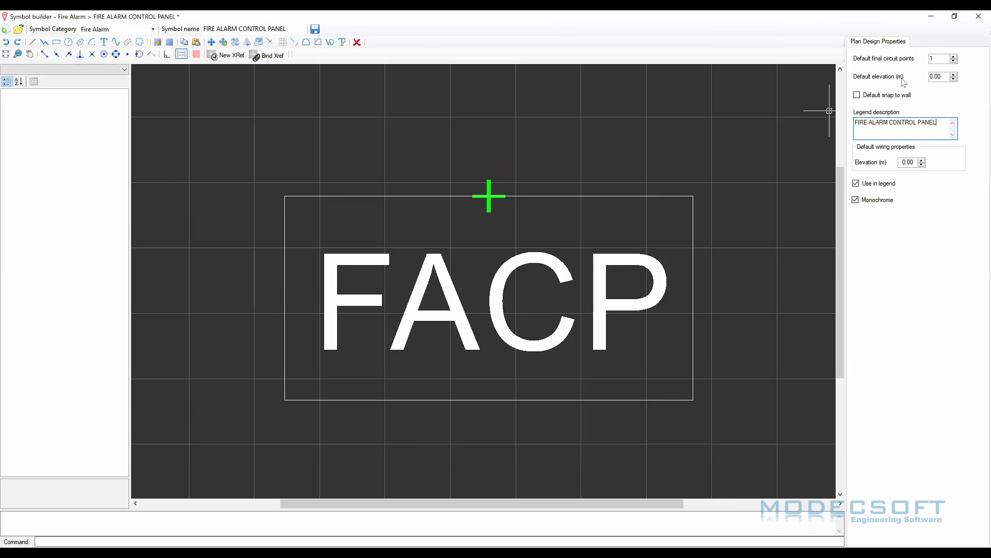
Set the symbol's default elevation to 1.40 m with default snap to wall, and save it to the library.
{"action": "left_click_drag", "start_coordinate": [944, 77], "coordinate": [931, 77]}
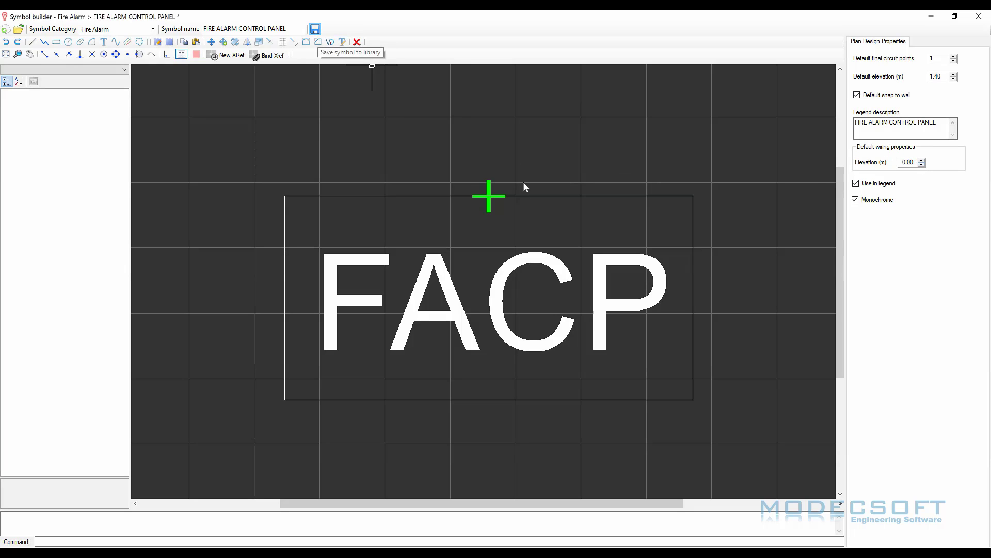
{"action": "left_click", "coordinate": [526, 319]}
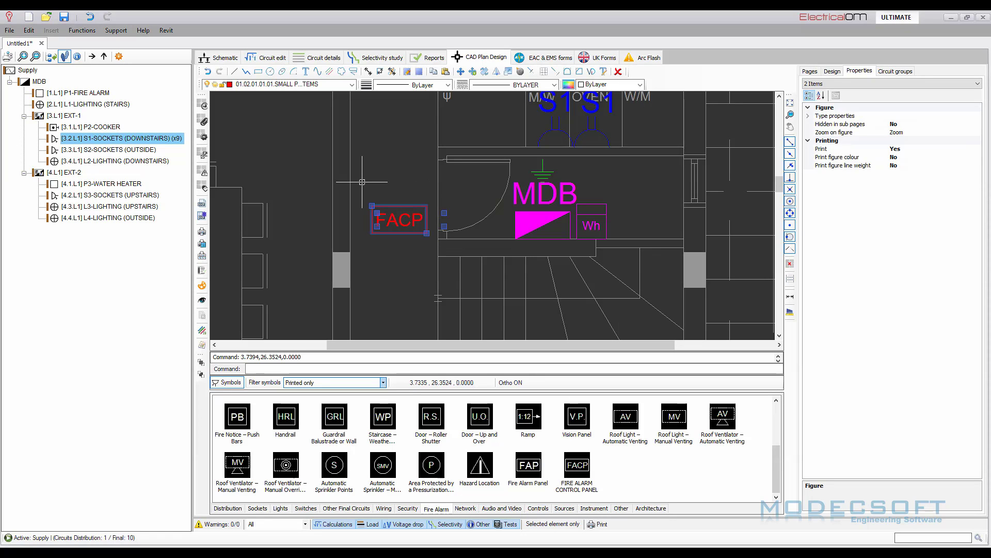
Erase the original FACP text and rectangle from the plan.
{"action": "key", "text": "Delete"}
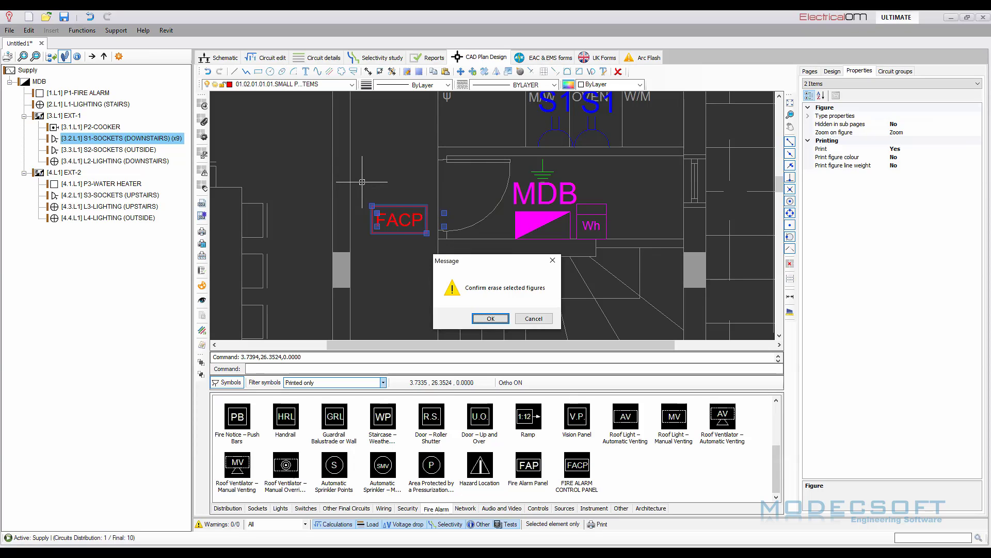
{"action": "left_click", "coordinate": [491, 319]}
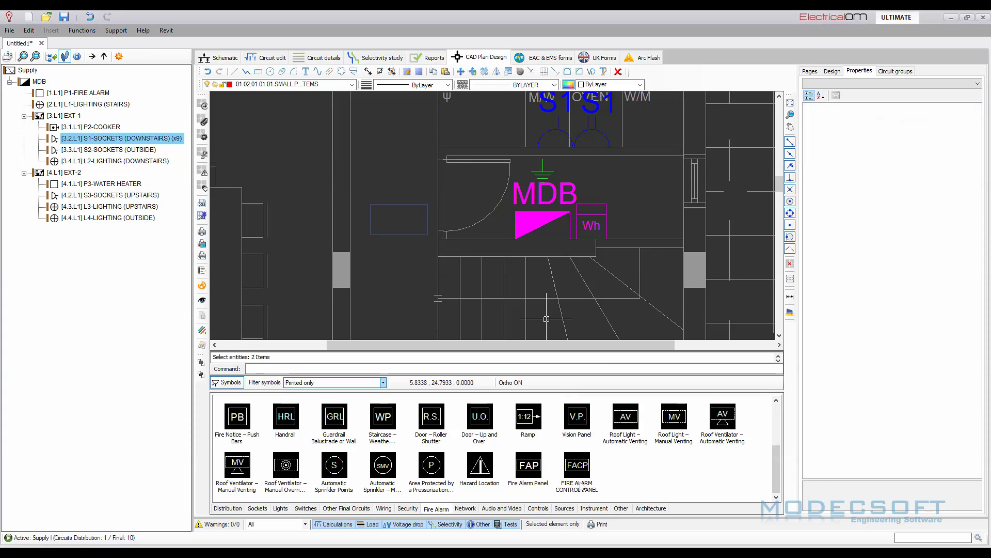
{"action": "right_click", "coordinate": [614, 467]}
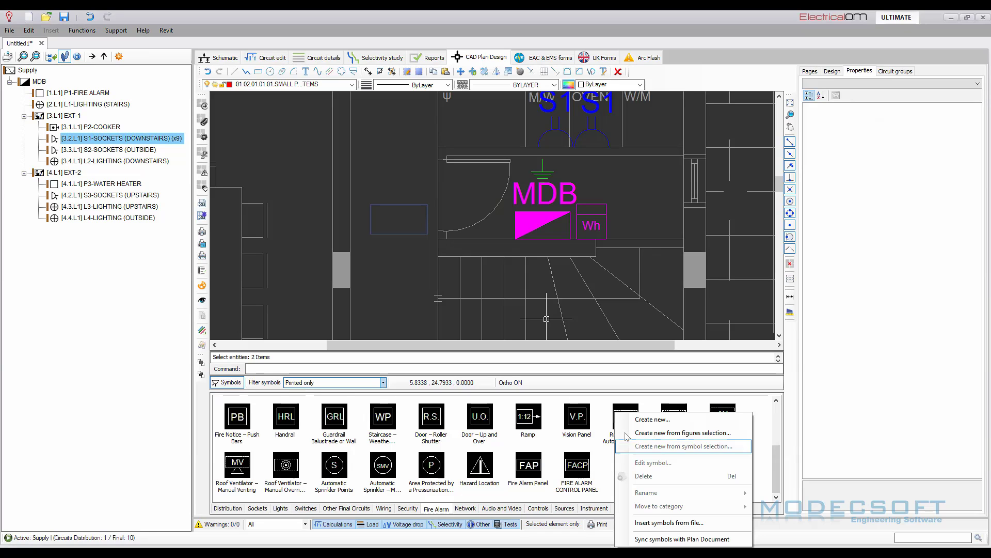
{"action": "key", "text": "Escape"}
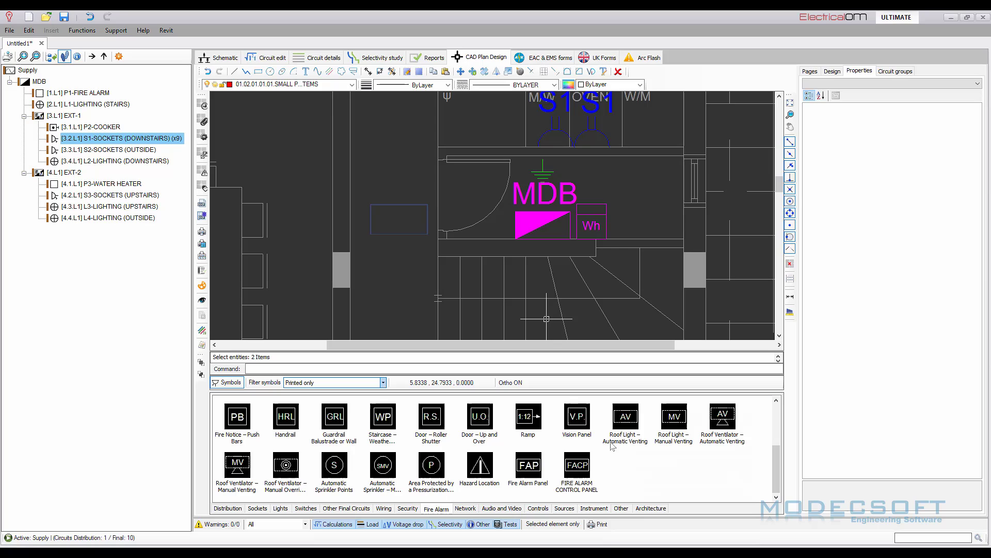
{"action": "left_click", "coordinate": [578, 466]}
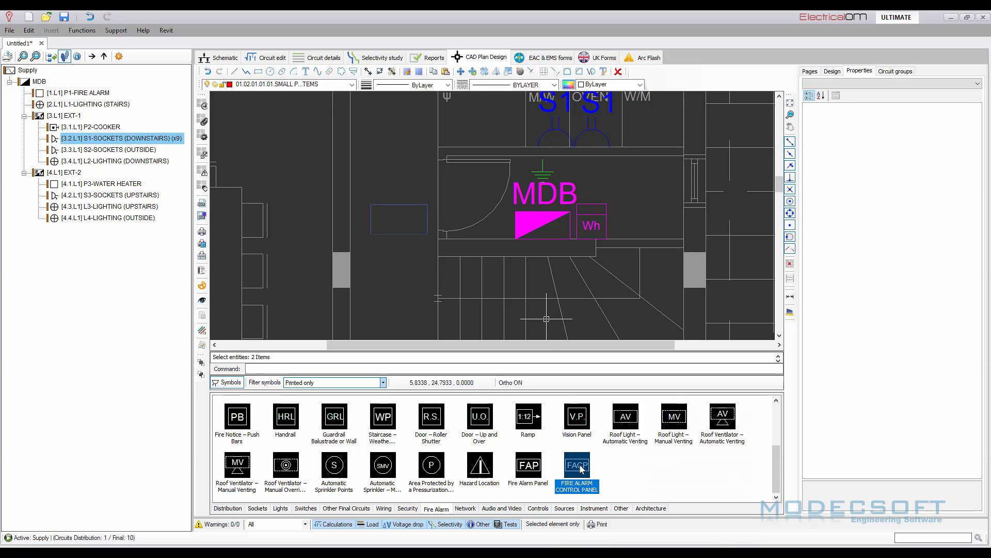
{"action": "right_click", "coordinate": [580, 468]}
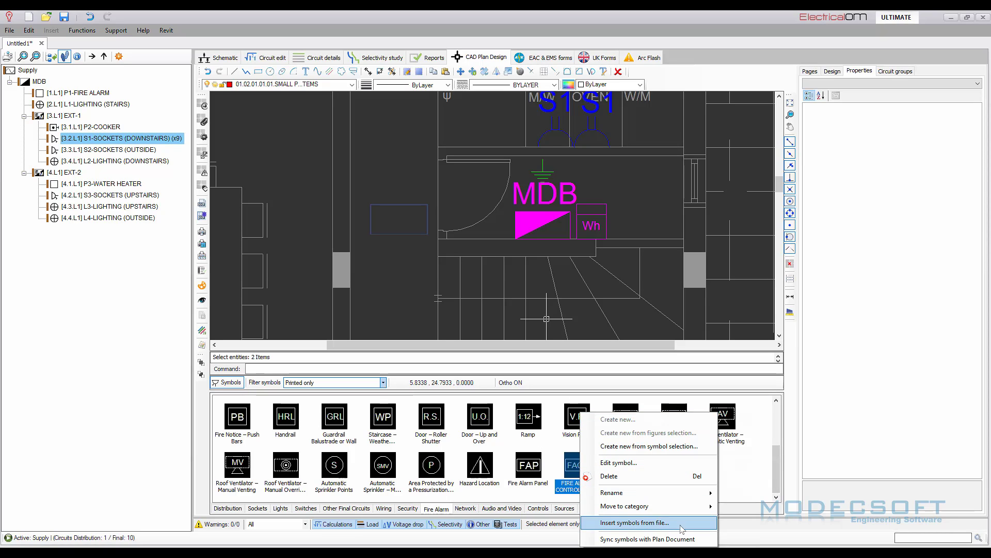
{"action": "left_click", "coordinate": [760, 478]}
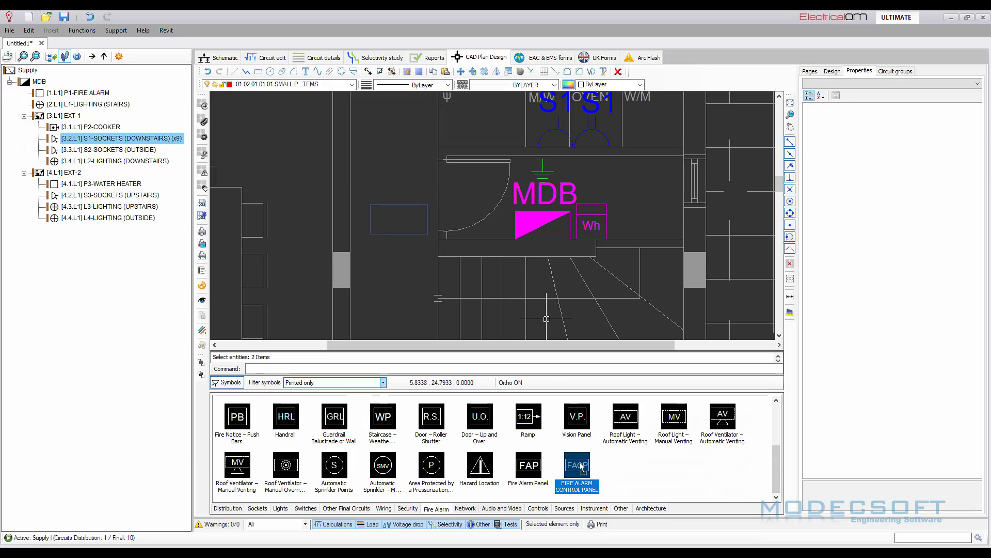
Insert the new FIRE ALARM CONTROL PANEL symbol into the plan where the original FACP drawing was.
{"action": "left_click_drag", "start_coordinate": [585, 471], "coordinate": [508, 264]}
{"action": "left_click_drag", "start_coordinate": [427, 213], "coordinate": [400, 214]}
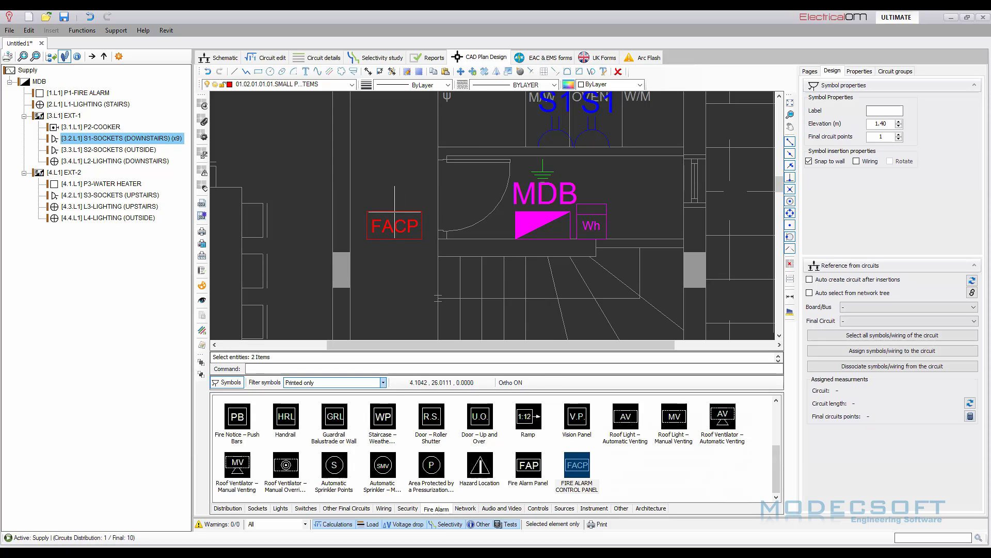
{"action": "key", "text": "Escape"}
Move the FACP symbol by its lower corner to the wall directly beside the MDB, with Ortho off.
{"action": "left_click", "coordinate": [400, 212]}
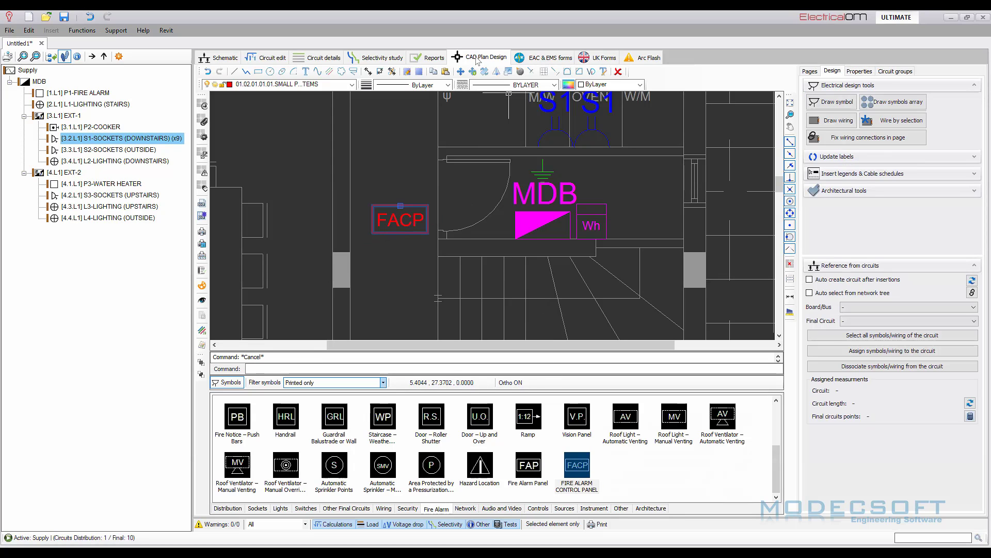
{"action": "left_click", "coordinate": [461, 72]}
{"action": "left_click", "coordinate": [427, 233]}
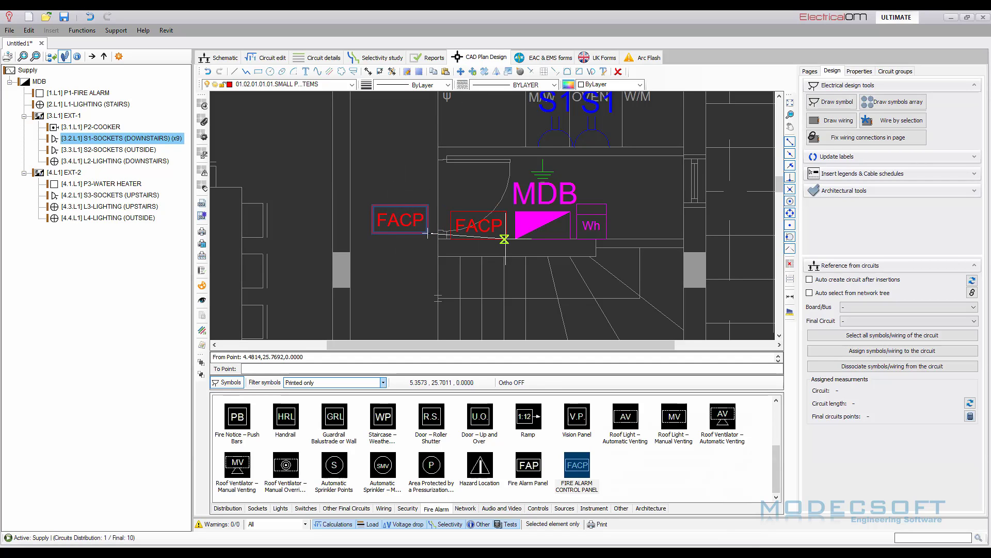
{"action": "key", "text": "F8"}
{"action": "left_click", "coordinate": [509, 239]}
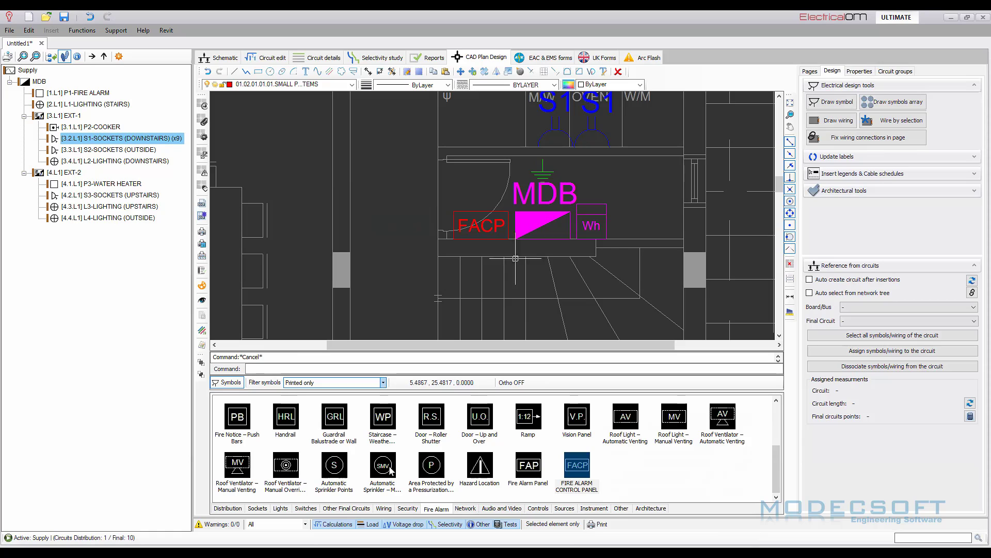
Insert a Double Pole Heater Switch symbol directly above the FACP symbol.
{"action": "left_click", "coordinate": [307, 509]}
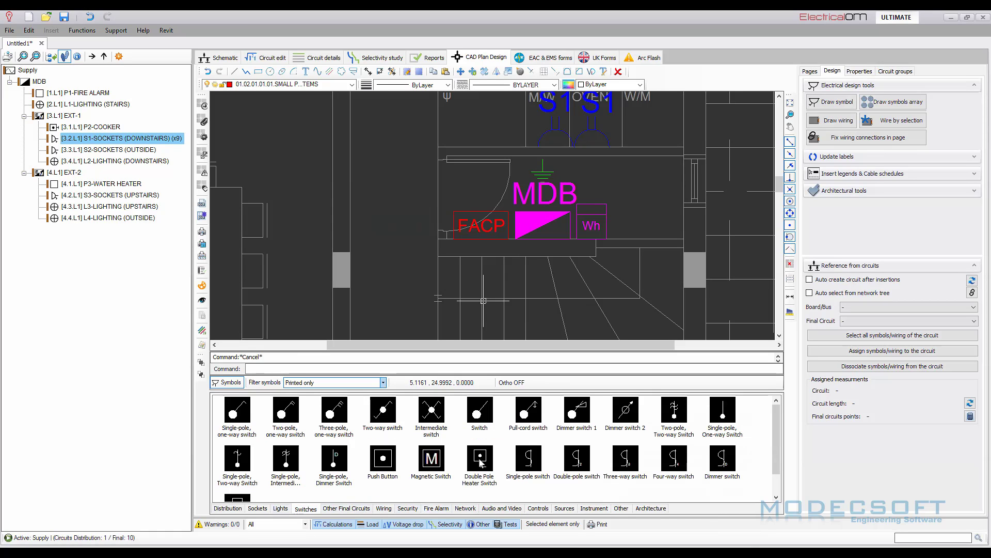
{"action": "left_click", "coordinate": [480, 461]}
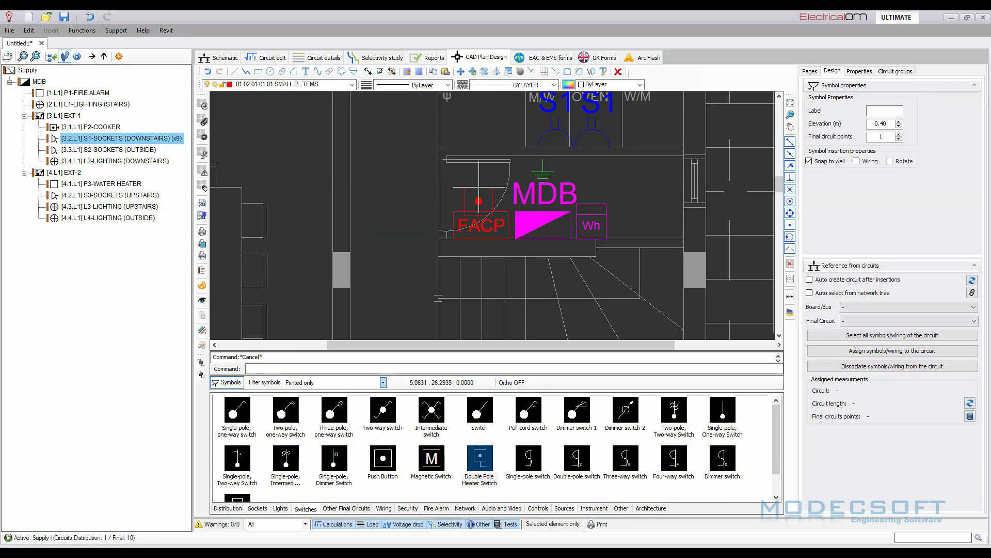
{"action": "key", "text": "Escape"}
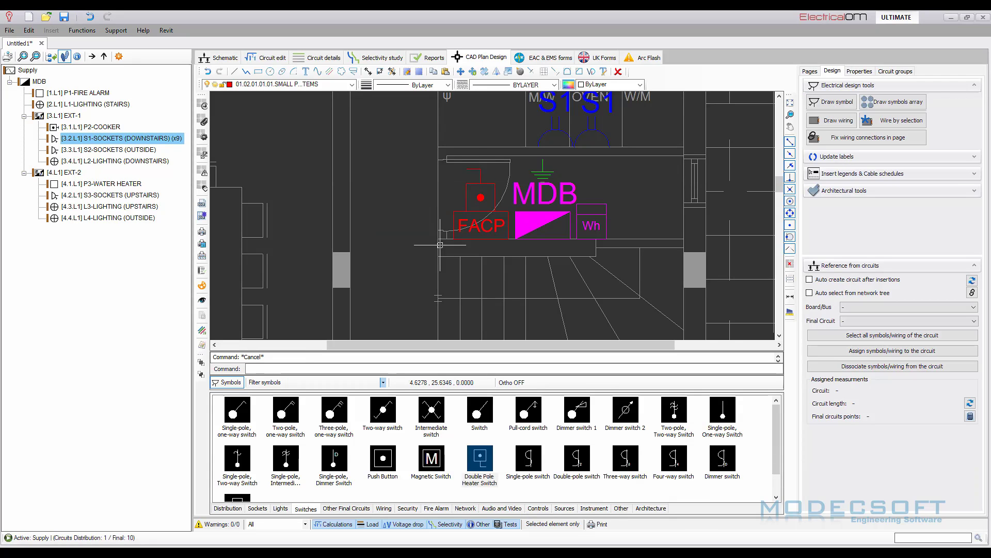
Assign the FACP and heater switch symbols to the P1-FIRE ALARM final circuit of the MDB.
{"action": "left_click", "coordinate": [419, 141]}
{"action": "left_click", "coordinate": [525, 271]}
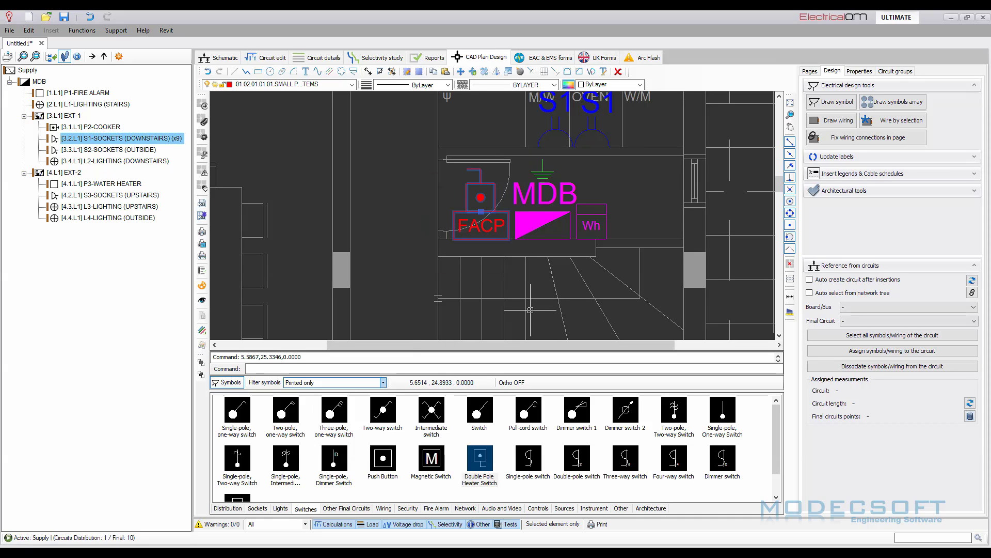
{"action": "left_click", "coordinate": [86, 94]}
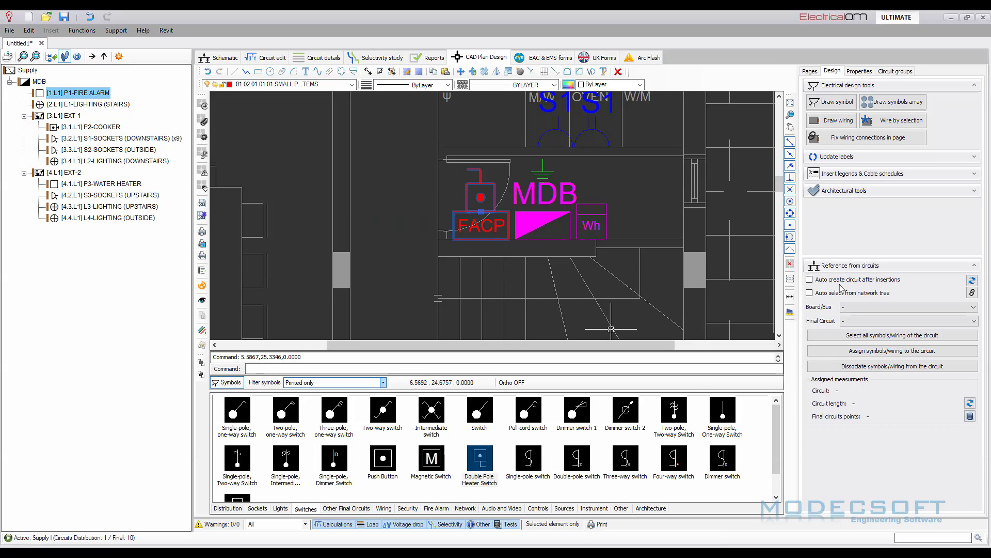
{"action": "left_click", "coordinate": [972, 293]}
{"action": "left_click", "coordinate": [879, 351]}
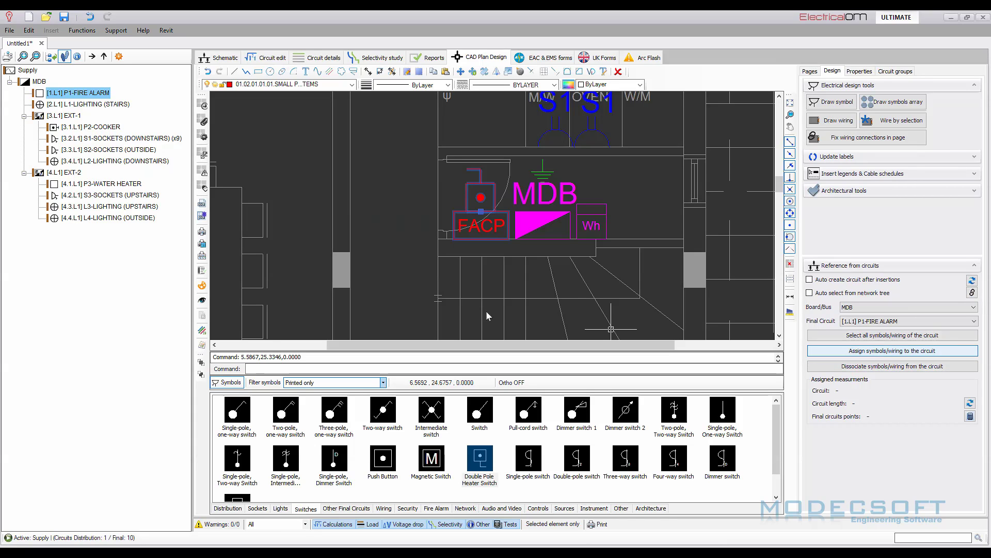
{"action": "left_click", "coordinate": [549, 319]}
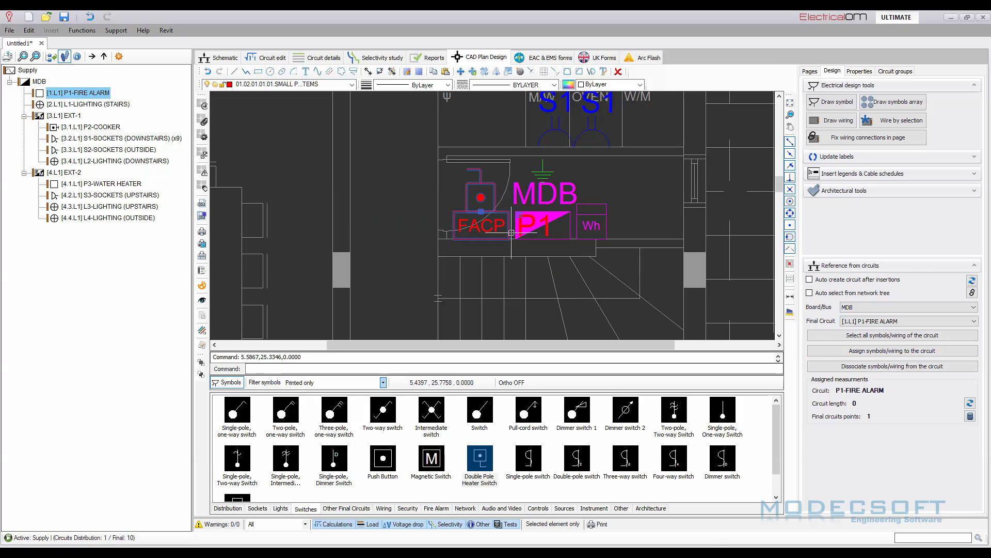
Place the P1 circuit label beside the heater switch and update the circuit's final circuit points.
{"action": "left_click", "coordinate": [431, 178]}
{"action": "left_click", "coordinate": [970, 416]}
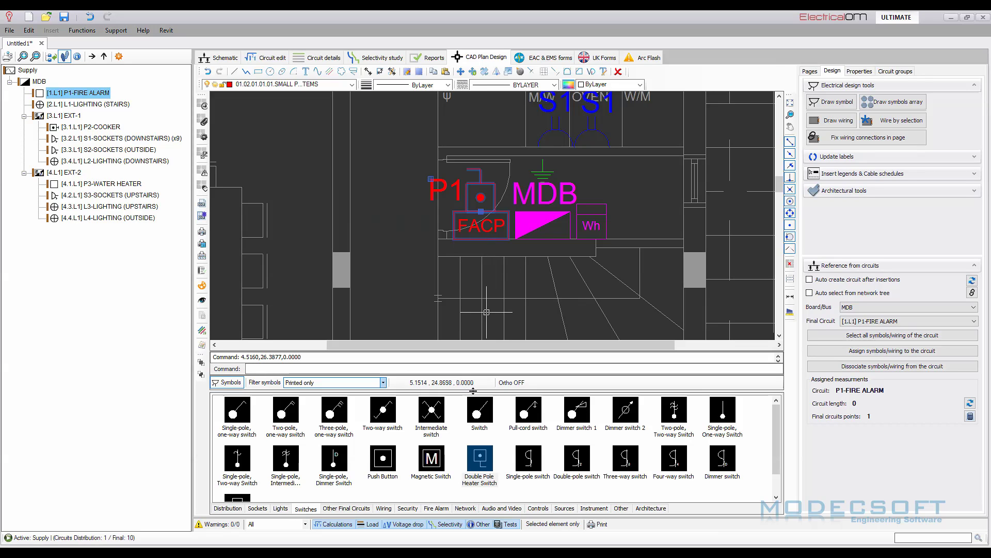
Wire the MDB, heater switch and FACP symbols together by selection with curved wiring.
{"action": "left_click_drag", "start_coordinate": [474, 391], "coordinate": [474, 439]}
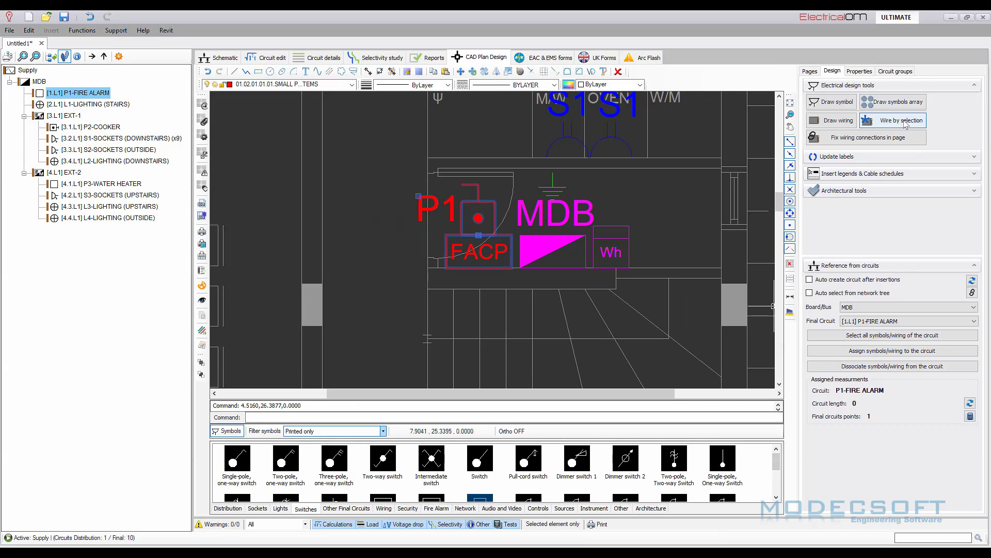
{"action": "left_click", "coordinate": [912, 123]}
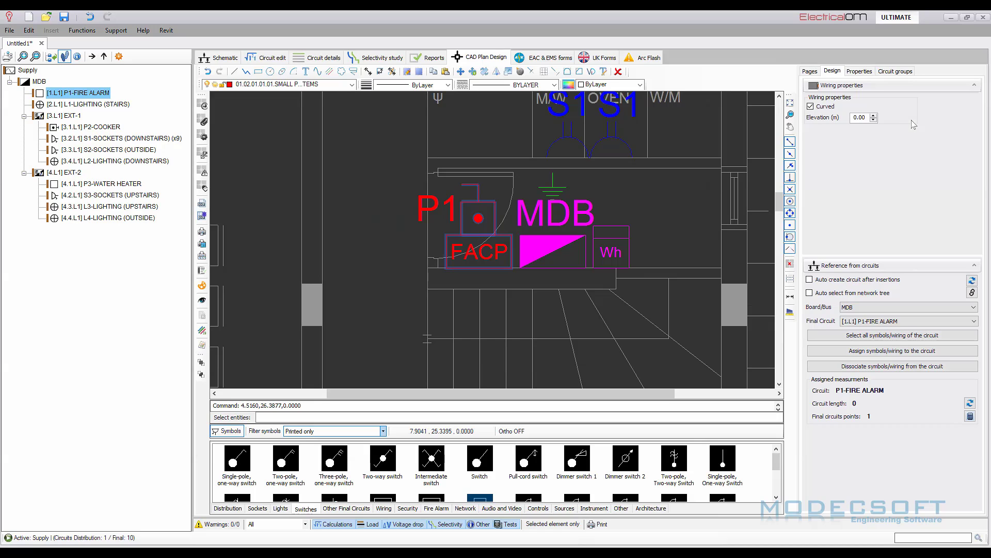
{"action": "left_click", "coordinate": [557, 219]}
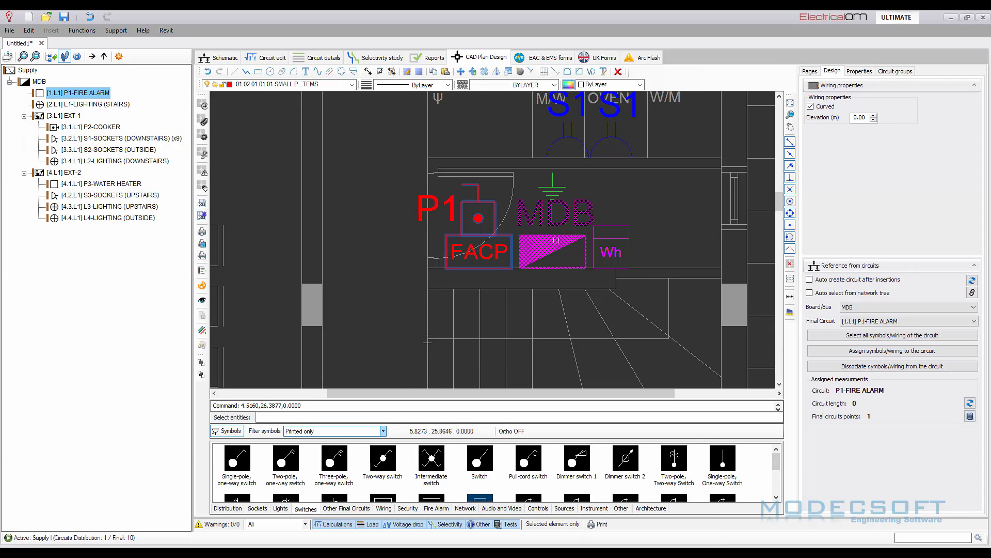
{"action": "left_click", "coordinate": [508, 235]}
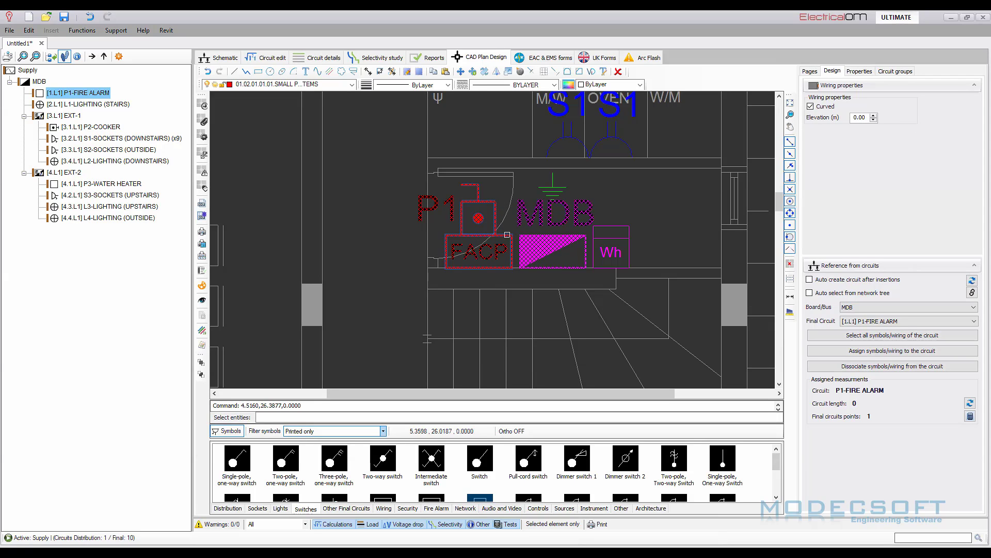
{"action": "key", "text": "Return"}
{"action": "scroll", "coordinate": [495, 222], "scroll_direction": "up", "scroll_amount": 2}
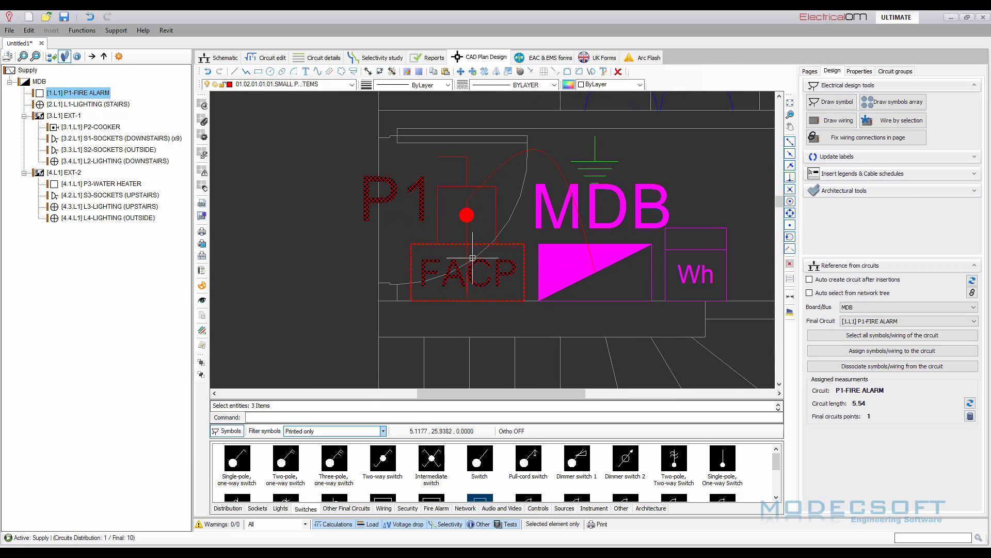
{"action": "key", "text": "Escape"}
Reshape the FACP–heater switch wire to curve between the FACP's upper corner and the switch's side, moving the P1 label clear of it.
{"action": "left_click", "coordinate": [465, 277]}
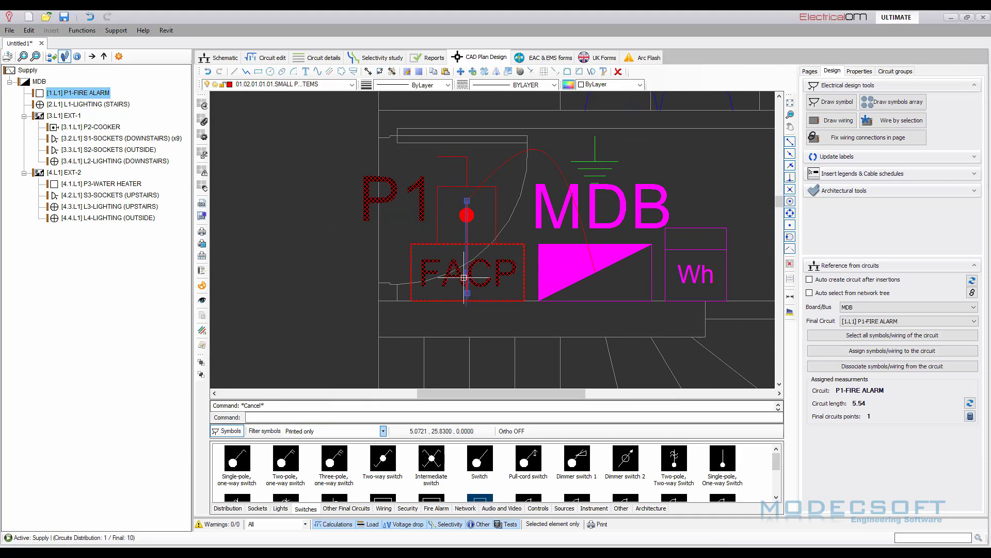
{"action": "left_click", "coordinate": [467, 293]}
{"action": "left_click", "coordinate": [420, 230]}
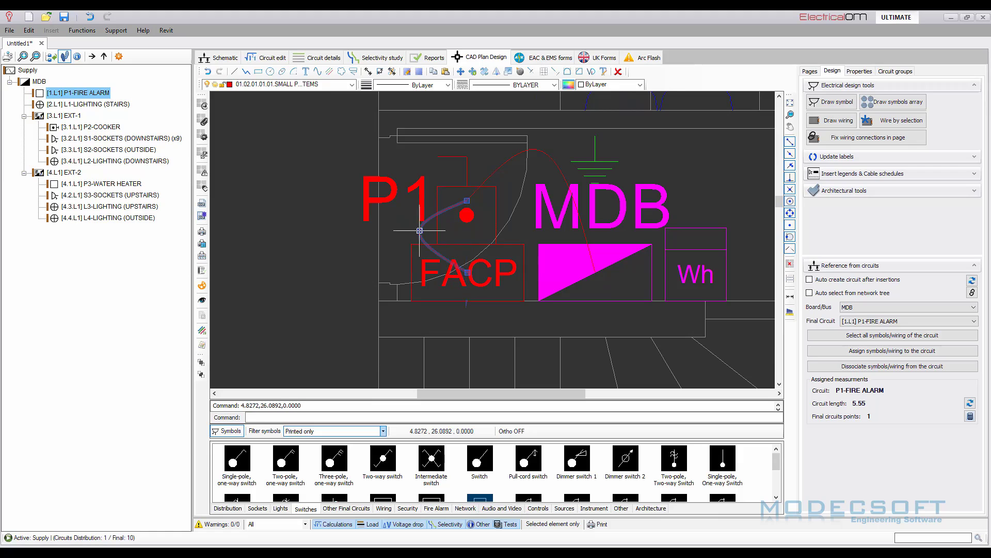
{"action": "left_click", "coordinate": [467, 272]}
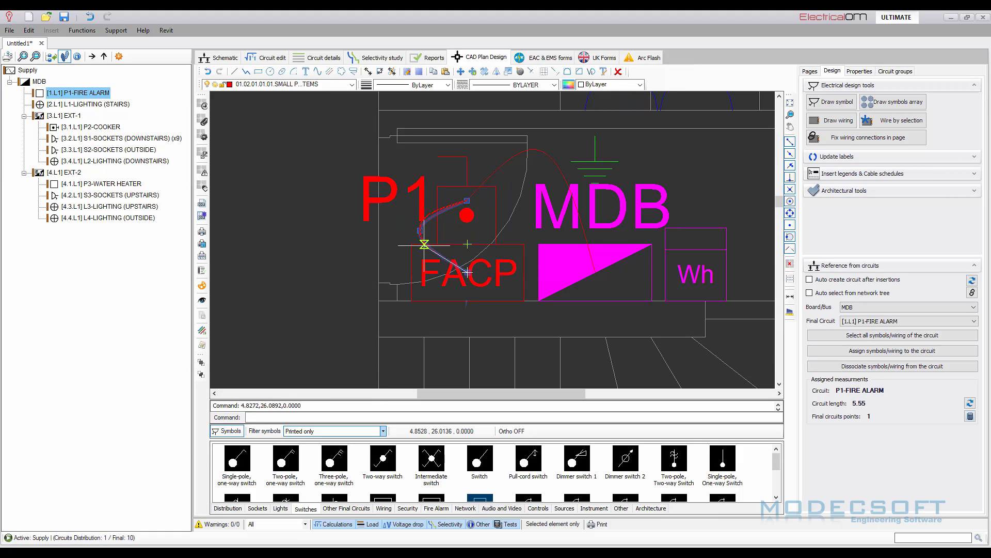
{"action": "left_click", "coordinate": [424, 244]}
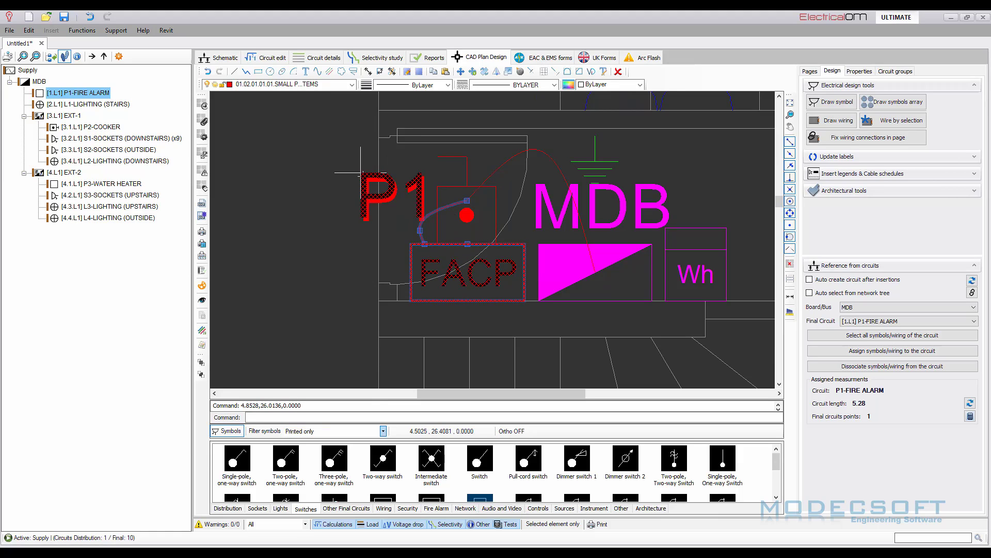
{"action": "left_click", "coordinate": [467, 200]}
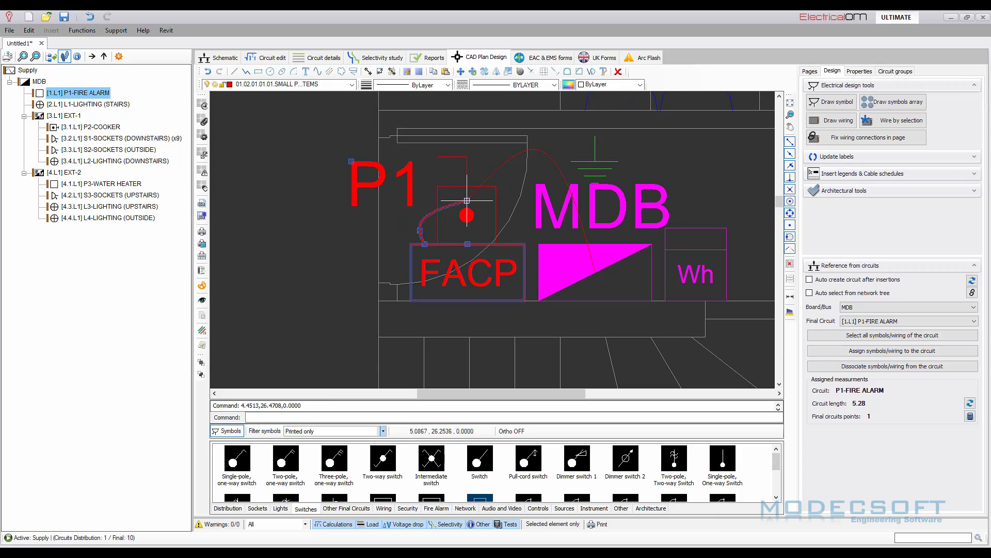
{"action": "left_click", "coordinate": [438, 208]}
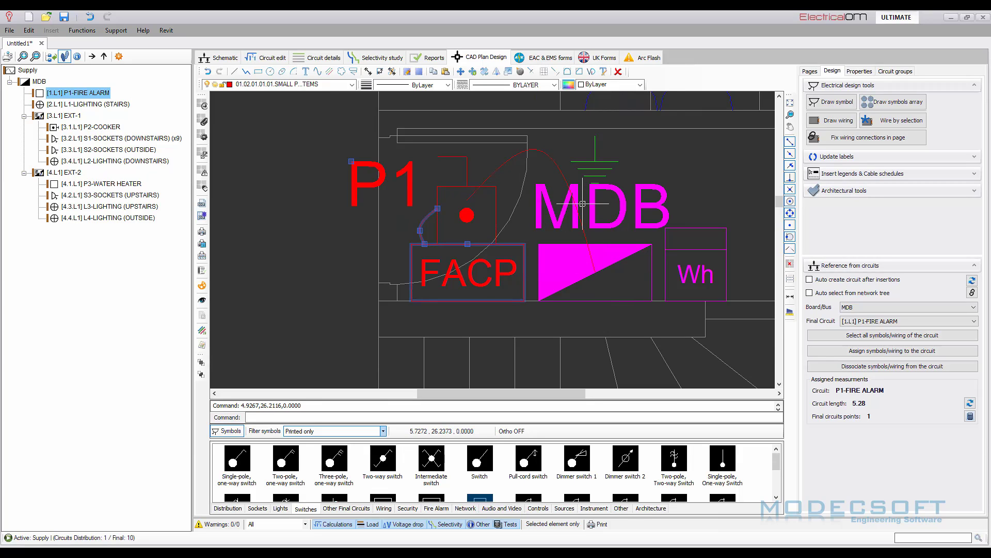
{"action": "key", "text": "Escape"}
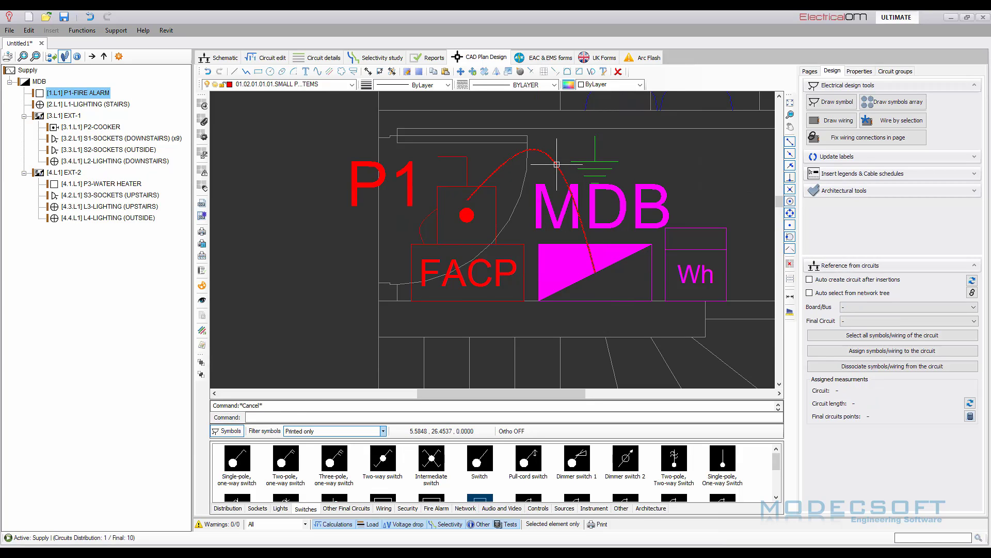
Set the wire between the MDB and the heater switch to not print.
{"action": "left_click", "coordinate": [557, 164]}
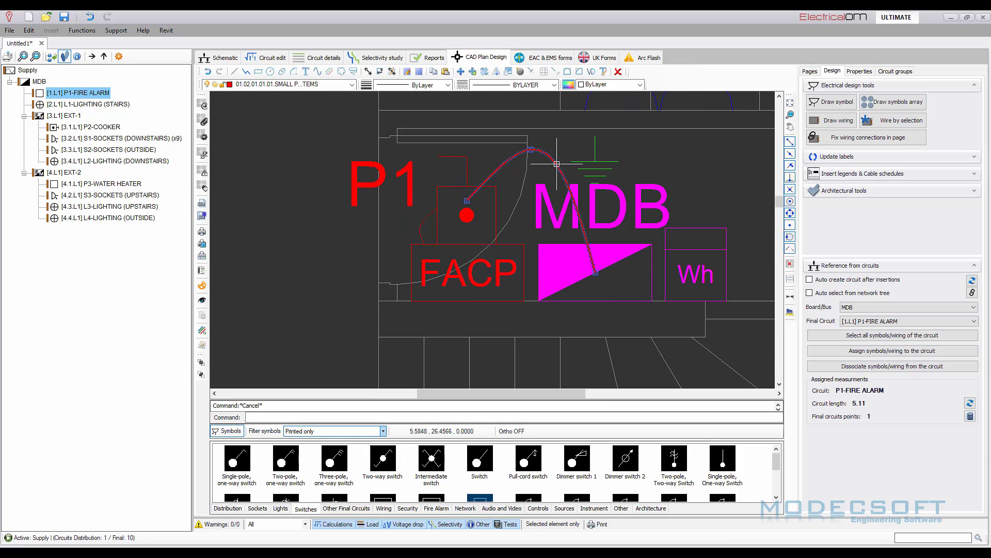
{"action": "left_click", "coordinate": [970, 417]}
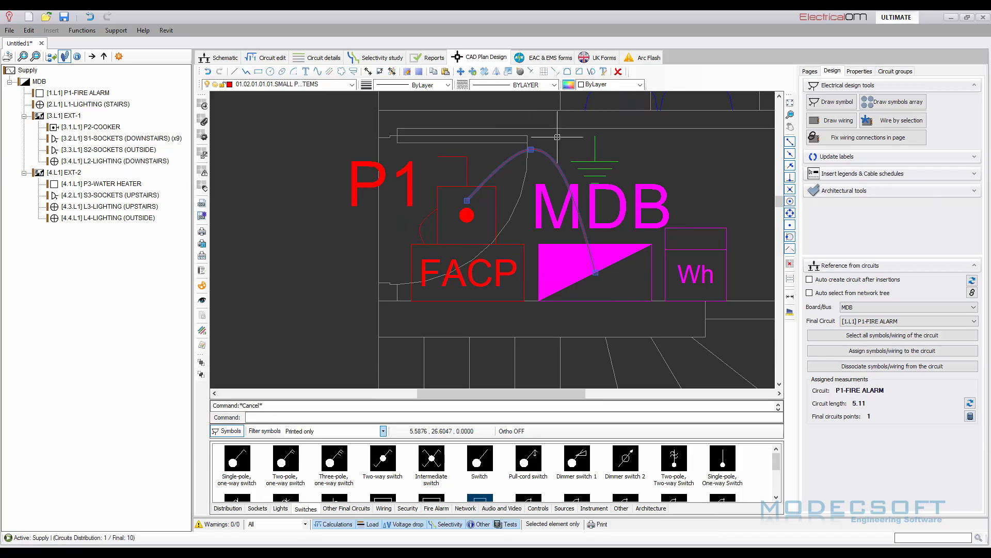
{"action": "left_click", "coordinate": [864, 73]}
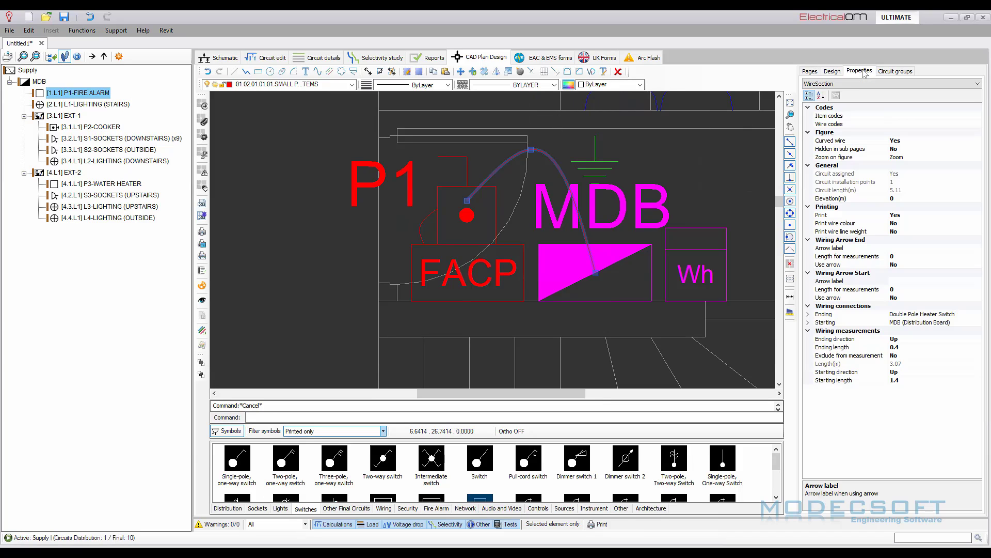
{"action": "double_click", "coordinate": [917, 215]}
{"action": "key", "text": "Escape"}
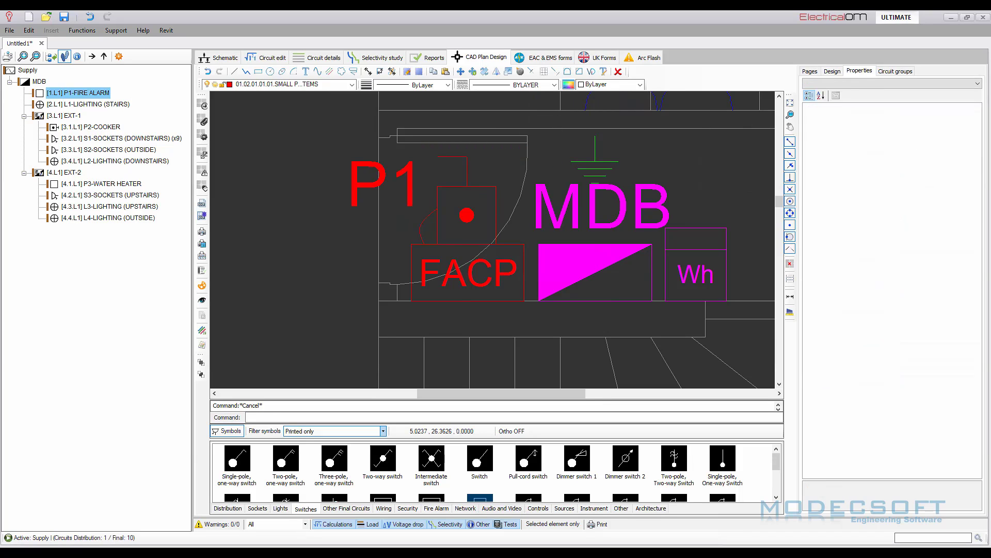
Change the colour of the FACP, heater switch, their wire and the P1 label to blue.
{"action": "scroll", "coordinate": [475, 264], "scroll_direction": "down", "scroll_amount": 2}
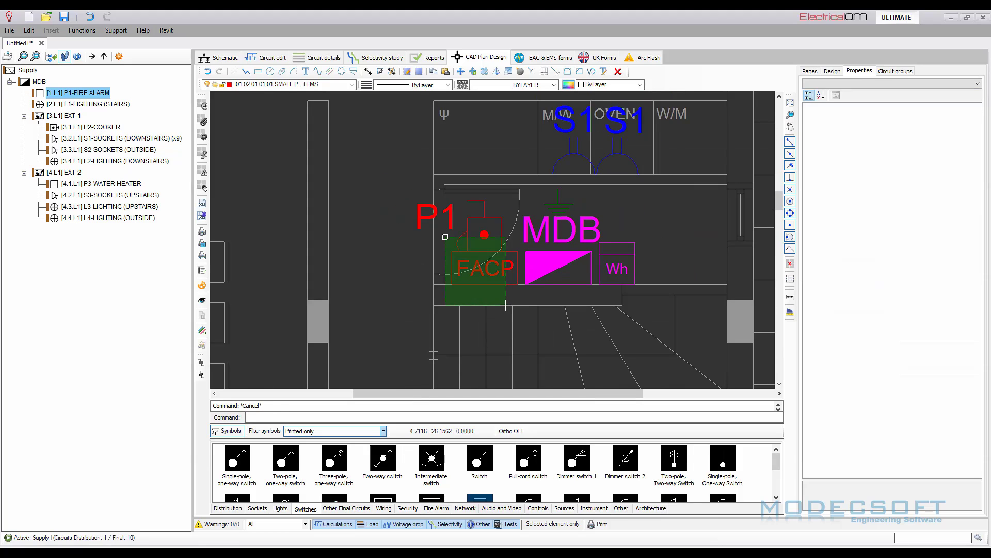
{"action": "left_click_drag", "start_coordinate": [378, 188], "coordinate": [523, 292]}
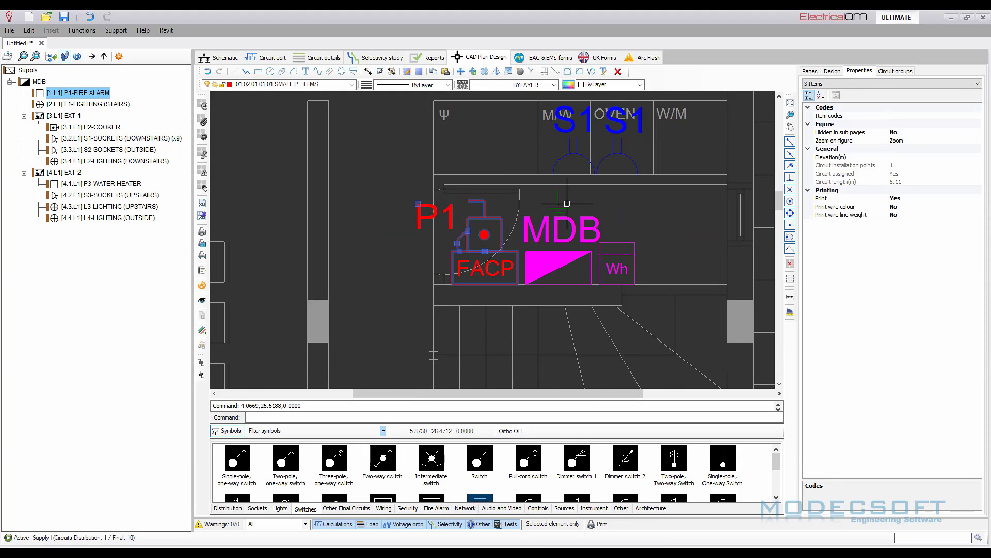
{"action": "left_click", "coordinate": [624, 86]}
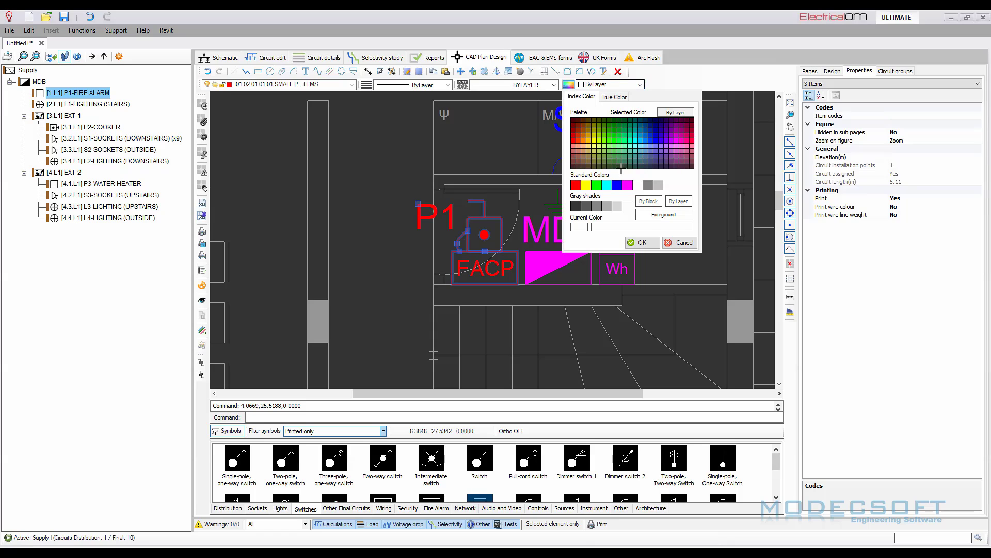
{"action": "left_click", "coordinate": [641, 243]}
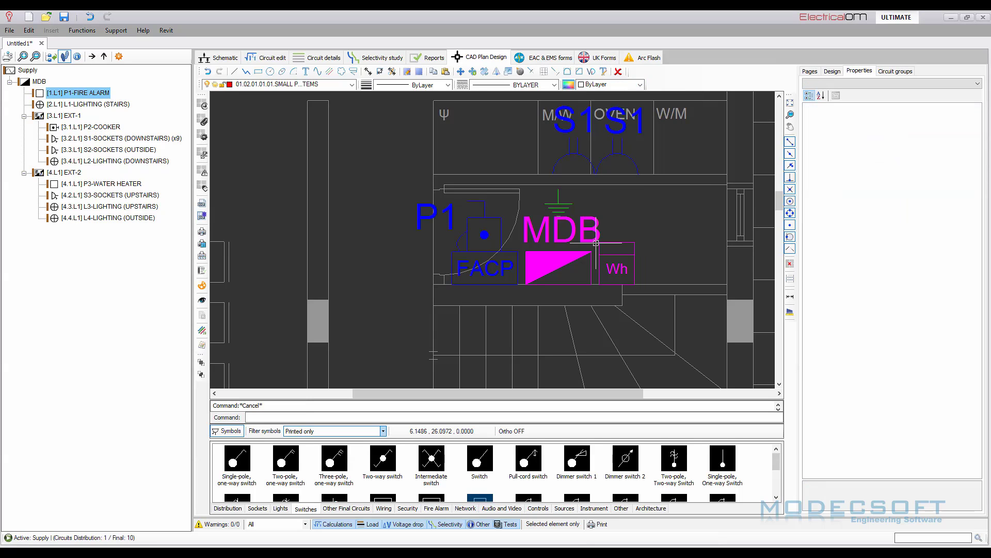
{"action": "key", "text": "Escape"}
Change the heater switch symbol's elevation and check the P1-FIRE ALARM circuit's length.
{"action": "left_click", "coordinate": [494, 220]}
{"action": "double_click", "coordinate": [493, 219]}
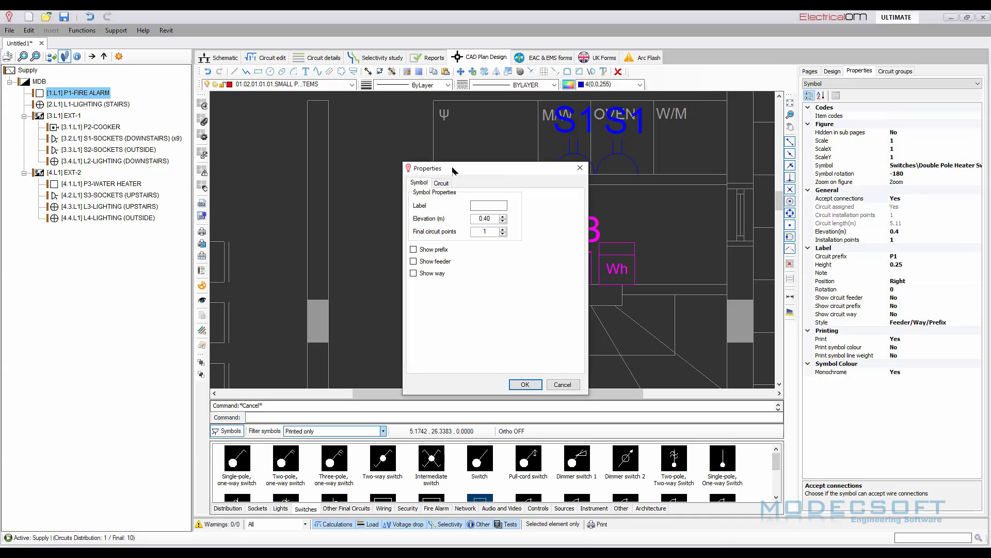
{"action": "left_click_drag", "start_coordinate": [502, 166], "coordinate": [310, 162]}
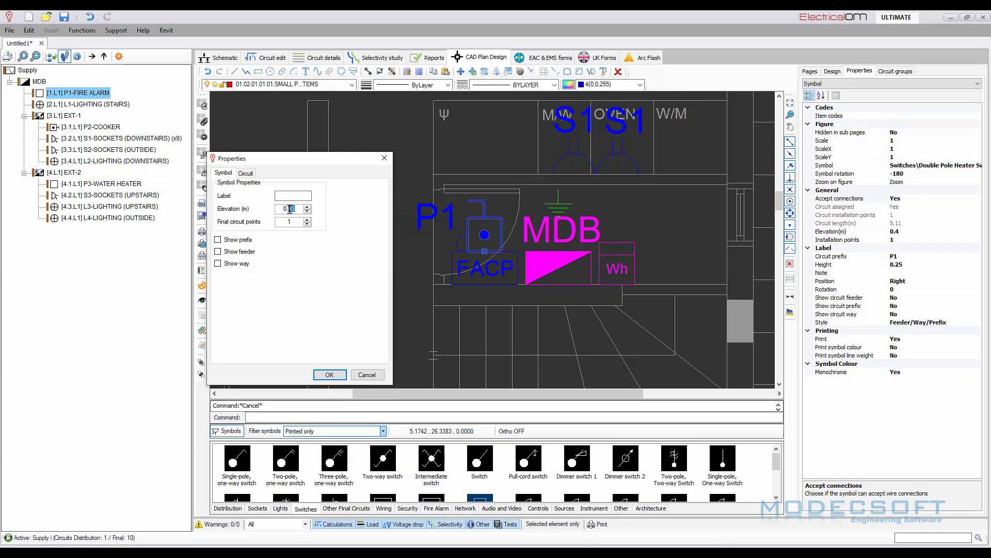
{"action": "left_click_drag", "start_coordinate": [301, 210], "coordinate": [273, 209]}
{"action": "left_click", "coordinate": [329, 374]}
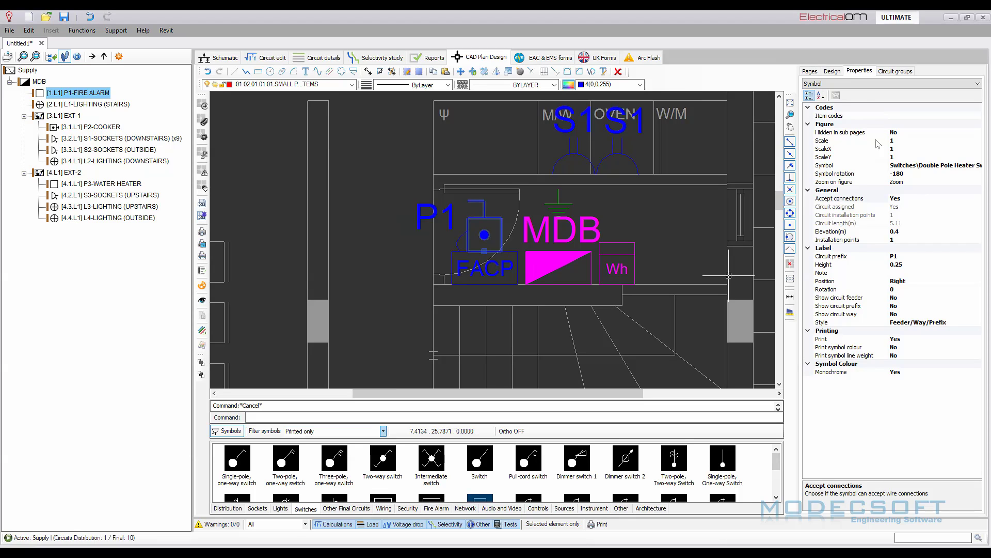
{"action": "left_click", "coordinate": [832, 70]}
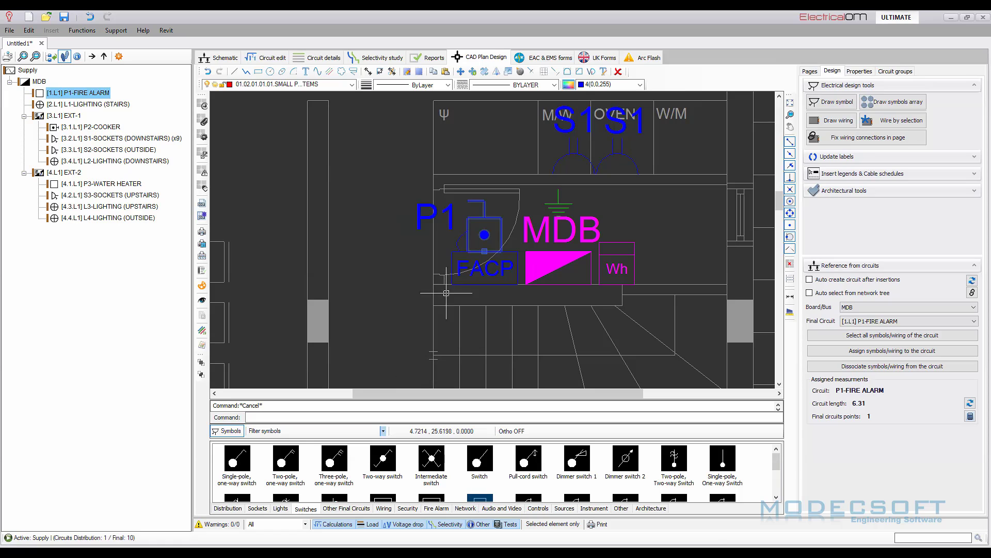
Insert a Fixed Device symbol in the free space between the Wh meter and the outer wall.
{"action": "scroll", "coordinate": [475, 247], "scroll_direction": "down", "scroll_amount": 2}
{"action": "scroll", "coordinate": [475, 247], "scroll_direction": "down", "scroll_amount": 2}
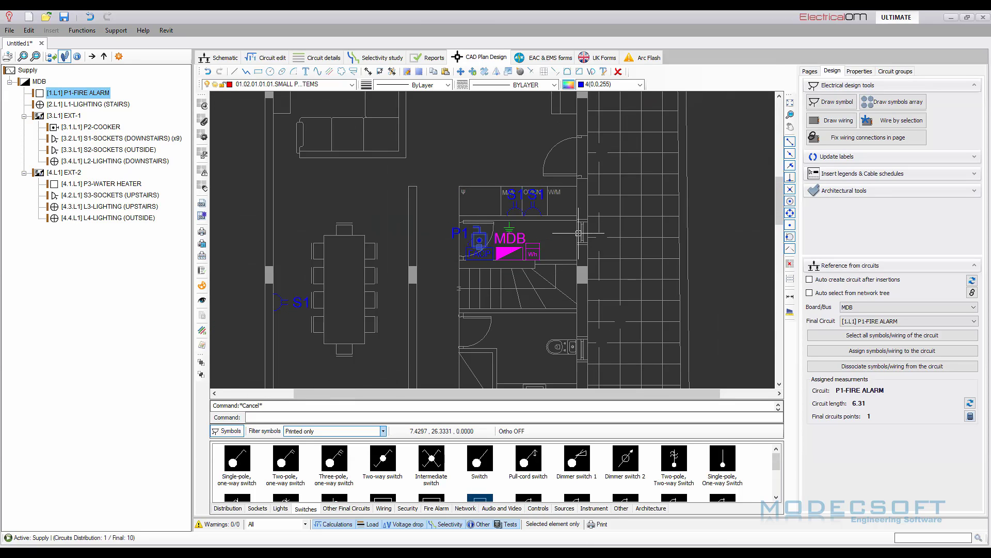
{"action": "scroll", "coordinate": [577, 242], "scroll_direction": "up", "scroll_amount": 2}
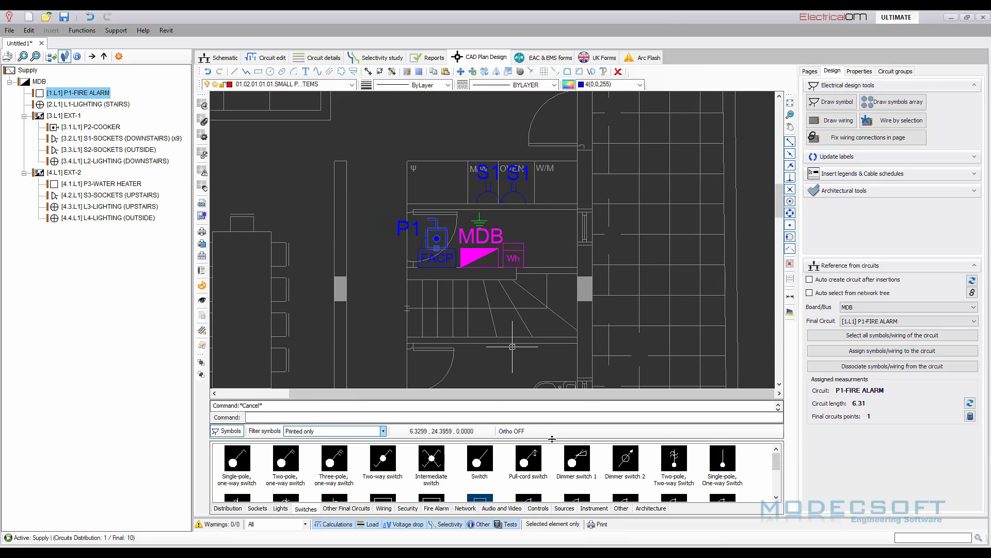
{"action": "left_click_drag", "start_coordinate": [552, 439], "coordinate": [552, 382]}
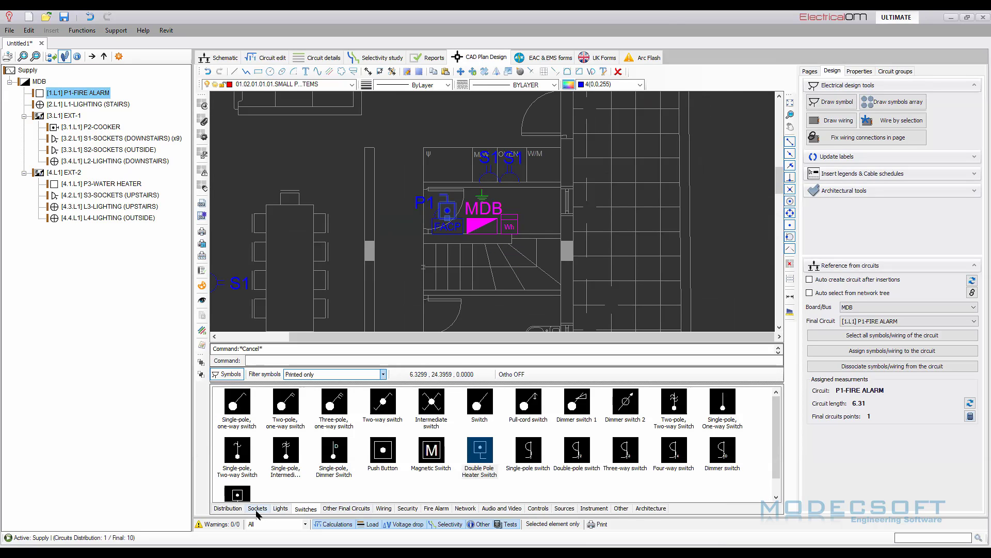
{"action": "left_click", "coordinate": [347, 509]}
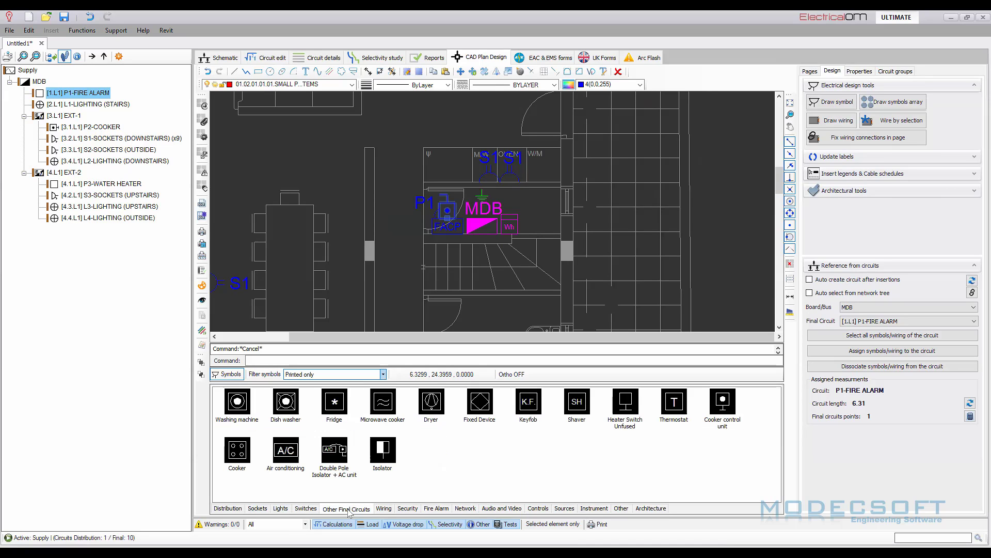
{"action": "left_click", "coordinate": [479, 402]}
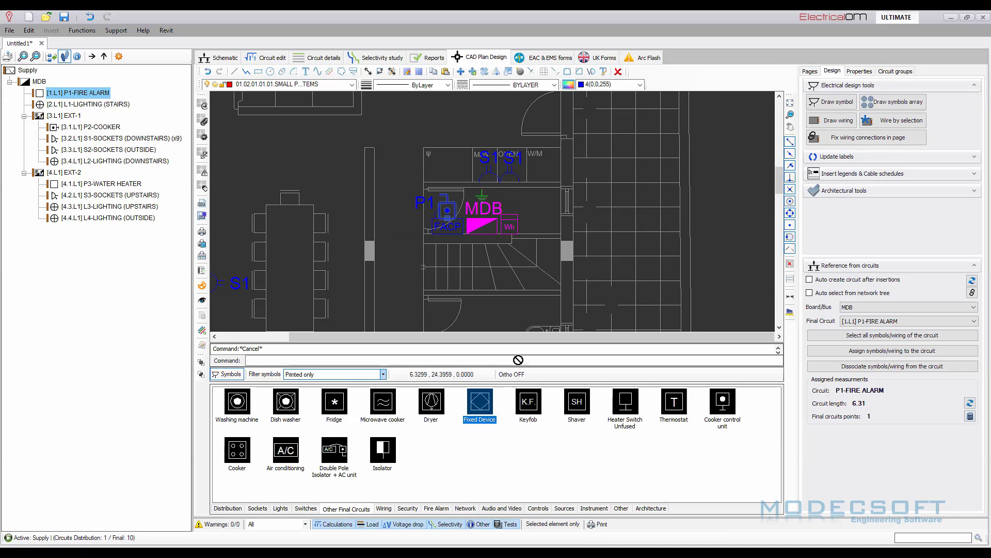
{"action": "scroll", "coordinate": [548, 217], "scroll_direction": "up", "scroll_amount": 3}
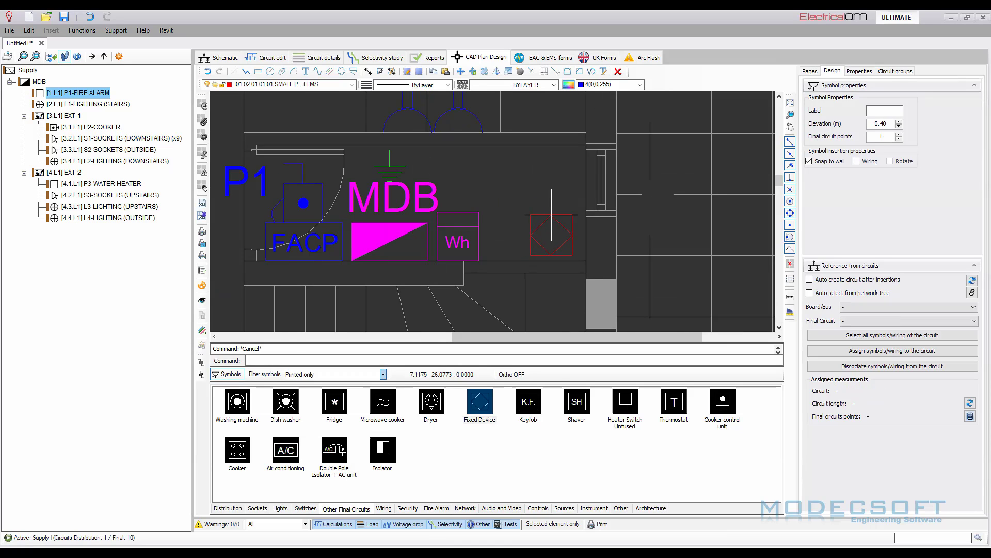
{"action": "left_click", "coordinate": [552, 214]}
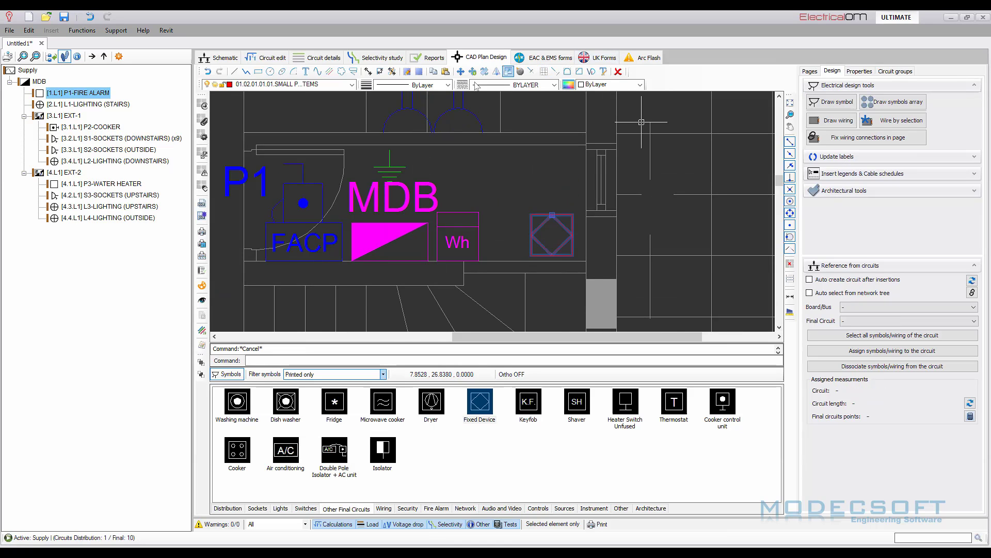
Move the Fixed Device symbol by its lower corner slightly up and away from the wall corner.
{"action": "left_click", "coordinate": [460, 71]}
{"action": "left_click", "coordinate": [572, 255]}
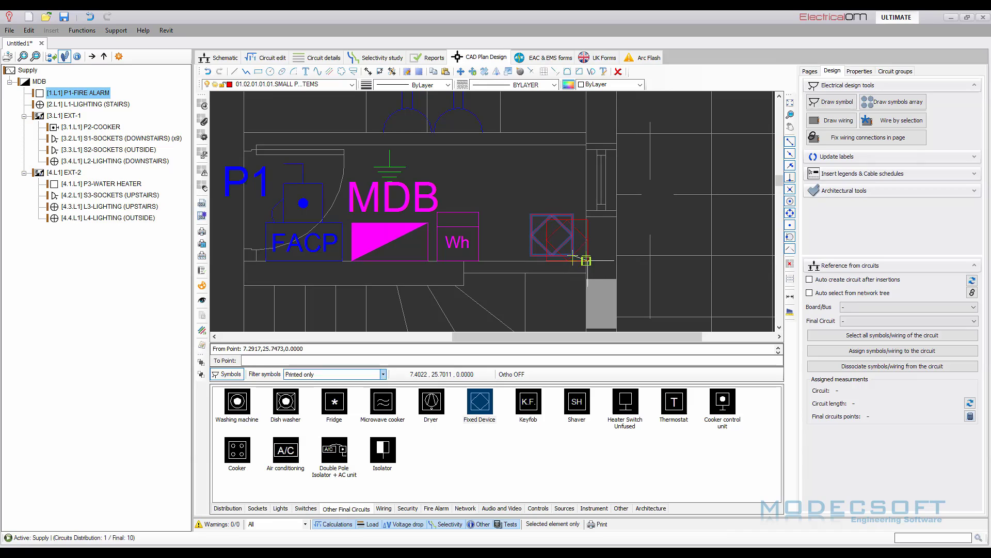
{"action": "left_click", "coordinate": [562, 245]}
{"action": "key", "text": "Escape"}
Set the Fixed Device symbol's scale to 1.5.
{"action": "left_click", "coordinate": [552, 235]}
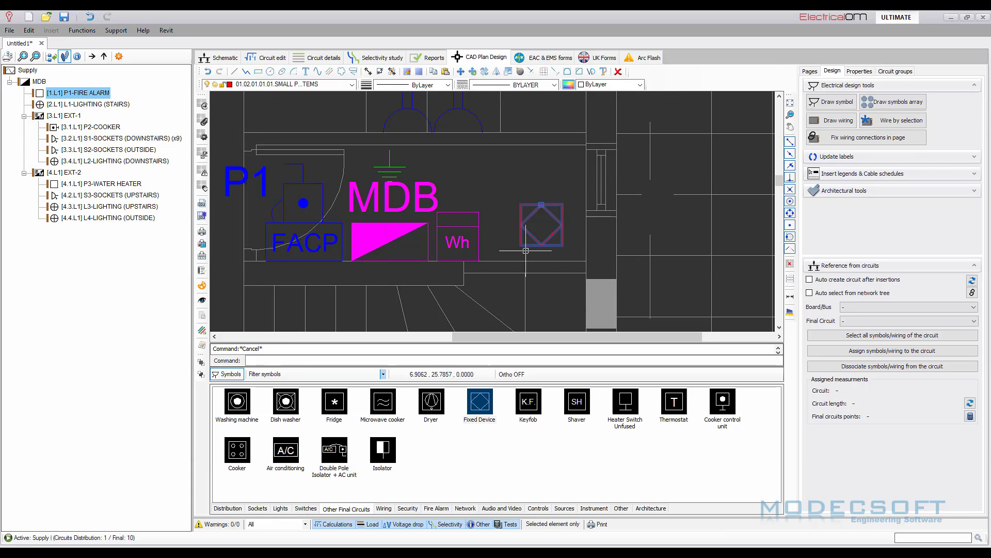
{"action": "left_click_drag", "start_coordinate": [554, 383], "coordinate": [554, 400]}
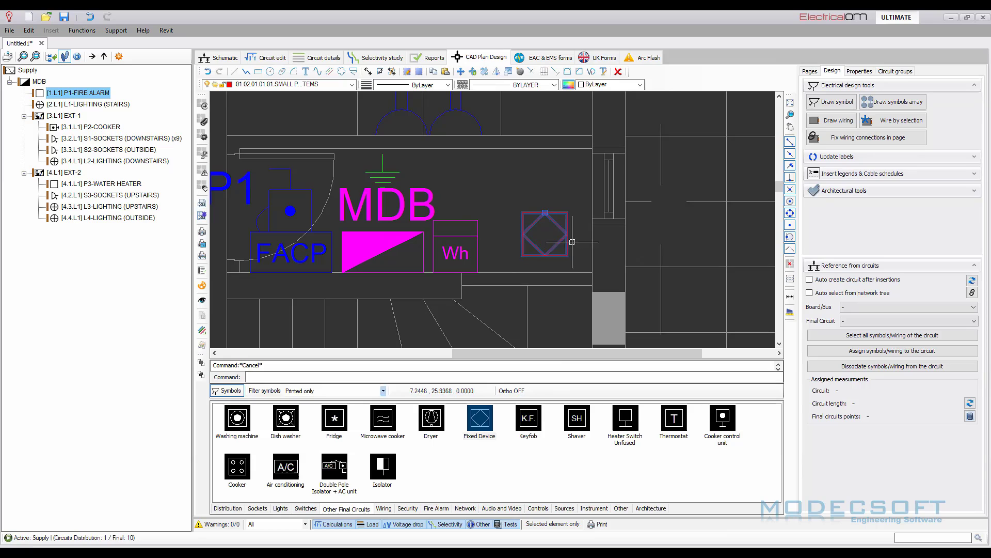
{"action": "left_click", "coordinate": [859, 71]}
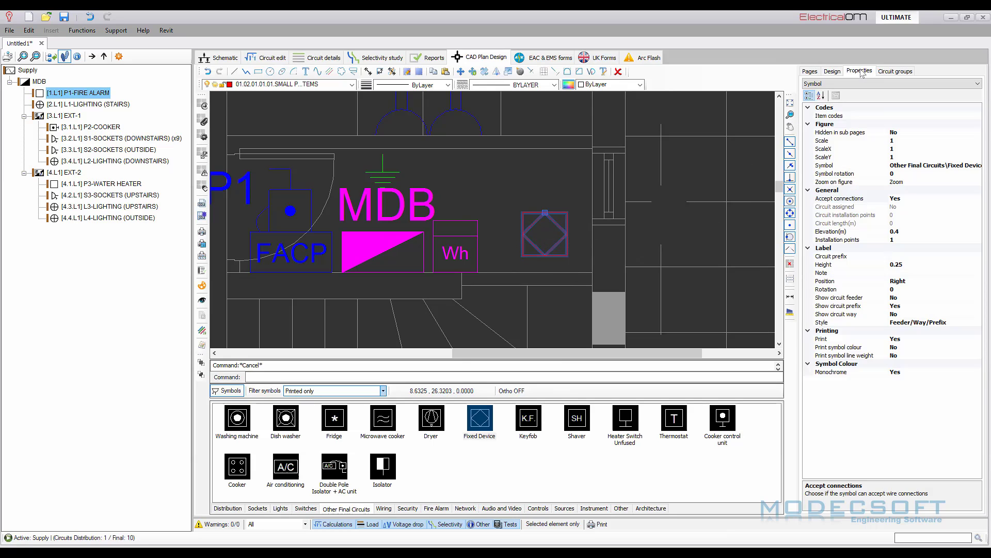
{"action": "left_click", "coordinate": [916, 140]}
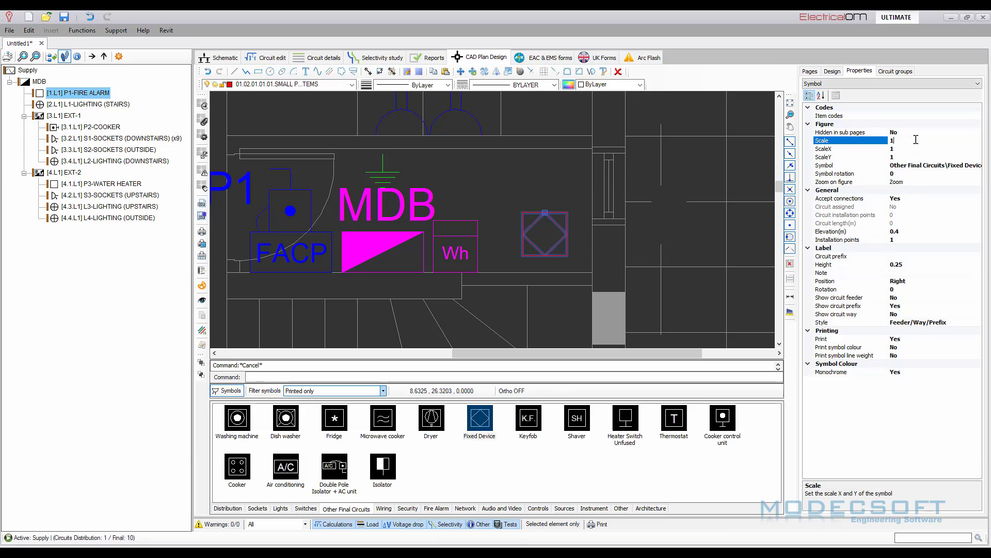
{"action": "left_click", "coordinate": [917, 149]}
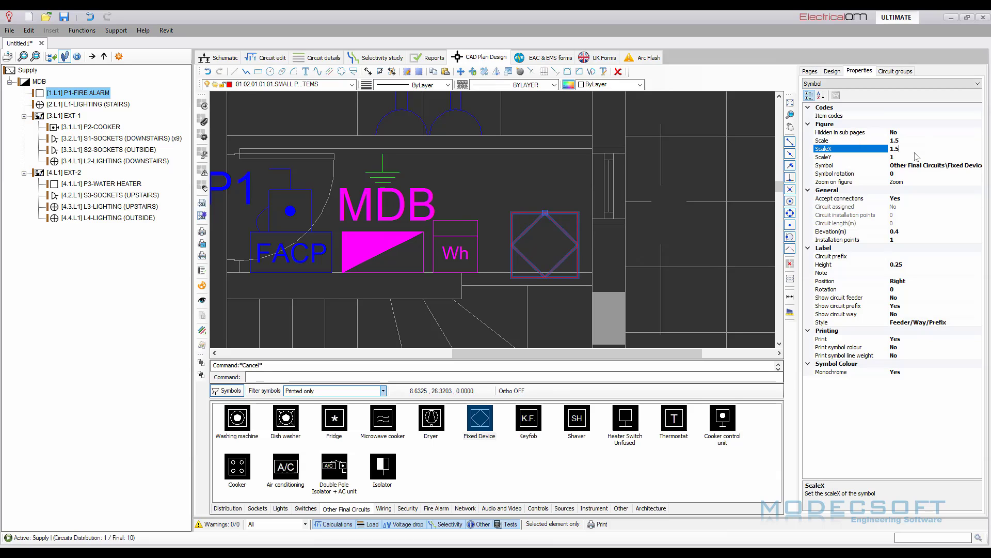
{"action": "left_click", "coordinate": [918, 157]}
{"action": "key", "text": "Escape"}
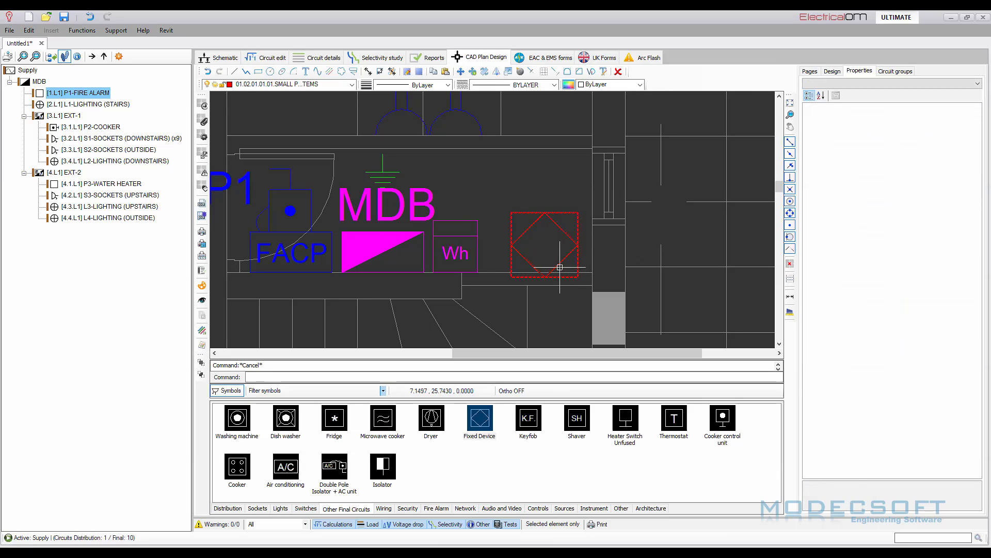
Move the enlarged Fixed Device symbol by its lower corner onto the inner corner of the outer wall.
{"action": "left_click", "coordinate": [561, 261]}
{"action": "right_click", "coordinate": [557, 261]}
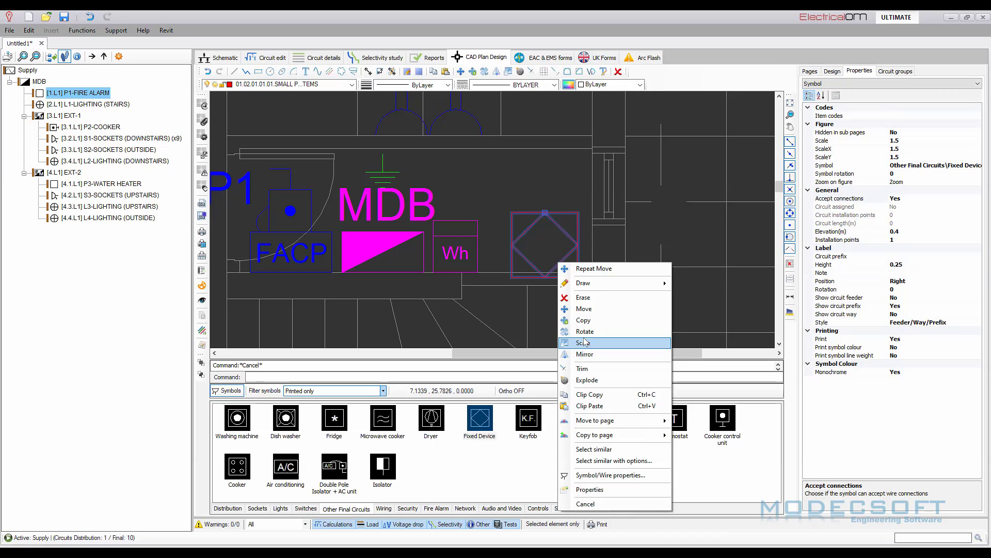
{"action": "left_click", "coordinate": [566, 313]}
{"action": "left_click", "coordinate": [579, 278]}
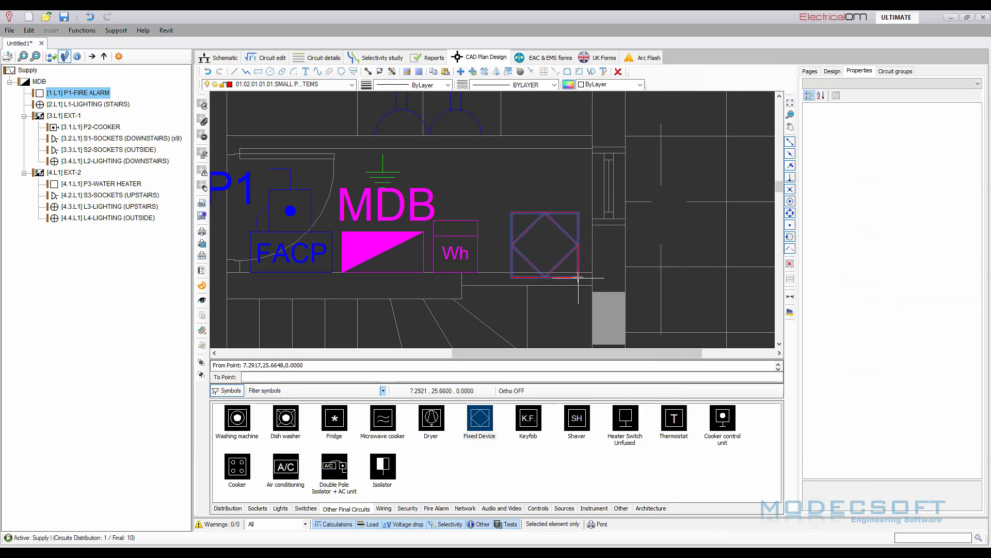
{"action": "left_click", "coordinate": [592, 273]}
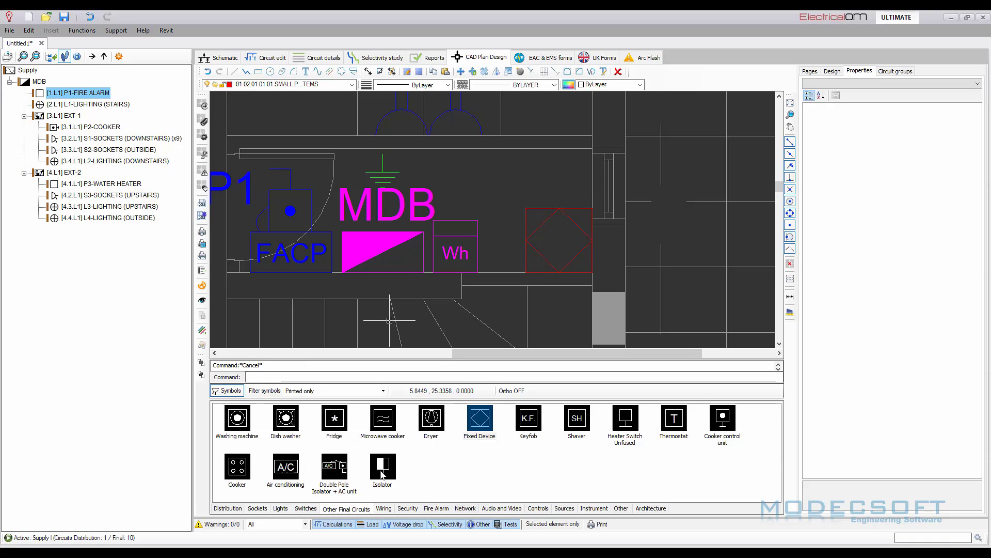
Insert an Isolator symbol at elevation 0.00 on the wall between the Wh meter and the Fixed Device.
{"action": "left_click", "coordinate": [383, 474]}
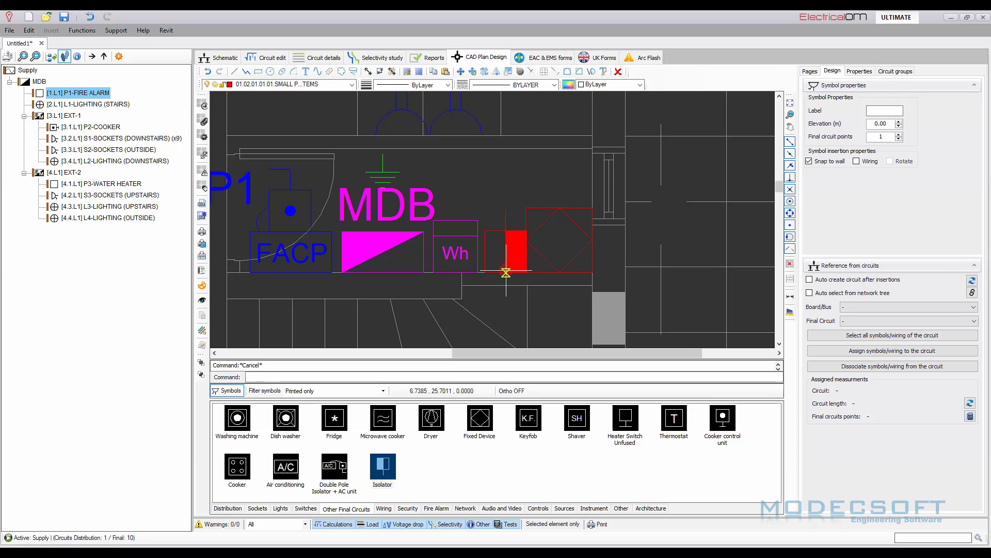
{"action": "left_click", "coordinate": [505, 272]}
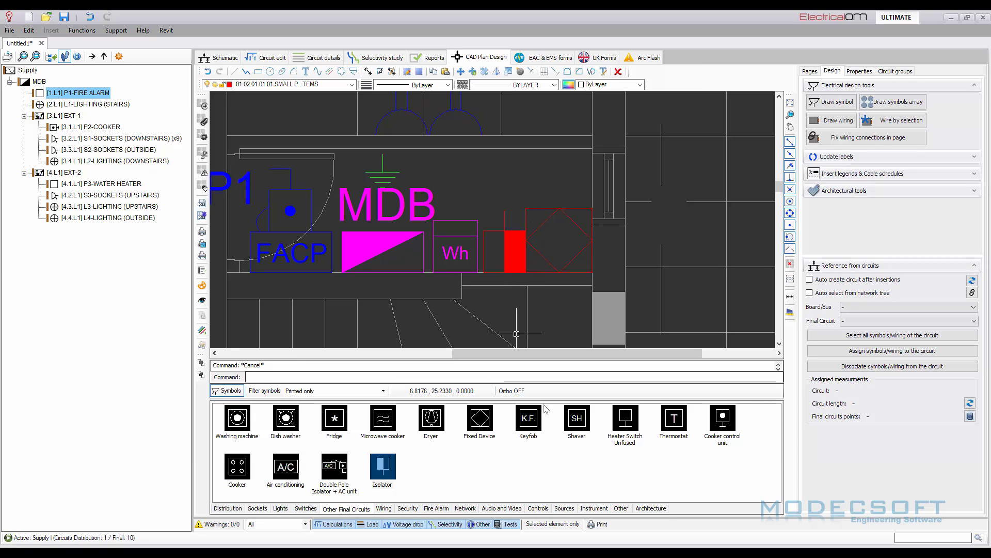
{"action": "left_click_drag", "start_coordinate": [544, 399], "coordinate": [544, 431]}
Assign the Isolator and Fixed Device symbols to the P3-WATER HEATER final circuit of EXT-2.
{"action": "scroll", "coordinate": [556, 323], "scroll_direction": "down", "scroll_amount": 5}
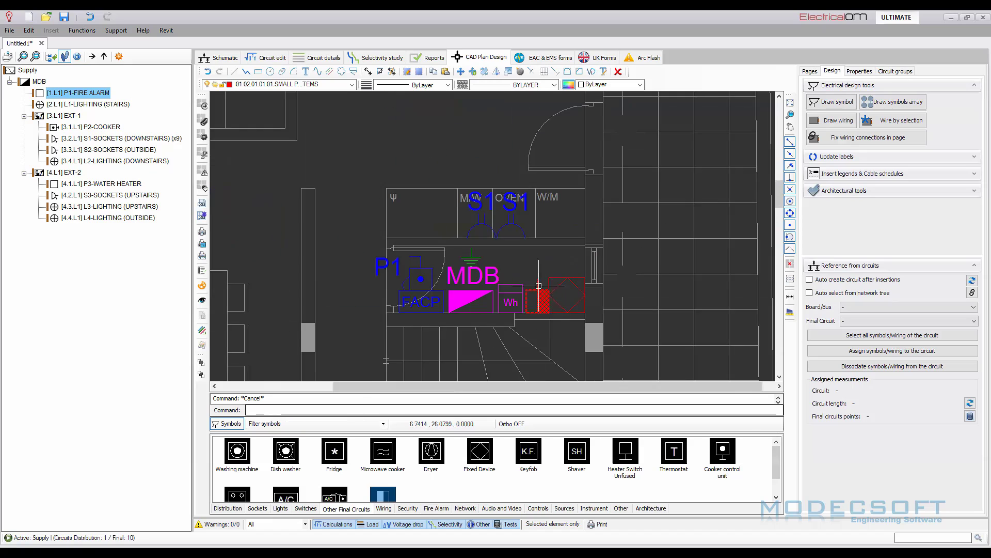
{"action": "scroll", "coordinate": [556, 323], "scroll_direction": "up", "scroll_amount": 3}
{"action": "left_click", "coordinate": [535, 253]}
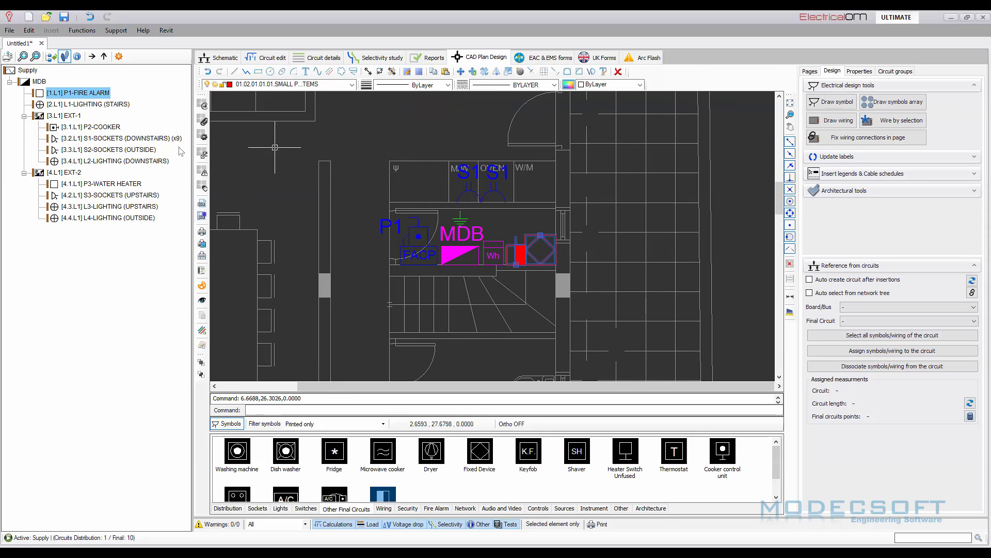
{"action": "left_click", "coordinate": [128, 185]}
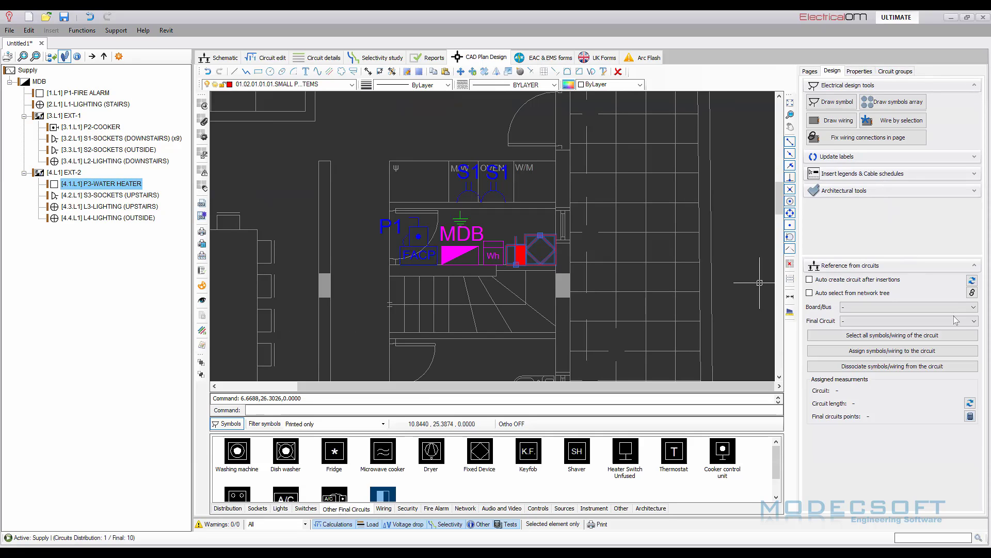
{"action": "left_click", "coordinate": [972, 293]}
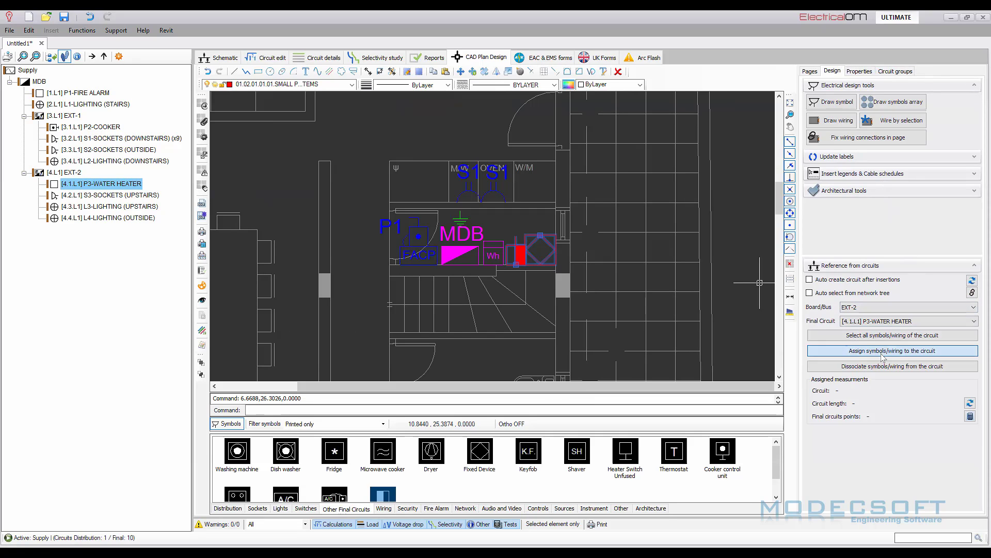
{"action": "left_click", "coordinate": [826, 350]}
{"action": "left_click", "coordinate": [547, 318]}
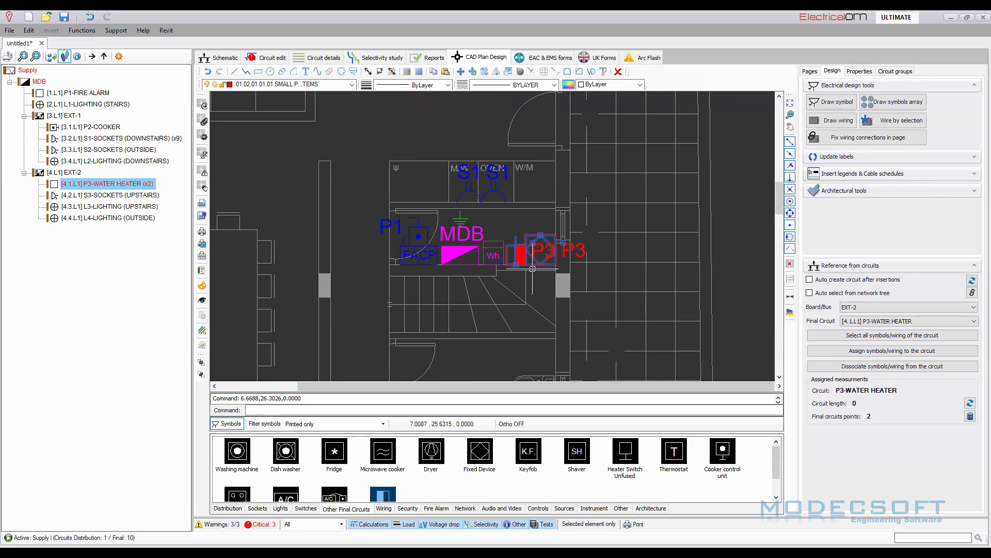
Set the isolator's final circuit points to 0 and update the P3-WATER HEATER circuit's point count.
{"action": "scroll", "coordinate": [557, 265], "scroll_direction": "up", "scroll_amount": 2}
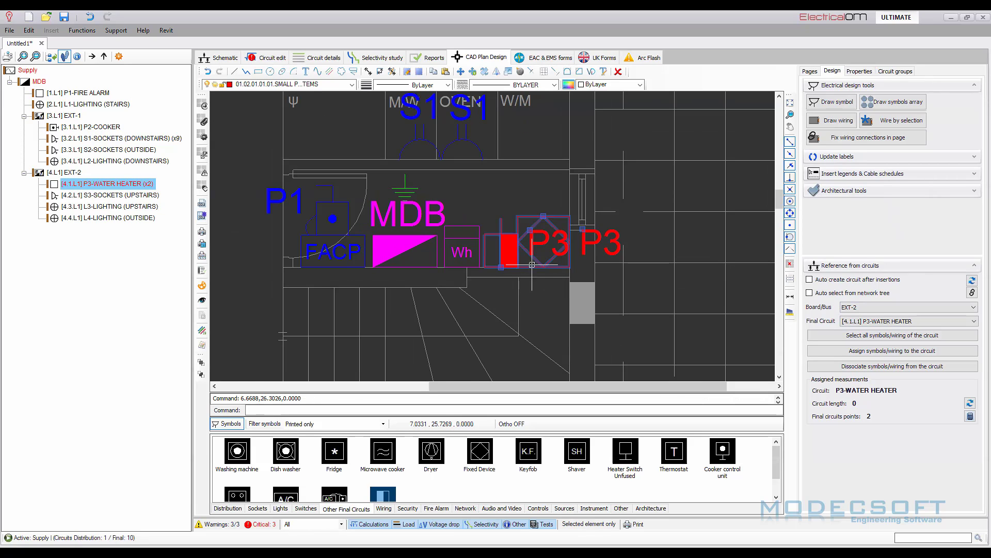
{"action": "left_click", "coordinate": [540, 266]}
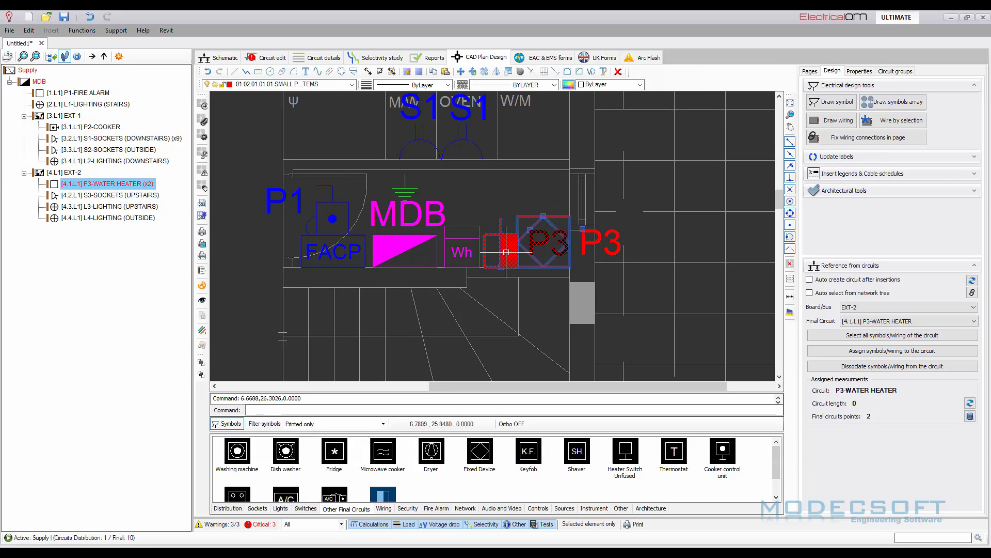
{"action": "key", "text": "Escape"}
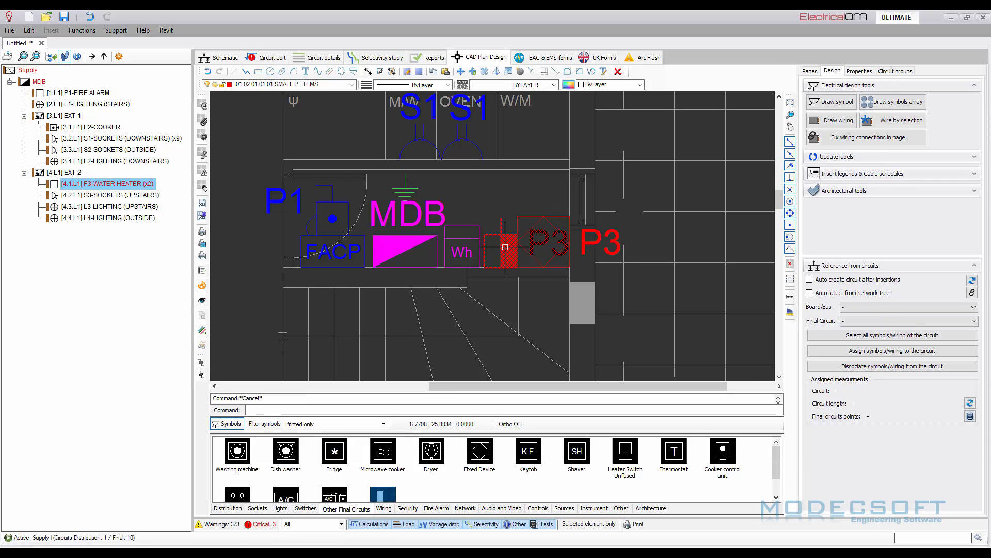
{"action": "double_click", "coordinate": [499, 245]}
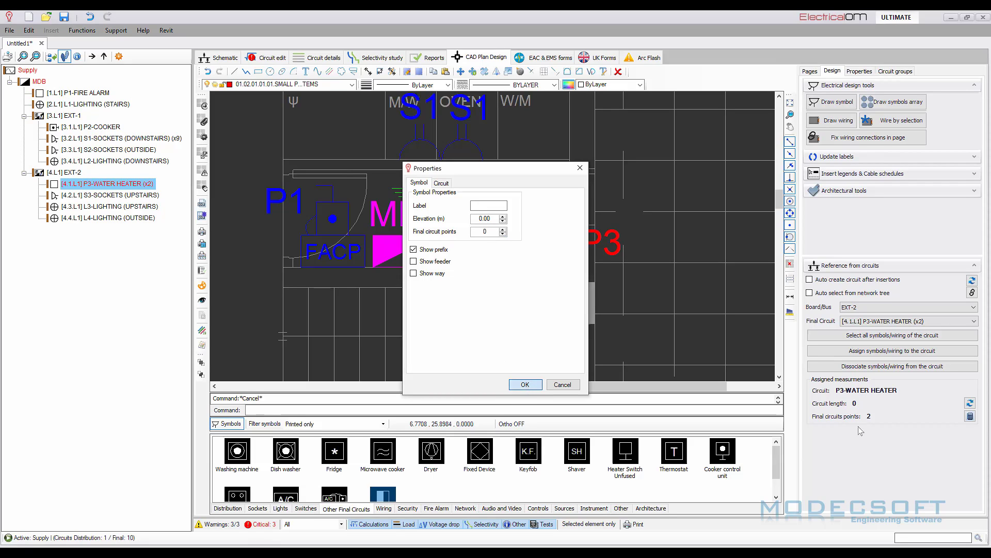
{"action": "key", "text": "Return"}
{"action": "left_click", "coordinate": [970, 416]}
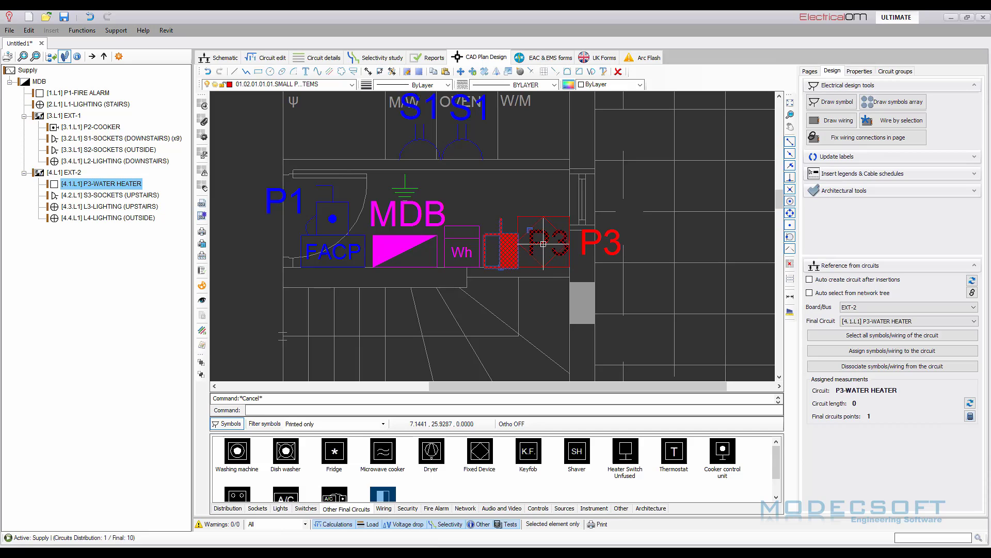
Hide the circuit prefix on the isolator and move the Fixed Device's P3 label above its symbol.
{"action": "left_click", "coordinate": [543, 243]}
{"action": "left_click", "coordinate": [860, 72]}
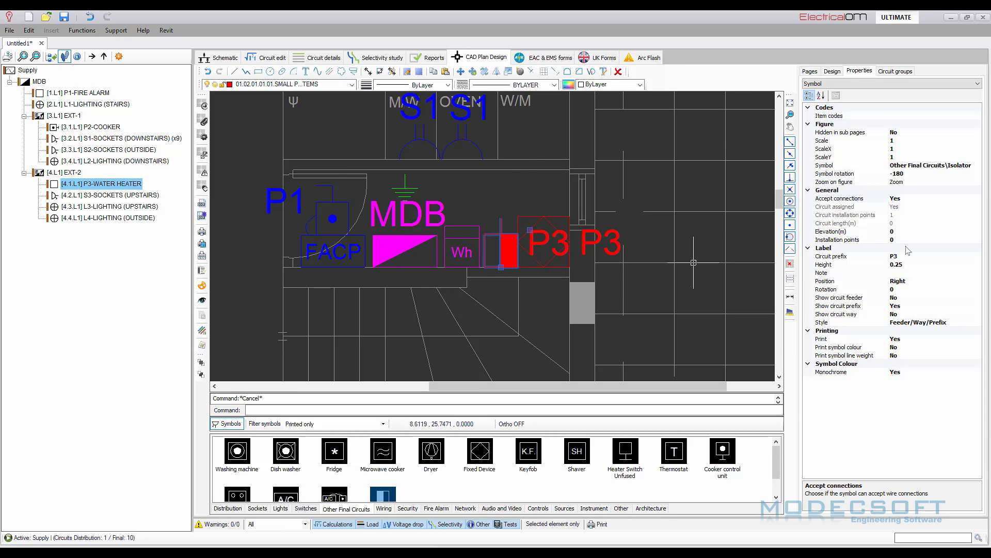
{"action": "double_click", "coordinate": [910, 305]}
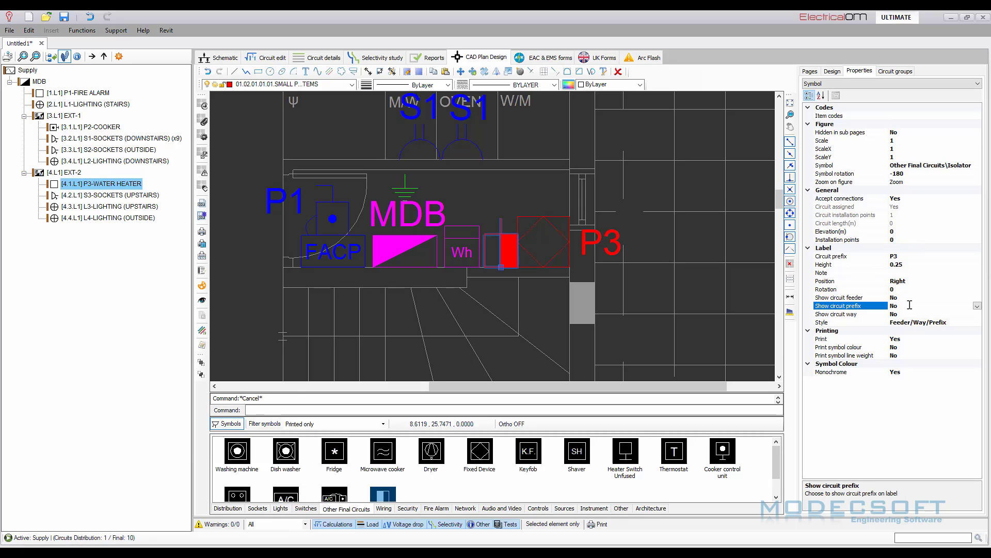
{"action": "left_click", "coordinate": [556, 220]}
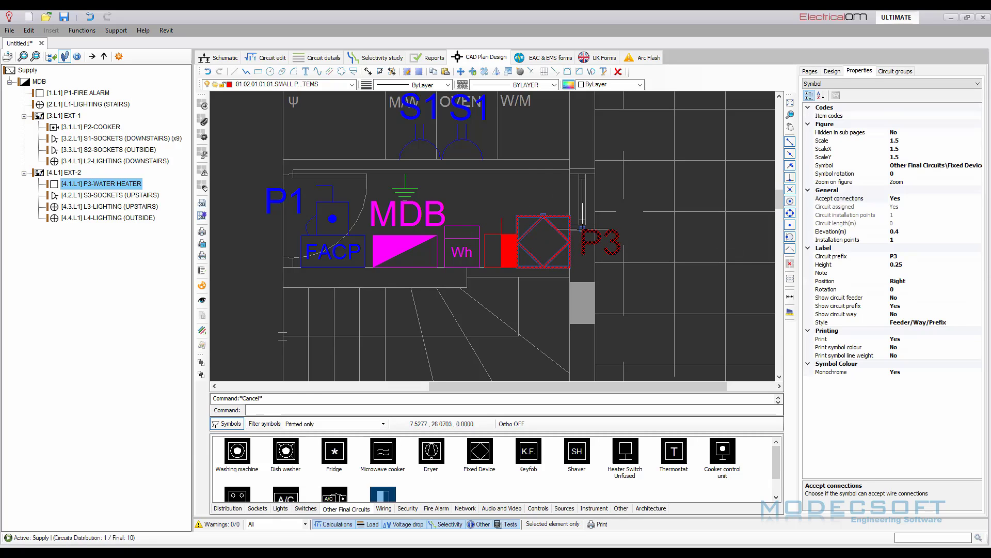
{"action": "key", "text": "Escape"}
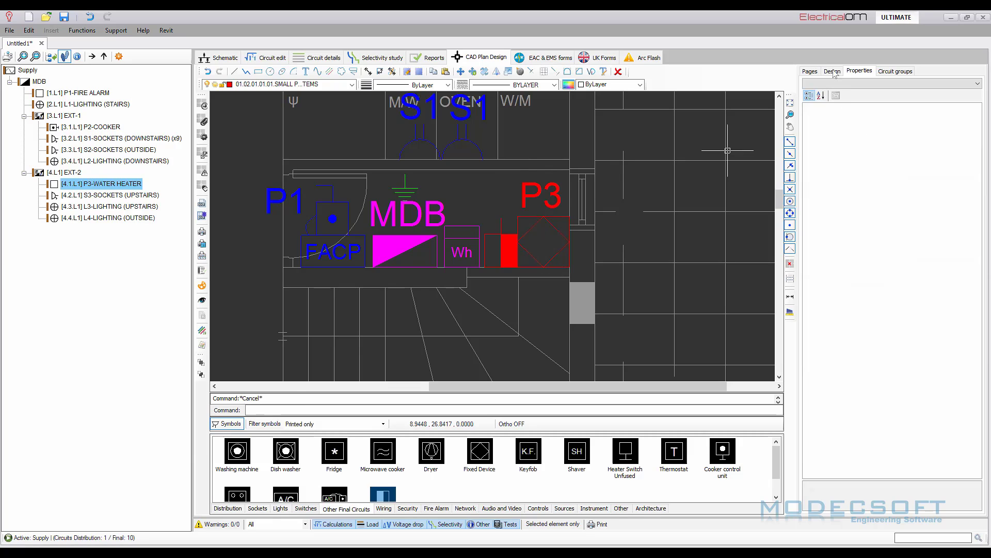
Wire the MDB, isolator and Fixed Device by selection using curved wiring at elevation 0.00.
{"action": "left_click", "coordinate": [832, 71]}
{"action": "left_click", "coordinate": [903, 121]}
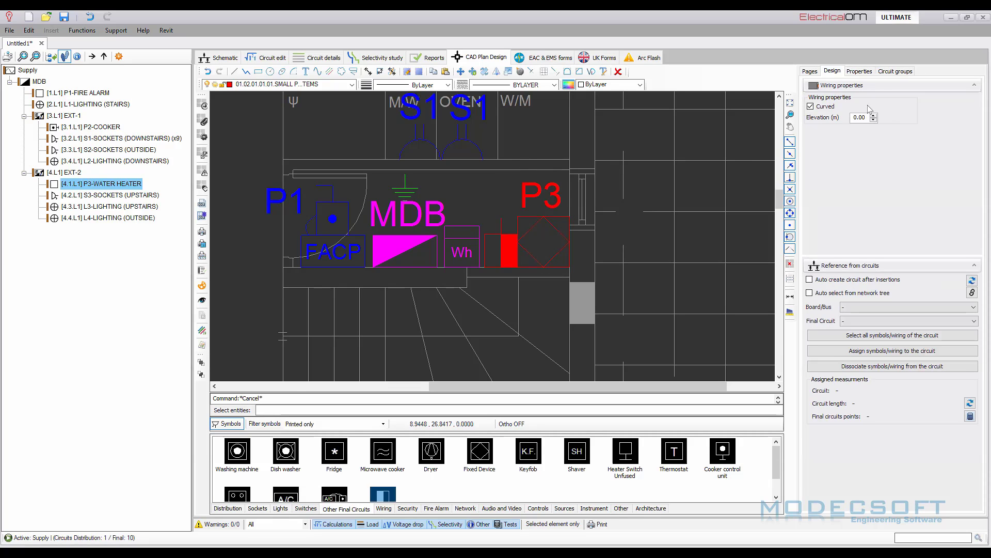
{"action": "left_click", "coordinate": [404, 247]}
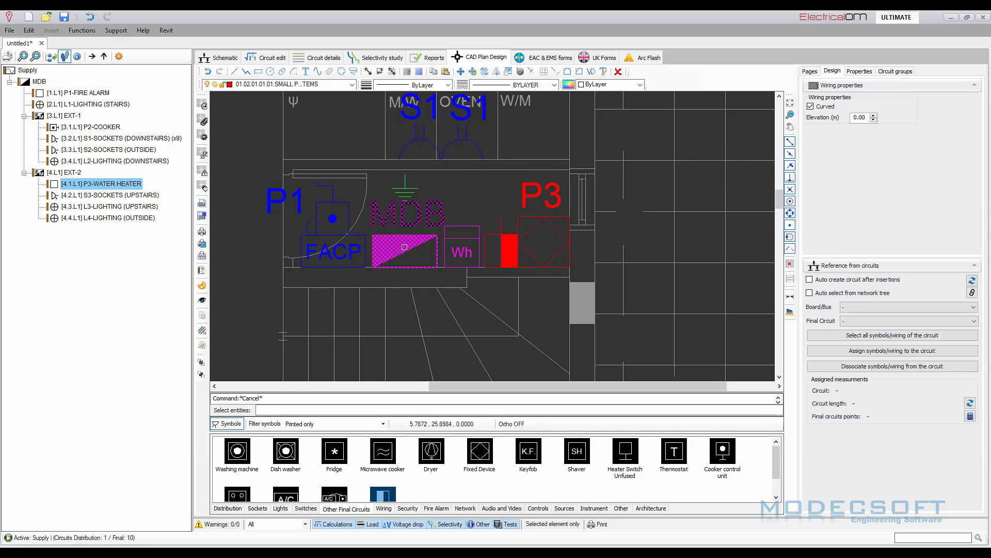
{"action": "left_click", "coordinate": [533, 214]}
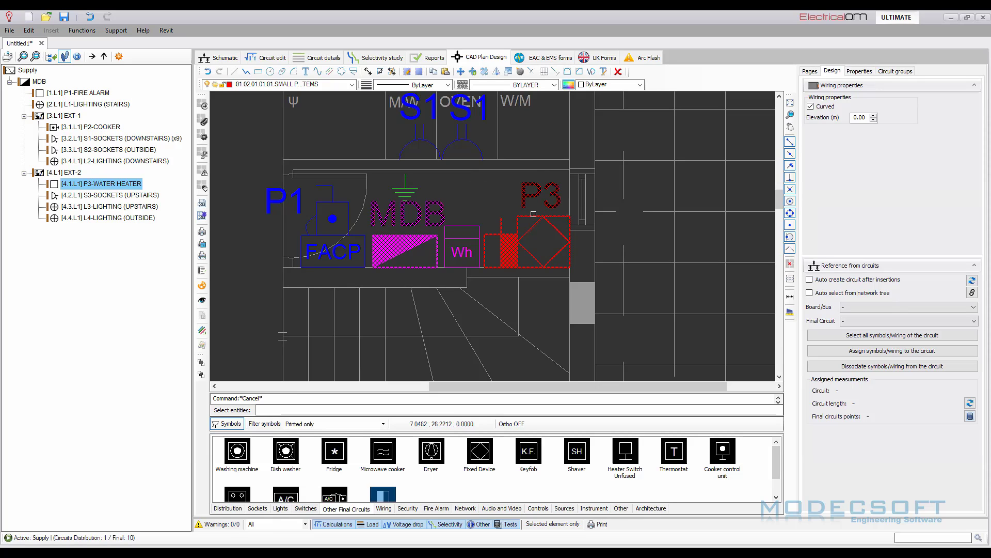
{"action": "right_click", "coordinate": [613, 221]}
{"action": "scroll", "coordinate": [540, 278], "scroll_direction": "up", "scroll_amount": 3}
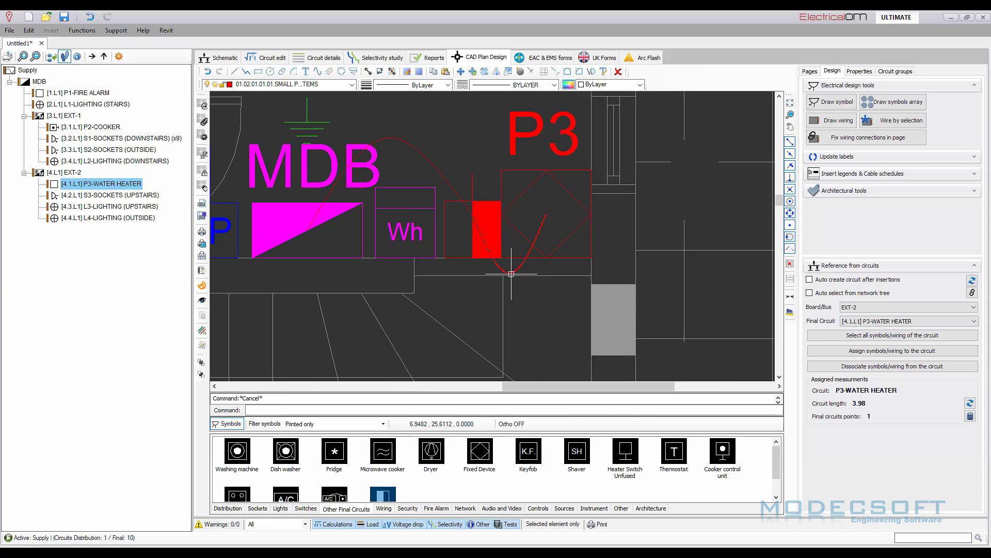
Reshape the wire between the isolator and Fixed Device to arch above them and end at the Fixed Device's upper edge.
{"action": "left_click", "coordinate": [512, 277]}
{"action": "left_click_drag", "start_coordinate": [512, 277], "coordinate": [503, 154]}
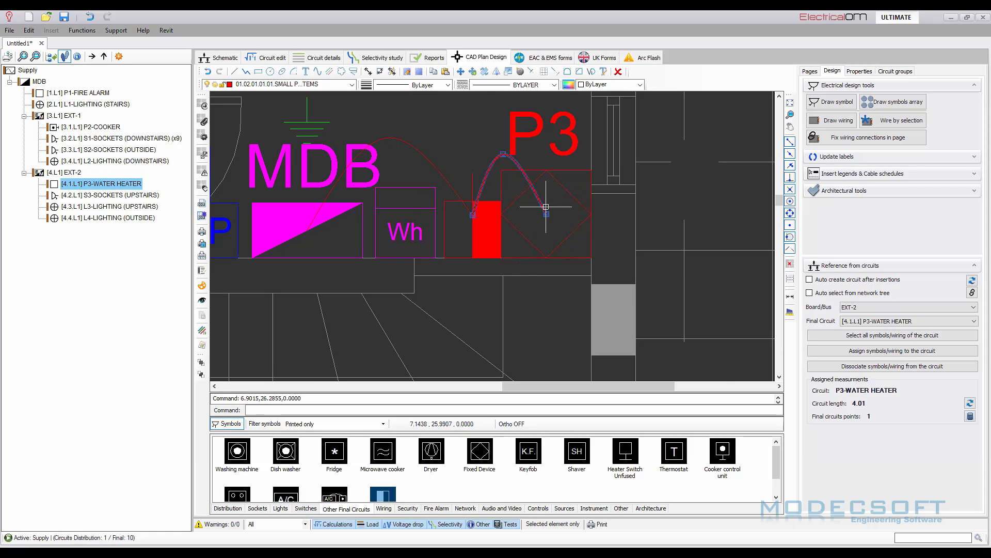
{"action": "left_click", "coordinate": [545, 173]}
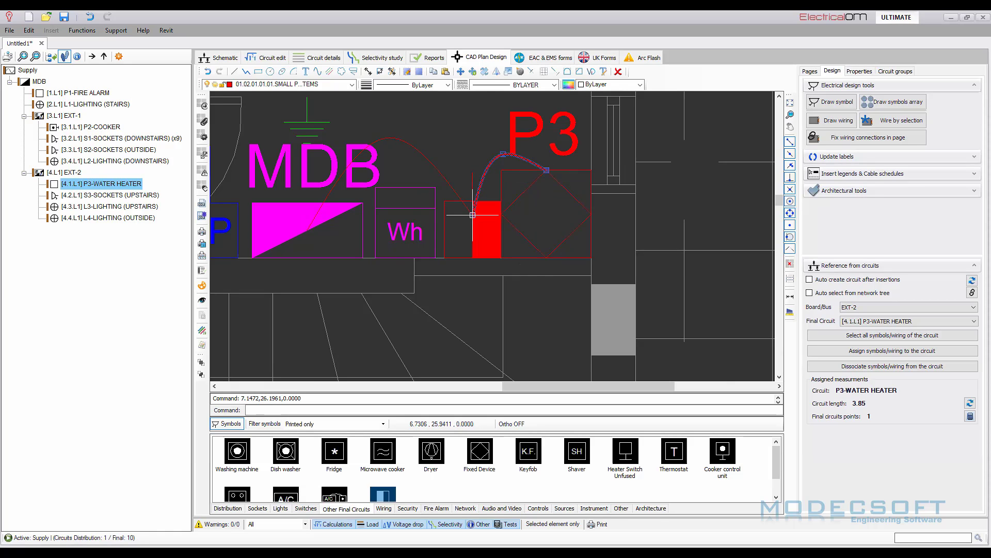
{"action": "key", "text": "Escape"}
Exclude the wire between the MDB and the isolator from printing by setting Print to No.
{"action": "scroll", "coordinate": [451, 209], "scroll_direction": "down", "scroll_amount": 2}
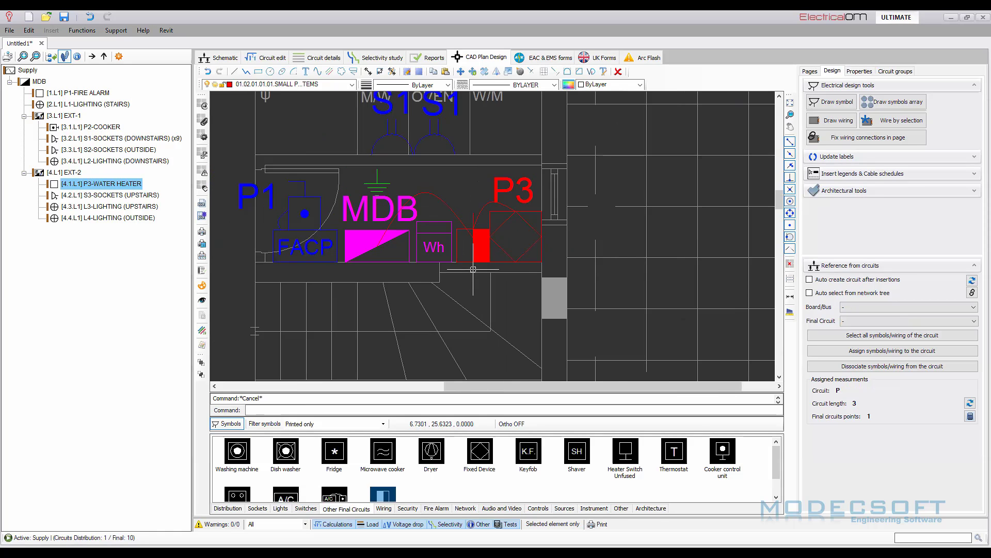
{"action": "left_click", "coordinate": [452, 209]}
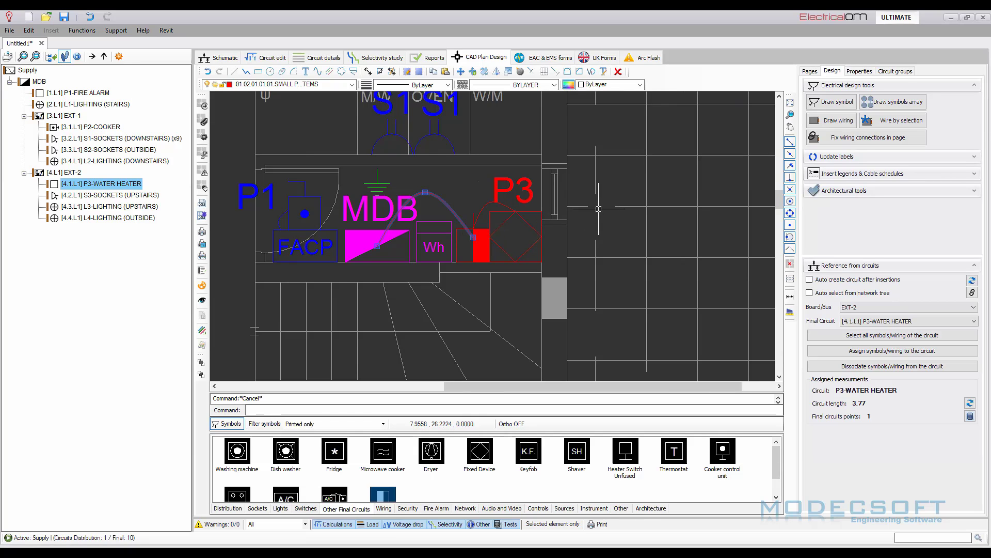
{"action": "left_click", "coordinate": [859, 71]}
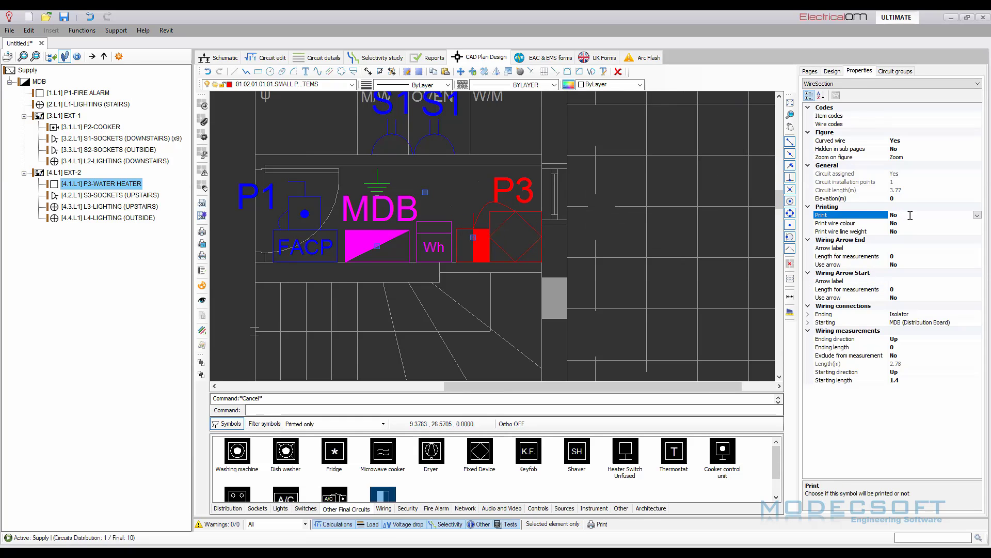
Colour the isolator, the Fixed Device with its P3 label and the wire joining them standard blue.
{"action": "left_click", "coordinate": [504, 220]}
{"action": "left_click", "coordinate": [582, 287]}
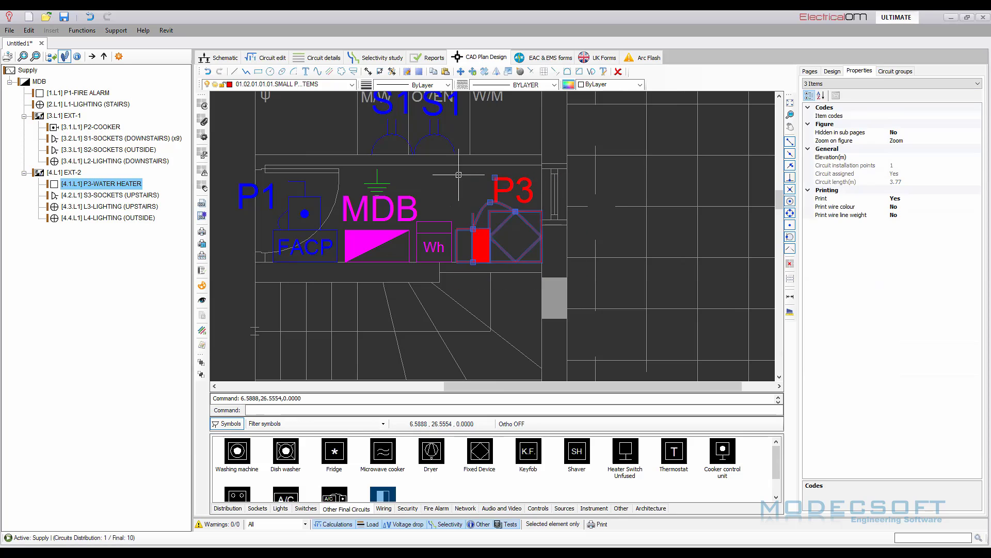
{"action": "left_click", "coordinate": [640, 85]}
{"action": "left_click", "coordinate": [617, 185]}
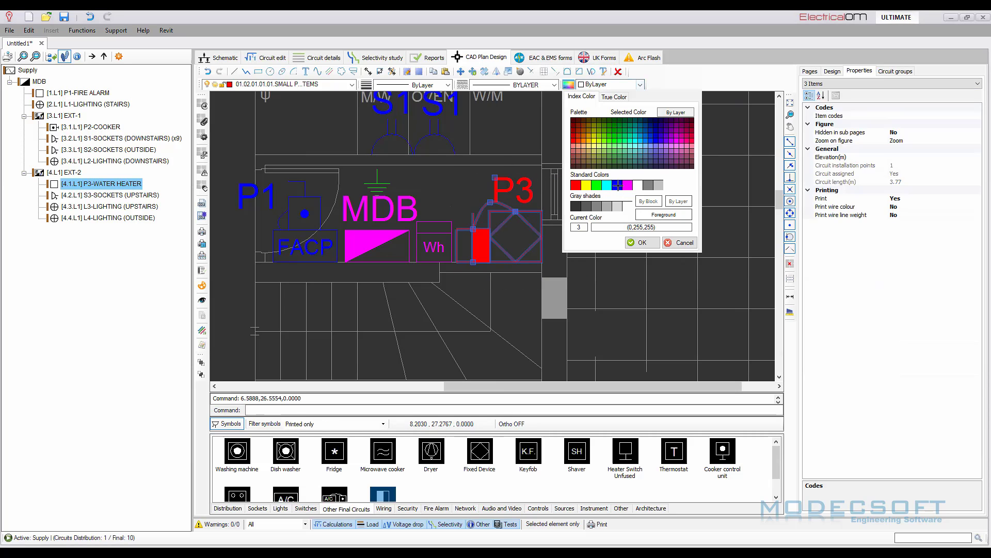
{"action": "left_click", "coordinate": [642, 242]}
{"action": "scroll", "coordinate": [572, 185], "scroll_direction": "down", "scroll_amount": 5}
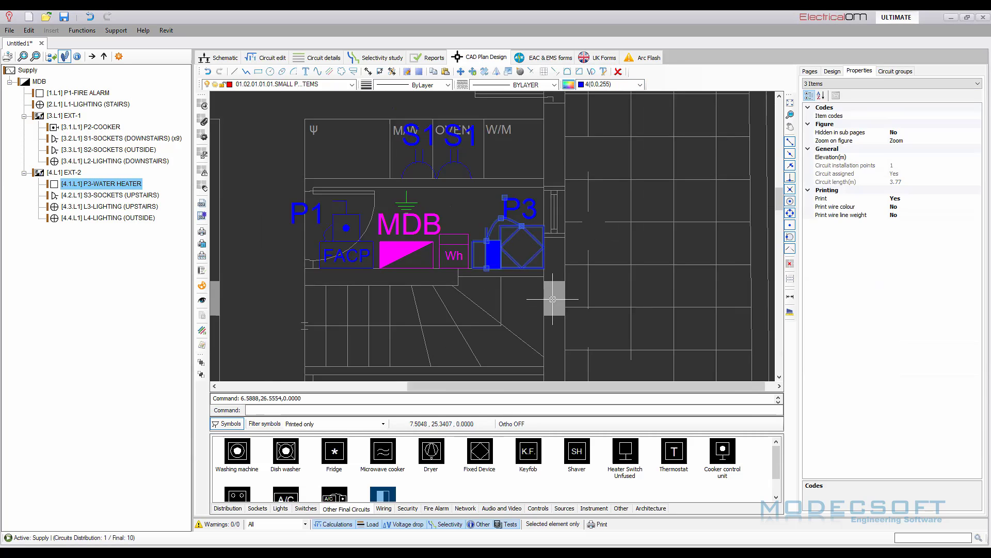
{"action": "key", "text": "Escape"}
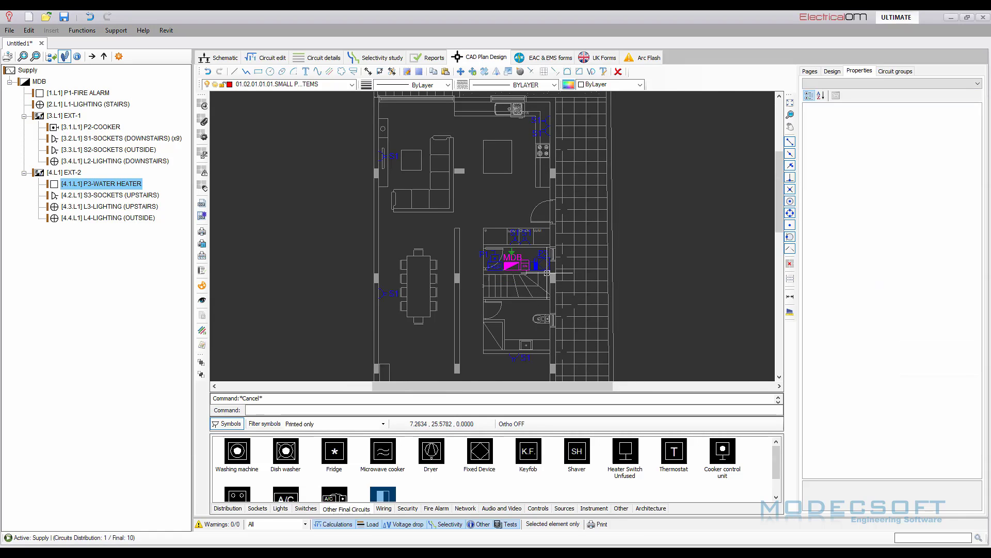
Inspect the ground floor circuits and their wiring routes in the Plan 3D Viewer from several angles, including a close-up near the MDB.
{"action": "scroll", "coordinate": [454, 207], "scroll_direction": "down", "scroll_amount": 3}
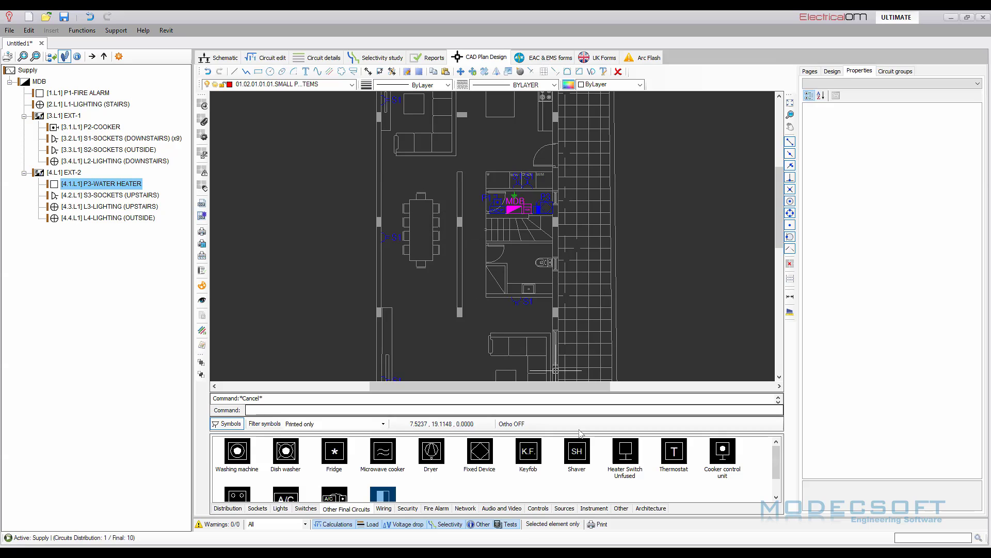
{"action": "left_click_drag", "start_coordinate": [517, 434], "coordinate": [517, 455]}
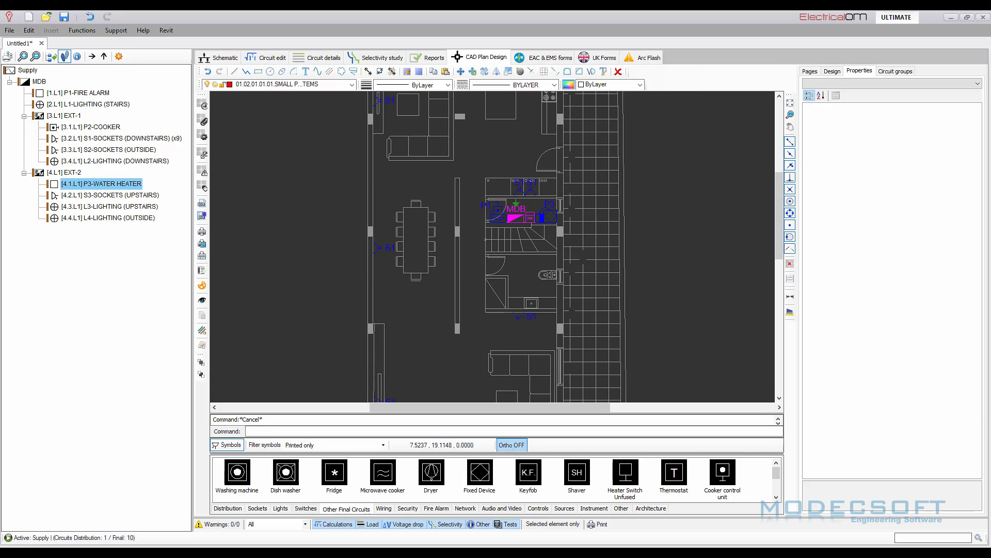
{"action": "scroll", "coordinate": [476, 179], "scroll_direction": "down", "scroll_amount": 2}
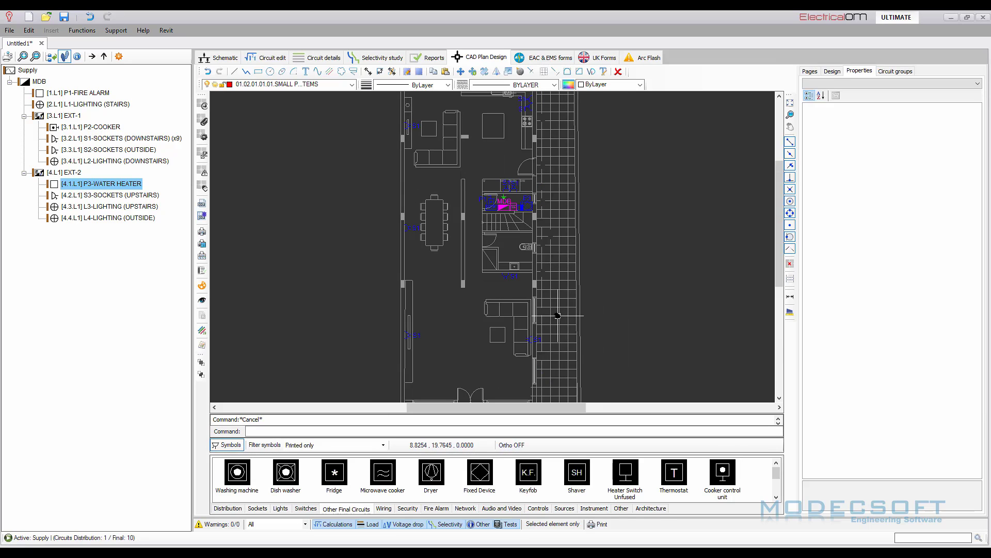
{"action": "middle_click_drag", "start_coordinate": [558, 315], "coordinate": [537, 294]}
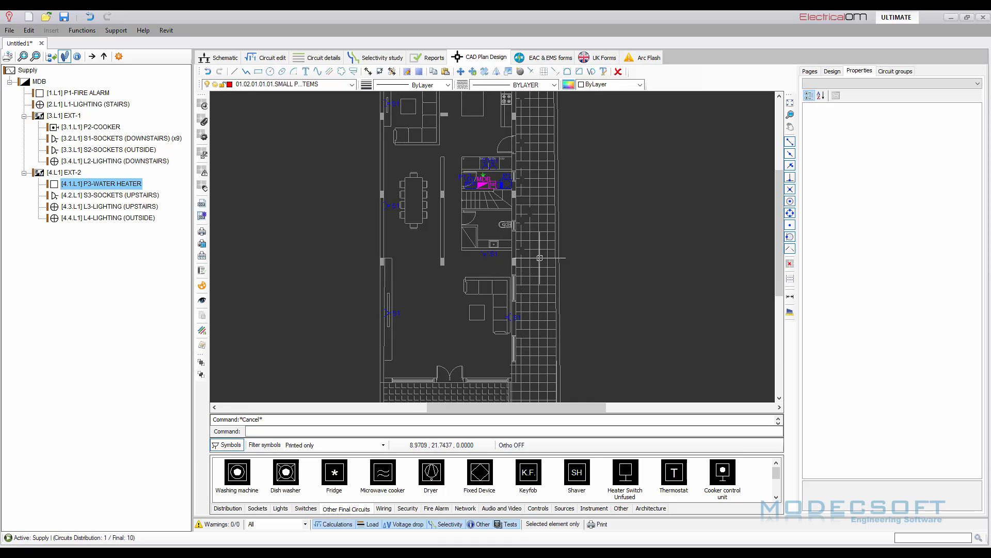
{"action": "left_click", "coordinate": [202, 300]}
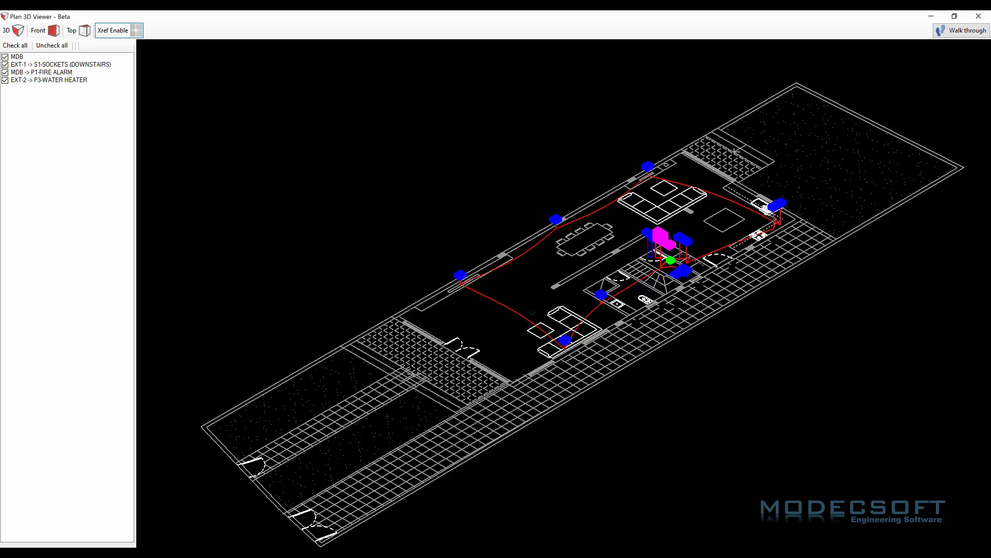
{"action": "middle_click_drag", "start_coordinate": [563, 341], "coordinate": [540, 306]}
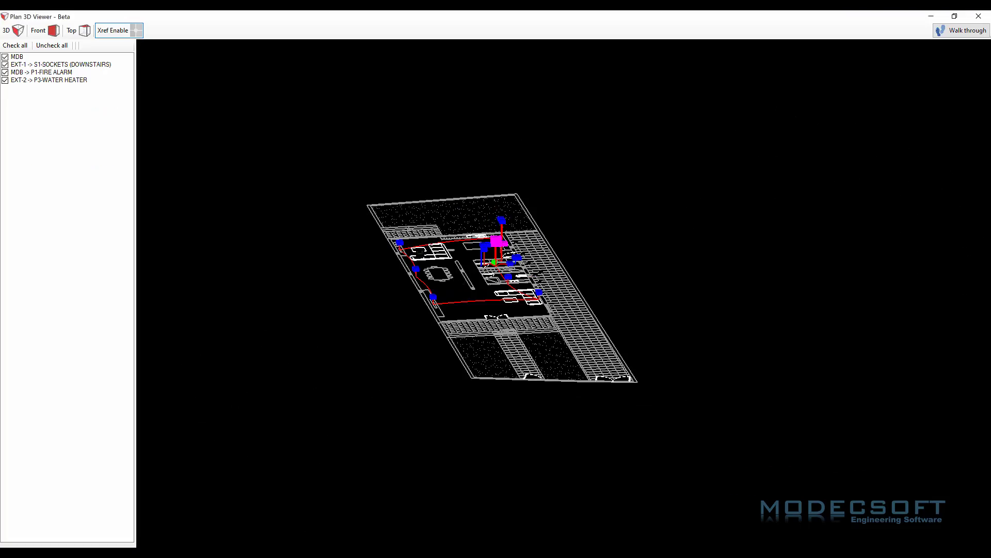
{"action": "scroll", "coordinate": [504, 289], "scroll_direction": "up", "scroll_amount": 10}
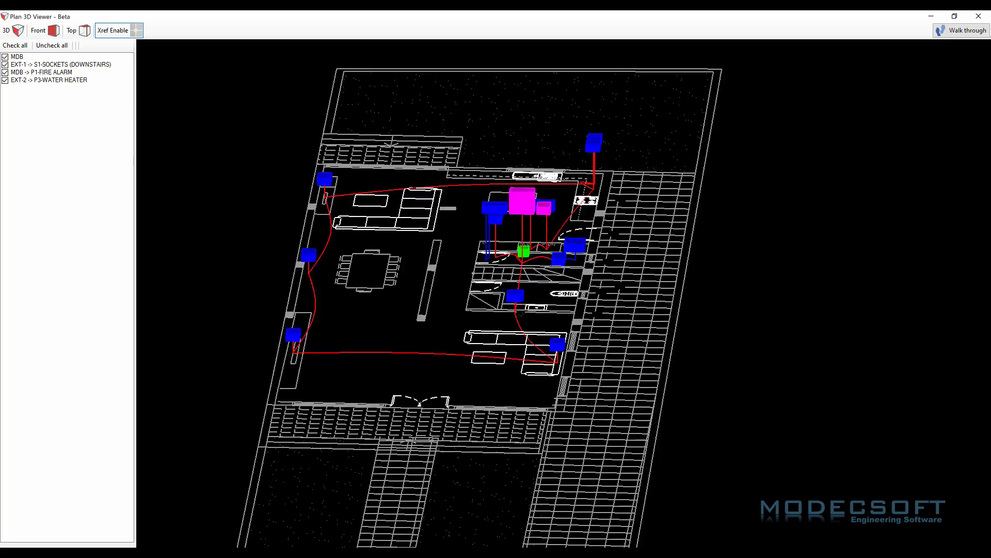
{"action": "middle_click_drag", "start_coordinate": [495, 308], "coordinate": [483, 309]}
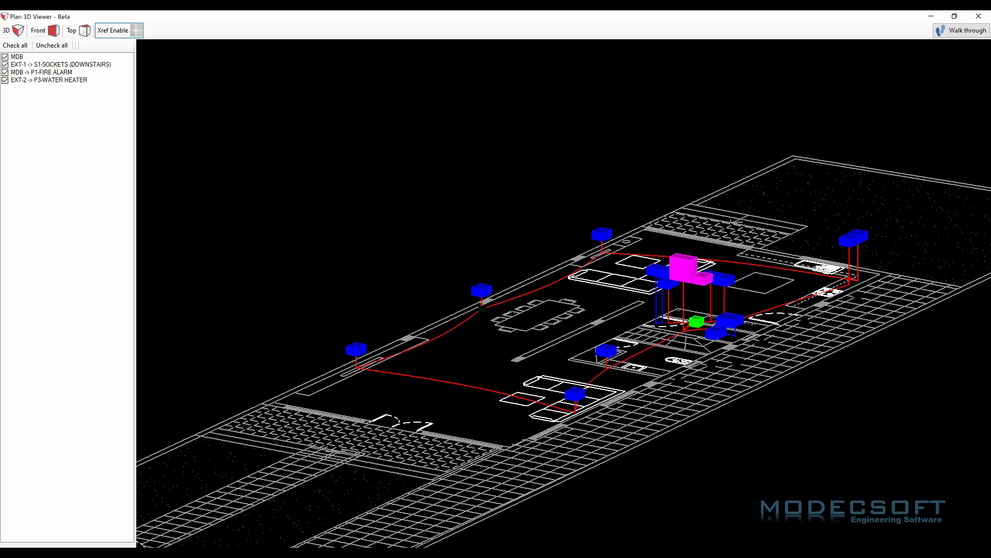
{"action": "left_click", "coordinate": [979, 16]}
Examine the equipment around the MDB on the small power page and open the ground floor's LIGHTING AND FIRE ALARMS page for comparison.
{"action": "scroll", "coordinate": [471, 253], "scroll_direction": "down", "scroll_amount": 2}
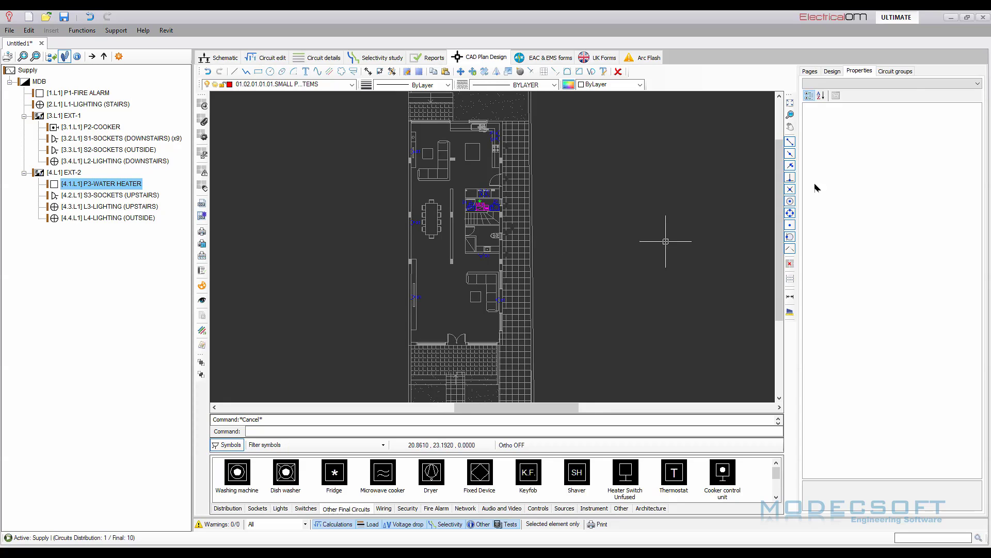
{"action": "left_click", "coordinate": [810, 71]}
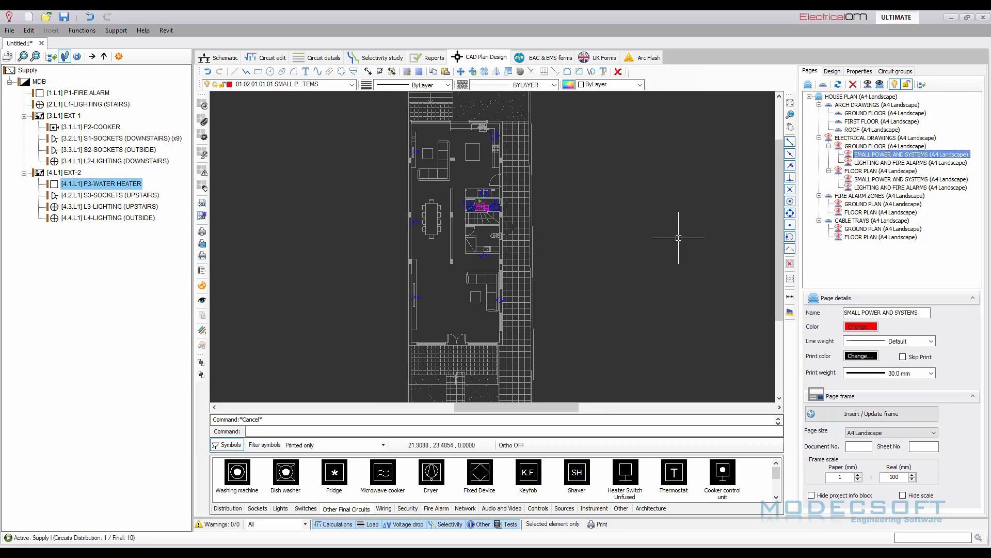
{"action": "scroll", "coordinate": [473, 200], "scroll_direction": "up", "scroll_amount": 3}
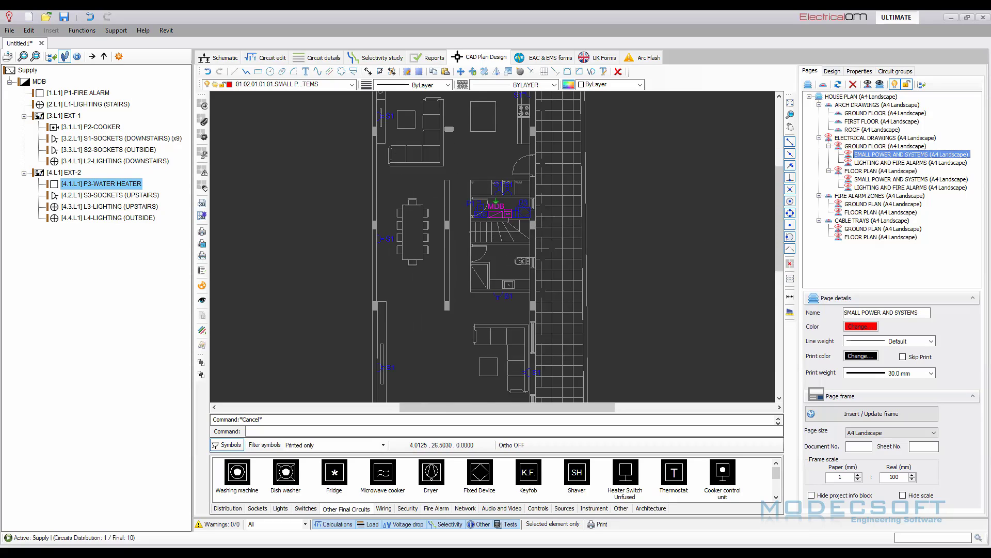
{"action": "scroll", "coordinate": [496, 185], "scroll_direction": "up", "scroll_amount": 2}
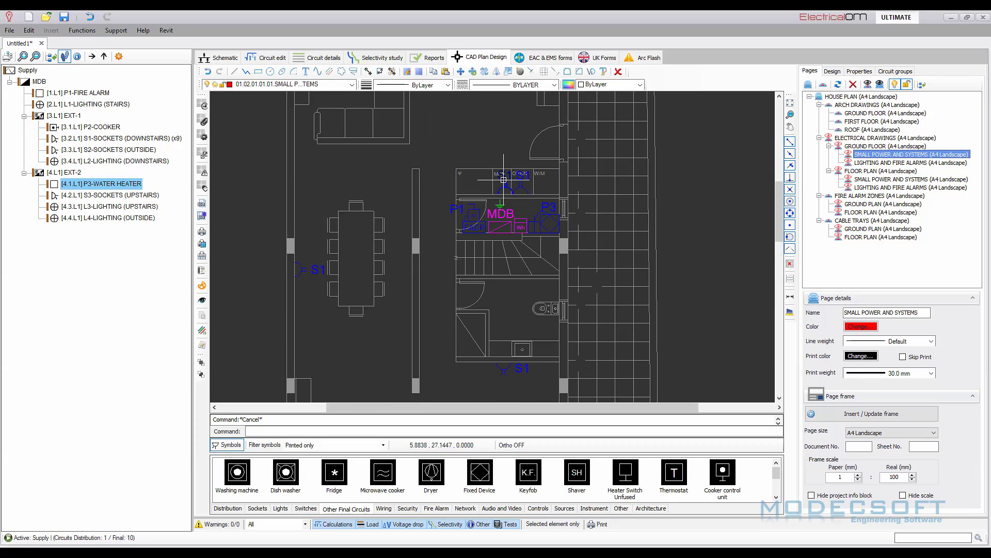
{"action": "scroll", "coordinate": [568, 201], "scroll_direction": "up", "scroll_amount": 2}
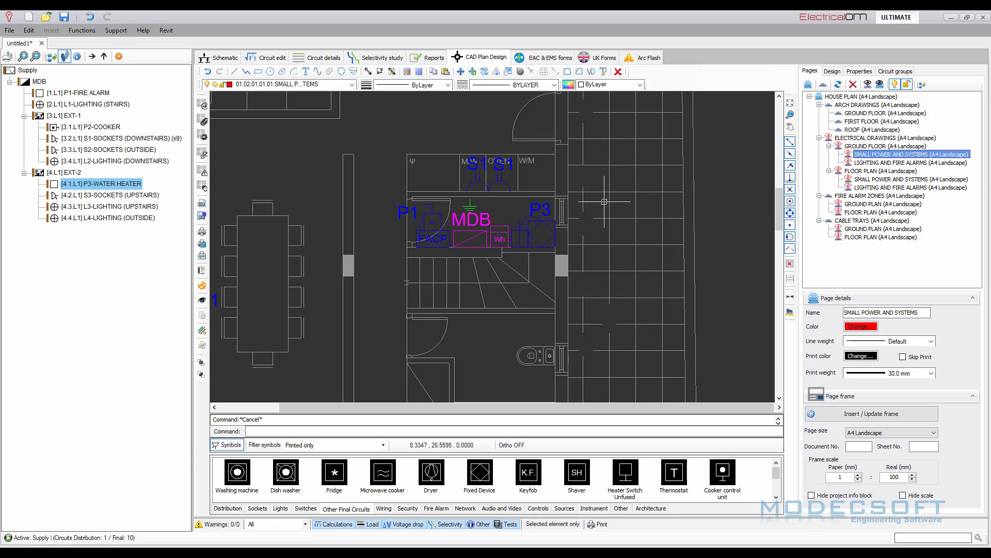
{"action": "left_click", "coordinate": [883, 162]}
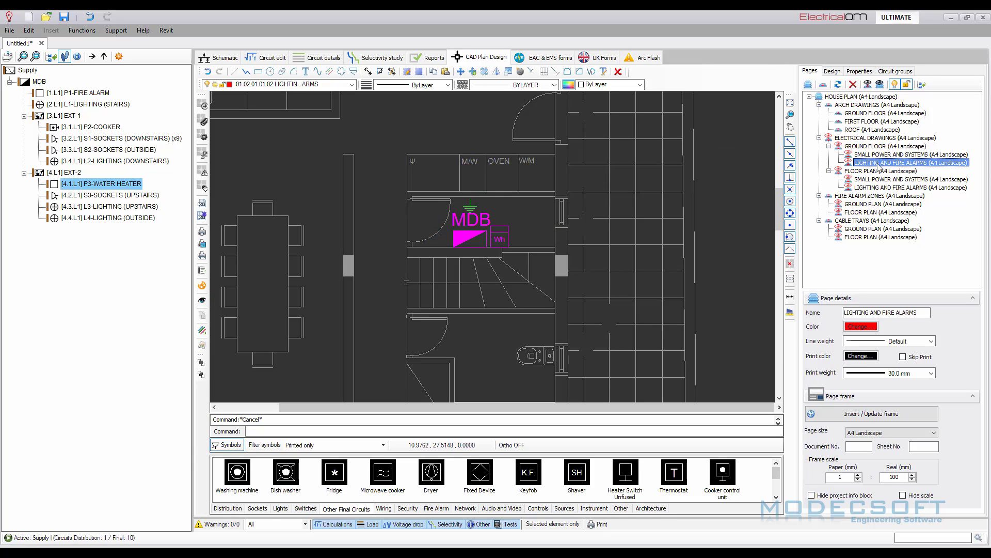
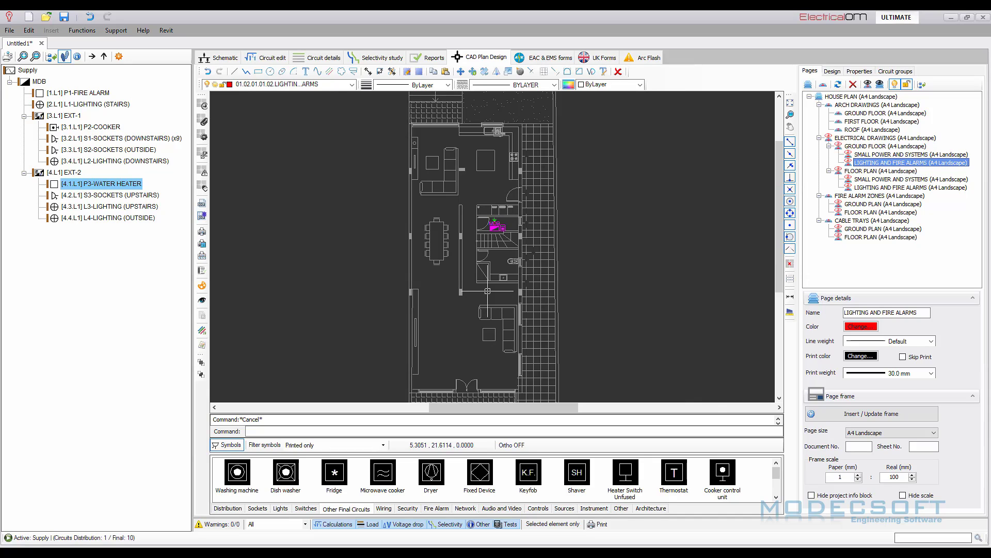
On the CABLE TRAYS ground plan page, draw an orthogonal T30 multiline about 16 m long from the entrance doors up to the kitchen area.
{"action": "left_click", "coordinate": [878, 229]}
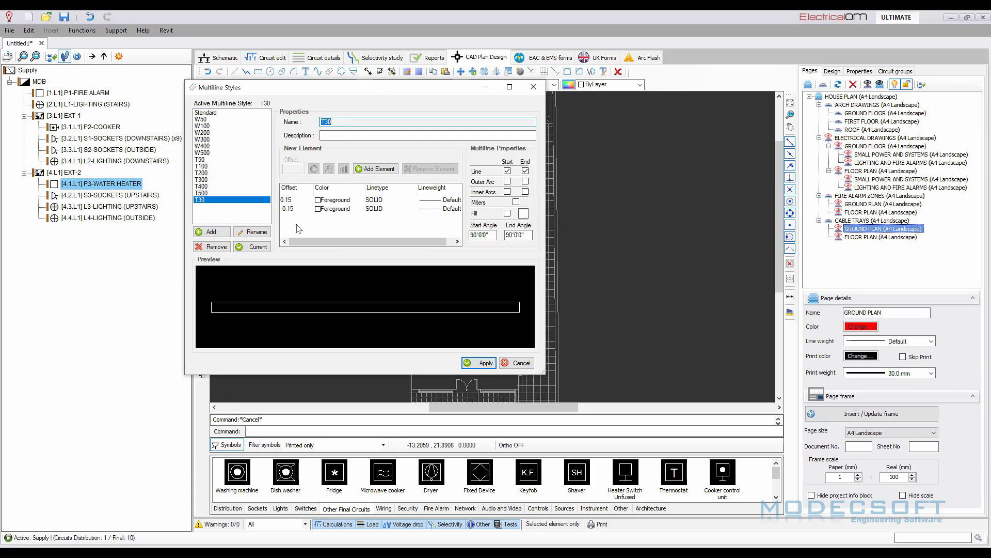
{"action": "left_click", "coordinate": [471, 366]}
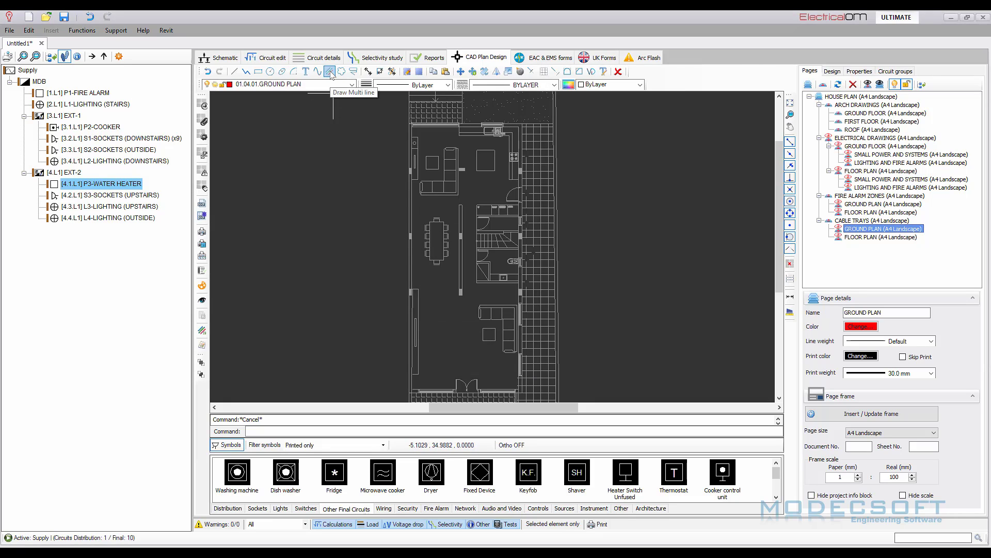
{"action": "left_click", "coordinate": [329, 72]}
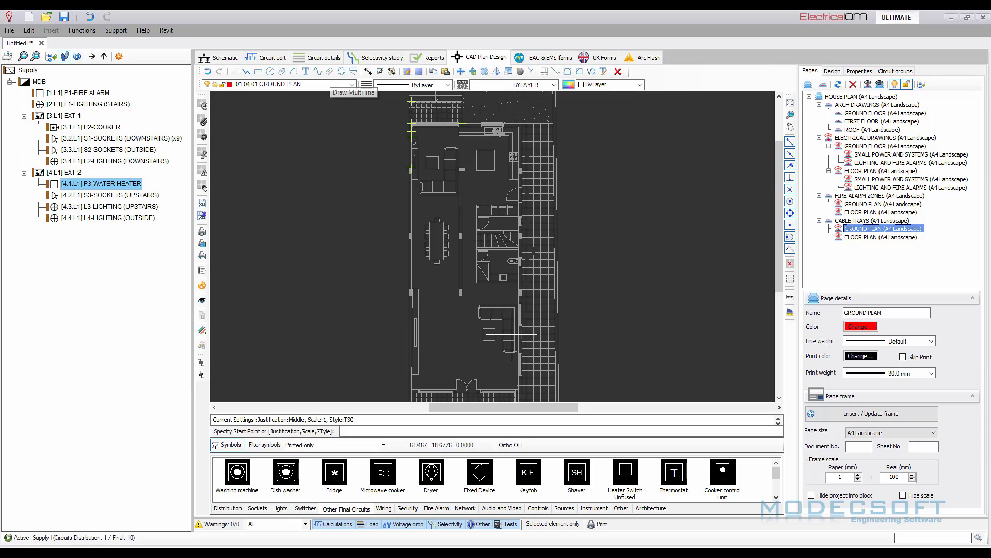
{"action": "left_click", "coordinate": [469, 373]}
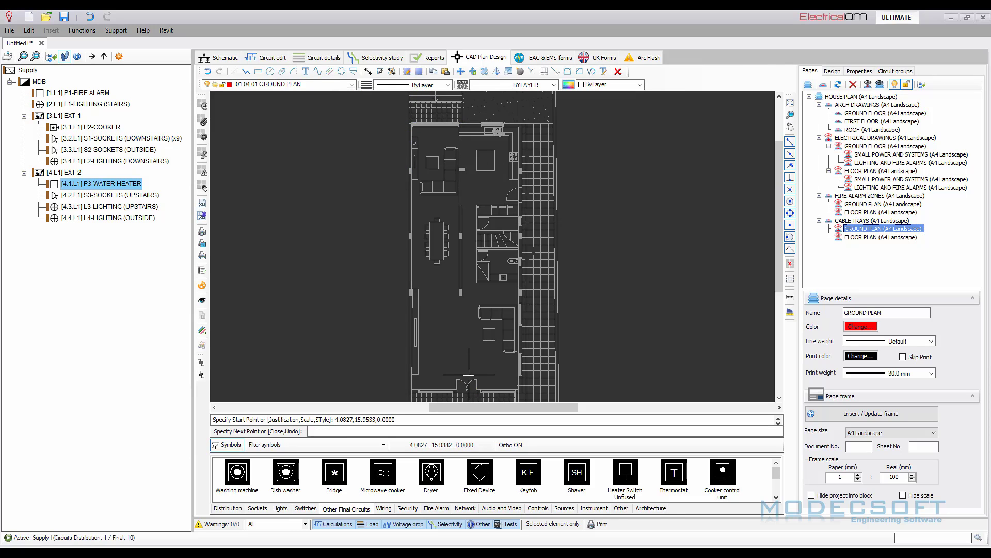
{"action": "key", "text": "F8"}
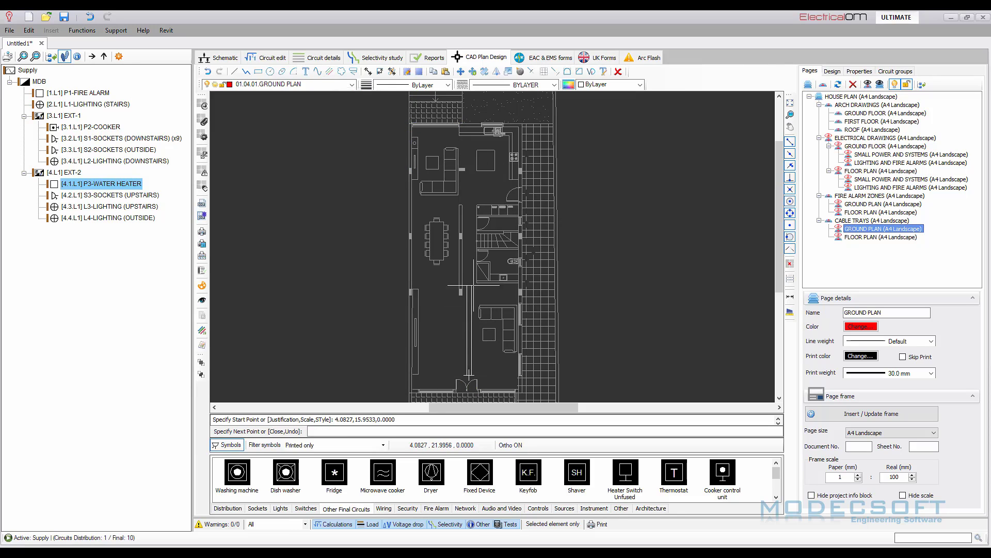
{"action": "left_click", "coordinate": [469, 140]}
{"action": "key", "text": "Escape"}
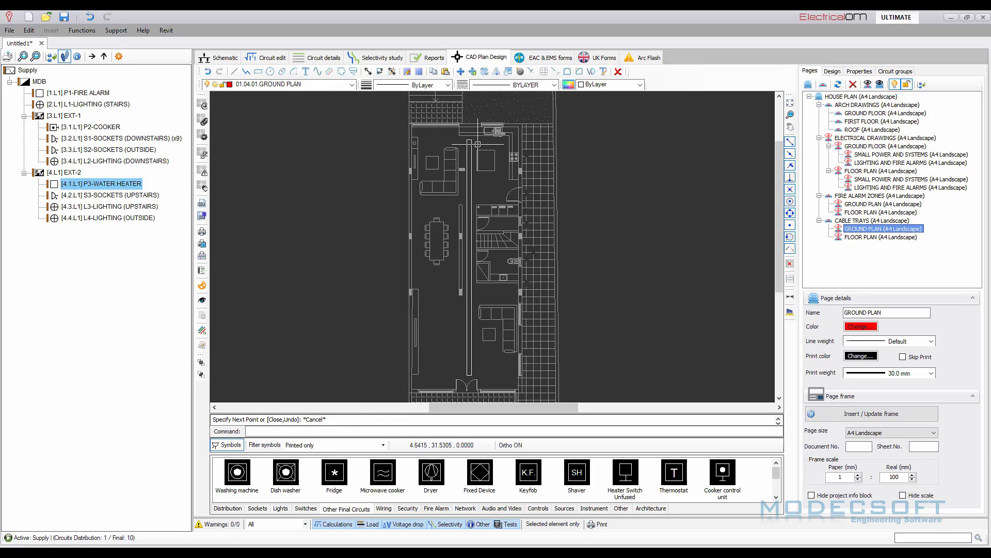
Draw two horizontal T30 branches from the main tray's upper part, about 3.2 m left over the sofa and about 2.8 m right below the kitchen.
{"action": "scroll", "coordinate": [499, 143], "scroll_direction": "up", "scroll_amount": 3}
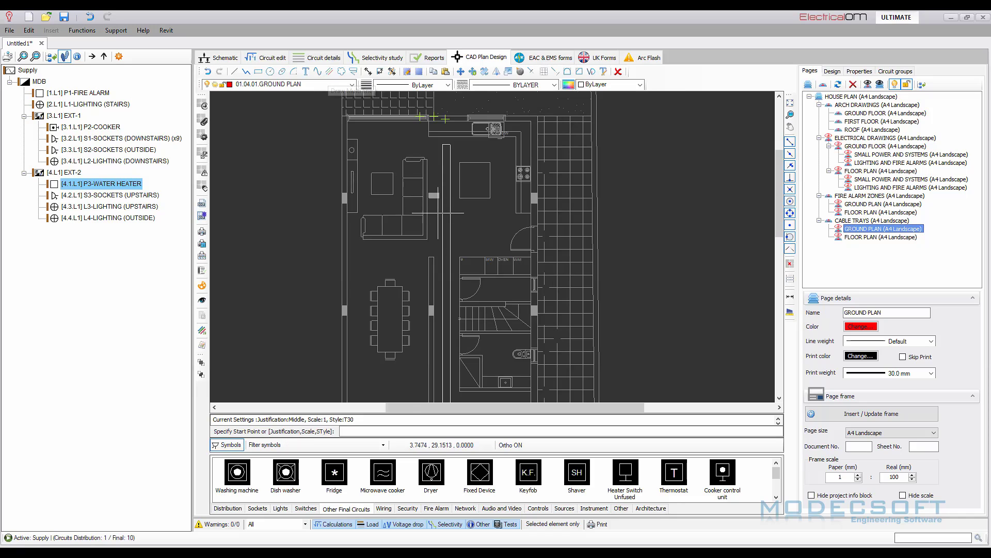
{"action": "left_click", "coordinate": [443, 184]}
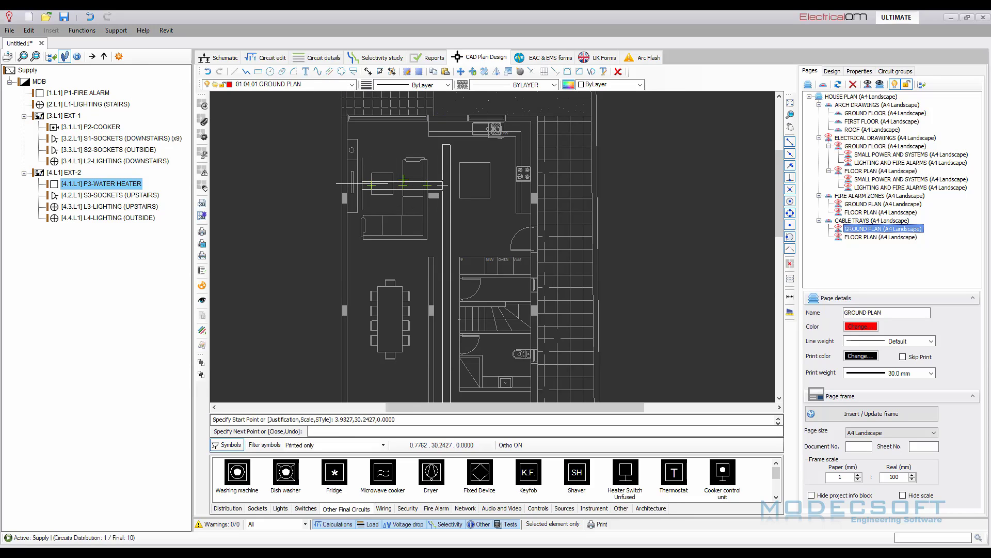
{"action": "key", "text": "Escape"}
{"action": "left_click", "coordinate": [329, 71]}
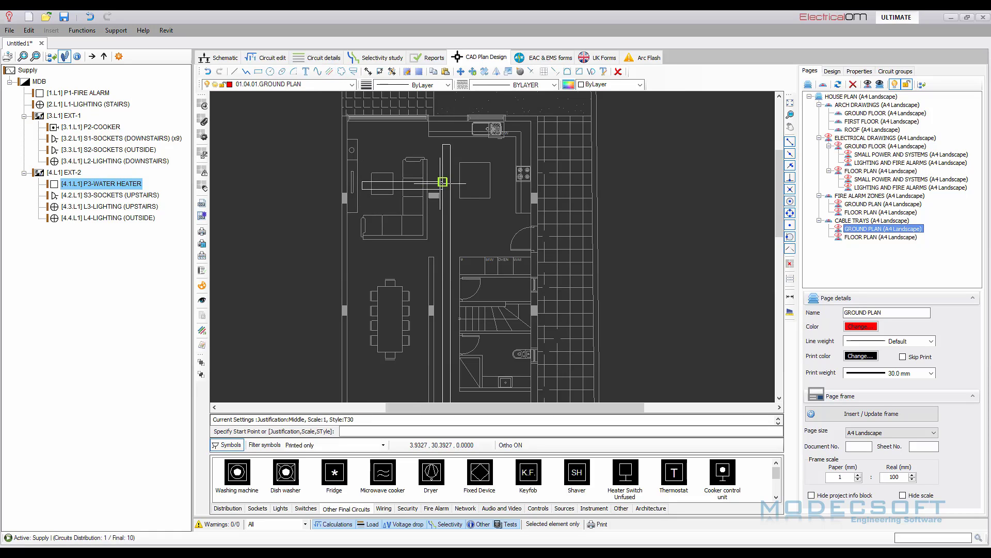
{"action": "left_click", "coordinate": [450, 222]}
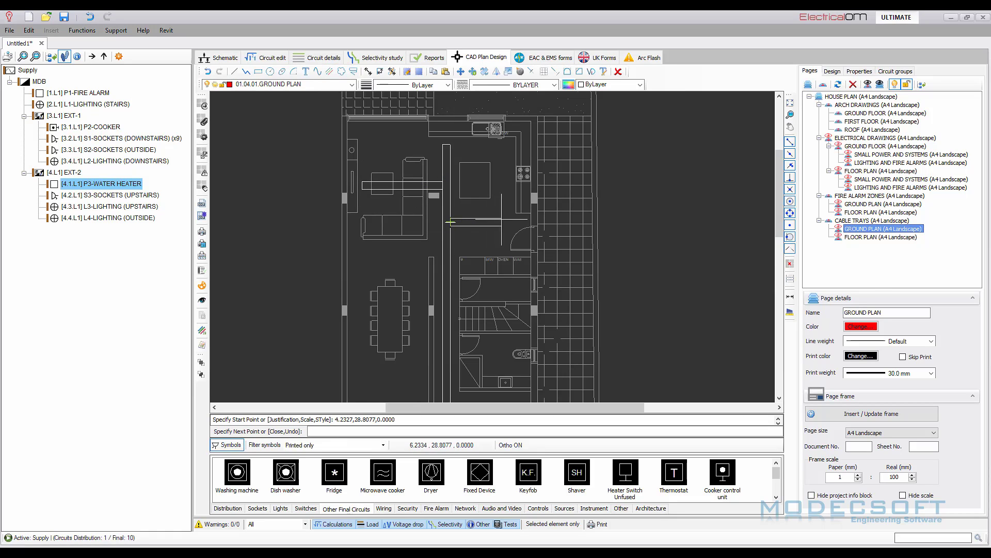
{"action": "left_click", "coordinate": [522, 222]}
{"action": "key", "text": "Escape"}
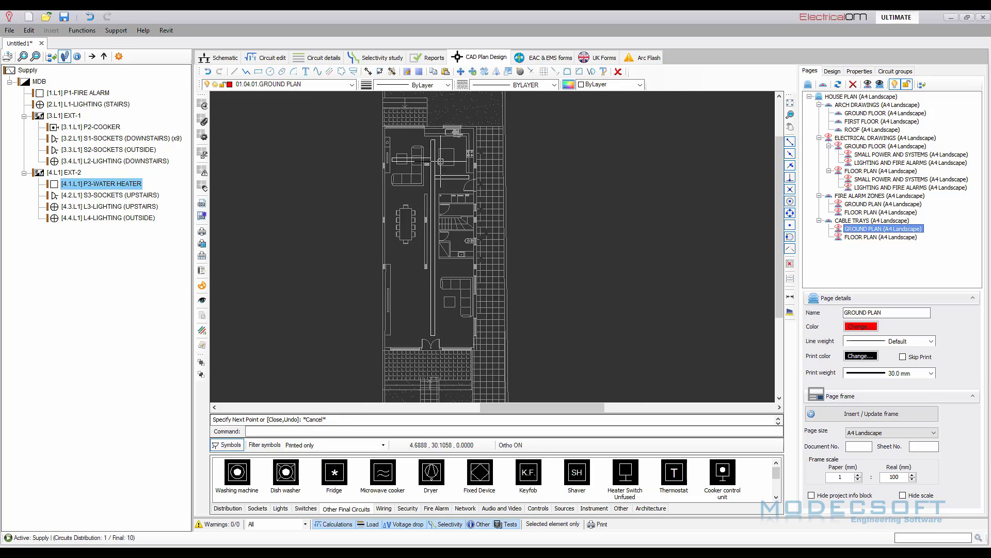
Draw a horizontal T30 multiline branch about 3.1 m long to the left from the main tray's lower part, toward the wall cabinet.
{"action": "scroll", "coordinate": [456, 268], "scroll_direction": "down", "scroll_amount": 3}
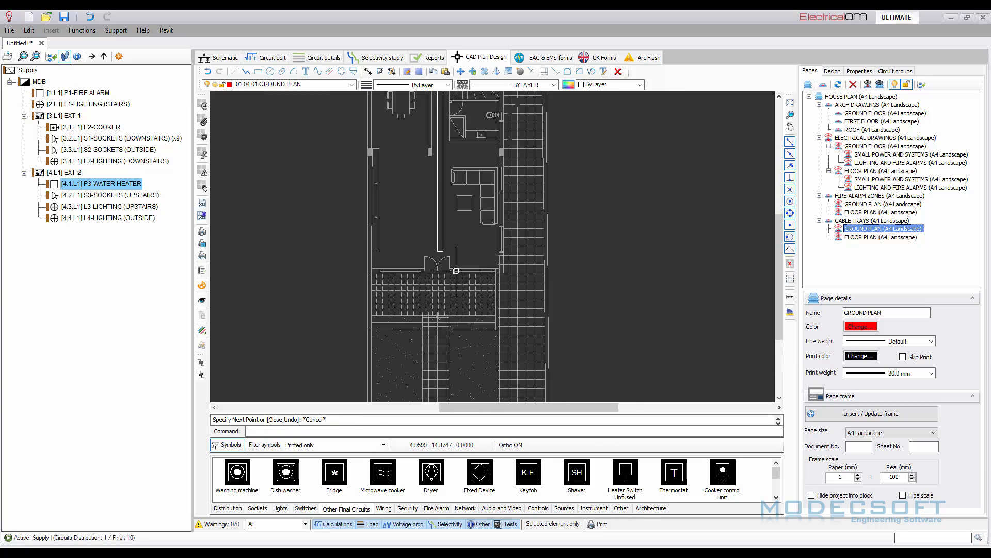
{"action": "scroll", "coordinate": [457, 268], "scroll_direction": "up", "scroll_amount": 1}
{"action": "left_click", "coordinate": [329, 72]}
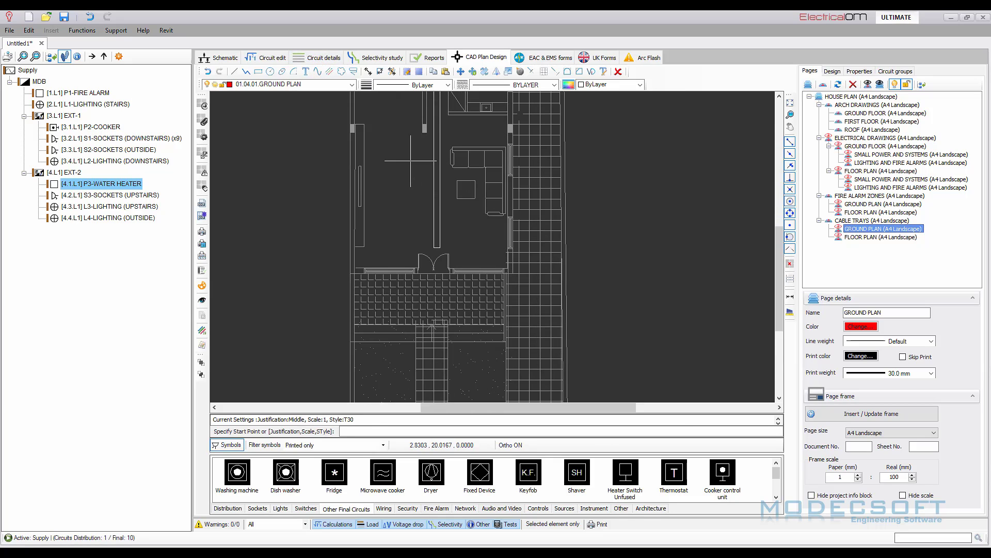
{"action": "left_click", "coordinate": [434, 178]}
{"action": "left_click", "coordinate": [368, 177]}
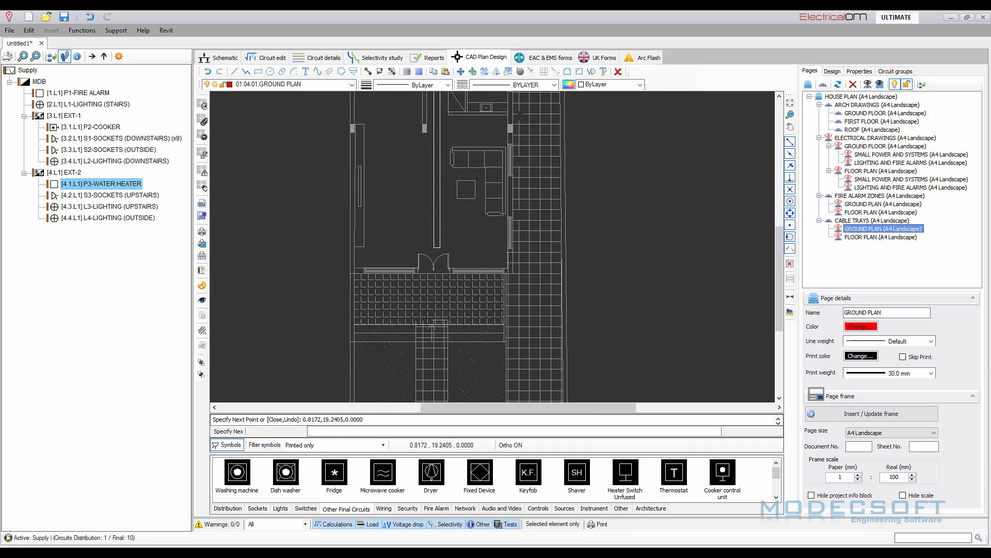
{"action": "key", "text": "Escape"}
Draw a horizontal T30 multiline branch about 2.8 m long to the right from the main tray's lower part, below the sofa.
{"action": "left_click", "coordinate": [329, 71]}
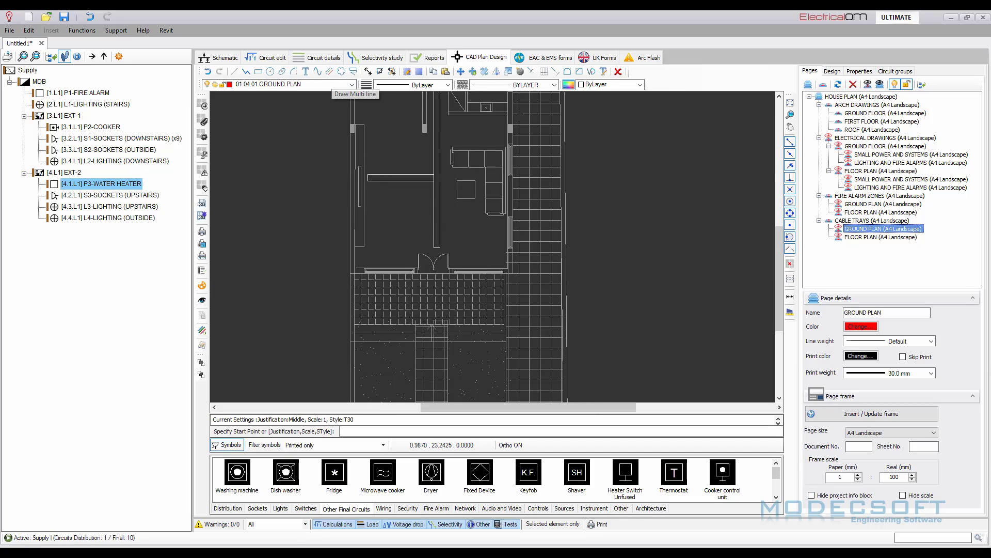
{"action": "left_click", "coordinate": [440, 213]}
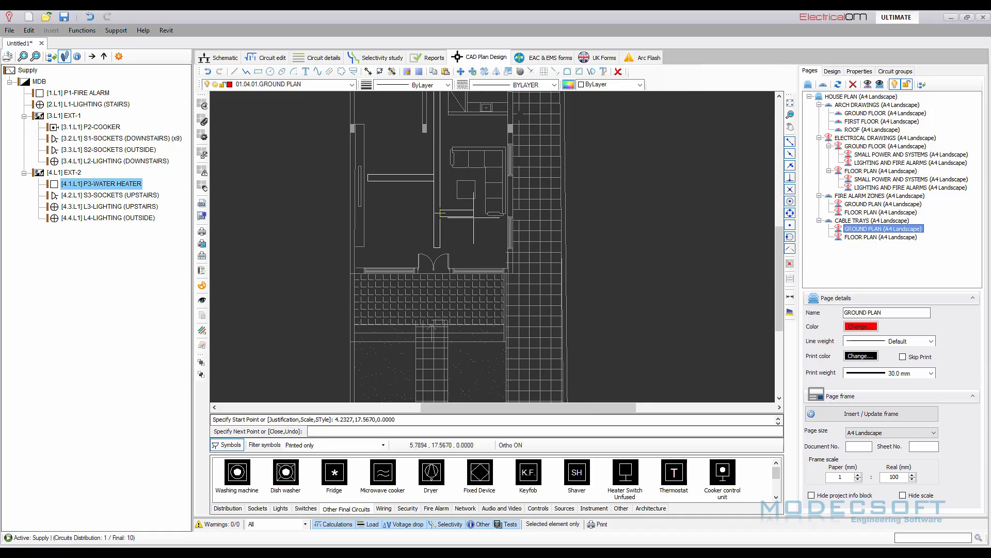
{"action": "left_click", "coordinate": [499, 221]}
{"action": "key", "text": "Escape"}
{"action": "scroll", "coordinate": [425, 235], "scroll_direction": "down", "scroll_amount": 3}
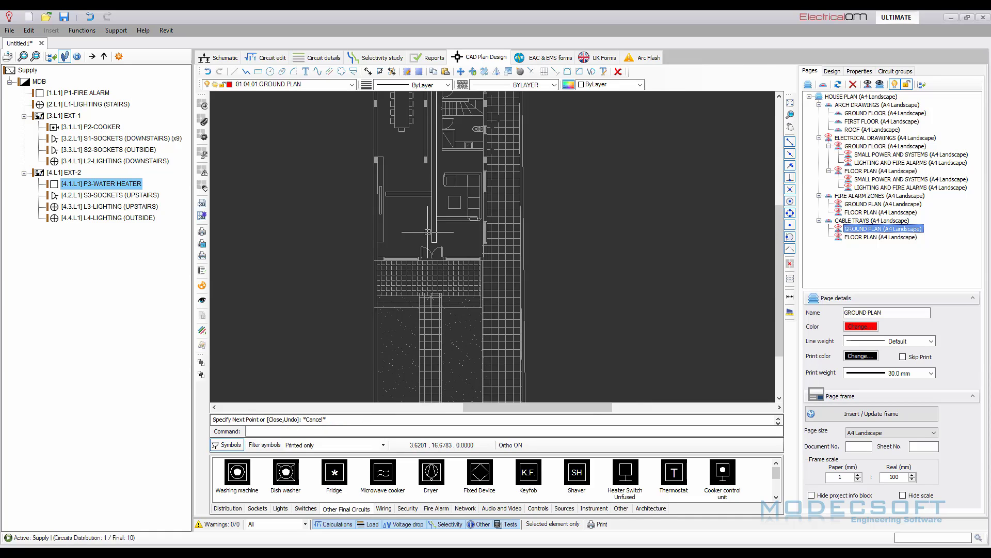
{"action": "scroll", "coordinate": [425, 235], "scroll_direction": "down", "scroll_amount": 1}
{"action": "scroll", "coordinate": [449, 129], "scroll_direction": "up", "scroll_amount": 1}
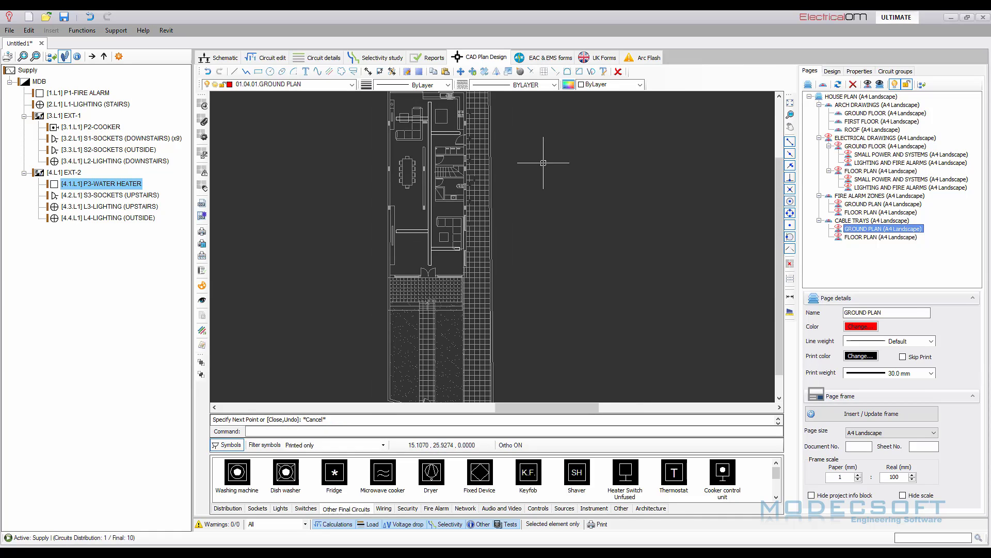
{"action": "middle_click_drag", "start_coordinate": [558, 180], "coordinate": [581, 208]}
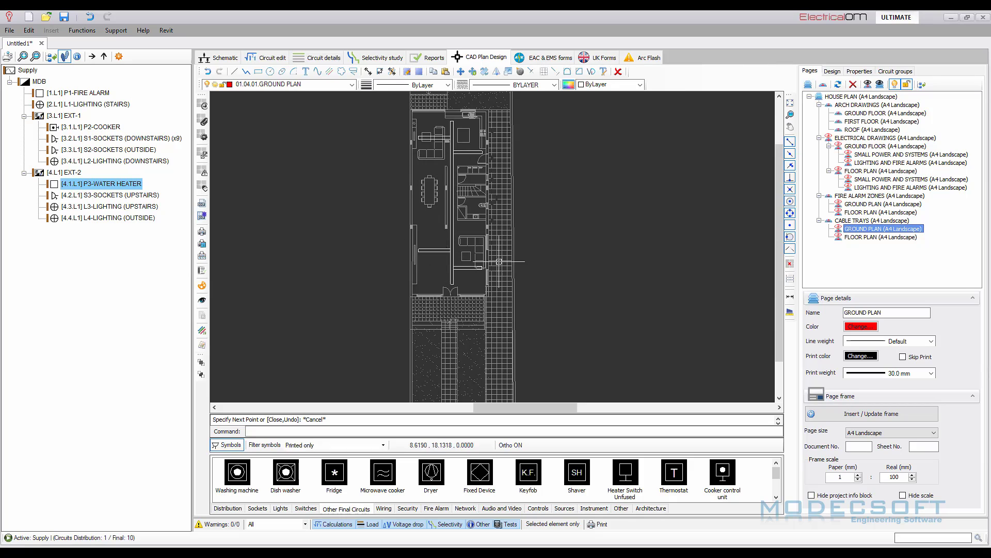
Insert the MultiLines schedule just below the plot's lower boundary on the CABLE TRAYS ground plan page.
{"action": "left_click", "coordinate": [832, 72]}
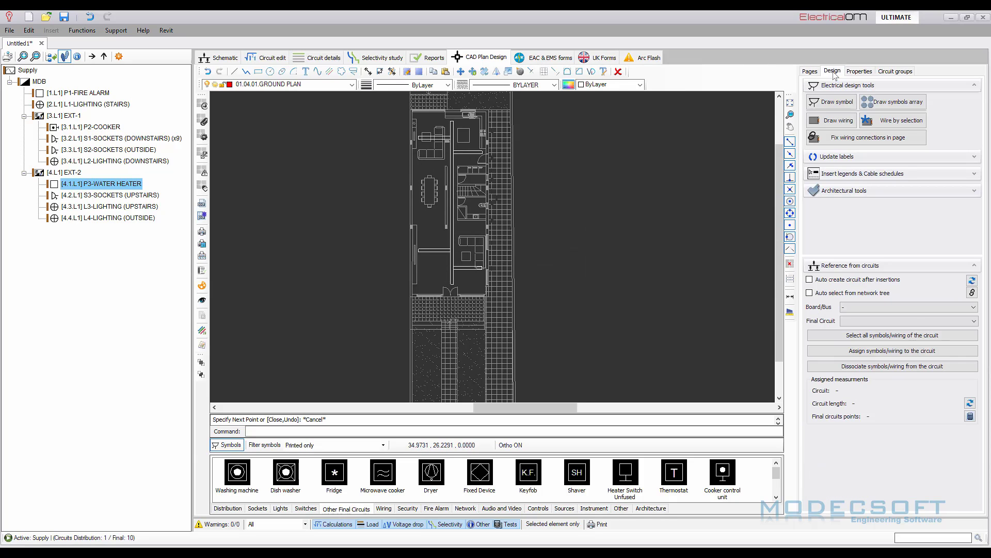
{"action": "left_click", "coordinate": [880, 176]}
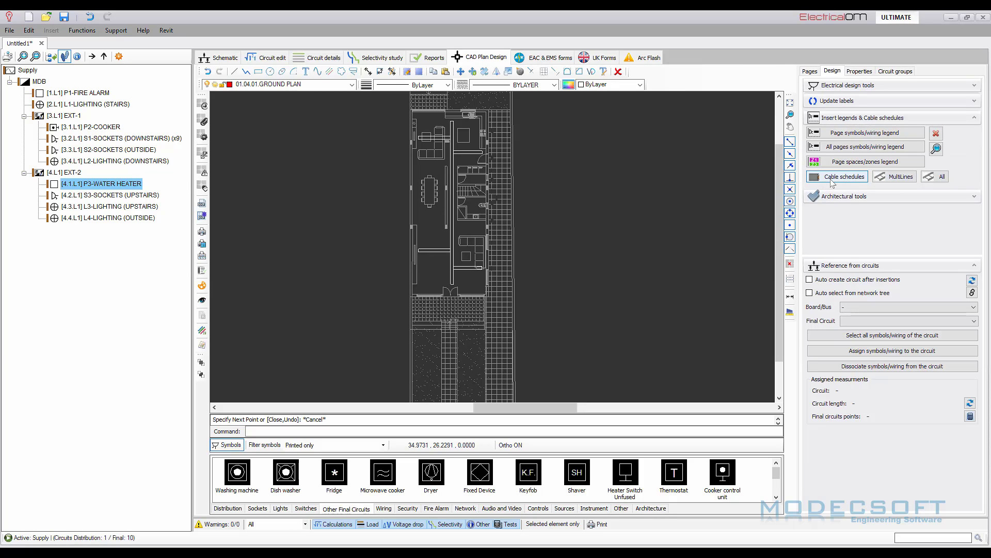
{"action": "left_click", "coordinate": [880, 177]}
{"action": "scroll", "coordinate": [582, 186], "scroll_direction": "down", "scroll_amount": 4}
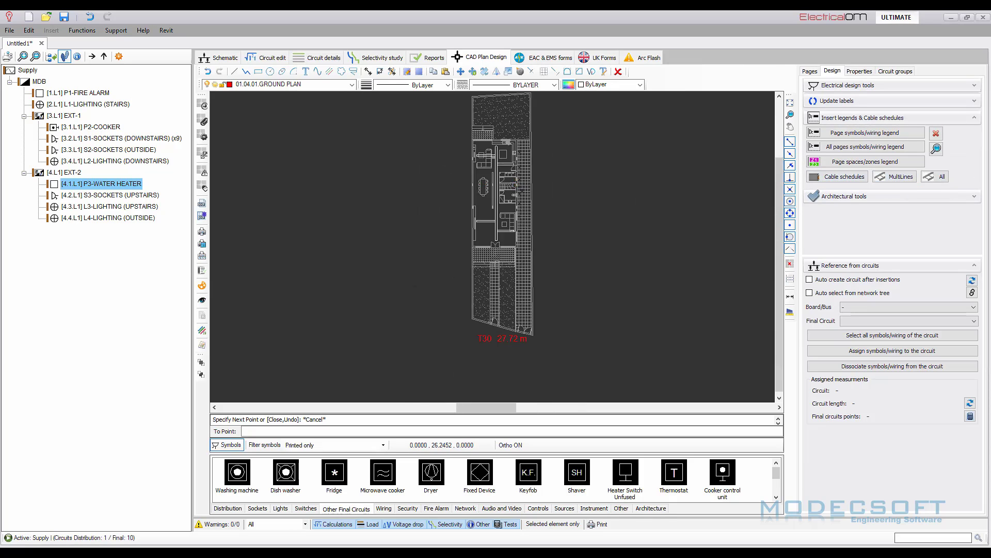
{"action": "scroll", "coordinate": [520, 290], "scroll_direction": "up", "scroll_amount": 3}
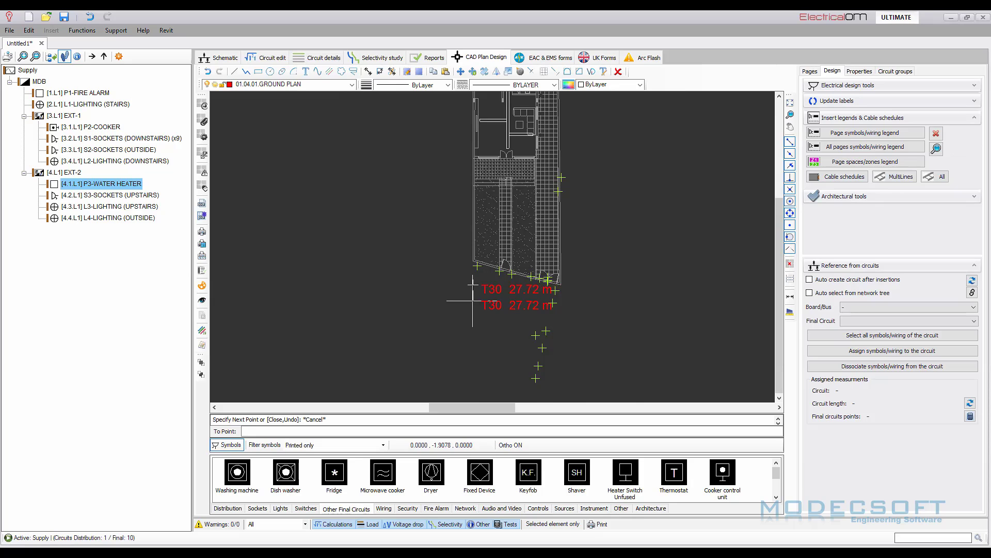
{"action": "key", "text": "Escape"}
{"action": "scroll", "coordinate": [568, 291], "scroll_direction": "up", "scroll_amount": 2}
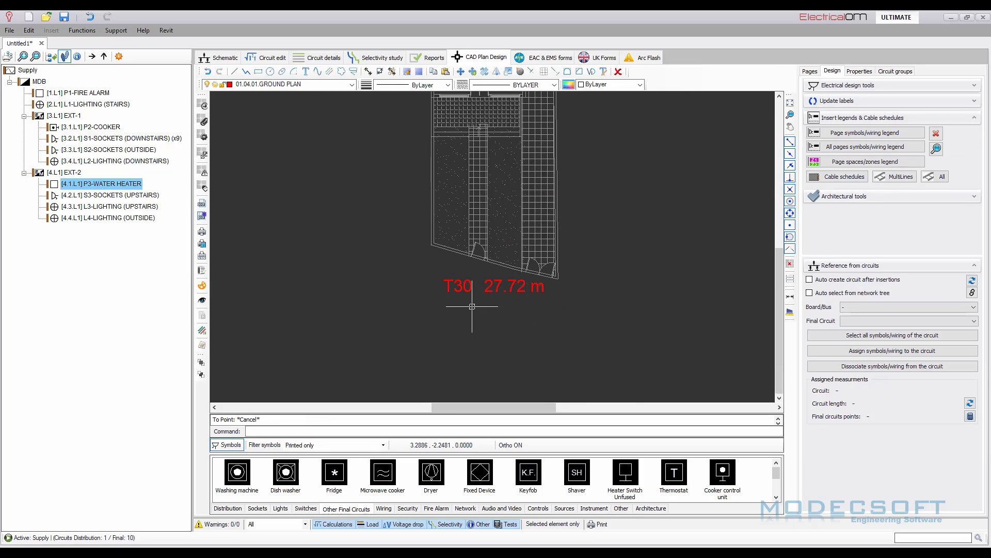
{"action": "scroll", "coordinate": [461, 333], "scroll_direction": "down", "scroll_amount": 1}
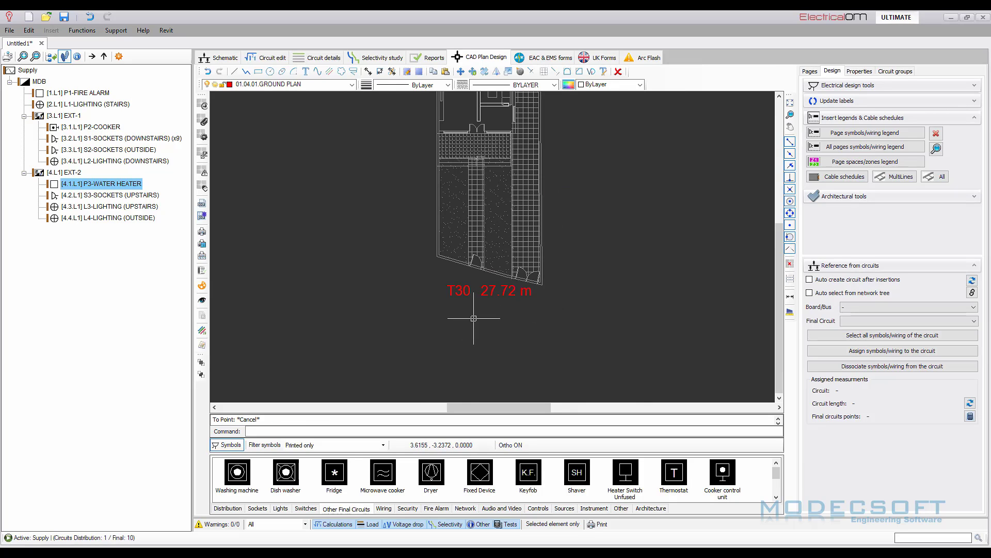
{"action": "scroll", "coordinate": [476, 318], "scroll_direction": "down", "scroll_amount": 3}
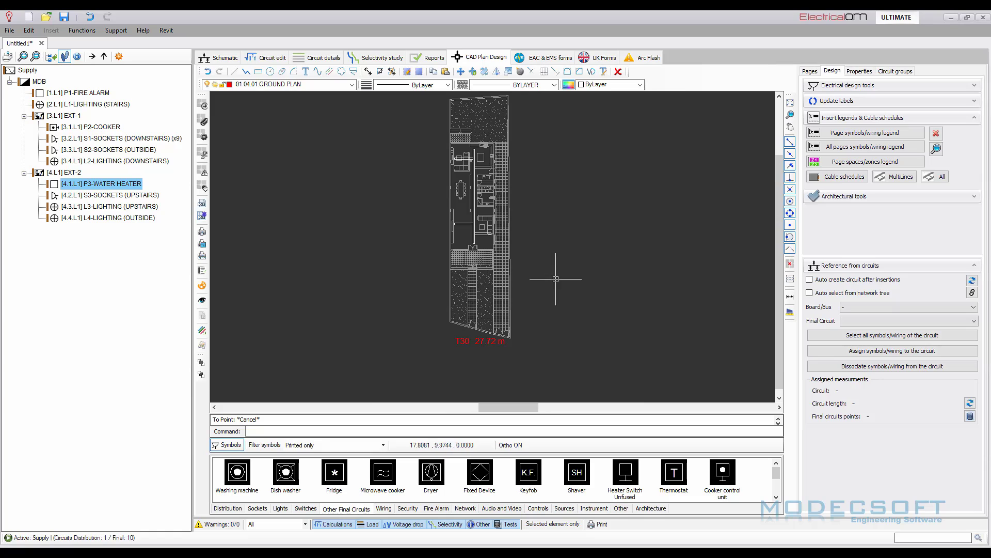
Open the ground floor's LIGHTING AND FIRE ALARMS page and add the CABLE TRAYS GROUND PLAN layer to its grouped layers.
{"action": "left_click", "coordinate": [810, 71]}
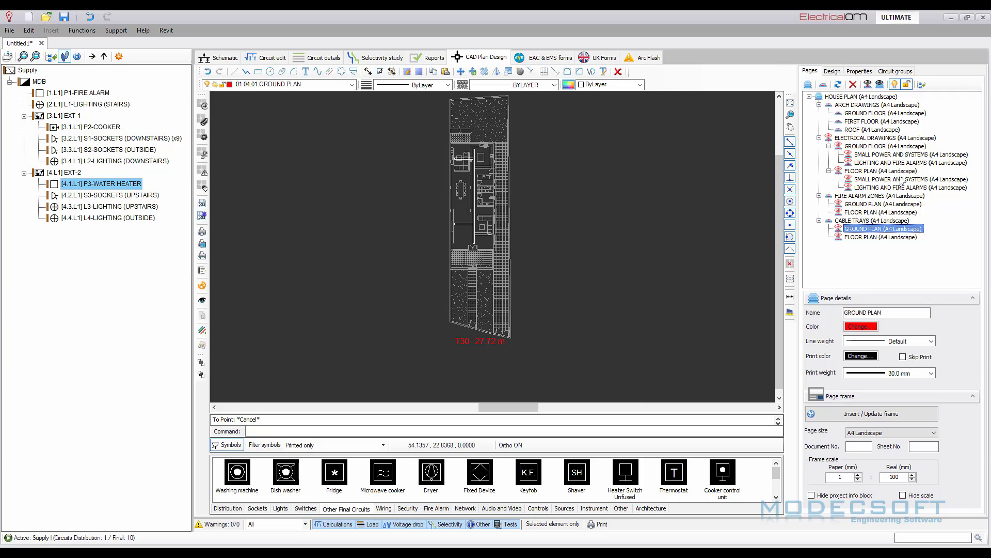
{"action": "left_click", "coordinate": [884, 164]}
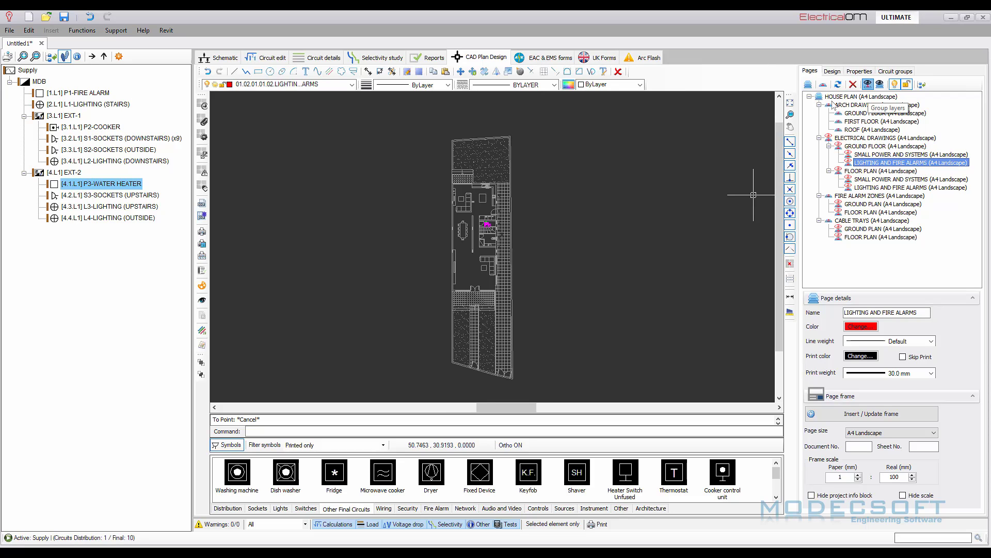
{"action": "left_click", "coordinate": [868, 84]}
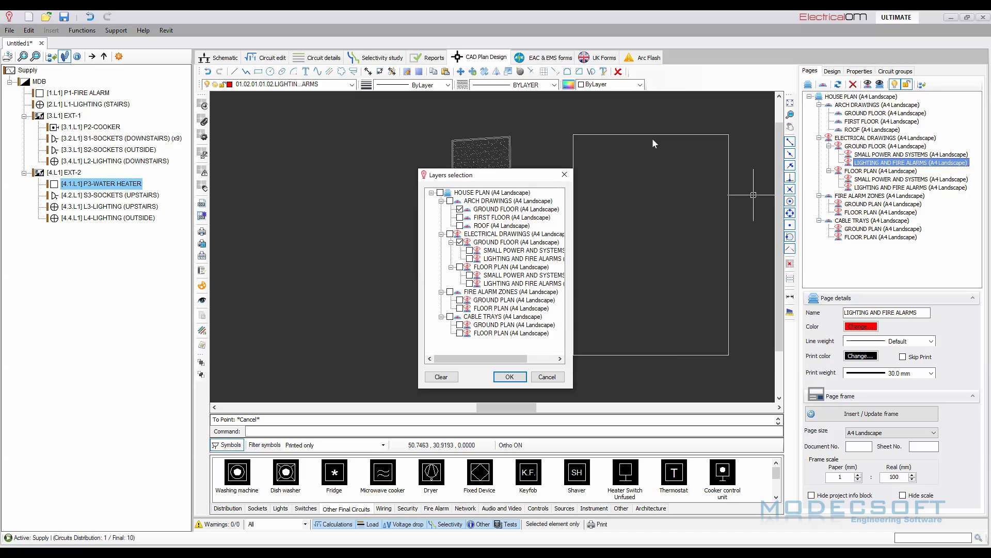
{"action": "left_click_drag", "start_coordinate": [652, 138], "coordinate": [652, 137]}
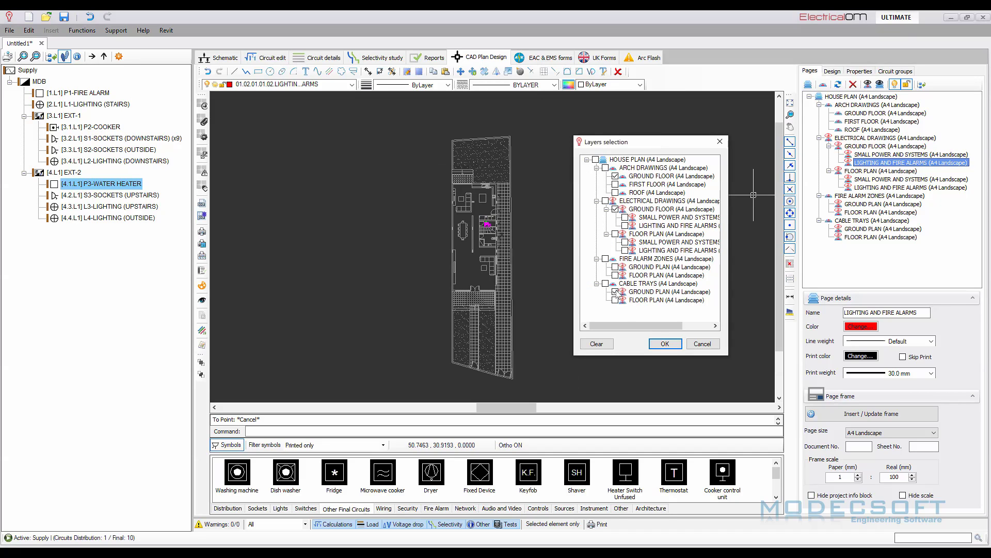
{"action": "left_click", "coordinate": [665, 344]}
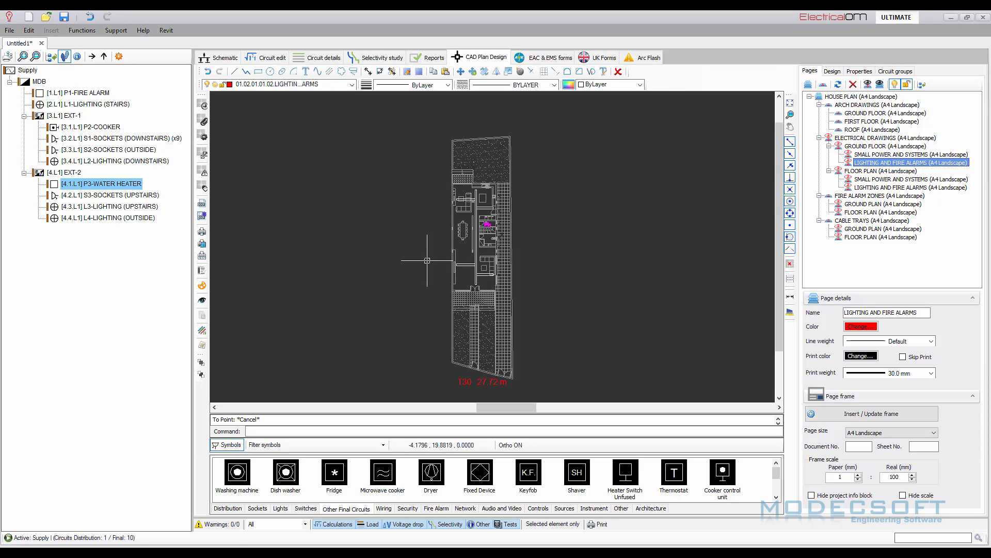
Place one Lighting point symbol at 2.70 m elevation over the centre of the dining table.
{"action": "scroll", "coordinate": [487, 266], "scroll_direction": "up", "scroll_amount": 3}
{"action": "scroll", "coordinate": [487, 273], "scroll_direction": "up", "scroll_amount": 2}
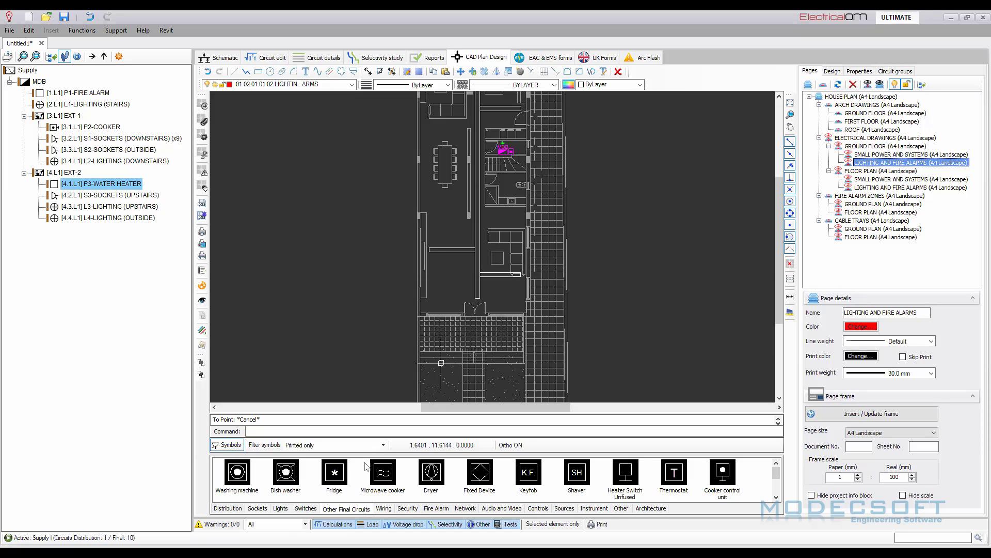
{"action": "left_click_drag", "start_coordinate": [476, 454], "coordinate": [488, 359]}
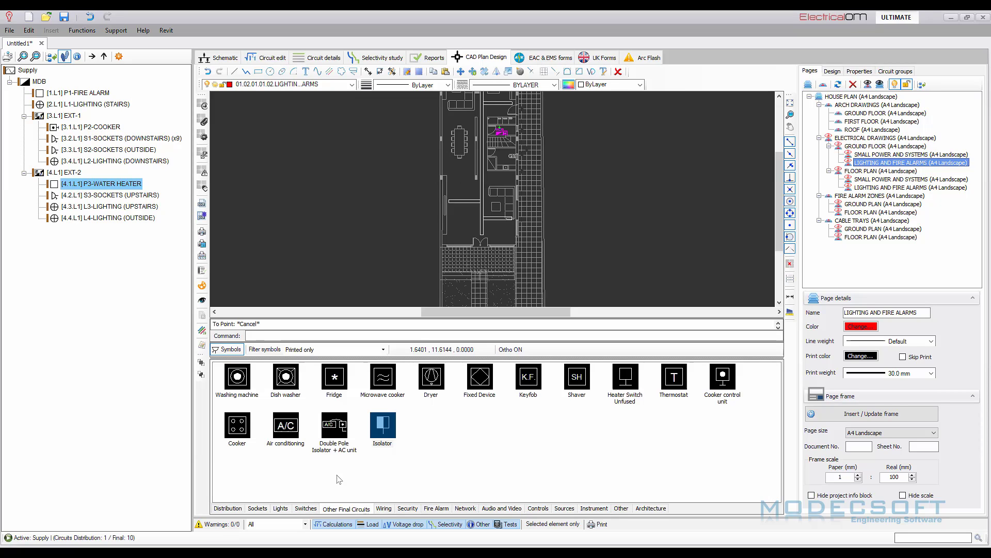
{"action": "left_click", "coordinate": [280, 508]}
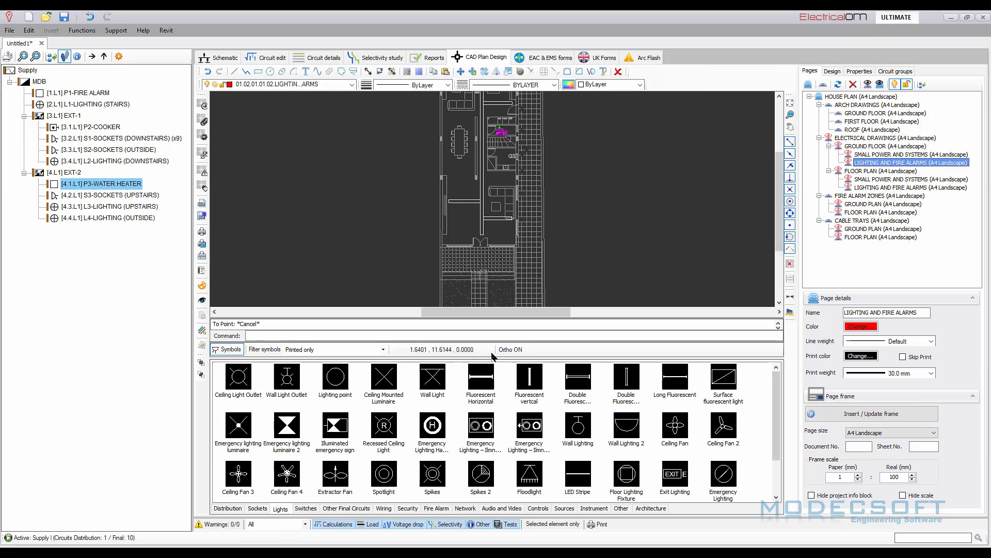
{"action": "left_click_drag", "start_coordinate": [502, 358], "coordinate": [508, 403]}
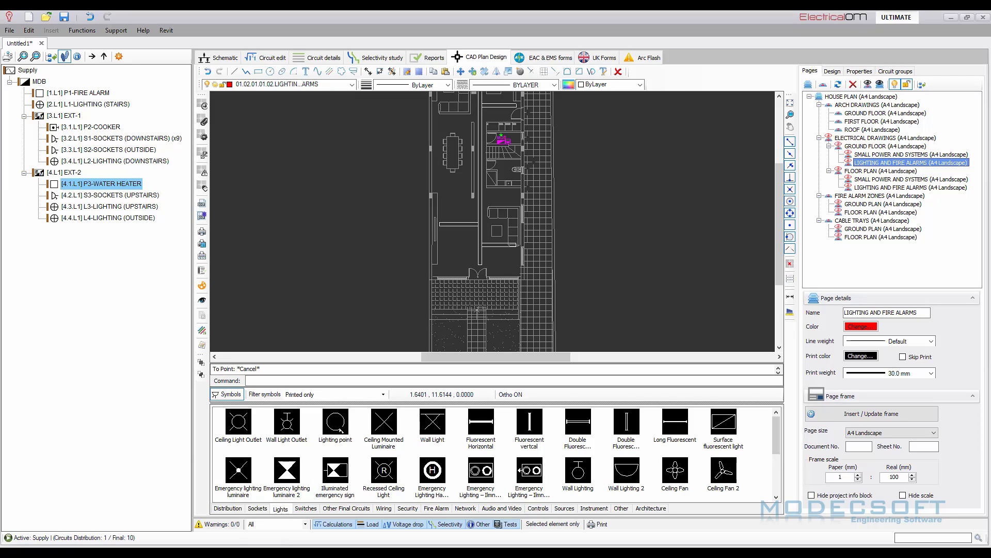
{"action": "left_click", "coordinate": [341, 431]}
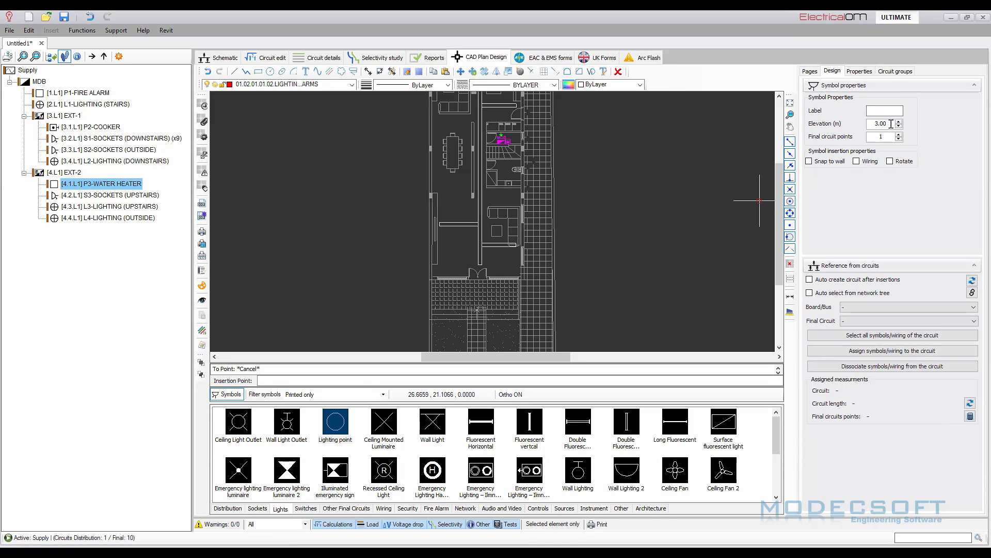
{"action": "double_click", "coordinate": [892, 124]}
{"action": "type", "text": "2.7"}
{"action": "scroll", "coordinate": [453, 152], "scroll_direction": "up", "scroll_amount": 2}
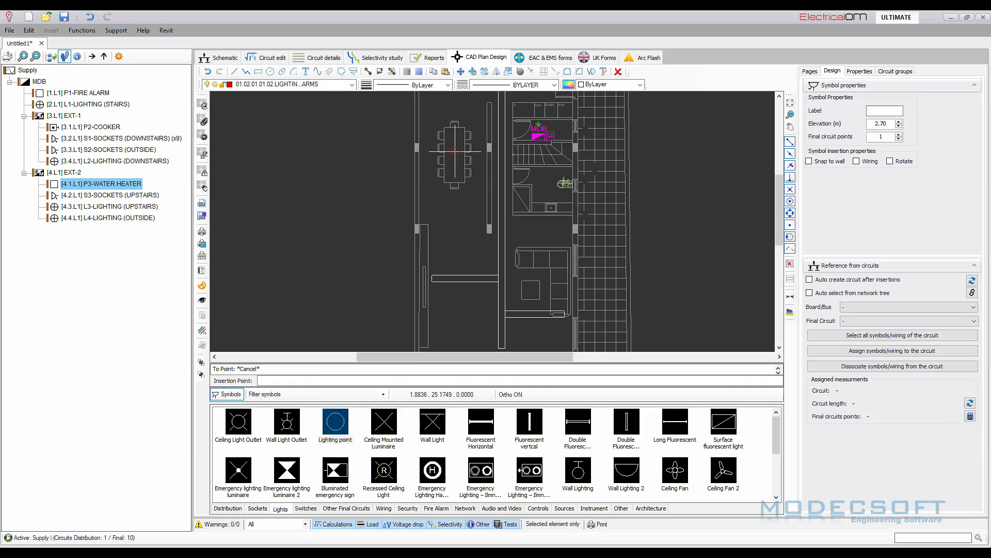
{"action": "left_click", "coordinate": [454, 153]}
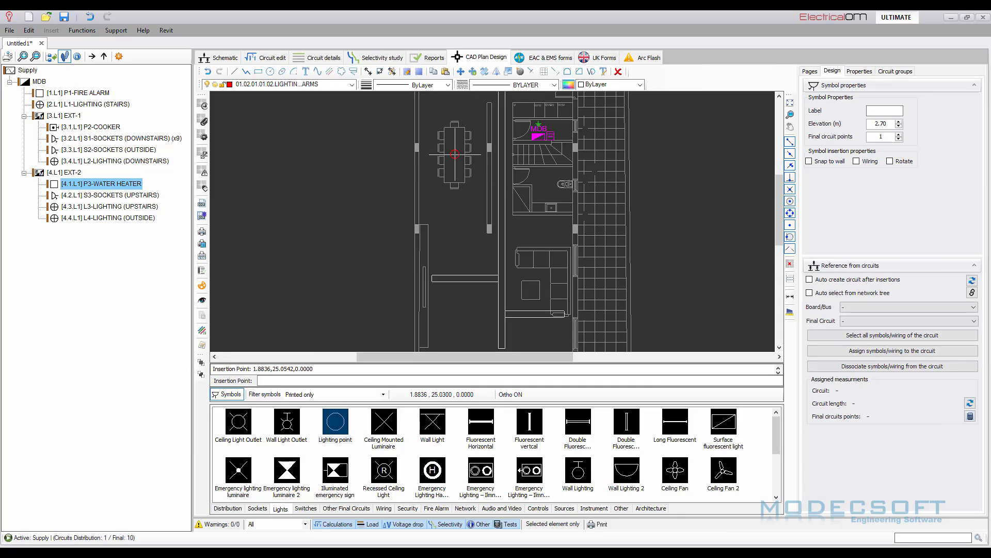
{"action": "key", "text": "Escape"}
{"action": "scroll", "coordinate": [449, 175], "scroll_direction": "down", "scroll_amount": 2}
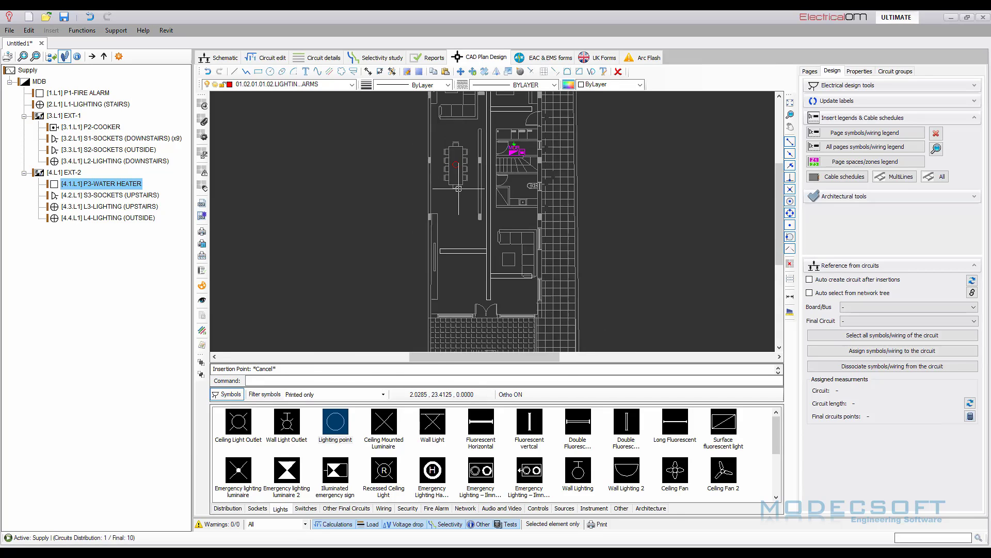
Choose the Spotlight symbol from the lights symbol library.
{"action": "scroll", "coordinate": [502, 283], "scroll_direction": "up", "scroll_amount": 2}
{"action": "middle_click_drag", "start_coordinate": [518, 225], "coordinate": [518, 257]}
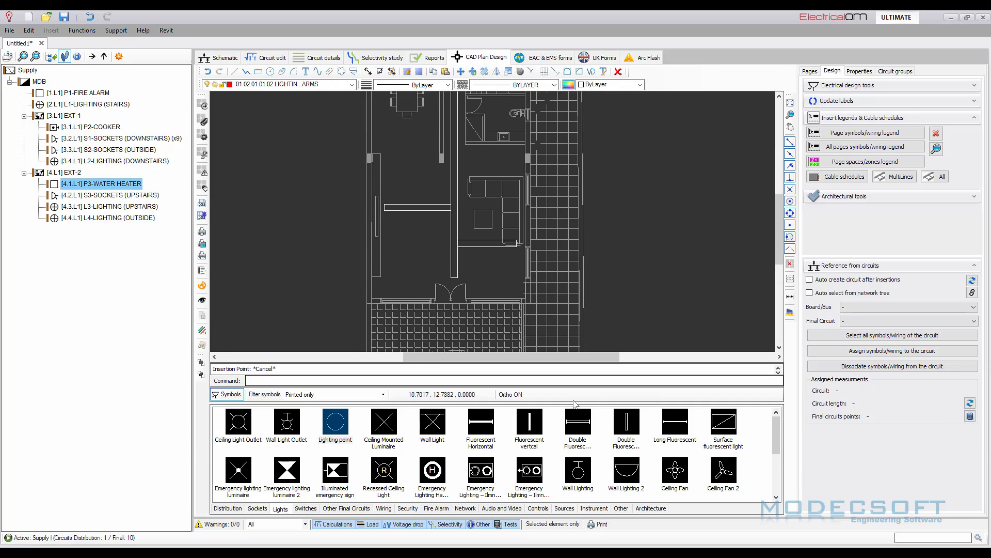
{"action": "left_click_drag", "start_coordinate": [575, 403], "coordinate": [570, 329]}
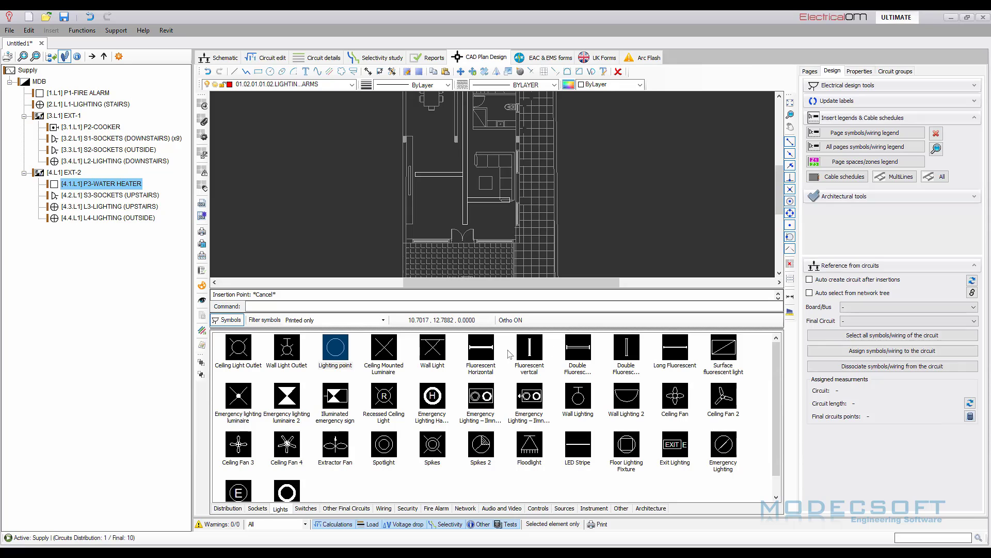
{"action": "left_click", "coordinate": [385, 449]}
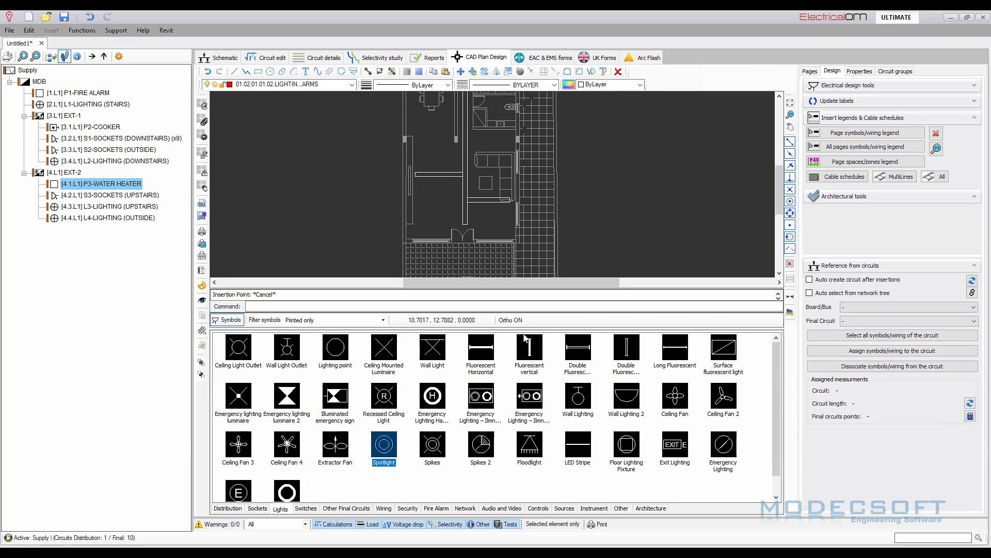
{"action": "left_click_drag", "start_coordinate": [526, 329], "coordinate": [525, 410]}
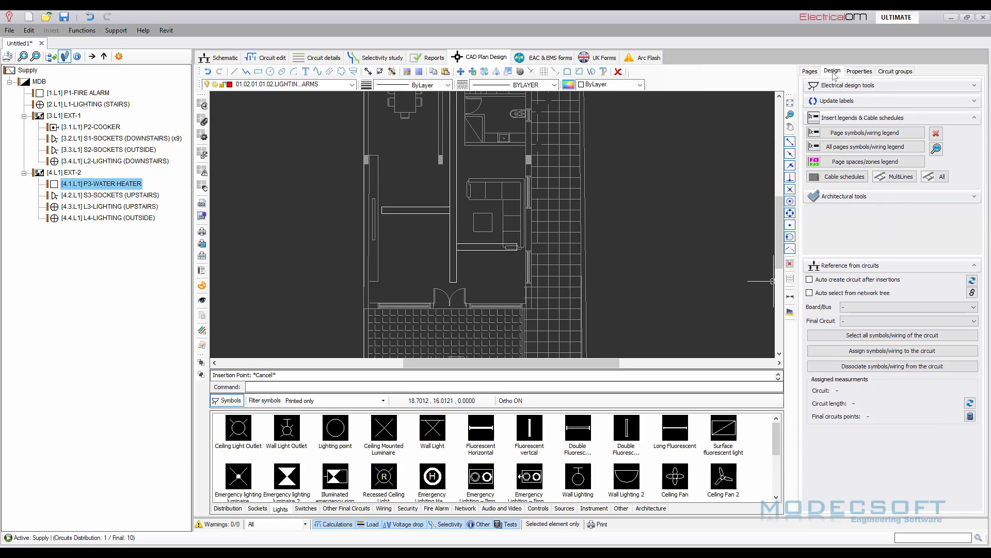
{"action": "key", "text": "Escape"}
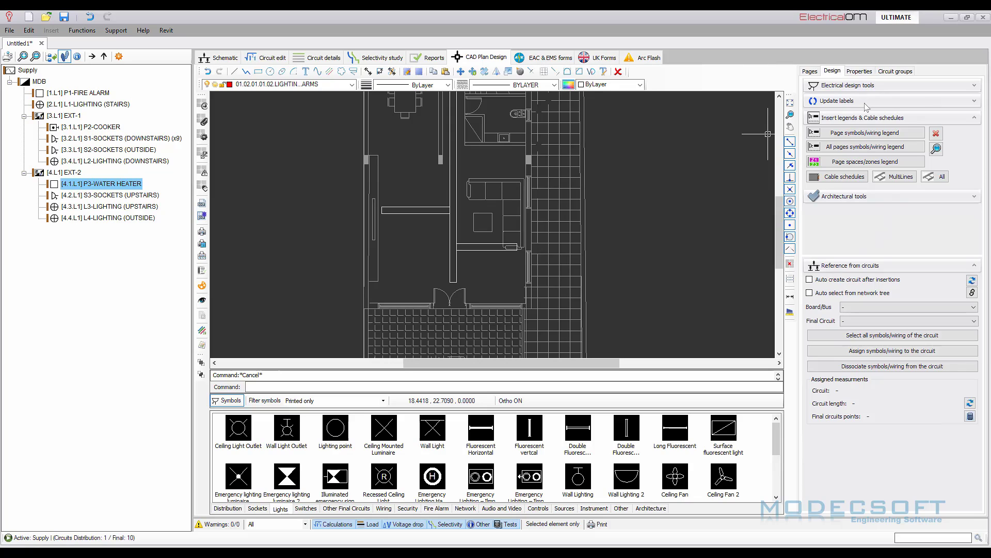
Draw a wired 3 by 3 Spotlight array, about 6.4 by 5 m, over the room beside the entrance, with curved wiring at 2.70 m elevation.
{"action": "left_click", "coordinate": [885, 85]}
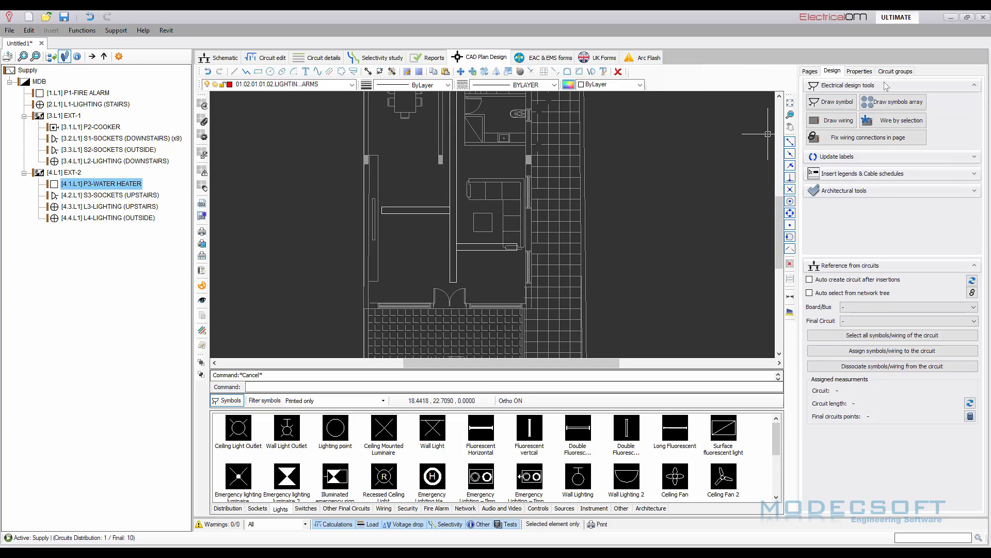
{"action": "left_click", "coordinate": [909, 102]}
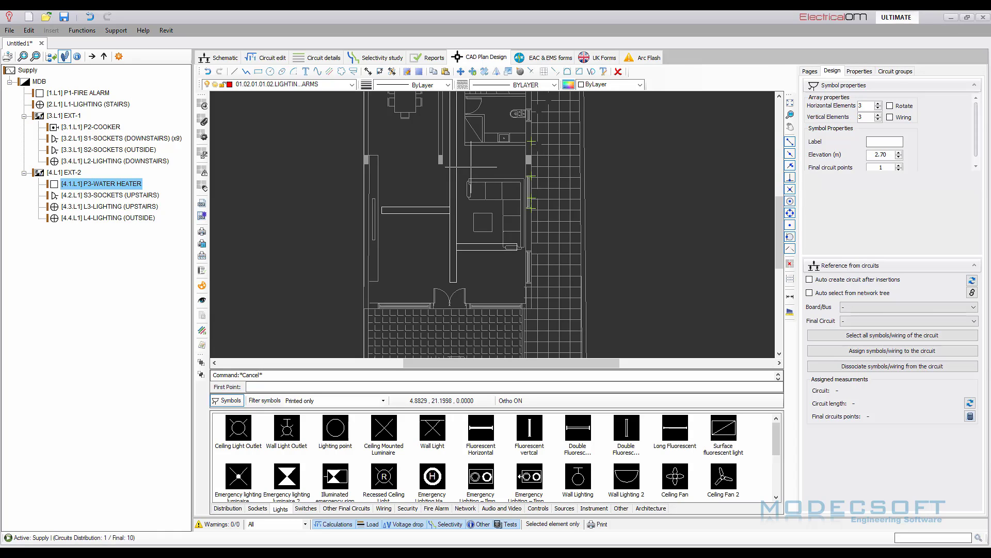
{"action": "left_click", "coordinate": [890, 118]}
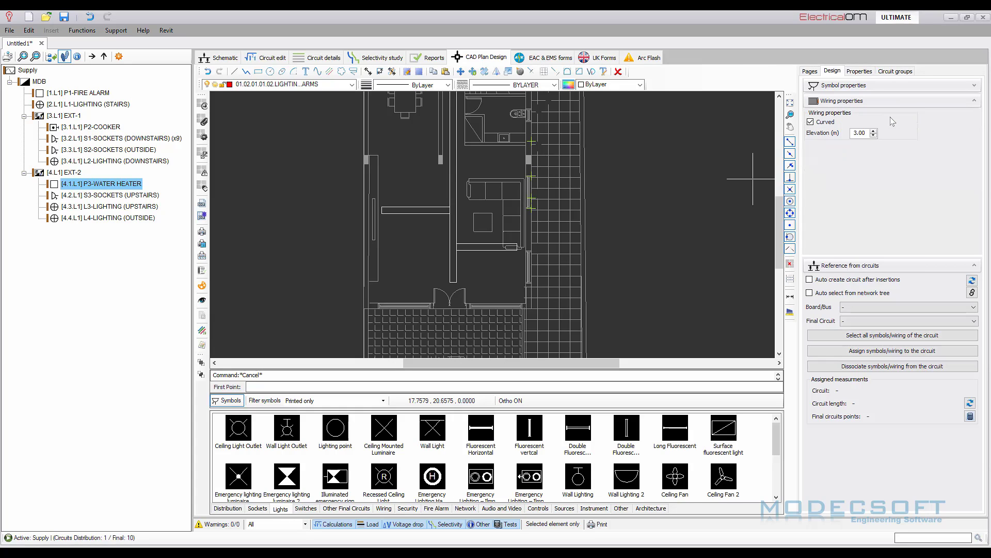
{"action": "double_click", "coordinate": [865, 134]}
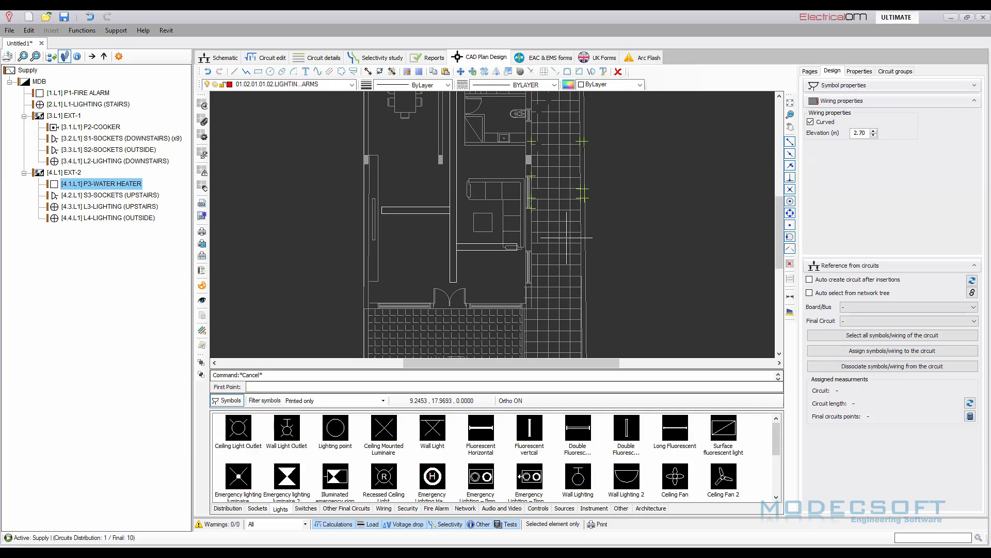
{"action": "scroll", "coordinate": [553, 226], "scroll_direction": "up", "scroll_amount": 1}
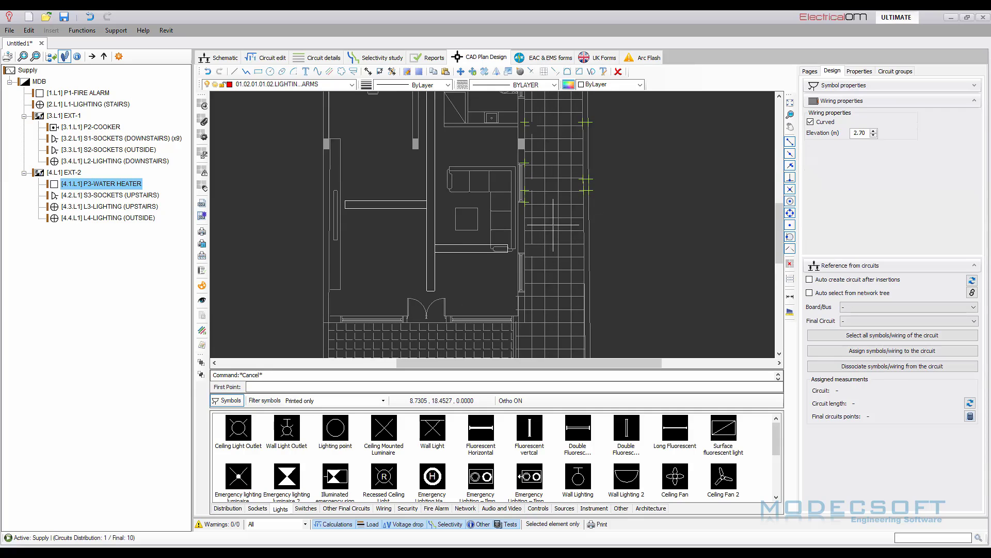
{"action": "left_click", "coordinate": [446, 156]}
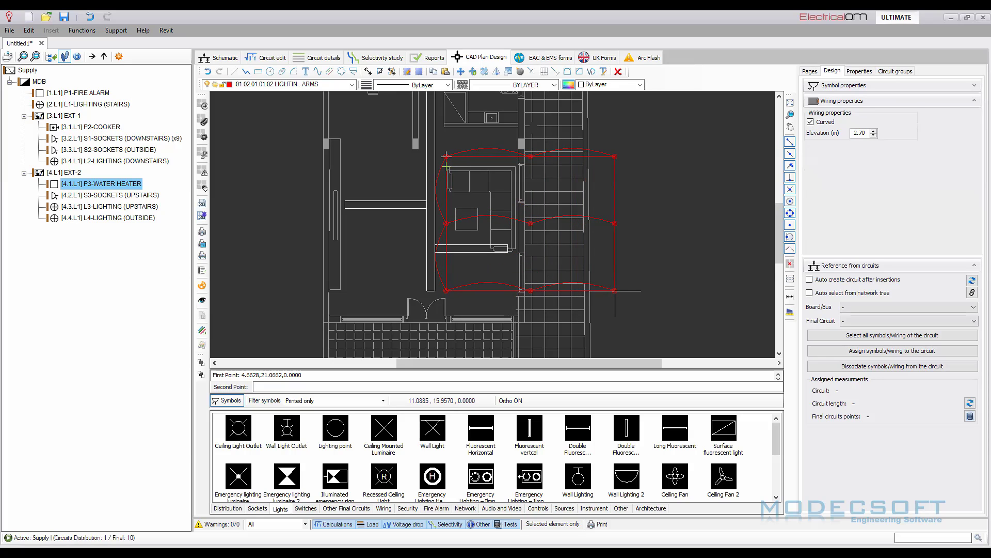
{"action": "key", "text": "Escape"}
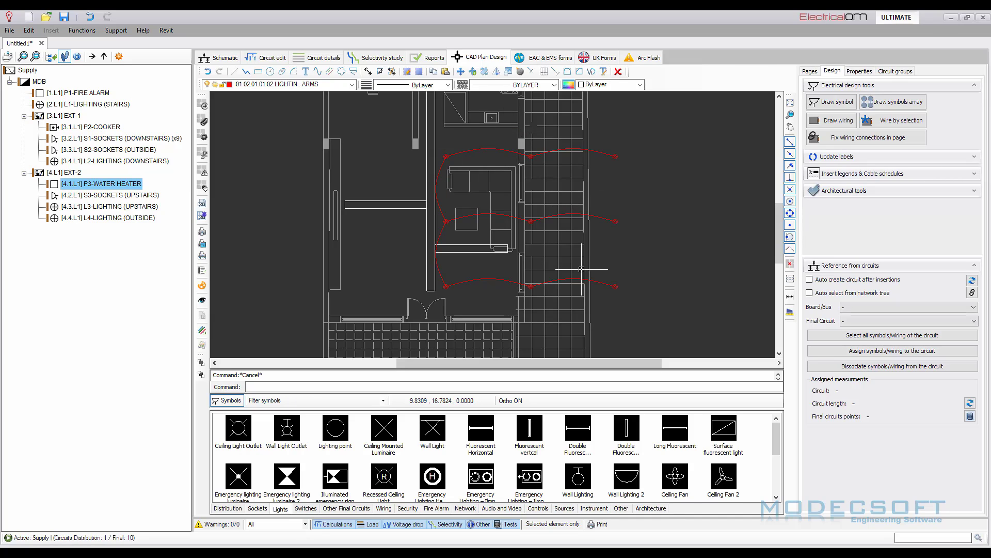
Delete the array's two outer spotlight columns and their horizontal wiring, keeping only the wired column of three nearest the central wall.
{"action": "left_click_drag", "start_coordinate": [492, 136], "coordinate": [643, 304]}
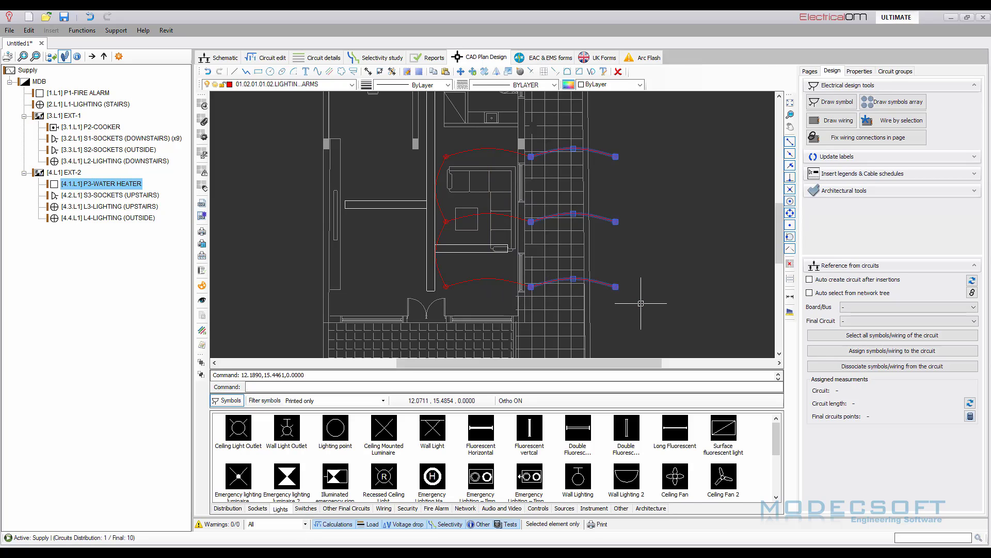
{"action": "key", "text": "Delete"}
{"action": "key", "text": "Escape"}
{"action": "left_click_drag", "start_coordinate": [507, 301], "coordinate": [465, 132]}
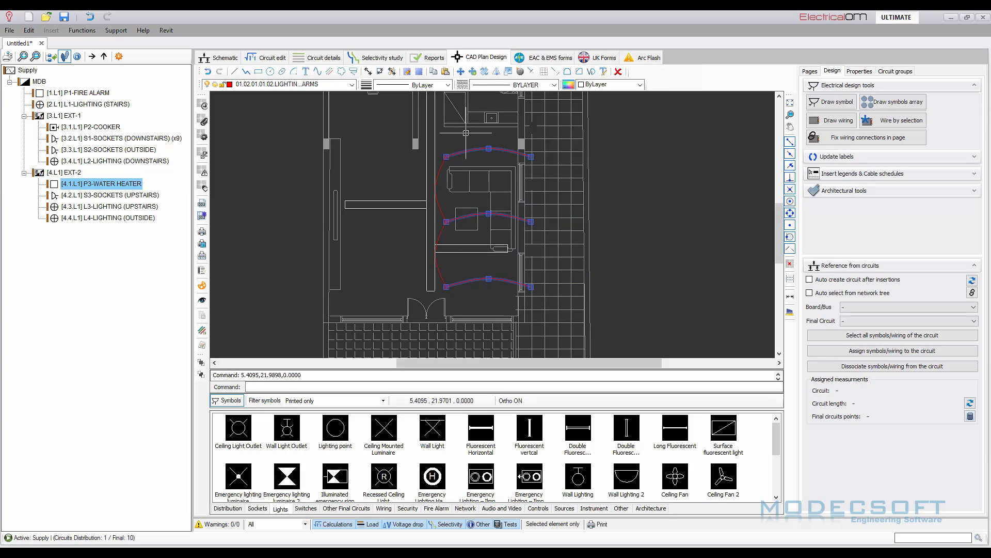
{"action": "key", "text": "Delete"}
{"action": "key", "text": "Escape"}
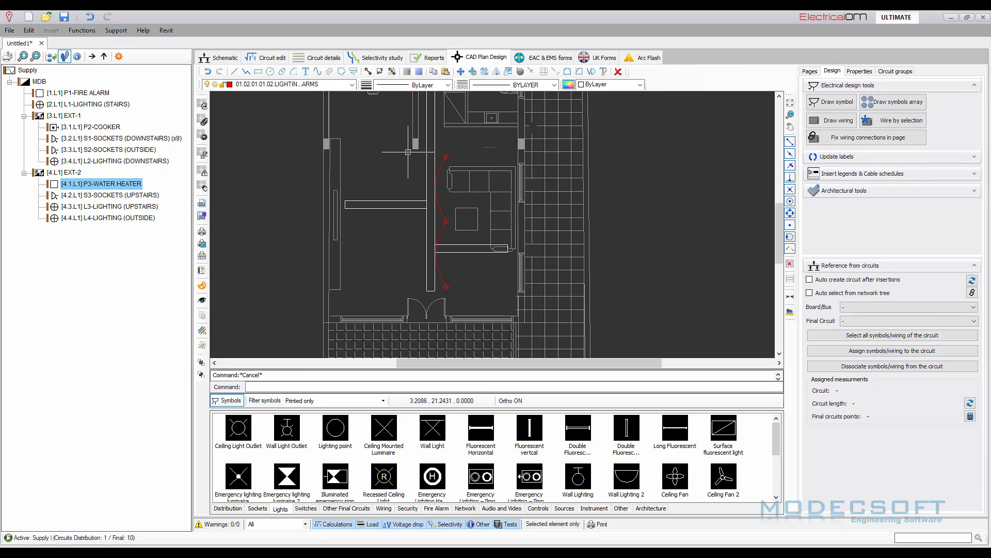
Move the remaining column of three spotlights and its wiring horizontally about 1.2 m towards the middle of the room.
{"action": "left_click_drag", "start_coordinate": [409, 145], "coordinate": [482, 293]}
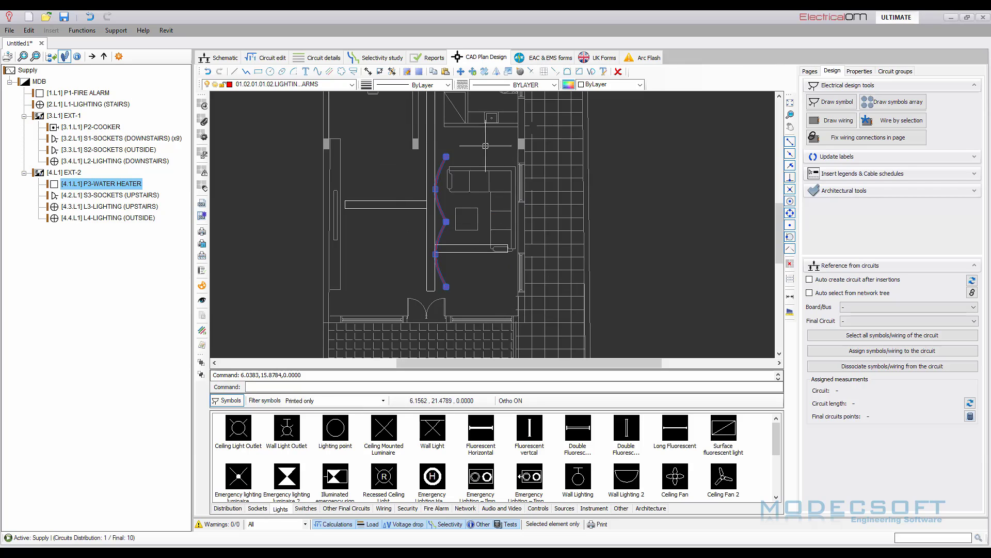
{"action": "left_click", "coordinate": [460, 72]}
{"action": "left_click", "coordinate": [636, 231]}
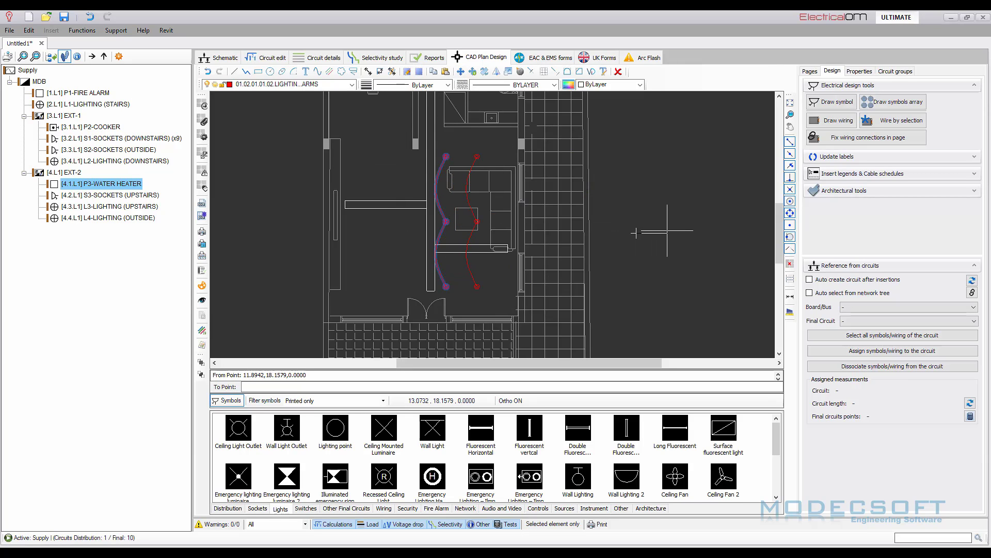
{"action": "key", "text": "Escape"}
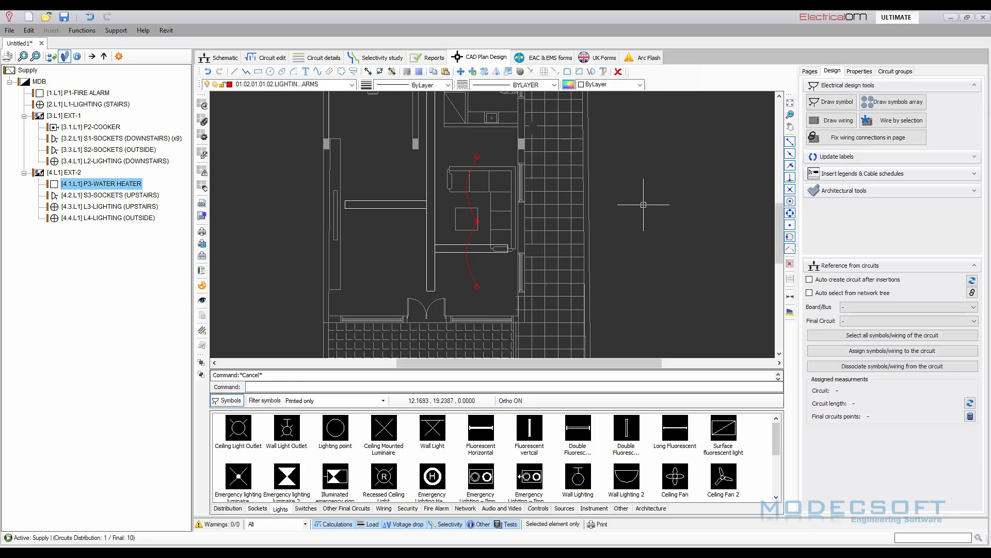
Draw a wired 2 by 2 Lighting point array, about 1.6 by 2.3 m, around the kitchen island with curved wiring at 2.70 m elevation.
{"action": "scroll", "coordinate": [517, 289], "scroll_direction": "down", "scroll_amount": 2}
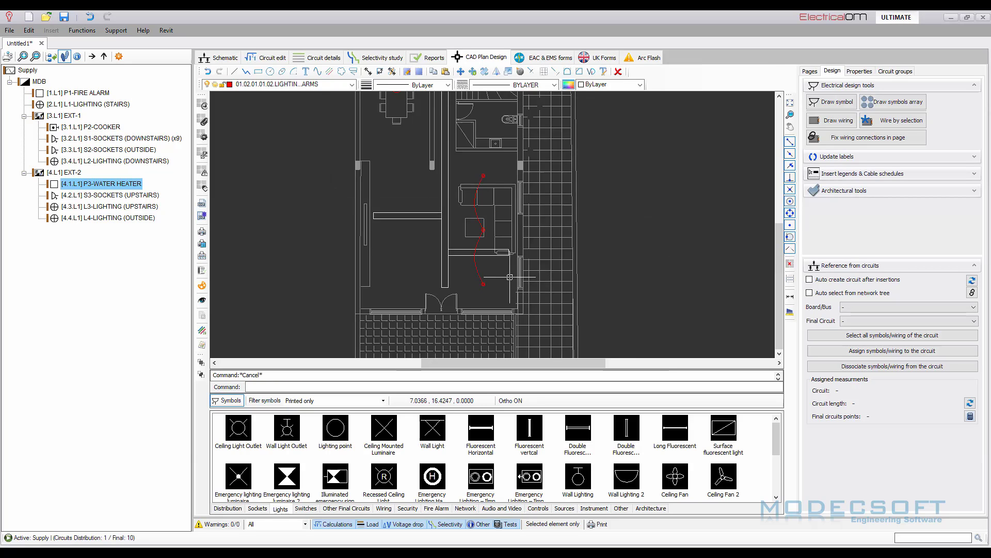
{"action": "middle_click_drag", "start_coordinate": [463, 133], "coordinate": [460, 328]}
{"action": "scroll", "coordinate": [480, 247], "scroll_direction": "up", "scroll_amount": 2}
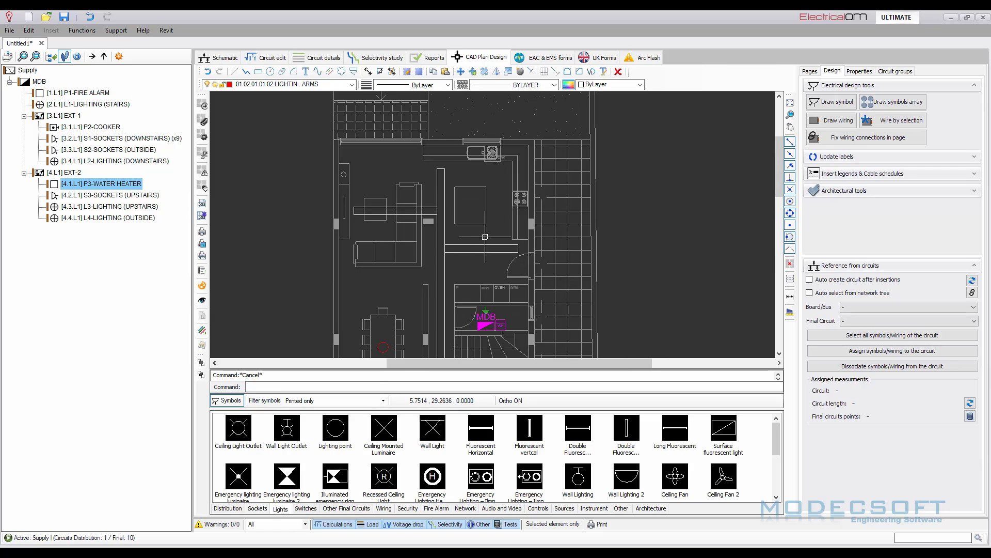
{"action": "left_click", "coordinate": [345, 433]}
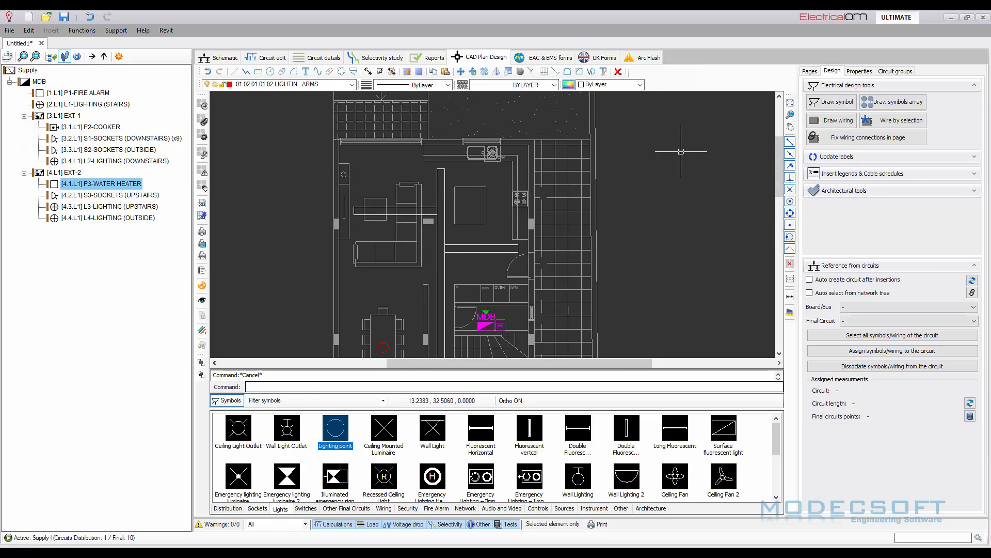
{"action": "left_click", "coordinate": [902, 106]}
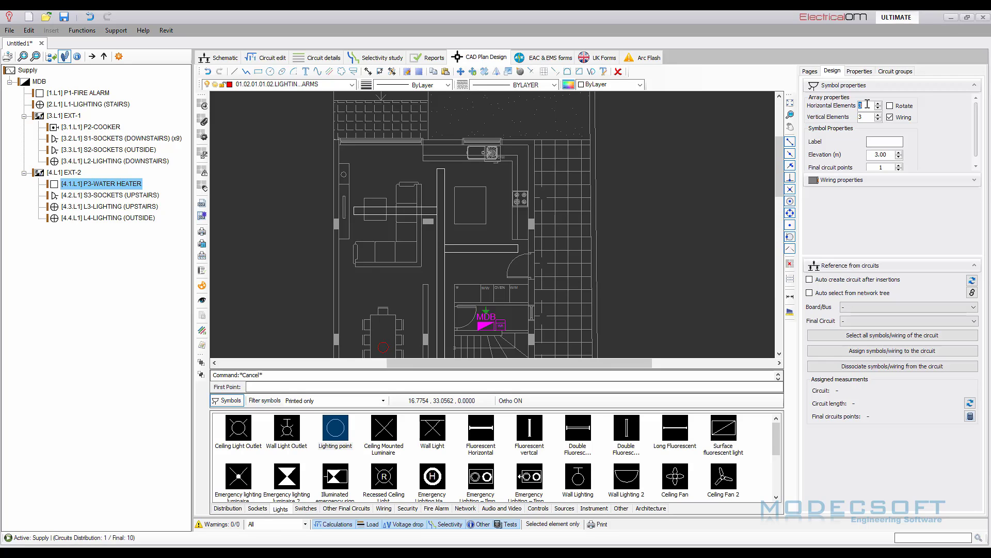
{"action": "double_click", "coordinate": [890, 154]}
{"action": "left_click", "coordinate": [887, 182]}
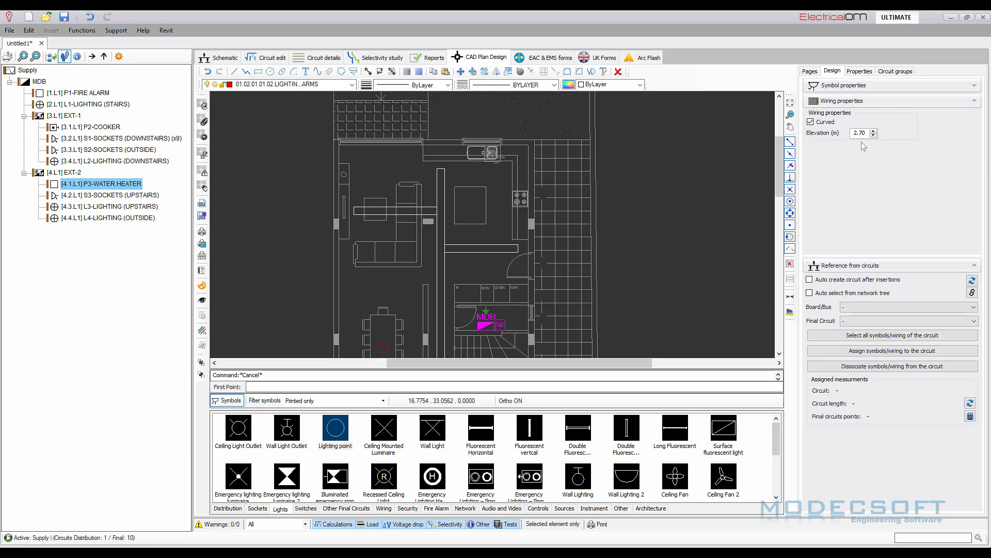
{"action": "left_click", "coordinate": [463, 171]}
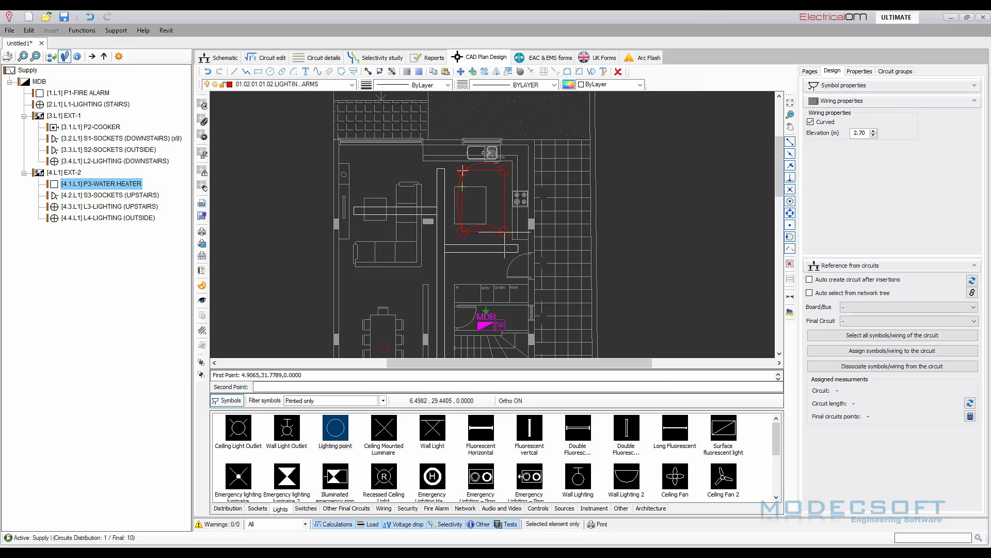
{"action": "key", "text": "Escape"}
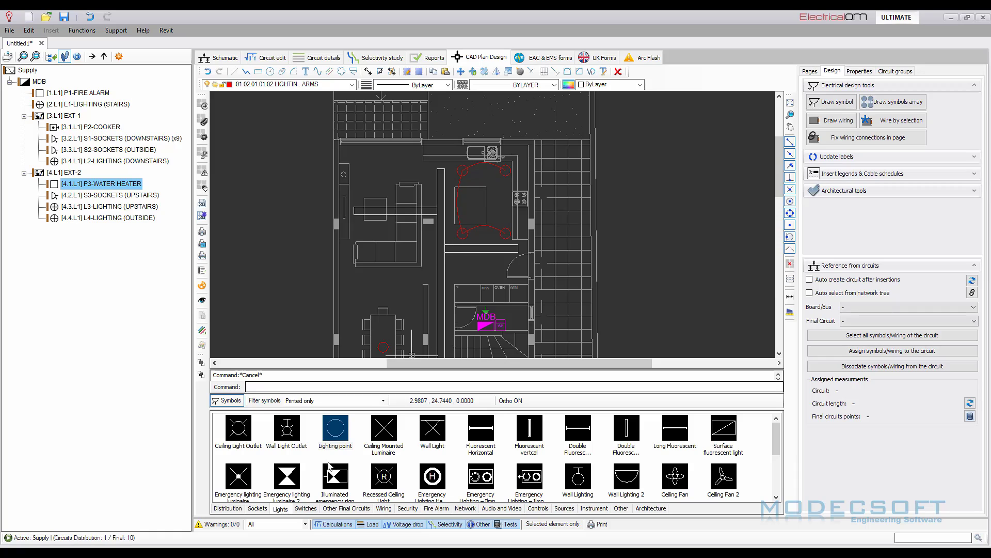
Draw a wired 2 by 2 Spotlight array, about 2.5 by 3.4 m, over the living area beside the kitchen, with wiring at 2.70 m elevation.
{"action": "left_click_drag", "start_coordinate": [550, 410], "coordinate": [552, 374]}
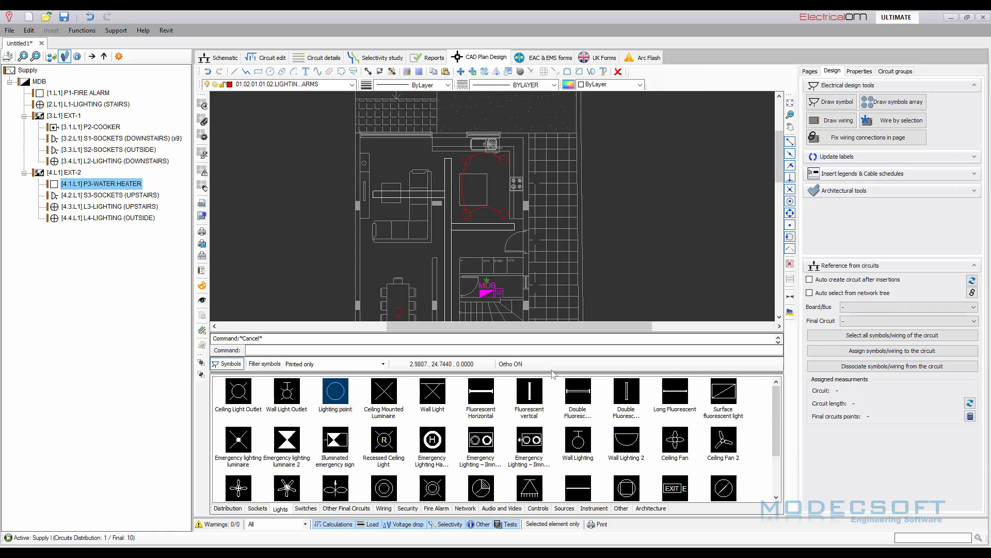
{"action": "scroll", "coordinate": [543, 413], "scroll_direction": "down", "scroll_amount": 3}
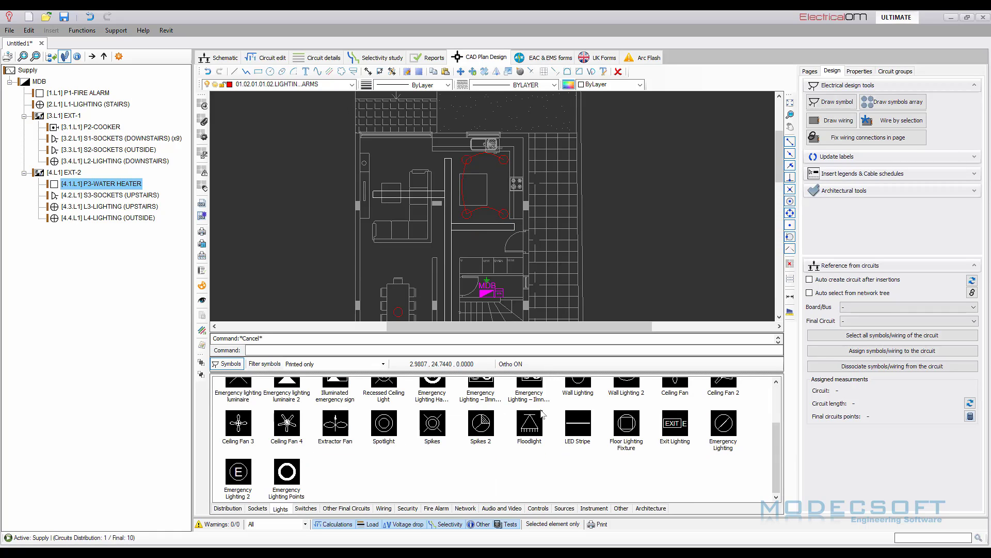
{"action": "left_click", "coordinate": [388, 426]}
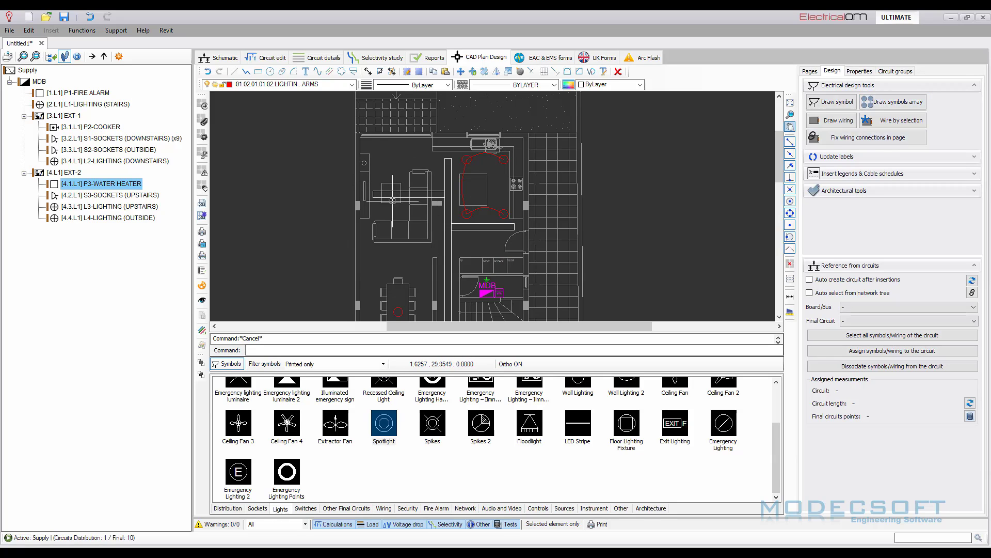
{"action": "left_click", "coordinate": [893, 101]}
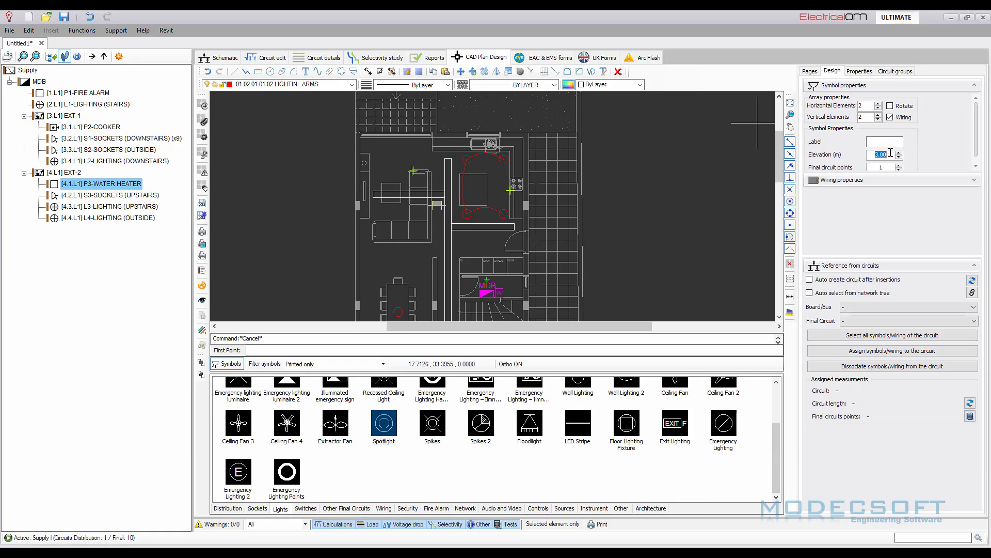
{"action": "type", "text": "2."}
{"action": "left_click", "coordinate": [892, 181]}
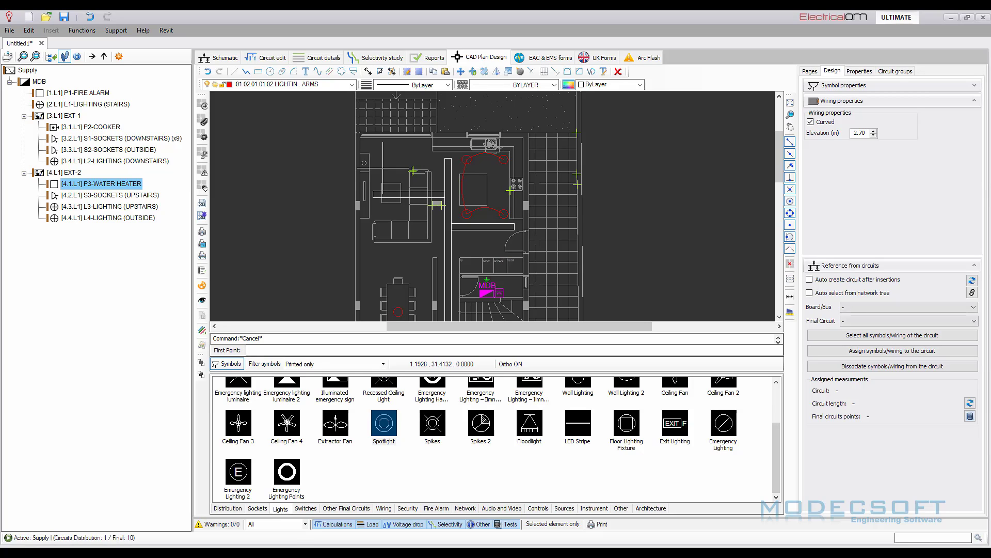
{"action": "left_click", "coordinate": [409, 155]}
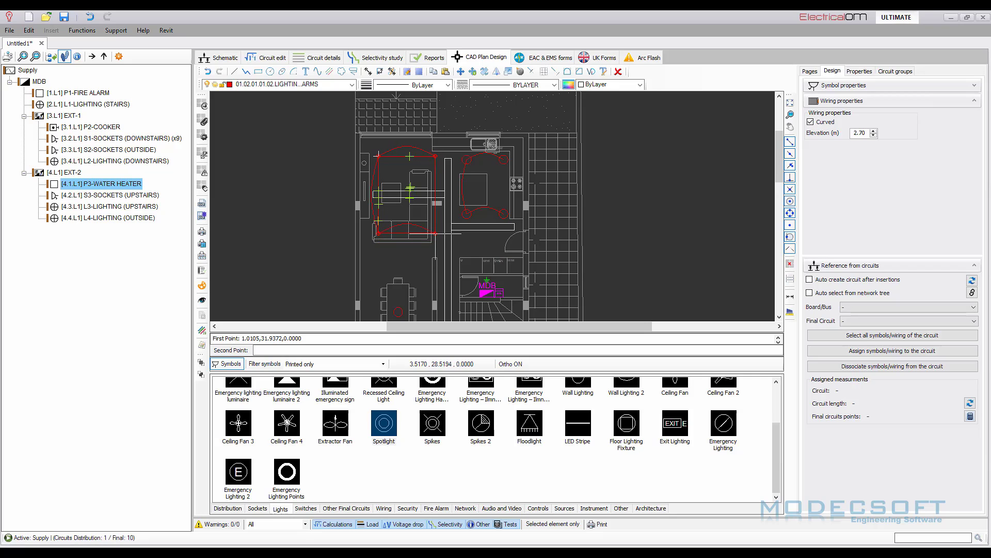
{"action": "left_click", "coordinate": [435, 233]}
Place two Lighting point symbols in line, one near the front entrance and one between the short cross wall and the dining table.
{"action": "scroll", "coordinate": [425, 152], "scroll_direction": "down", "scroll_amount": 3}
{"action": "middle_click_drag", "start_coordinate": [493, 305], "coordinate": [502, 246]}
{"action": "left_click_drag", "start_coordinate": [519, 372], "coordinate": [519, 427]}
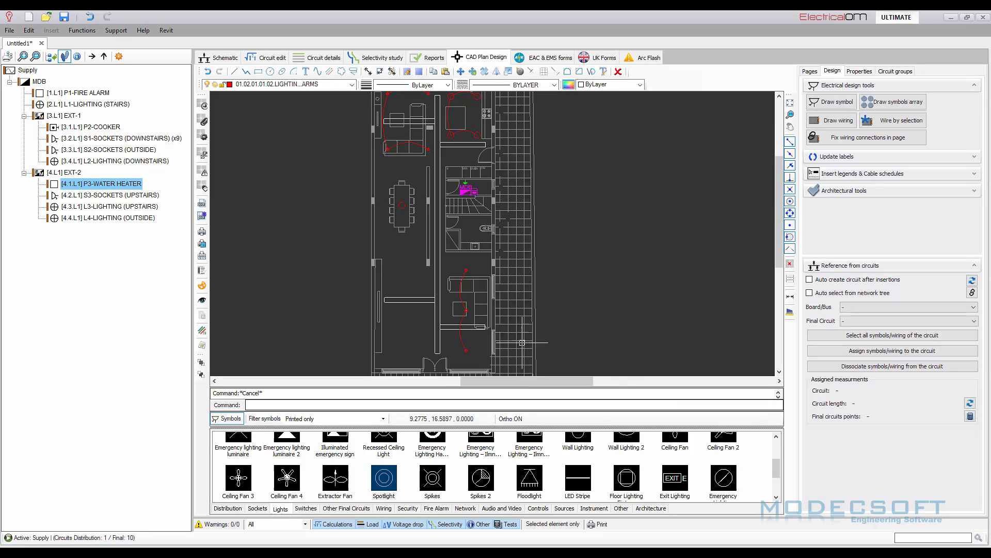
{"action": "scroll", "coordinate": [515, 356], "scroll_direction": "down", "scroll_amount": 2}
{"action": "middle_click_drag", "start_coordinate": [519, 306], "coordinate": [522, 271]}
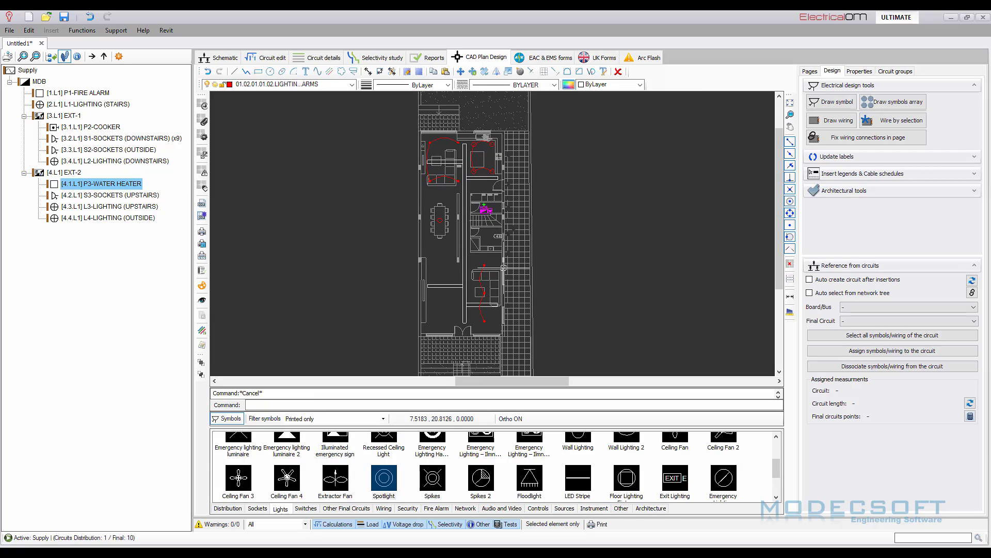
{"action": "scroll", "coordinate": [372, 485], "scroll_direction": "up", "scroll_amount": 3}
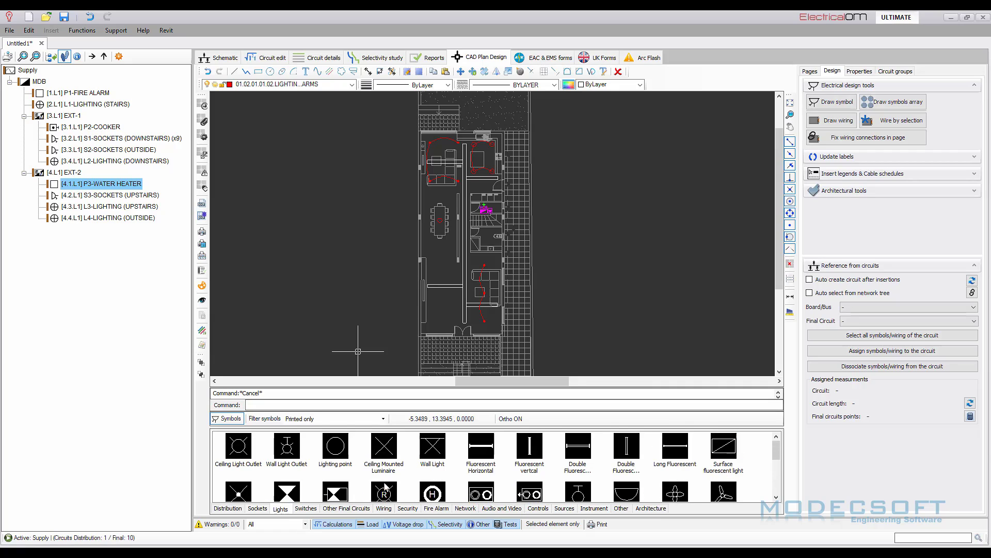
{"action": "left_click", "coordinate": [336, 445]}
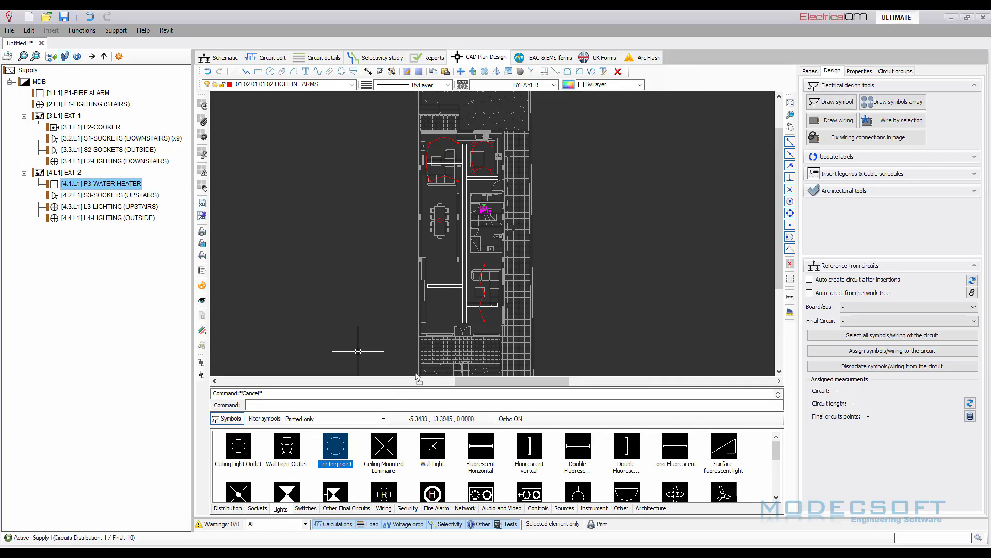
{"action": "left_click", "coordinate": [442, 318]}
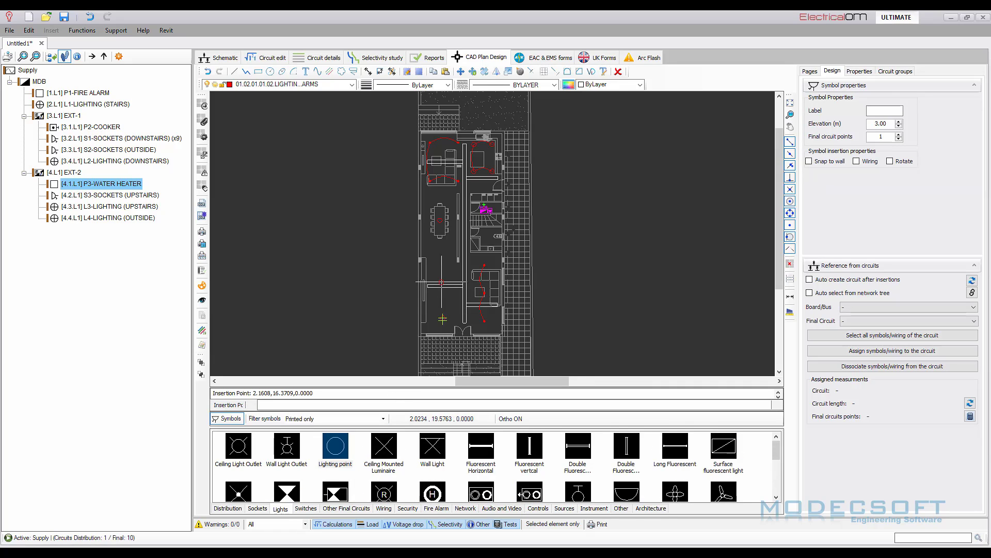
{"action": "left_click", "coordinate": [442, 271]}
{"action": "key", "text": "Escape"}
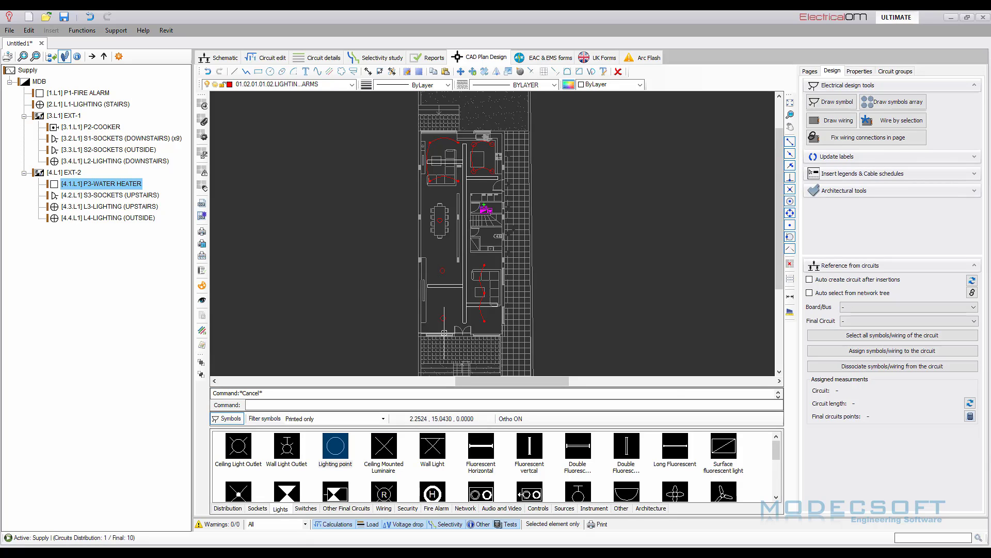
Set the elevation of the two newly placed Lighting points near the front entrance and short cross wall to 2.7 m.
{"action": "scroll", "coordinate": [443, 333], "scroll_direction": "up", "scroll_amount": 1}
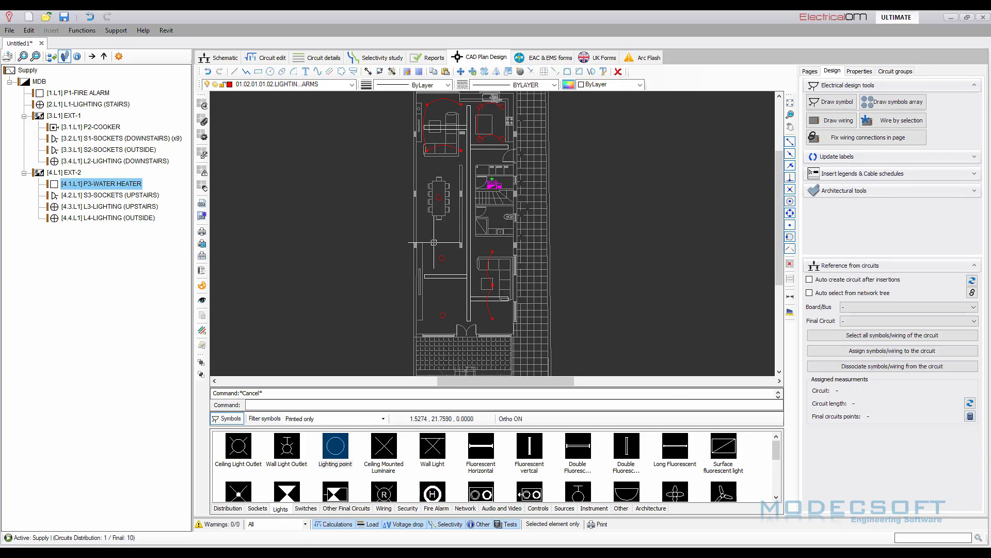
{"action": "left_click_drag", "start_coordinate": [434, 245], "coordinate": [456, 331]}
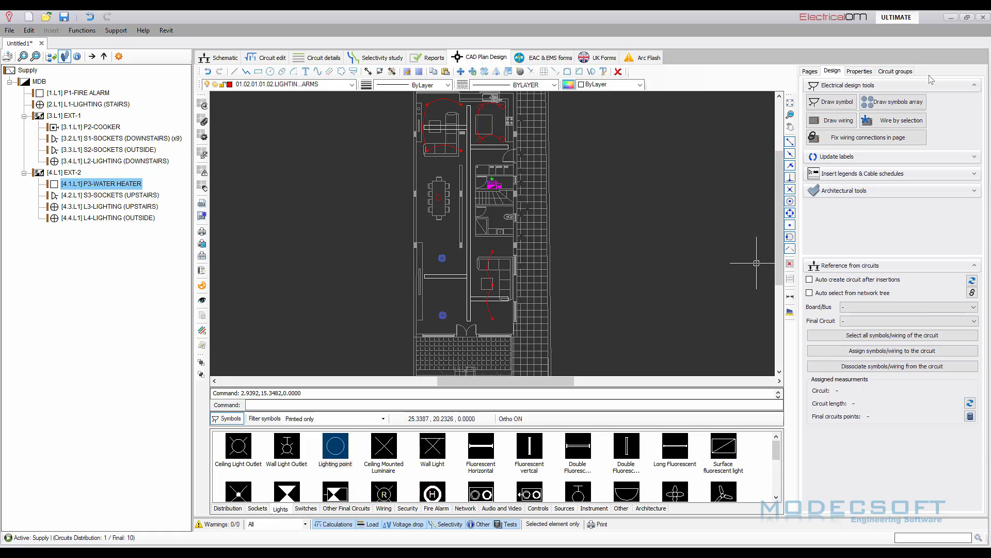
{"action": "left_click", "coordinate": [860, 70]}
{"action": "left_click", "coordinate": [908, 205]}
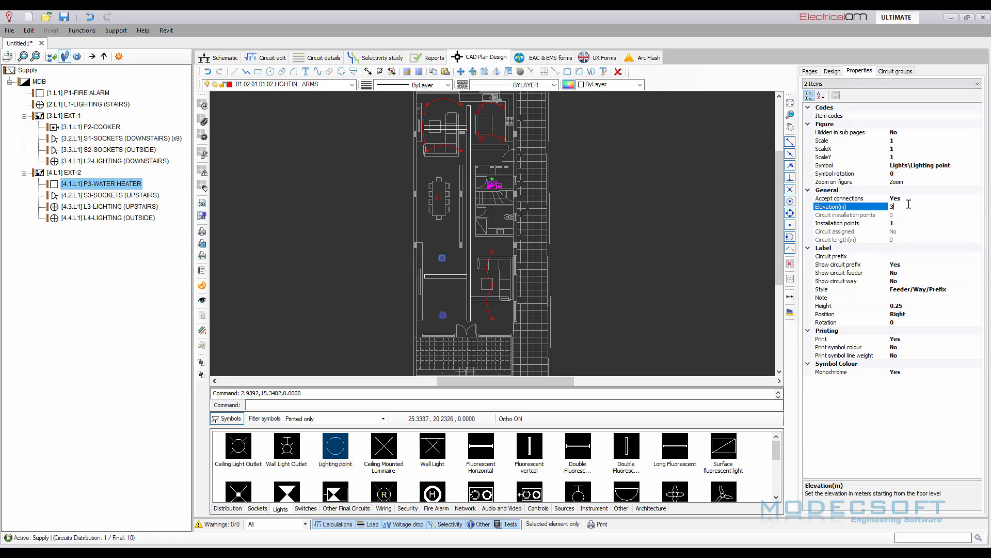
{"action": "type", "text": "2.7"}
{"action": "key", "text": "Escape"}
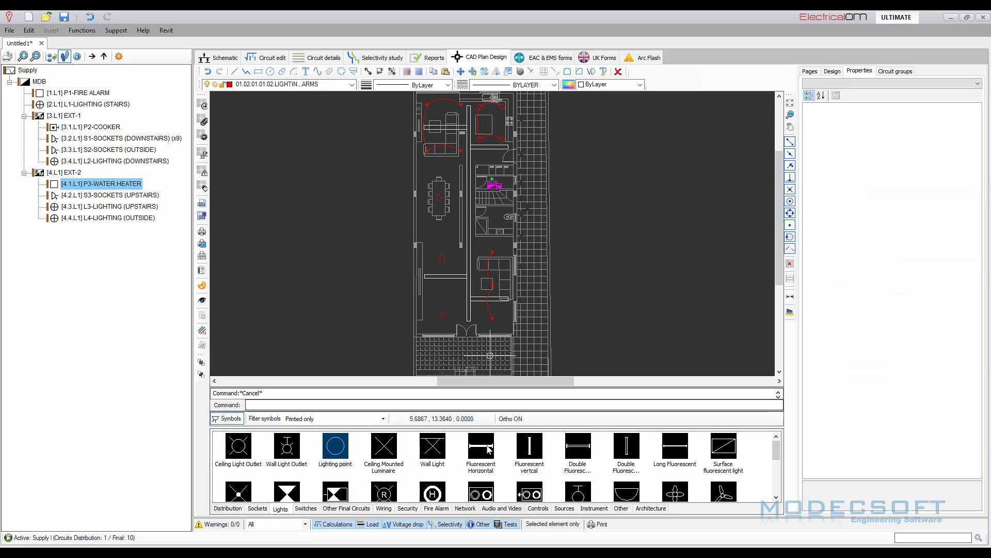
Place a Single-pole, One-way Switch at 1.40 m elevation on the bathroom's outer wall, facing the sofa room with the spotlight column.
{"action": "left_click", "coordinate": [302, 509]}
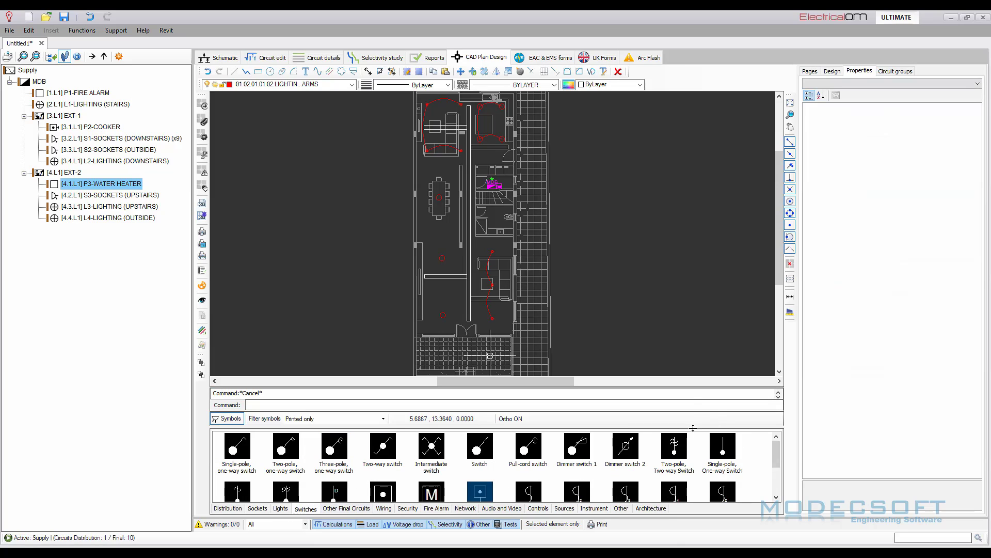
{"action": "left_click_drag", "start_coordinate": [693, 428], "coordinate": [693, 400]}
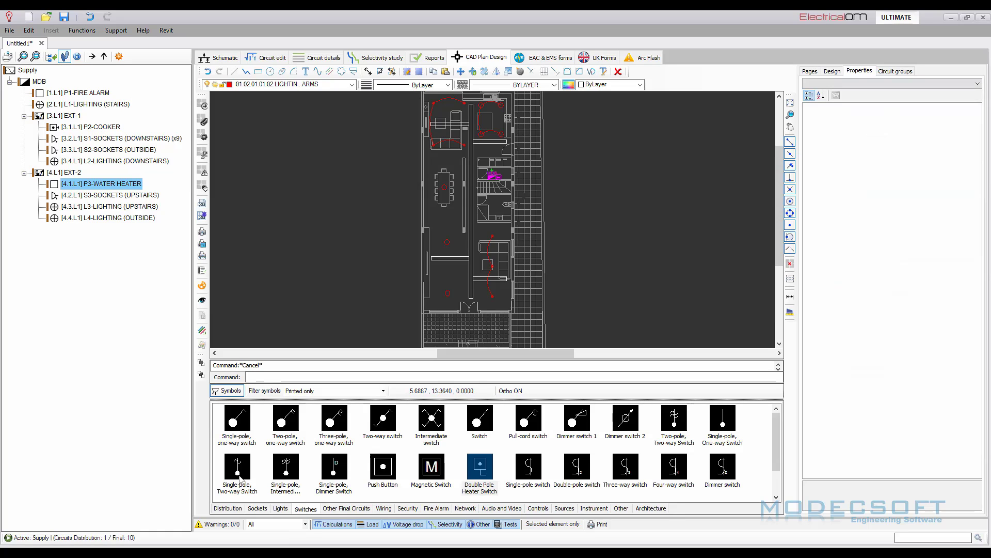
{"action": "left_click_drag", "start_coordinate": [606, 399], "coordinate": [606, 422]}
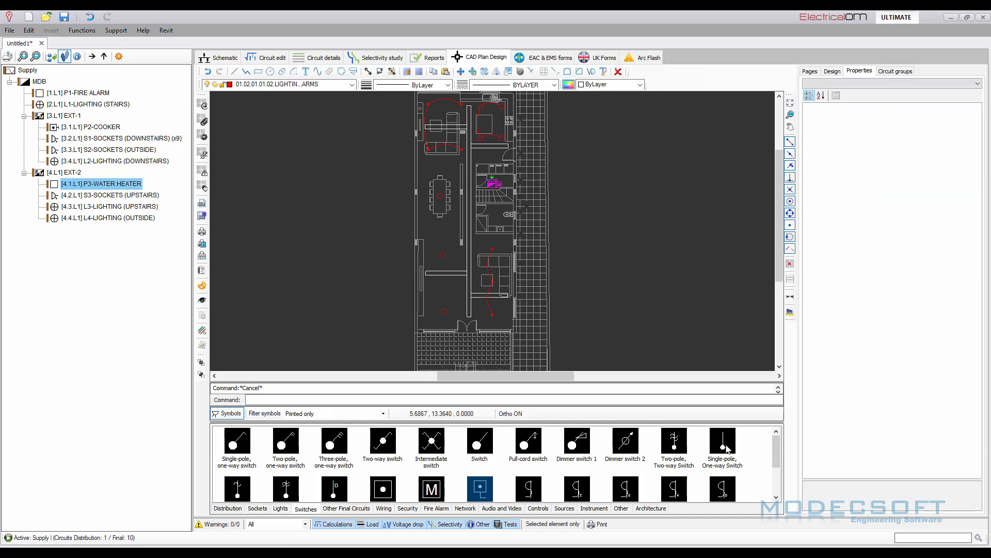
{"action": "left_click", "coordinate": [723, 448]}
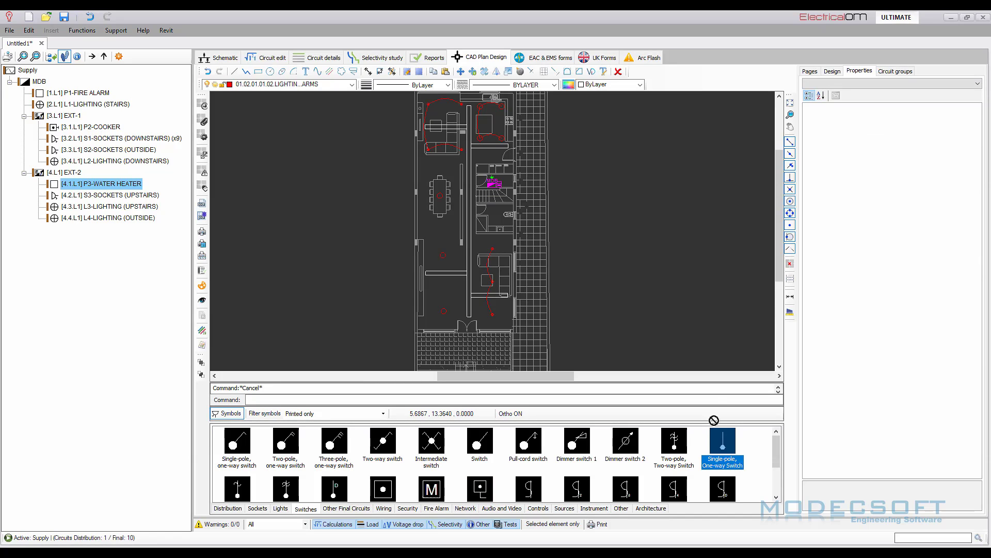
{"action": "scroll", "coordinate": [469, 244], "scroll_direction": "up", "scroll_amount": 2}
{"action": "scroll", "coordinate": [469, 244], "scroll_direction": "up", "scroll_amount": 2}
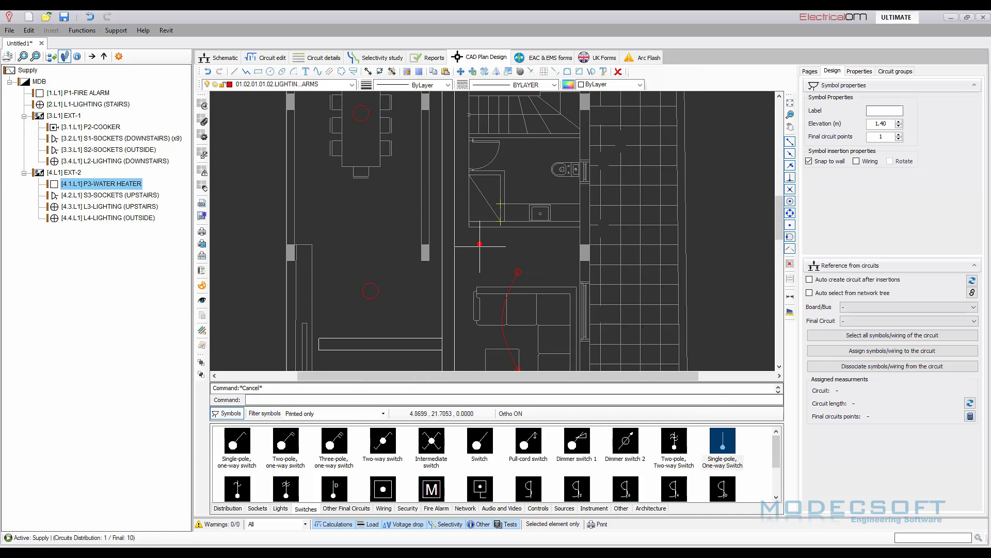
{"action": "scroll", "coordinate": [479, 226], "scroll_direction": "up", "scroll_amount": 1}
{"action": "scroll", "coordinate": [479, 226], "scroll_direction": "up", "scroll_amount": 1}
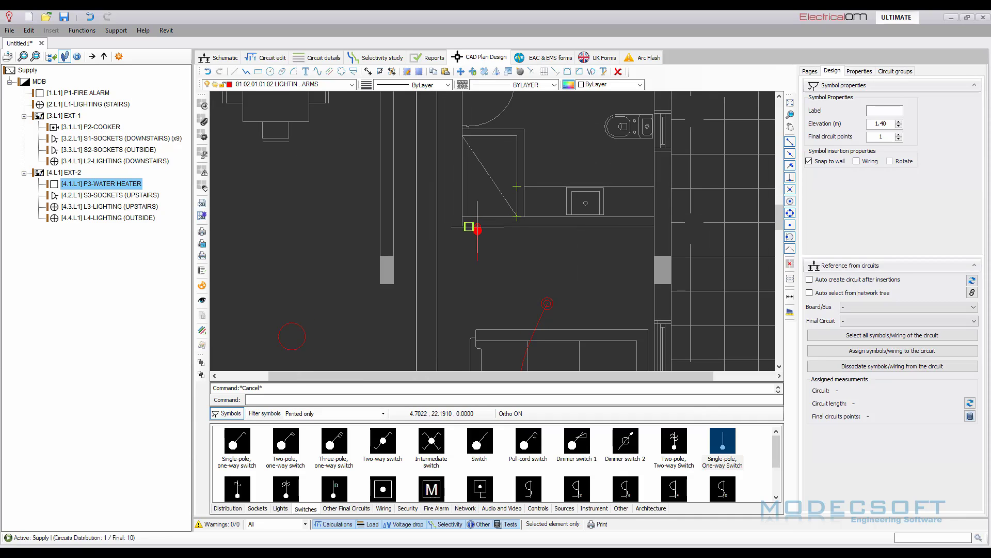
{"action": "left_click", "coordinate": [477, 228]}
{"action": "scroll", "coordinate": [480, 292], "scroll_direction": "down", "scroll_amount": 1}
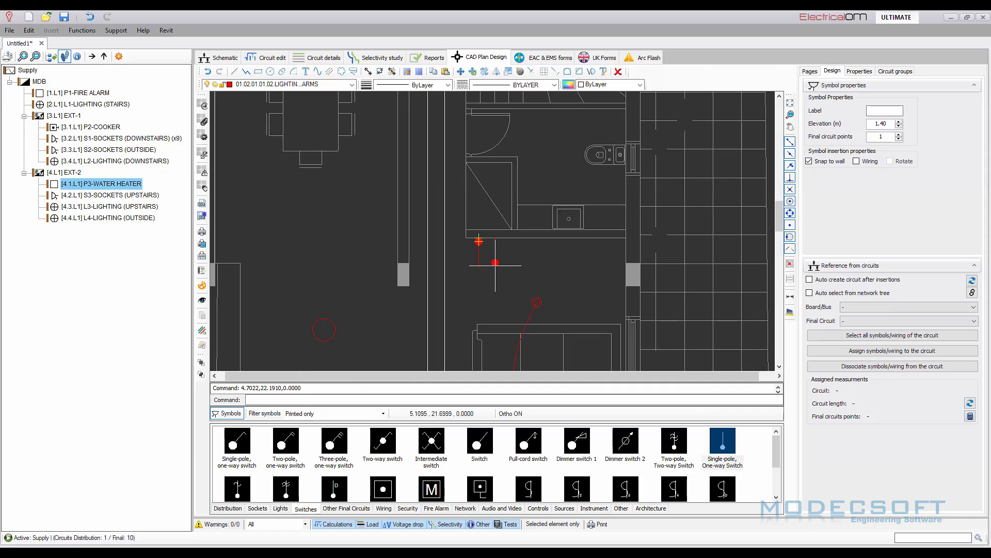
Place a Single-pole, One-way Switch on the end of the dining partition wall nearest the living area, at 1.40 m elevation.
{"action": "scroll", "coordinate": [525, 332], "scroll_direction": "down", "scroll_amount": 2}
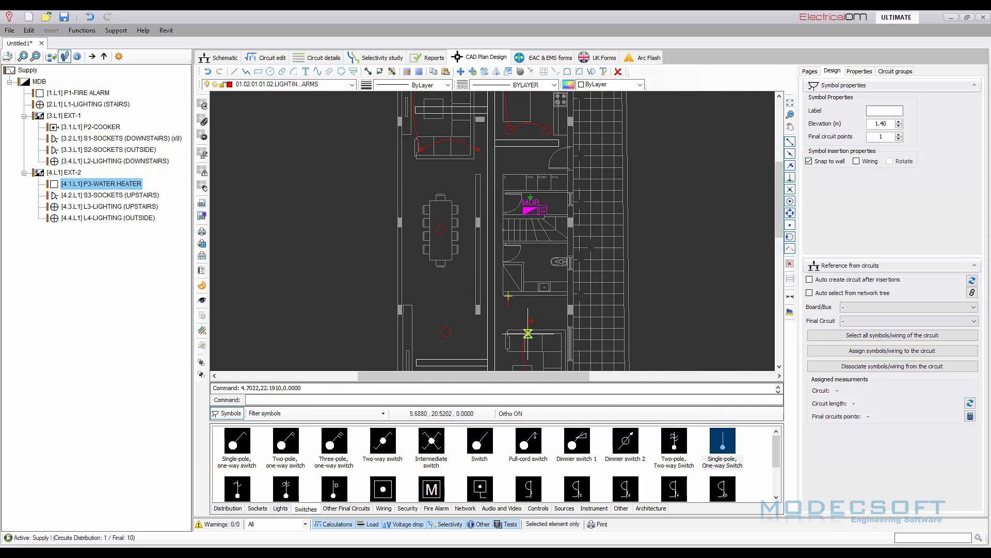
{"action": "scroll", "coordinate": [522, 336], "scroll_direction": "up", "scroll_amount": 1}
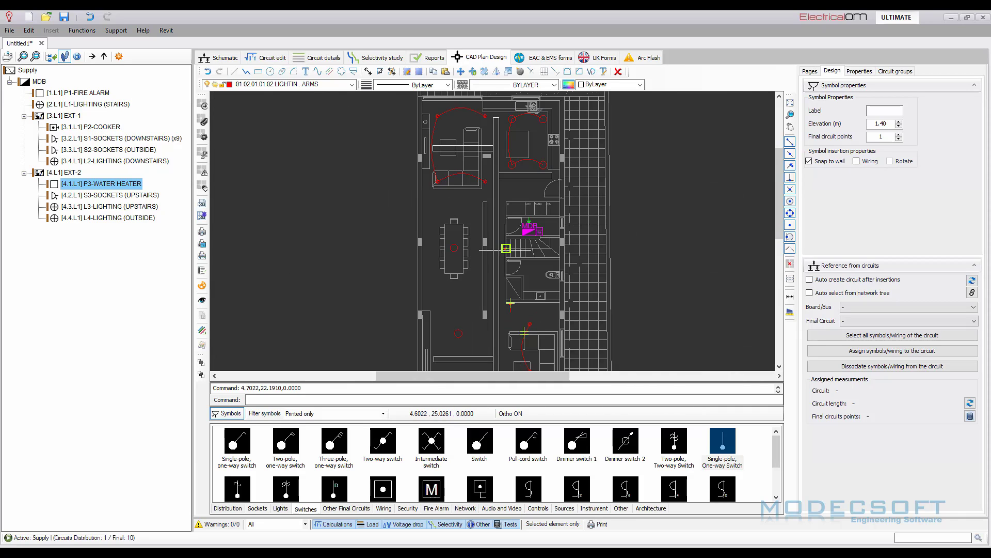
{"action": "scroll", "coordinate": [495, 205], "scroll_direction": "up", "scroll_amount": 2}
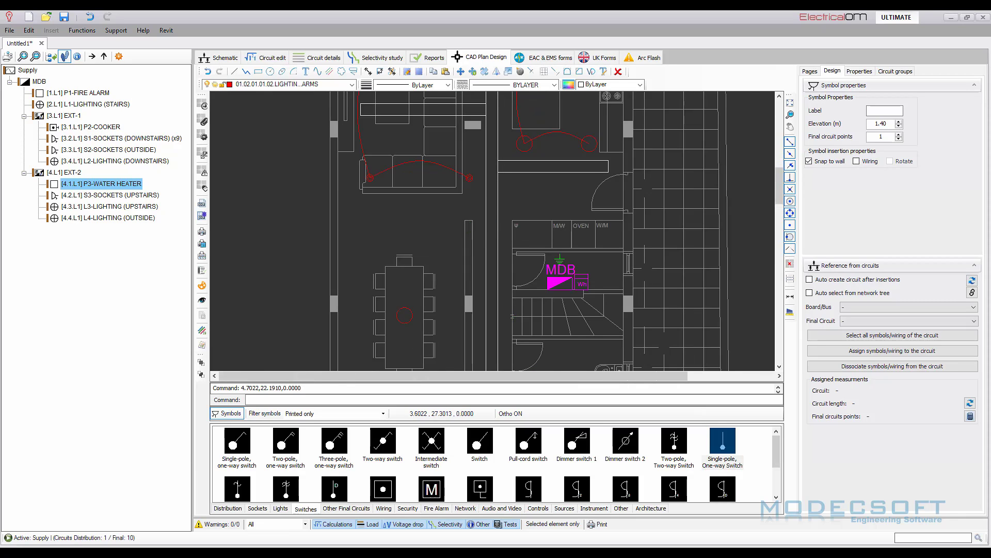
{"action": "scroll", "coordinate": [472, 223], "scroll_direction": "up", "scroll_amount": 2}
{"action": "scroll", "coordinate": [471, 222], "scroll_direction": "down", "scroll_amount": 2}
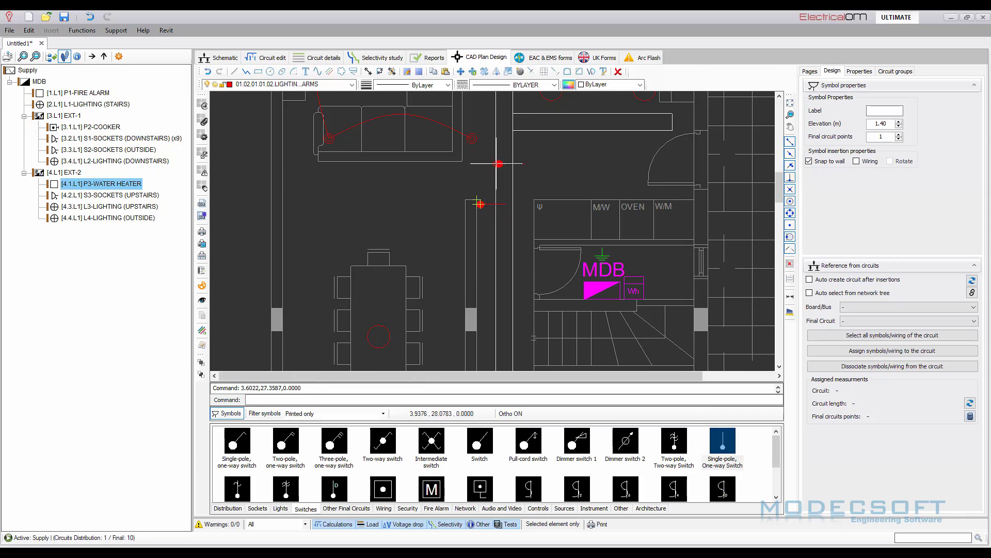
Place a Single-pole, One-way Switch on the dining side of the partition wall, near its end towards the front entrance.
{"action": "scroll", "coordinate": [496, 163], "scroll_direction": "down", "scroll_amount": 2}
{"action": "middle_click_drag", "start_coordinate": [446, 277], "coordinate": [469, 170]}
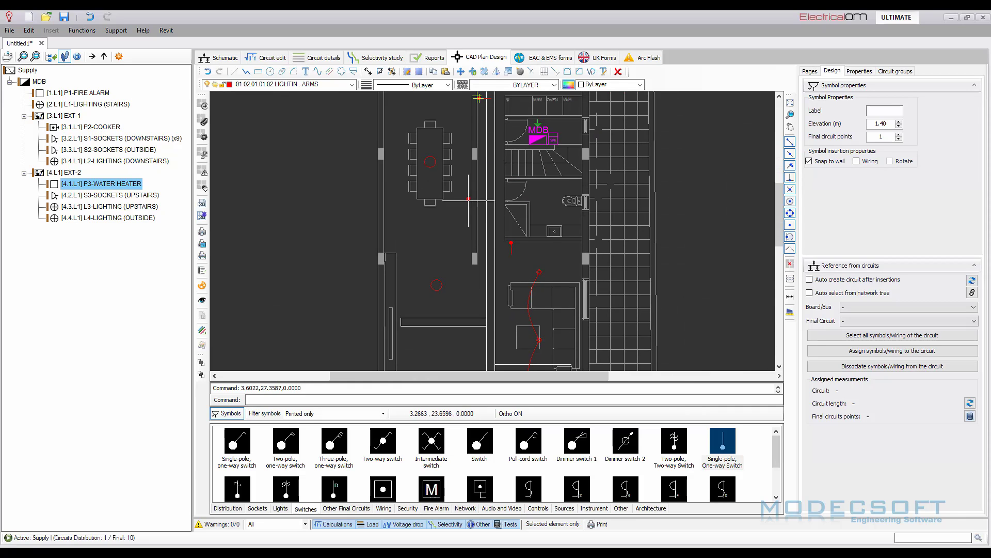
{"action": "scroll", "coordinate": [473, 234], "scroll_direction": "up", "scroll_amount": 1}
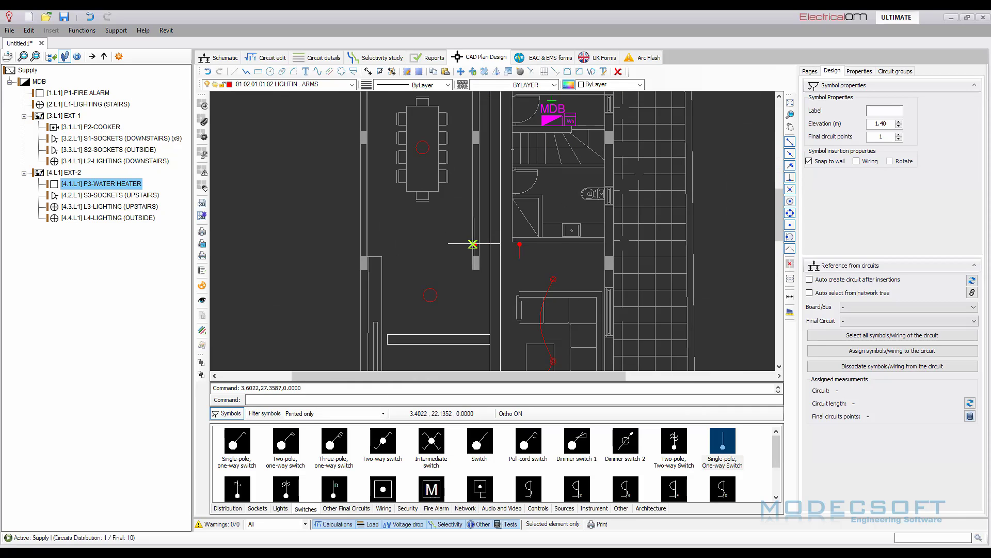
{"action": "scroll", "coordinate": [472, 243], "scroll_direction": "up", "scroll_amount": 2}
{"action": "key", "text": "Escape"}
{"action": "scroll", "coordinate": [472, 246], "scroll_direction": "down", "scroll_amount": 5}
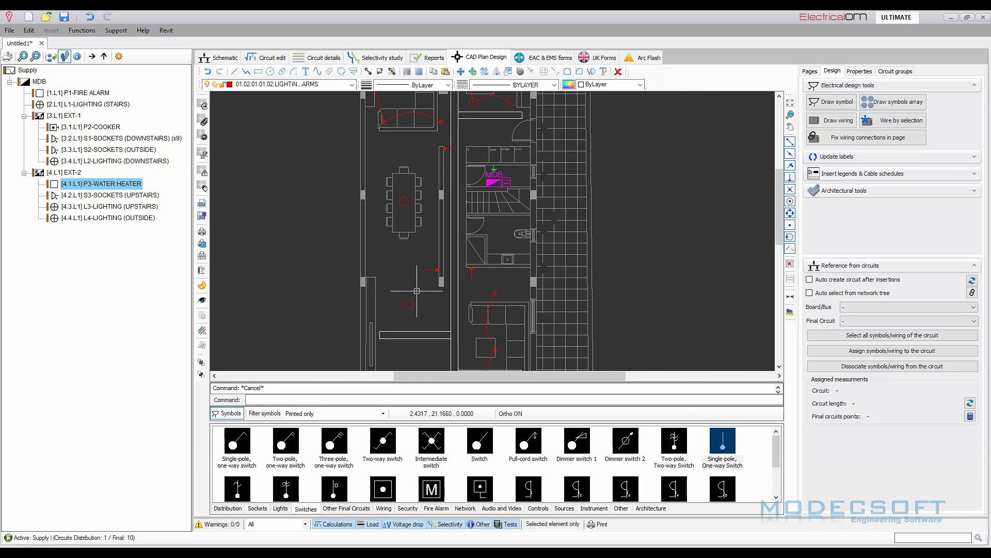
Place a Single-pole, One-way Switch at 1.40 m elevation on the exterior wall between the kitchen worktop and the side door.
{"action": "left_click", "coordinate": [721, 447]}
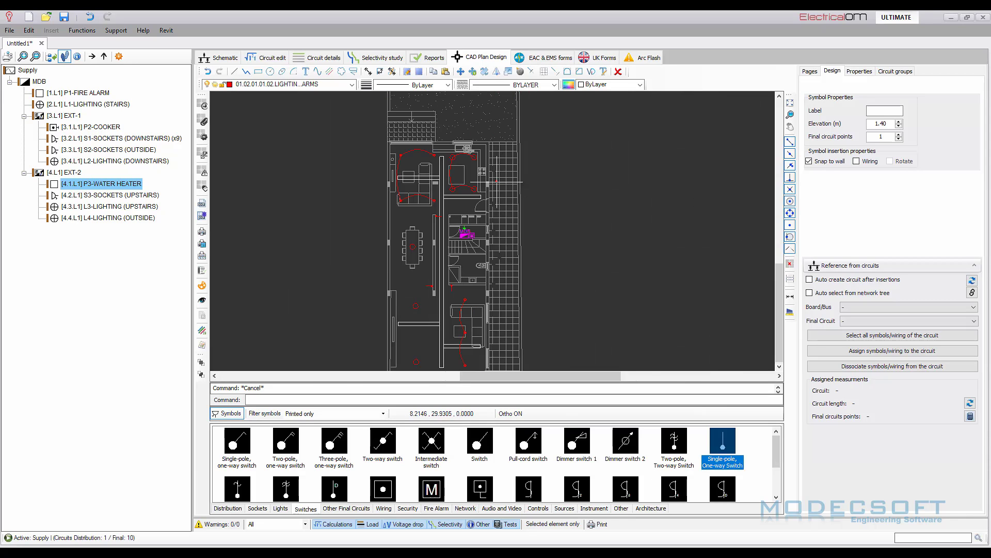
{"action": "scroll", "coordinate": [481, 211], "scroll_direction": "up", "scroll_amount": 4}
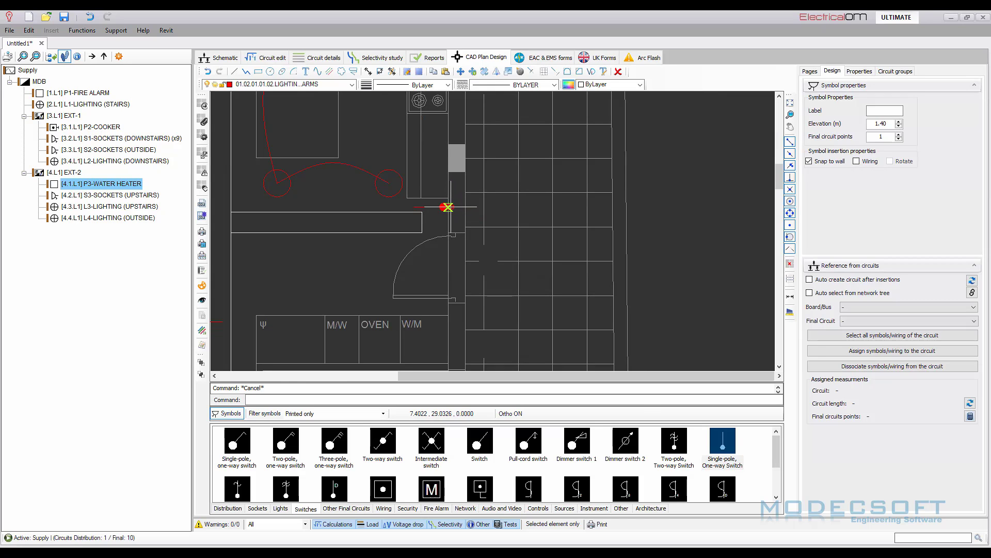
{"action": "key", "text": "Escape"}
{"action": "scroll", "coordinate": [466, 191], "scroll_direction": "down", "scroll_amount": 5}
{"action": "scroll", "coordinate": [467, 191], "scroll_direction": "down", "scroll_amount": 3}
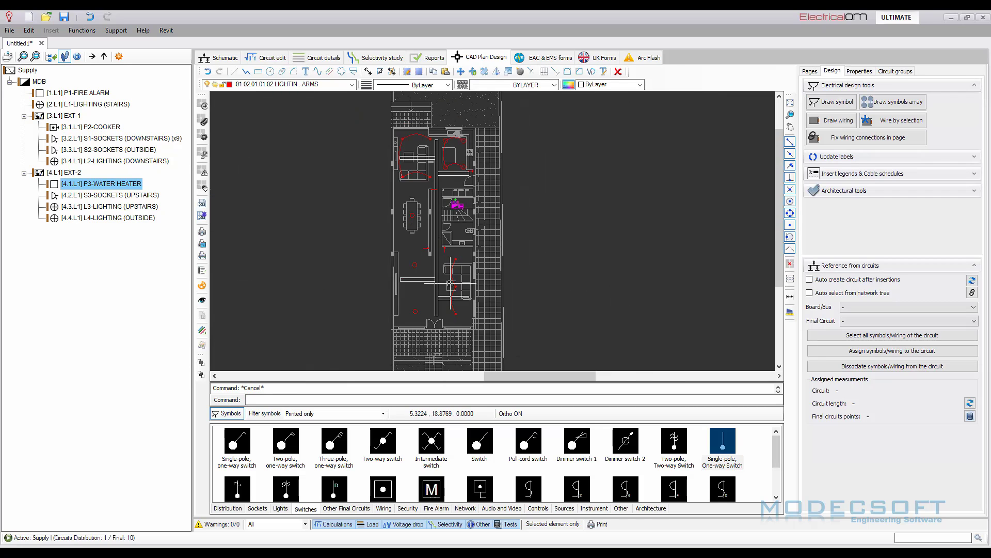
Start a wiring run at 3.00 m elevation from the MDB to the adjacent long wall, with curved wiring turned off.
{"action": "scroll", "coordinate": [450, 284], "scroll_direction": "up", "scroll_amount": 2}
{"action": "middle_click_drag", "start_coordinate": [534, 244], "coordinate": [526, 293]}
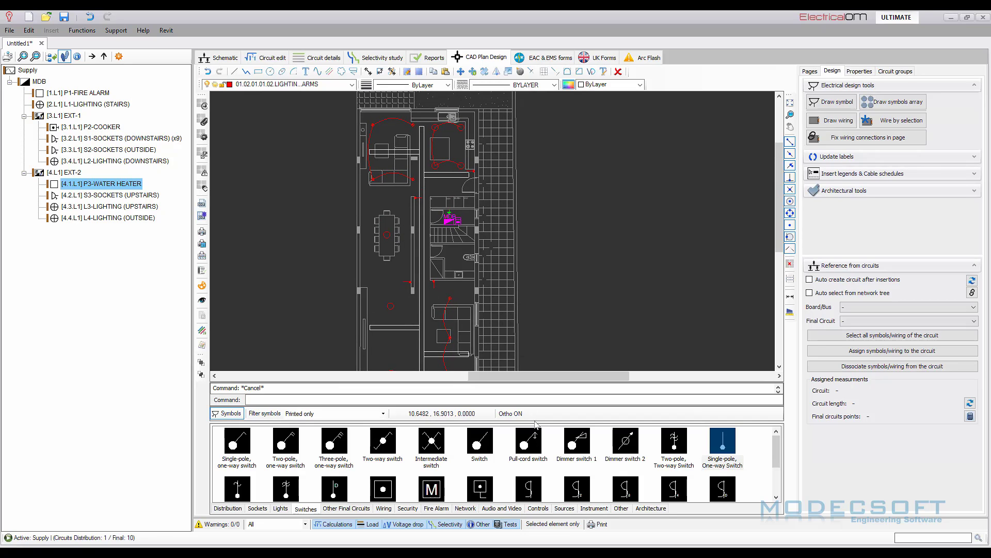
{"action": "left_click_drag", "start_coordinate": [536, 422], "coordinate": [535, 445]}
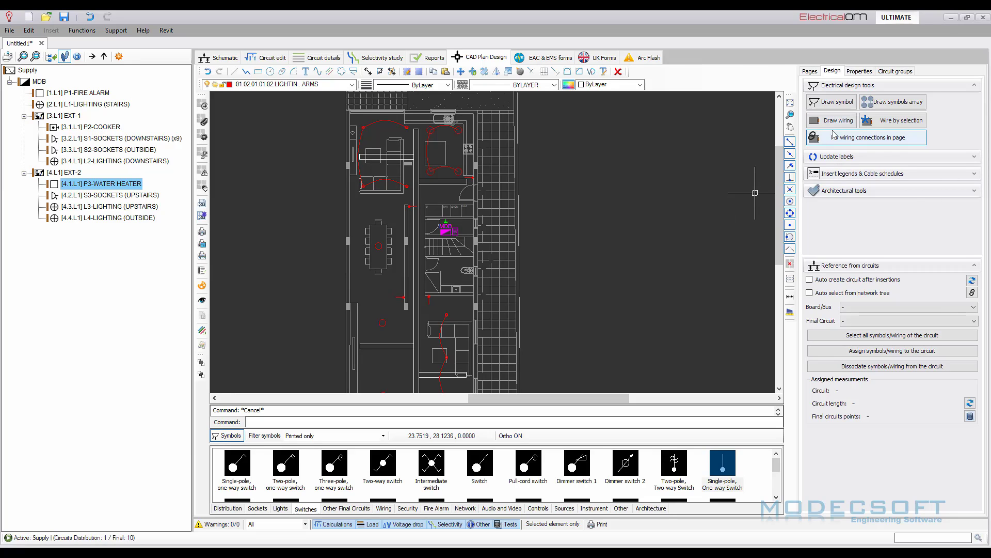
{"action": "left_click", "coordinate": [848, 122]}
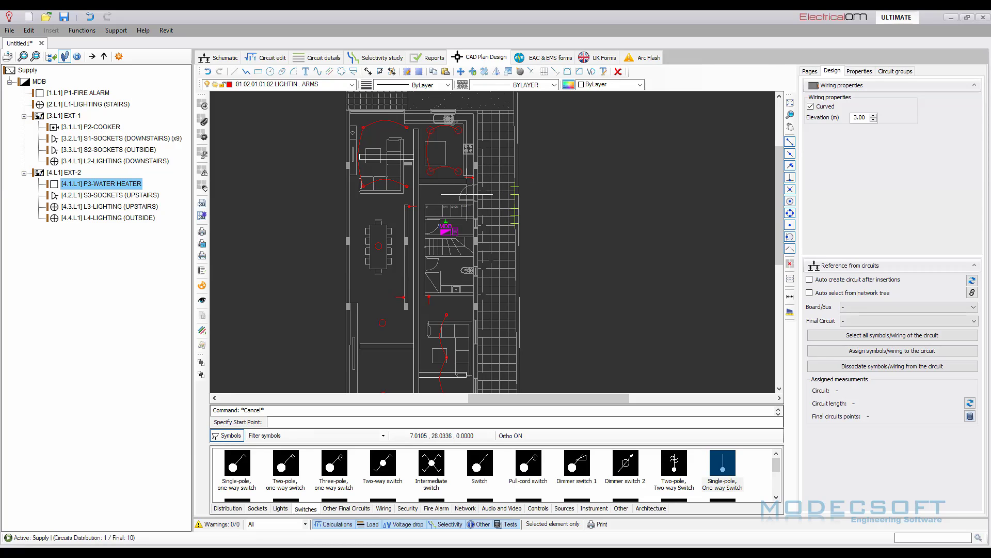
{"action": "scroll", "coordinate": [450, 217], "scroll_direction": "up", "scroll_amount": 3}
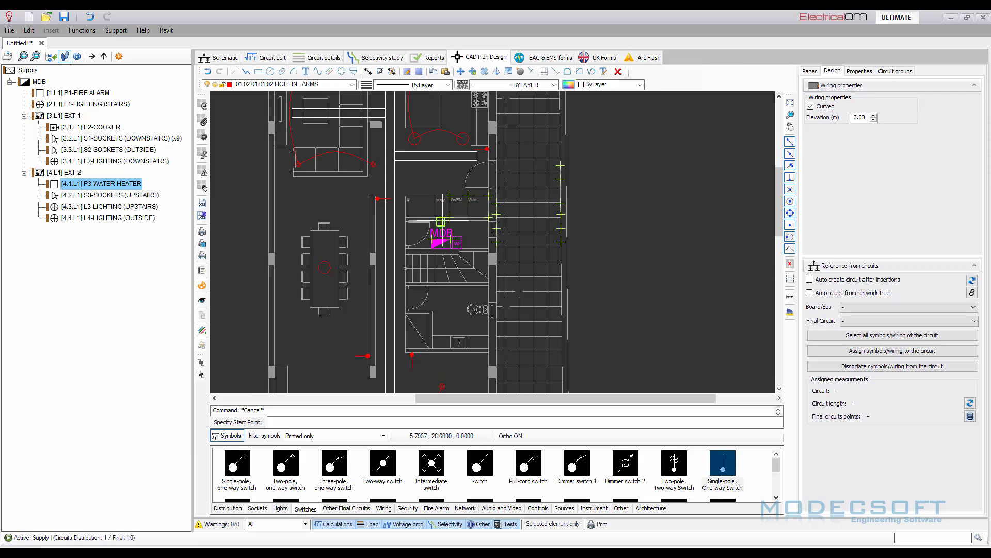
{"action": "scroll", "coordinate": [440, 235], "scroll_direction": "up", "scroll_amount": 2}
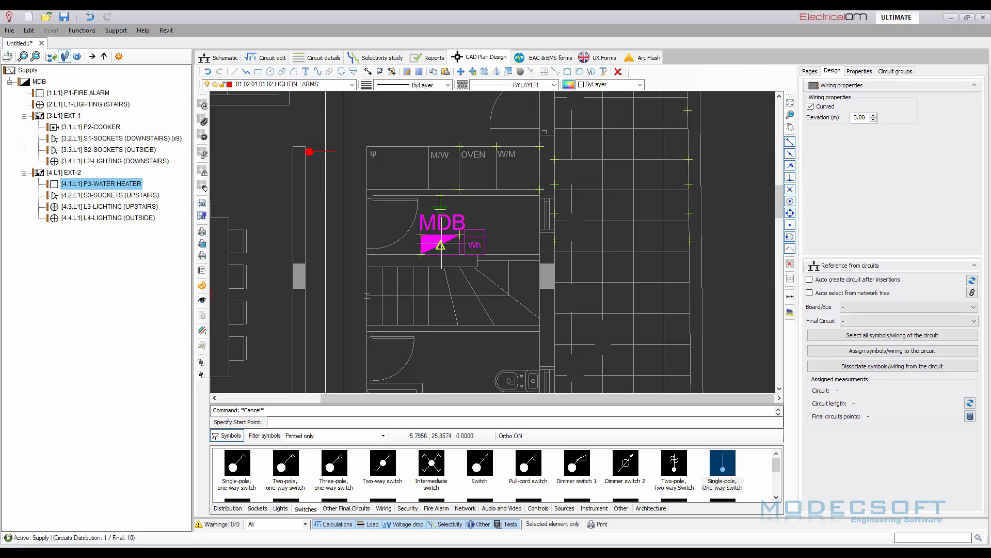
{"action": "left_click", "coordinate": [441, 244]}
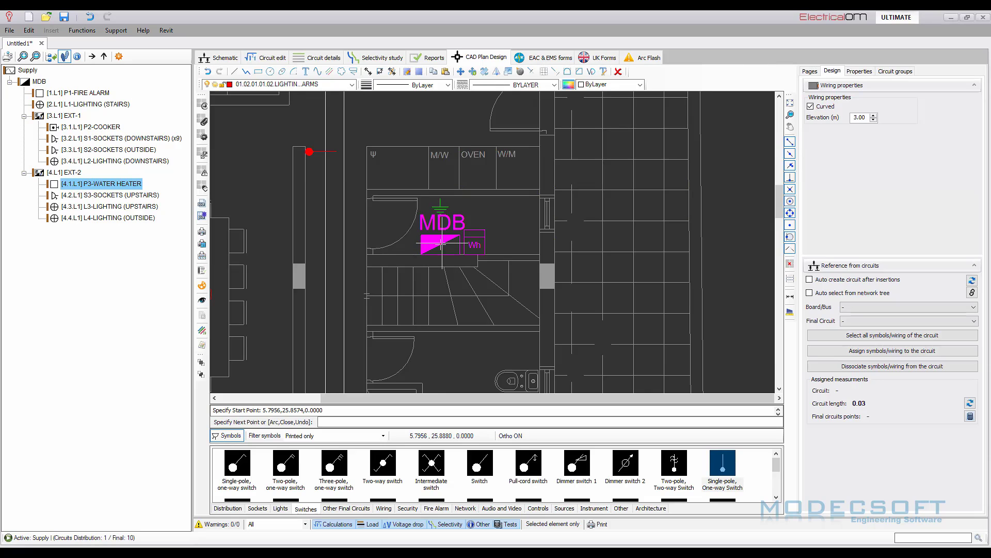
{"action": "left_click", "coordinate": [343, 245]}
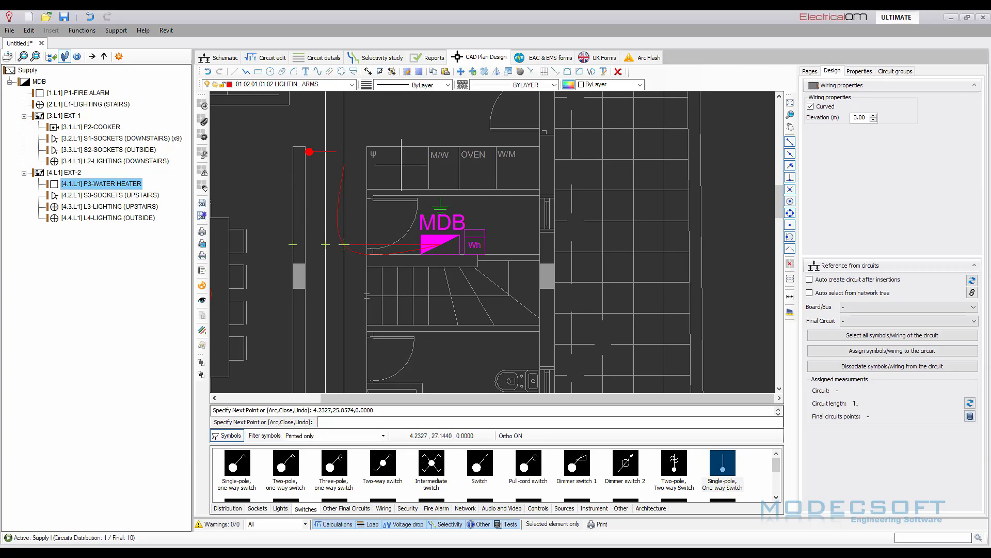
{"action": "left_click", "coordinate": [810, 106]}
Continue the straight wiring along the long wall and the kitchen cross wall to the side door switch, ending at the nearest kitchen Lighting point.
{"action": "scroll", "coordinate": [344, 240], "scroll_direction": "down", "scroll_amount": 2}
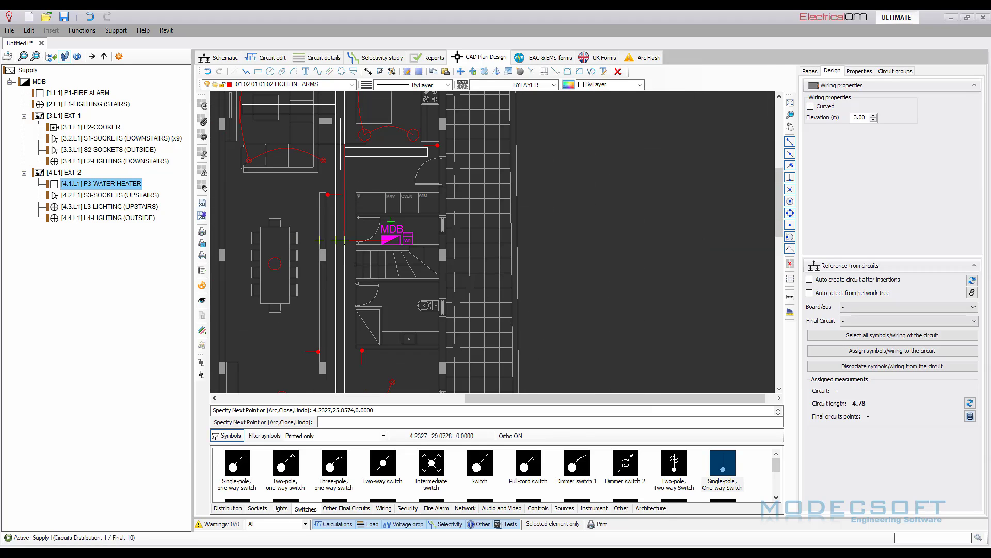
{"action": "scroll", "coordinate": [344, 240], "scroll_direction": "down", "scroll_amount": 2}
{"action": "scroll", "coordinate": [328, 276], "scroll_direction": "up", "scroll_amount": 6}
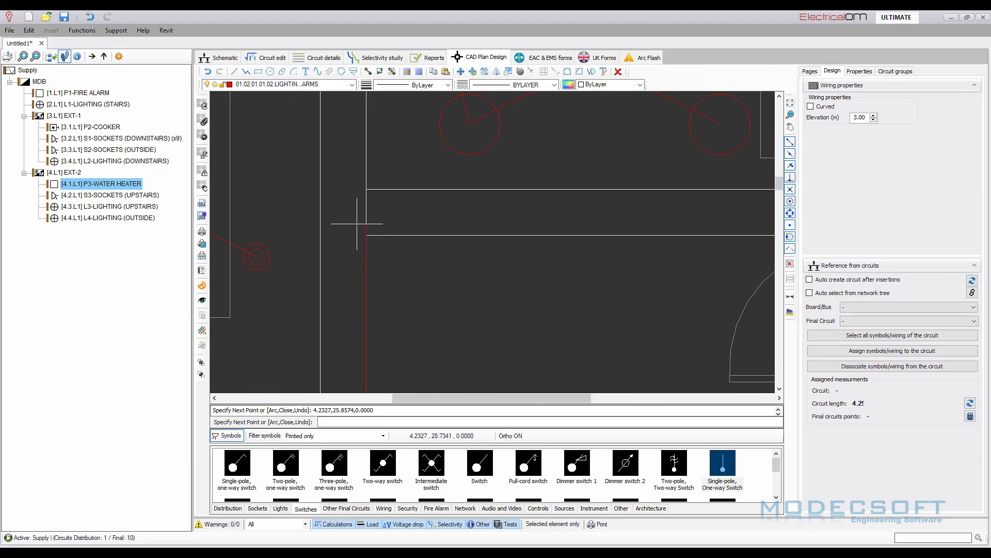
{"action": "left_click", "coordinate": [359, 222]}
{"action": "scroll", "coordinate": [553, 214], "scroll_direction": "down", "scroll_amount": 3}
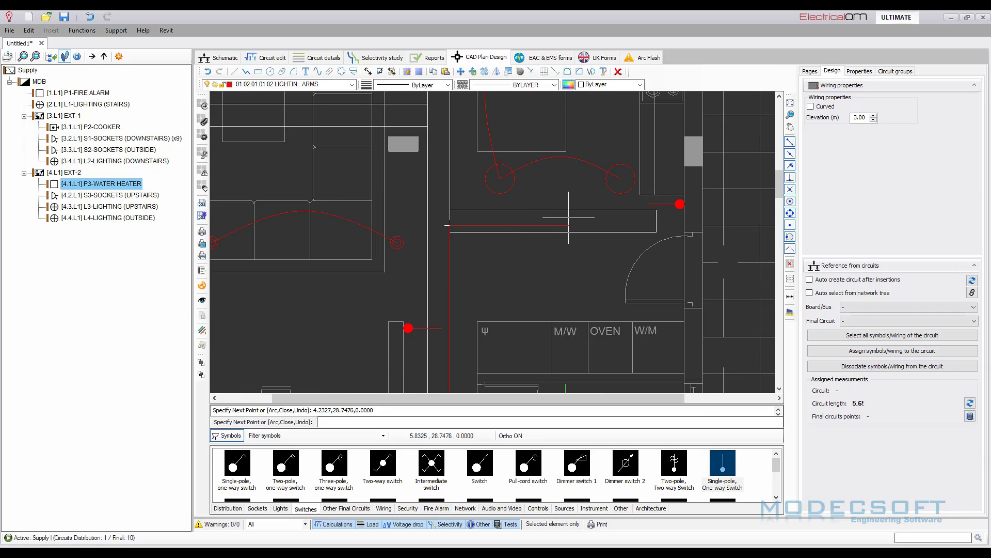
{"action": "middle_click_drag", "start_coordinate": [568, 218], "coordinate": [465, 250]}
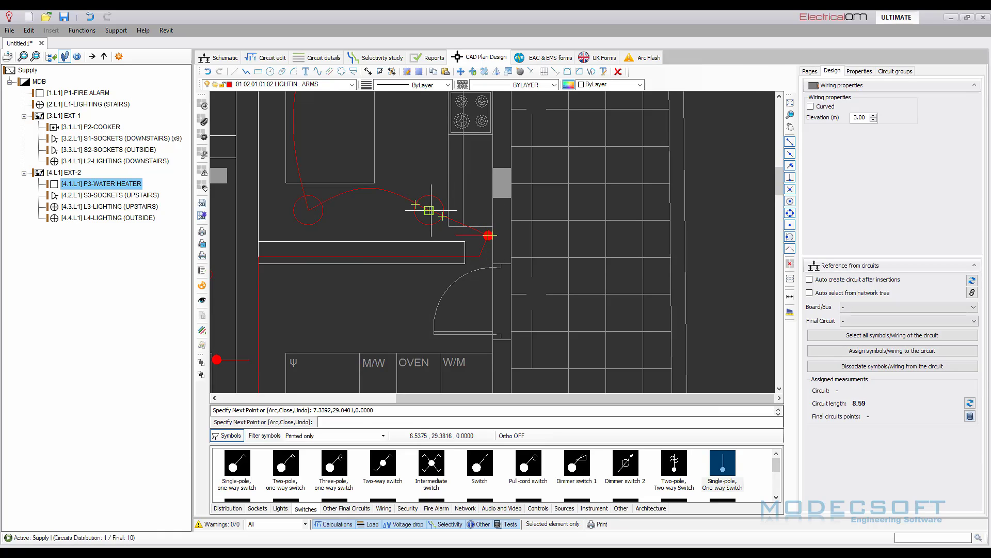
{"action": "key", "text": "Escape"}
{"action": "key", "text": "Escape"}
{"action": "scroll", "coordinate": [432, 209], "scroll_direction": "down", "scroll_amount": 5}
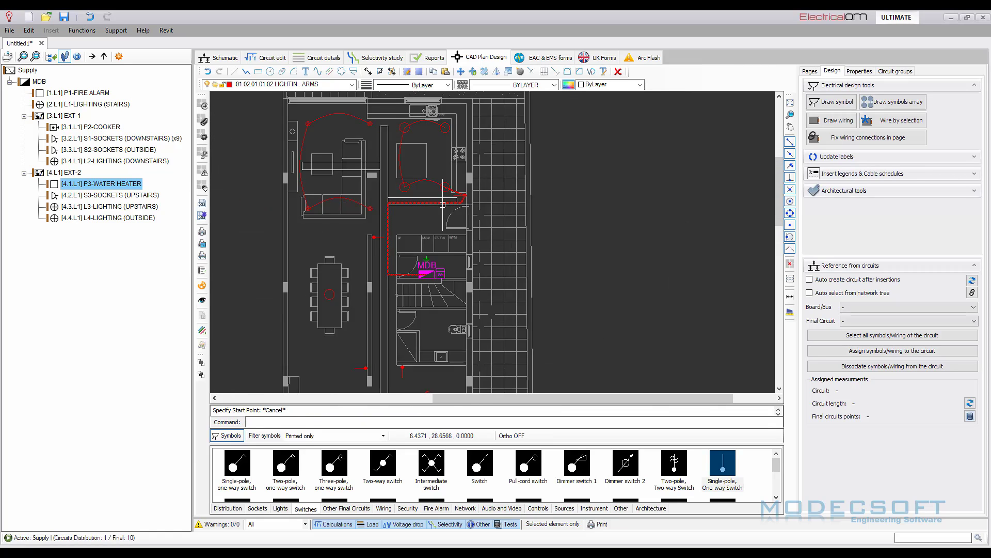
{"action": "scroll", "coordinate": [443, 204], "scroll_direction": "down", "scroll_amount": 2}
{"action": "key", "text": "Escape"}
{"action": "scroll", "coordinate": [405, 249], "scroll_direction": "down", "scroll_amount": 2}
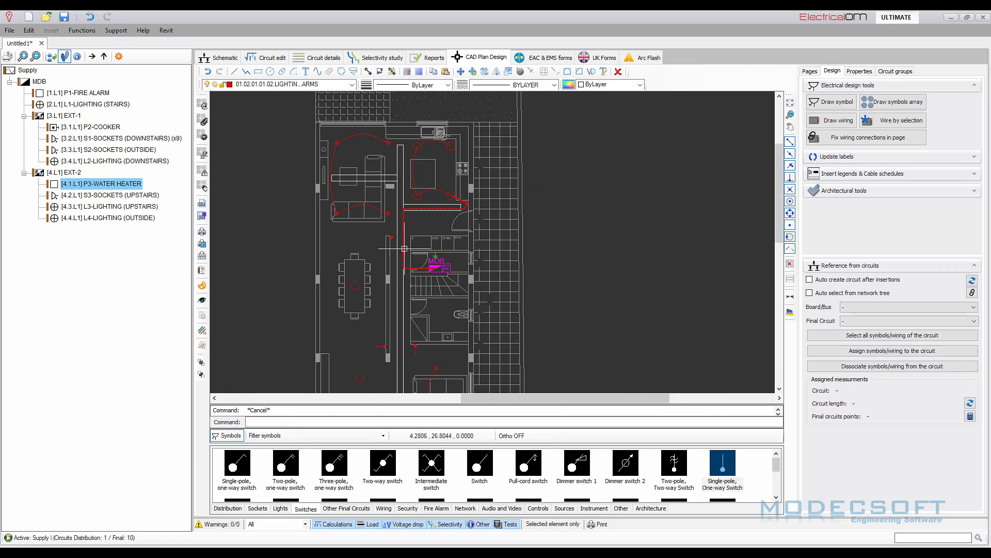
{"action": "scroll", "coordinate": [467, 204], "scroll_direction": "up", "scroll_amount": 5}
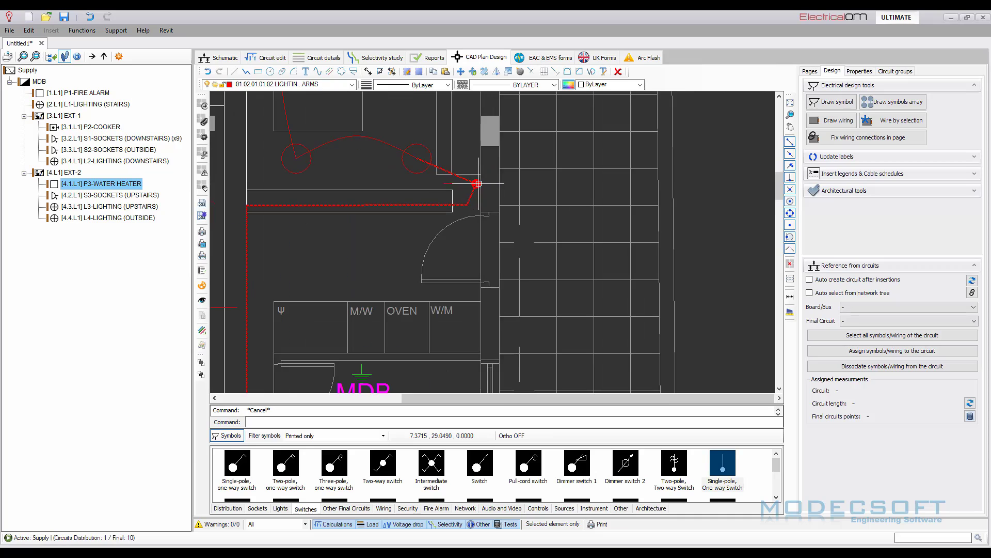
Start a straight wiring run at 3.00 m elevation from the kitchen side door switch along the kitchen cross wall to the long wall.
{"action": "left_click", "coordinate": [838, 120]}
{"action": "scroll", "coordinate": [467, 182], "scroll_direction": "up", "scroll_amount": 4}
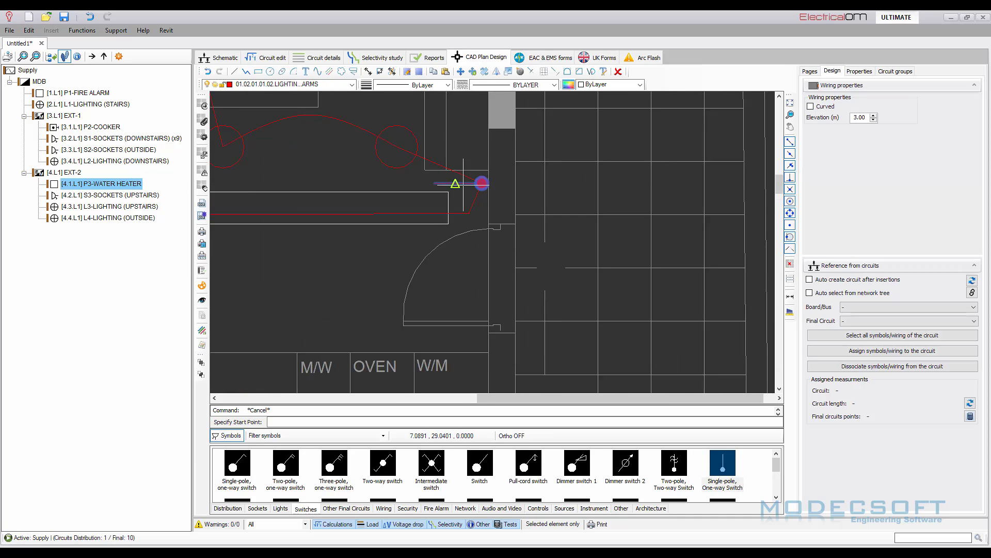
{"action": "left_click", "coordinate": [486, 183]}
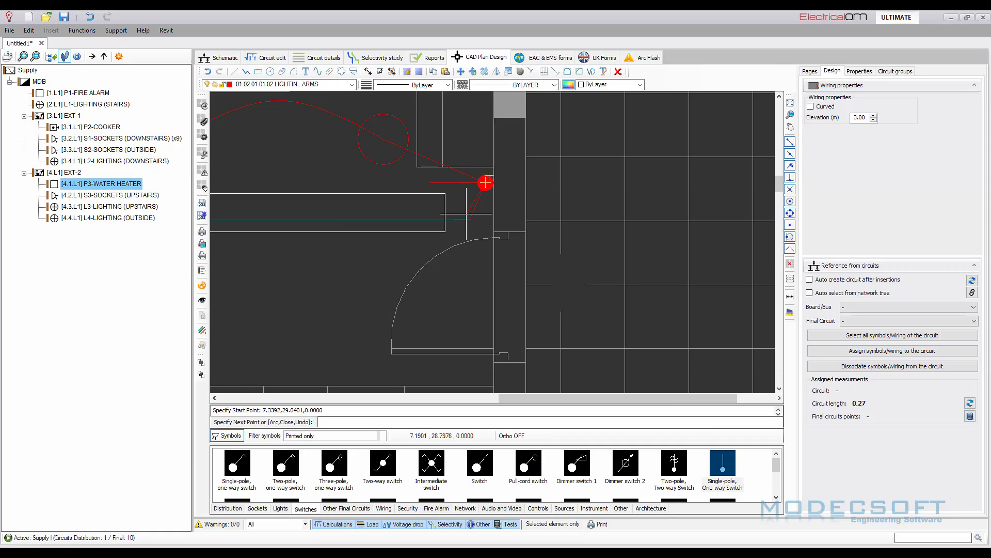
{"action": "left_click", "coordinate": [466, 215]}
{"action": "scroll", "coordinate": [409, 205], "scroll_direction": "down", "scroll_amount": 3}
{"action": "middle_click_drag", "start_coordinate": [212, 210], "coordinate": [400, 232]}
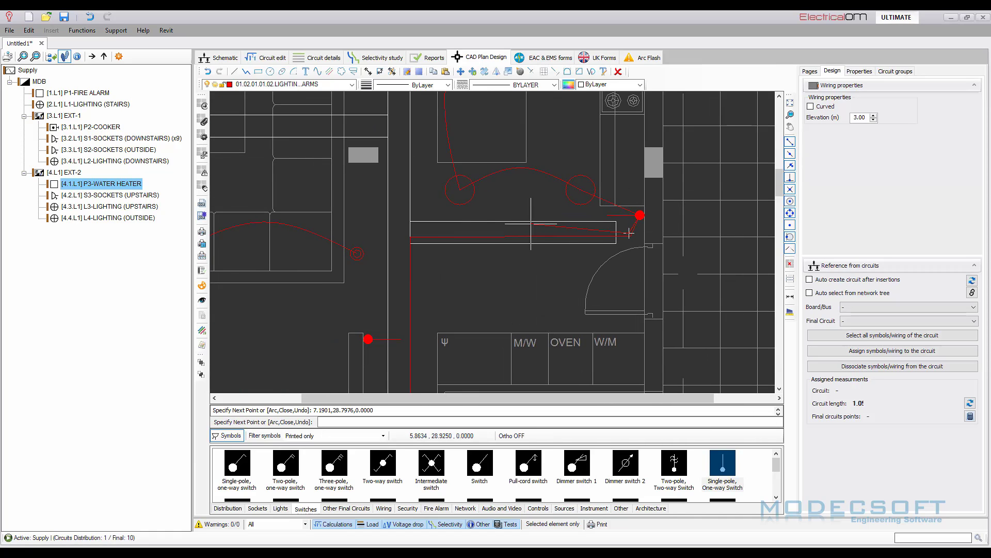
{"action": "left_click", "coordinate": [399, 232]}
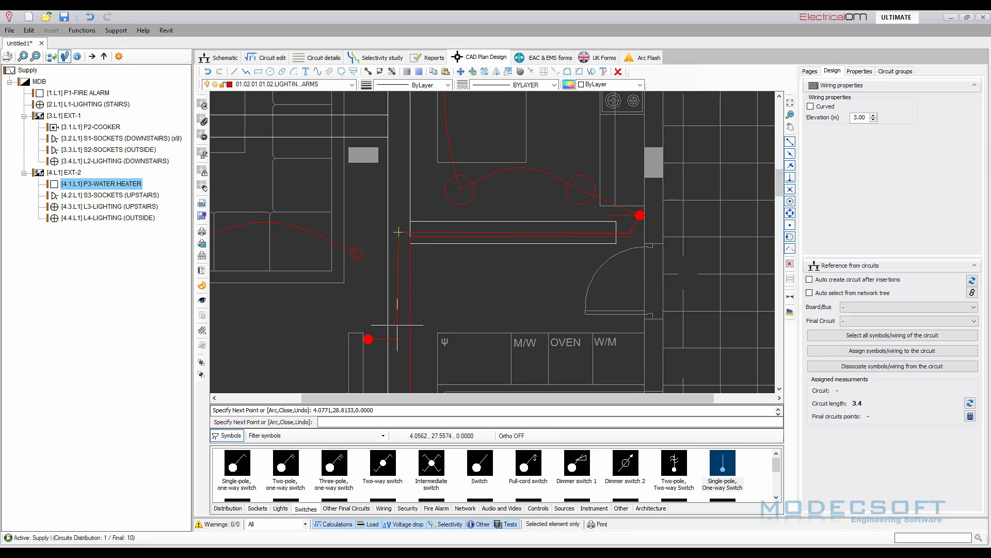
Continue the wiring to the partition wall switch nearest the rear lounge and end it at the closest lounge light.
{"action": "left_click", "coordinate": [368, 340]}
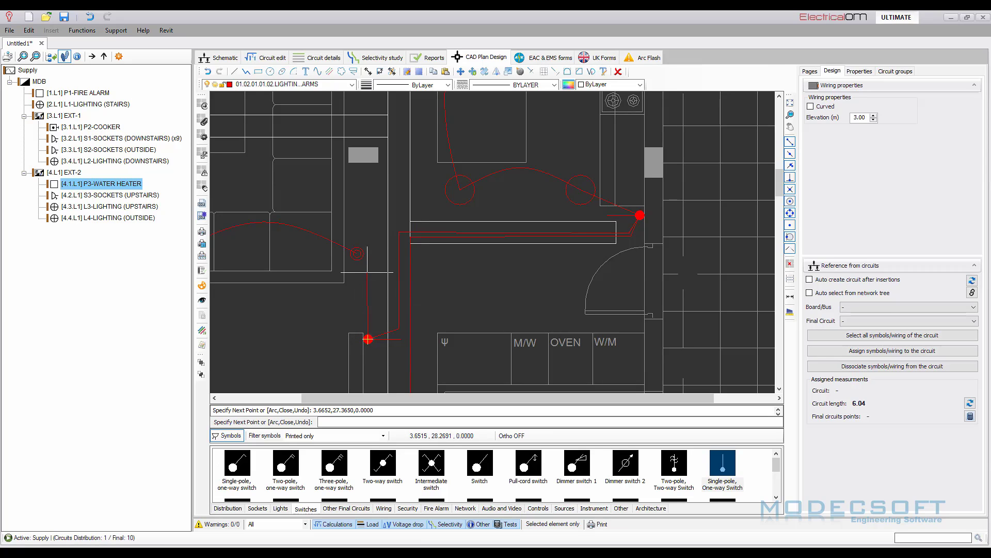
{"action": "scroll", "coordinate": [392, 275], "scroll_direction": "down", "scroll_amount": 3}
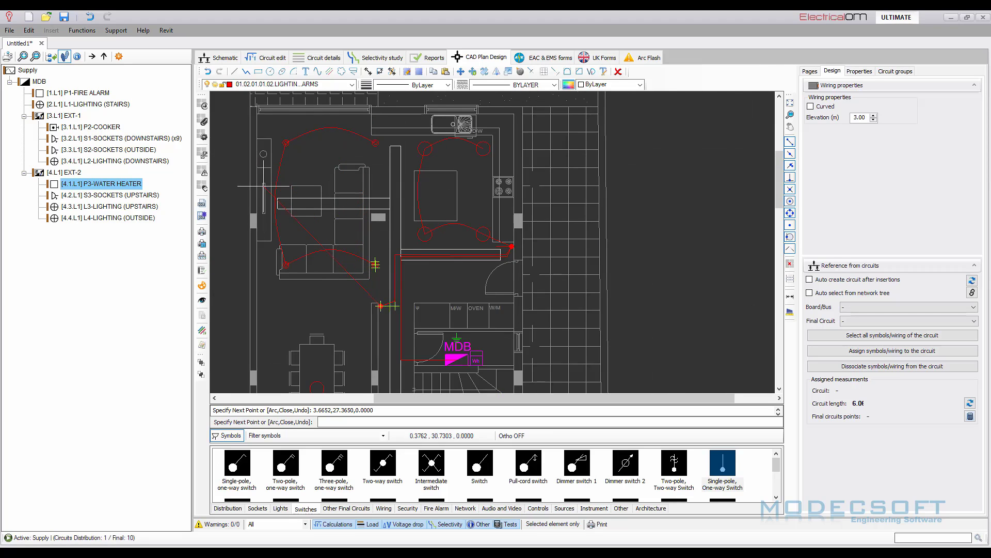
{"action": "scroll", "coordinate": [381, 266], "scroll_direction": "up", "scroll_amount": 3}
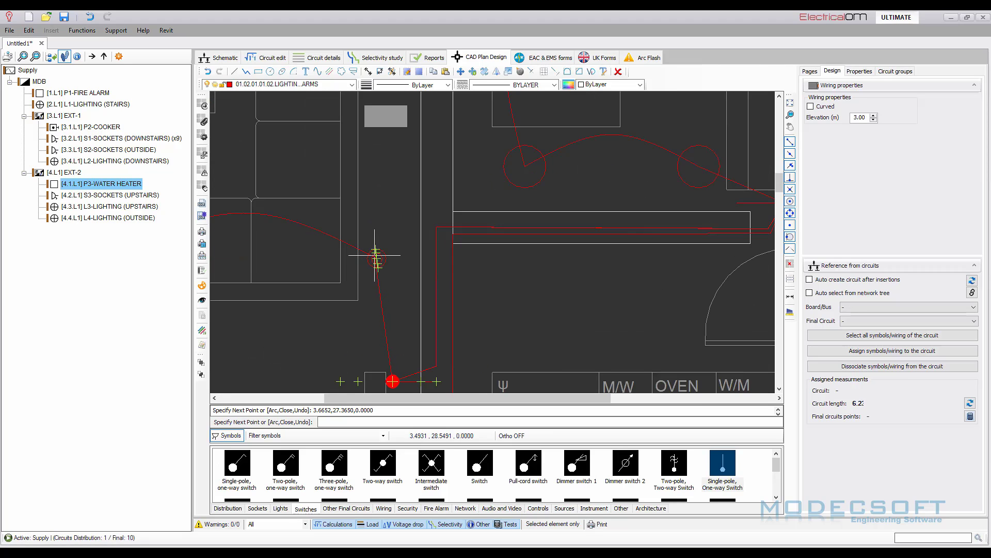
{"action": "right_click", "coordinate": [380, 212]}
{"action": "scroll", "coordinate": [371, 155], "scroll_direction": "down", "scroll_amount": 5}
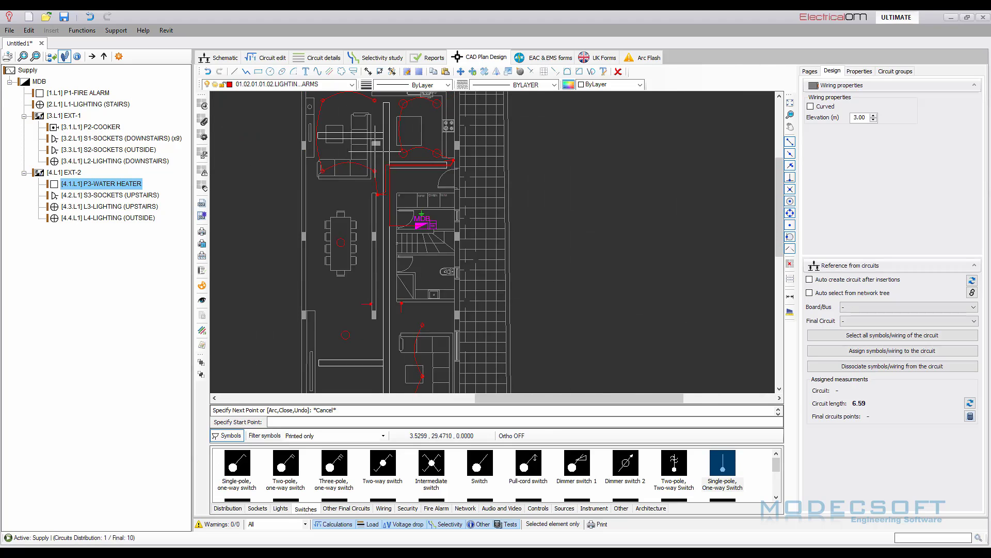
{"action": "scroll", "coordinate": [382, 217], "scroll_direction": "up", "scroll_amount": 2}
{"action": "right_click", "coordinate": [691, 132]}
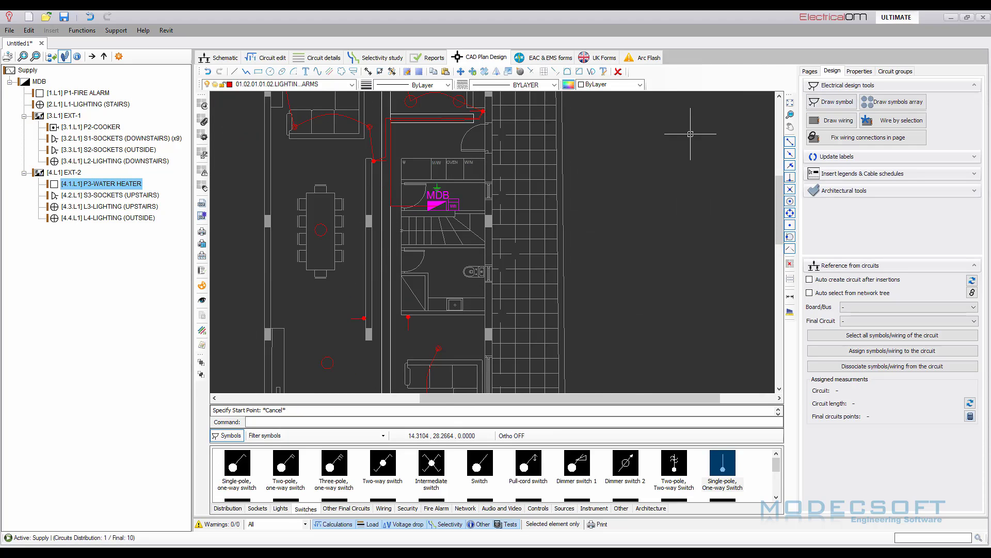
Draw straight wiring at 3.00 m from that partition switch along the long wall to the WC wall switch, ending at the nearest front sitting room light.
{"action": "left_click", "coordinate": [835, 124]}
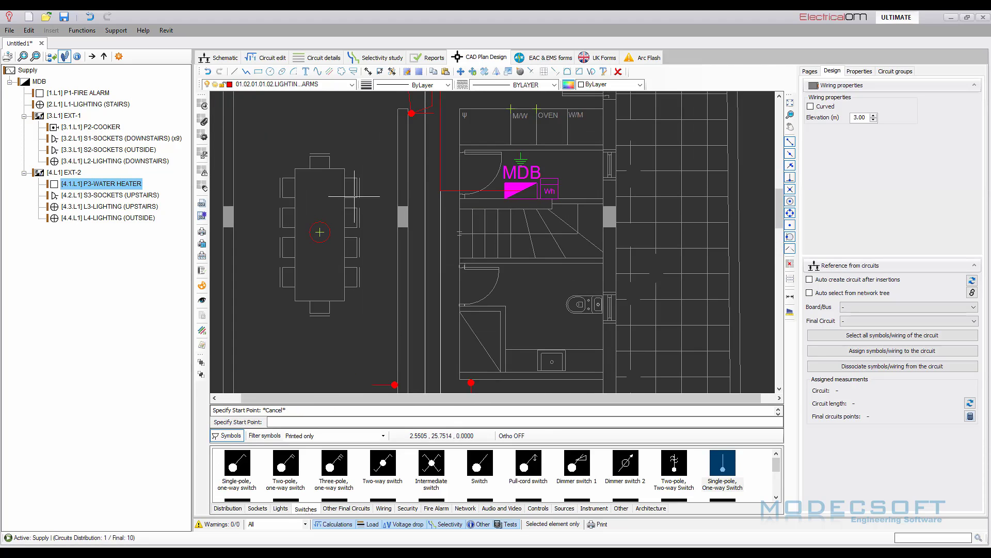
{"action": "scroll", "coordinate": [320, 227], "scroll_direction": "up", "scroll_amount": 2}
{"action": "left_click", "coordinate": [411, 114]}
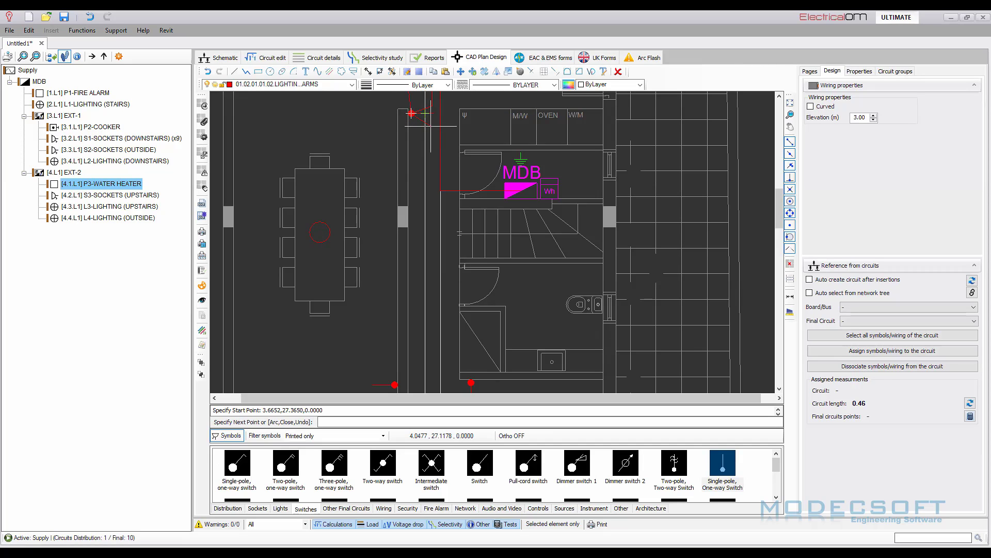
{"action": "left_click", "coordinate": [428, 124]}
{"action": "scroll", "coordinate": [434, 134], "scroll_direction": "down", "scroll_amount": 4}
{"action": "scroll", "coordinate": [431, 206], "scroll_direction": "up", "scroll_amount": 2}
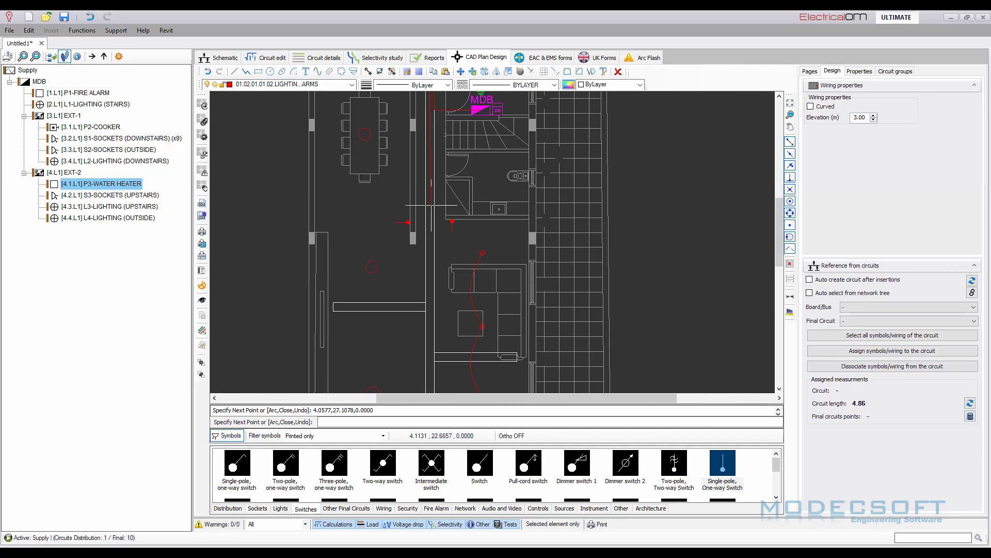
{"action": "scroll", "coordinate": [430, 217], "scroll_direction": "up", "scroll_amount": 2}
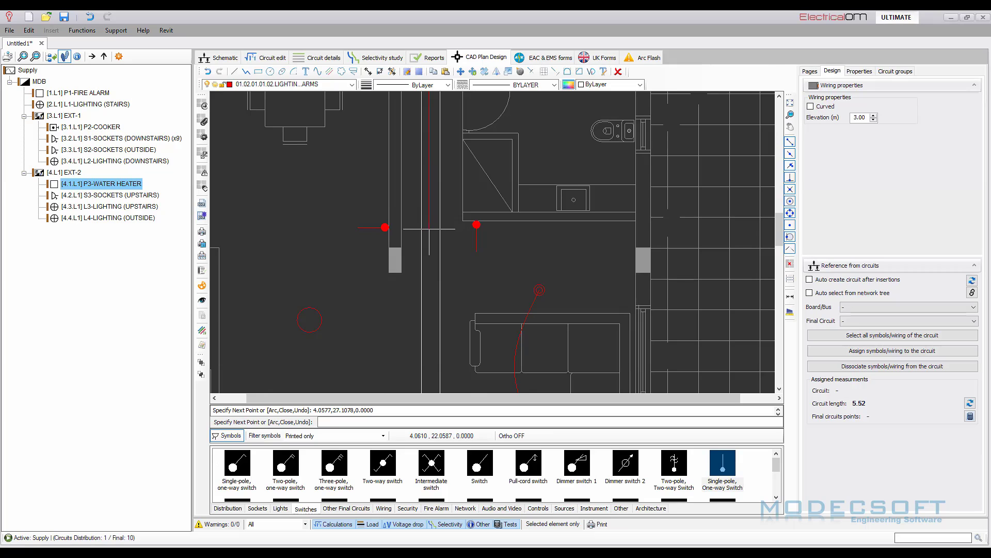
{"action": "left_click", "coordinate": [429, 229]}
{"action": "left_click", "coordinate": [476, 224]}
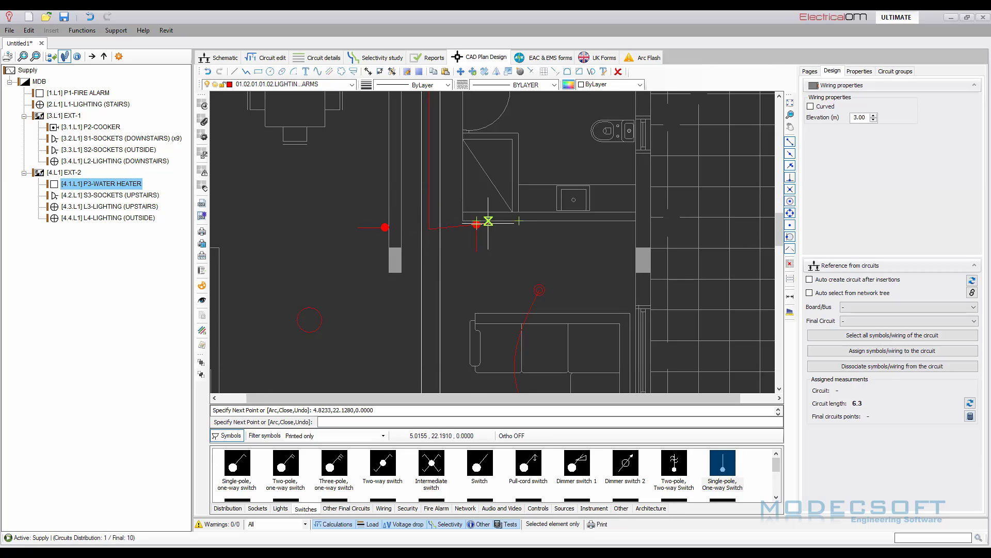
{"action": "left_click", "coordinate": [539, 289]}
{"action": "key", "text": "Escape"}
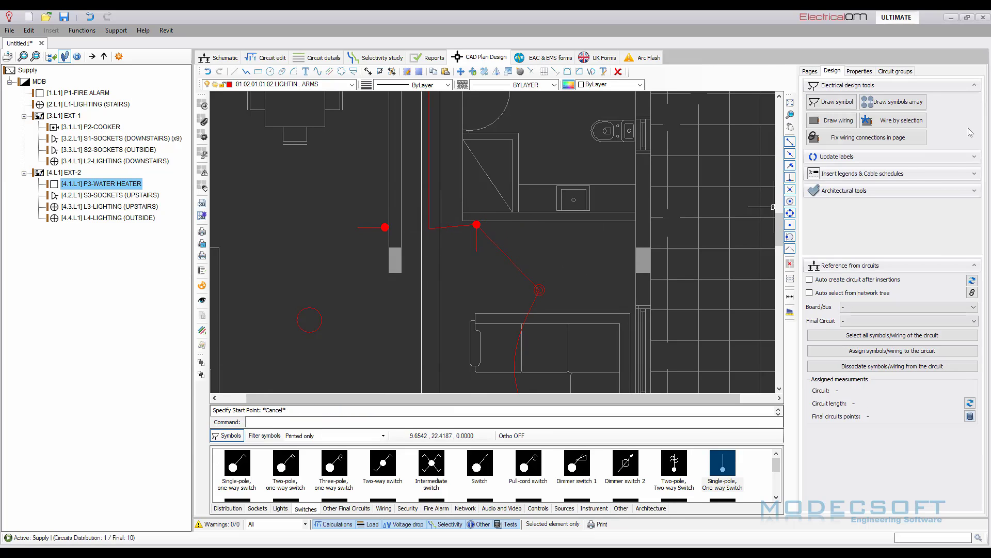
Draw straight wiring at 3.00 m from the WC wall switch to the dining-side partition switch, ending at the ceiling light just beyond the dining area.
{"action": "left_click", "coordinate": [832, 119]}
{"action": "scroll", "coordinate": [470, 223], "scroll_direction": "up", "scroll_amount": 1}
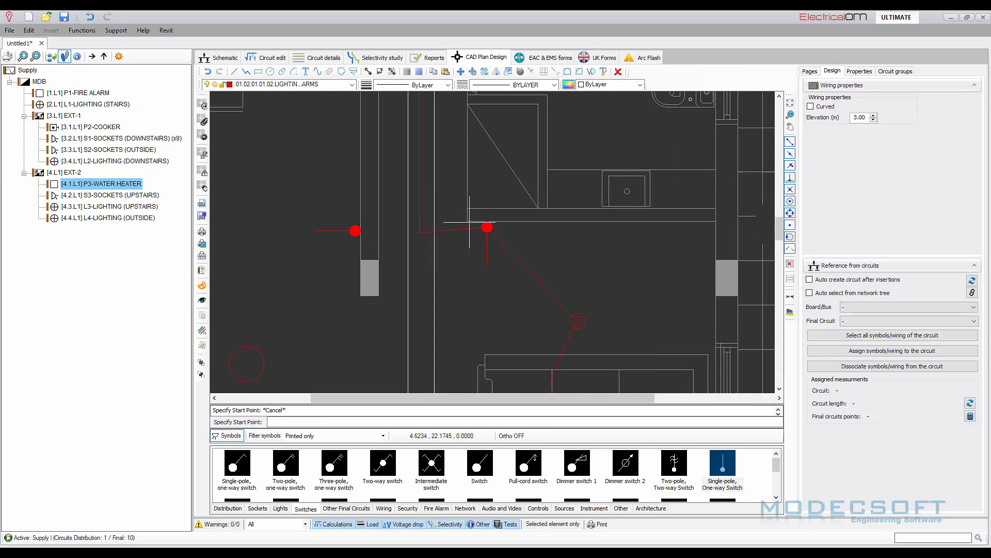
{"action": "scroll", "coordinate": [472, 224], "scroll_direction": "up", "scroll_amount": 1}
{"action": "left_click", "coordinate": [493, 227]}
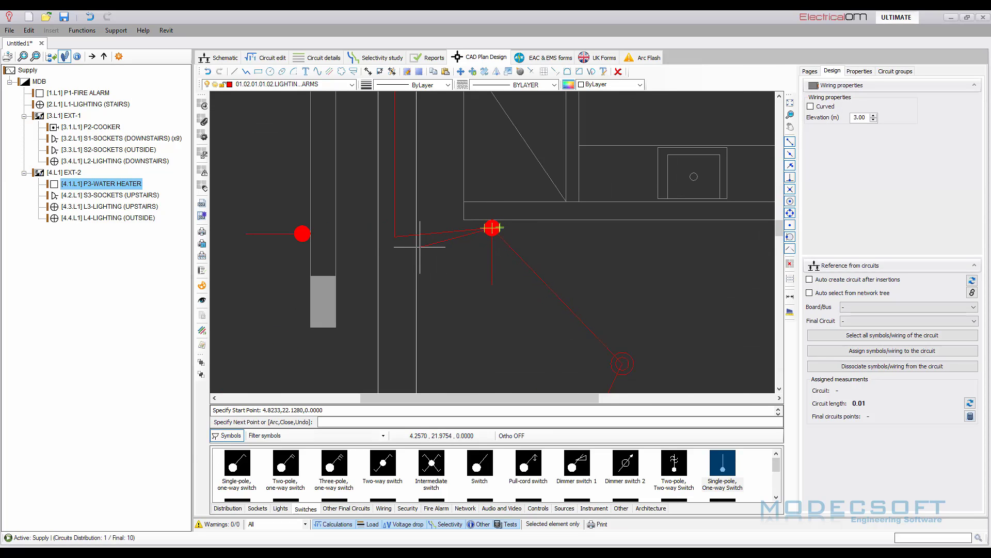
{"action": "left_click", "coordinate": [303, 234]}
{"action": "scroll", "coordinate": [369, 269], "scroll_direction": "down", "scroll_amount": 3}
{"action": "scroll", "coordinate": [414, 235], "scroll_direction": "down", "scroll_amount": 7}
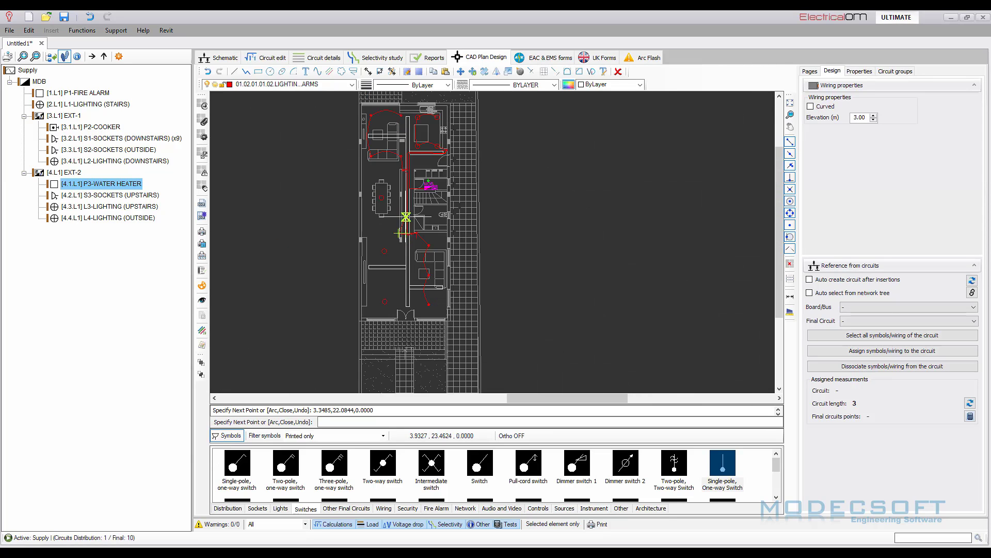
{"action": "scroll", "coordinate": [402, 264], "scroll_direction": "up", "scroll_amount": 3}
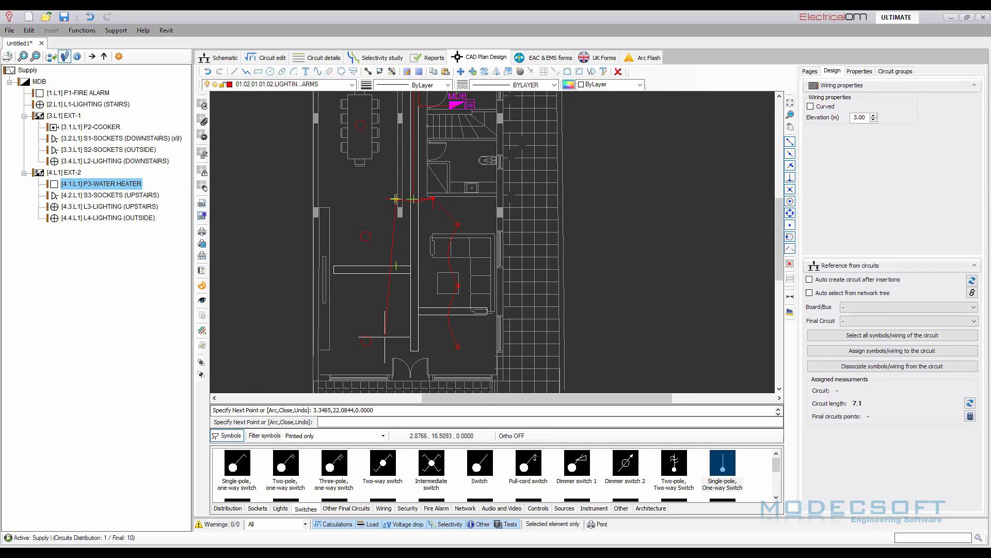
{"action": "scroll", "coordinate": [395, 199], "scroll_direction": "down", "scroll_amount": 1}
{"action": "scroll", "coordinate": [385, 250], "scroll_direction": "up", "scroll_amount": 3}
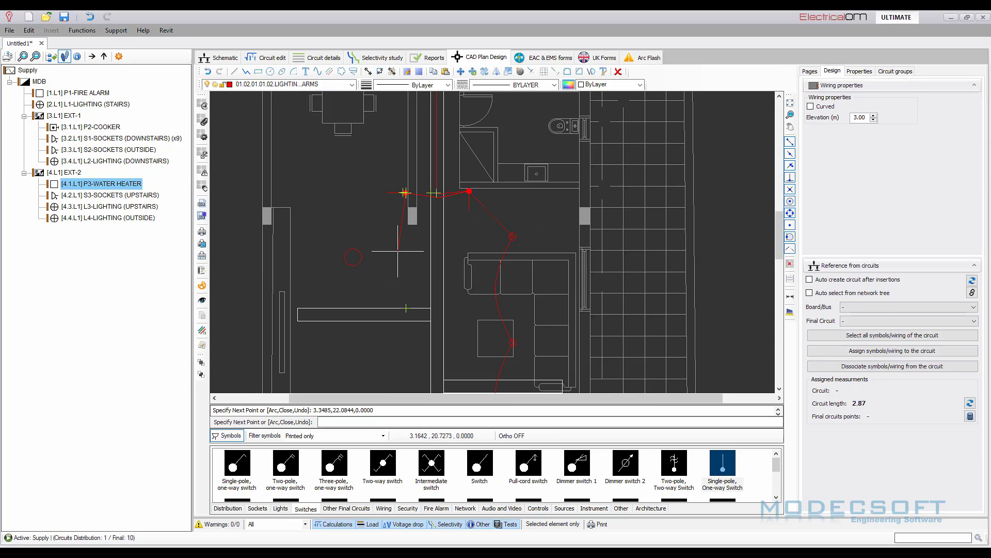
{"action": "left_click", "coordinate": [362, 257]}
{"action": "key", "text": "Escape"}
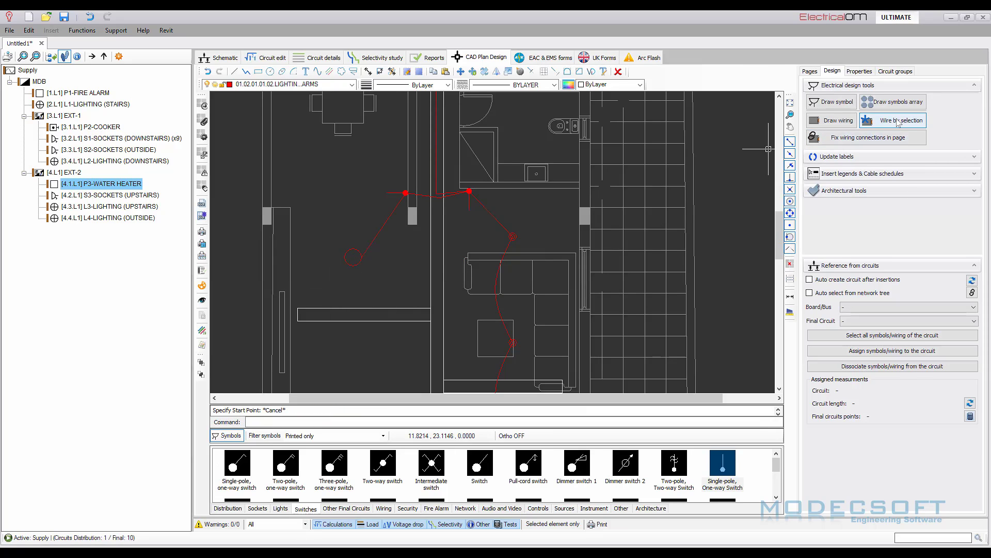
Wire the dining table light and the two lights towards the front entrance by selection at 2.70 m elevation.
{"action": "left_click", "coordinate": [900, 125]}
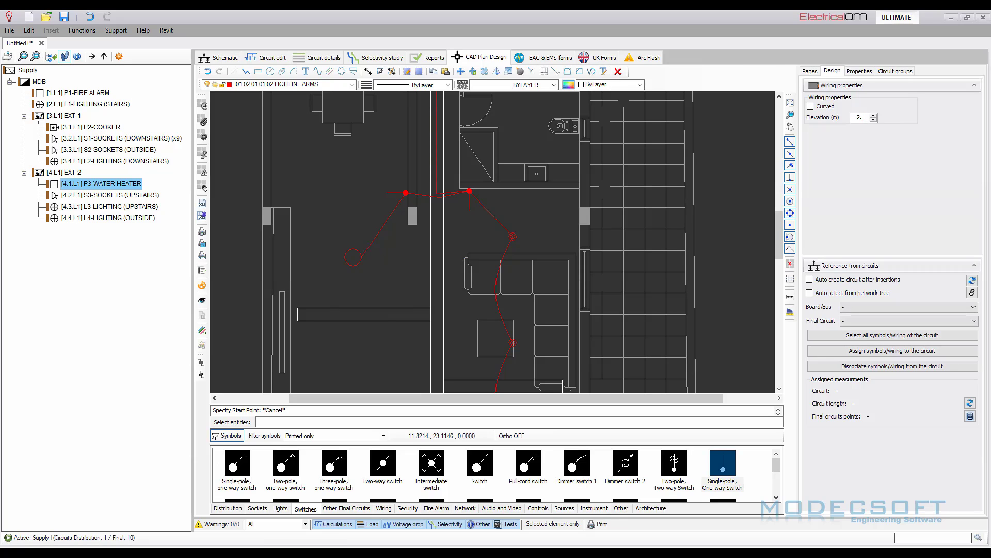
{"action": "scroll", "coordinate": [601, 168], "scroll_direction": "down", "scroll_amount": 3}
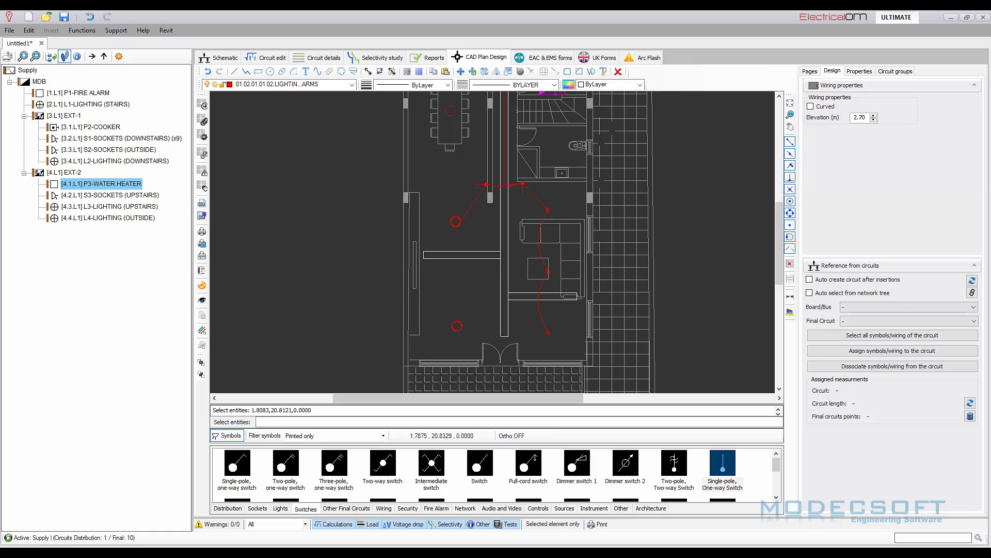
{"action": "scroll", "coordinate": [419, 240], "scroll_direction": "down", "scroll_amount": 3}
{"action": "scroll", "coordinate": [431, 179], "scroll_direction": "up", "scroll_amount": 2}
{"action": "left_click", "coordinate": [431, 179]}
{"action": "right_click", "coordinate": [403, 197]}
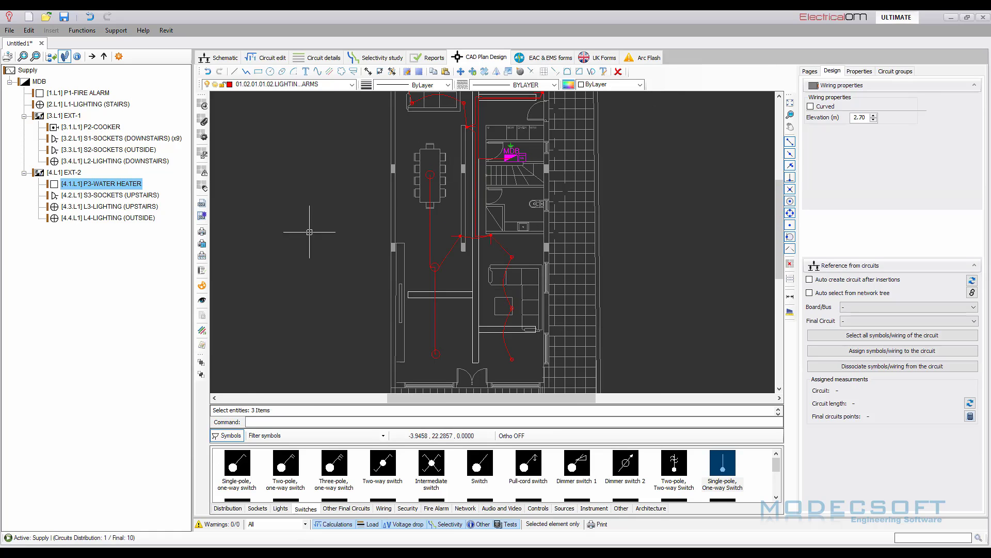
{"action": "key", "text": "Escape"}
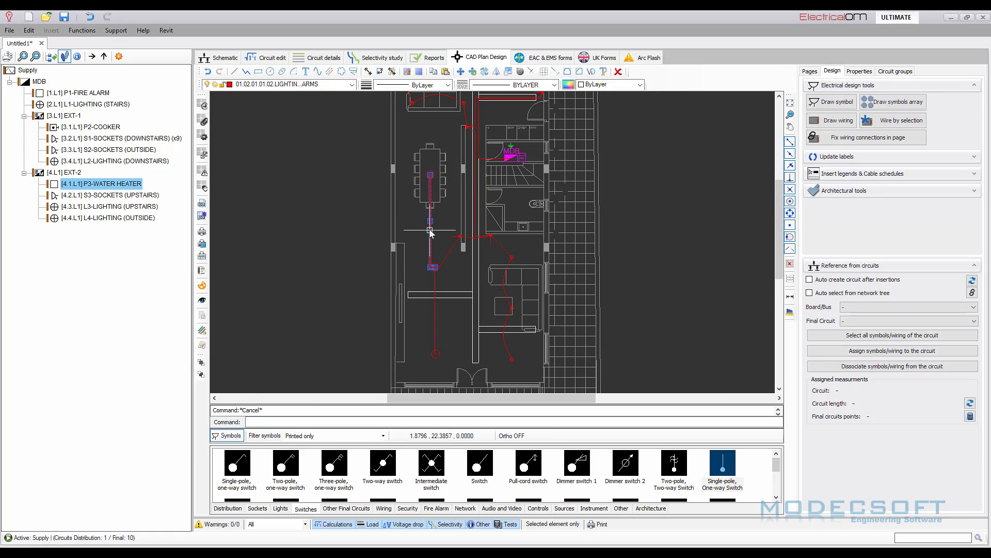
Make the wire between the dining table light and the middle light curved and reshape it into a gentle bow.
{"action": "double_click", "coordinate": [430, 232]}
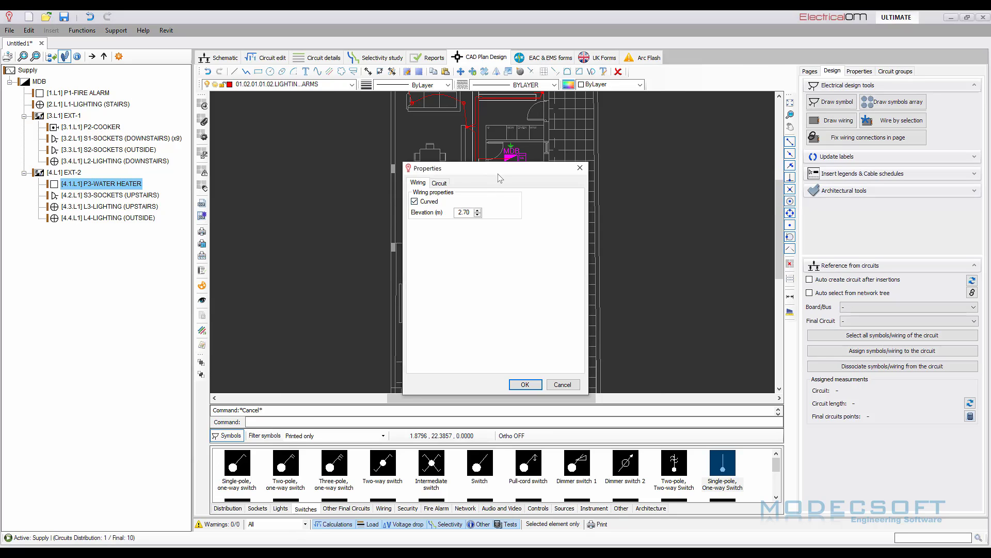
{"action": "left_click_drag", "start_coordinate": [500, 173], "coordinate": [638, 164]}
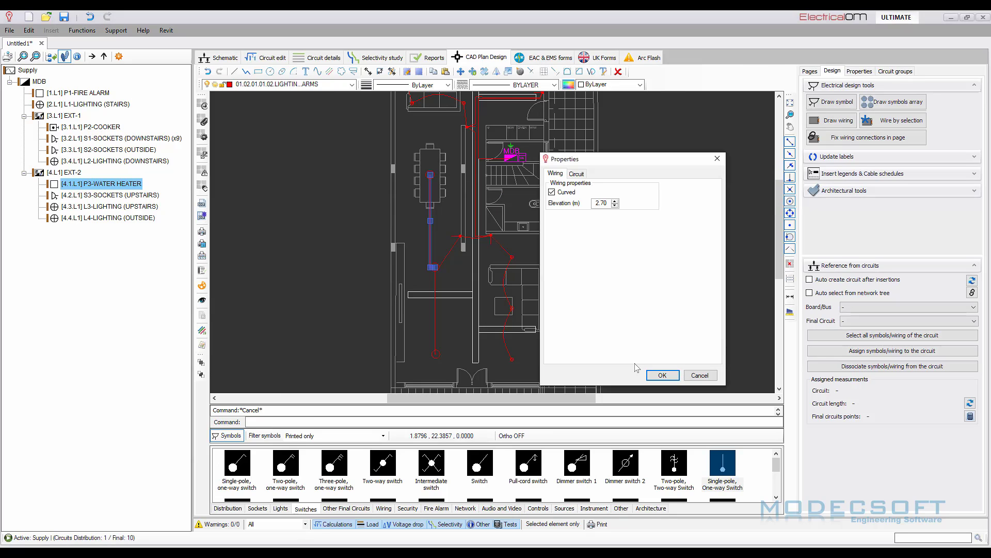
{"action": "left_click", "coordinate": [662, 375]}
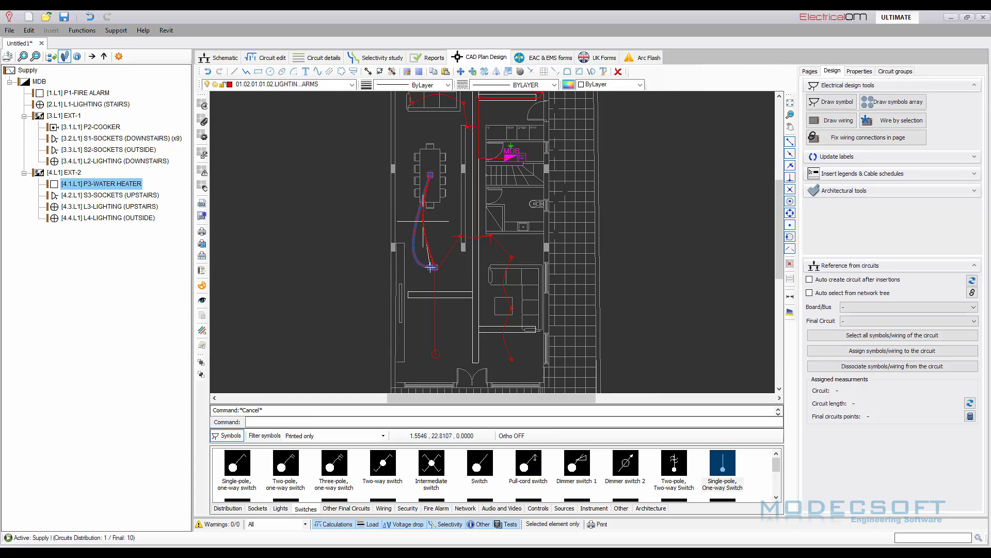
{"action": "key", "text": "Escape"}
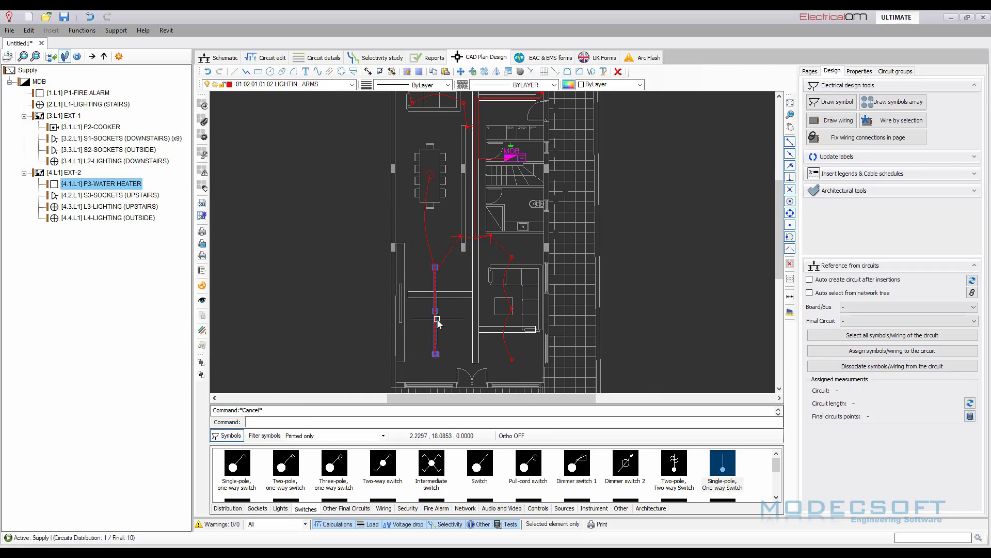
Make the wire between the middle light and the front entrance light curved and reshape it into a gentle bow.
{"action": "double_click", "coordinate": [436, 323]}
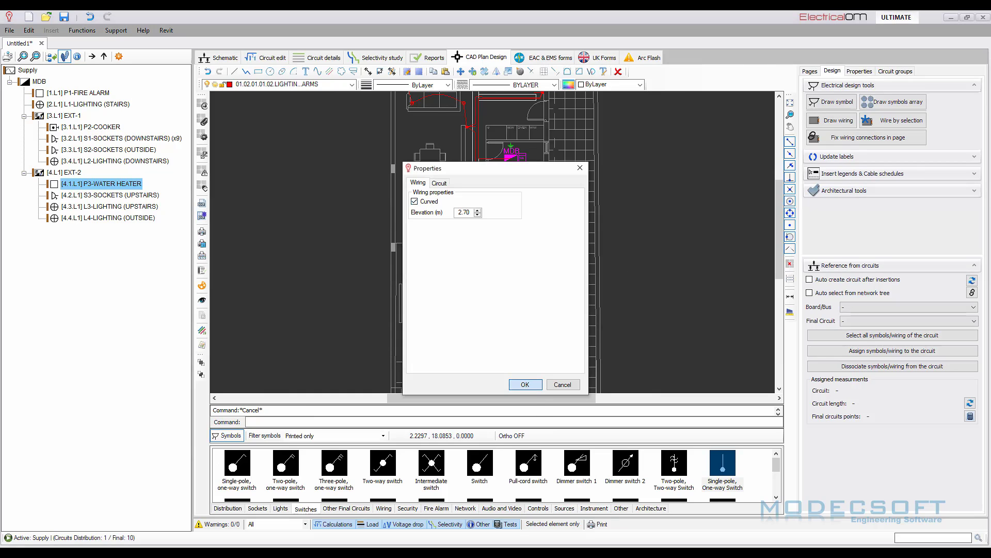
{"action": "key", "text": "Return"}
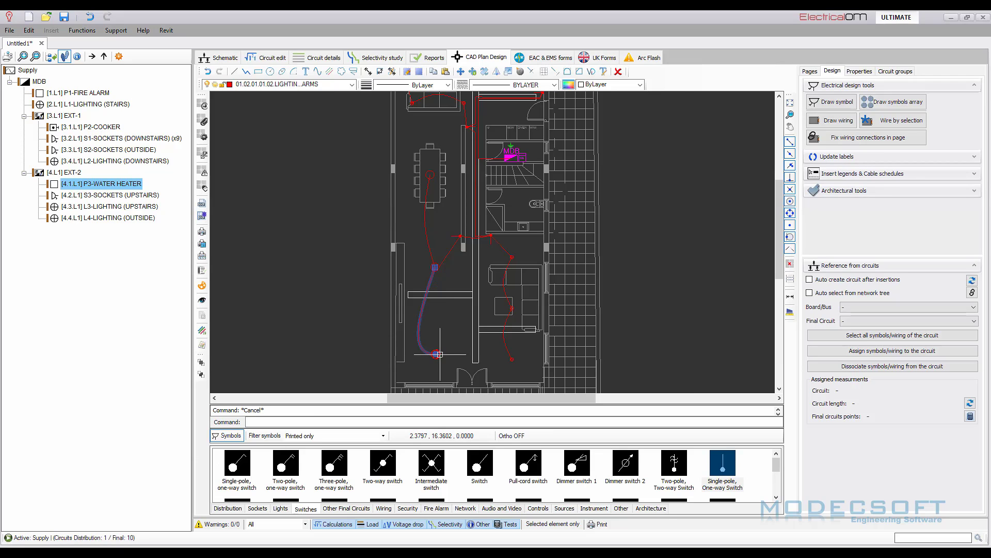
{"action": "scroll", "coordinate": [438, 354], "scroll_direction": "up", "scroll_amount": 5}
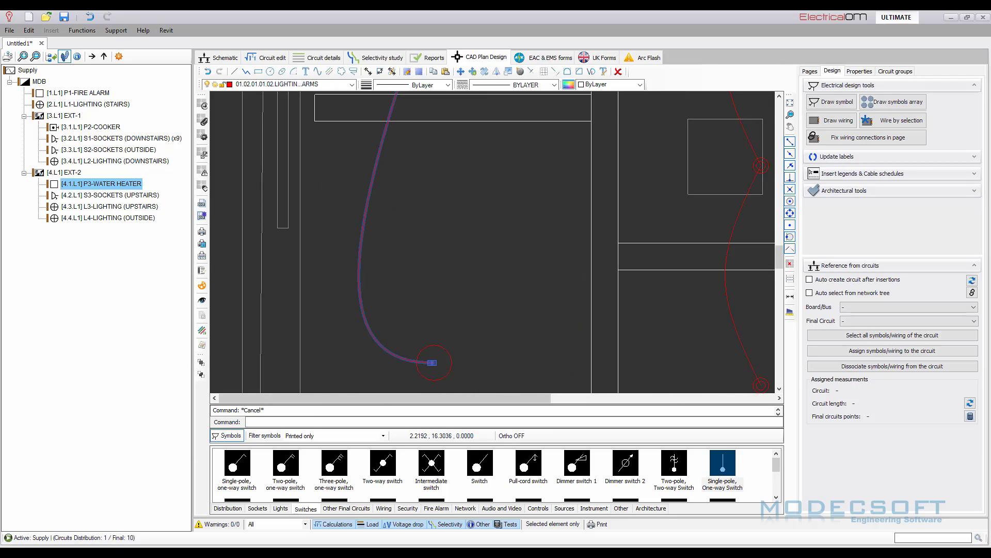
{"action": "scroll", "coordinate": [437, 361], "scroll_direction": "up", "scroll_amount": 2}
{"action": "left_click", "coordinate": [428, 359]}
{"action": "scroll", "coordinate": [371, 311], "scroll_direction": "down", "scroll_amount": 8}
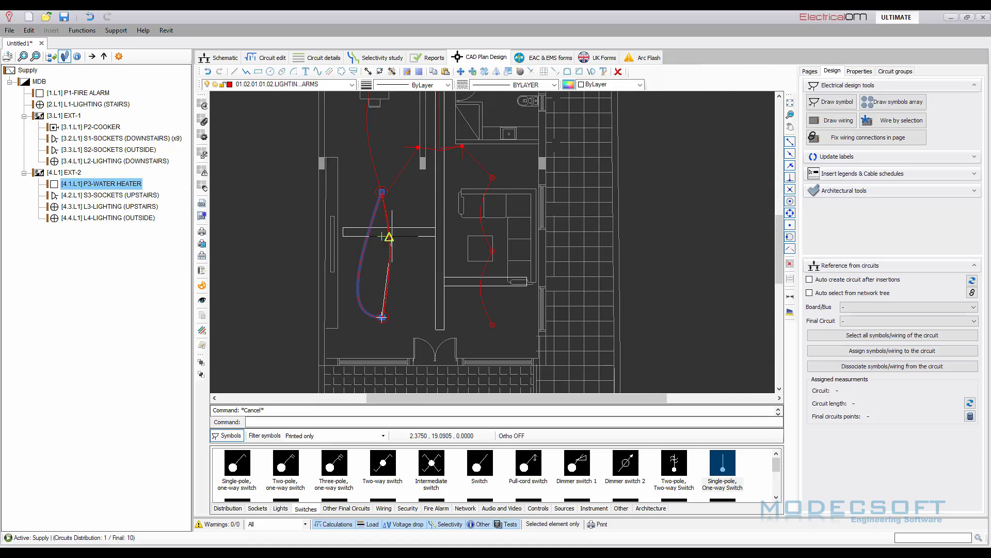
{"action": "scroll", "coordinate": [370, 246], "scroll_direction": "up", "scroll_amount": 3}
{"action": "left_click", "coordinate": [372, 260]}
{"action": "key", "text": "Escape"}
{"action": "scroll", "coordinate": [351, 249], "scroll_direction": "down", "scroll_amount": 5}
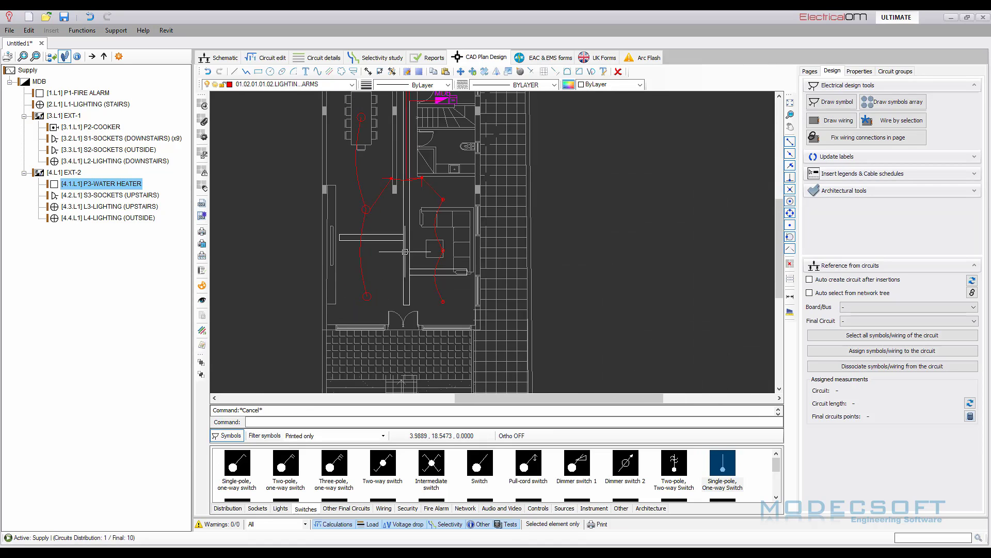
{"action": "scroll", "coordinate": [405, 251], "scroll_direction": "down", "scroll_amount": 4}
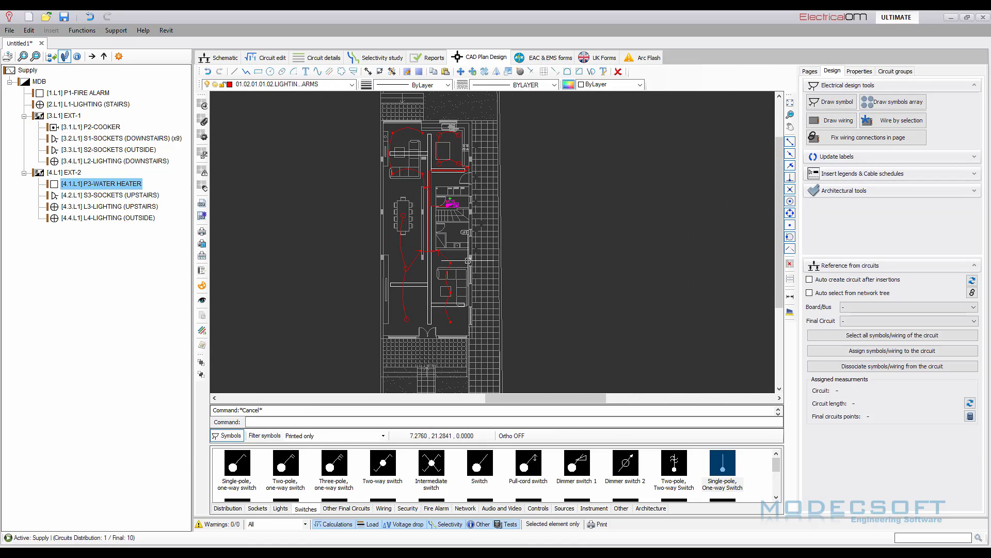
Enlarge the drawing area and inspect the lights, switches and wiring from several angles in the 3D viewer.
{"action": "middle_click_drag", "start_coordinate": [543, 265], "coordinate": [571, 270]}
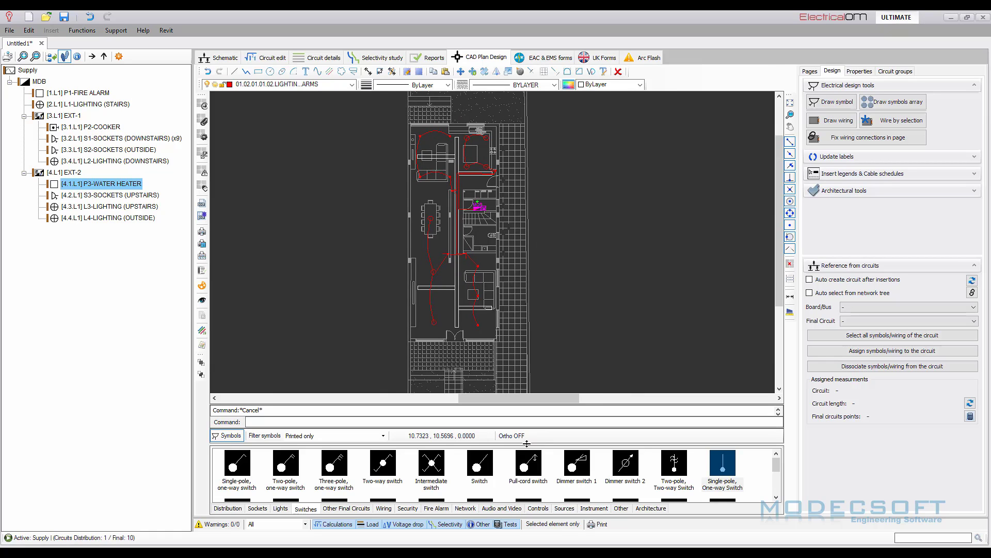
{"action": "left_click_drag", "start_coordinate": [531, 444], "coordinate": [537, 461]}
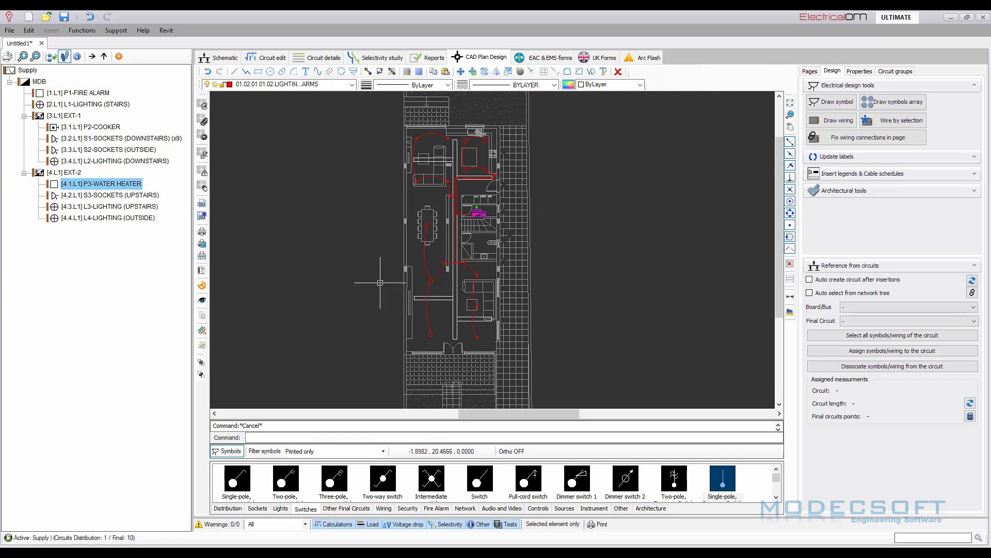
{"action": "left_click", "coordinate": [202, 301]}
{"action": "middle_click_drag", "start_coordinate": [588, 393], "coordinate": [698, 390]}
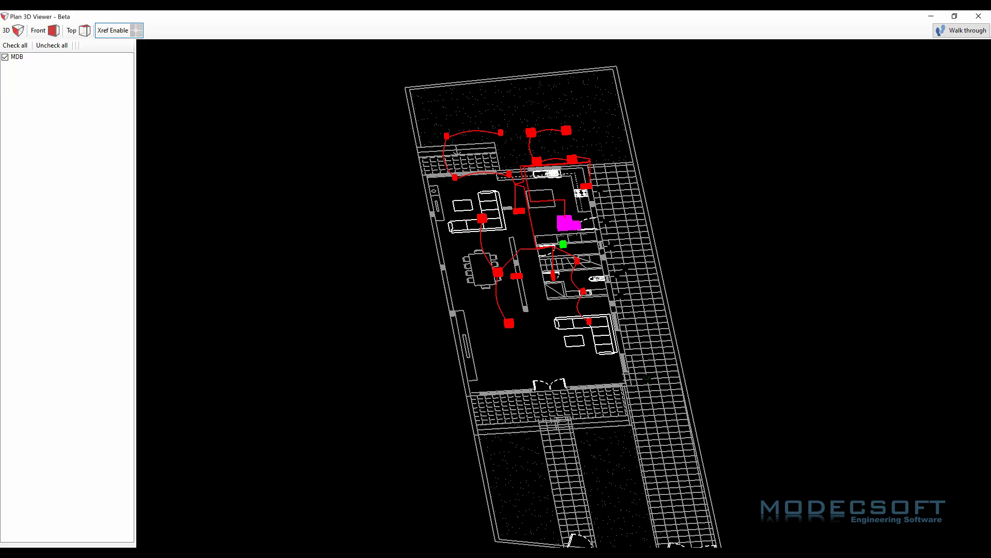
{"action": "middle_click_drag", "start_coordinate": [647, 377], "coordinate": [676, 394]}
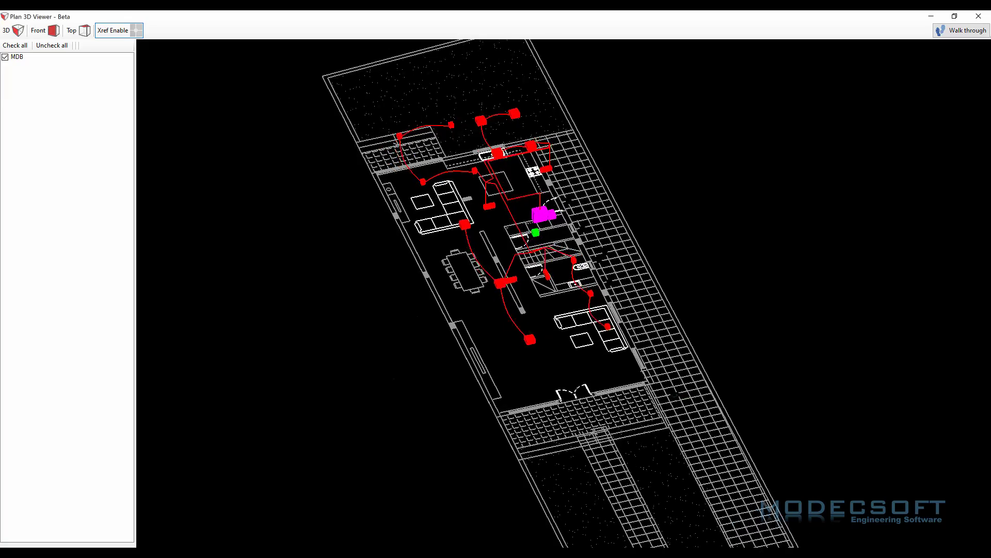
{"action": "middle_click_drag", "start_coordinate": [517, 322], "coordinate": [504, 305]}
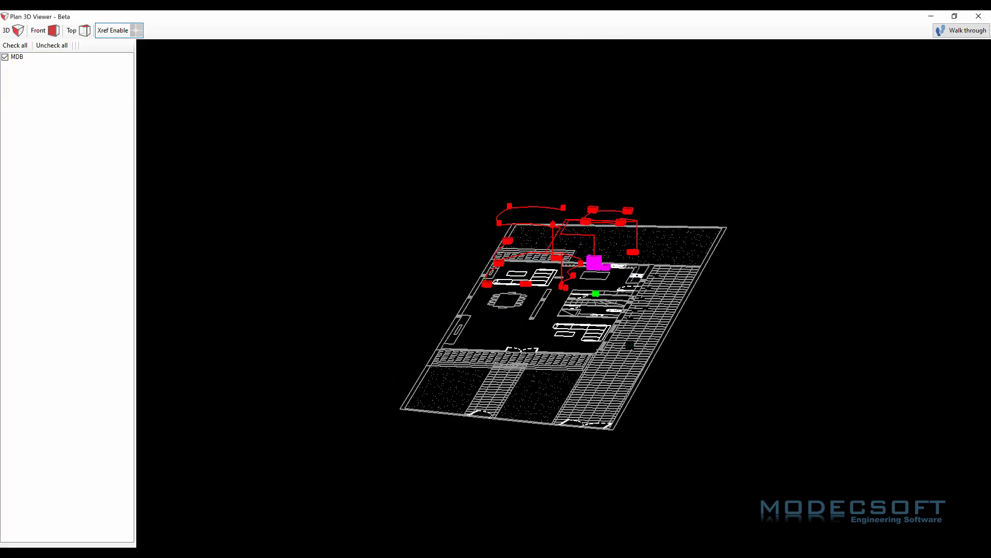
{"action": "middle_click_drag", "start_coordinate": [630, 345], "coordinate": [592, 326]}
{"action": "scroll", "coordinate": [552, 394], "scroll_direction": "down", "scroll_amount": 2}
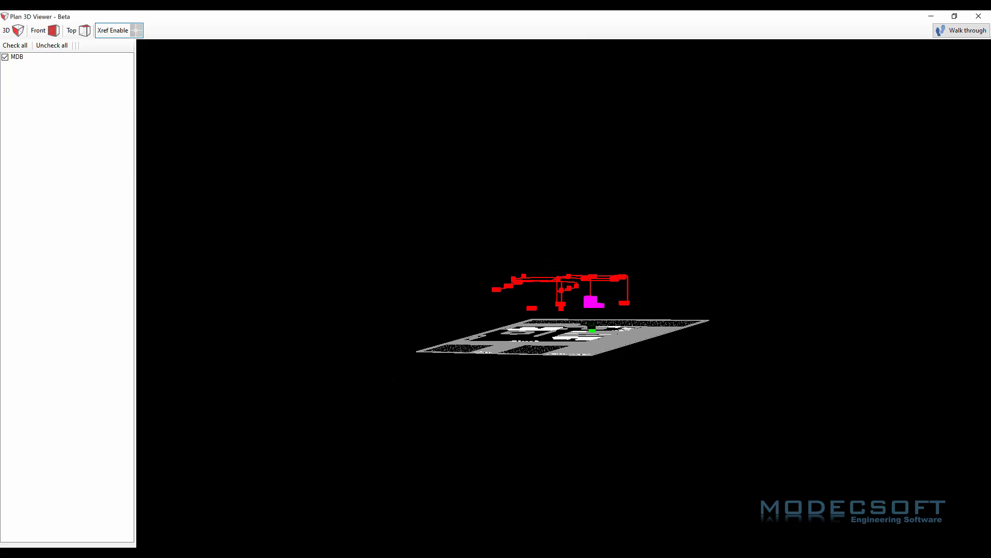
{"action": "left_click", "coordinate": [978, 20]}
Delete the wire running from the WC wall switch through the partition switch to the middle light.
{"action": "scroll", "coordinate": [432, 268], "scroll_direction": "up", "scroll_amount": 5}
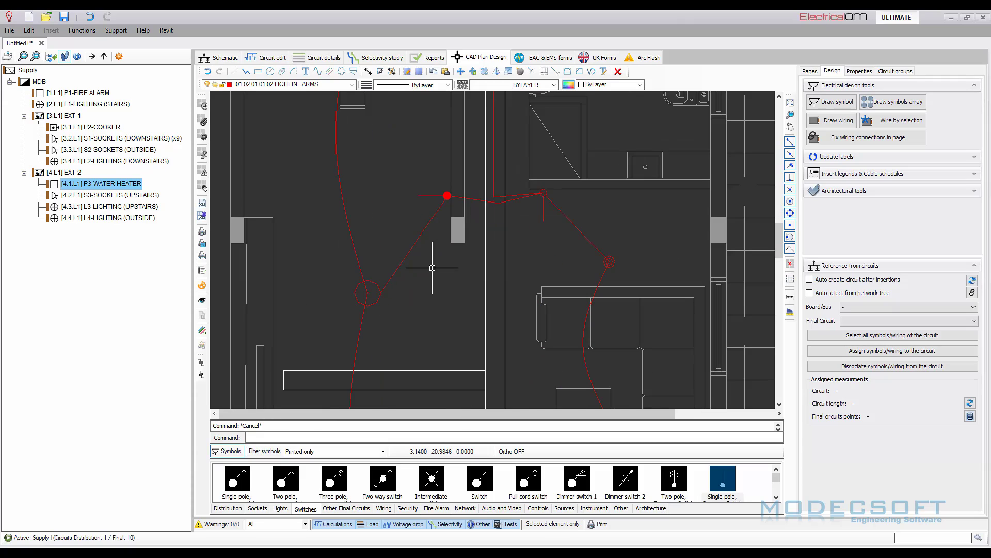
{"action": "left_click", "coordinate": [413, 253]}
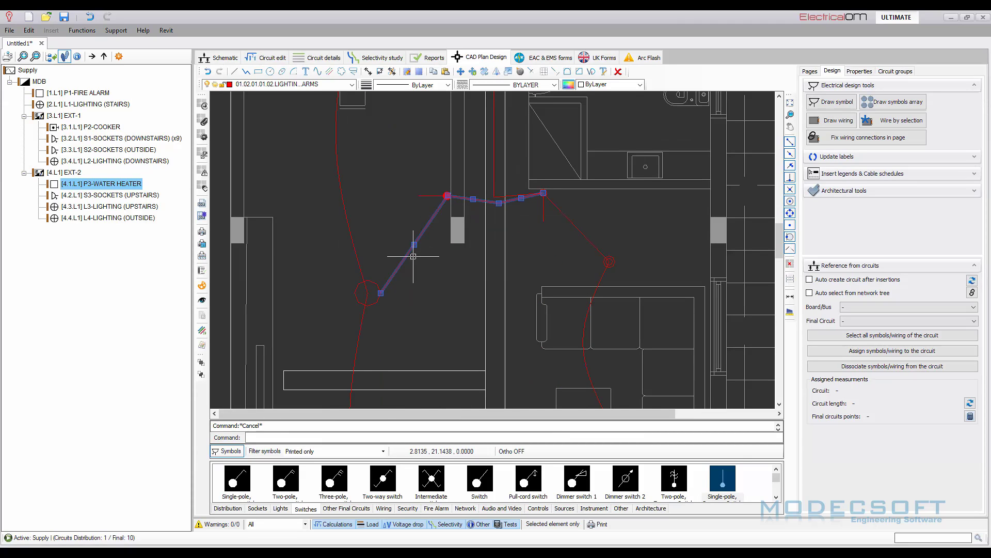
{"action": "key", "text": "Delete"}
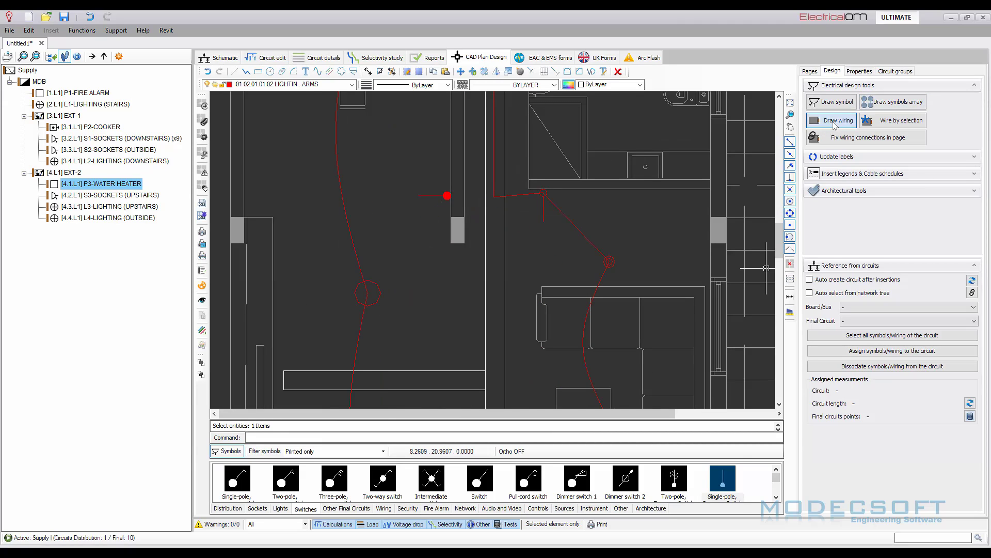
Draw a straight wire at 2.70 m elevation from the WC wall switch to the dining-side partition switch.
{"action": "left_click", "coordinate": [838, 122]}
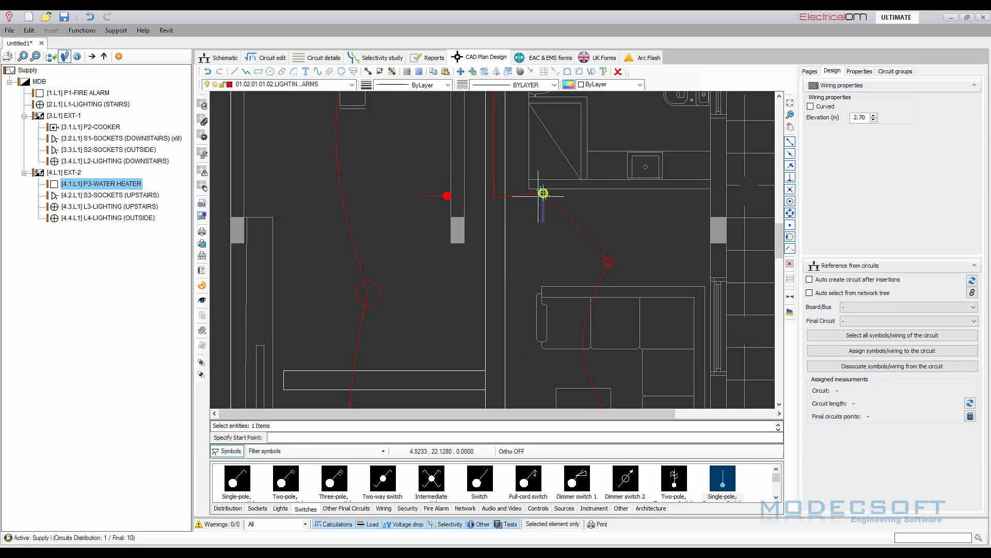
{"action": "scroll", "coordinate": [544, 193], "scroll_direction": "up", "scroll_amount": 3}
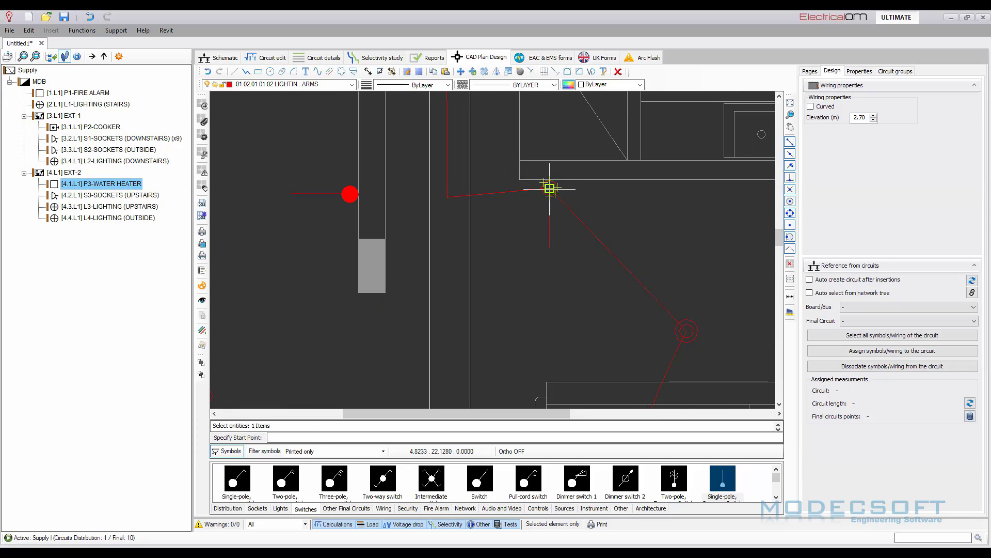
{"action": "left_click", "coordinate": [549, 189]}
{"action": "left_click", "coordinate": [350, 194]}
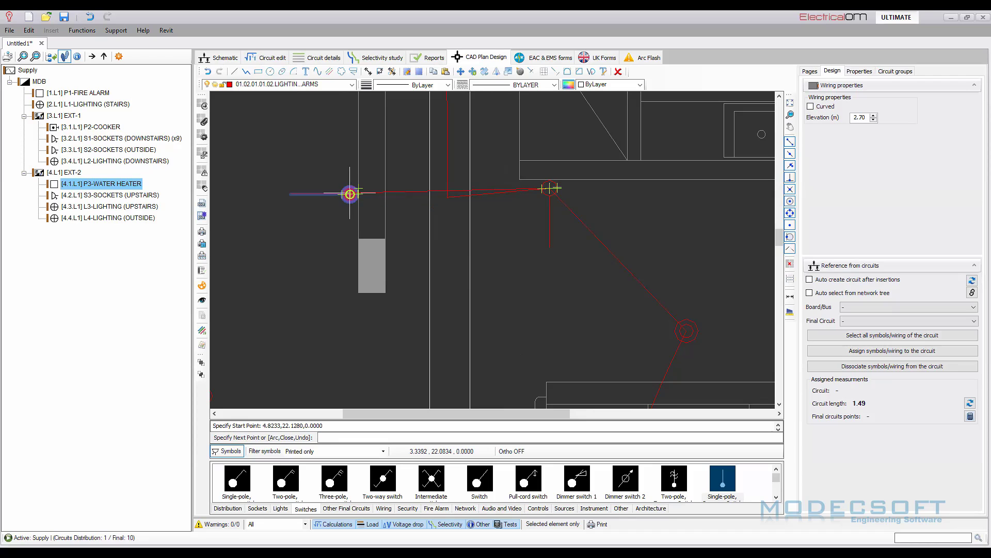
{"action": "key", "text": "Escape"}
Draw a straight wire at 2.70 m elevation from the partition switch to the edge of the middle light.
{"action": "left_click", "coordinate": [831, 121]}
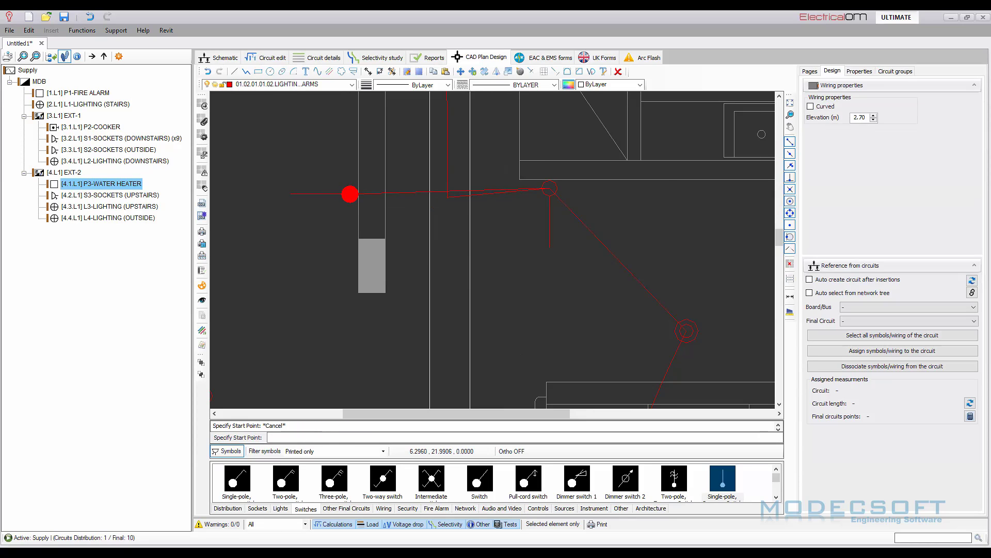
{"action": "left_click", "coordinate": [350, 195]}
{"action": "scroll", "coordinate": [534, 238], "scroll_direction": "down", "scroll_amount": 3}
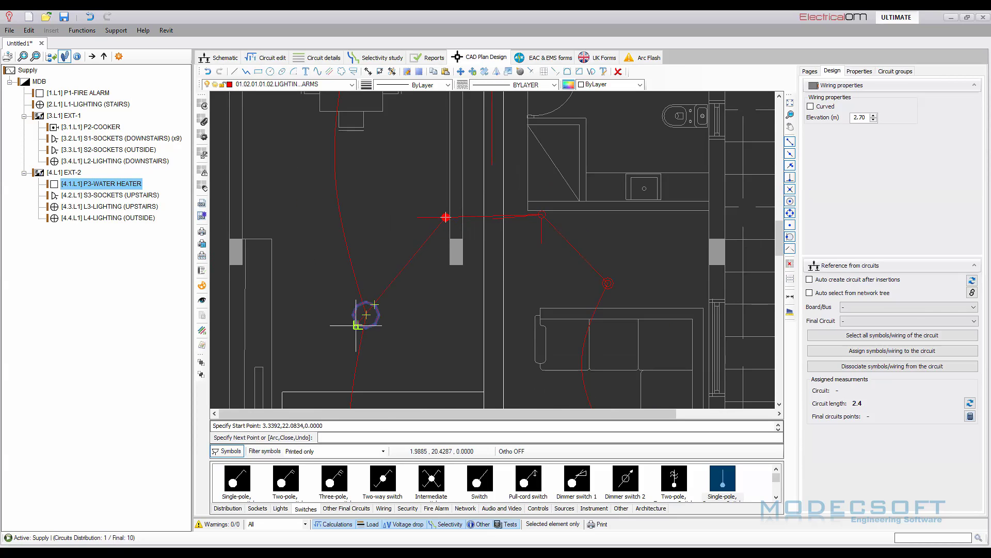
{"action": "left_click", "coordinate": [380, 315]}
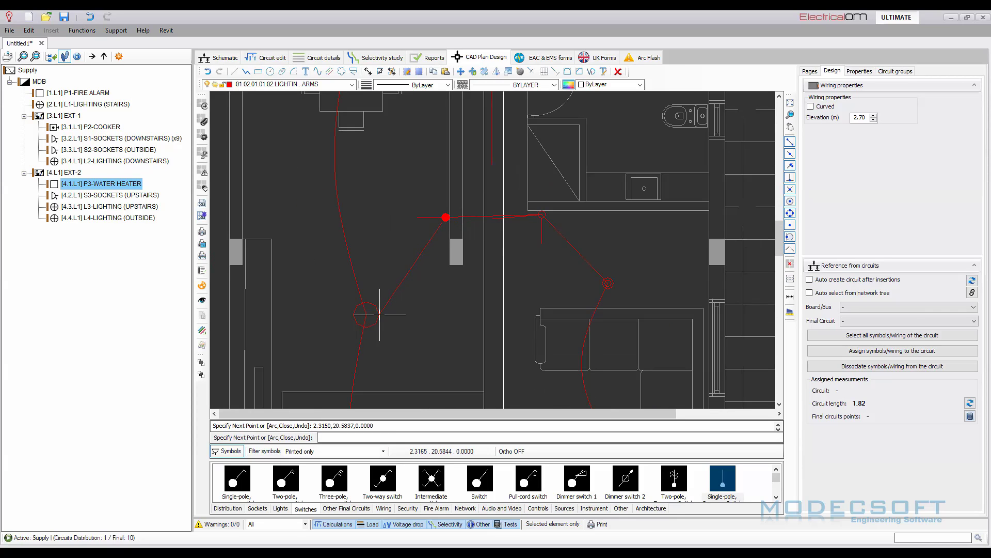
{"action": "key", "text": "Escape"}
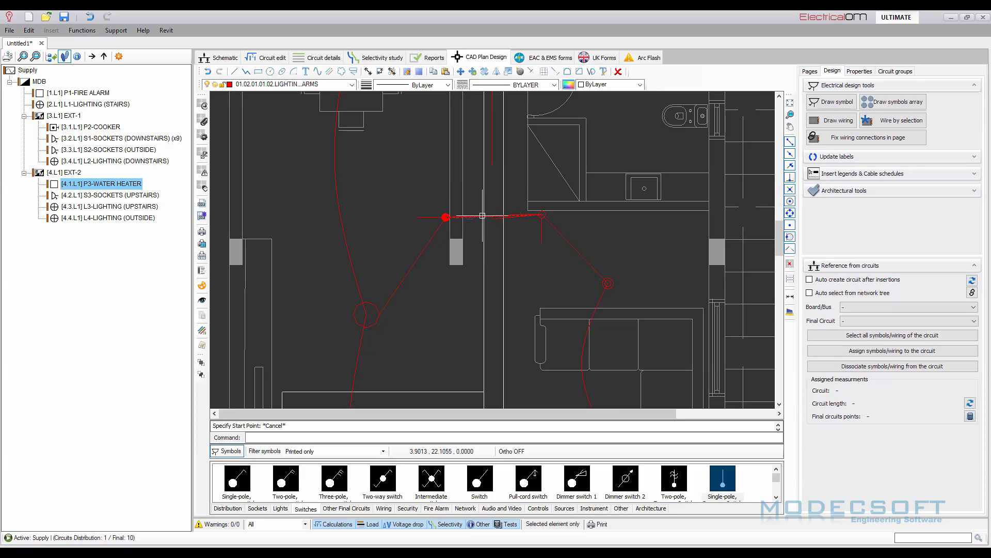
Check the elevation in the wiring properties of the two new wires at the partition switch.
{"action": "double_click", "coordinate": [482, 217]}
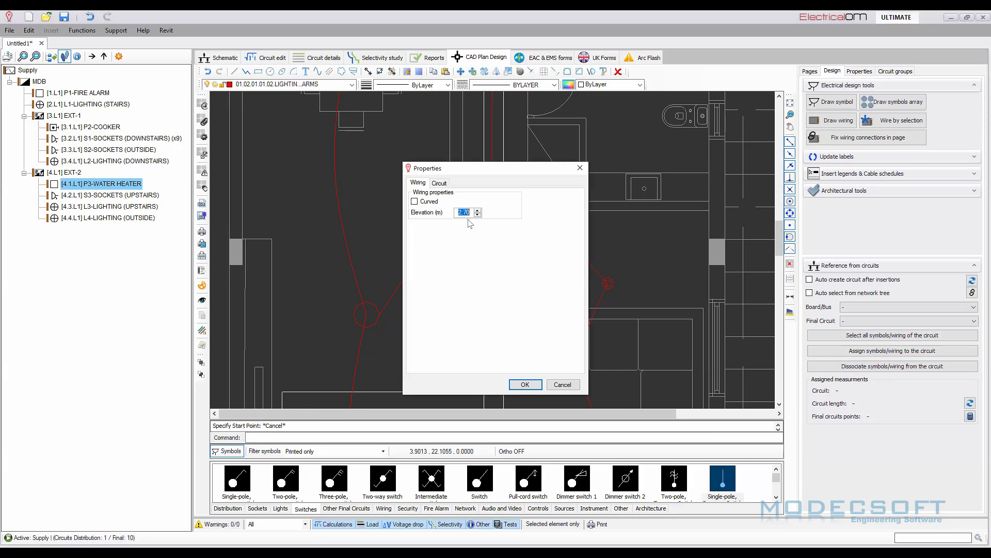
{"action": "left_click", "coordinate": [535, 388]}
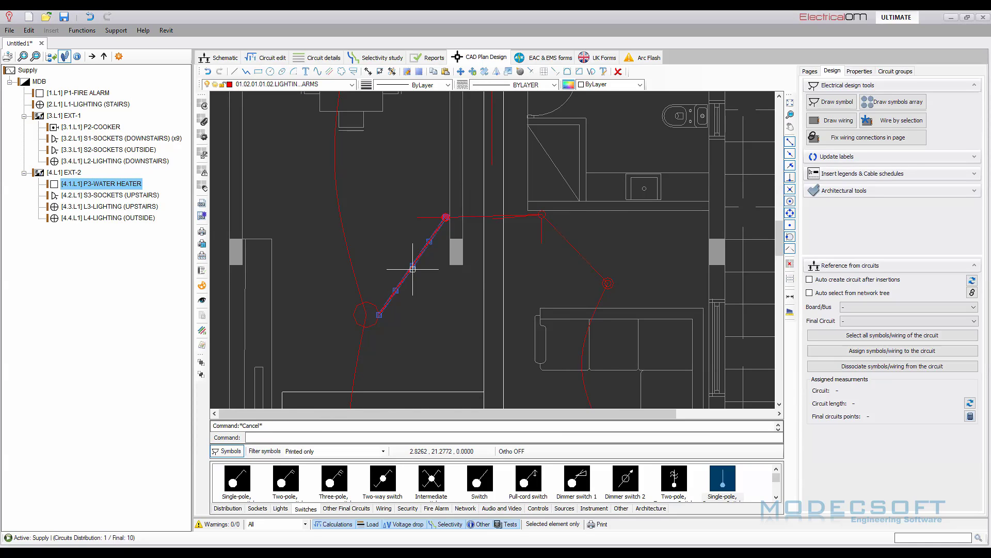
{"action": "double_click", "coordinate": [412, 271]}
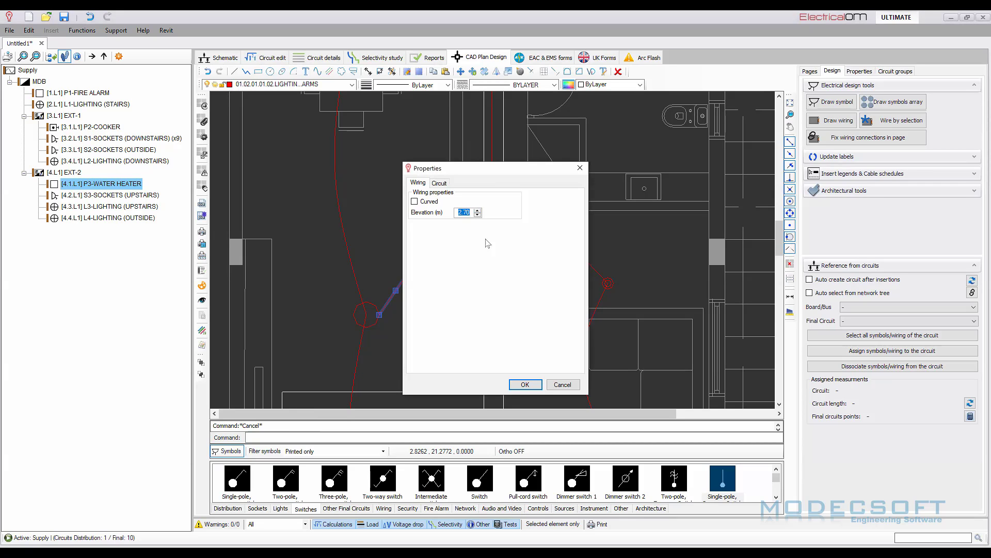
{"action": "left_click", "coordinate": [525, 385]}
Assign all ground floor lights, switches and their wiring to the final circuit L2-LIGHTING (DOWNSTAIRS) of EXT-1.
{"action": "scroll", "coordinate": [564, 164], "scroll_direction": "down", "scroll_amount": 8}
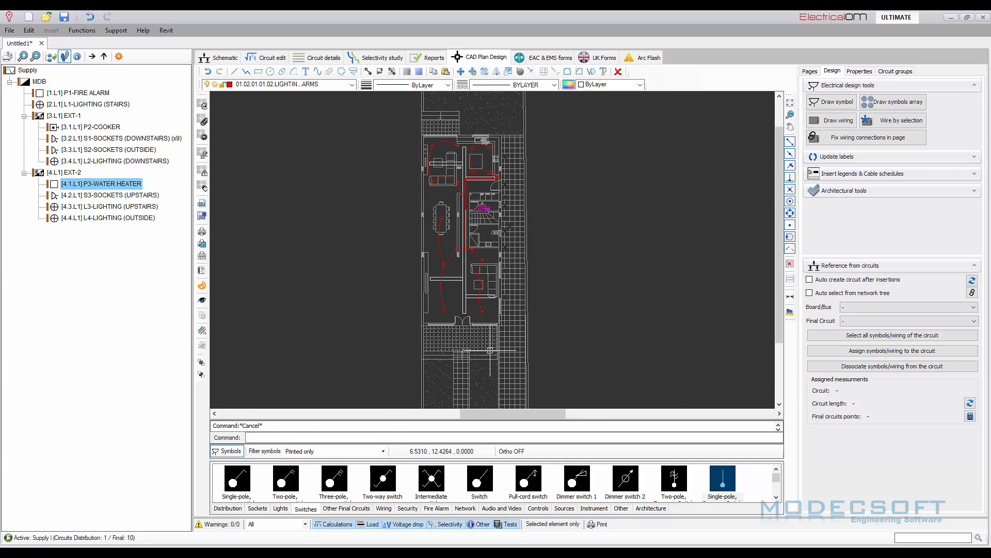
{"action": "left_click", "coordinate": [408, 157]}
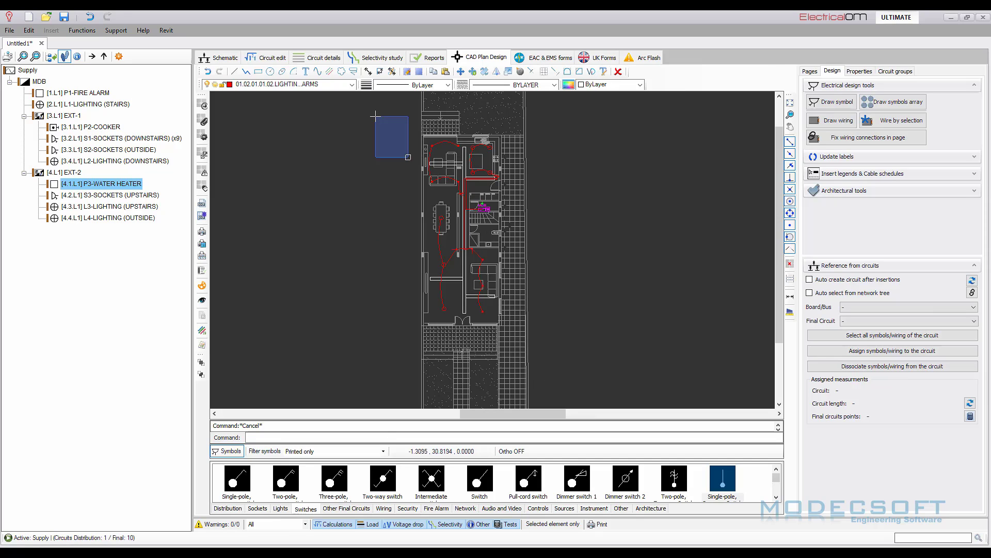
{"action": "left_click", "coordinate": [579, 349]}
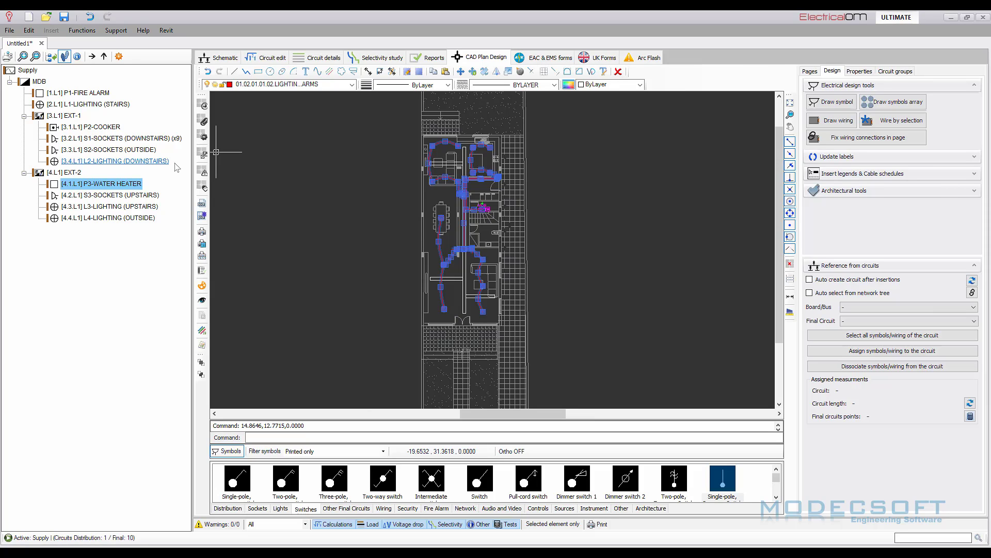
{"action": "left_click", "coordinate": [133, 161]}
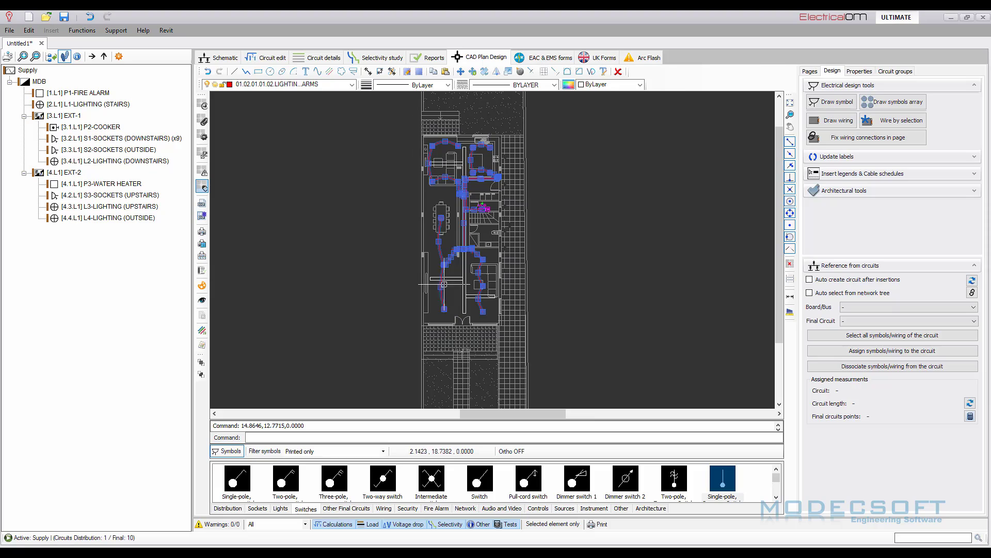
{"action": "left_click", "coordinate": [972, 292]}
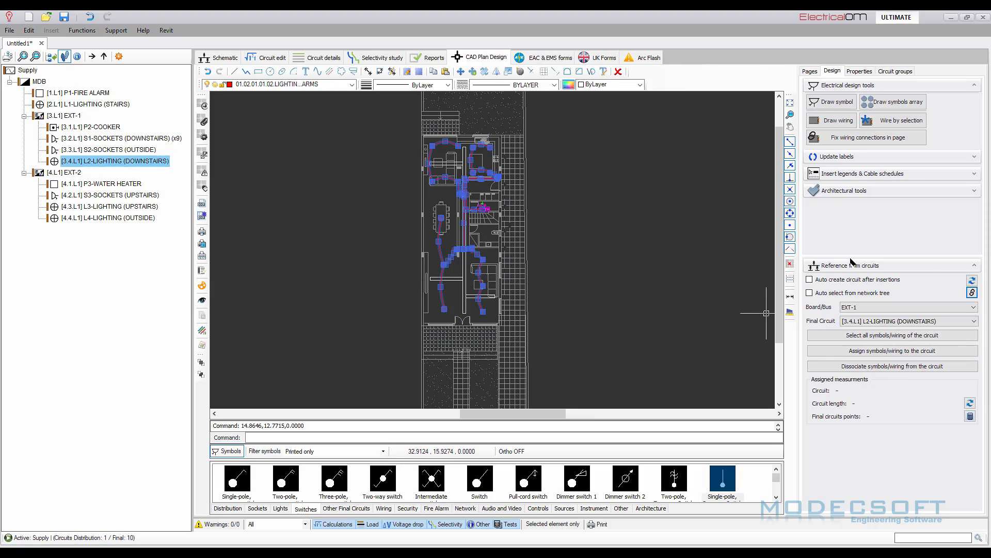
{"action": "left_click", "coordinate": [919, 351]}
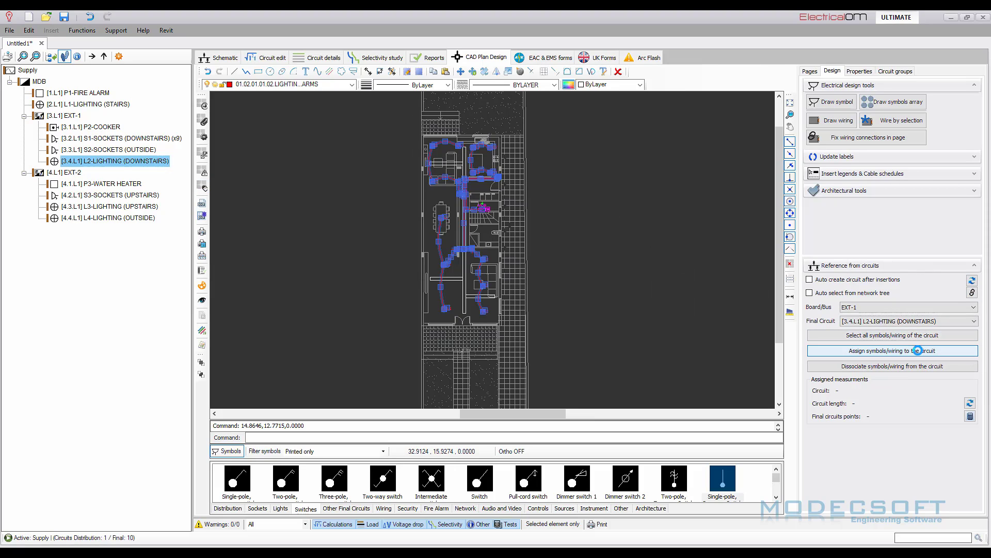
{"action": "left_click", "coordinate": [551, 318]}
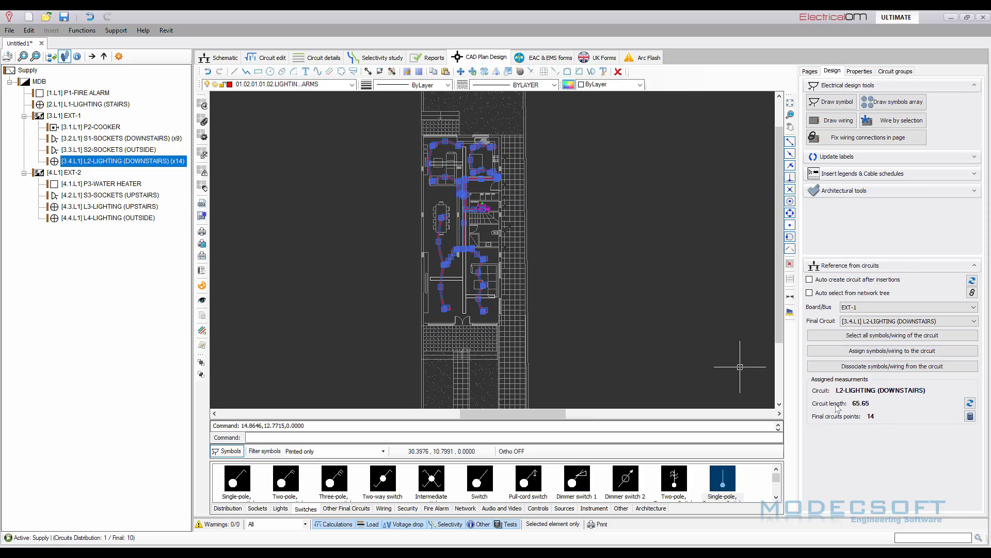
{"action": "scroll", "coordinate": [483, 344], "scroll_direction": "up", "scroll_amount": 2}
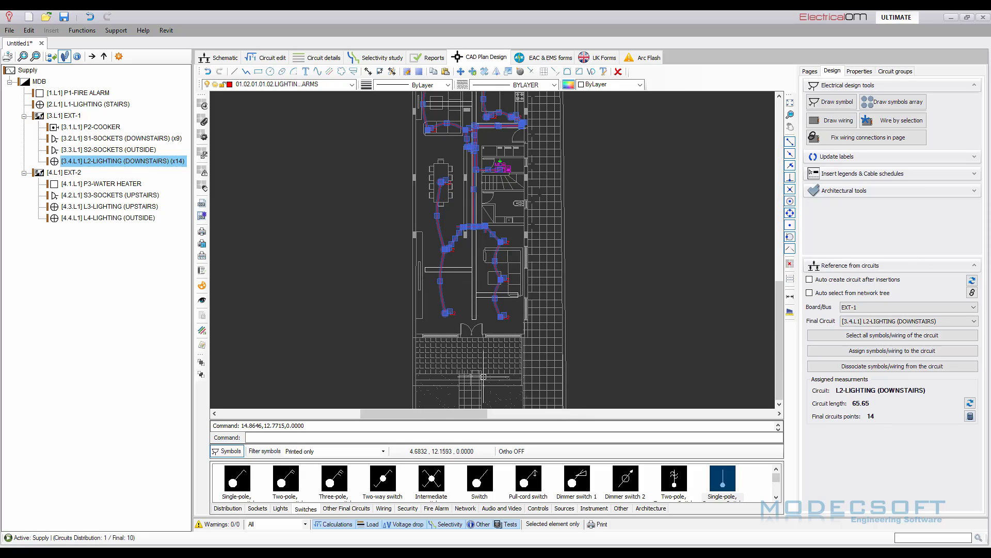
{"action": "key", "text": "Escape"}
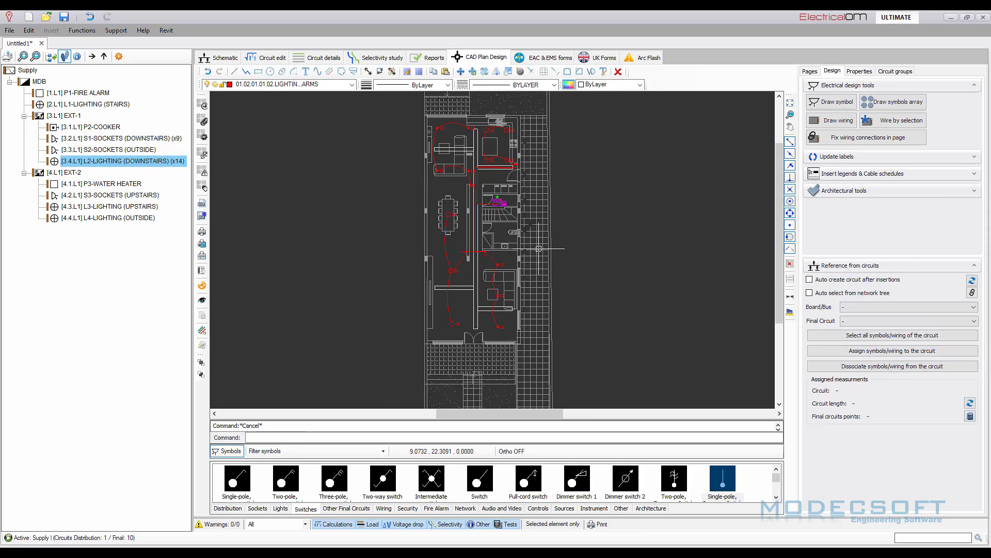
Refresh the circuit groups list and display the L2-LIGHTING (DOWNSTAIRS) group with its symbols and wire sections.
{"action": "scroll", "coordinate": [571, 331], "scroll_direction": "up", "scroll_amount": 2}
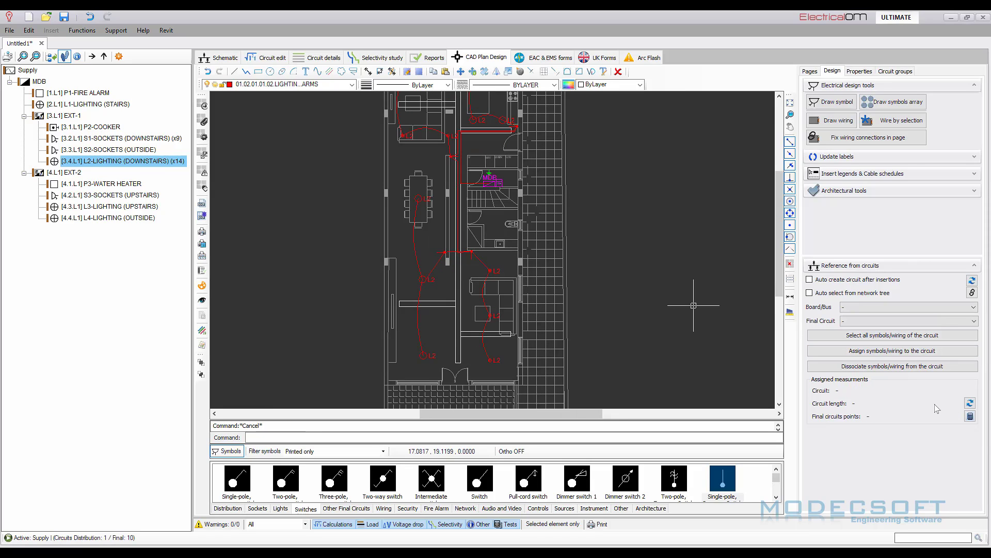
{"action": "scroll", "coordinate": [482, 263], "scroll_direction": "down", "scroll_amount": 2}
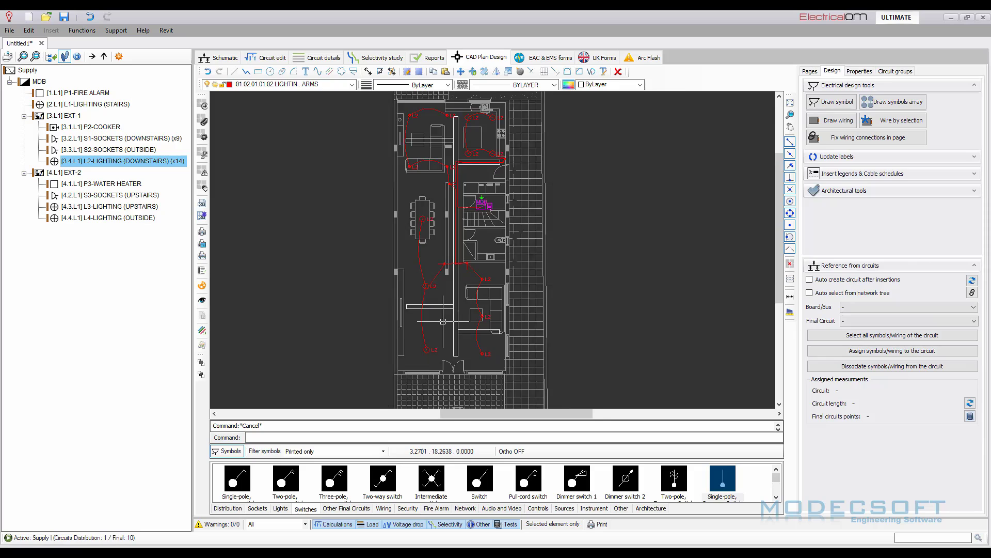
{"action": "left_click", "coordinate": [896, 73]}
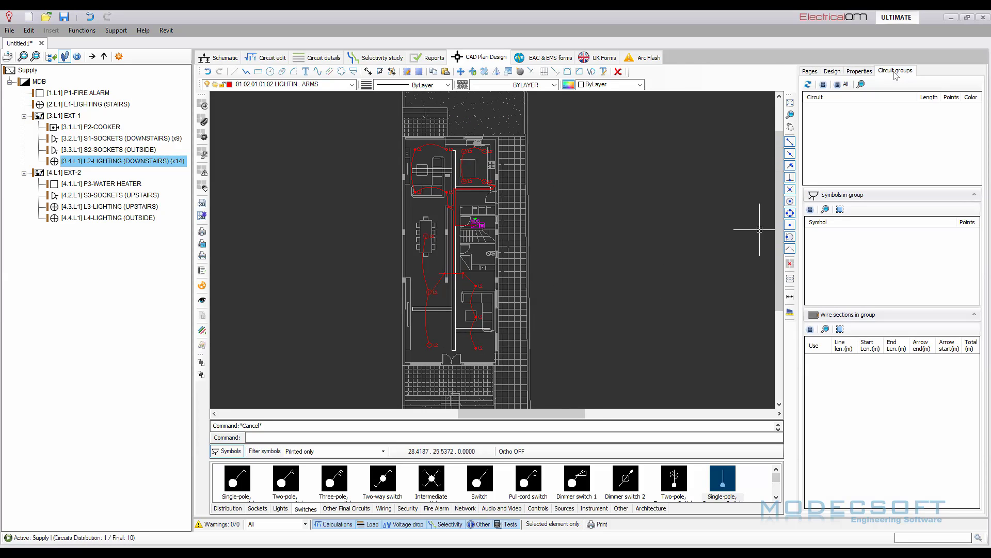
{"action": "left_click", "coordinate": [808, 84]}
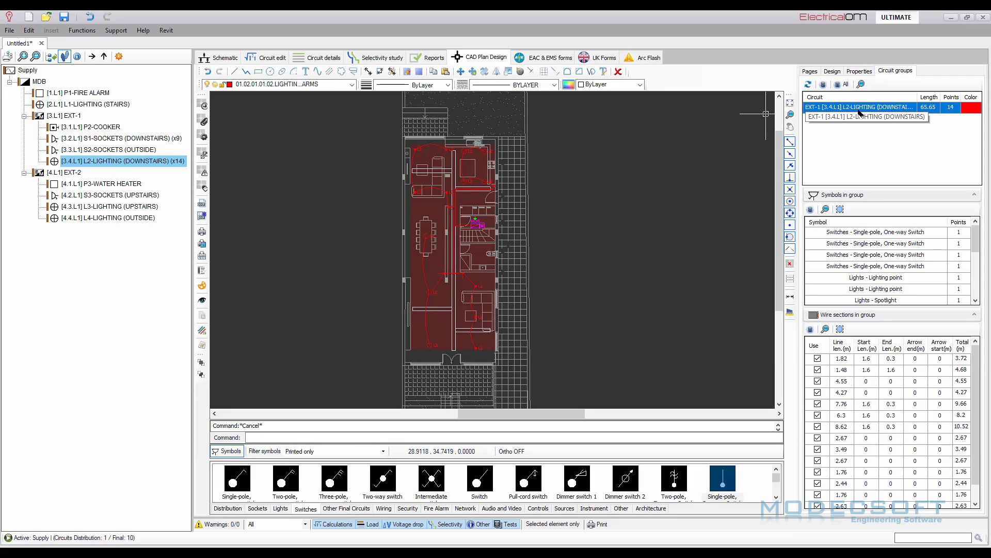
Locate the group's single-pole one-way switches on the plan one by one, and zoom to its first lighting point.
{"action": "left_click", "coordinate": [858, 233]}
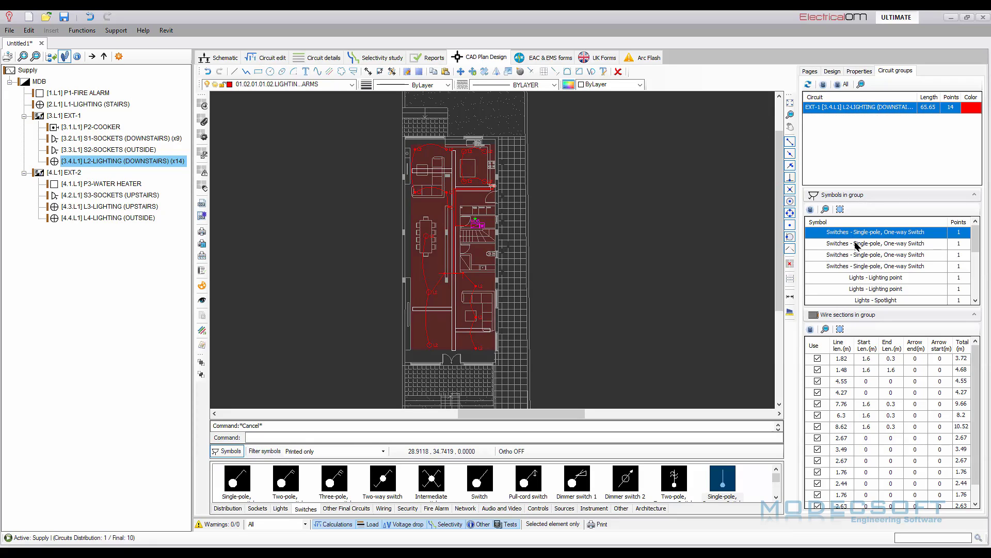
{"action": "left_click", "coordinate": [857, 244]}
{"action": "left_click", "coordinate": [860, 256]}
{"action": "left_click", "coordinate": [859, 267]}
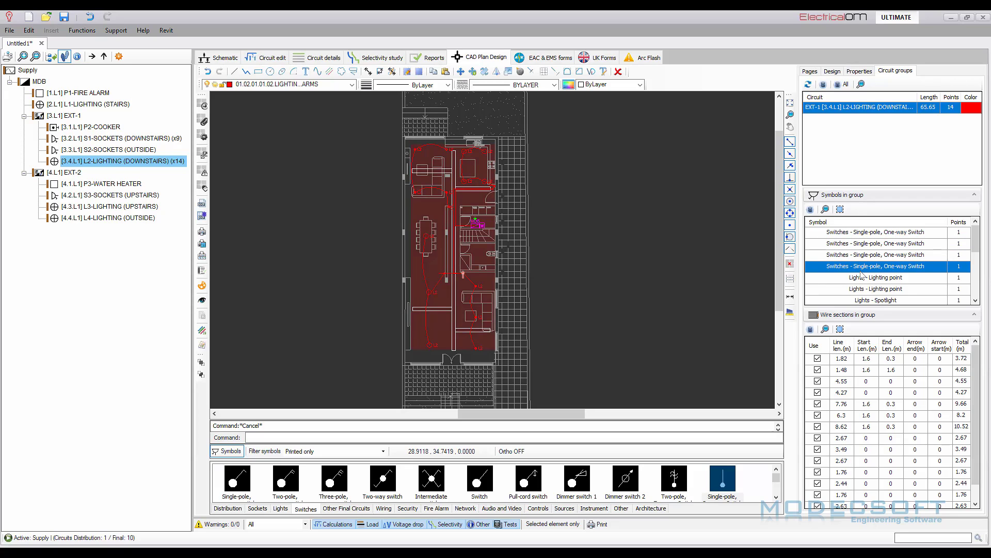
{"action": "left_click", "coordinate": [864, 278]}
{"action": "left_click", "coordinate": [825, 210]}
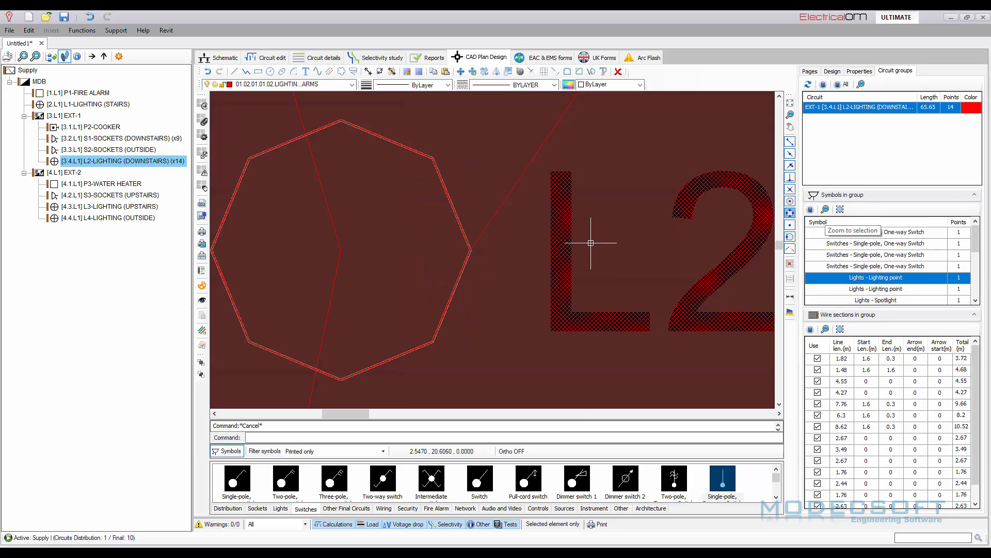
Locate the first six wire sections of the L2-LIGHTING (DOWNSTAIRS) group on the ground floor plan one by one.
{"action": "scroll", "coordinate": [378, 243], "scroll_direction": "down", "scroll_amount": 10}
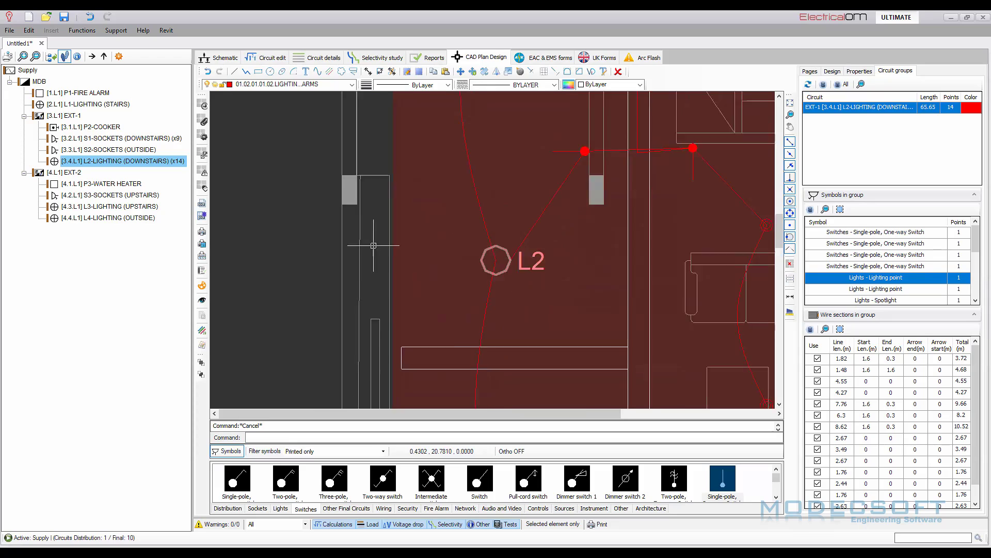
{"action": "left_click", "coordinate": [863, 360]}
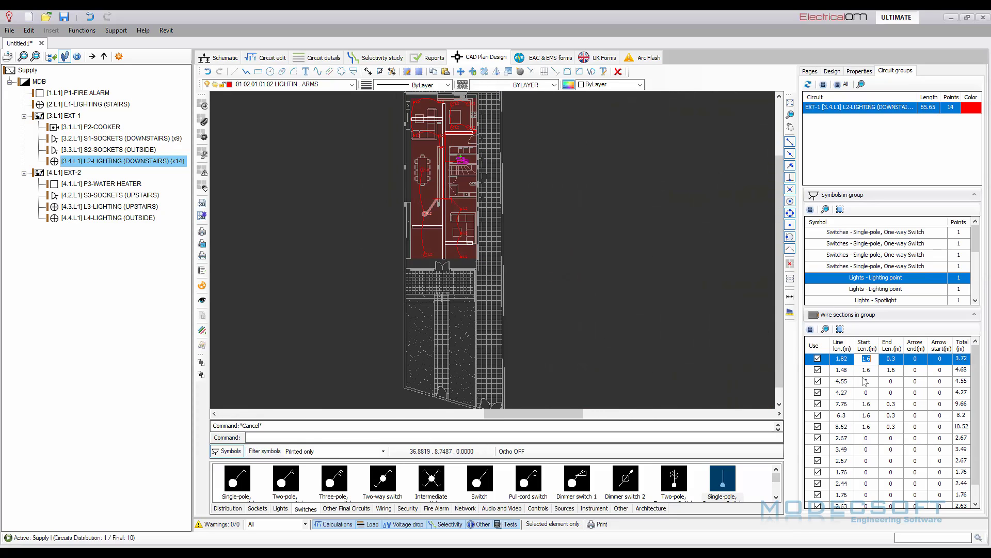
{"action": "left_click", "coordinate": [868, 372]}
{"action": "left_click", "coordinate": [867, 381]}
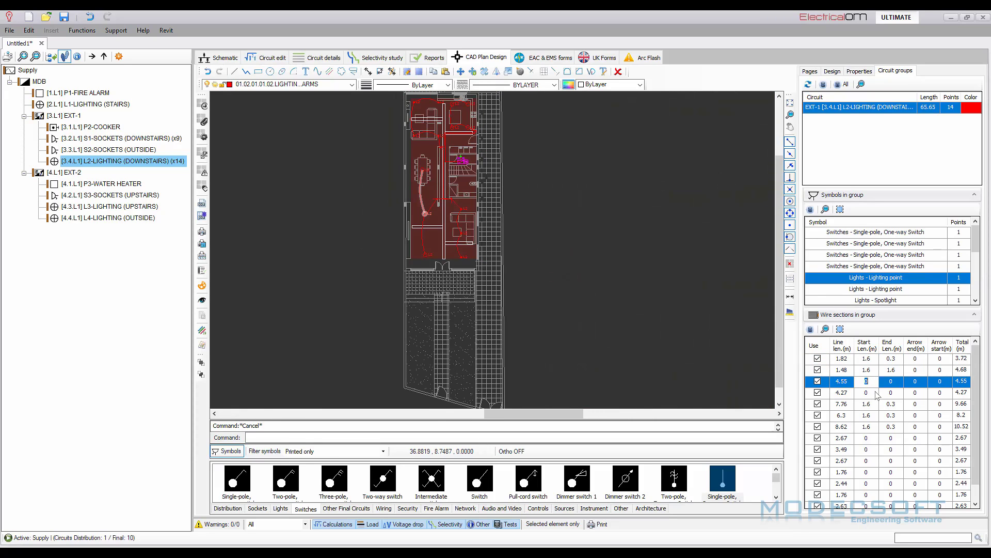
{"action": "left_click", "coordinate": [876, 394]}
{"action": "left_click", "coordinate": [873, 404]}
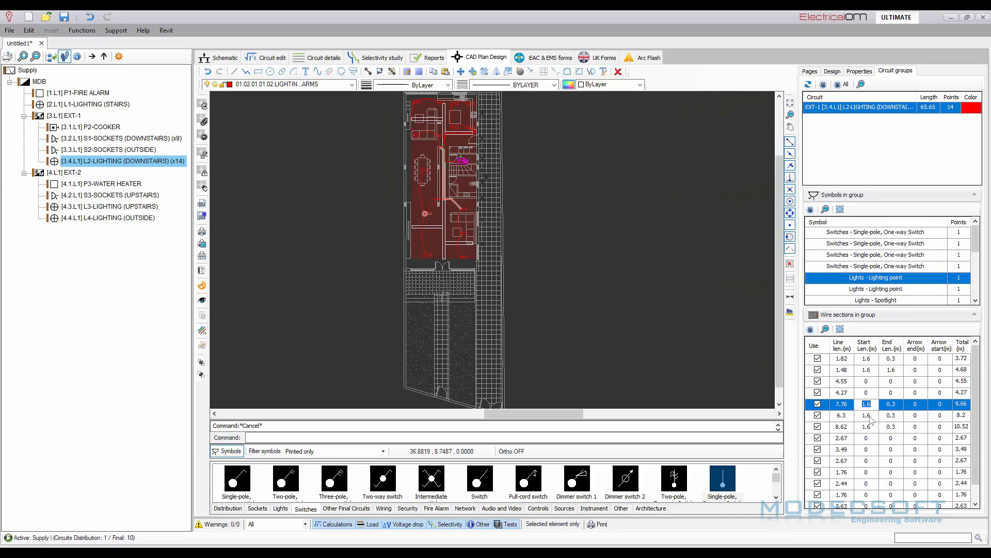
{"action": "left_click", "coordinate": [872, 416]}
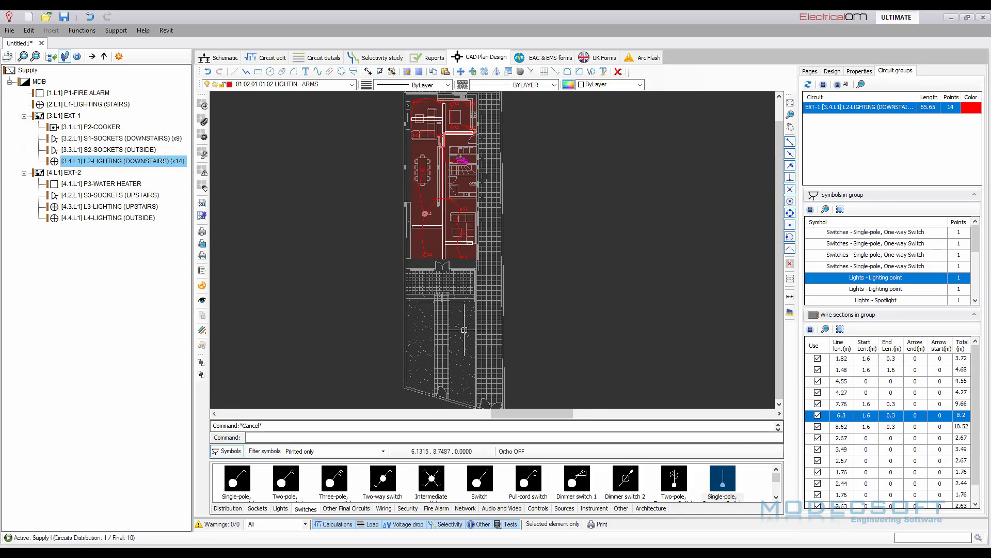
Examine the L2 lighting points, switches and connecting wires room by room across the whole ground floor plan.
{"action": "scroll", "coordinate": [486, 155], "scroll_direction": "up", "scroll_amount": 3}
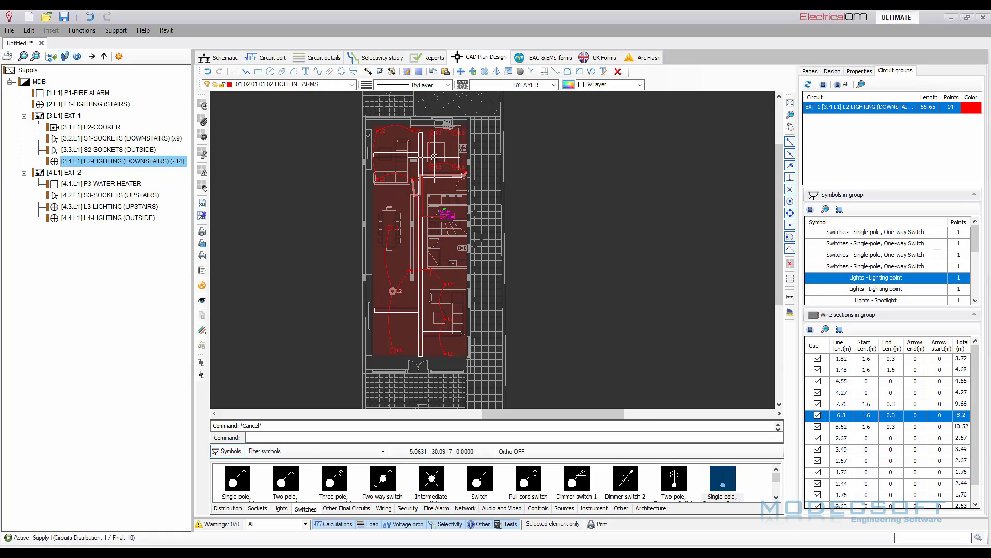
{"action": "scroll", "coordinate": [420, 153], "scroll_direction": "up", "scroll_amount": 2}
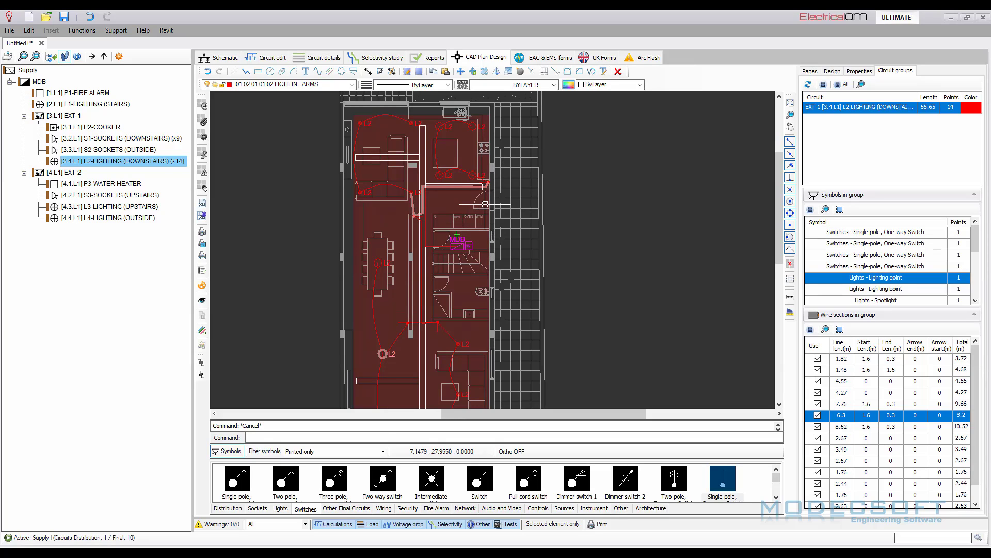
{"action": "scroll", "coordinate": [384, 177], "scroll_direction": "up", "scroll_amount": 1}
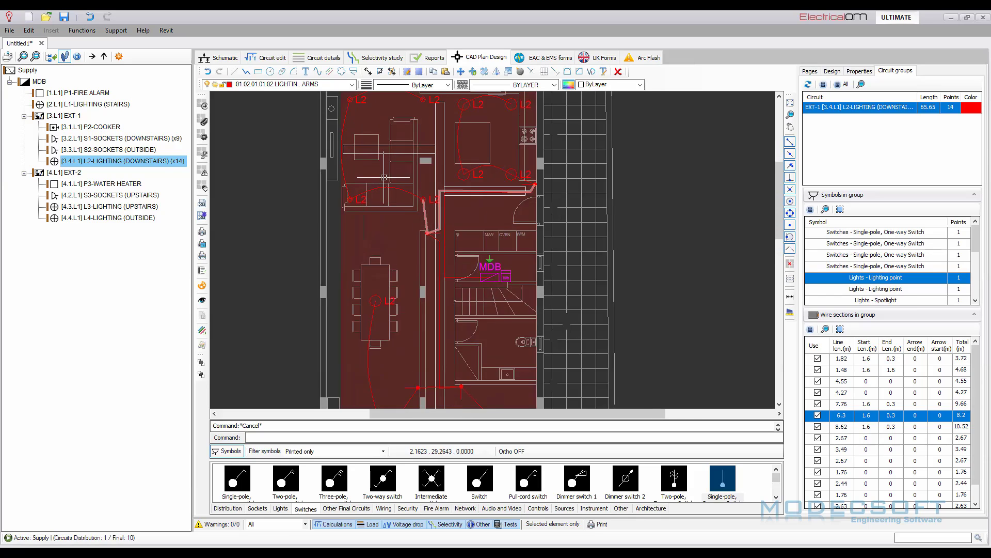
{"action": "scroll", "coordinate": [384, 177], "scroll_direction": "up", "scroll_amount": 2}
{"action": "scroll", "coordinate": [422, 265], "scroll_direction": "down", "scroll_amount": 2}
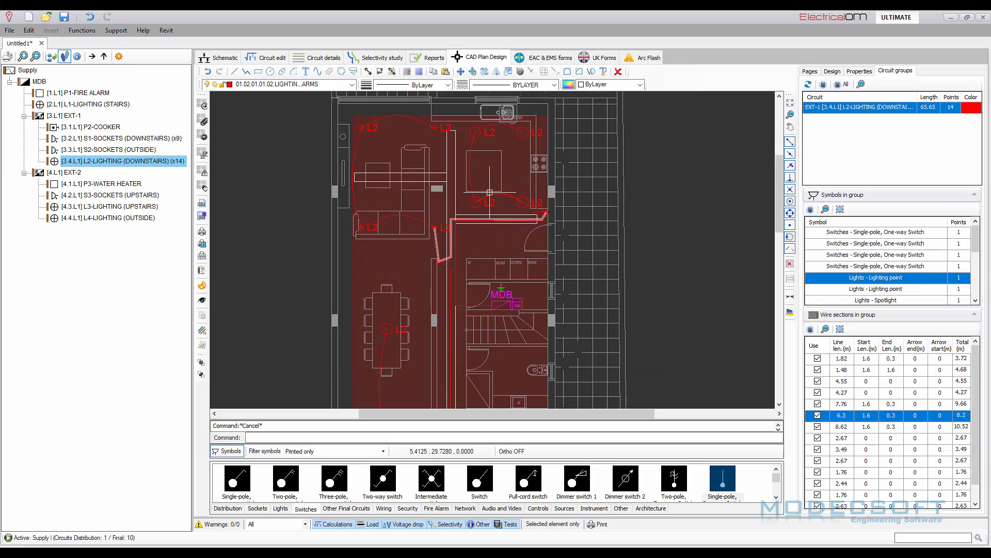
{"action": "scroll", "coordinate": [498, 124], "scroll_direction": "down", "scroll_amount": 1}
{"action": "scroll", "coordinate": [438, 189], "scroll_direction": "down", "scroll_amount": 1}
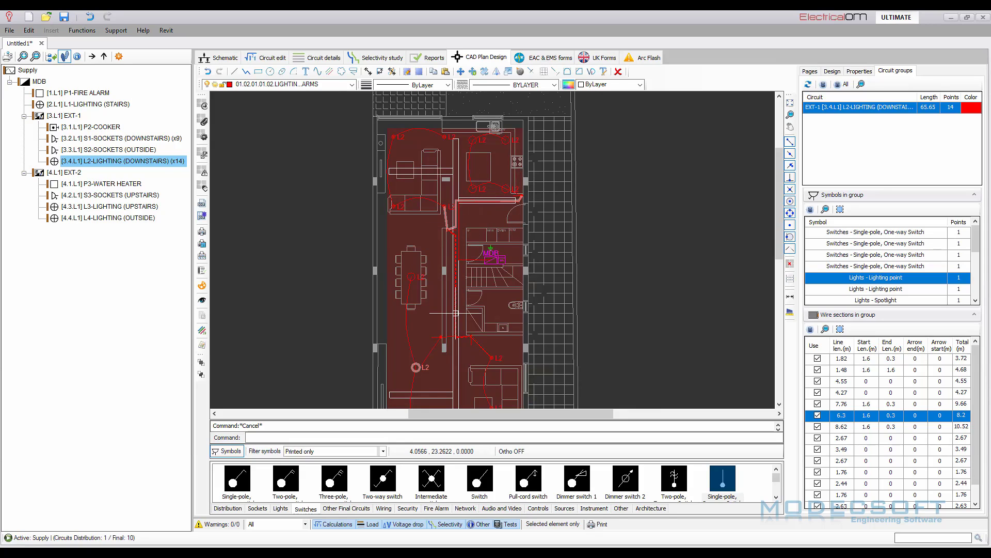
{"action": "scroll", "coordinate": [455, 320], "scroll_direction": "down", "scroll_amount": 1}
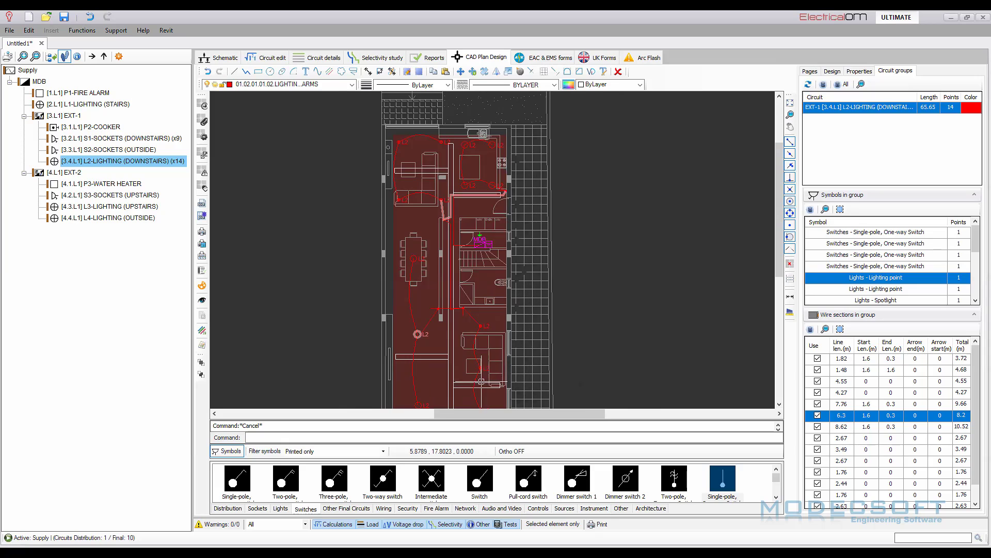
{"action": "middle_click_drag", "start_coordinate": [530, 346], "coordinate": [513, 314]}
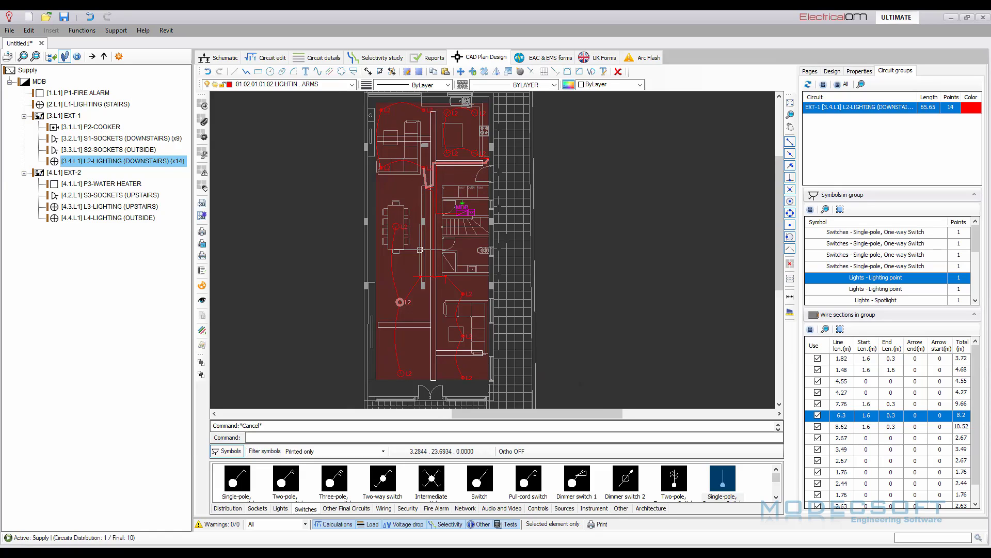
{"action": "scroll", "coordinate": [474, 324], "scroll_direction": "down", "scroll_amount": 1}
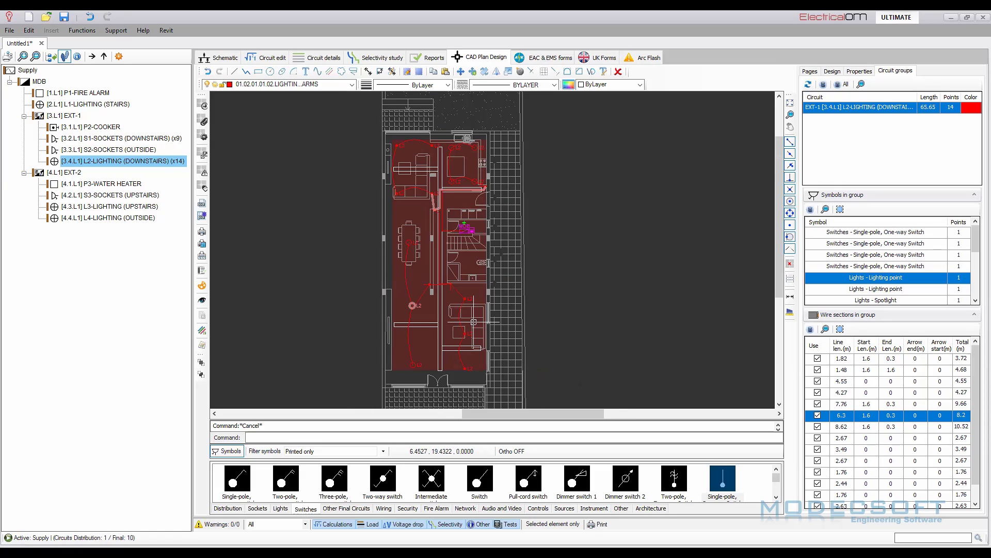
Exclude the 2.67 m, 3.49 m and second 2.67 m living-room wire sections from the downstairs lighting circuit's length.
{"action": "scroll", "coordinate": [474, 321], "scroll_direction": "up", "scroll_amount": 1}
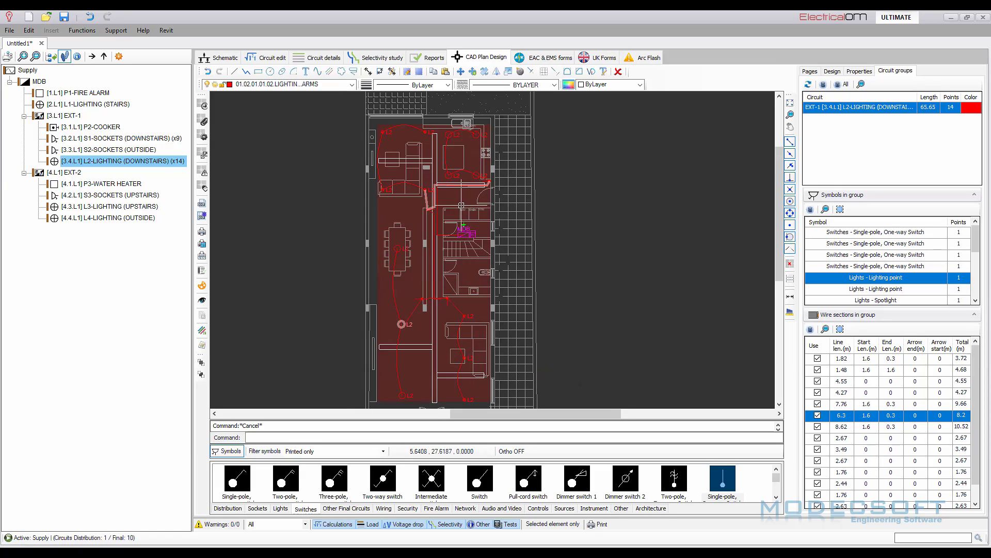
{"action": "left_click", "coordinate": [413, 185]}
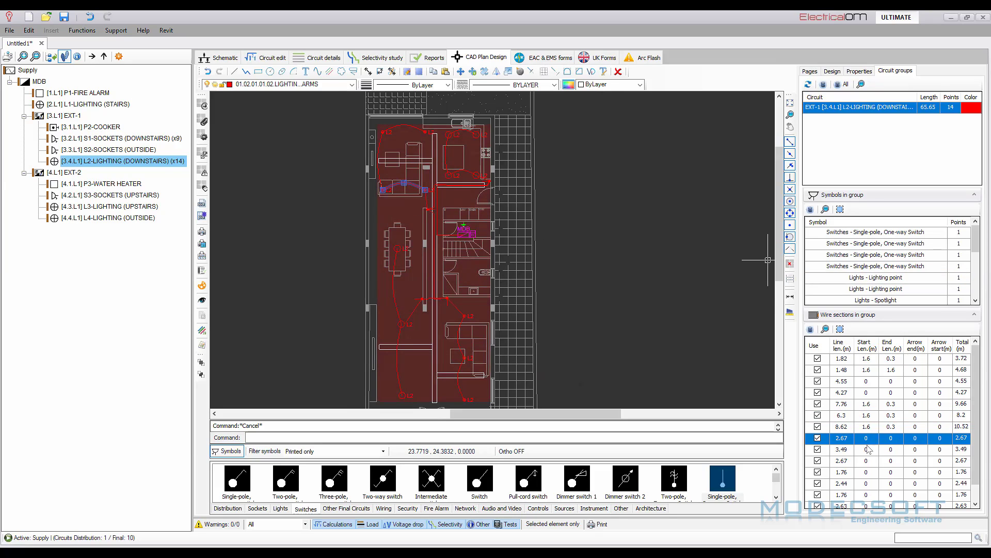
{"action": "left_click", "coordinate": [849, 427]}
{"action": "left_click", "coordinate": [848, 443]}
{"action": "scroll", "coordinate": [845, 426], "scroll_direction": "down", "scroll_amount": 1}
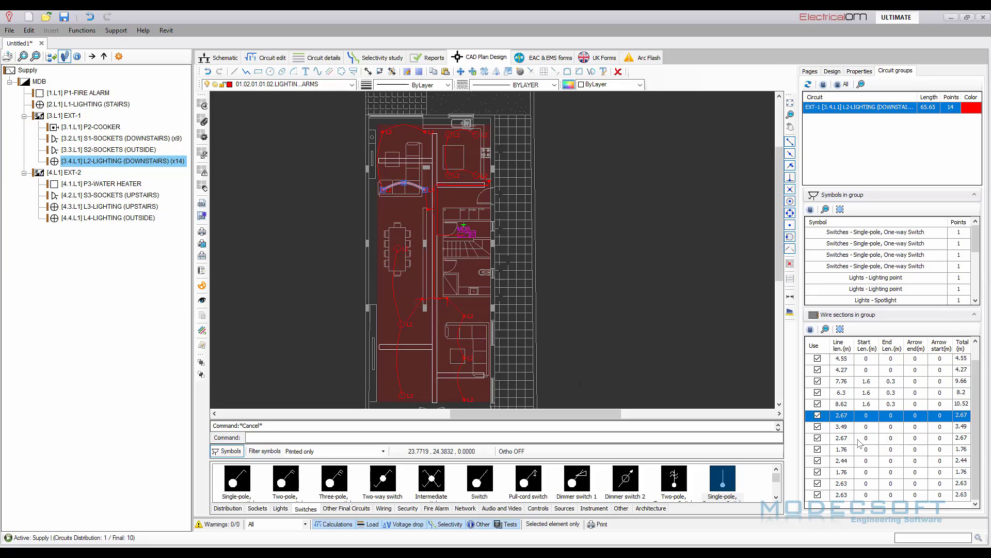
{"action": "left_click", "coordinate": [818, 415]}
{"action": "left_click", "coordinate": [844, 428]}
{"action": "left_click", "coordinate": [818, 427]}
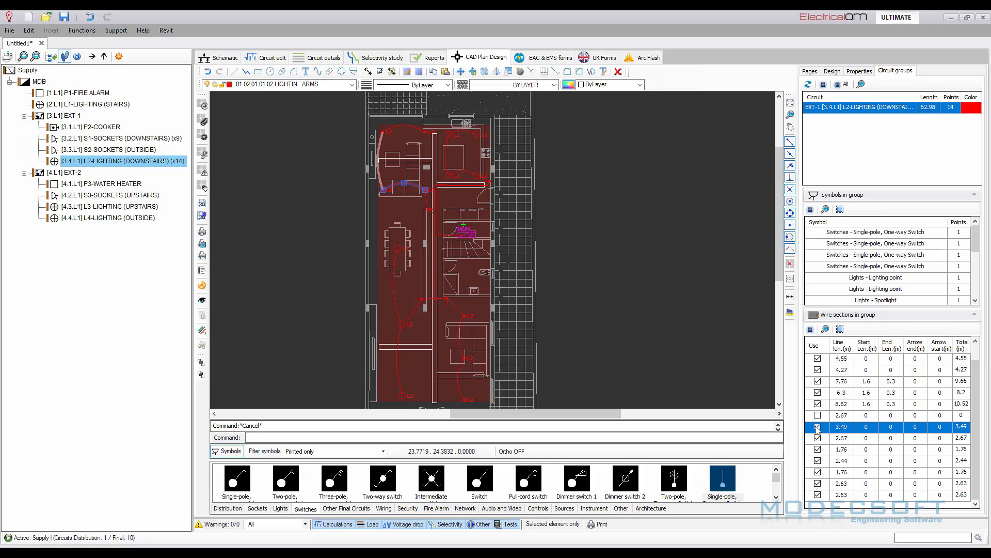
{"action": "left_click", "coordinate": [844, 438]}
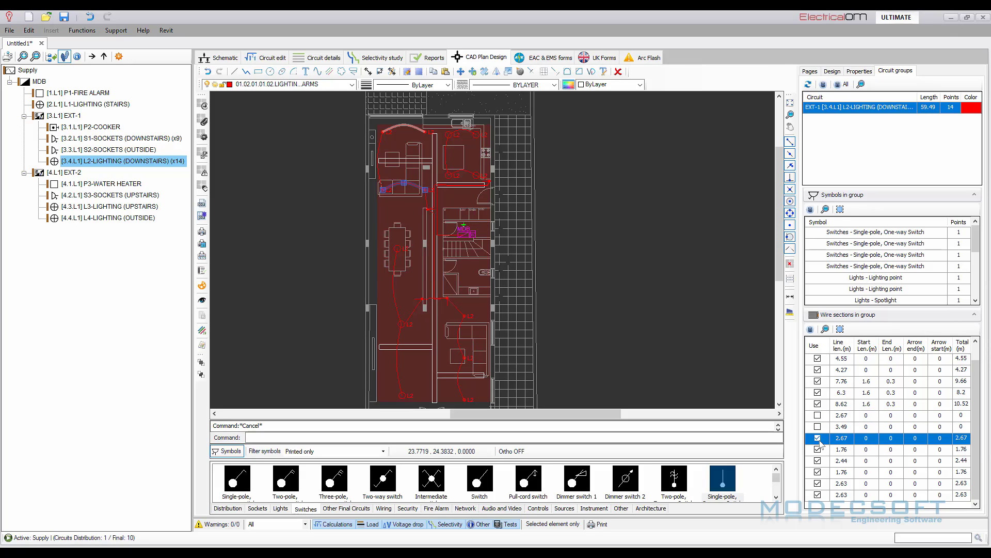
{"action": "left_click", "coordinate": [818, 438]}
Exclude the kitchen's 1.76 m, 2.44 m and second 1.76 m wire sections from the downstairs lighting circuit's length.
{"action": "left_click", "coordinate": [844, 449]}
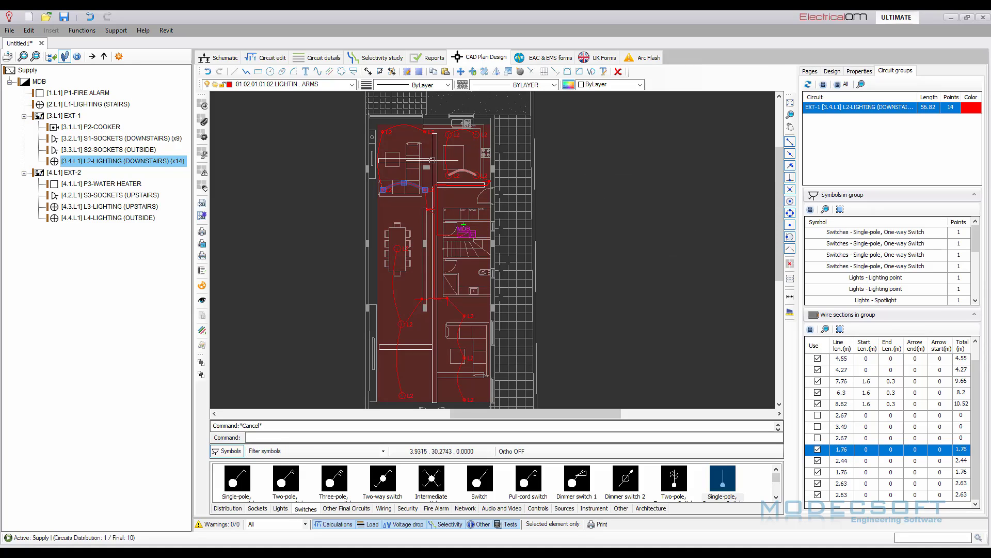
{"action": "left_click", "coordinate": [818, 450]}
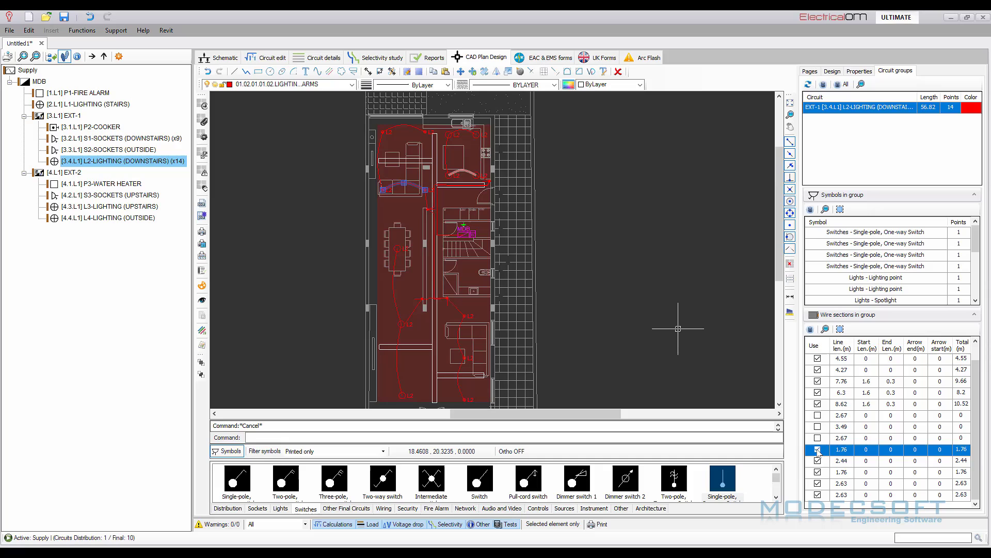
{"action": "left_click", "coordinate": [844, 460]}
{"action": "left_click", "coordinate": [818, 461]}
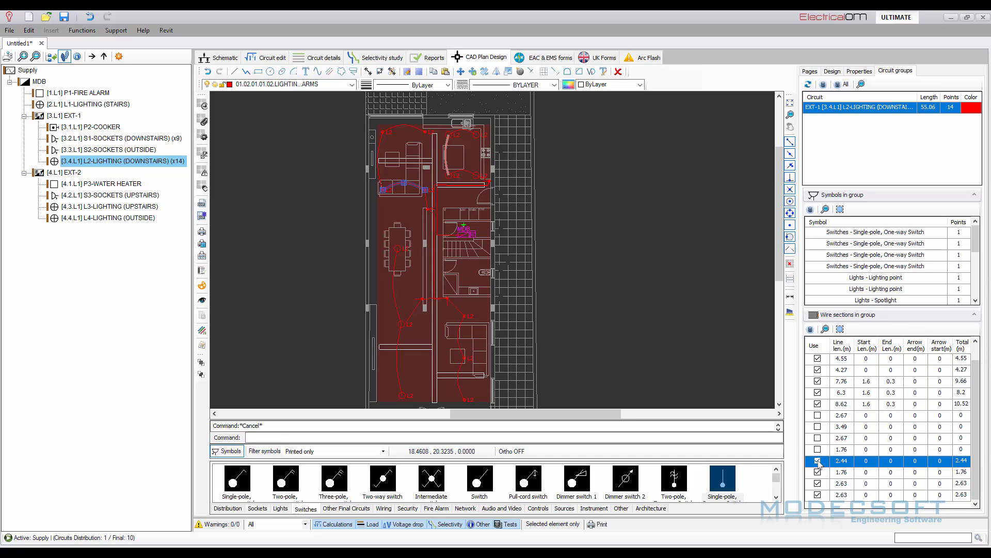
{"action": "left_click", "coordinate": [845, 472]}
{"action": "left_click", "coordinate": [818, 472]}
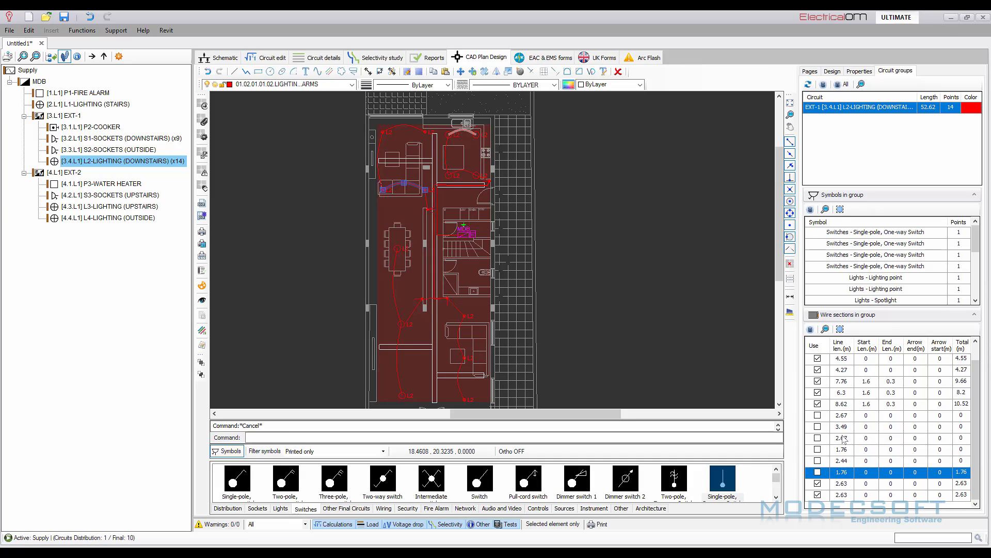
Update the assigned measurements of L2-LIGHTING (DOWNSTAIRS) and select that circuit in the network tree.
{"action": "left_click", "coordinate": [832, 71]}
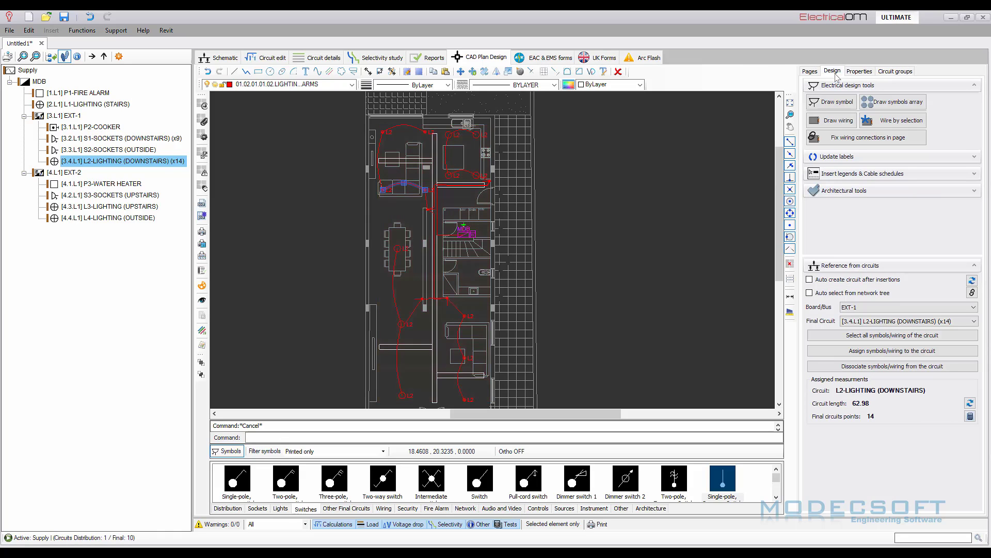
{"action": "left_click", "coordinate": [970, 416]}
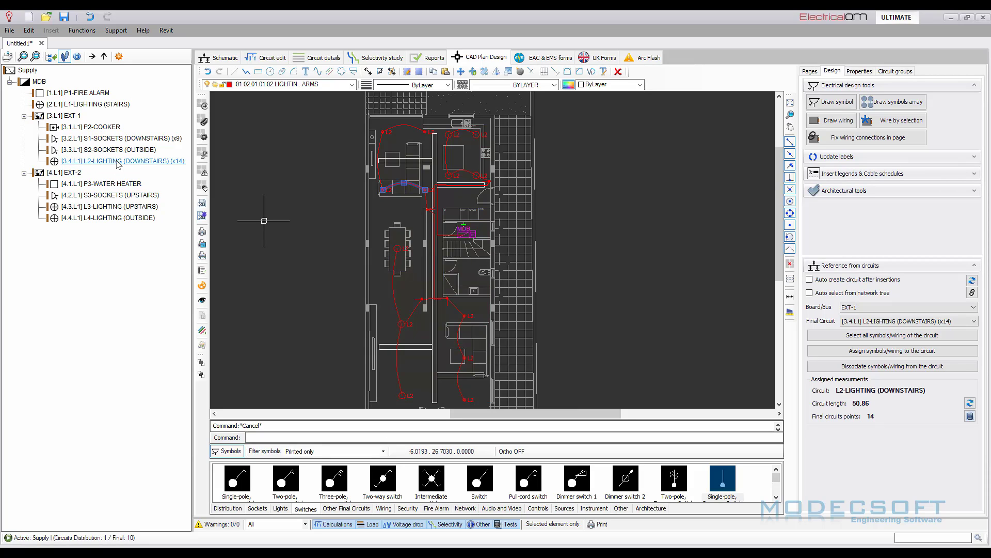
{"action": "left_click", "coordinate": [138, 162]}
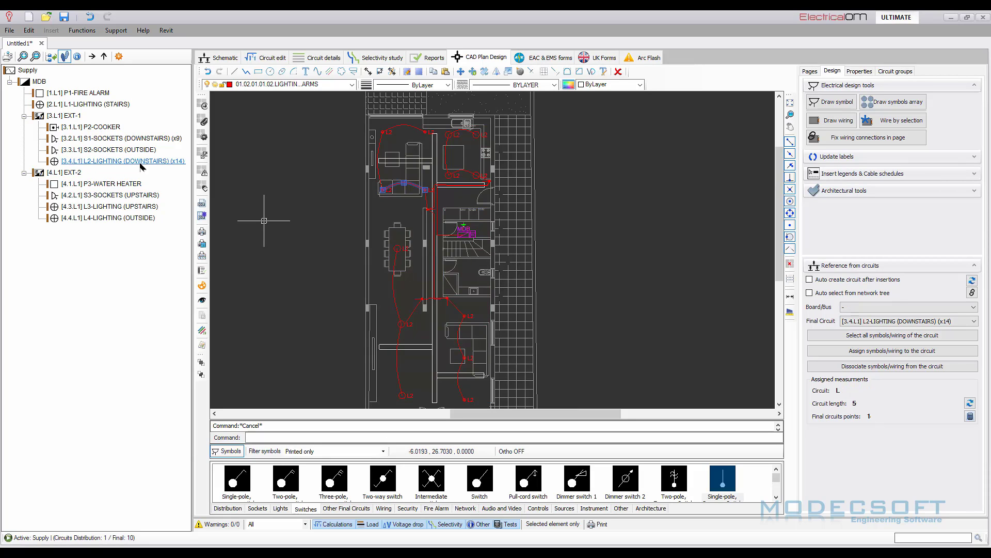
{"action": "left_click", "coordinate": [168, 164]}
{"action": "scroll", "coordinate": [457, 176], "scroll_direction": "down", "scroll_amount": 3}
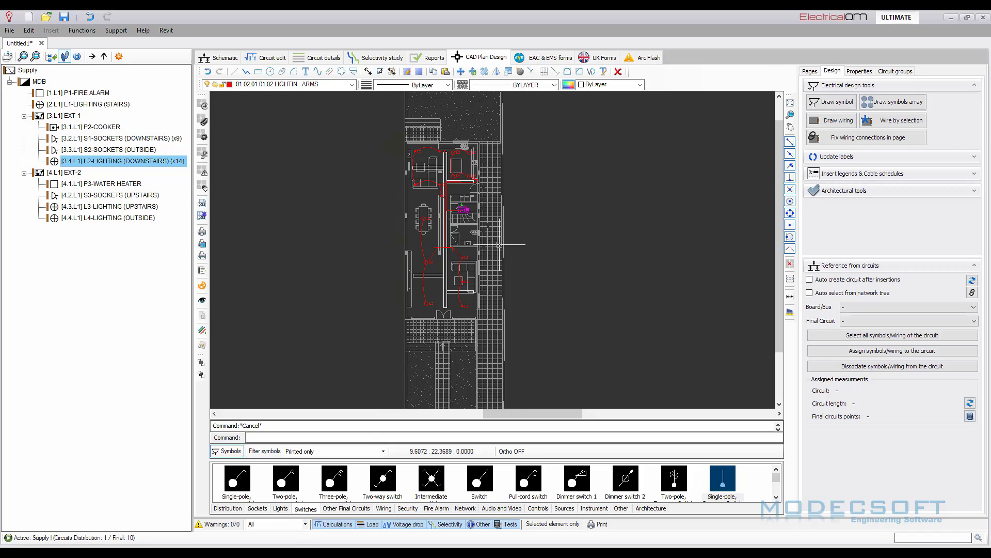
Open the GROUND PLAN page under FIRE ALARM ZONES and set the name for a new architectural space to ZONE 1.
{"action": "left_click", "coordinate": [810, 71]}
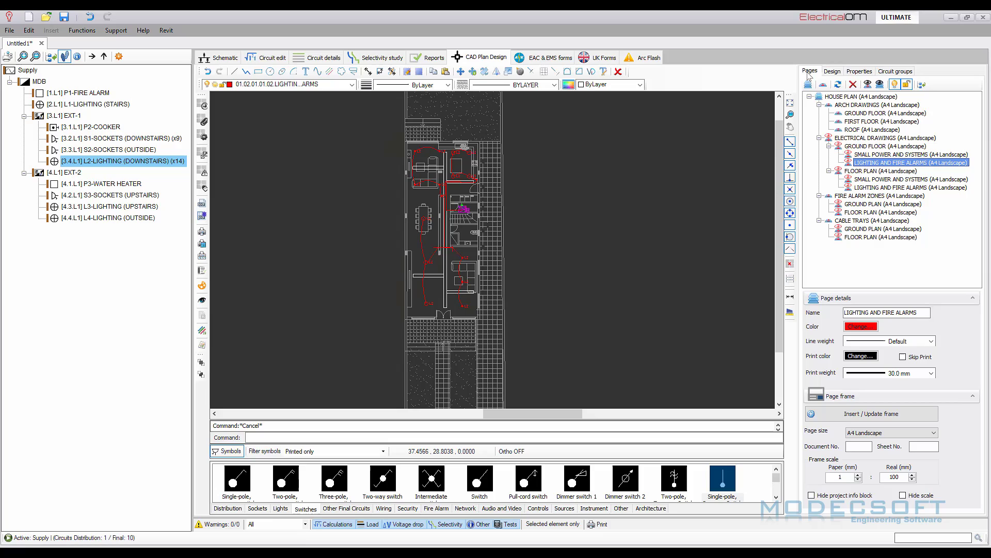
{"action": "left_click", "coordinate": [861, 204]}
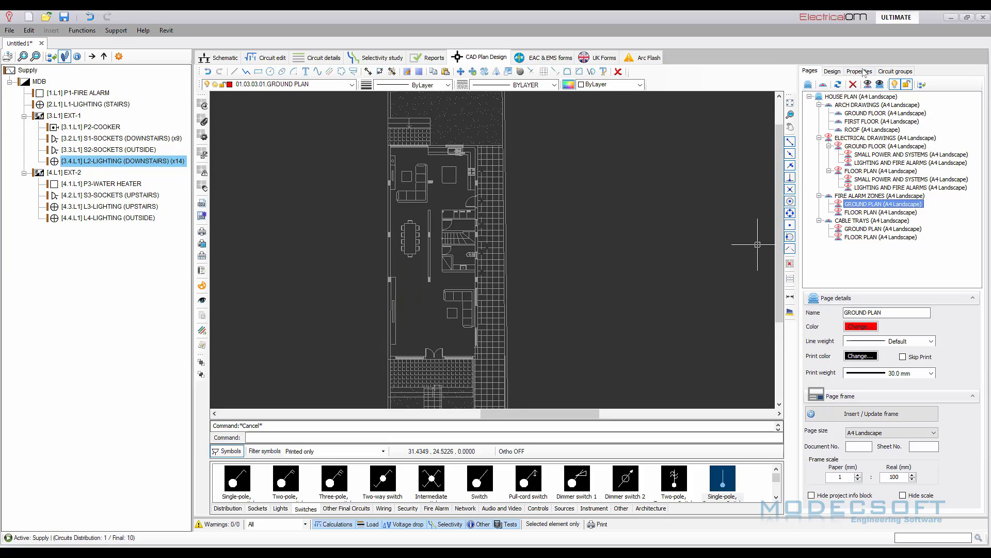
{"action": "left_click", "coordinate": [833, 72]}
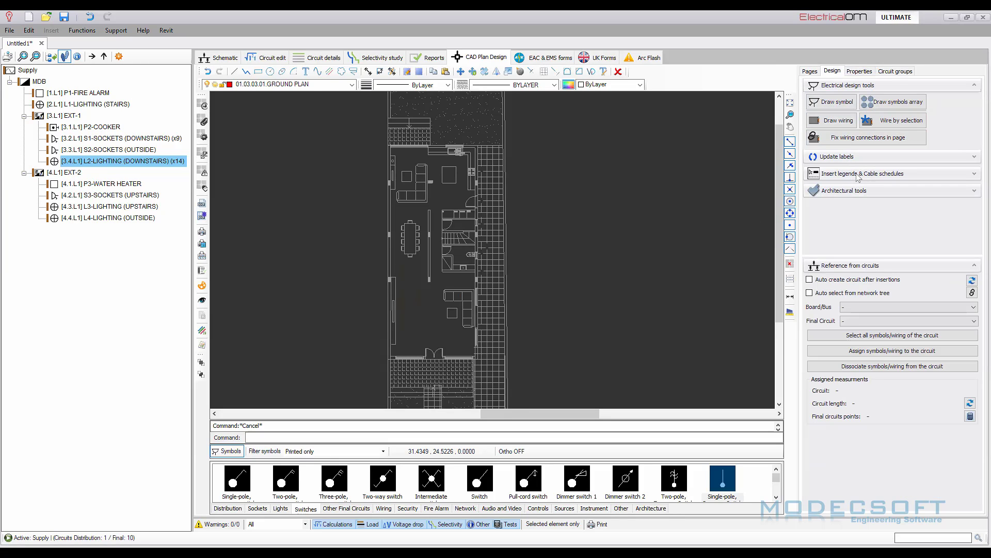
{"action": "left_click", "coordinate": [861, 192]}
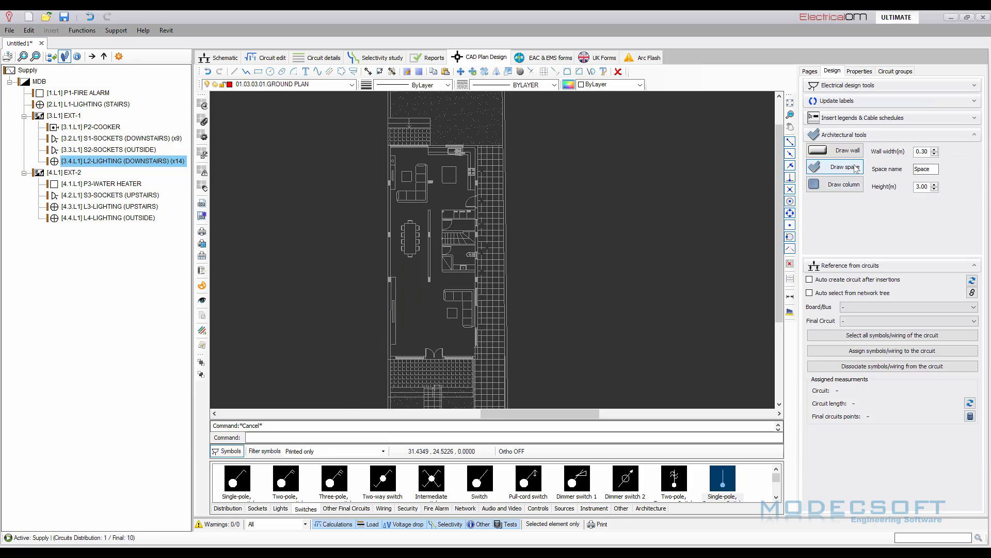
{"action": "left_click_drag", "start_coordinate": [901, 165], "coordinate": [897, 170]}
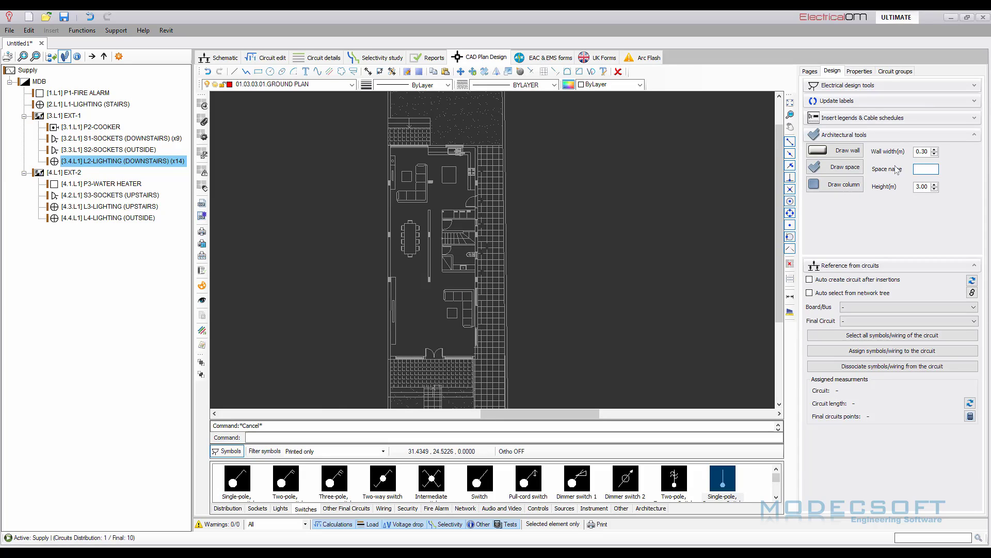
{"action": "type", "text": "ZONE 1"}
Start the ZONE 1 space outline at the kitchen side of the stairs, following the kitchen's outer wall and the rear wall to the far living-room corner.
{"action": "left_click", "coordinate": [835, 167]}
{"action": "scroll", "coordinate": [475, 212], "scroll_direction": "up", "scroll_amount": 5}
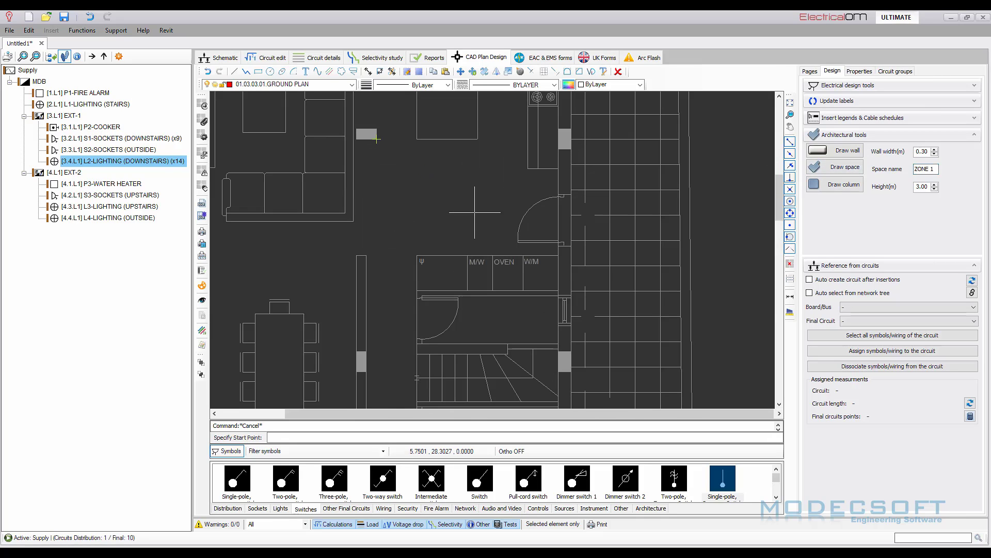
{"action": "left_click", "coordinate": [417, 343]}
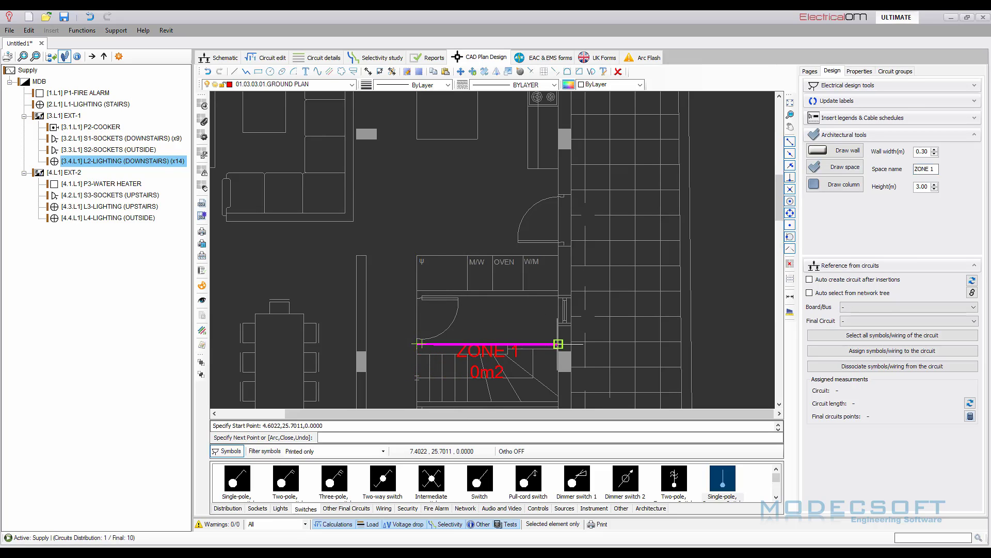
{"action": "left_click", "coordinate": [558, 343]}
{"action": "scroll", "coordinate": [514, 395], "scroll_direction": "down", "scroll_amount": 3}
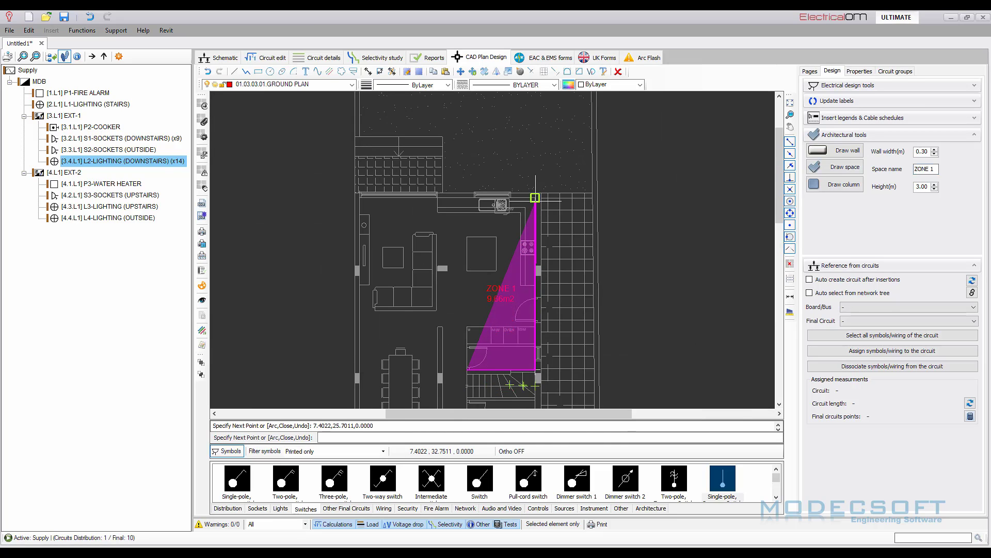
{"action": "left_click", "coordinate": [538, 195]}
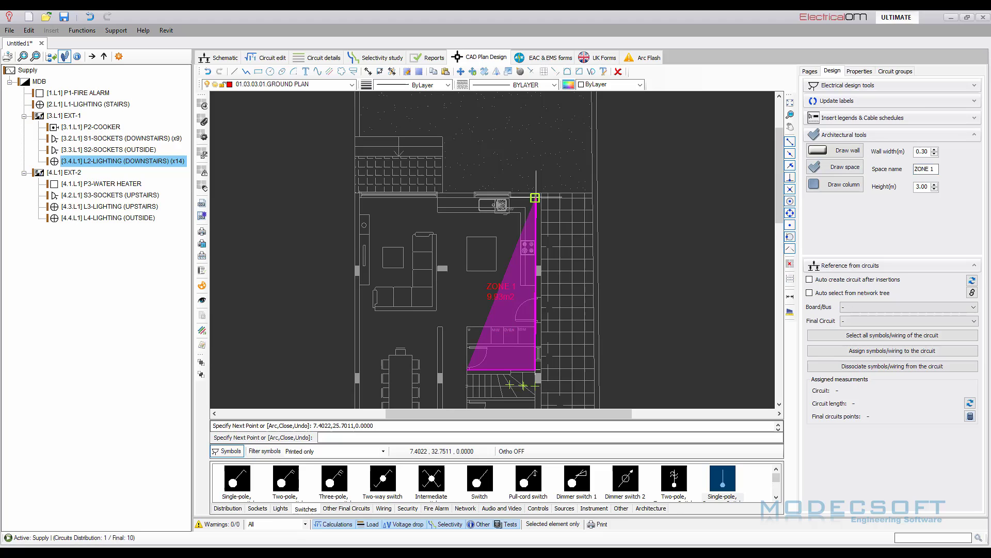
{"action": "left_click", "coordinate": [360, 196]}
Finish the ZONE 1 outline around the remaining outer walls and back along the stairs' toilet-side edge, leaving the staircase outside.
{"action": "scroll", "coordinate": [368, 167], "scroll_direction": "down", "scroll_amount": 3}
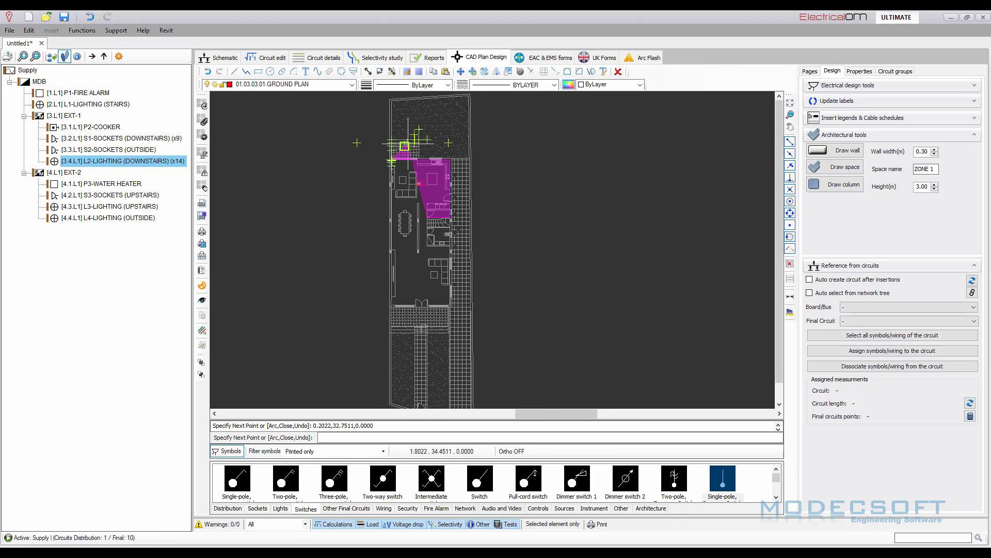
{"action": "scroll", "coordinate": [395, 291], "scroll_direction": "up", "scroll_amount": 3}
{"action": "scroll", "coordinate": [397, 291], "scroll_direction": "up", "scroll_amount": 3}
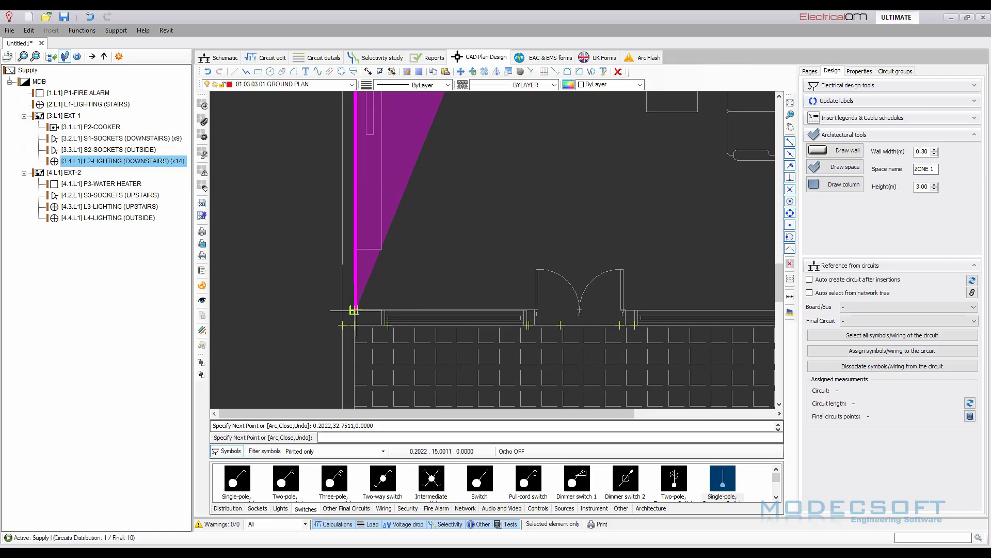
{"action": "left_click", "coordinate": [358, 310]}
{"action": "scroll", "coordinate": [358, 310], "scroll_direction": "down", "scroll_amount": 2}
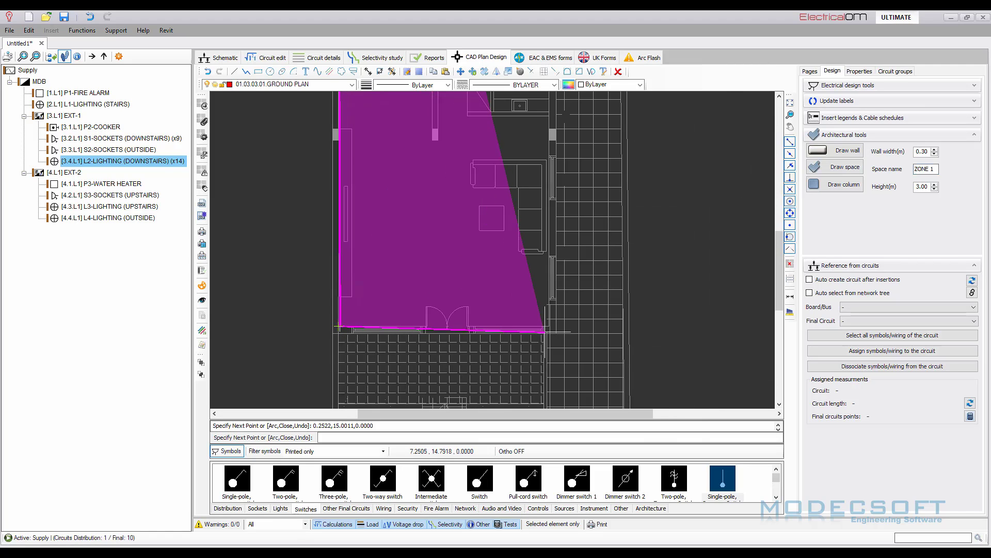
{"action": "left_click", "coordinate": [546, 325]}
{"action": "scroll", "coordinate": [546, 325], "scroll_direction": "down", "scroll_amount": 2}
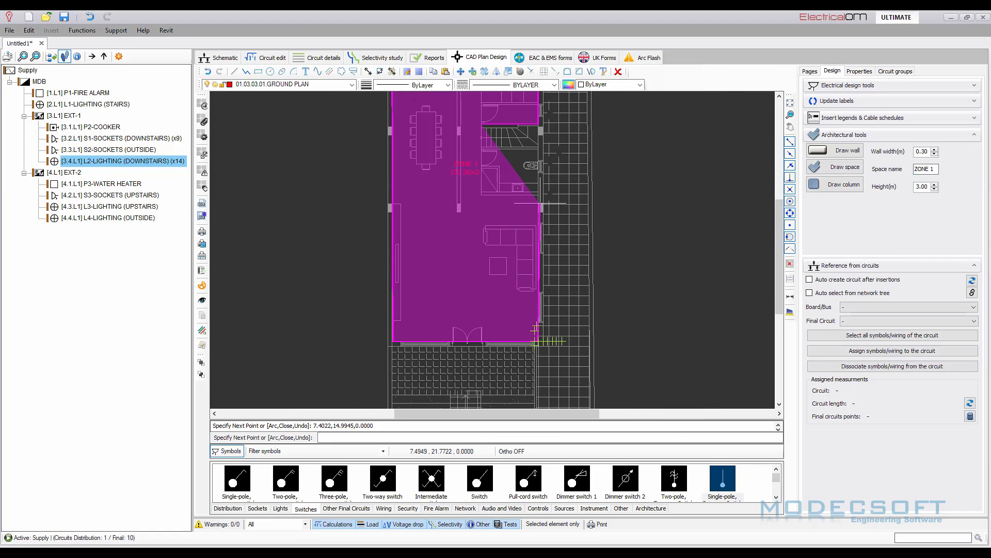
{"action": "scroll", "coordinate": [532, 282], "scroll_direction": "up", "scroll_amount": 2}
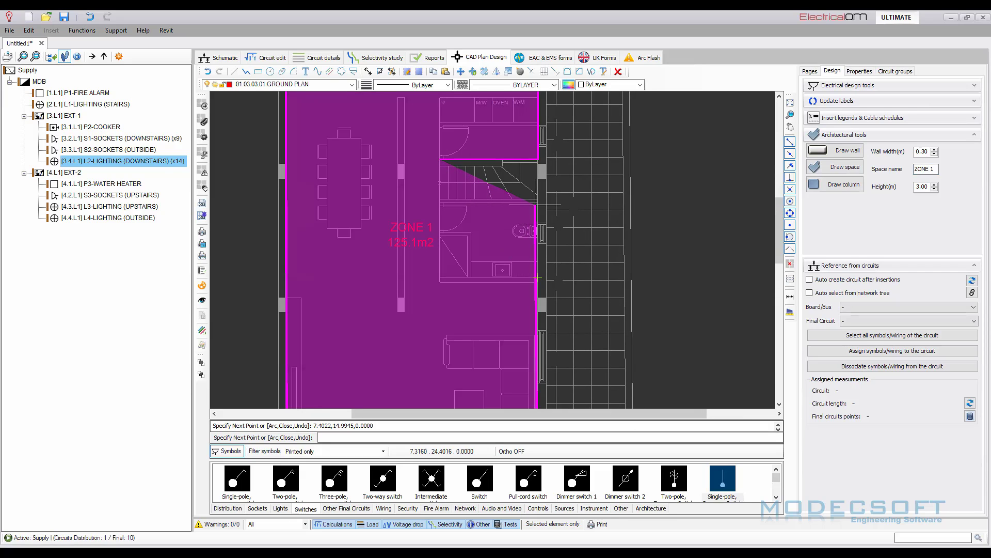
{"action": "left_click", "coordinate": [538, 204]}
{"action": "left_click", "coordinate": [439, 202]}
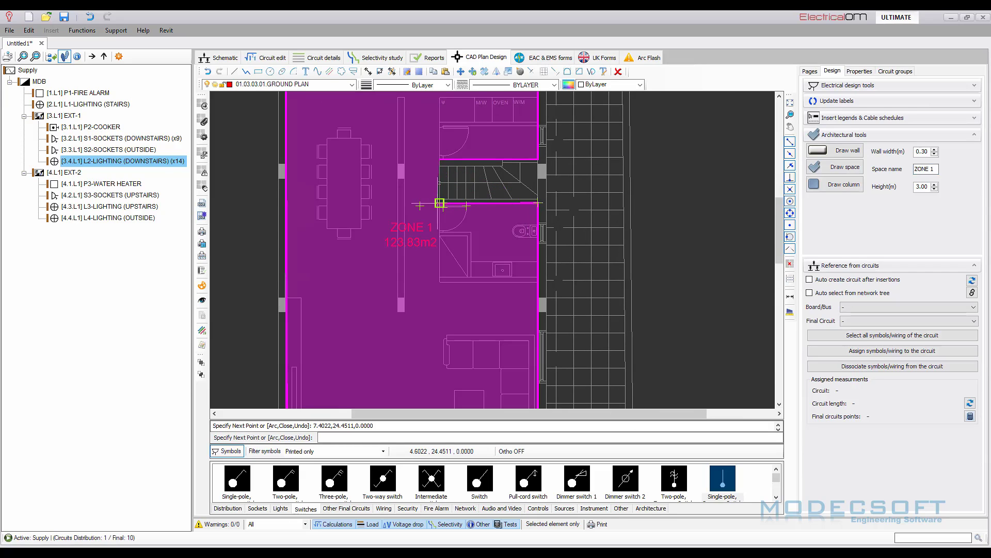
{"action": "right_click", "coordinate": [439, 203]}
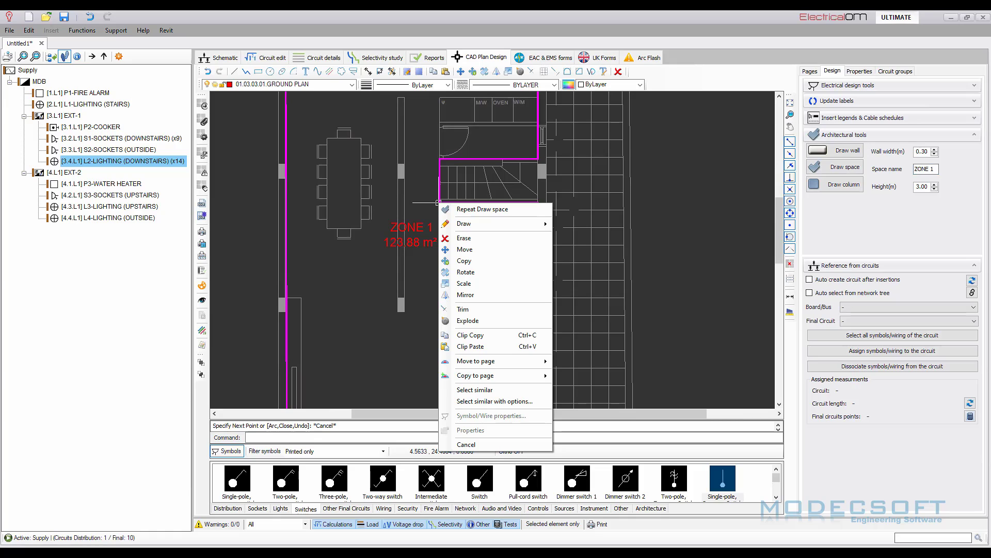
{"action": "key", "text": "Escape"}
Select the ZONE 1 space outline and expand its type properties.
{"action": "scroll", "coordinate": [429, 193], "scroll_direction": "down", "scroll_amount": 4}
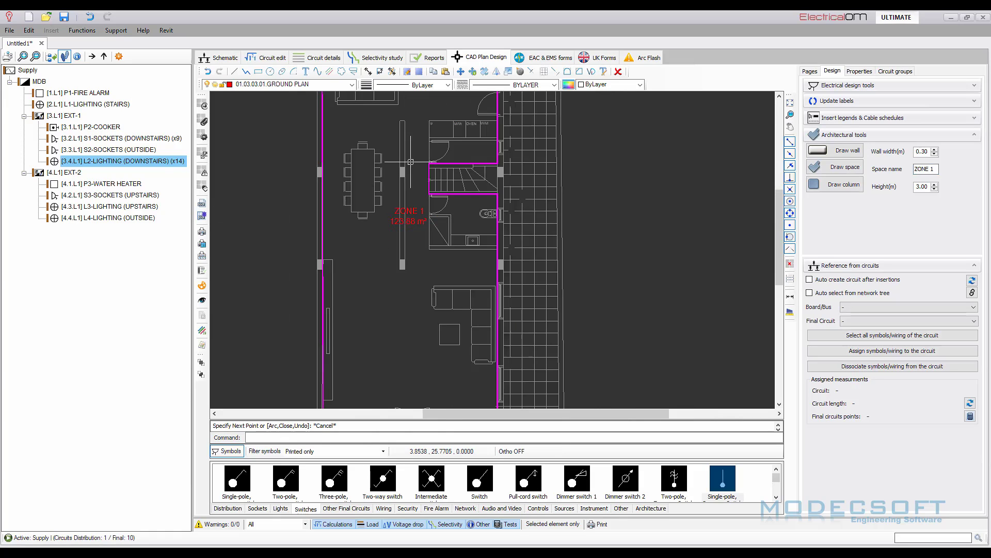
{"action": "scroll", "coordinate": [439, 310], "scroll_direction": "down", "scroll_amount": 2}
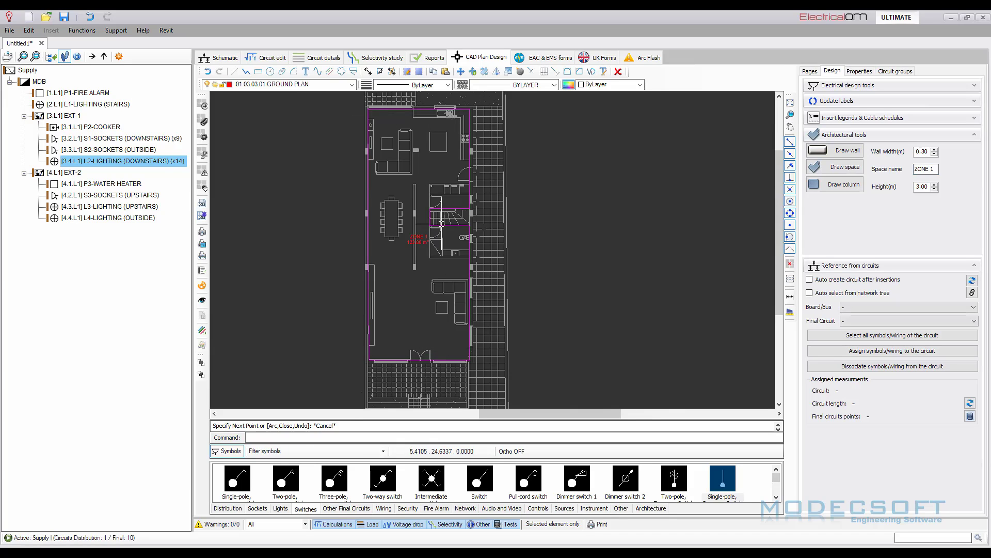
{"action": "scroll", "coordinate": [413, 233], "scroll_direction": "up", "scroll_amount": 2}
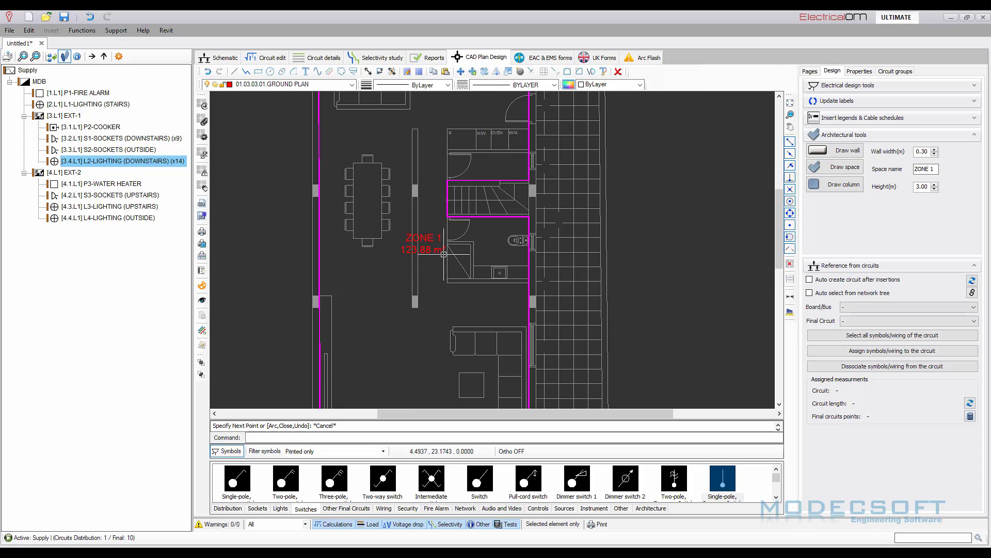
{"action": "scroll", "coordinate": [398, 254], "scroll_direction": "down", "scroll_amount": 1}
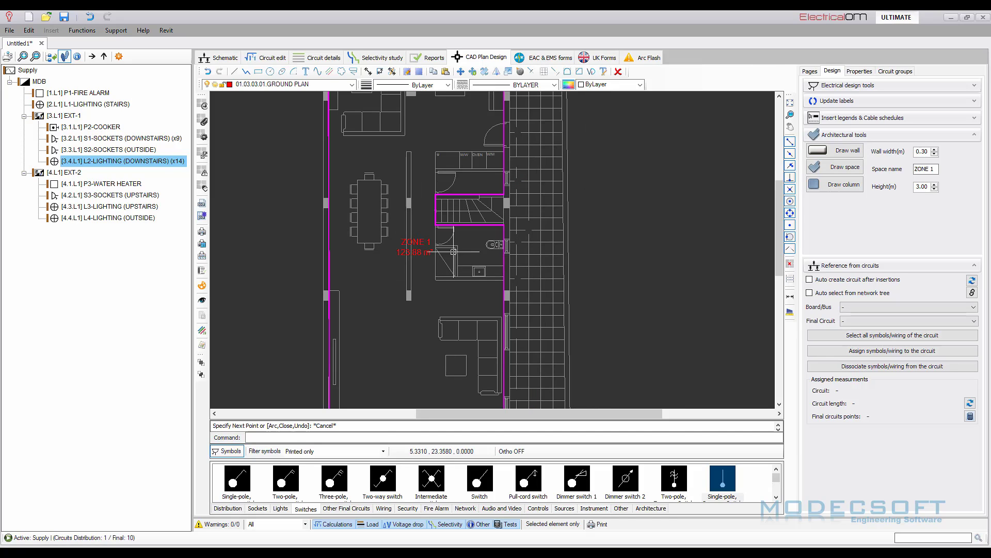
{"action": "scroll", "coordinate": [443, 228], "scroll_direction": "down", "scroll_amount": 1}
{"action": "left_click", "coordinate": [443, 226]}
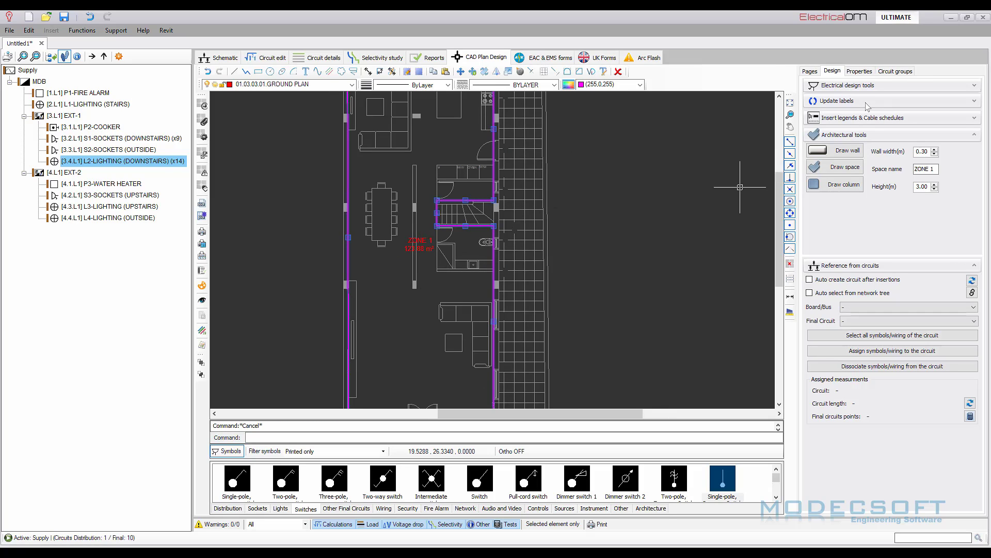
{"action": "left_click", "coordinate": [866, 74]}
{"action": "left_click", "coordinate": [809, 126]}
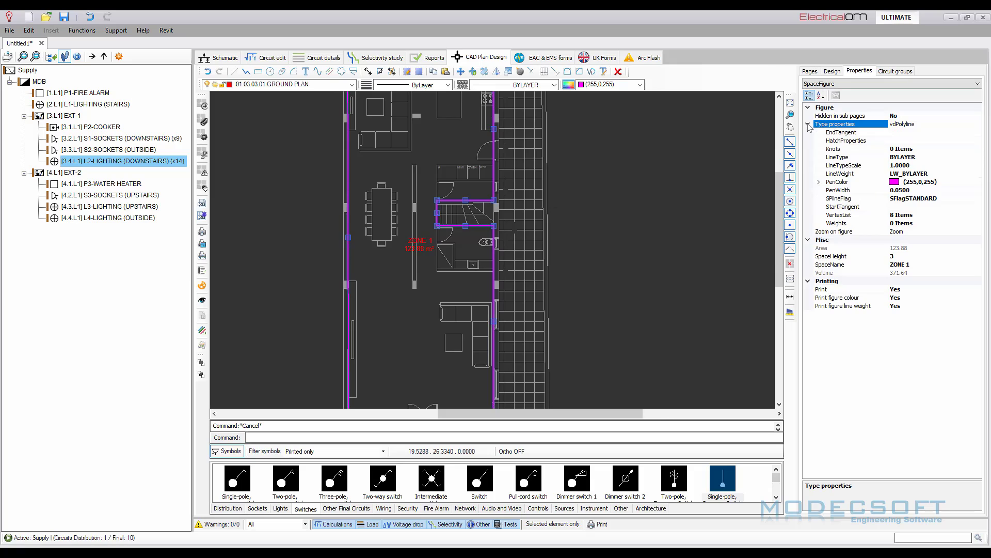
Fill the ZONE 1 space with a Solid hatch in magenta and make the fill partly transparent.
{"action": "left_click", "coordinate": [965, 139]}
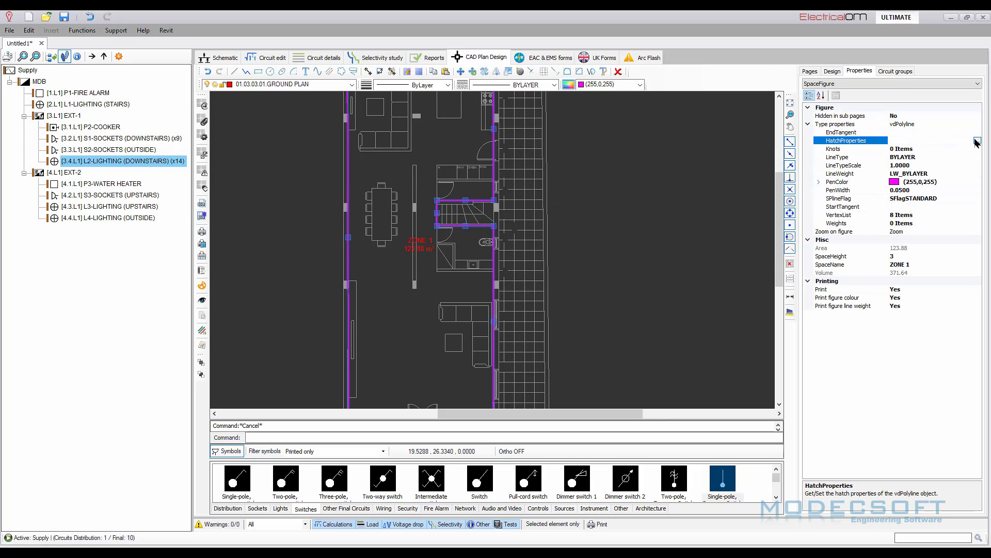
{"action": "left_click", "coordinate": [976, 141]}
{"action": "left_click", "coordinate": [146, 93]}
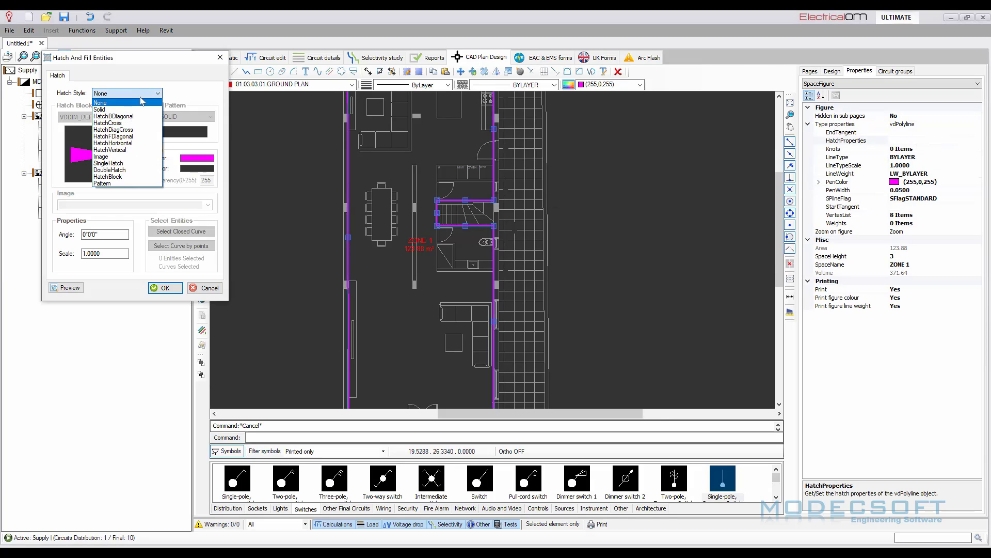
{"action": "left_click", "coordinate": [106, 105]}
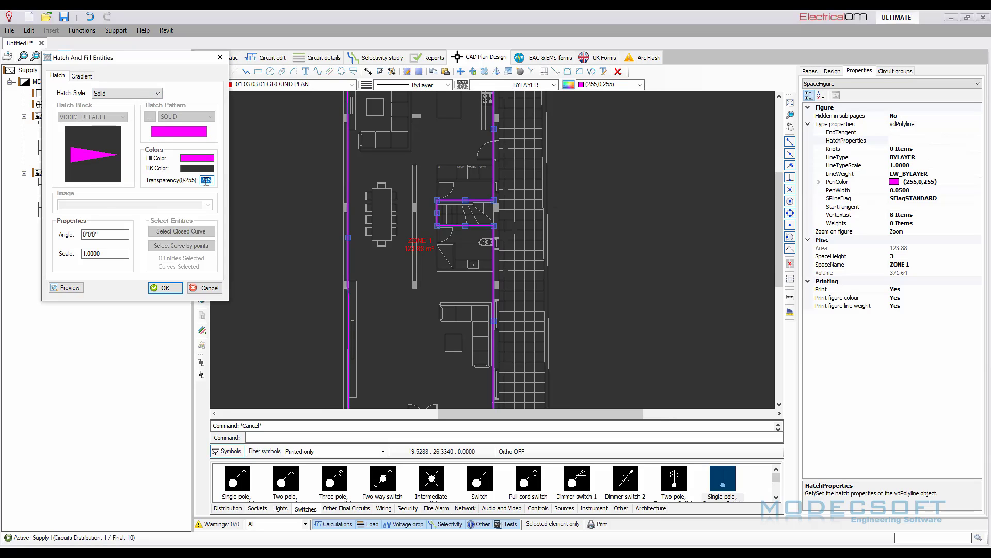
{"action": "left_click", "coordinate": [172, 291]}
Draw a new architectural space named ZONE 2 through the four corners of the staircase area left out of ZONE 1.
{"action": "scroll", "coordinate": [486, 183], "scroll_direction": "up", "scroll_amount": 4}
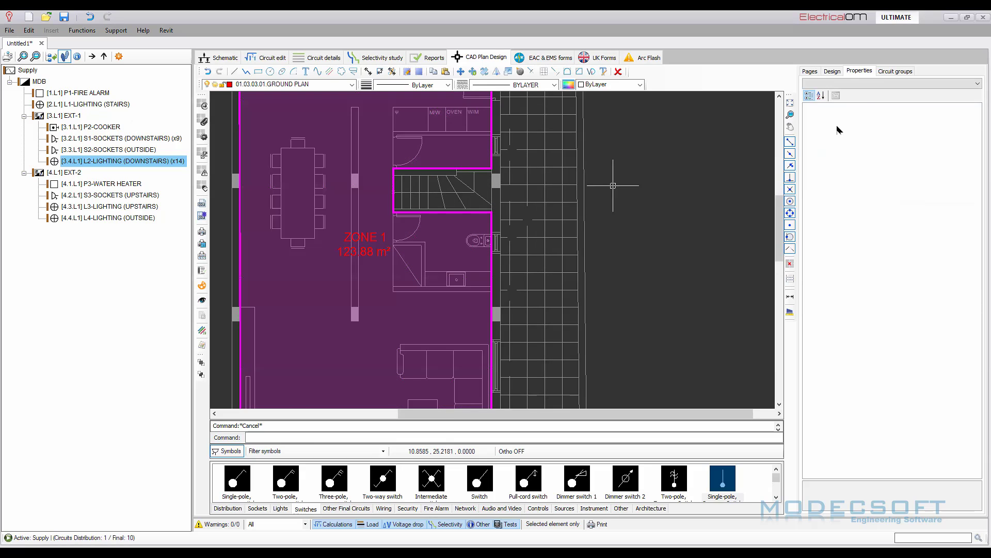
{"action": "left_click", "coordinate": [833, 71]}
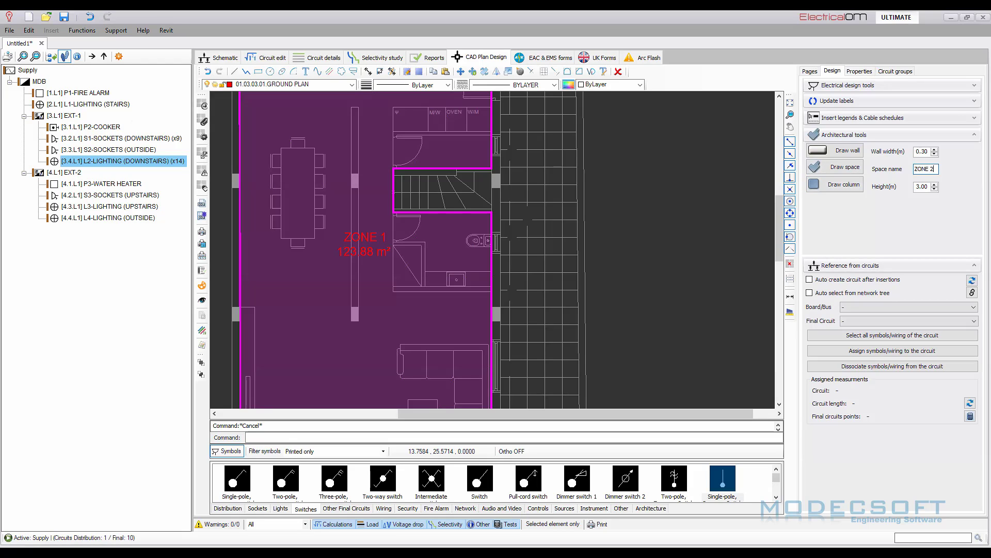
{"action": "left_click", "coordinate": [845, 168]}
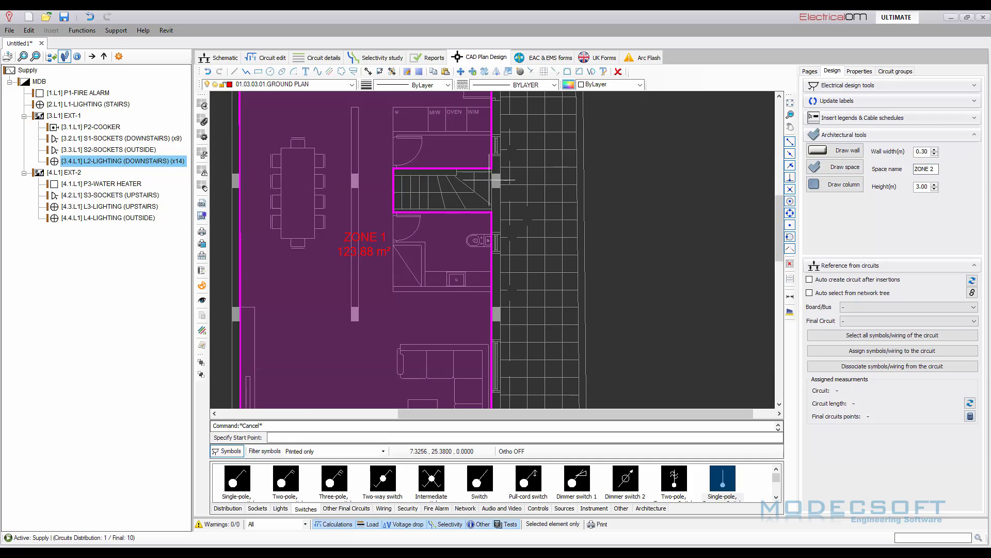
{"action": "scroll", "coordinate": [431, 167], "scroll_direction": "up", "scroll_amount": 2}
{"action": "left_click", "coordinate": [357, 168]}
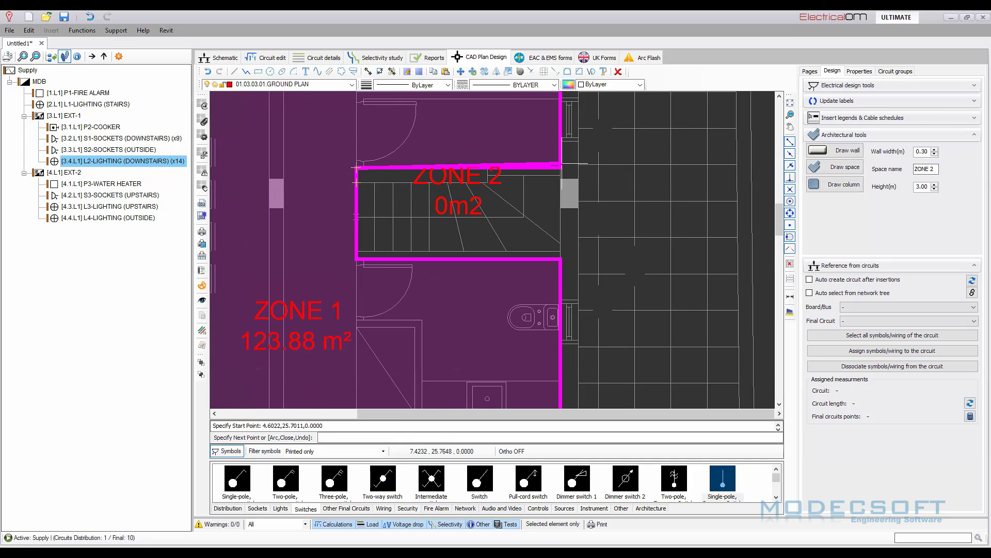
{"action": "left_click", "coordinate": [561, 168]}
{"action": "left_click", "coordinate": [560, 258]}
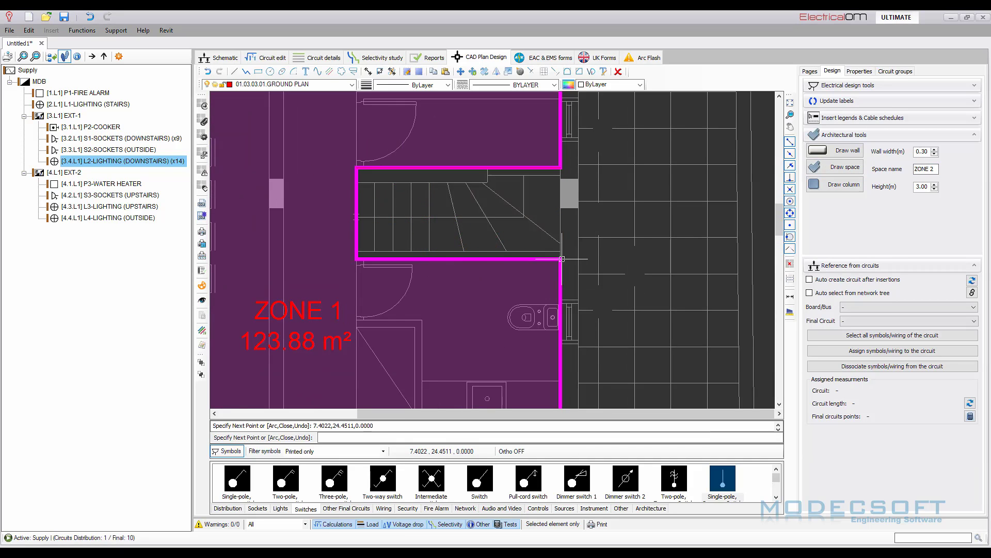
{"action": "left_click", "coordinate": [356, 259]}
{"action": "key", "text": "Escape"}
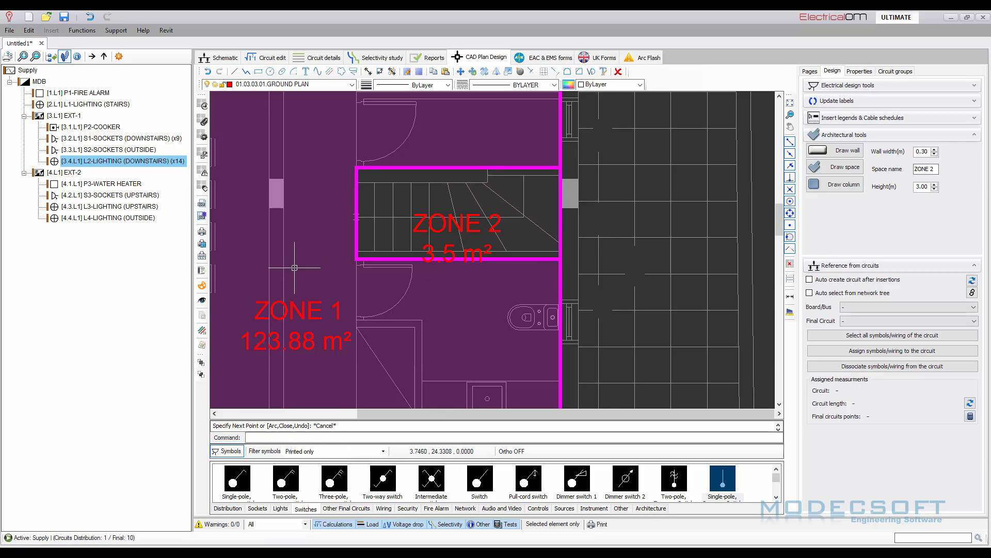
Select the ZONE 2 space outline and change its colour to green, index colour 2 (0,255,0).
{"action": "left_click", "coordinate": [568, 220]}
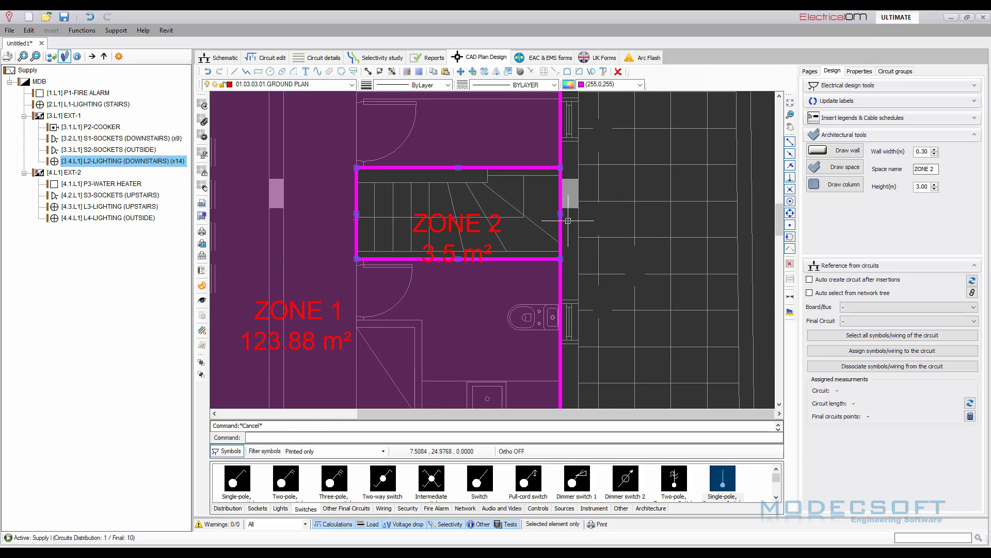
{"action": "left_click", "coordinate": [618, 87]}
{"action": "left_click", "coordinate": [581, 97]}
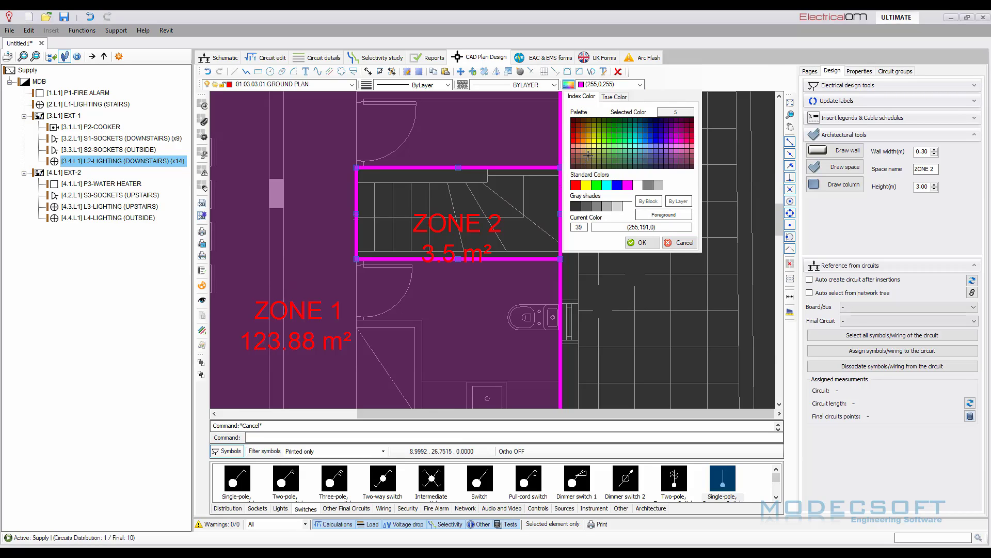
{"action": "left_click", "coordinate": [634, 243]}
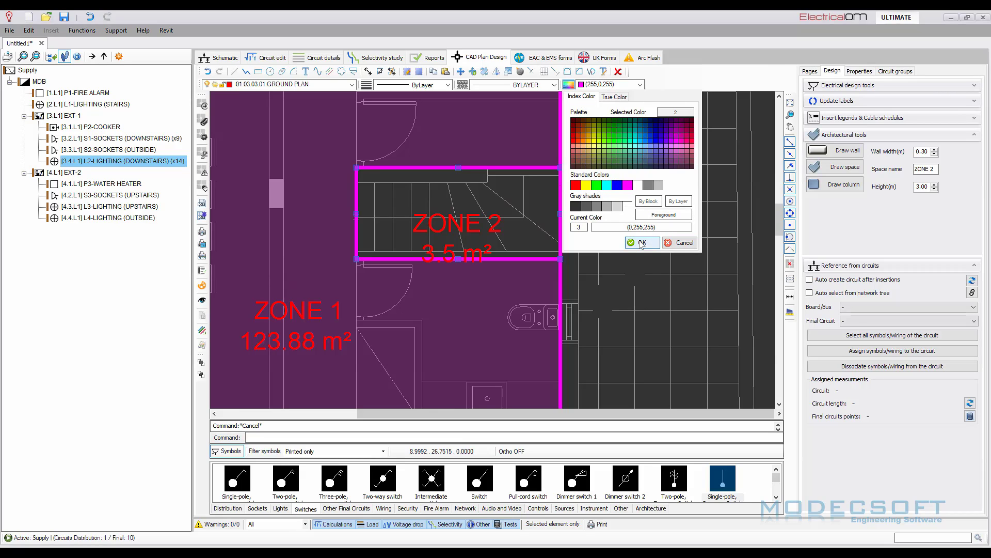
Fill the ZONE 2 space with a Solid hatch in green and set its transparency to 50.
{"action": "left_click", "coordinate": [857, 72]}
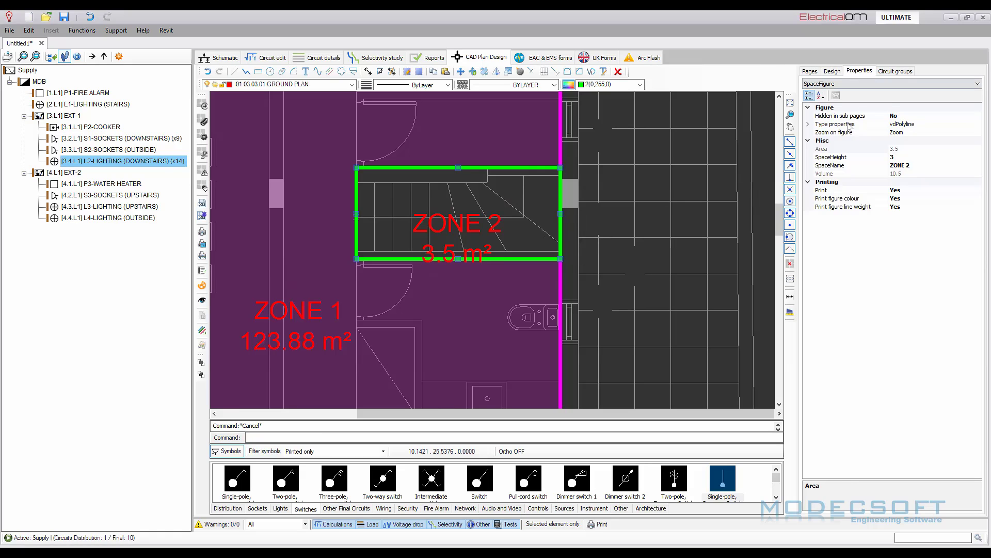
{"action": "left_click", "coordinate": [809, 124]}
{"action": "left_click", "coordinate": [975, 140]}
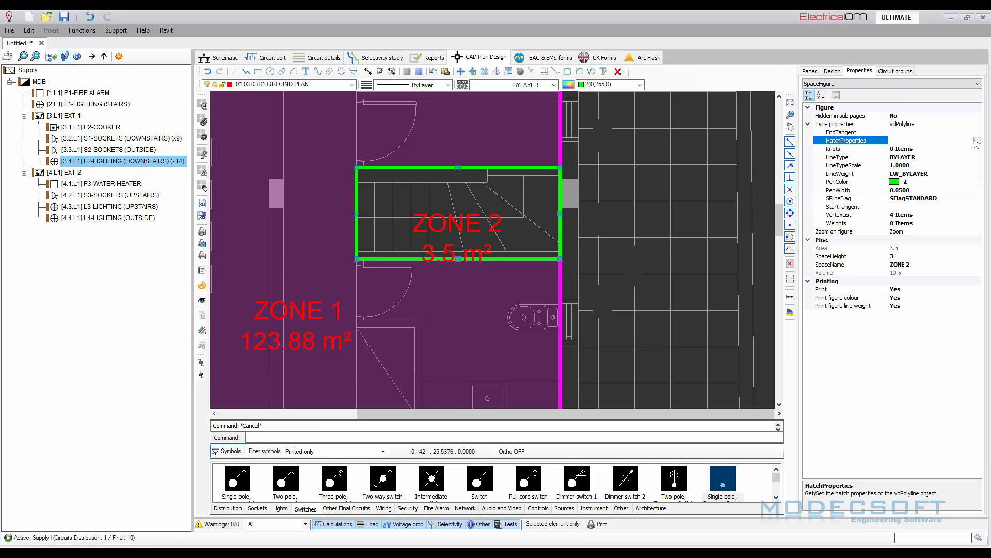
{"action": "left_click", "coordinate": [157, 107]}
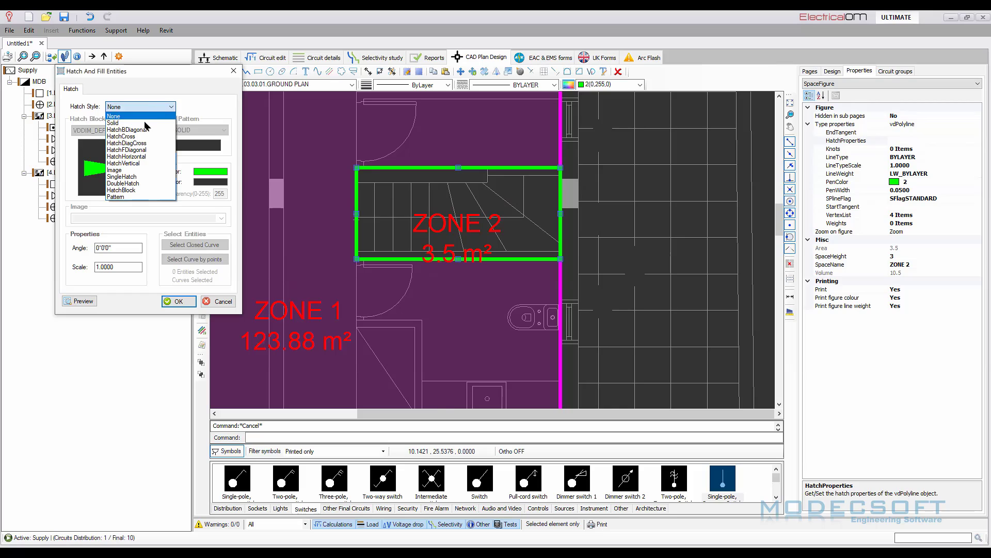
{"action": "left_click", "coordinate": [145, 122]}
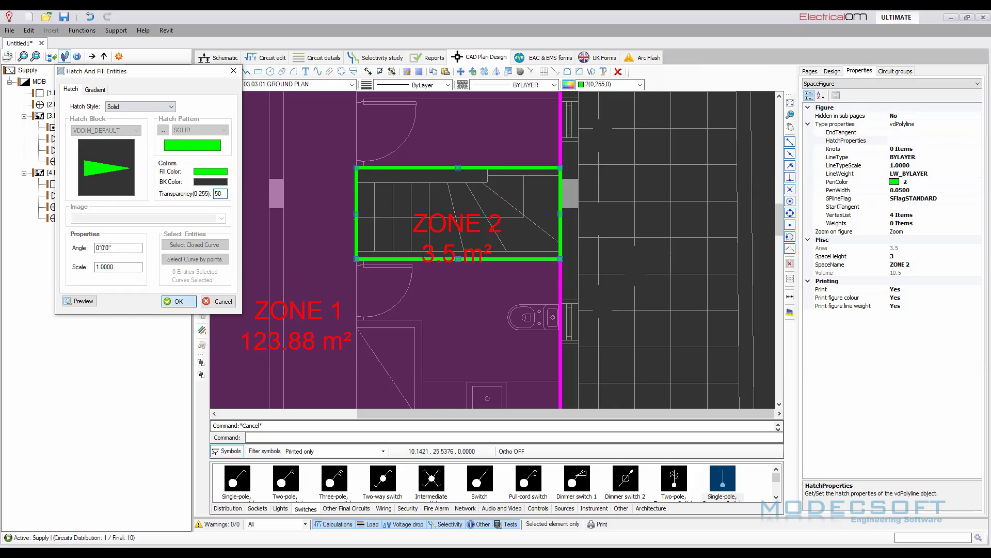
{"action": "key", "text": "Return"}
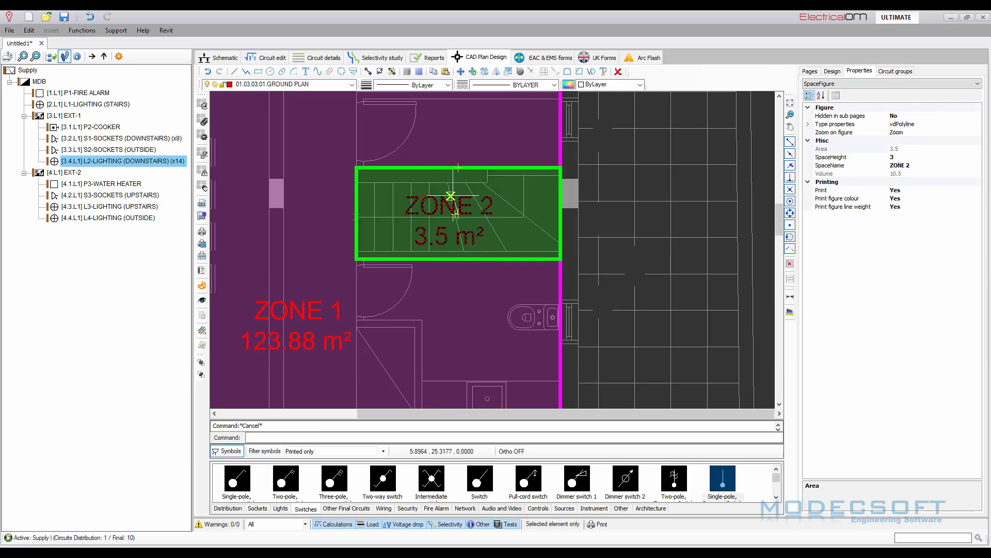
{"action": "left_click_drag", "start_coordinate": [452, 196], "coordinate": [458, 214]}
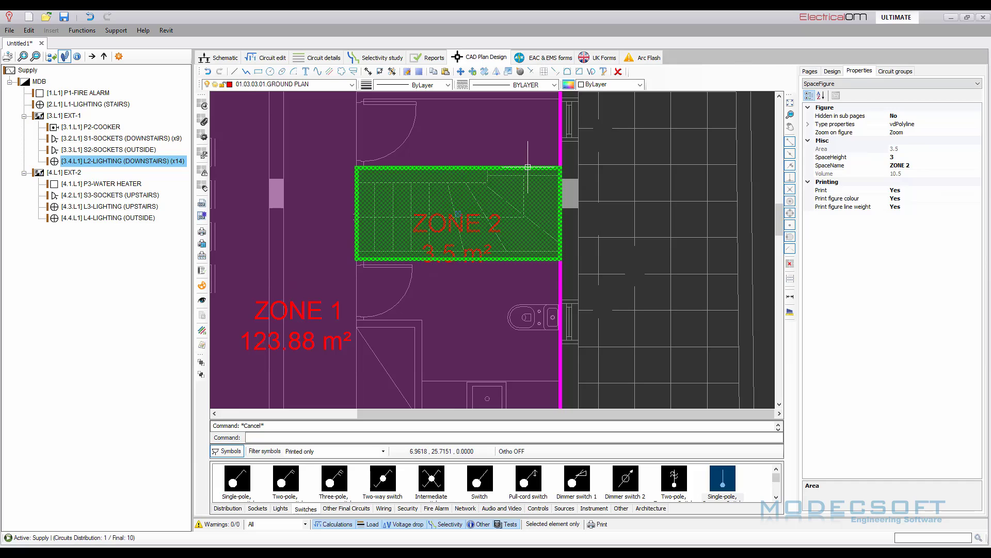
Insert the page spaces/zones legend in the empty area beyond the tiled side path, level with the kitchen.
{"action": "scroll", "coordinate": [458, 213], "scroll_direction": "down", "scroll_amount": 8}
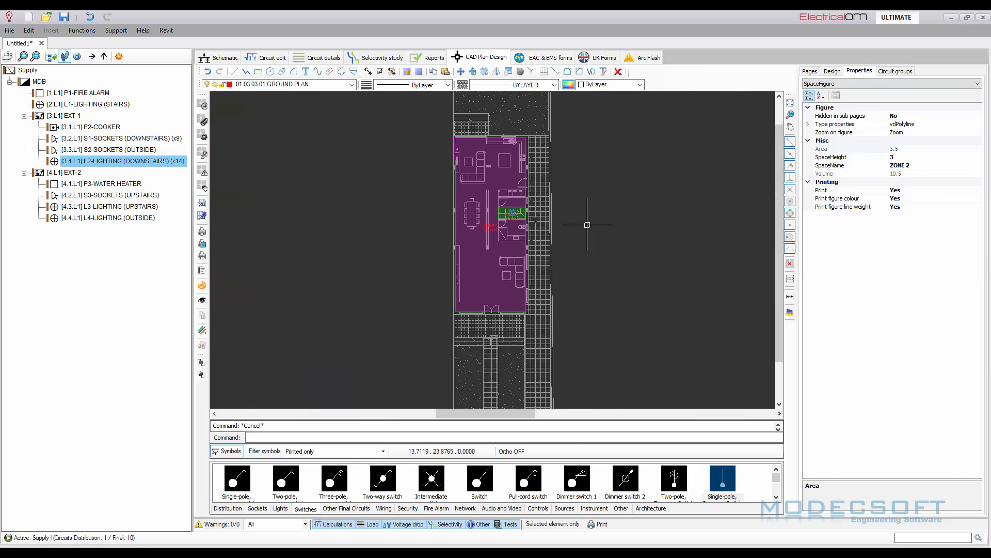
{"action": "scroll", "coordinate": [549, 226], "scroll_direction": "up", "scroll_amount": 3}
{"action": "scroll", "coordinate": [548, 226], "scroll_direction": "down", "scroll_amount": 4}
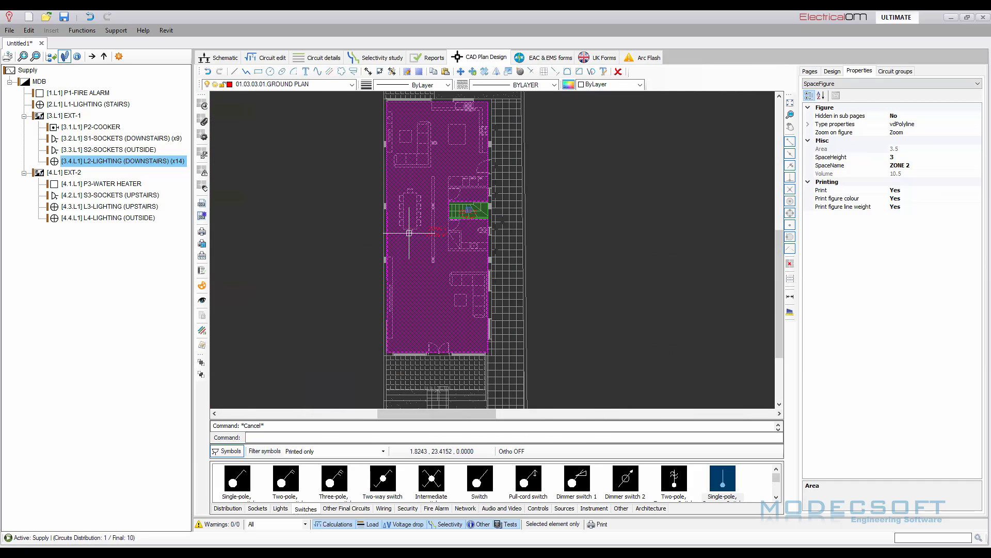
{"action": "left_click", "coordinate": [832, 71]}
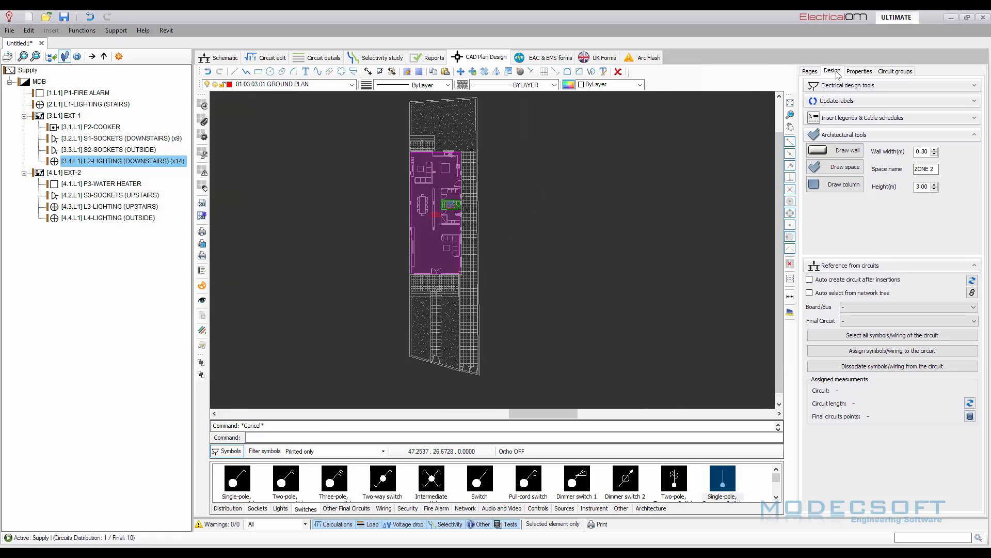
{"action": "left_click", "coordinate": [883, 118]}
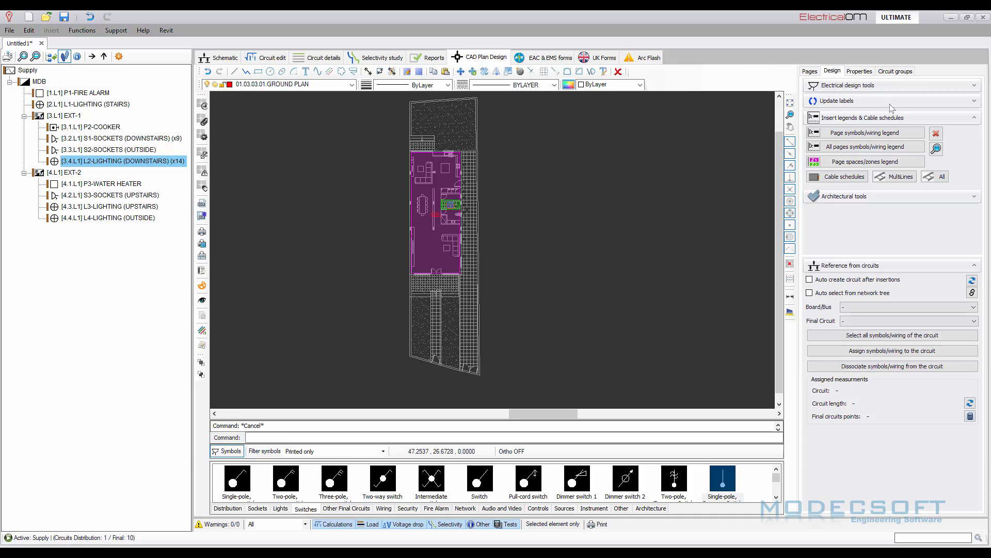
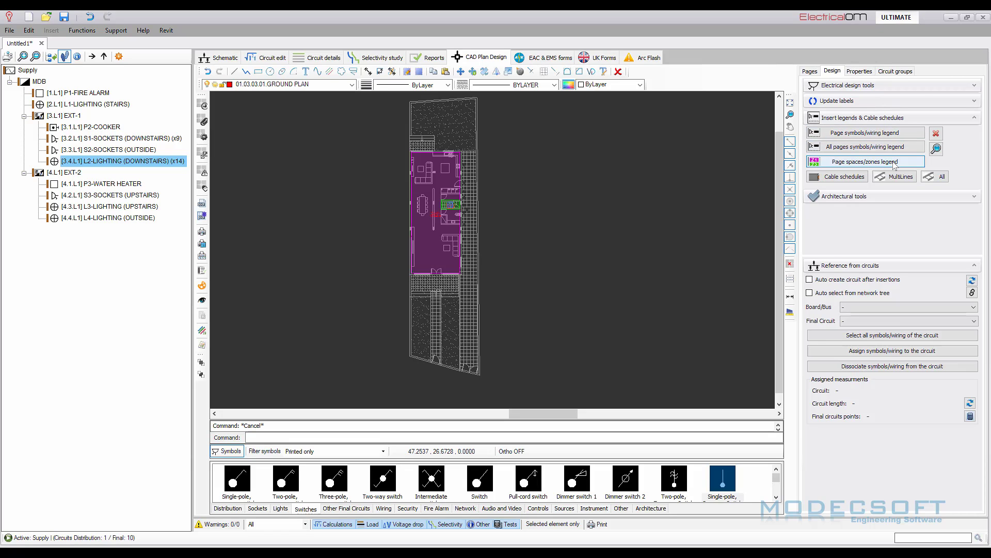
{"action": "left_click", "coordinate": [896, 163]}
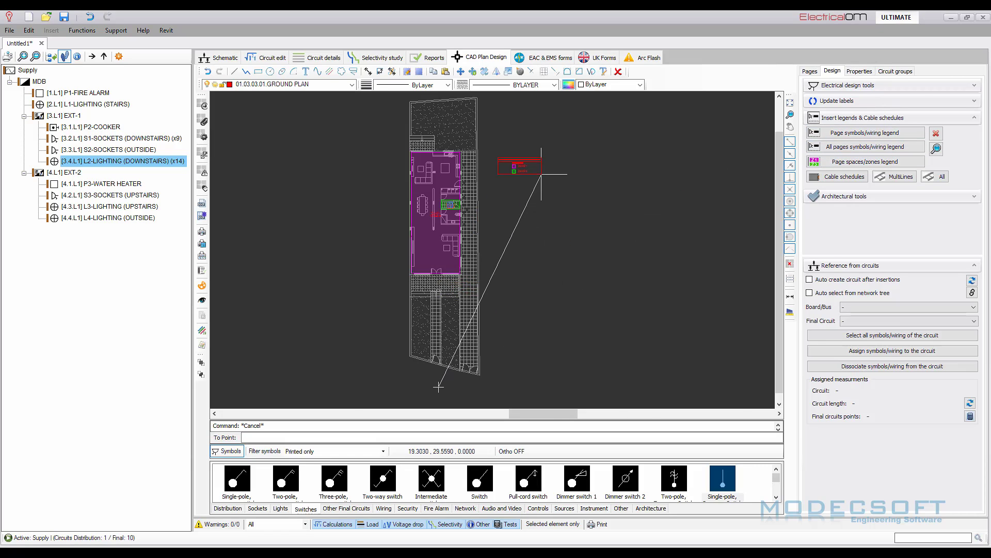
{"action": "scroll", "coordinate": [532, 186], "scroll_direction": "up", "scroll_amount": 3}
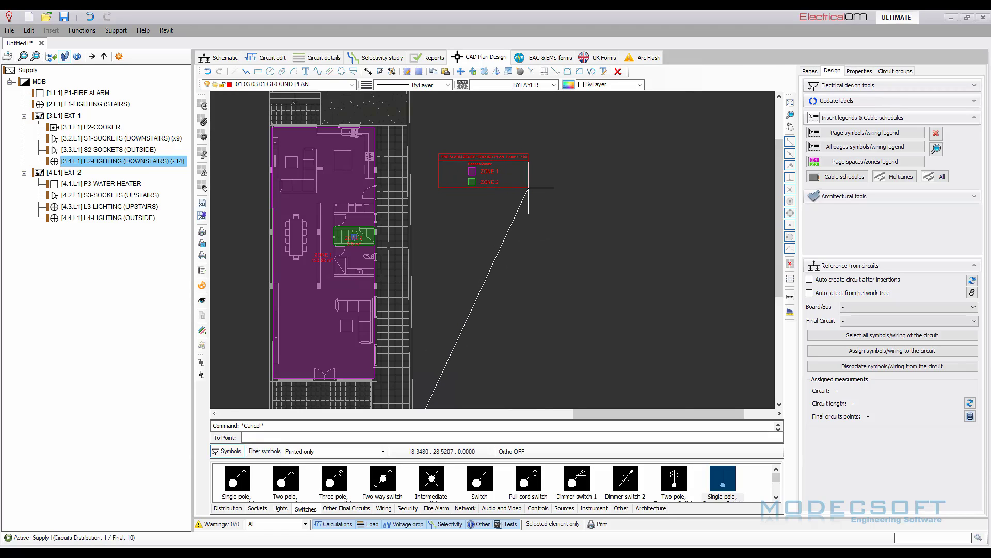
{"action": "scroll", "coordinate": [529, 186], "scroll_direction": "down", "scroll_amount": 2}
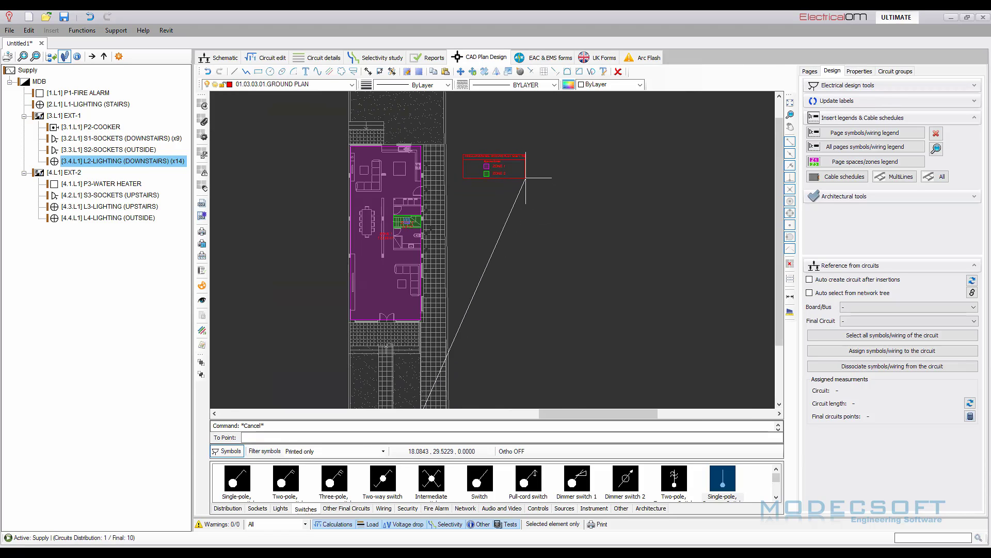
{"action": "left_click", "coordinate": [527, 176]}
{"action": "scroll", "coordinate": [511, 212], "scroll_direction": "down", "scroll_amount": 2}
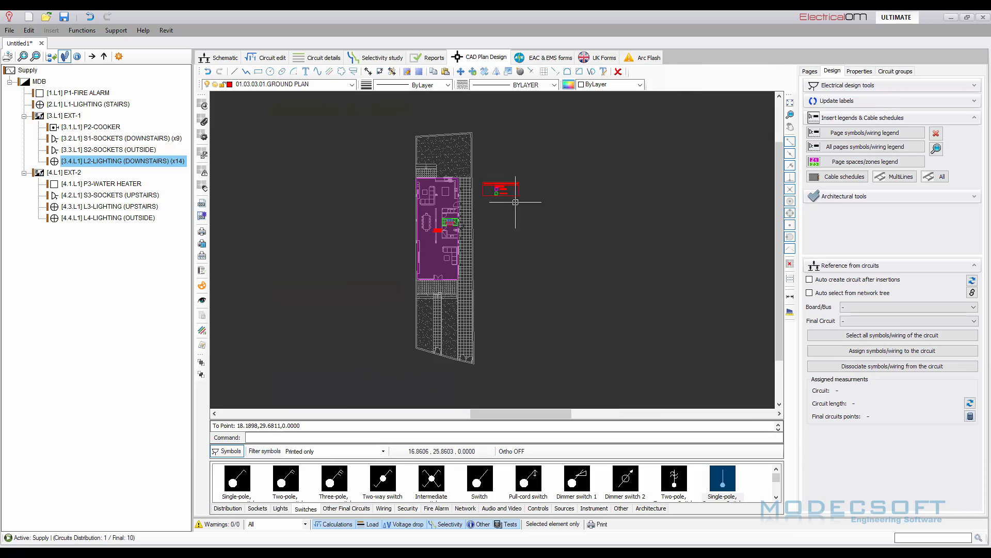
Insert the page symbols/wiring legend on the ground-floor SMALL POWER AND SYSTEMS page, in the empty area beside the tiled side path.
{"action": "left_click", "coordinate": [809, 71]}
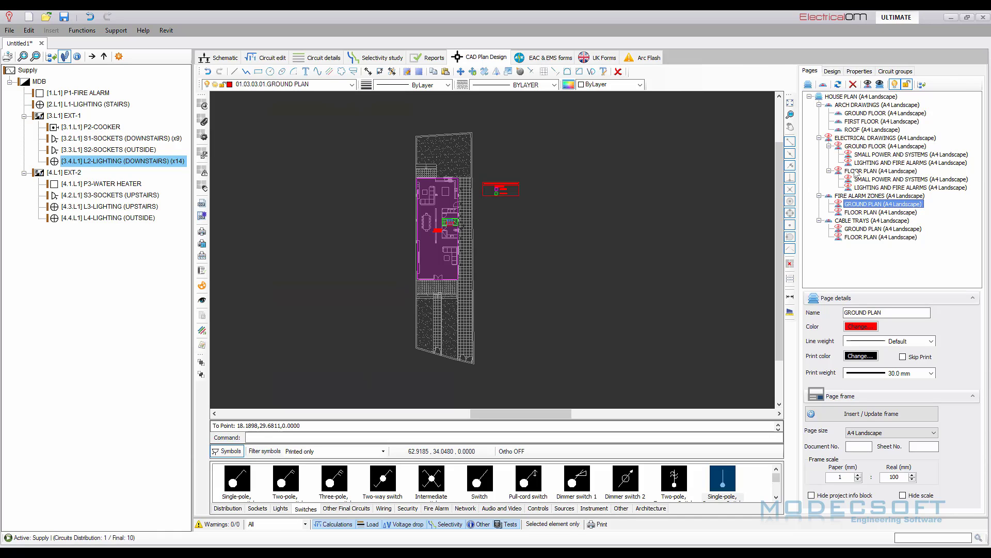
{"action": "left_click", "coordinate": [873, 154]}
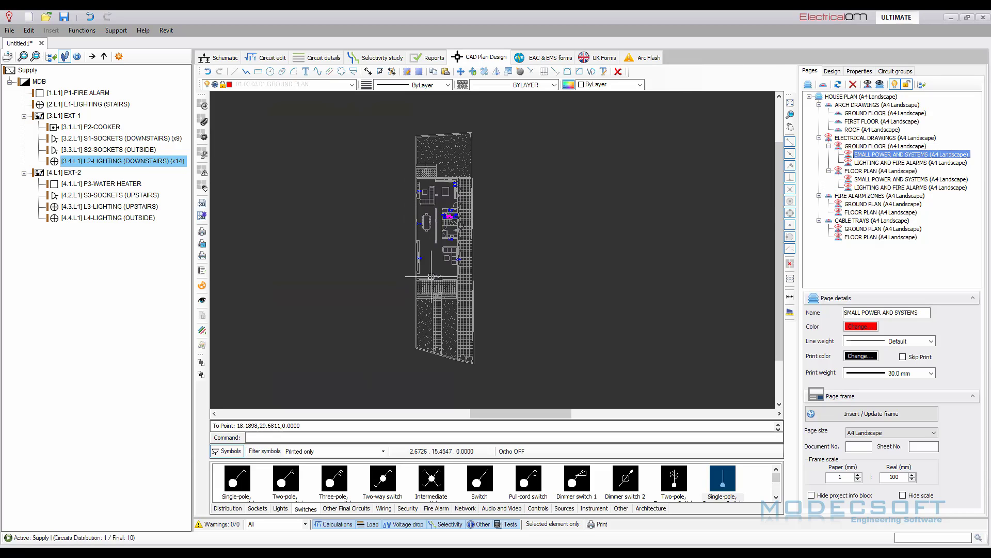
{"action": "scroll", "coordinate": [422, 229], "scroll_direction": "up", "scroll_amount": 1}
{"action": "scroll", "coordinate": [449, 217], "scroll_direction": "up", "scroll_amount": 3}
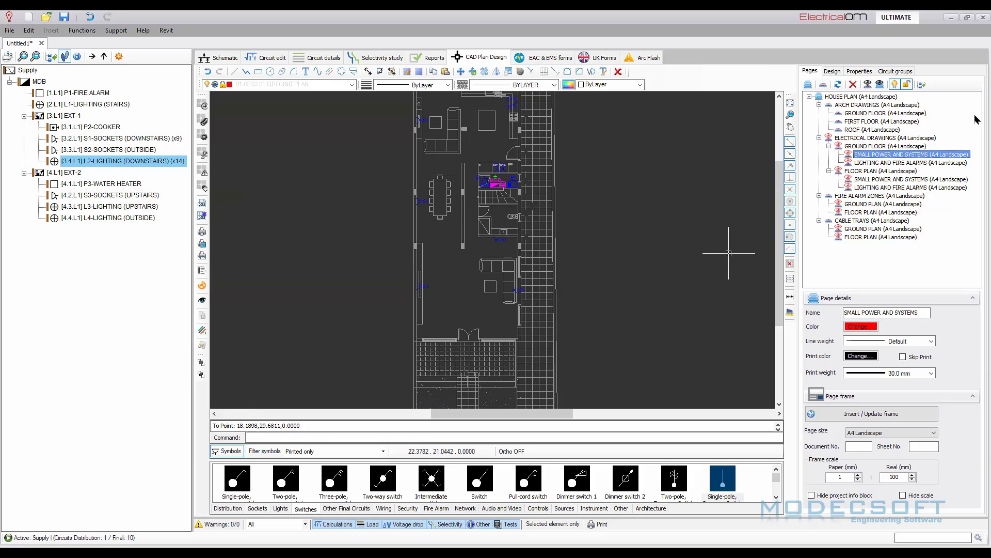
{"action": "left_click", "coordinate": [832, 72]}
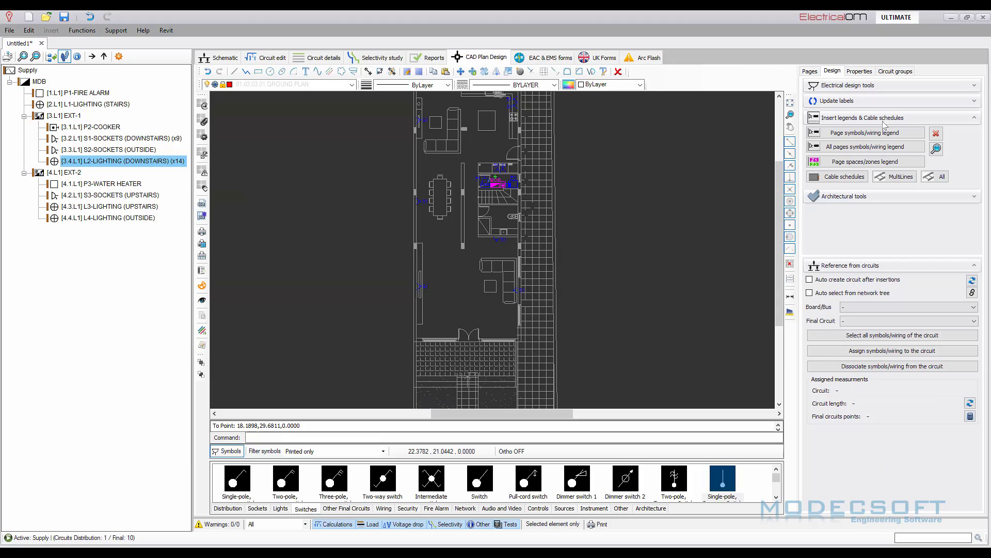
{"action": "left_click", "coordinate": [860, 136]}
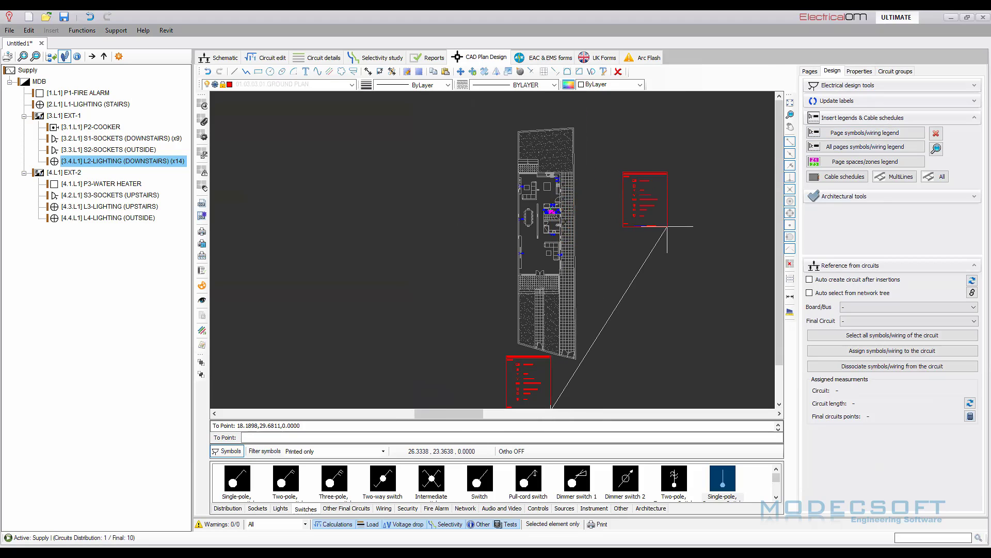
{"action": "key", "text": "Escape"}
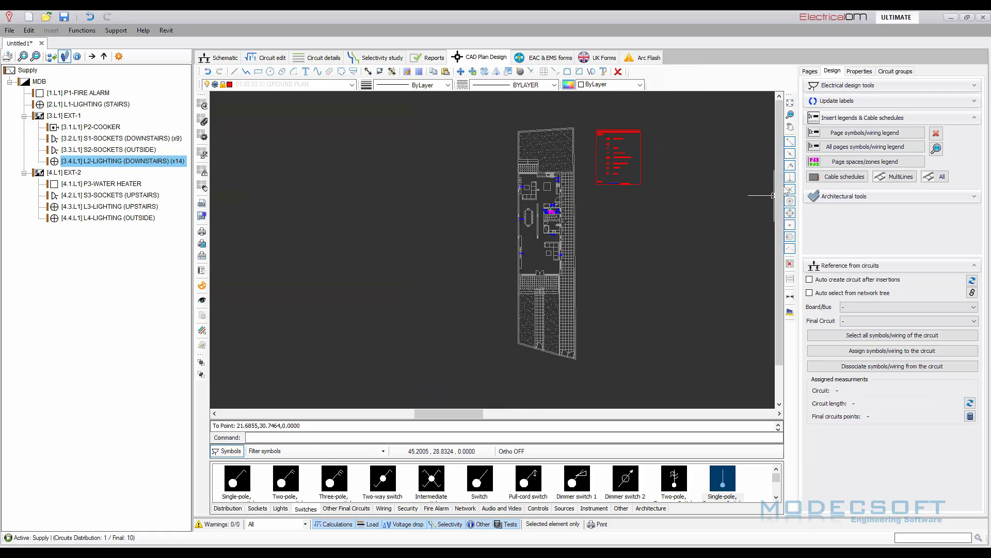
Insert the page symbols/wiring legend on the ground-floor LIGHTING AND FIRE ALARMS page, in the empty area beside the plan's upper end.
{"action": "left_click", "coordinate": [816, 72]}
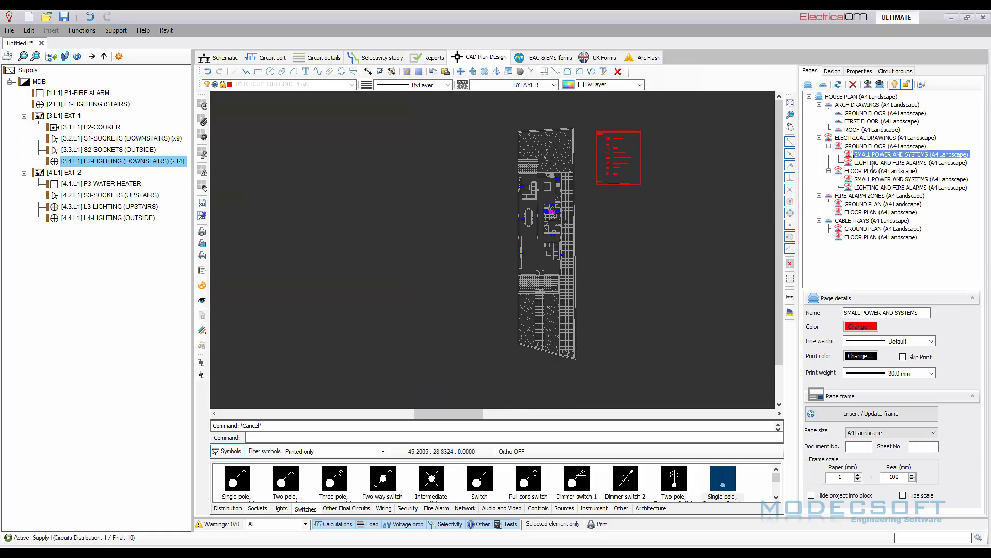
{"action": "left_click", "coordinate": [873, 164]}
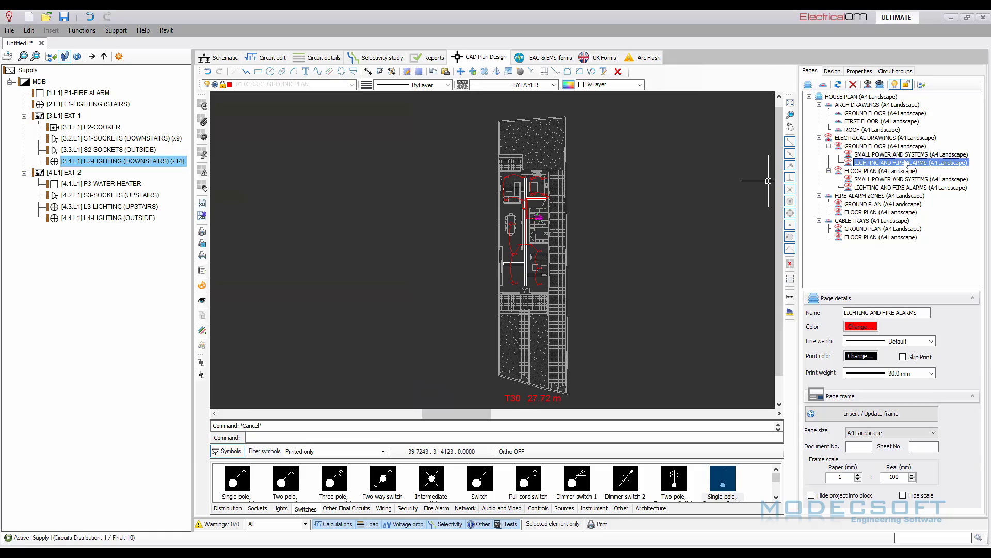
{"action": "left_click", "coordinate": [832, 72]}
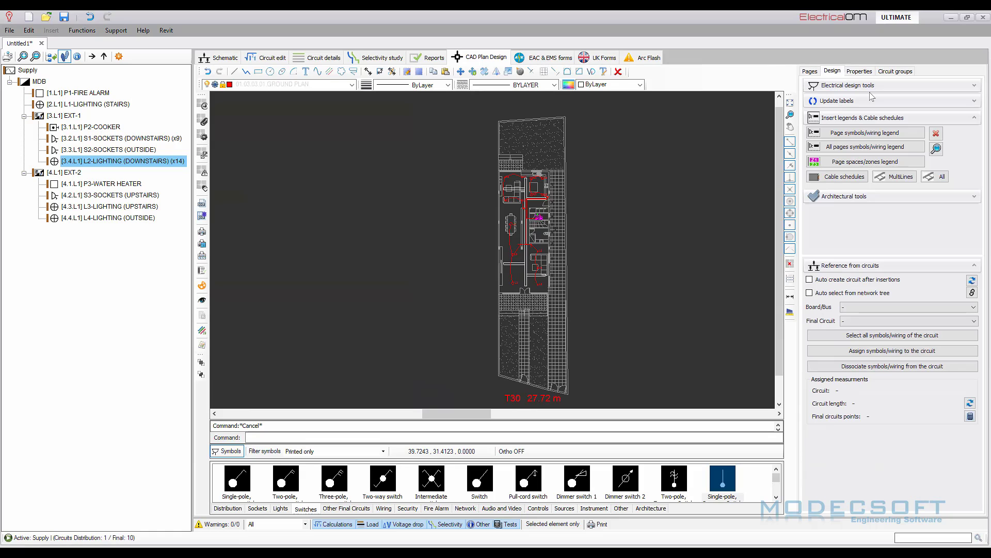
{"action": "left_click", "coordinate": [881, 133]}
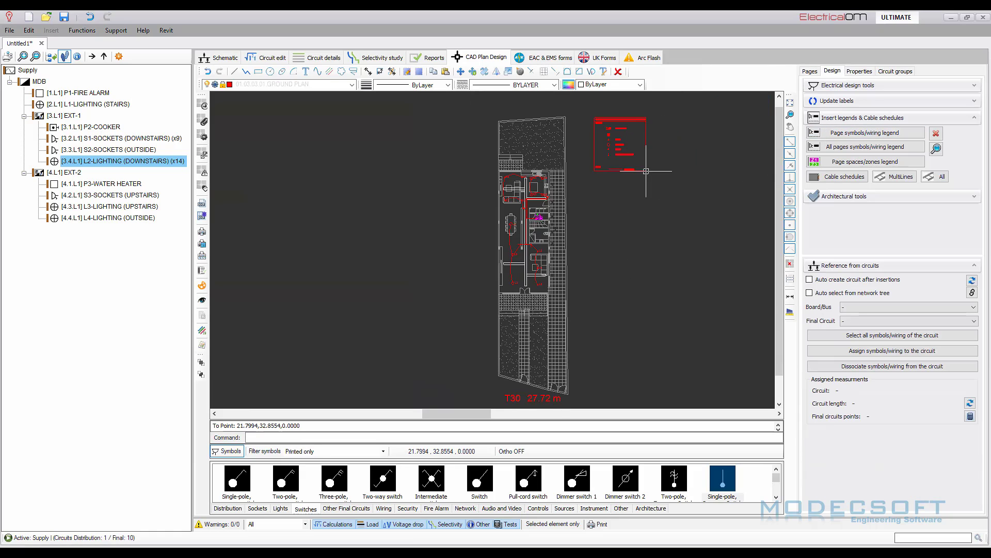
{"action": "scroll", "coordinate": [643, 147], "scroll_direction": "up", "scroll_amount": 5}
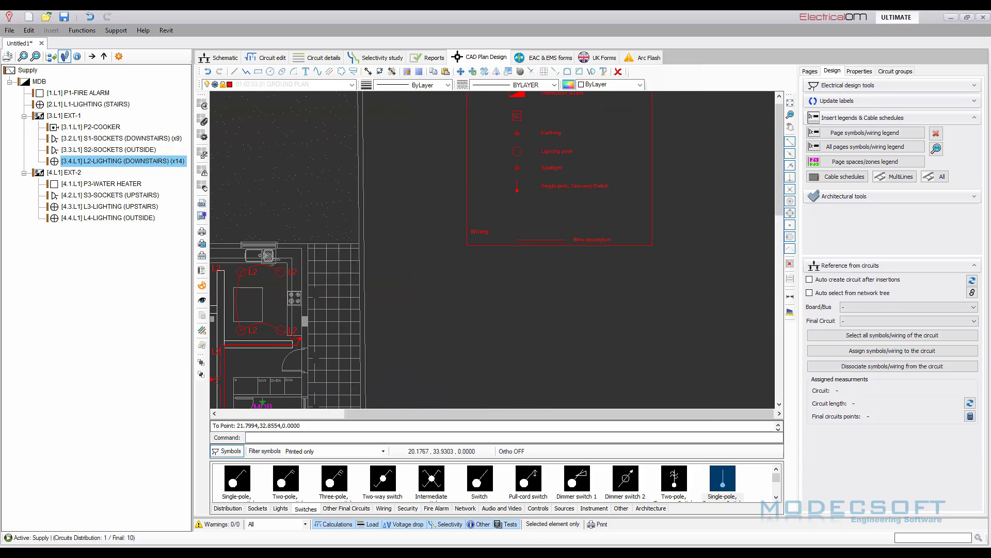
{"action": "scroll", "coordinate": [627, 284], "scroll_direction": "up", "scroll_amount": 3}
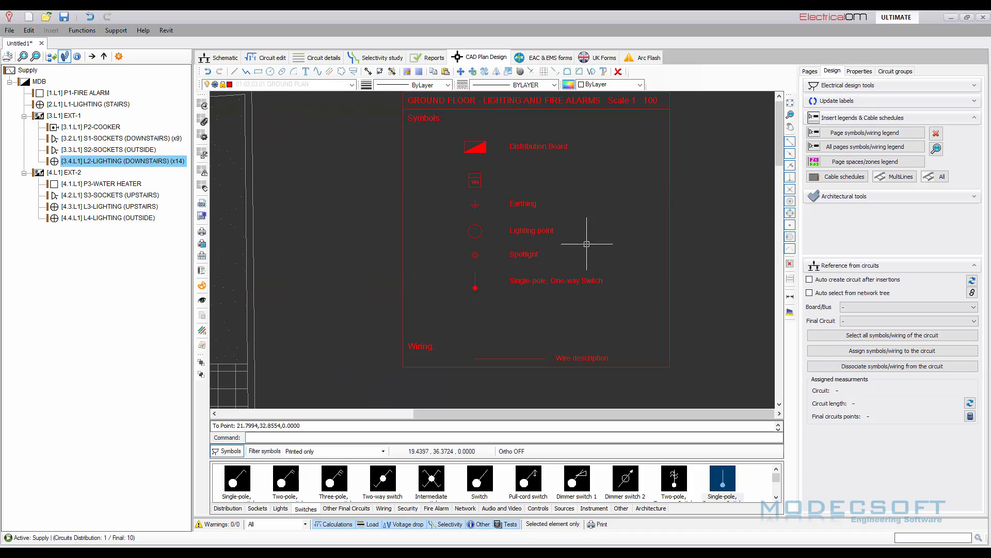
Open the Single-pole, One-way Switch symbol for editing, examine its legend description and close the symbol builder without changes.
{"action": "right_click", "coordinate": [724, 487]}
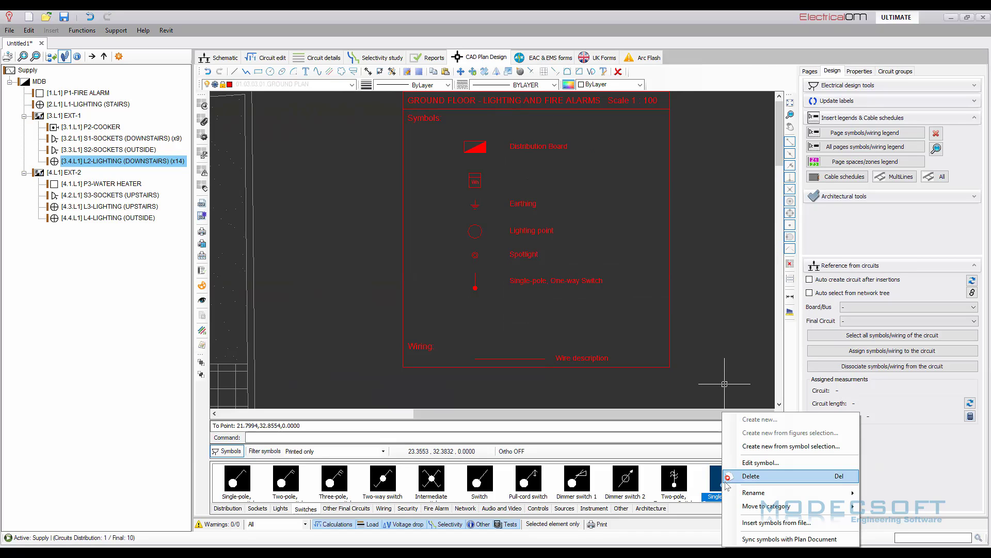
{"action": "left_click", "coordinate": [765, 466]}
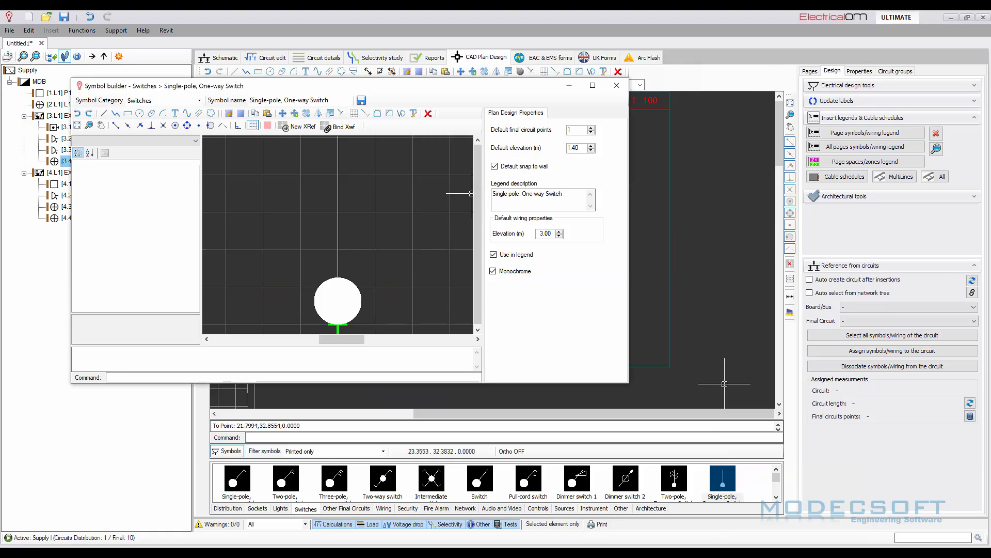
{"action": "left_click_drag", "start_coordinate": [566, 194], "coordinate": [492, 197]}
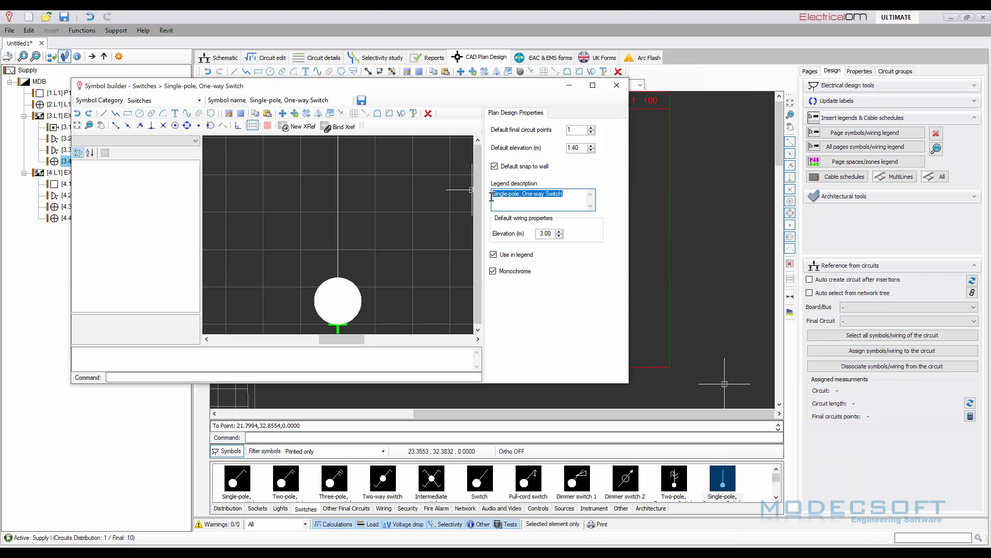
{"action": "left_click", "coordinate": [617, 85]}
{"action": "scroll", "coordinate": [620, 215], "scroll_direction": "down", "scroll_amount": 8}
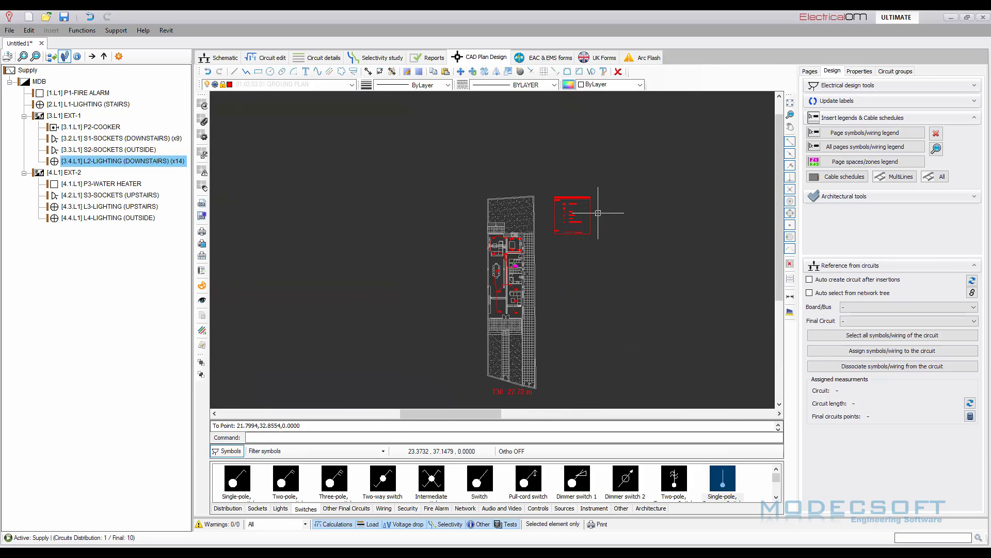
On the ground-floor SMALL POWER AND SYSTEMS page, select every double socket outlet similar to the one at the living area's left wall.
{"action": "left_click", "coordinate": [811, 72]}
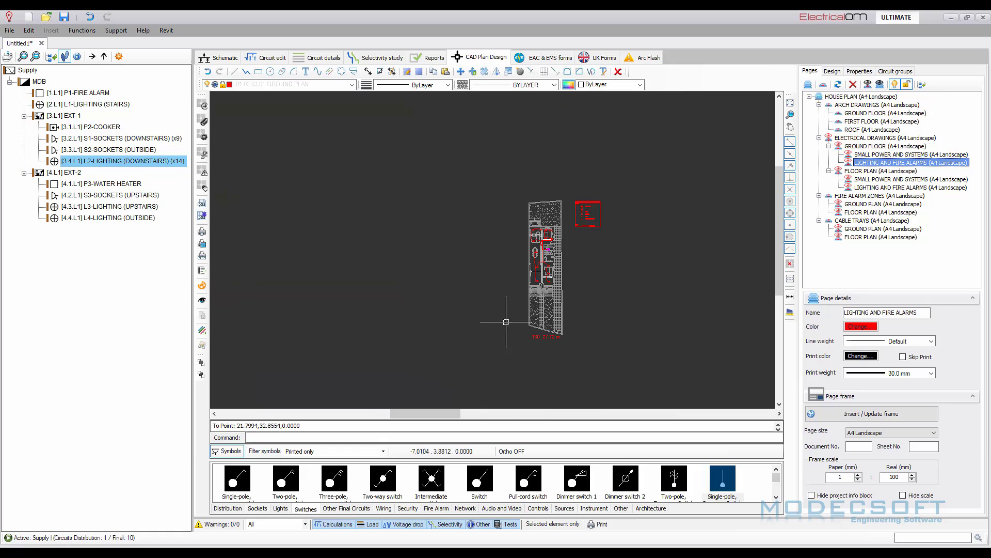
{"action": "scroll", "coordinate": [578, 268], "scroll_direction": "up", "scroll_amount": 3}
{"action": "left_click", "coordinate": [884, 154]}
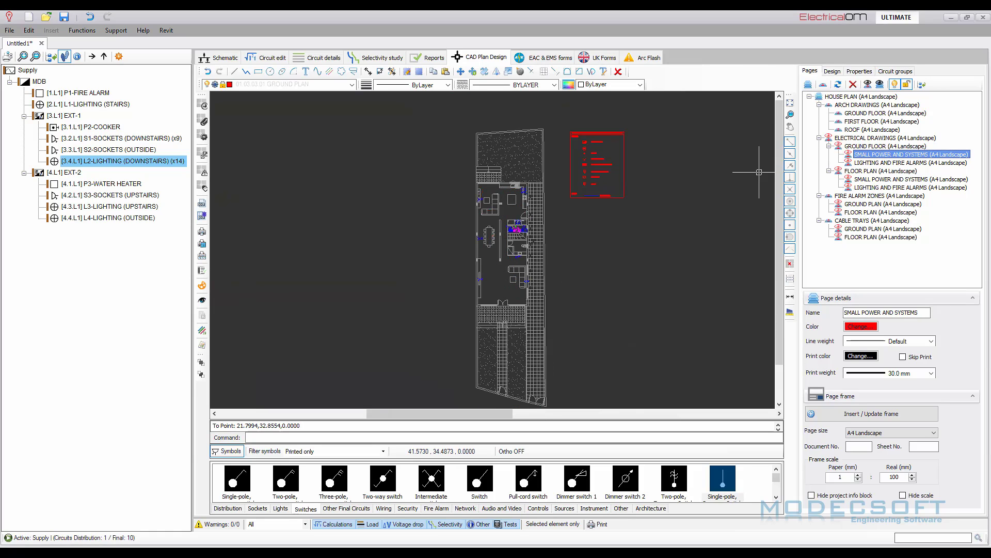
{"action": "scroll", "coordinate": [484, 293], "scroll_direction": "up", "scroll_amount": 3}
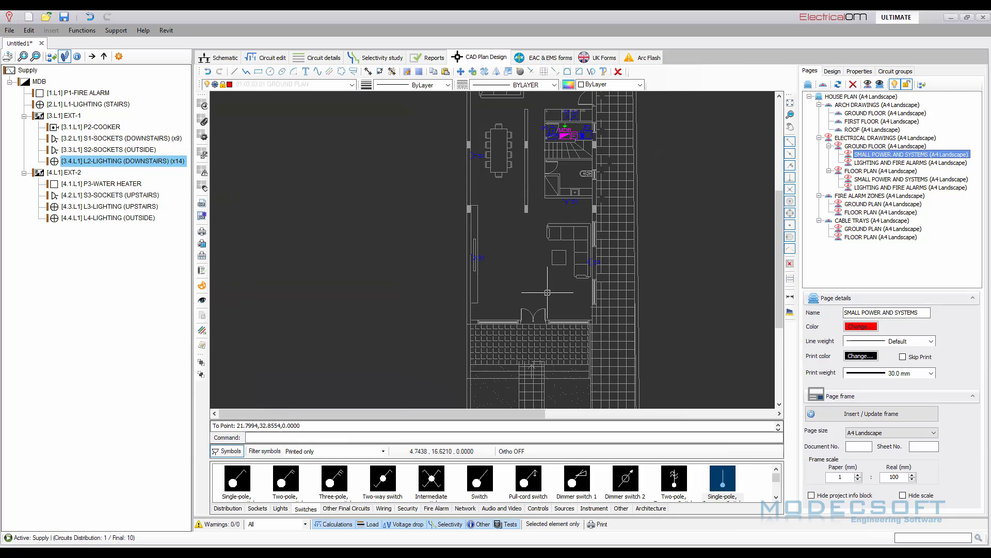
{"action": "scroll", "coordinate": [532, 280], "scroll_direction": "up", "scroll_amount": 1}
{"action": "middle_click_drag", "start_coordinate": [539, 296], "coordinate": [490, 367]}
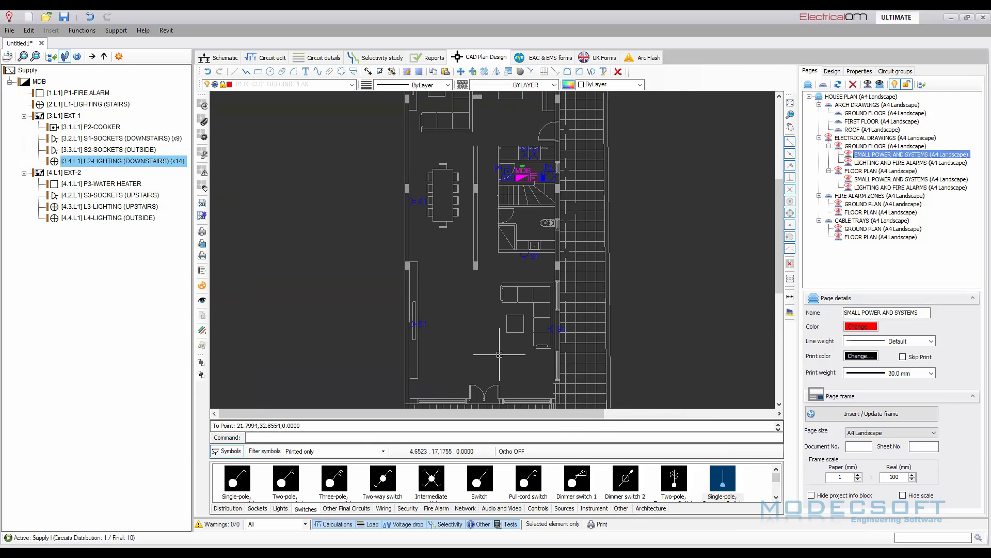
{"action": "scroll", "coordinate": [432, 341], "scroll_direction": "up", "scroll_amount": 3}
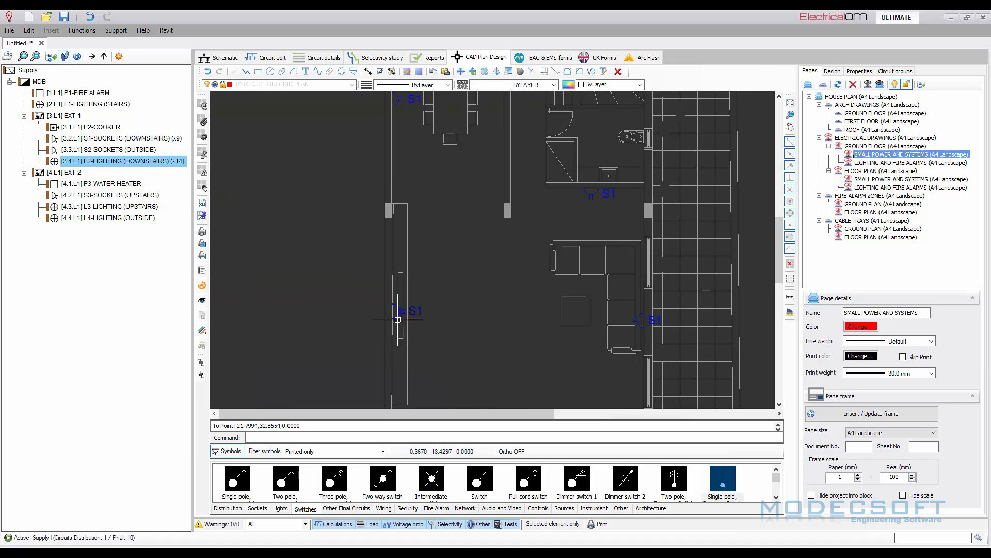
{"action": "left_click", "coordinate": [396, 317]}
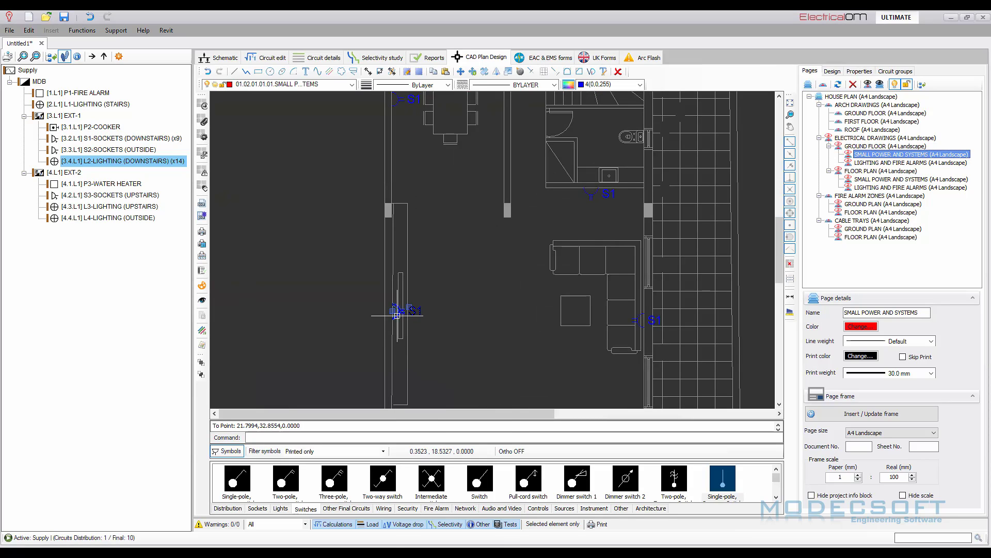
{"action": "right_click", "coordinate": [397, 316]}
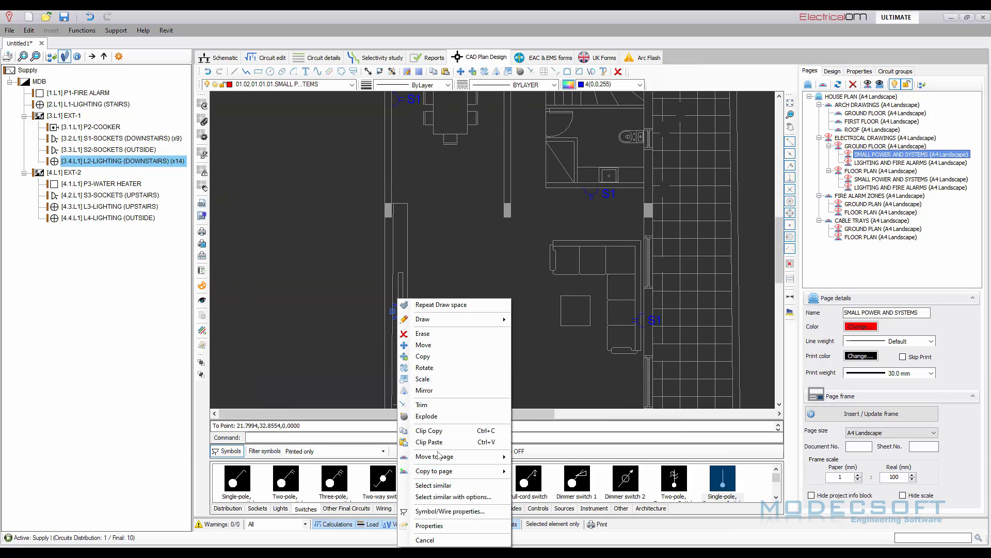
{"action": "key", "text": "Escape"}
{"action": "scroll", "coordinate": [511, 367], "scroll_direction": "down", "scroll_amount": 5}
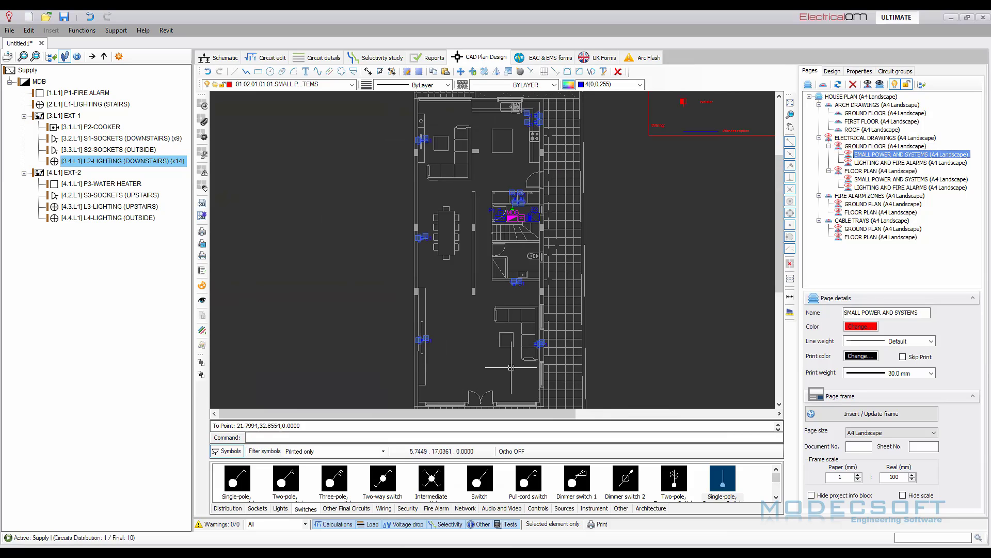
Open the item codes for the selected double socket outlets, examine the available codes, accept the dialog and clear the selection.
{"action": "left_click", "coordinate": [861, 71]}
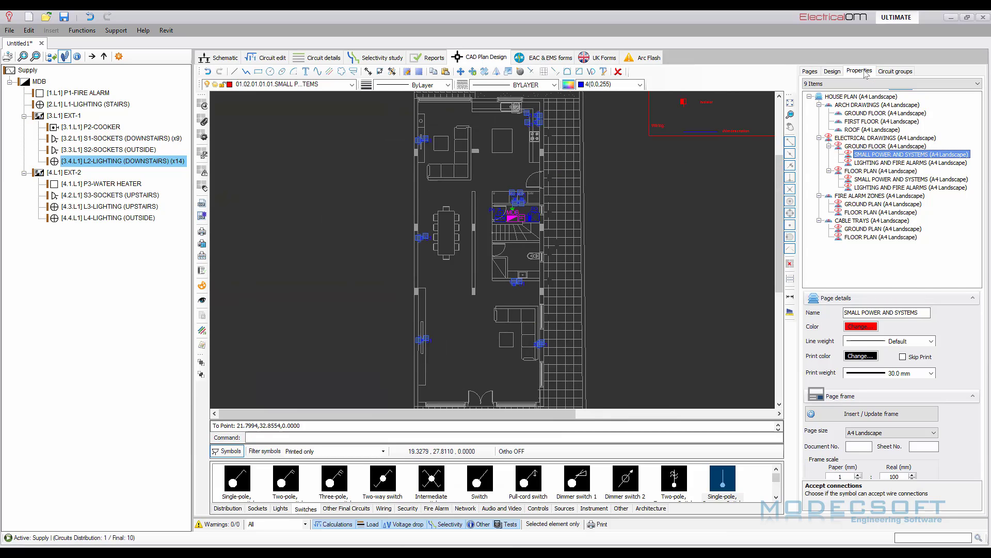
{"action": "left_click", "coordinate": [919, 116]}
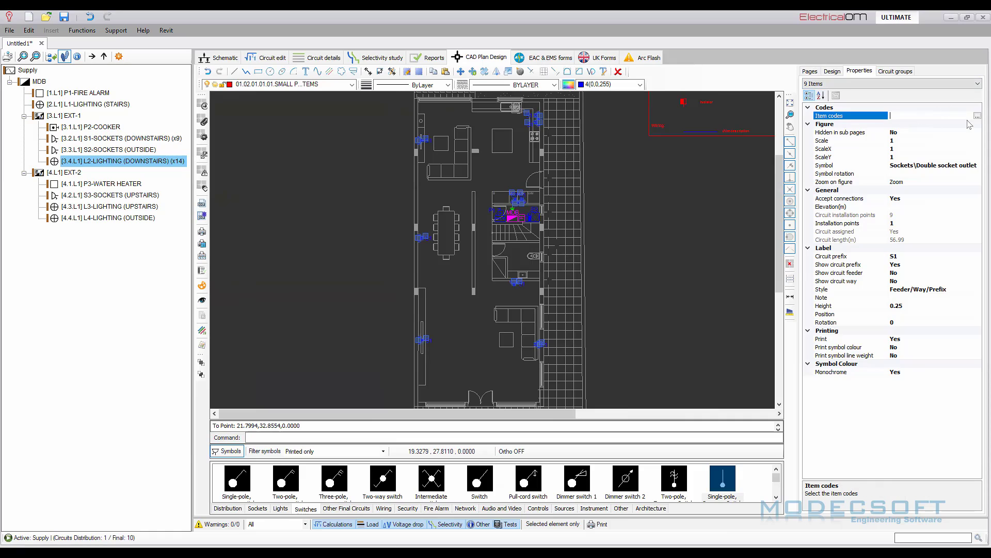
{"action": "left_click", "coordinate": [977, 117]}
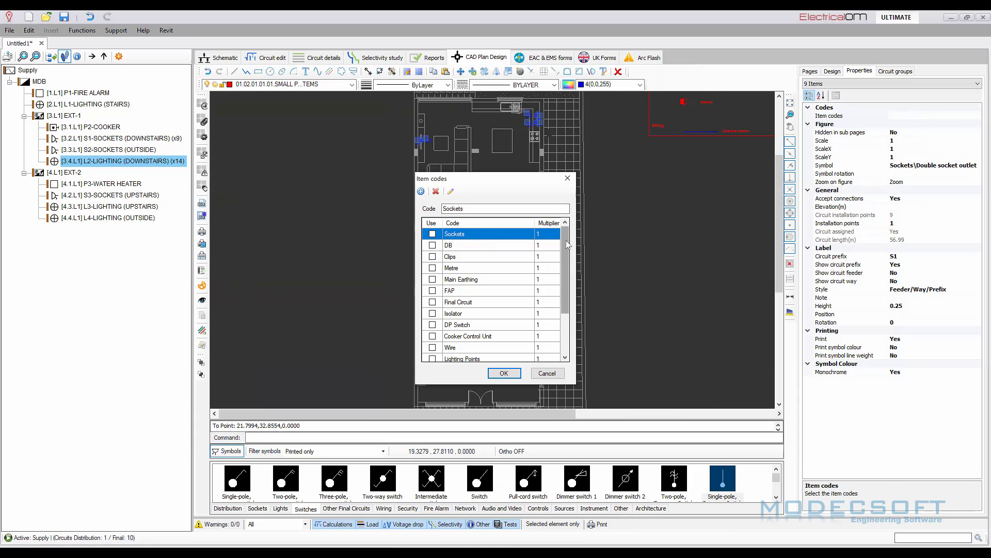
{"action": "scroll", "coordinate": [565, 243], "scroll_direction": "down", "scroll_amount": 2}
{"action": "scroll", "coordinate": [566, 242], "scroll_direction": "up", "scroll_amount": 2}
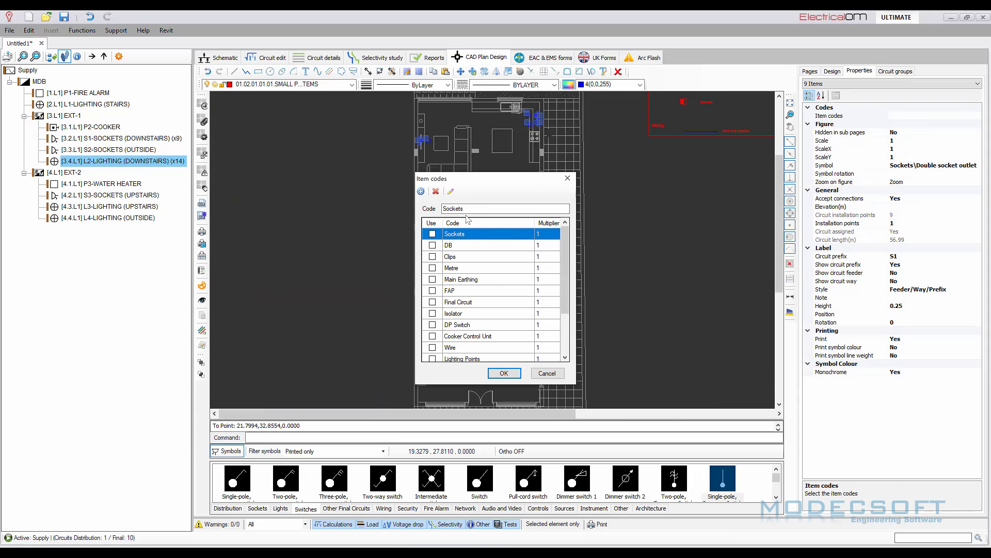
{"action": "left_click_drag", "start_coordinate": [511, 182], "coordinate": [699, 174]}
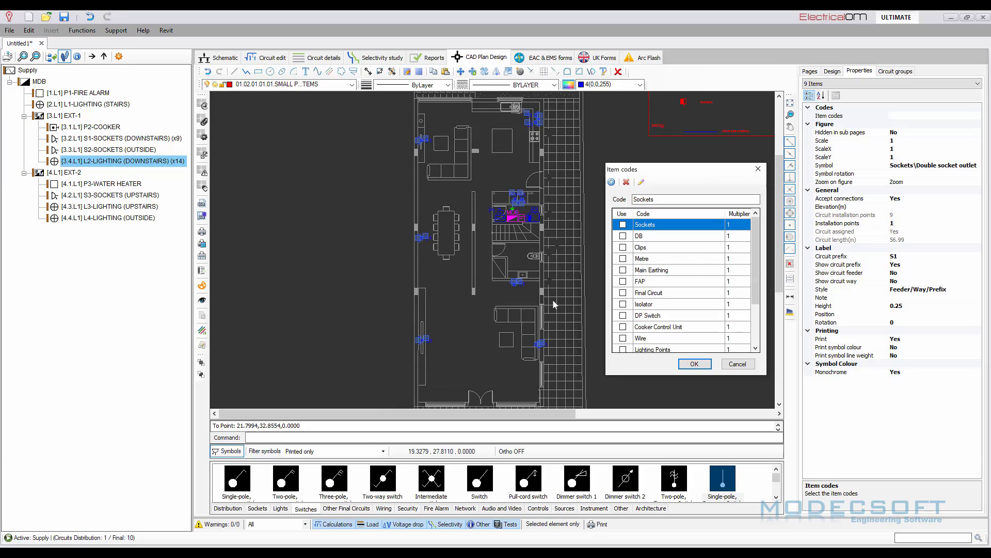
{"action": "left_click", "coordinate": [695, 364]}
{"action": "scroll", "coordinate": [575, 221], "scroll_direction": "up", "scroll_amount": 3}
{"action": "key", "text": "Escape"}
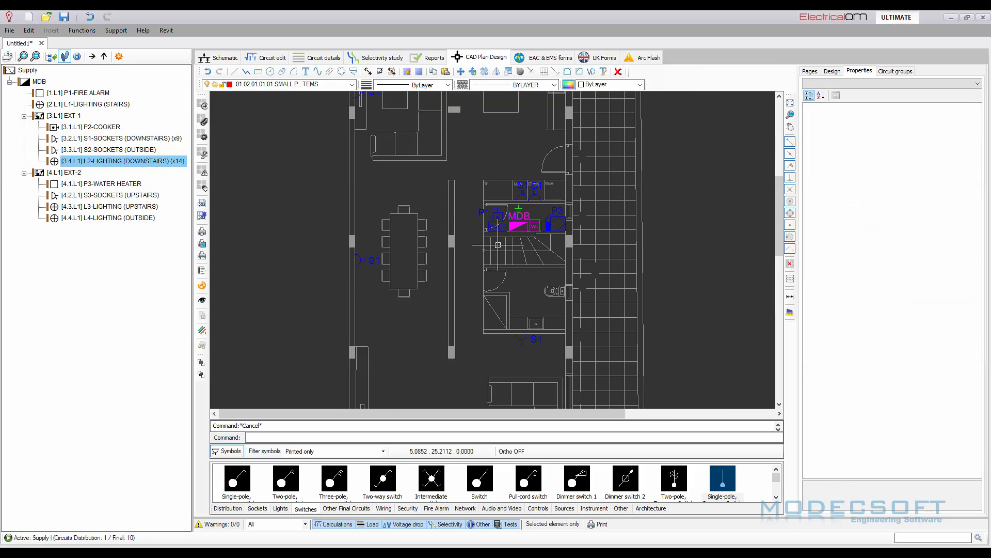
Assign the Final Circuit item code to the P3 fixed device symbol beside the MDB.
{"action": "scroll", "coordinate": [574, 221], "scroll_direction": "up", "scroll_amount": 2}
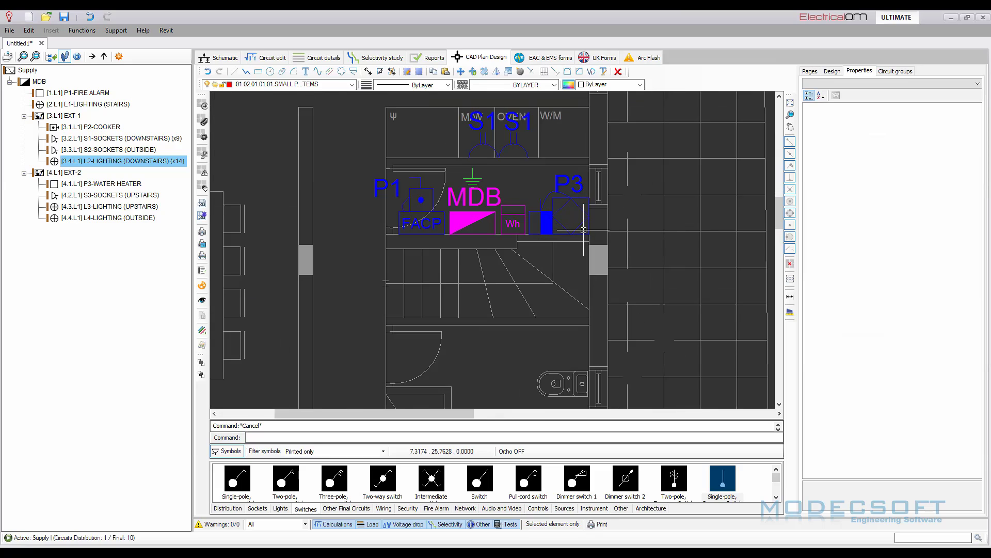
{"action": "scroll", "coordinate": [584, 223], "scroll_direction": "up", "scroll_amount": 2}
{"action": "left_click", "coordinate": [584, 223]}
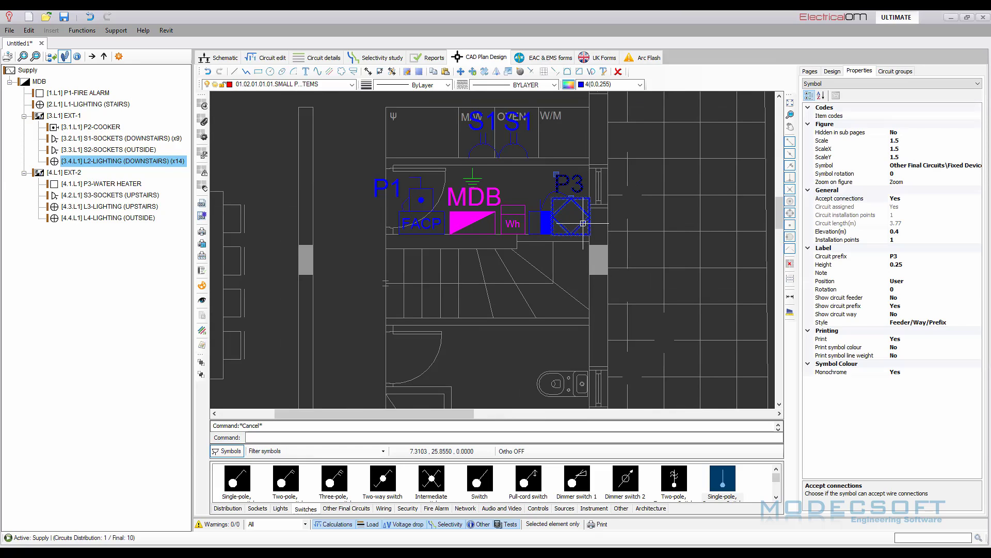
{"action": "left_click", "coordinate": [974, 117]}
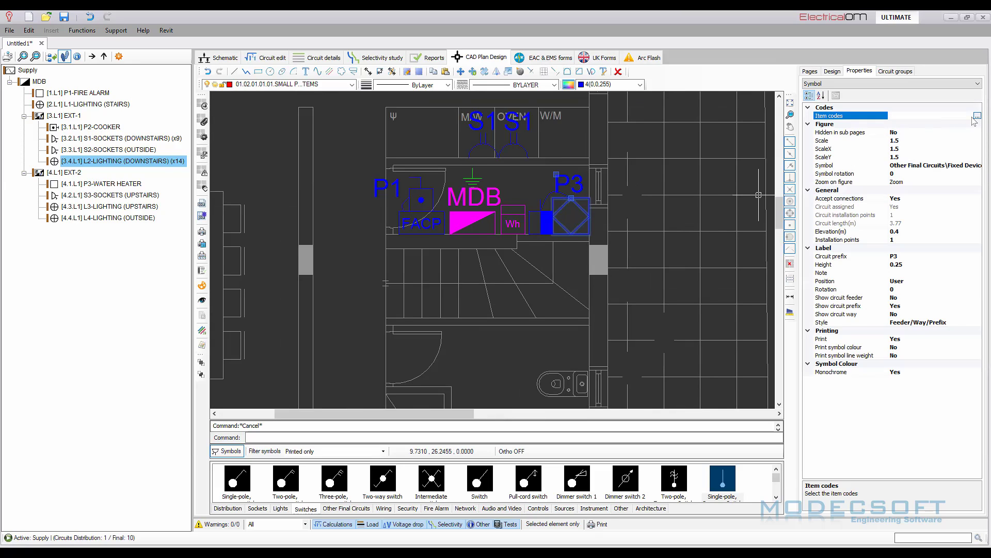
{"action": "left_click", "coordinate": [977, 117]}
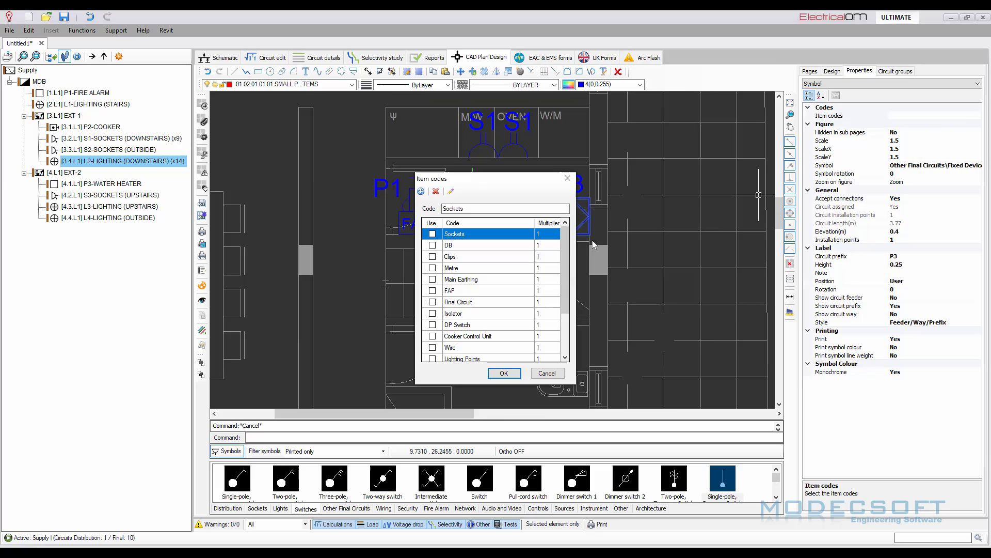
{"action": "left_click", "coordinate": [433, 301]}
{"action": "left_click", "coordinate": [503, 373]}
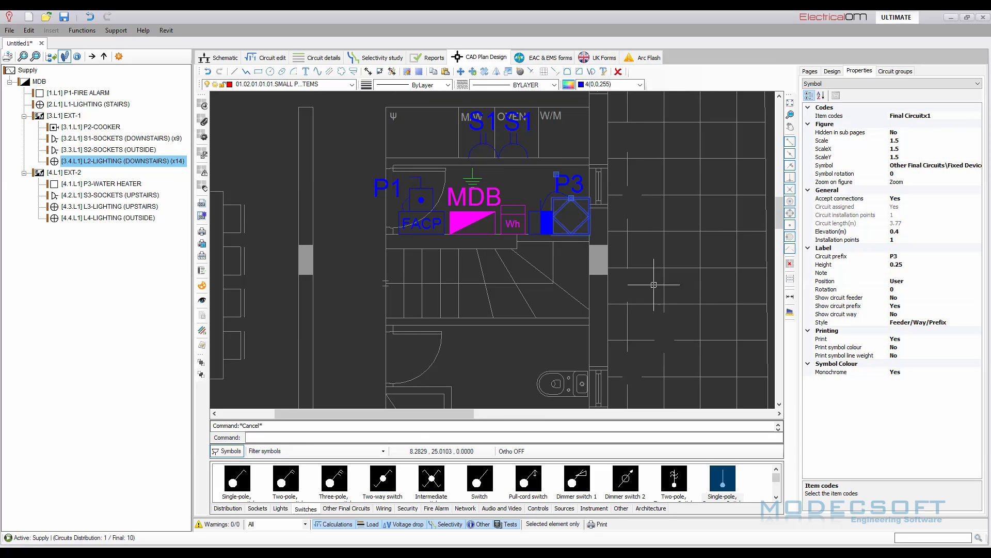
Assign the FAP item code to the FACP fire alarm control panel symbol and clear the selection.
{"action": "left_click", "coordinate": [443, 211]}
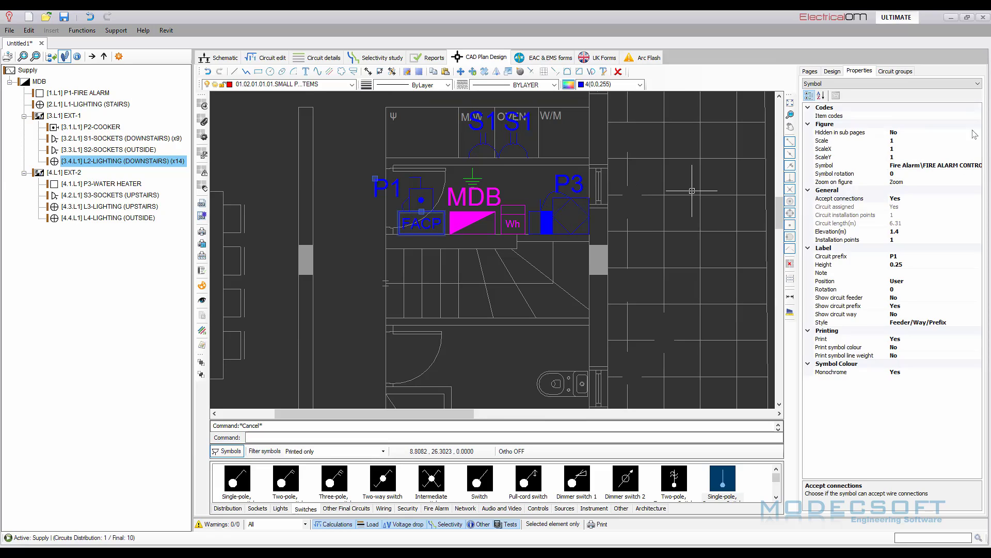
{"action": "left_click", "coordinate": [977, 117]}
{"action": "left_click", "coordinate": [977, 117]}
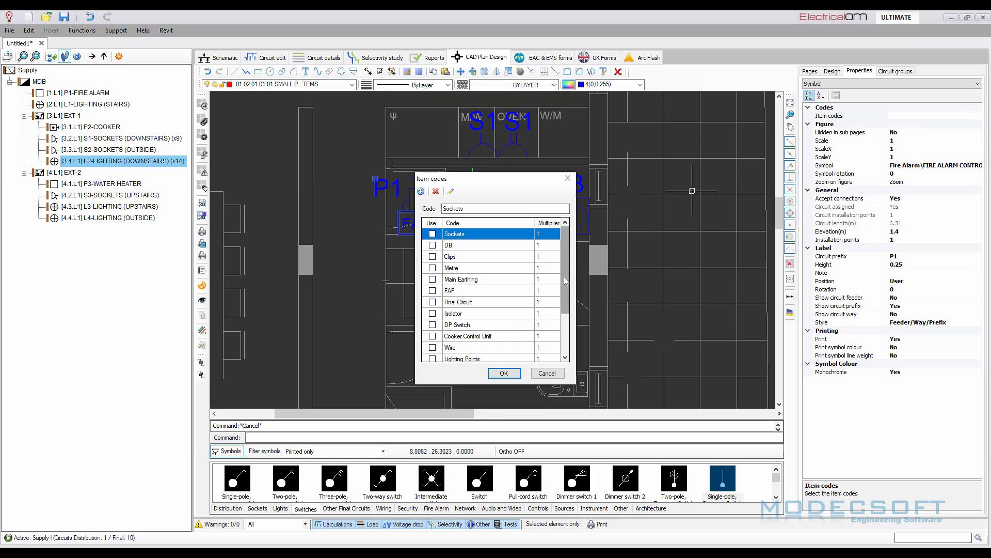
{"action": "left_click_drag", "start_coordinate": [564, 289], "coordinate": [564, 302]}
{"action": "left_click", "coordinate": [432, 279]}
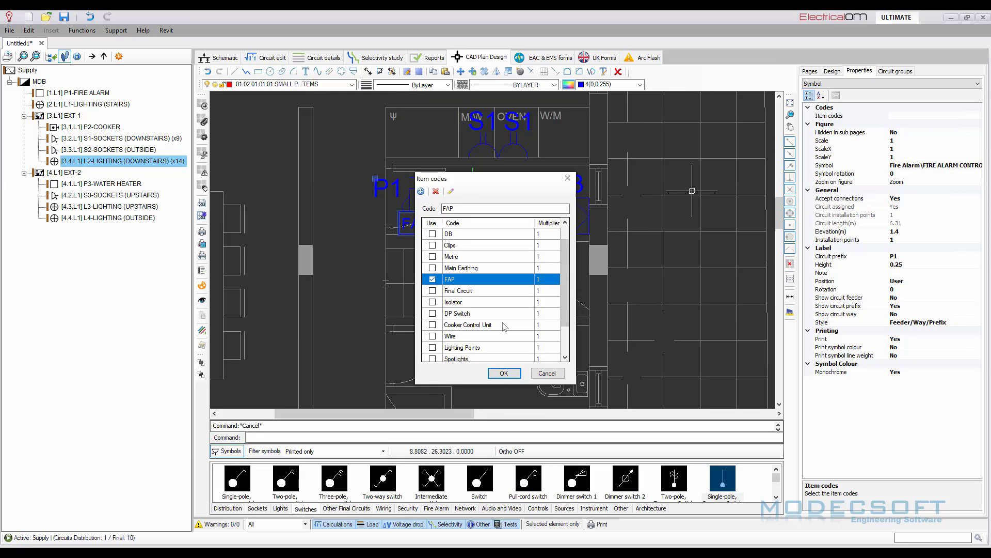
{"action": "left_click", "coordinate": [504, 373]}
{"action": "key", "text": "Escape"}
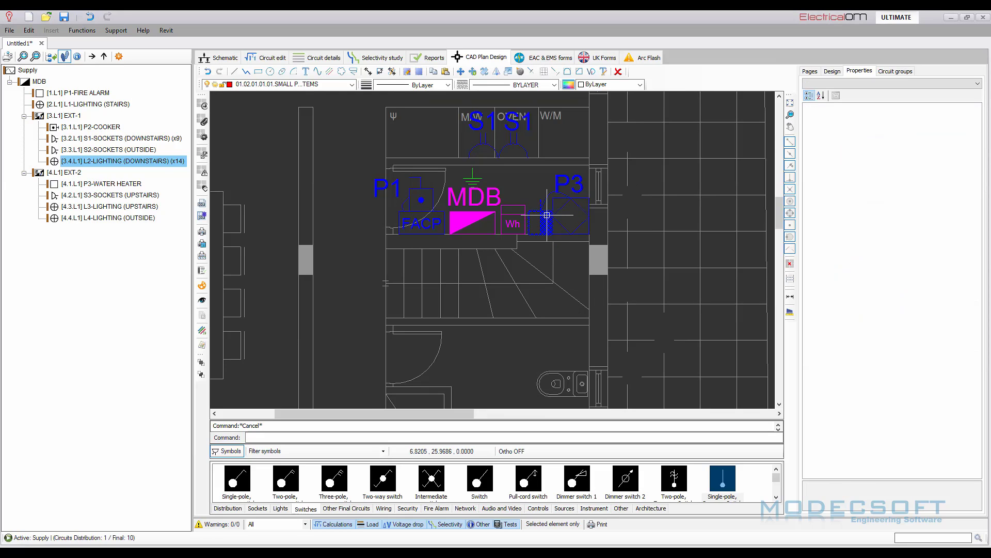
Assign the Isolator item code to the isolator symbol beside the P3 fixed device.
{"action": "left_click", "coordinate": [547, 215]}
{"action": "left_click", "coordinate": [922, 115]}
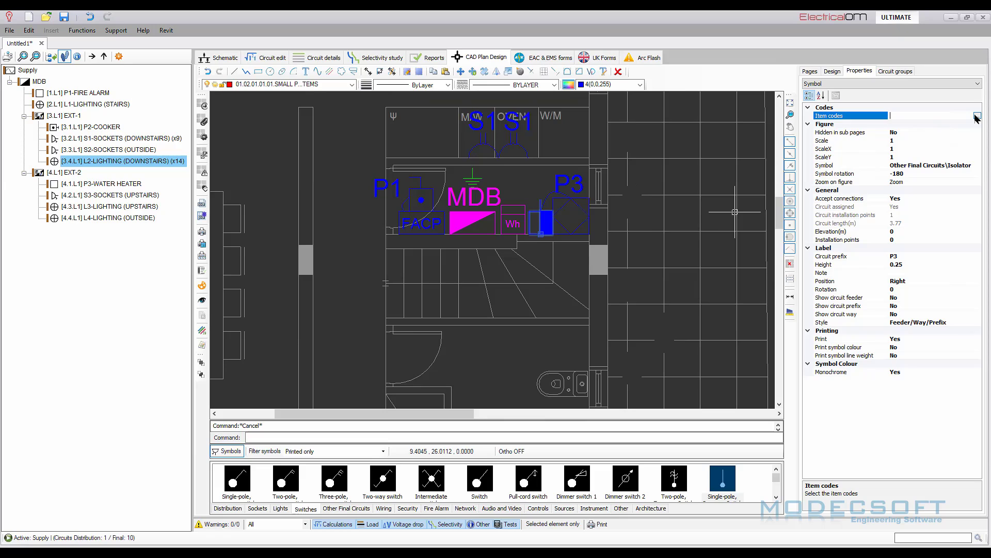
{"action": "left_click", "coordinate": [977, 117]}
{"action": "left_click", "coordinate": [433, 314]}
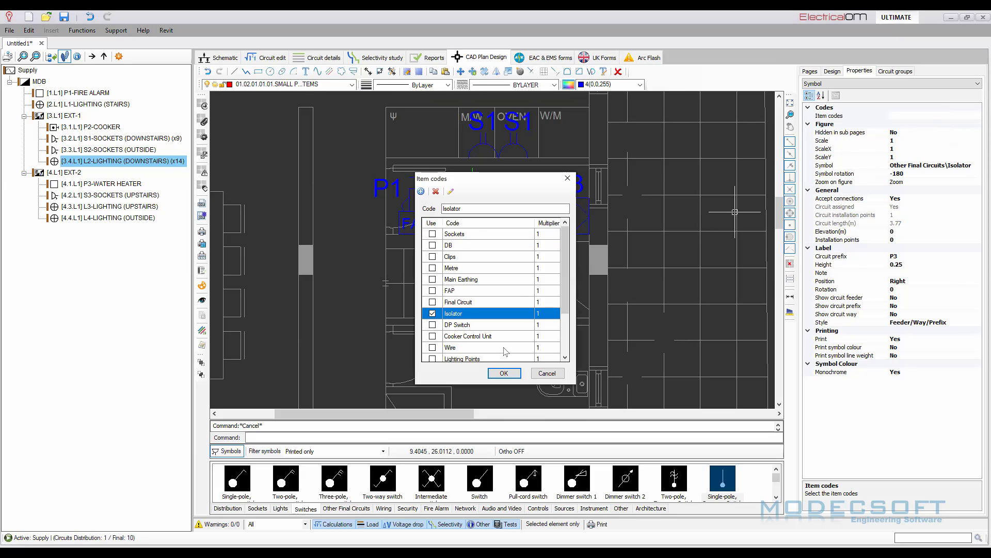
{"action": "left_click", "coordinate": [504, 373]}
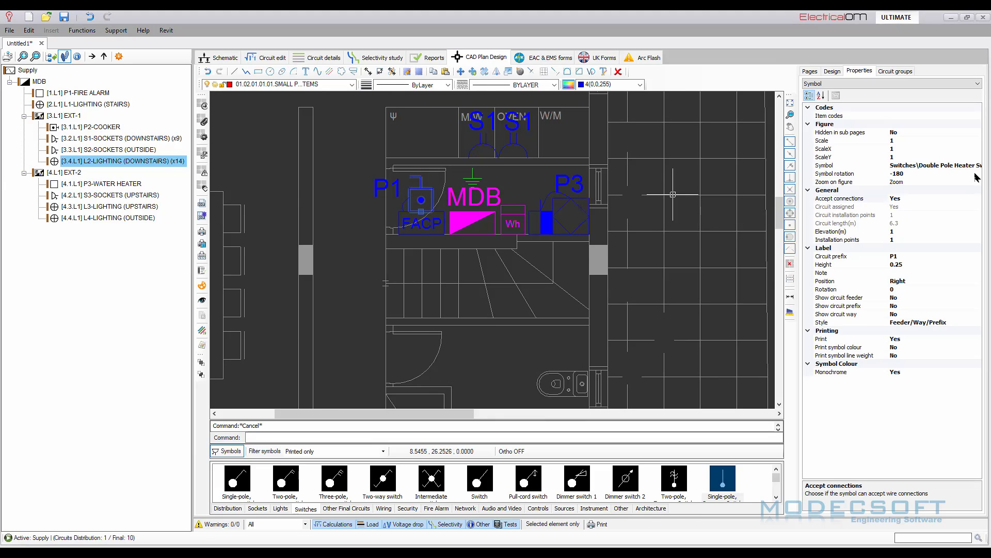
Assign the DP Switch item code to the double pole heater switch symbol at P1.
{"action": "left_click", "coordinate": [970, 115]}
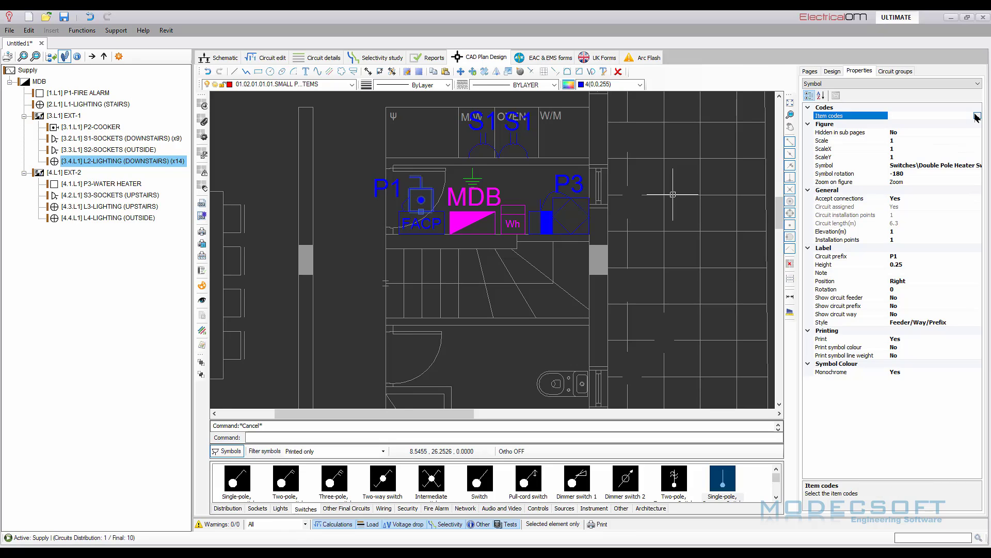
{"action": "left_click", "coordinate": [977, 116]}
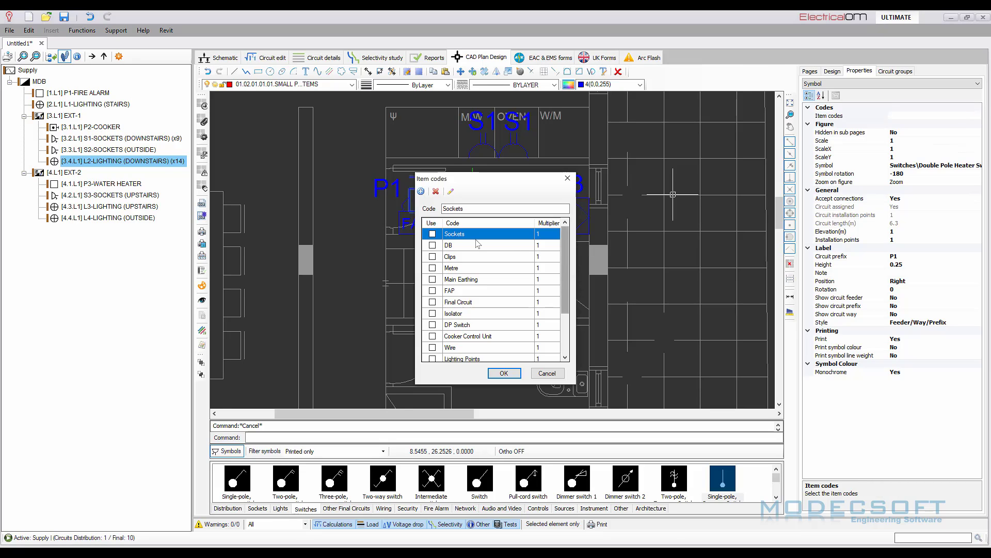
{"action": "left_click", "coordinate": [433, 324]}
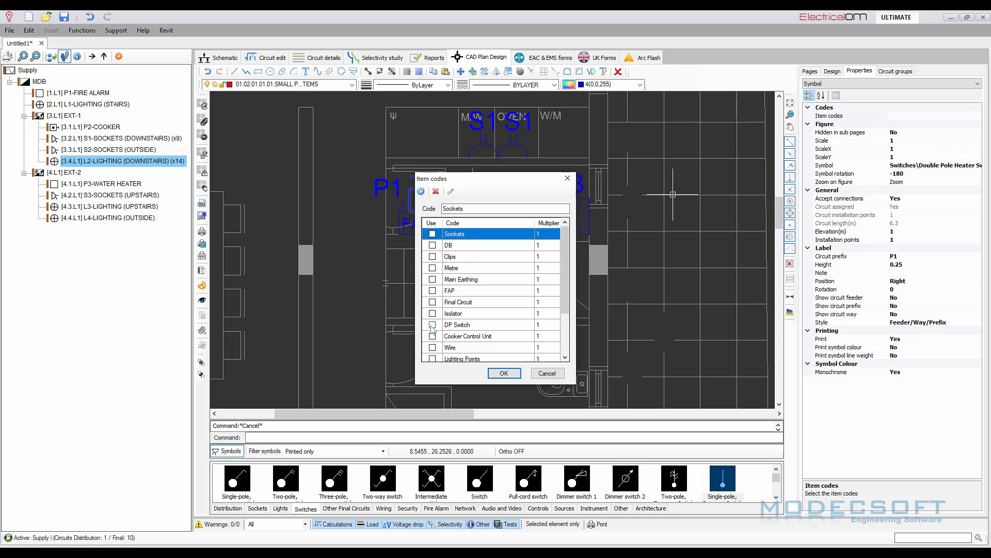
{"action": "left_click", "coordinate": [504, 373]}
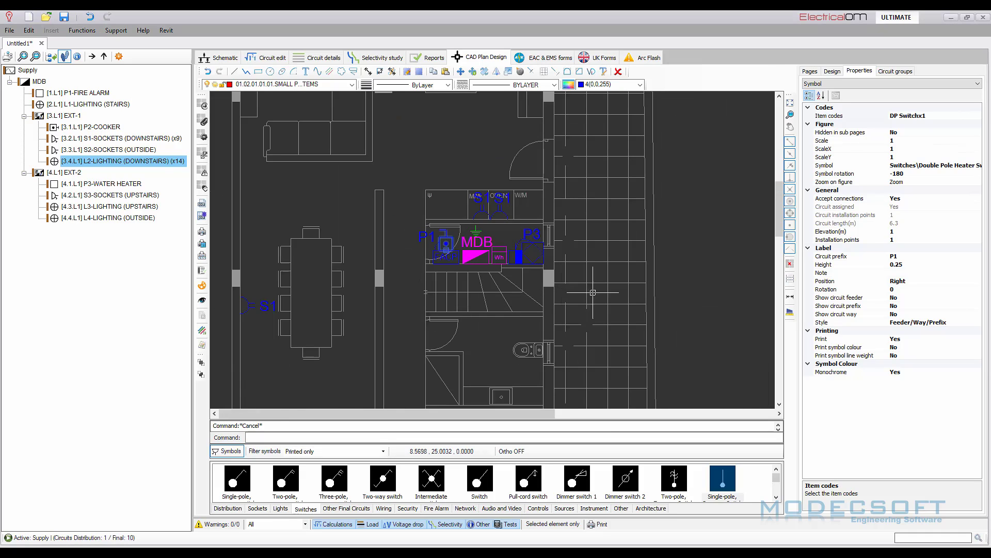
On the electrical GROUND FLOOR page, assign the DB item code to the MDB distribution board symbol.
{"action": "left_click", "coordinate": [815, 72]}
{"action": "left_click", "coordinate": [863, 146]}
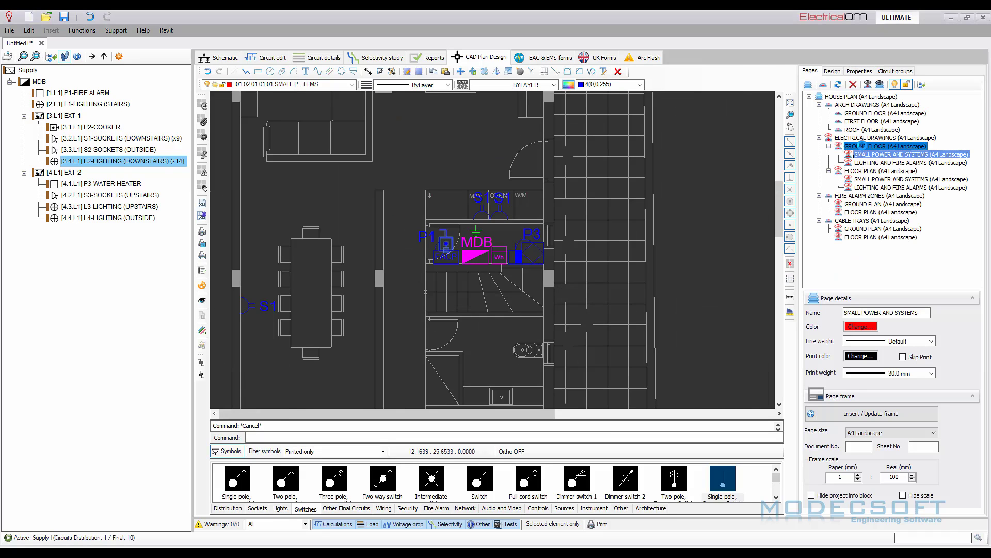
{"action": "scroll", "coordinate": [446, 242], "scroll_direction": "up", "scroll_amount": 3}
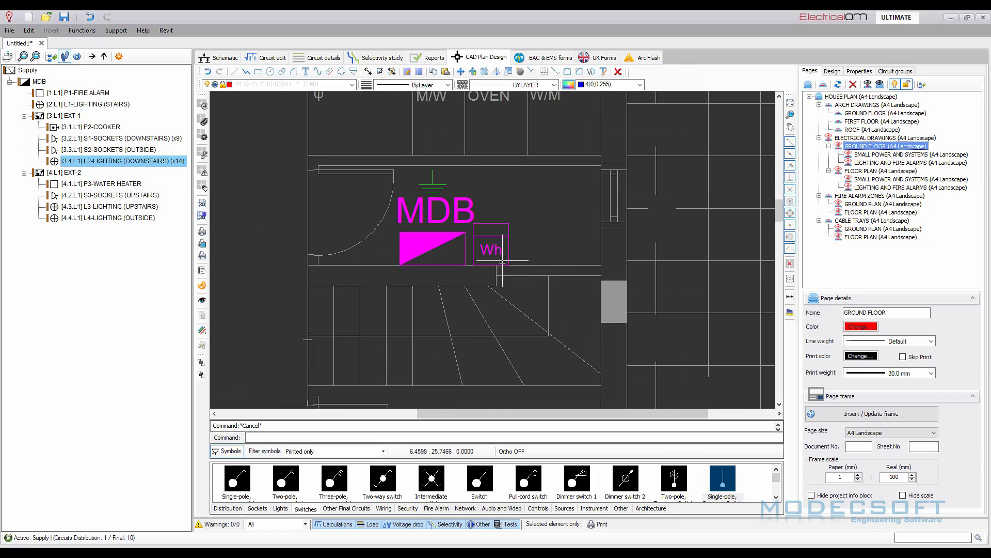
{"action": "left_click", "coordinate": [445, 242]}
{"action": "scroll", "coordinate": [361, 271], "scroll_direction": "down", "scroll_amount": 2}
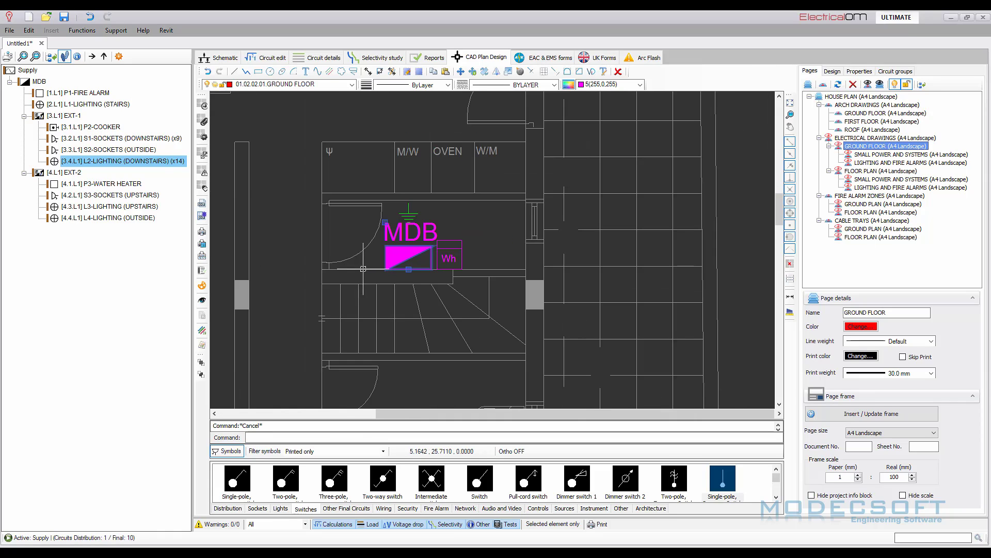
{"action": "left_click", "coordinate": [860, 72]}
{"action": "left_click", "coordinate": [966, 117]}
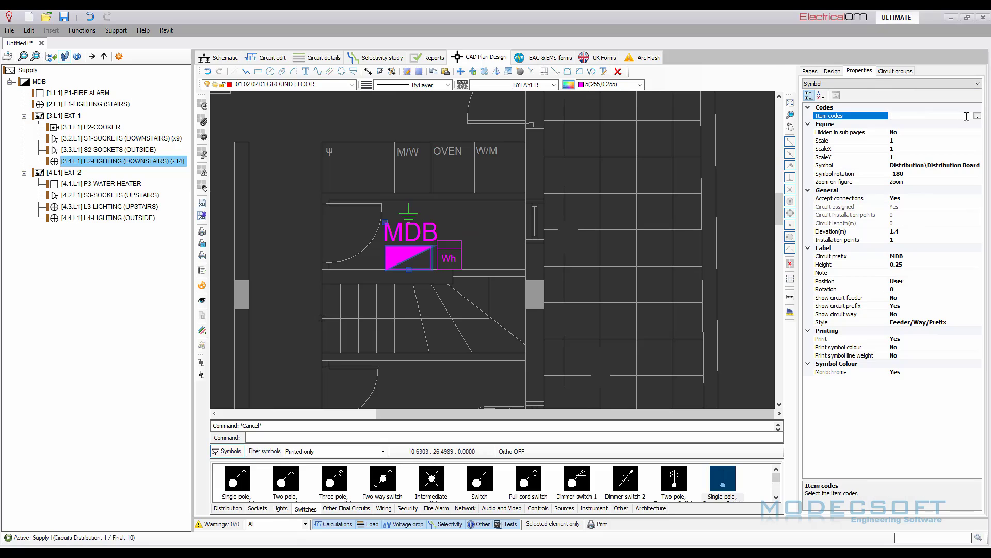
{"action": "left_click", "coordinate": [976, 116]}
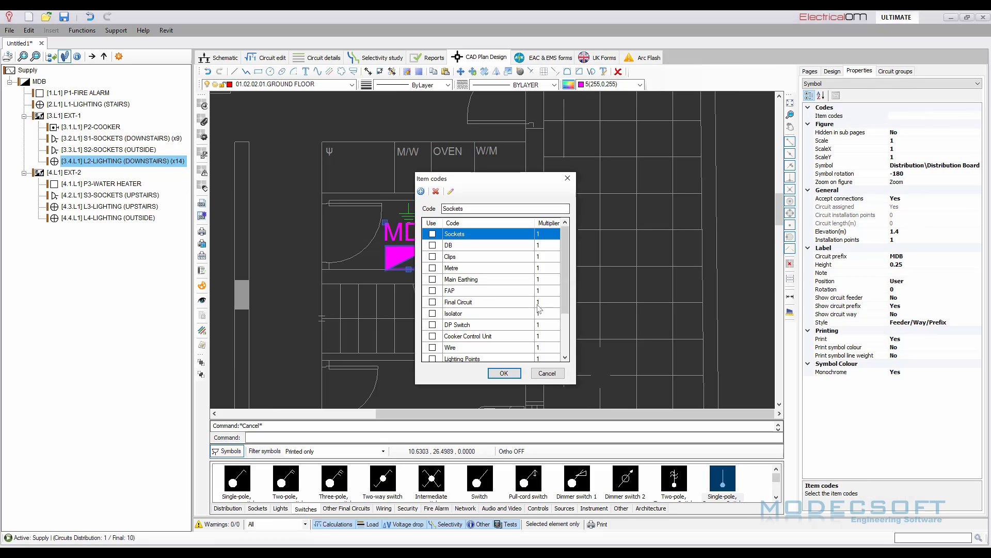
{"action": "left_click", "coordinate": [433, 247]}
{"action": "left_click", "coordinate": [504, 372]}
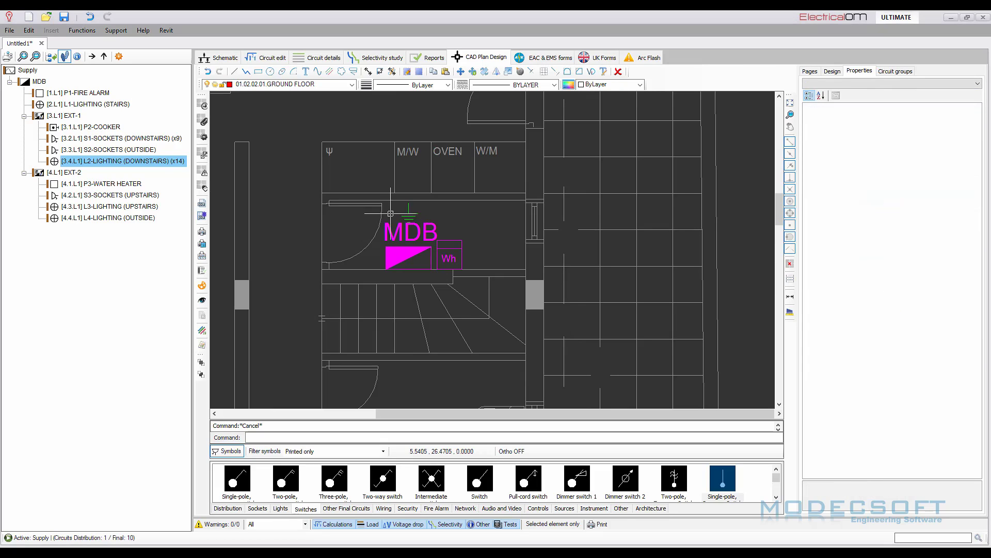
Create a new item code named MET and assign it to the earthing symbol above the MDB.
{"action": "left_click", "coordinate": [975, 117]}
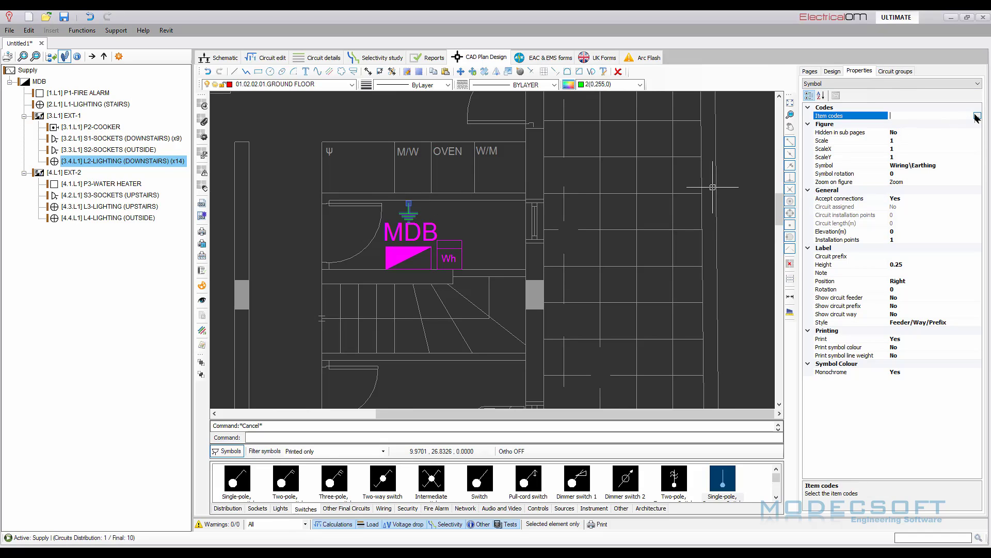
{"action": "left_click", "coordinate": [977, 115]}
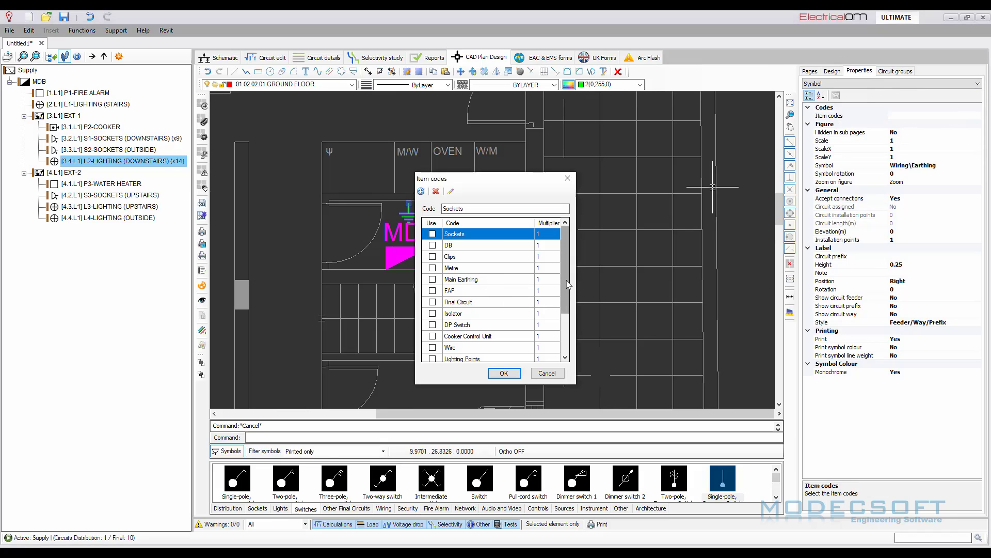
{"action": "left_click_drag", "start_coordinate": [568, 282], "coordinate": [570, 243]}
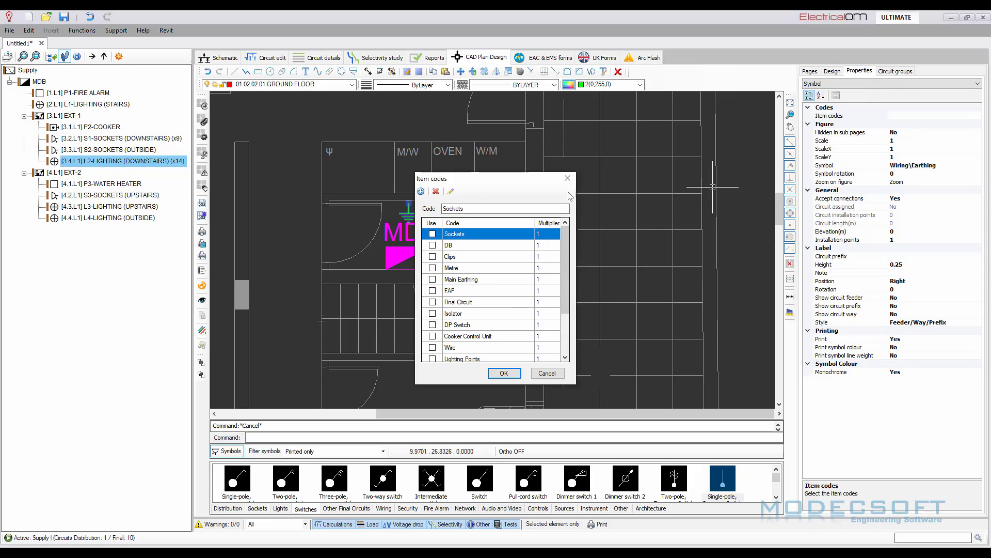
{"action": "left_click_drag", "start_coordinate": [472, 208], "coordinate": [426, 209]}
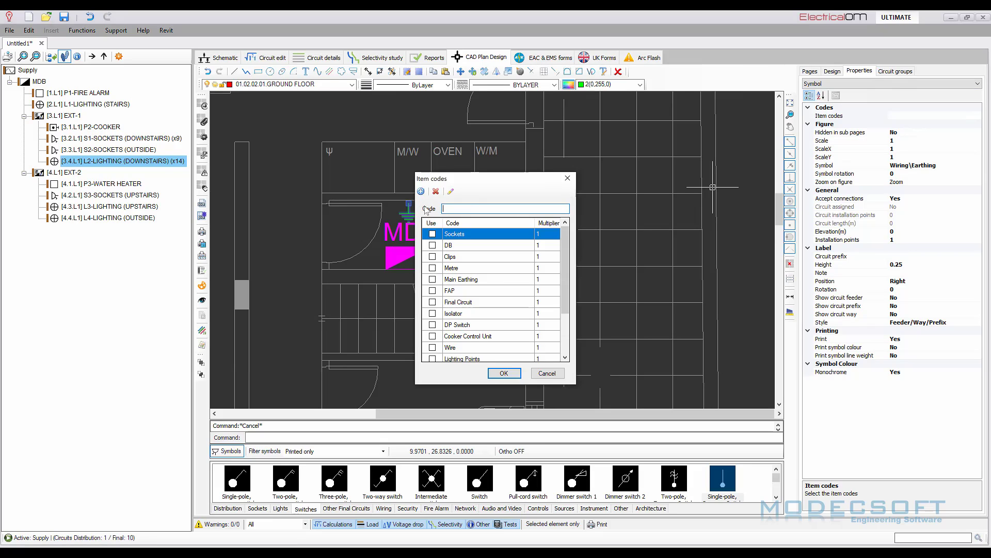
{"action": "type", "text": "MET"}
{"action": "left_click", "coordinate": [421, 191]}
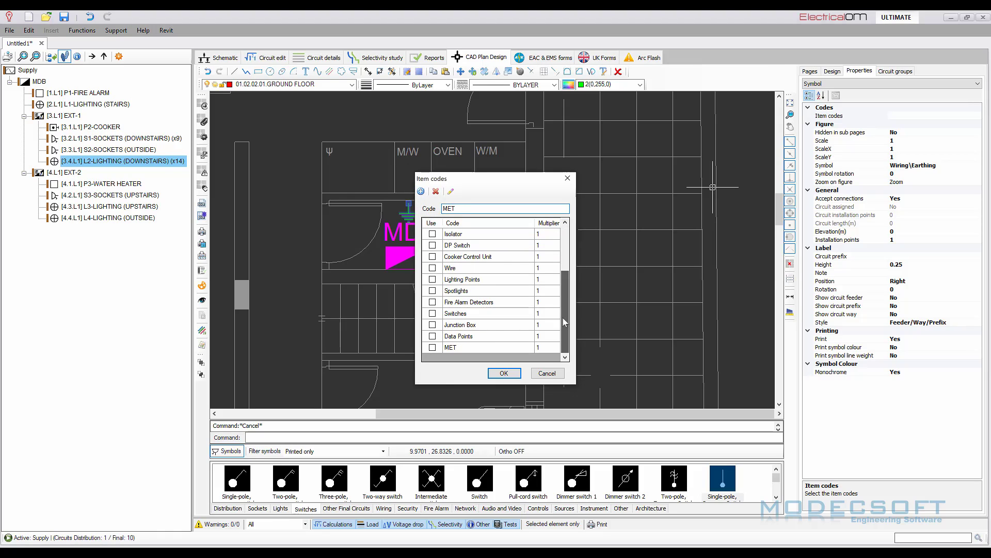
{"action": "left_click", "coordinate": [504, 373]}
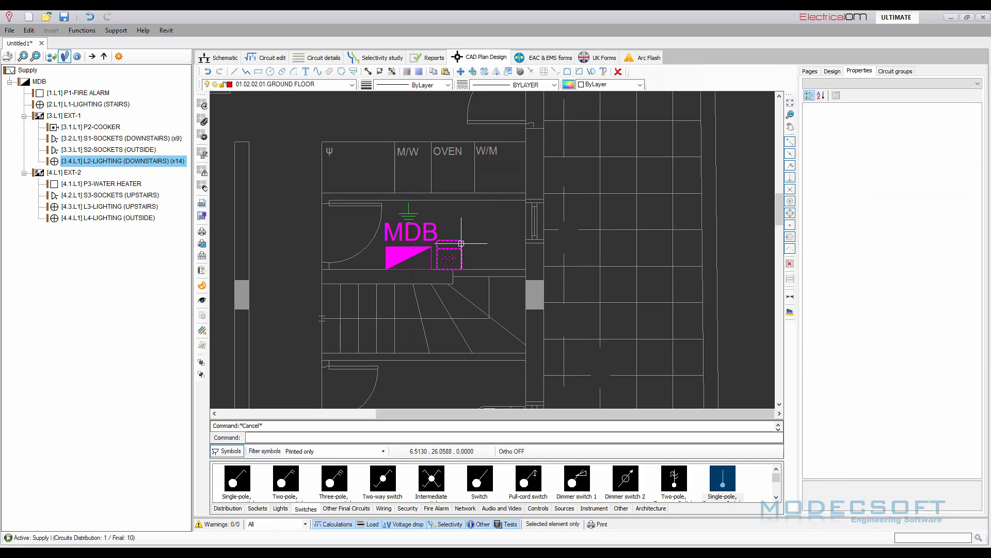
Assign the Metre item code to the Wh meter symbol beside the MDB.
{"action": "left_click", "coordinate": [461, 243]}
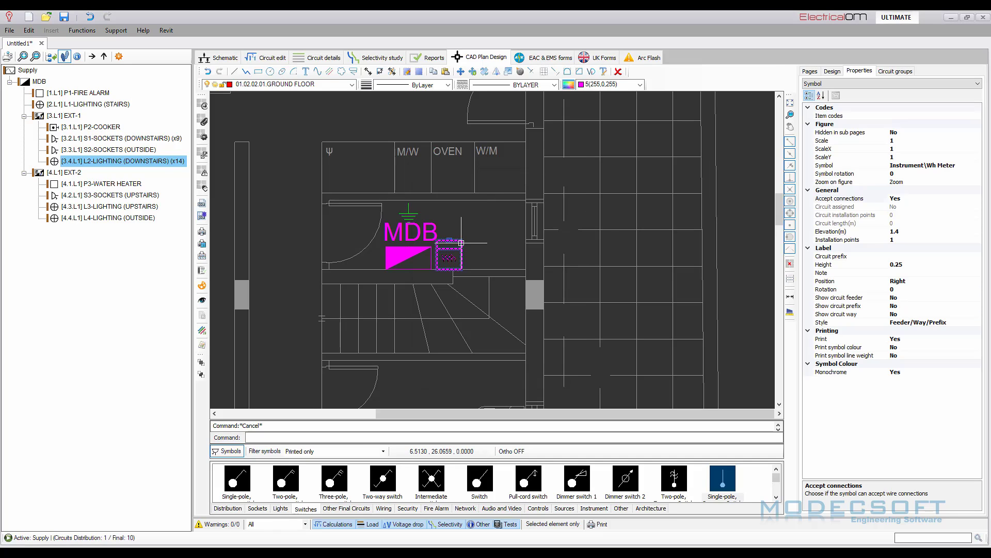
{"action": "left_click", "coordinate": [936, 117]}
{"action": "left_click", "coordinate": [977, 116]}
{"action": "left_click", "coordinate": [437, 270]}
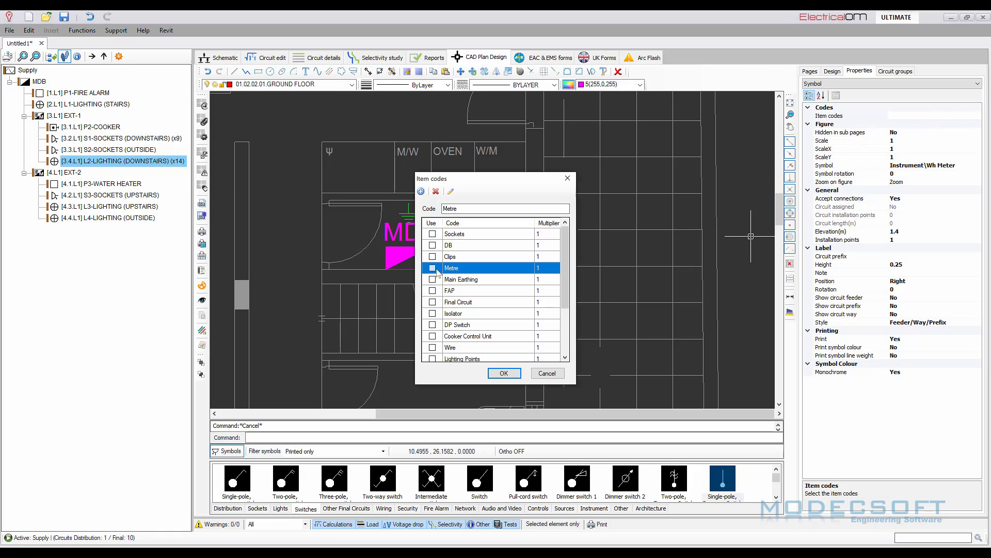
{"action": "left_click", "coordinate": [500, 373]}
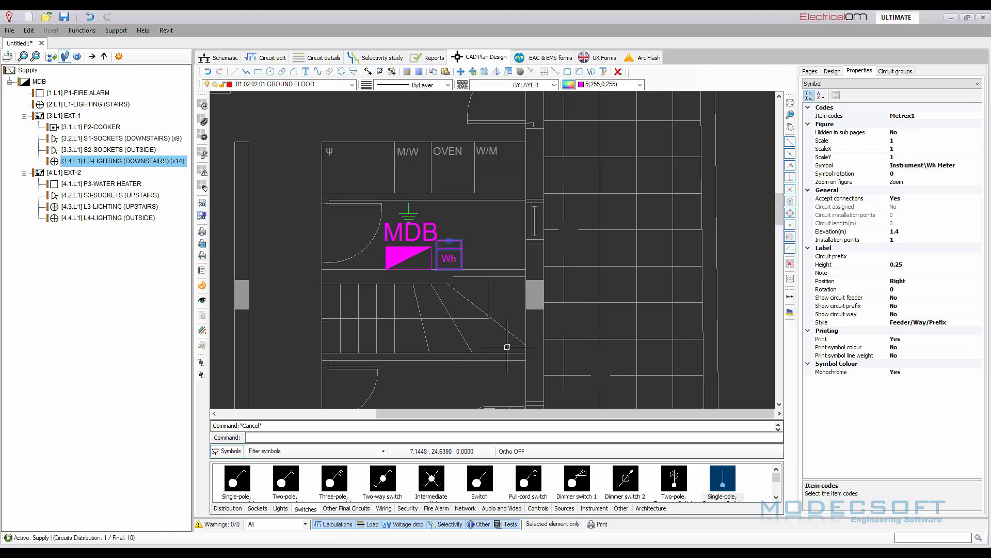
Open the ground-floor SMALL POWER AND SYSTEMS page, examine its plan list of materials report and close the report viewer.
{"action": "scroll", "coordinate": [402, 252], "scroll_direction": "down", "scroll_amount": 3}
{"action": "scroll", "coordinate": [402, 252], "scroll_direction": "down", "scroll_amount": 3}
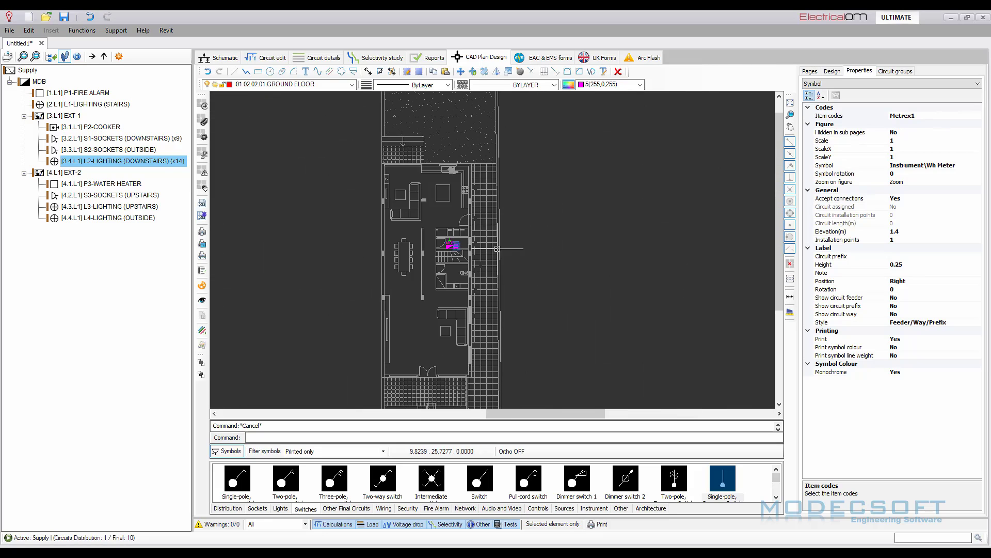
{"action": "left_click", "coordinate": [810, 72]}
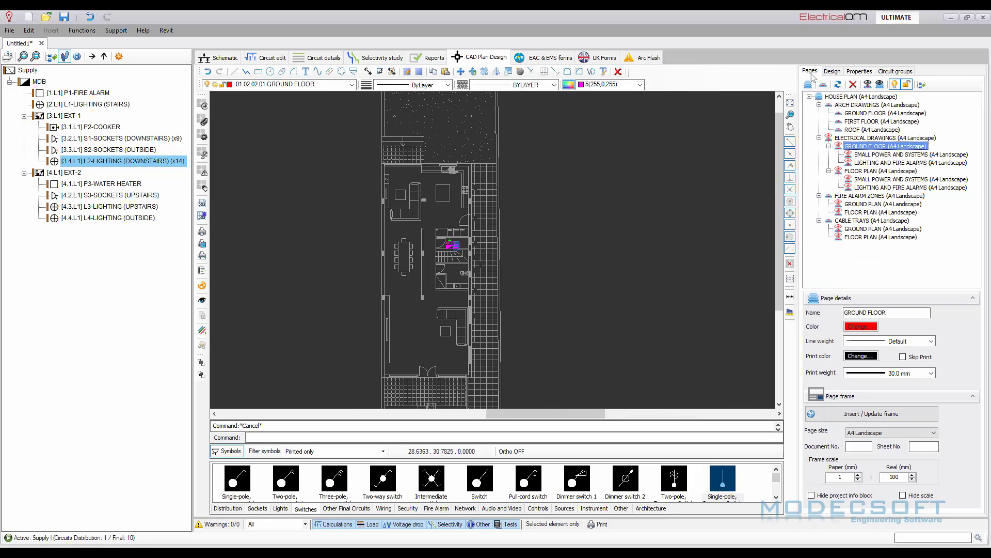
{"action": "left_click", "coordinate": [877, 154]}
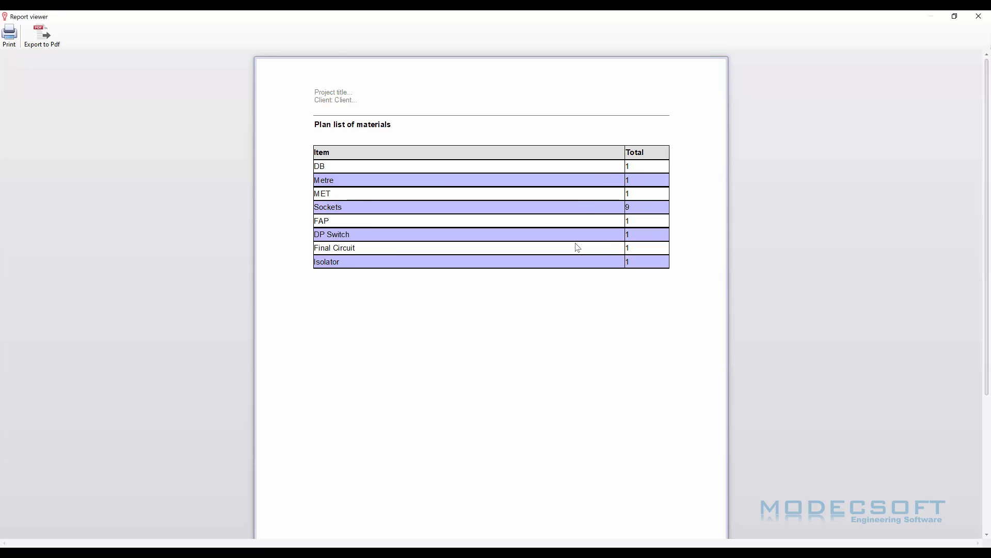
{"action": "left_click", "coordinate": [977, 16]}
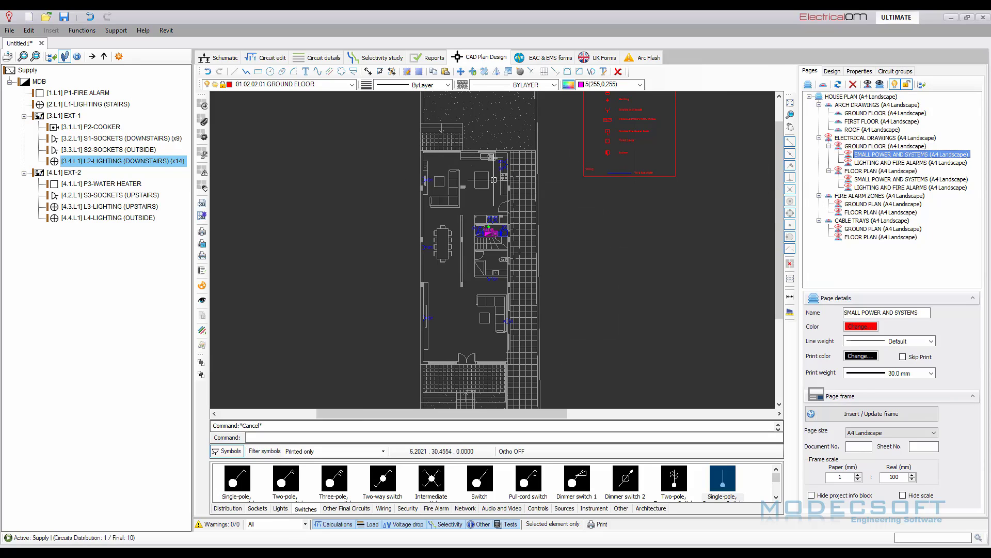
Review the plan page hierarchy from HOUSE PLAN through ARCH DRAWINGS and its GROUND FLOOR page to ELECTRICAL DRAWINGS.
{"action": "scroll", "coordinate": [462, 233], "scroll_direction": "down", "scroll_amount": 3}
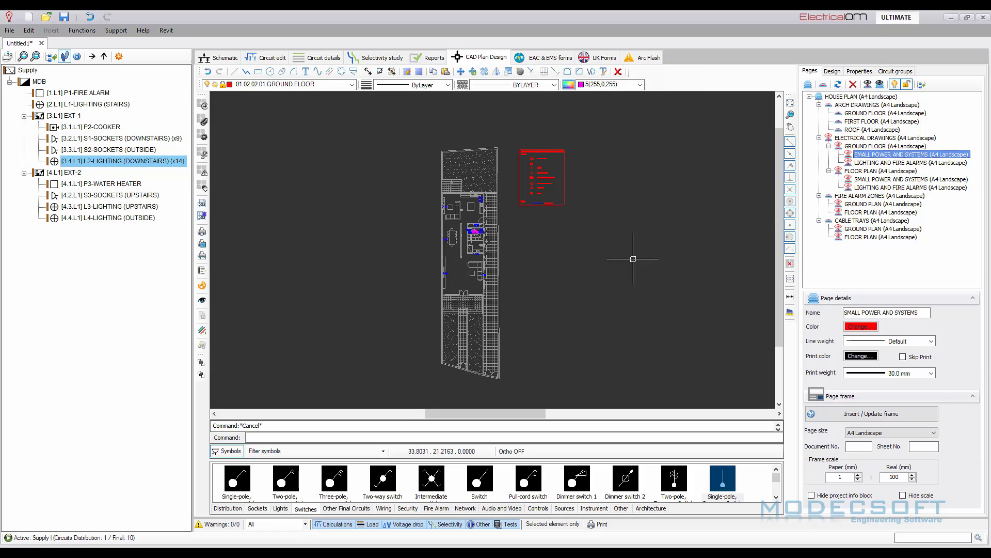
{"action": "left_click", "coordinate": [859, 96]}
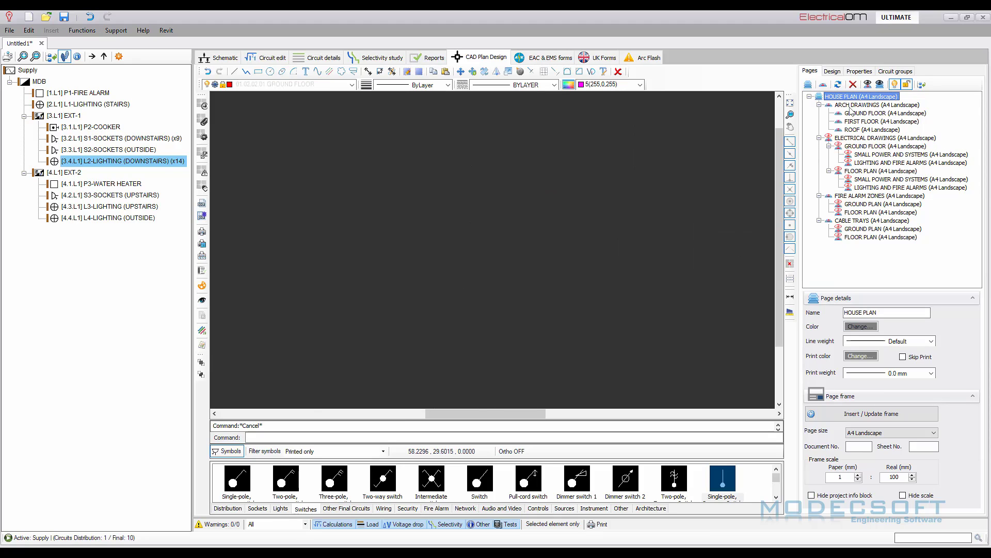
{"action": "left_click", "coordinate": [860, 106]}
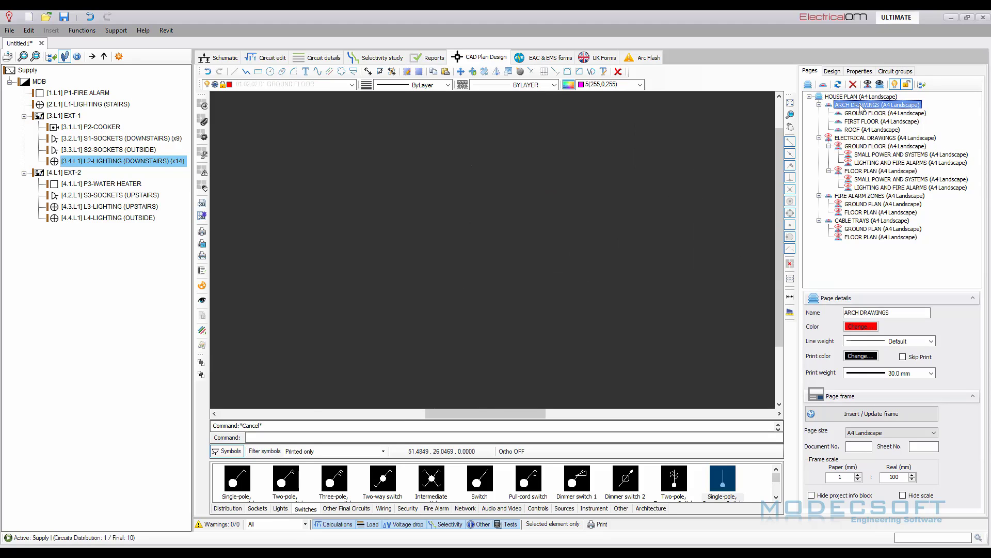
{"action": "left_click", "coordinate": [862, 113]}
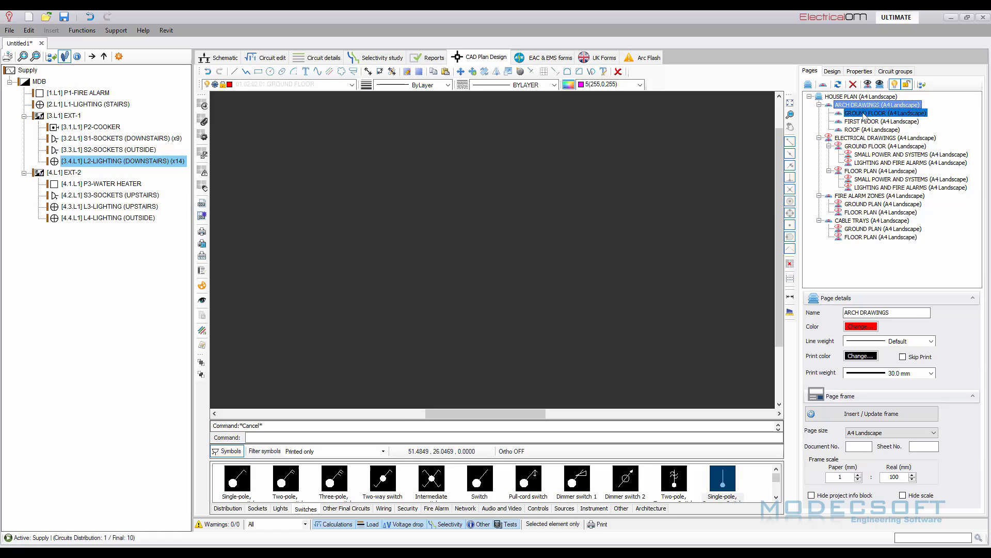
{"action": "left_click", "coordinate": [873, 138]}
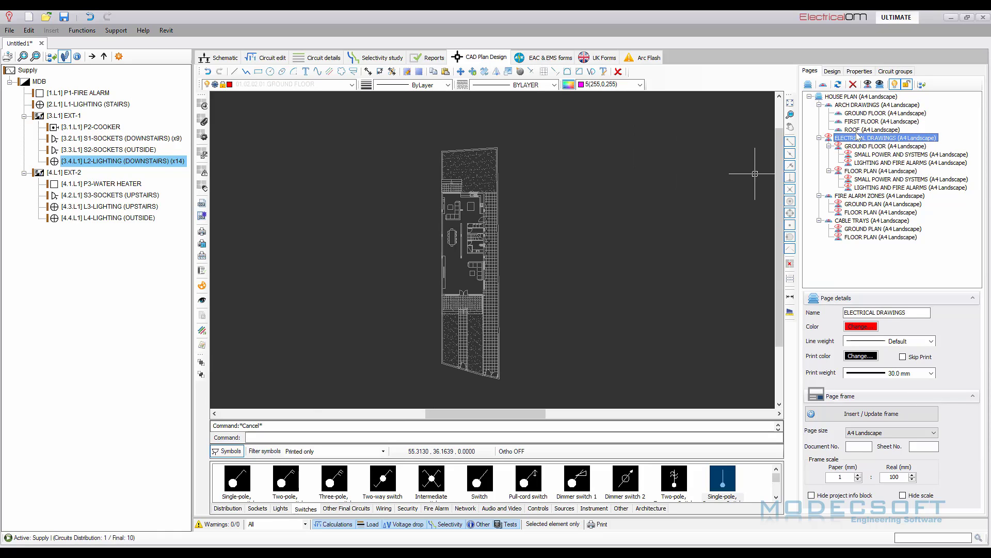
Set the ELECTRICAL DRAWINGS page size to A2 Portrait and insert its page frame around the house plan.
{"action": "left_click", "coordinate": [890, 434]}
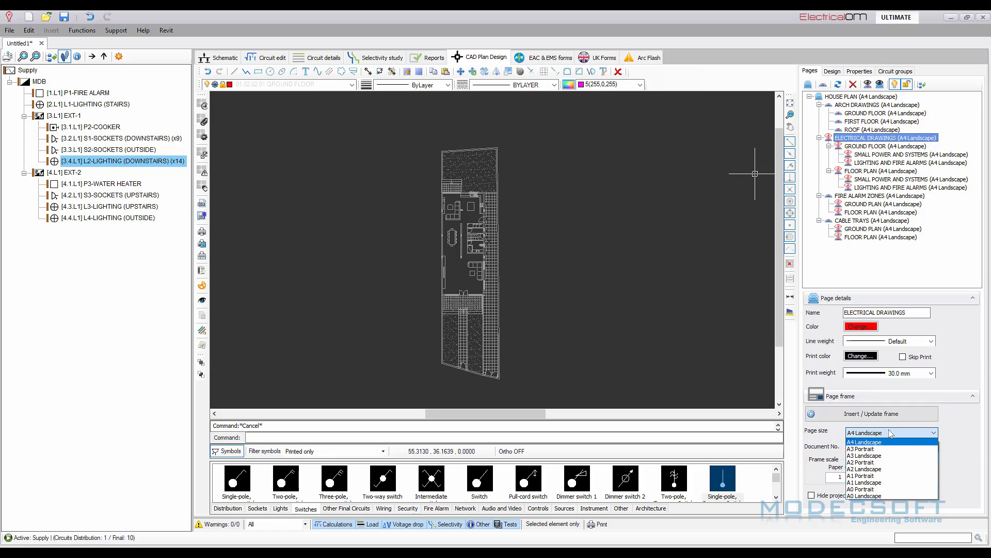
{"action": "left_click", "coordinate": [883, 463]}
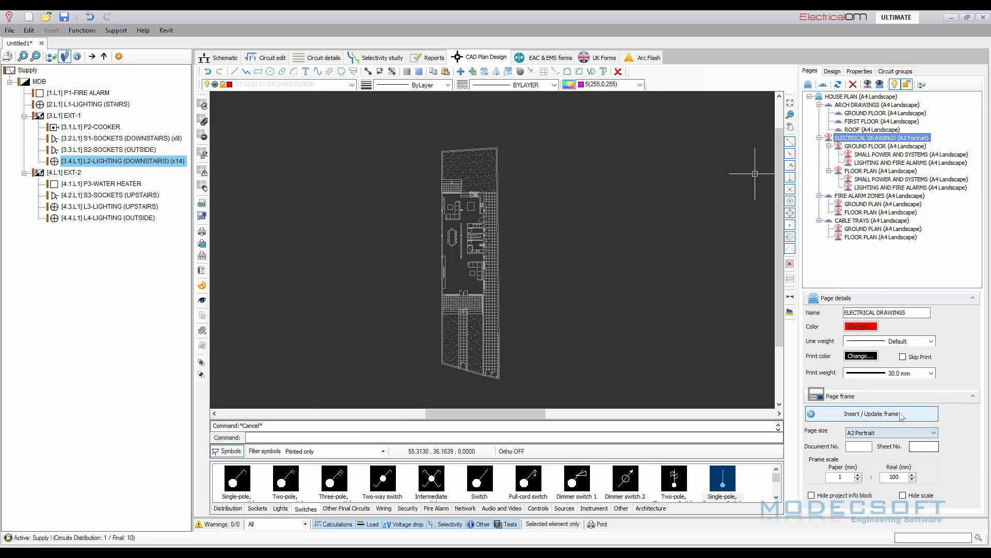
{"action": "left_click", "coordinate": [901, 416]}
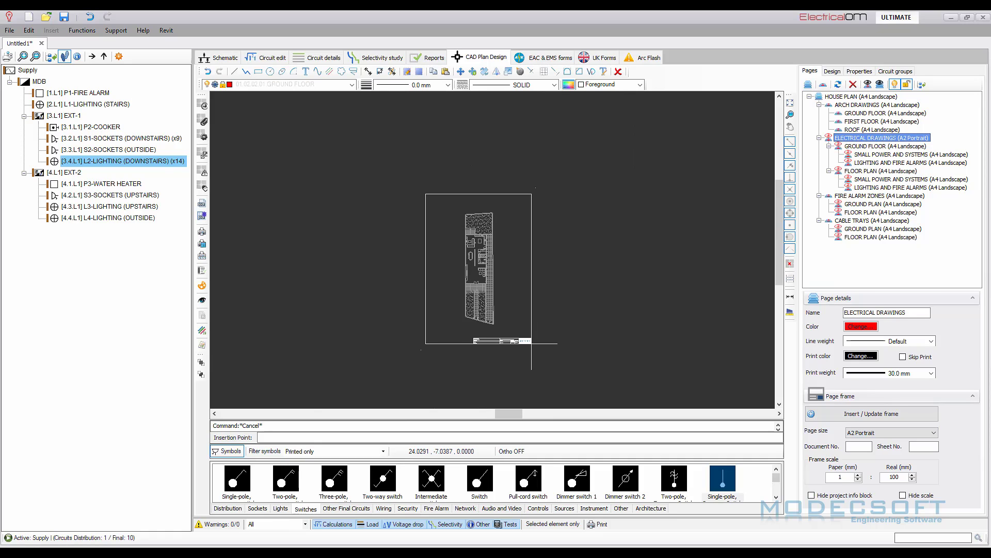
{"action": "left_click", "coordinate": [534, 343]}
Examine the frame's title block and the project info fields that feed it, and close the project info dialog without changes.
{"action": "scroll", "coordinate": [532, 356], "scroll_direction": "up", "scroll_amount": 5}
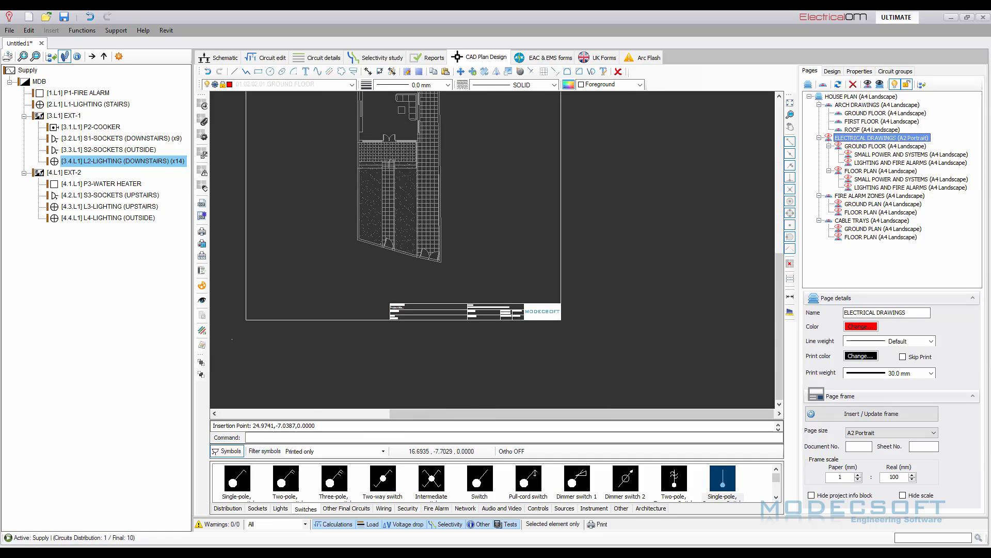
{"action": "scroll", "coordinate": [544, 330], "scroll_direction": "up", "scroll_amount": 1}
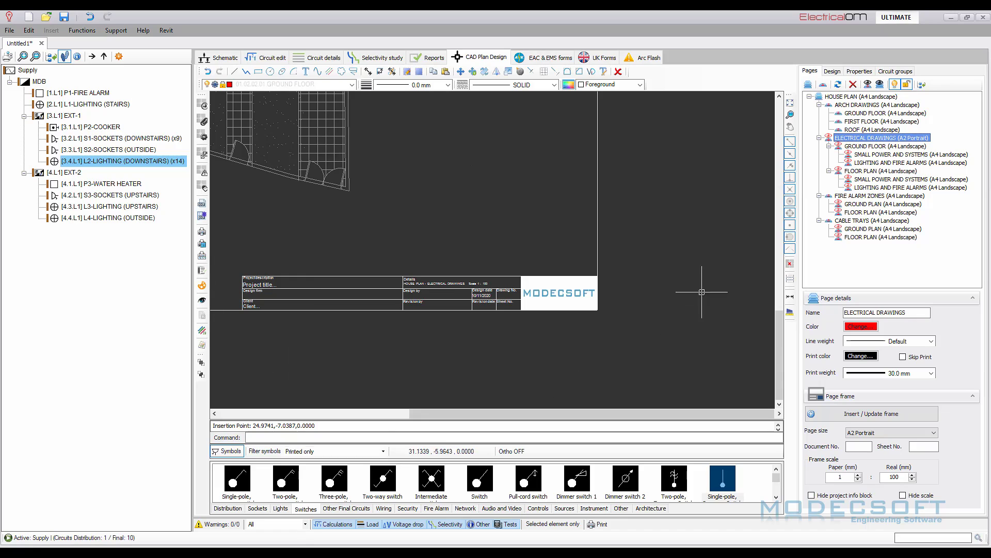
{"action": "middle_click_drag", "start_coordinate": [625, 355], "coordinate": [681, 375]}
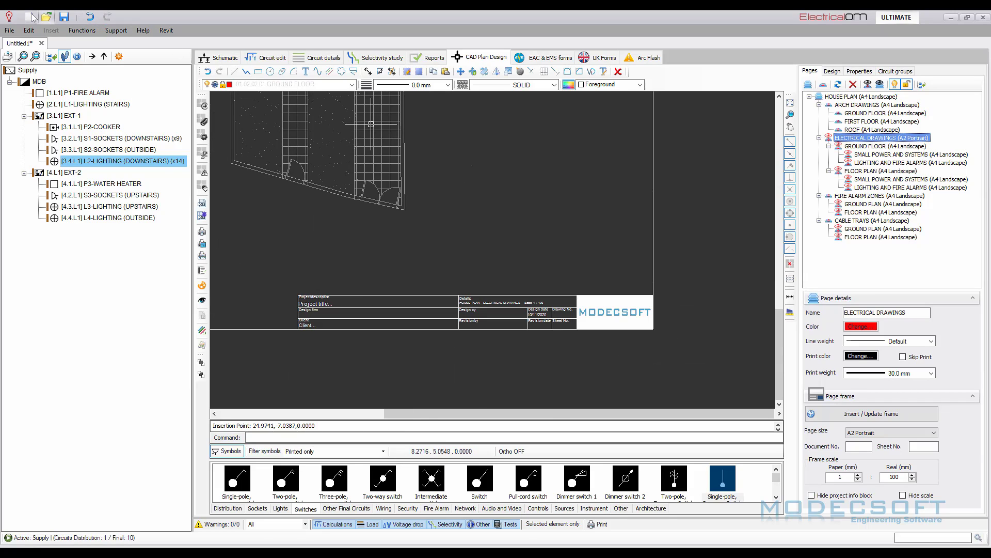
{"action": "left_click", "coordinate": [27, 32]}
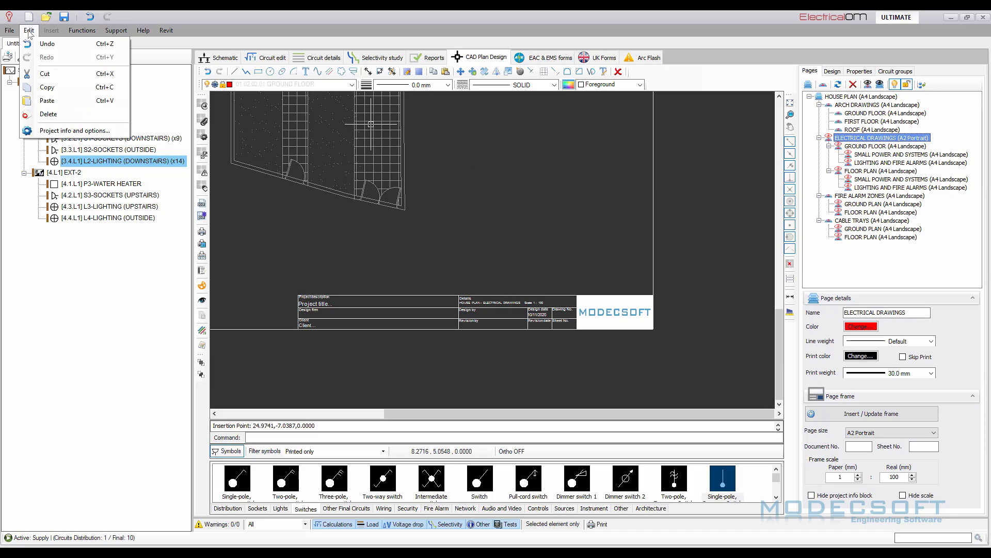
{"action": "left_click", "coordinate": [53, 132]}
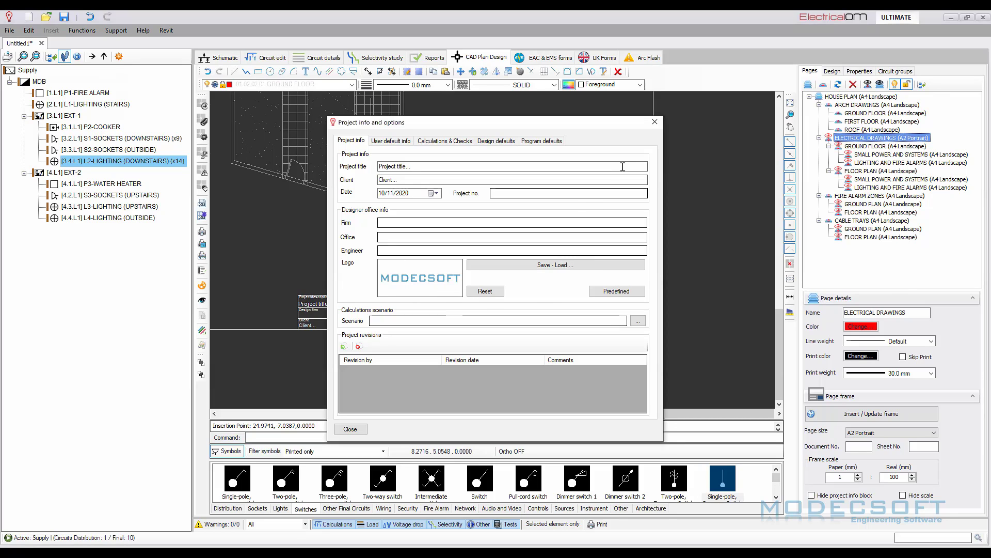
{"action": "left_click", "coordinate": [655, 122]}
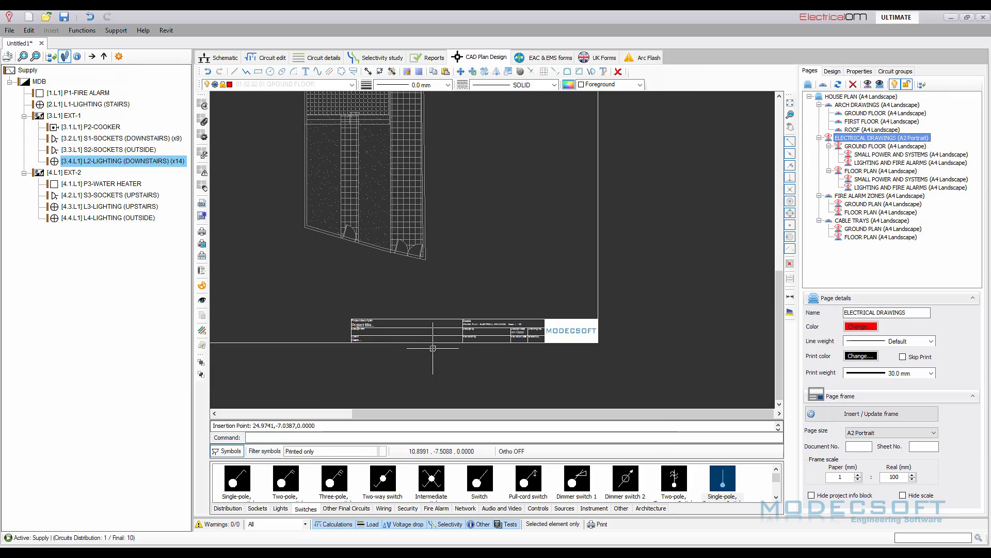
{"action": "scroll", "coordinate": [410, 354], "scroll_direction": "down", "scroll_amount": 2}
{"action": "scroll", "coordinate": [460, 352], "scroll_direction": "down", "scroll_amount": 2}
{"action": "scroll", "coordinate": [461, 352], "scroll_direction": "down", "scroll_amount": 2}
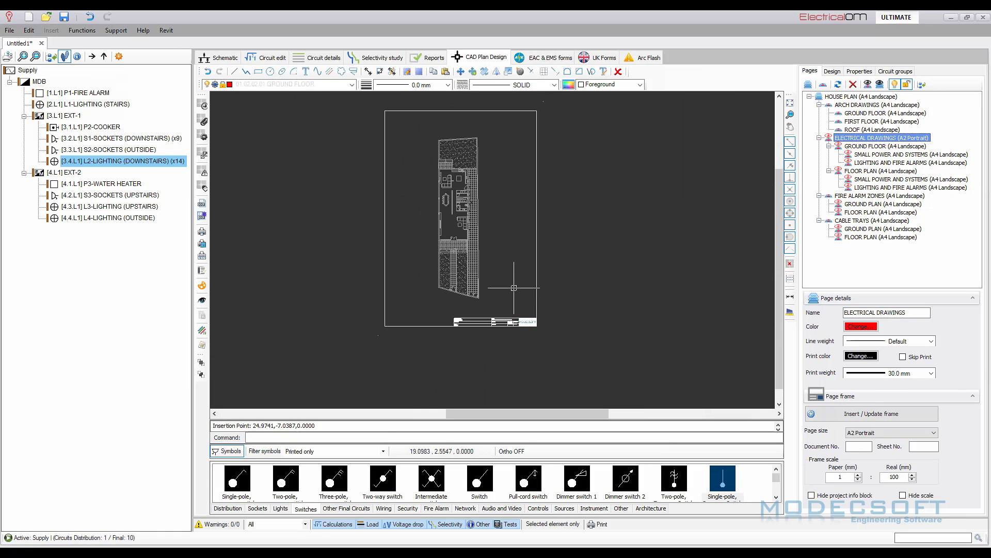
Set the GROUND FLOOR page under ELECTRICAL DRAWINGS to A2 Portrait and insert its page frame.
{"action": "left_click", "coordinate": [899, 147]}
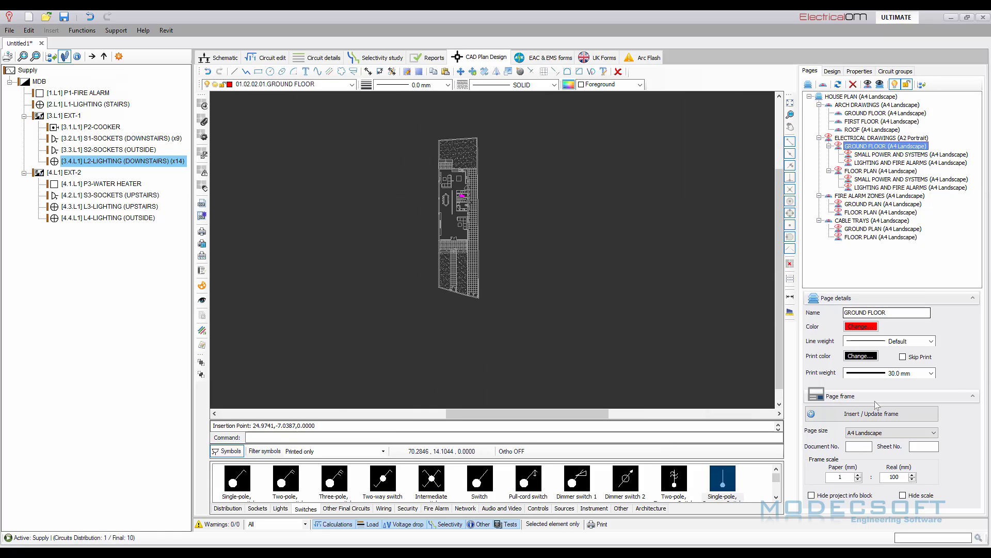
{"action": "left_click", "coordinate": [884, 434]}
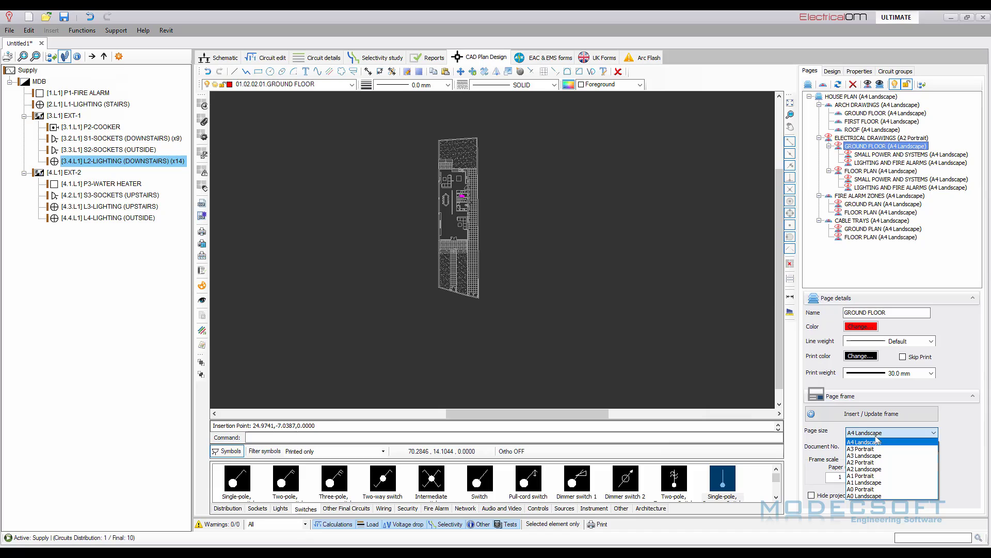
{"action": "left_click", "coordinate": [861, 462]}
{"action": "left_click", "coordinate": [872, 414]}
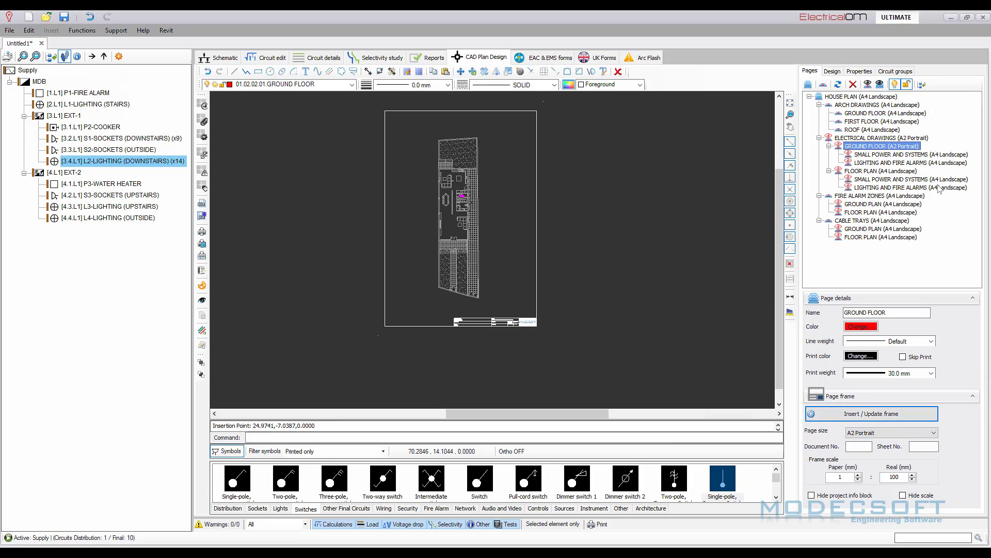
Set the ground-floor SMALL POWER AND SYSTEMS page to A2 Portrait and insert its frame around the plan and legend.
{"action": "left_click", "coordinate": [855, 139]}
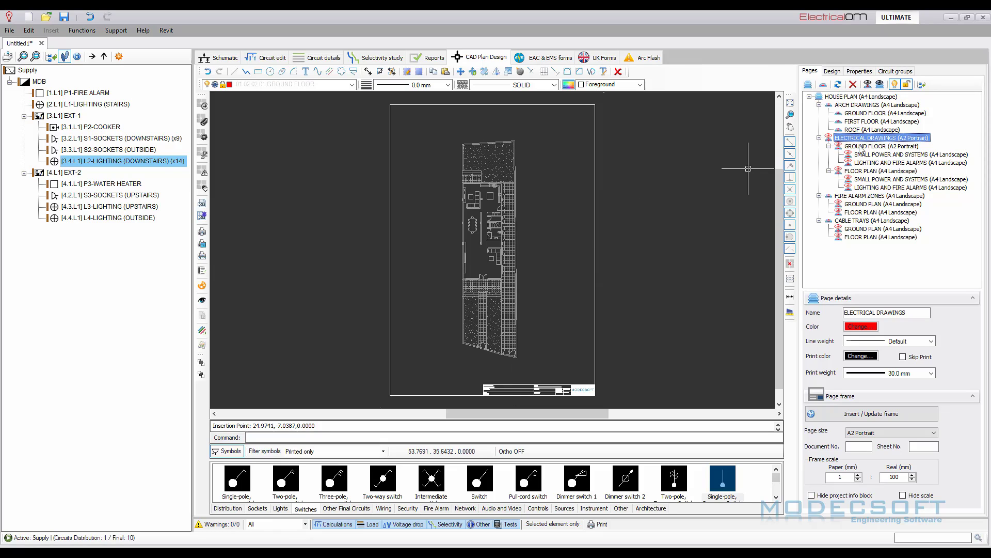
{"action": "left_click", "coordinate": [862, 146]}
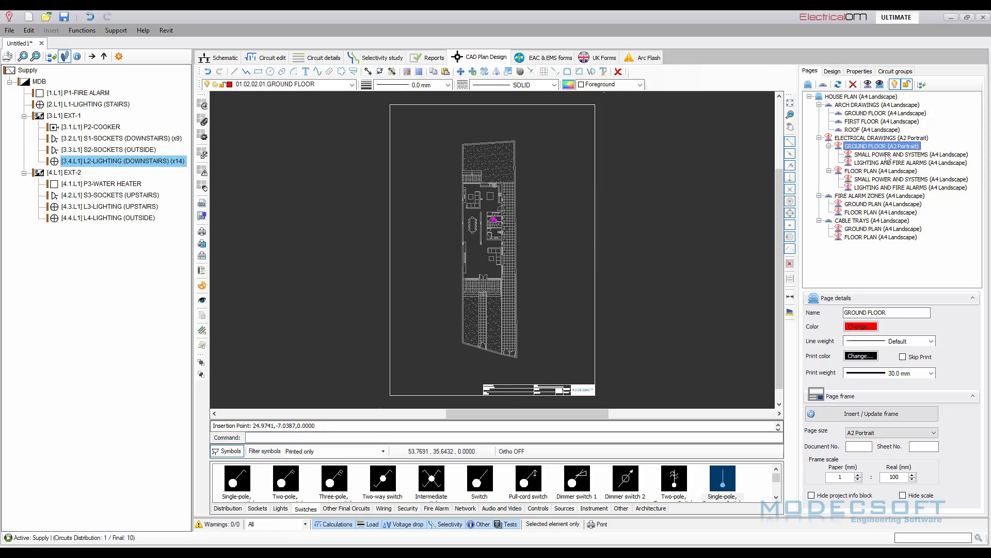
{"action": "left_click", "coordinate": [888, 154]}
{"action": "left_click", "coordinate": [880, 435]}
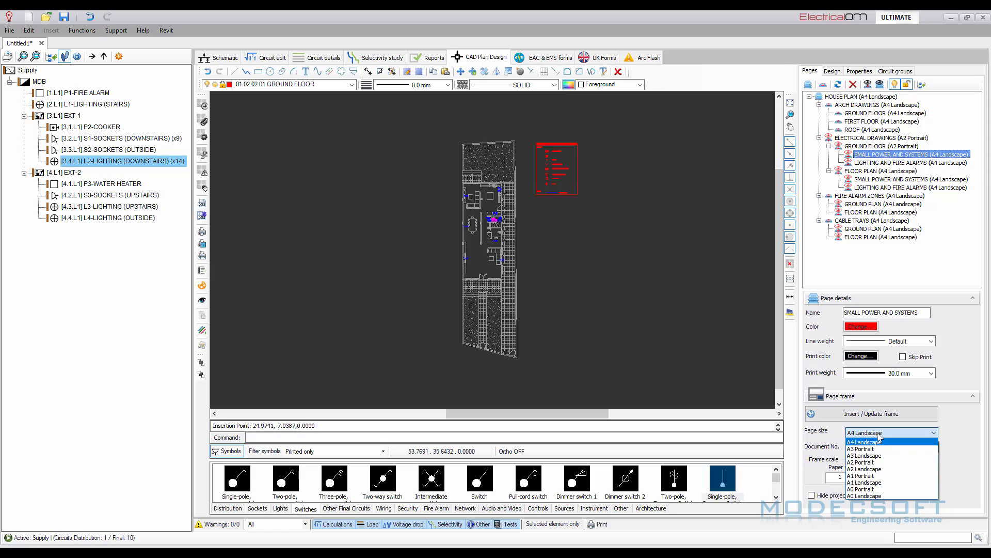
{"action": "left_click", "coordinate": [873, 462]}
{"action": "left_click", "coordinate": [906, 416]}
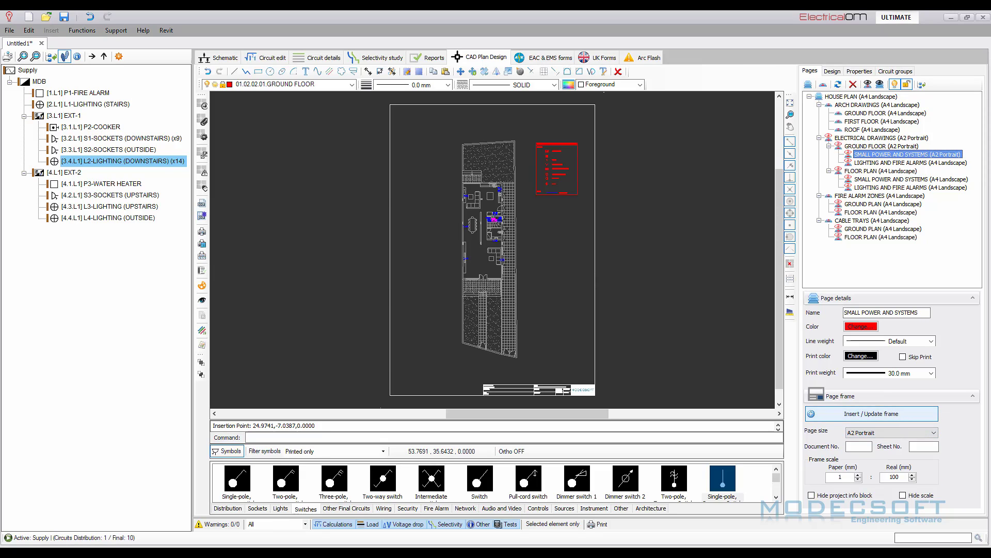
{"action": "scroll", "coordinate": [473, 200], "scroll_direction": "down", "scroll_amount": 2}
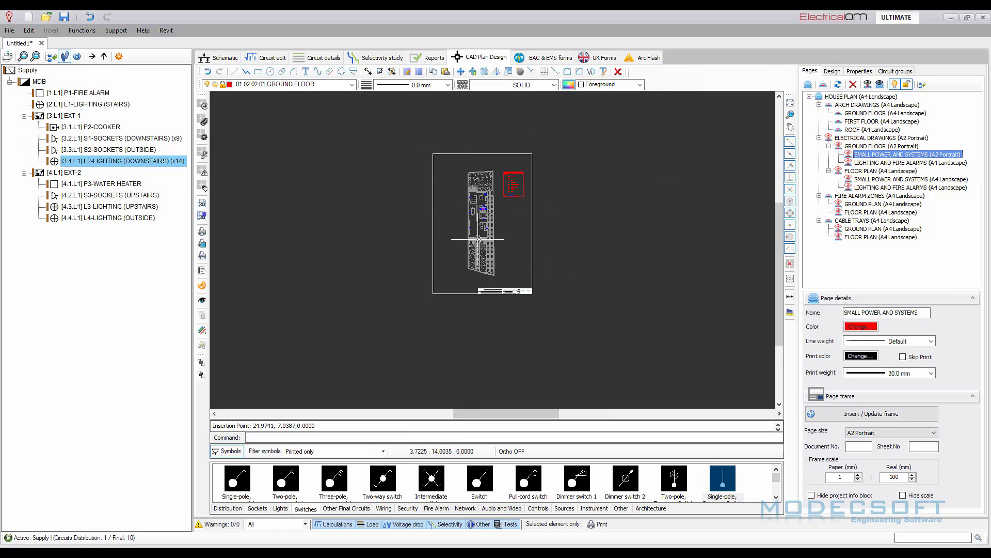
{"action": "scroll", "coordinate": [535, 186], "scroll_direction": "up", "scroll_amount": 1}
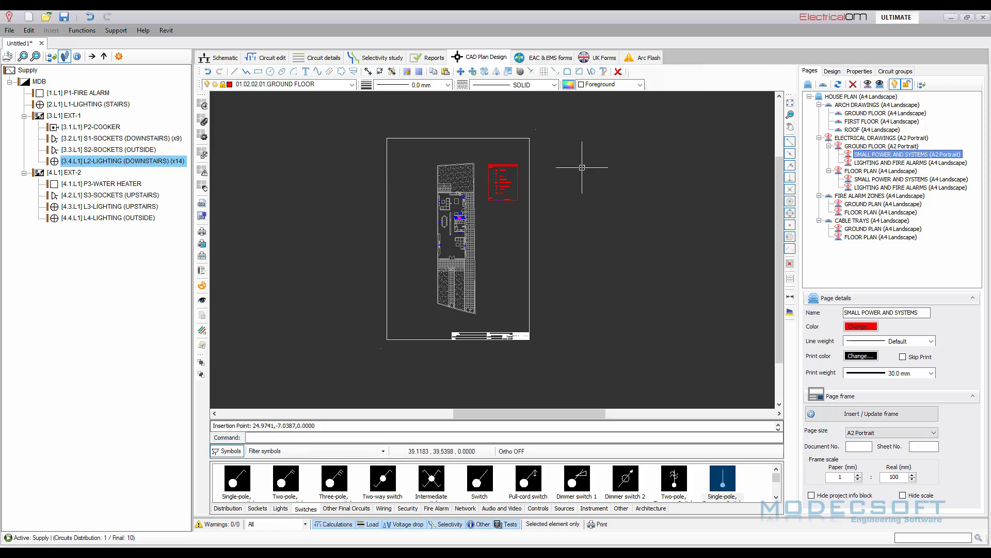
Set the ground-floor LIGHTING AND FIRE ALARMS page to A2 Portrait and insert its page frame.
{"action": "left_click", "coordinate": [888, 162]}
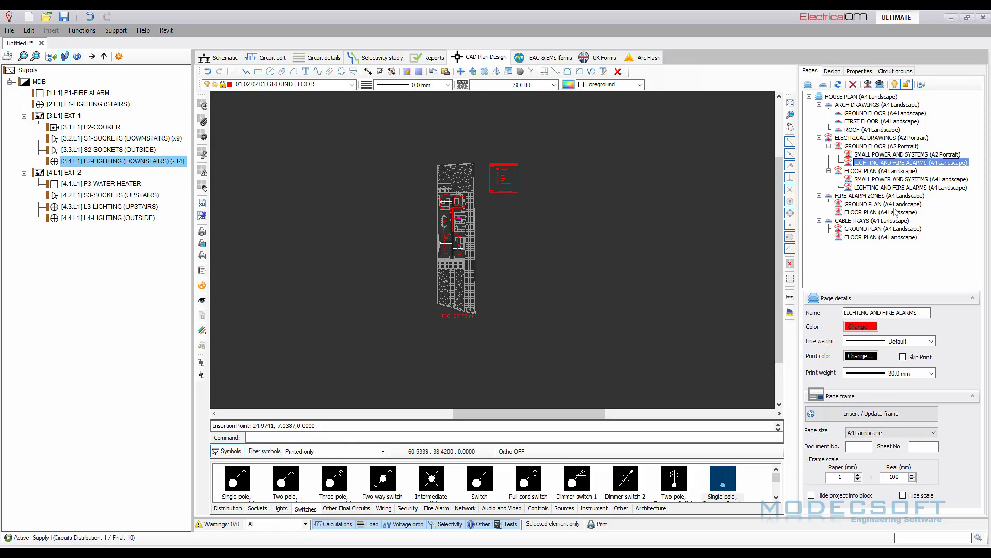
{"action": "left_click", "coordinate": [887, 432]}
{"action": "left_click", "coordinate": [861, 462]}
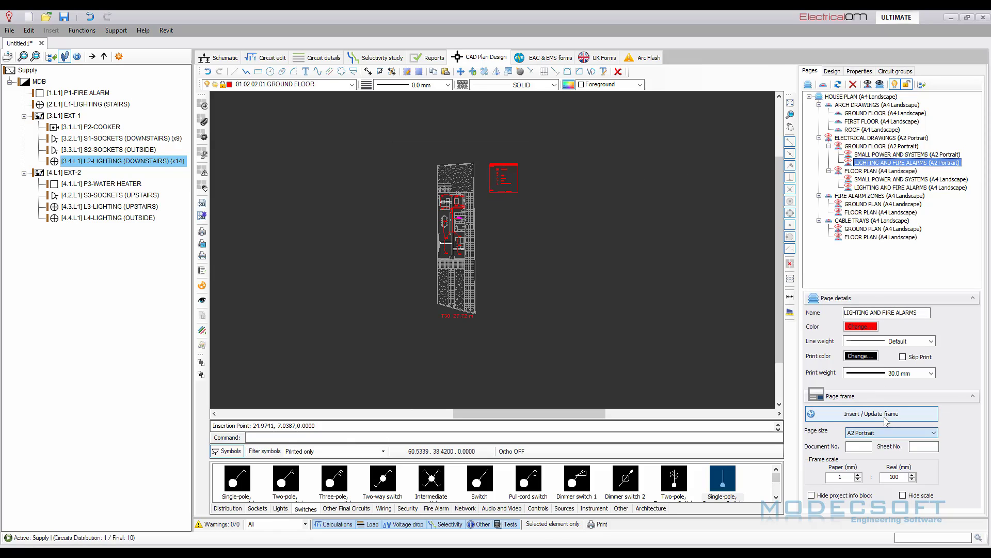
{"action": "left_click", "coordinate": [872, 413]}
Go through the FLOOR PLAN page and its two subpages under ELECTRICAL DRAWINGS, and set the FIRE ALARM ZONES page to skip printing.
{"action": "left_click", "coordinate": [882, 170]}
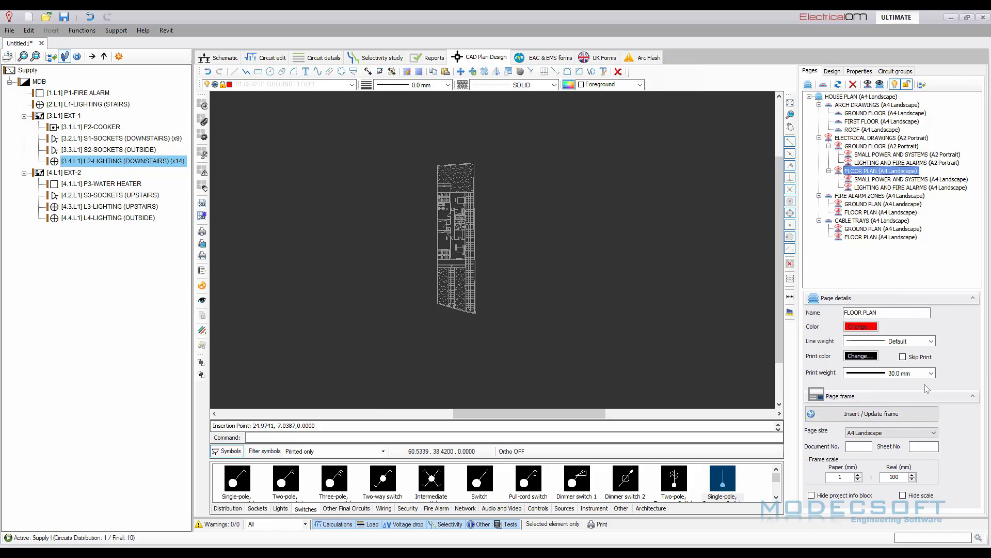
{"action": "left_click", "coordinate": [884, 180]}
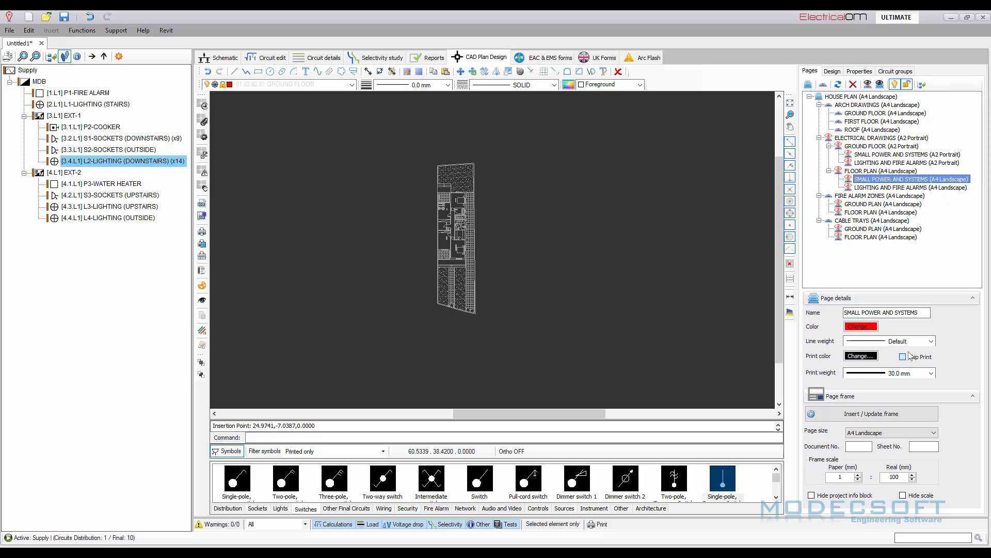
{"action": "left_click", "coordinate": [887, 189]}
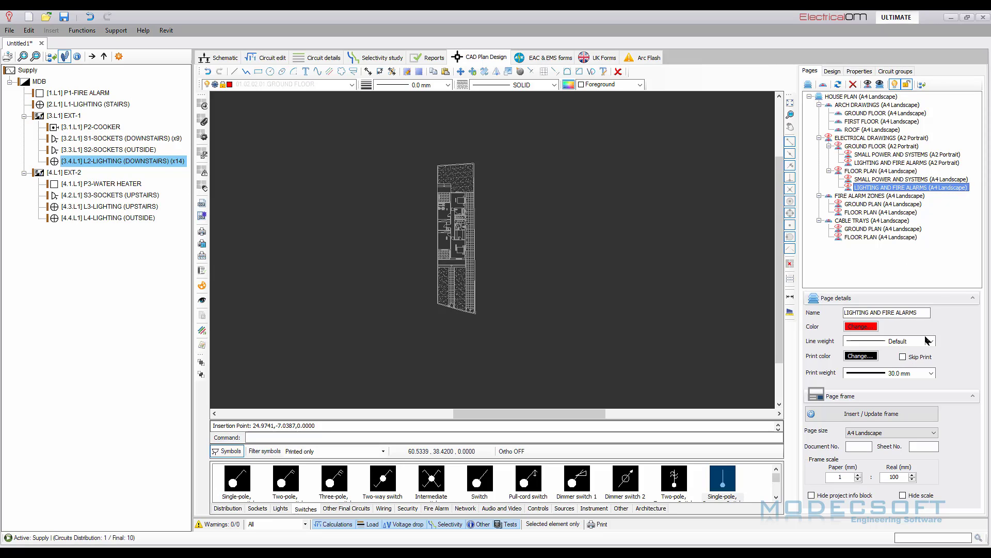
{"action": "left_click", "coordinate": [869, 197]}
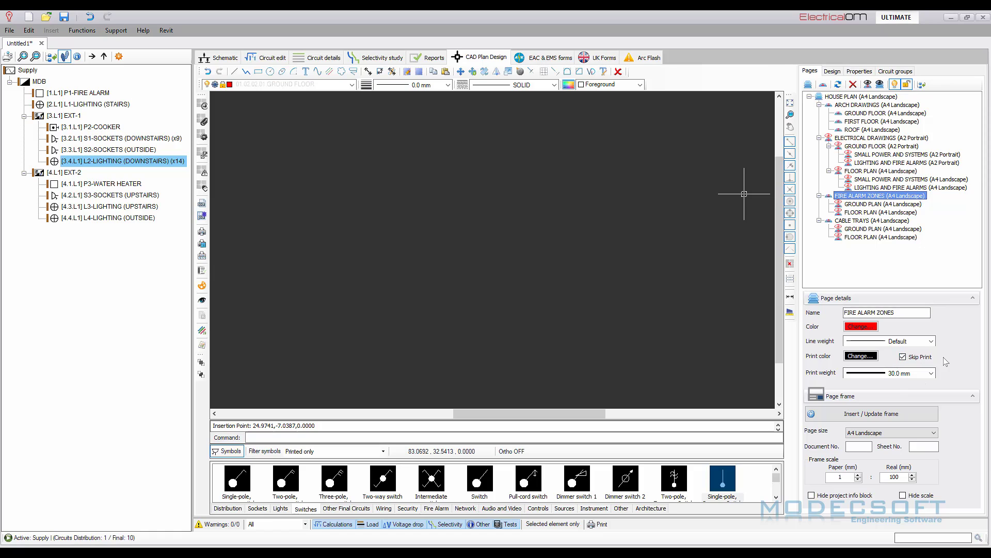
Set the GROUND PLAN page under FIRE ALARM ZONES to A2 Portrait and place its frame around the plan and zone legend.
{"action": "left_click", "coordinate": [871, 204]}
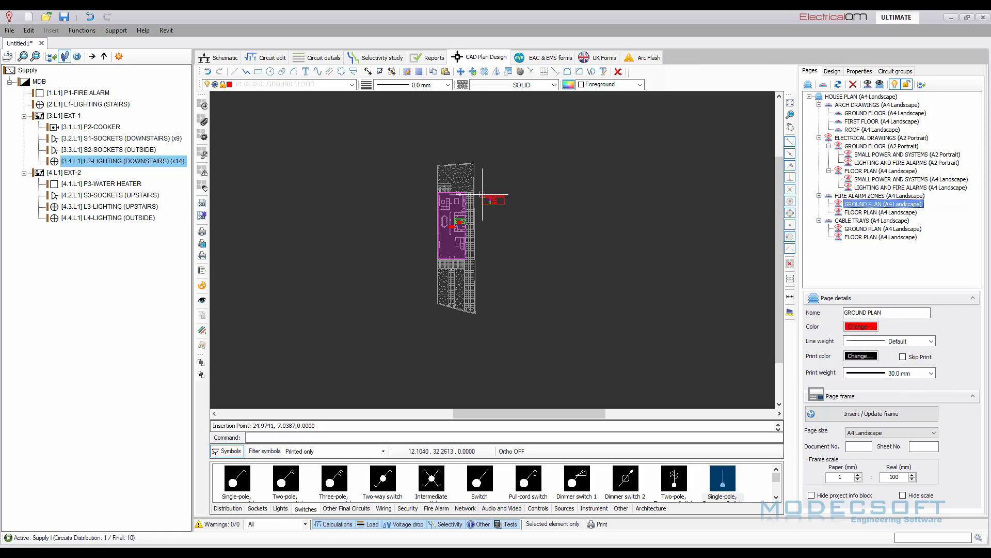
{"action": "left_click", "coordinate": [880, 433]}
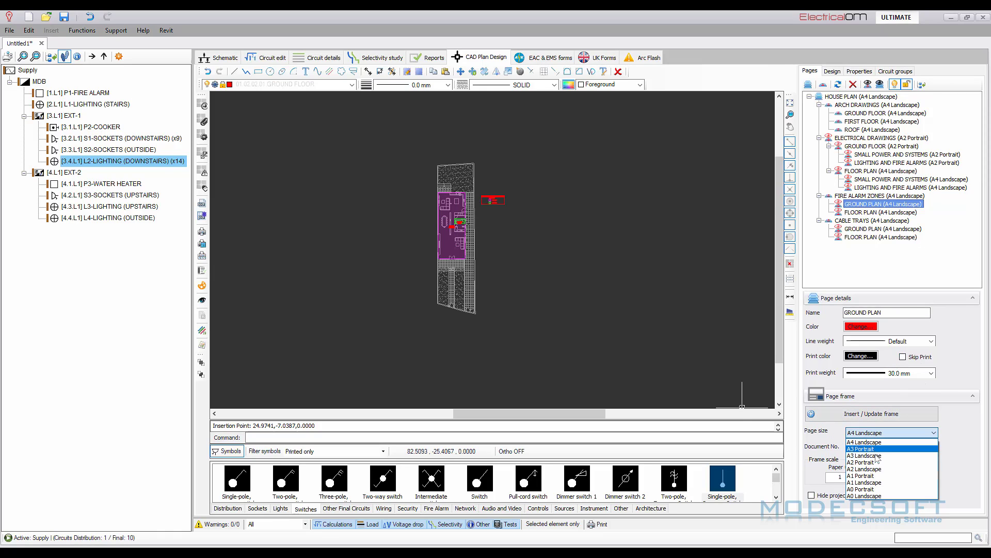
{"action": "left_click", "coordinate": [876, 462]}
{"action": "left_click", "coordinate": [872, 414]}
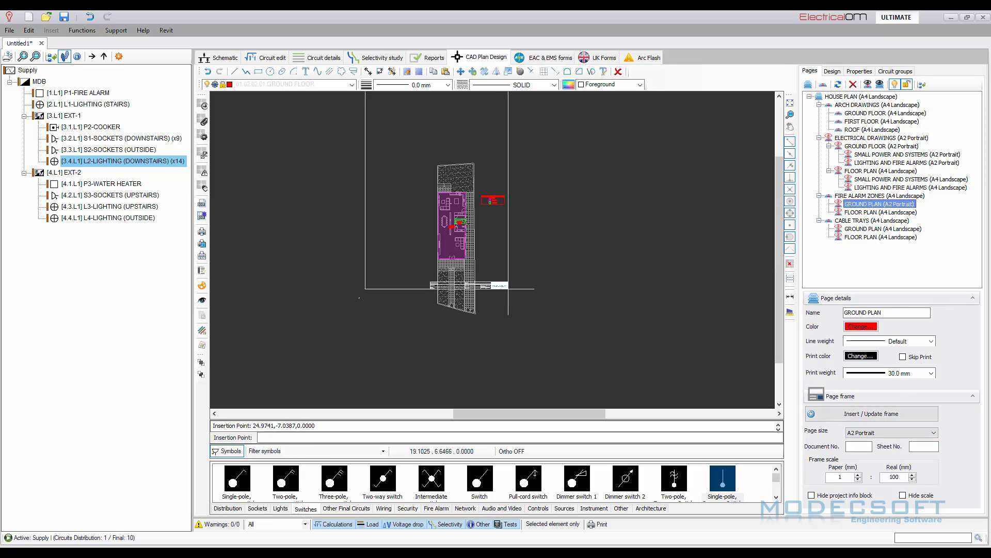
{"action": "left_click", "coordinate": [539, 339]}
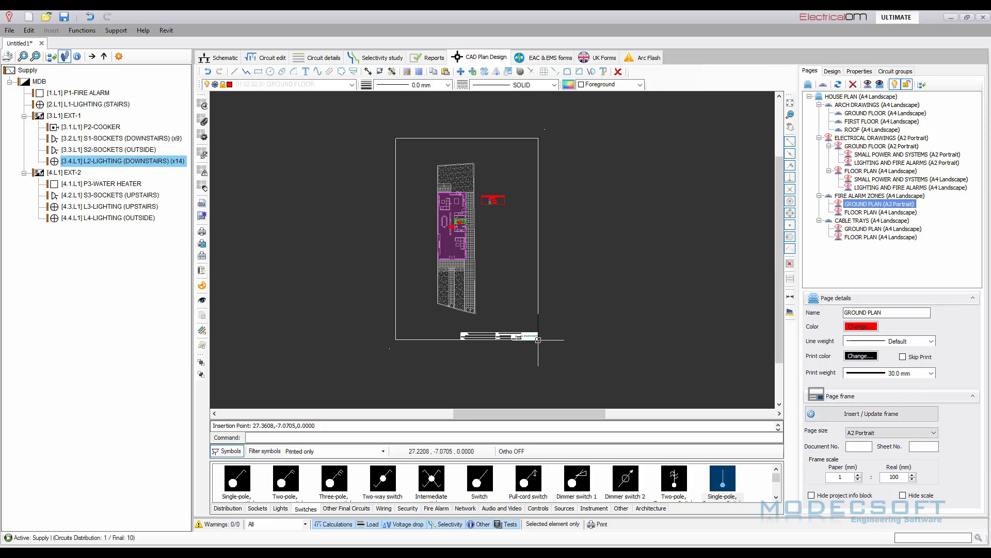
Set the CABLE TRAYS page to skip printing and place an A2 Portrait frame around the plan on its GROUND PLAN page.
{"action": "left_click", "coordinate": [881, 212]}
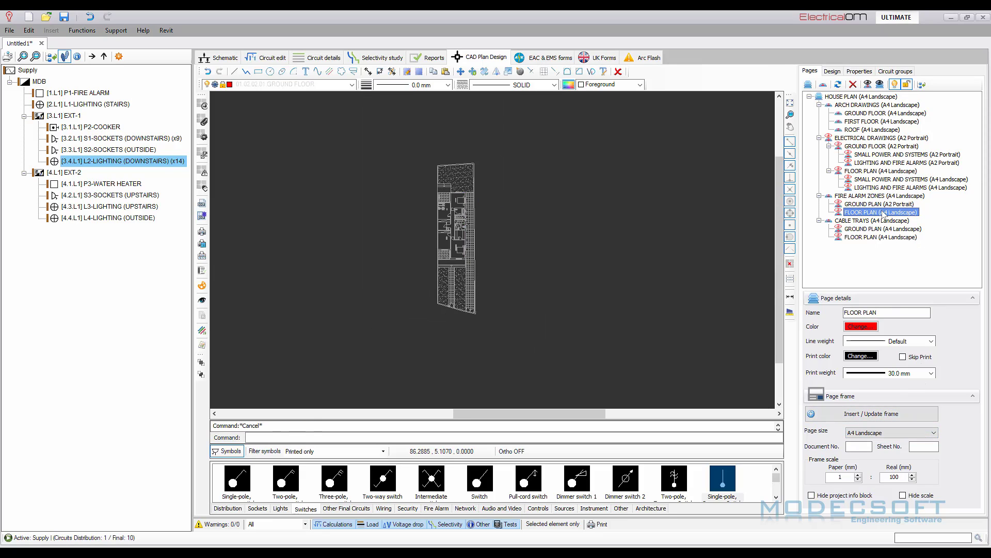
{"action": "left_click", "coordinate": [859, 221]}
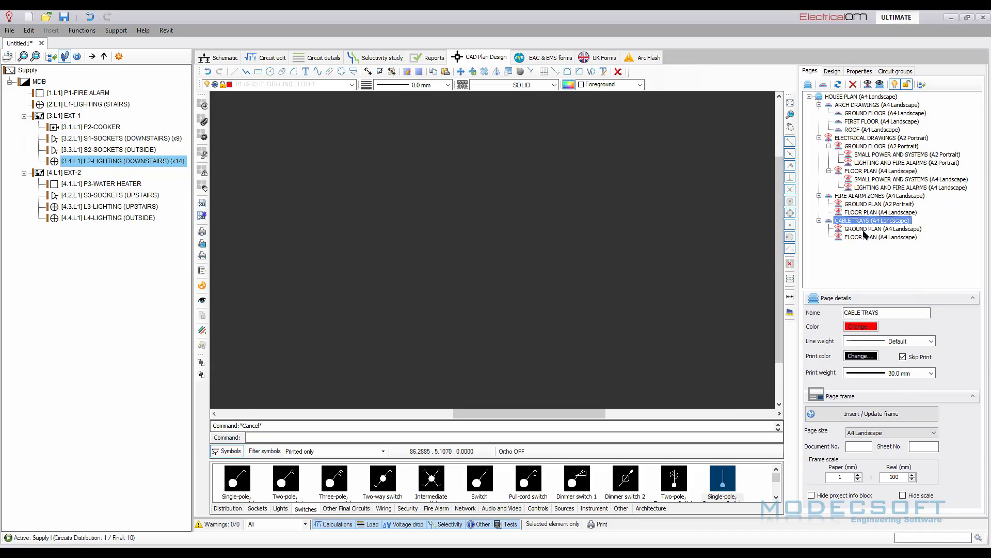
{"action": "left_click", "coordinate": [864, 230]}
{"action": "left_click", "coordinate": [874, 434]}
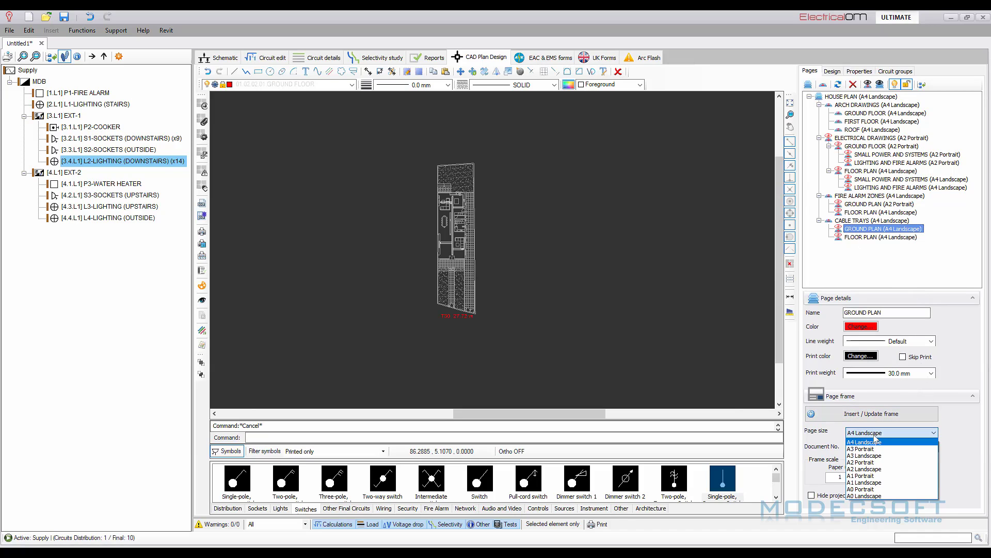
{"action": "left_click", "coordinate": [861, 462]}
{"action": "left_click", "coordinate": [871, 414]}
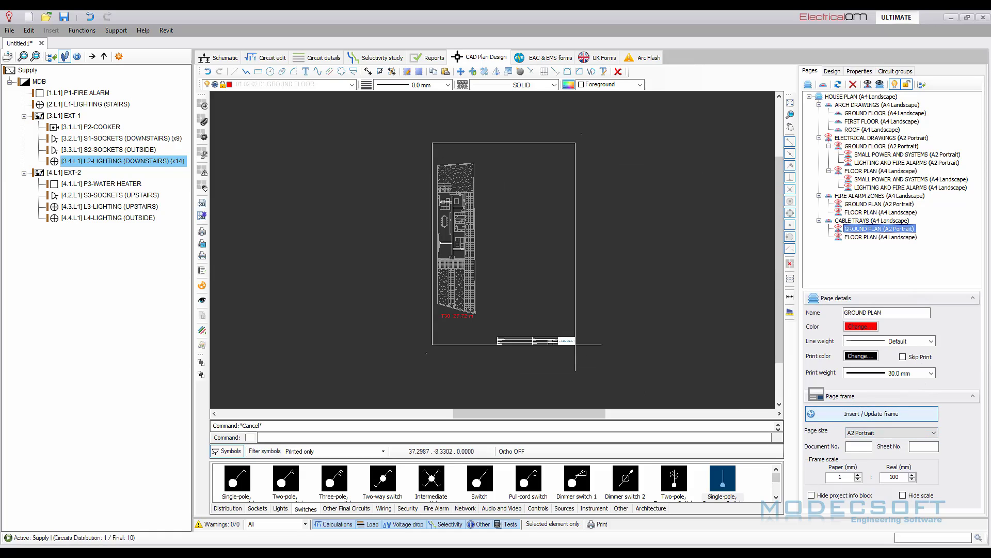
{"action": "left_click", "coordinate": [530, 342]}
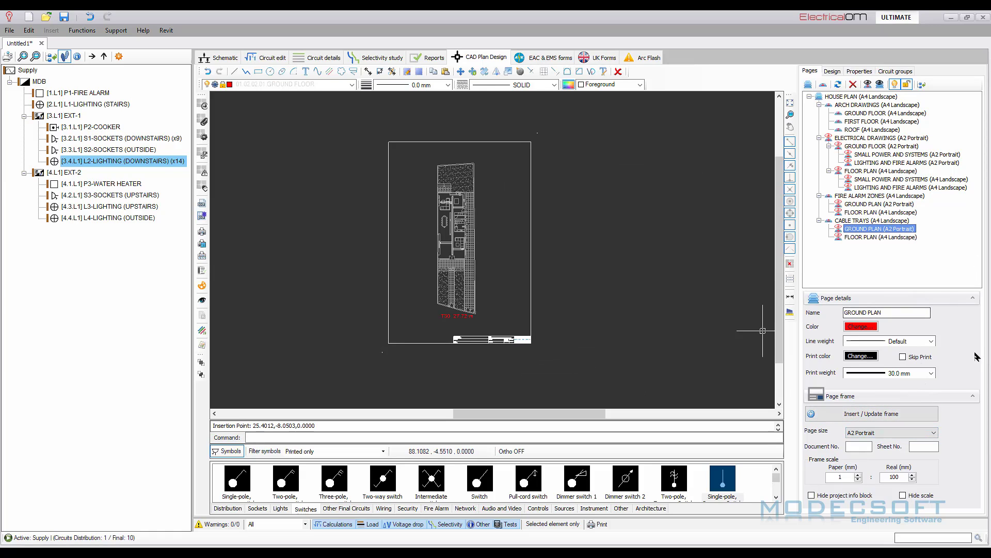
Check the Skip Print setting of the CABLE TRAYS floor plan, the HOUSE PLAN root and the pages under ARCH DRAWINGS.
{"action": "left_click", "coordinate": [883, 237]}
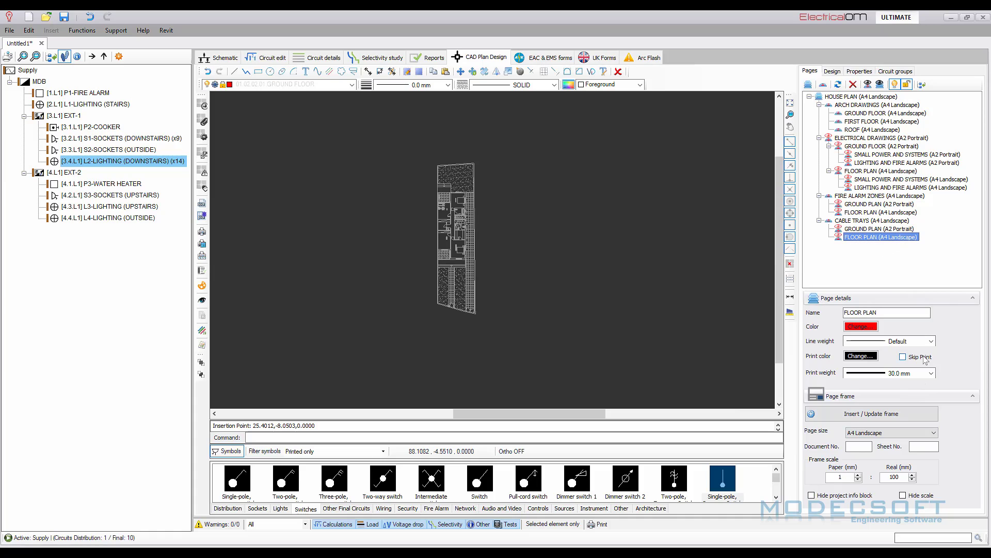
{"action": "left_click", "coordinate": [845, 98]}
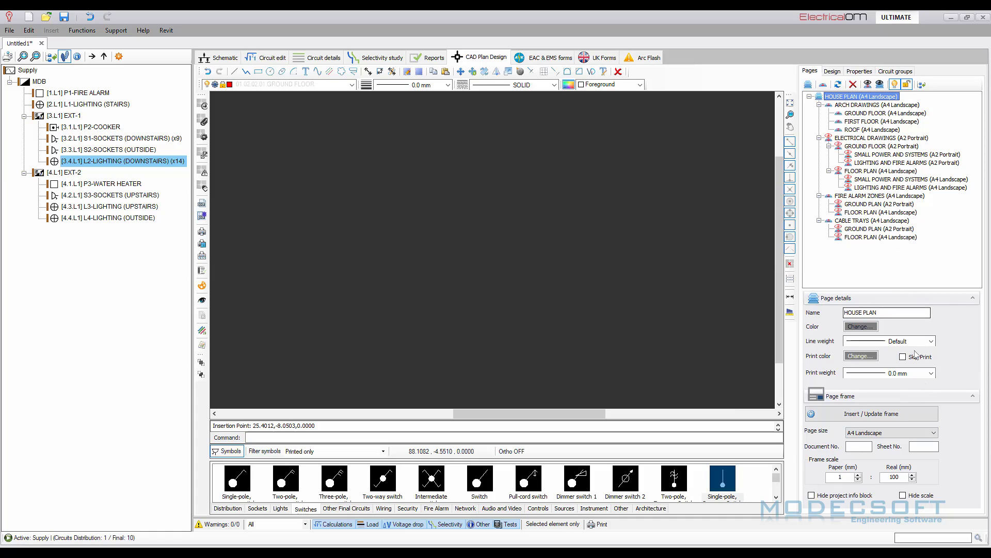
{"action": "left_click", "coordinate": [874, 106]}
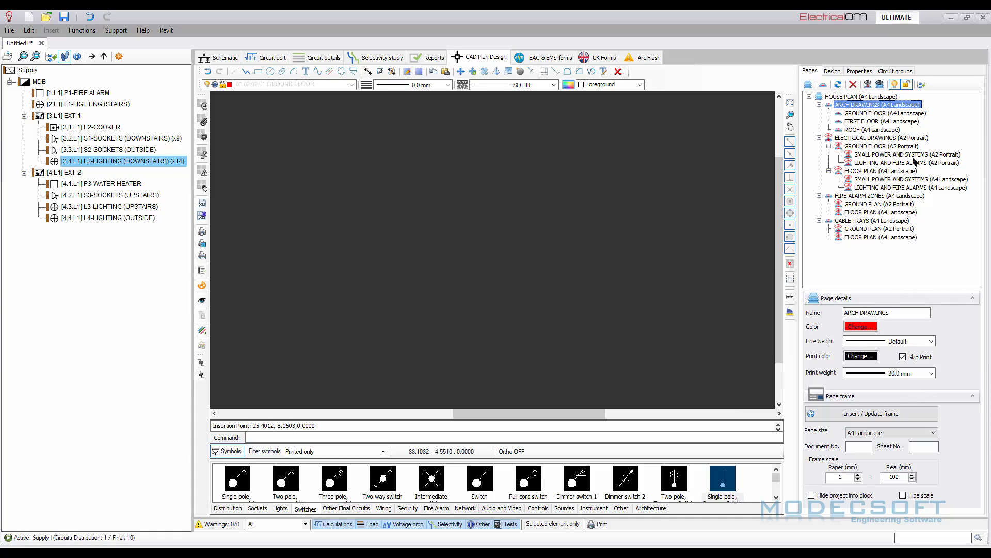
{"action": "left_click", "coordinate": [884, 113]}
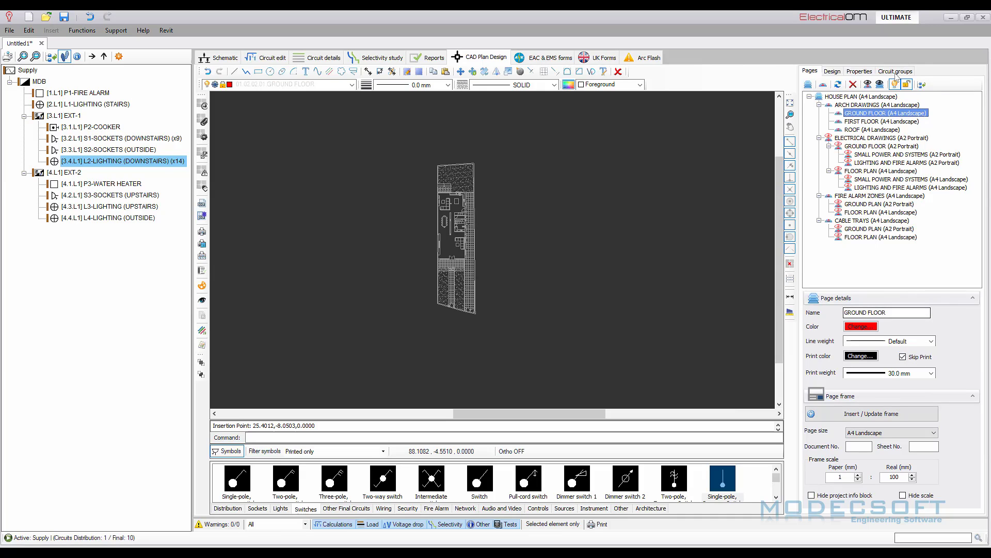
{"action": "left_click", "coordinate": [882, 121]}
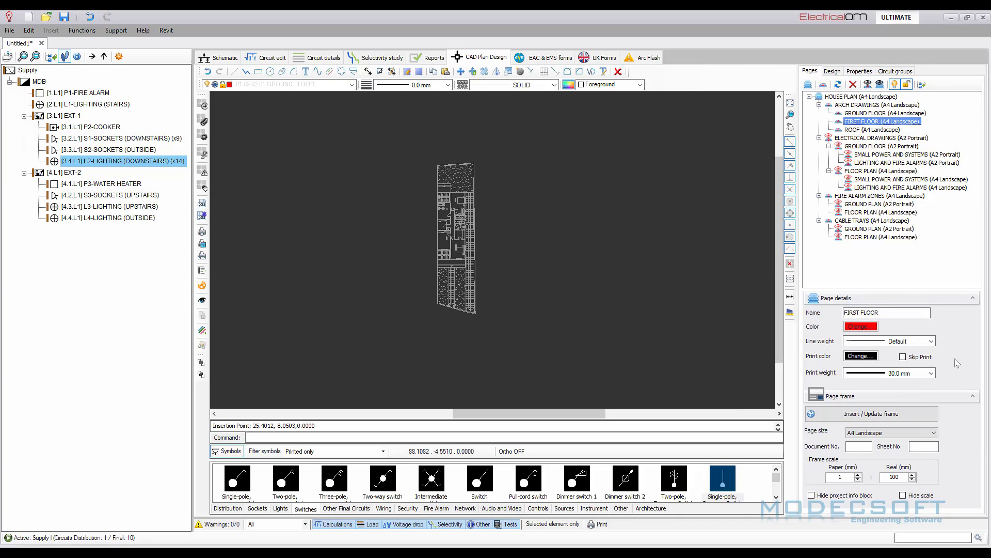
{"action": "left_click", "coordinate": [879, 130]}
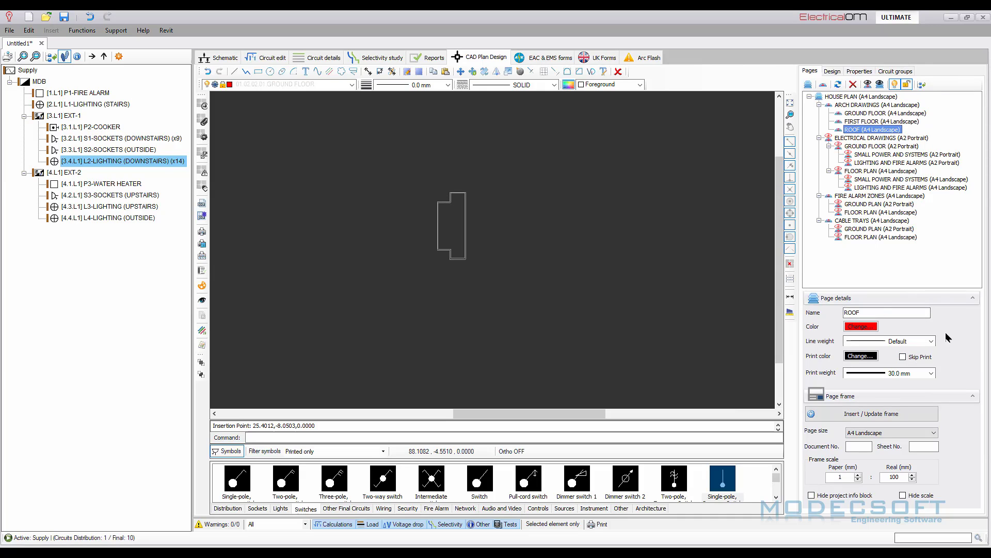
Go through ELECTRICAL DRAWINGS and its GROUND FLOOR page to open the ground-floor LIGHTING AND FIRE ALARMS page.
{"action": "left_click", "coordinate": [854, 139]}
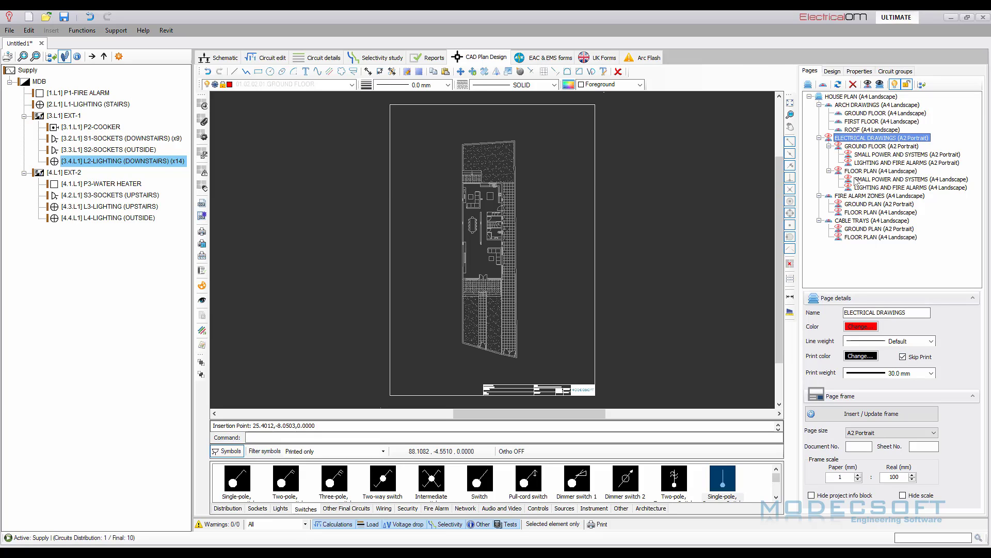
{"action": "left_click", "coordinate": [862, 146]}
{"action": "left_click", "coordinate": [874, 162]}
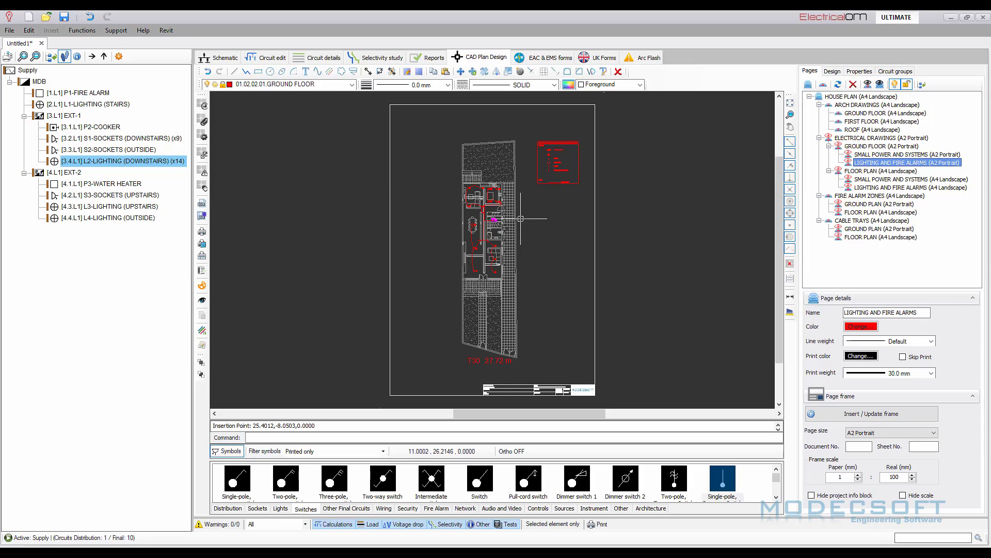
{"action": "left_click", "coordinate": [389, 233]}
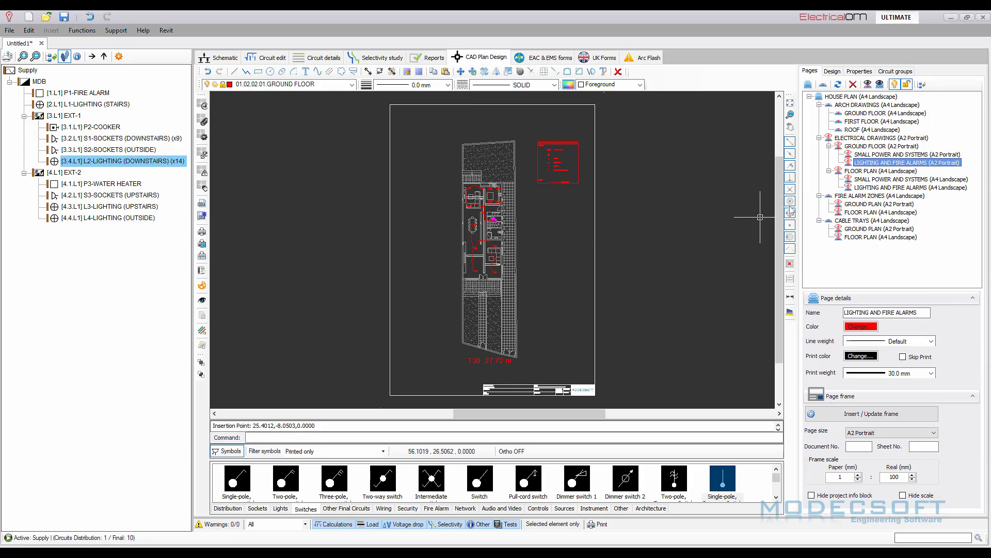
Create a cable schedule for the ground-floor lighting page and set its selection to All Circuits.
{"action": "left_click", "coordinate": [832, 70]}
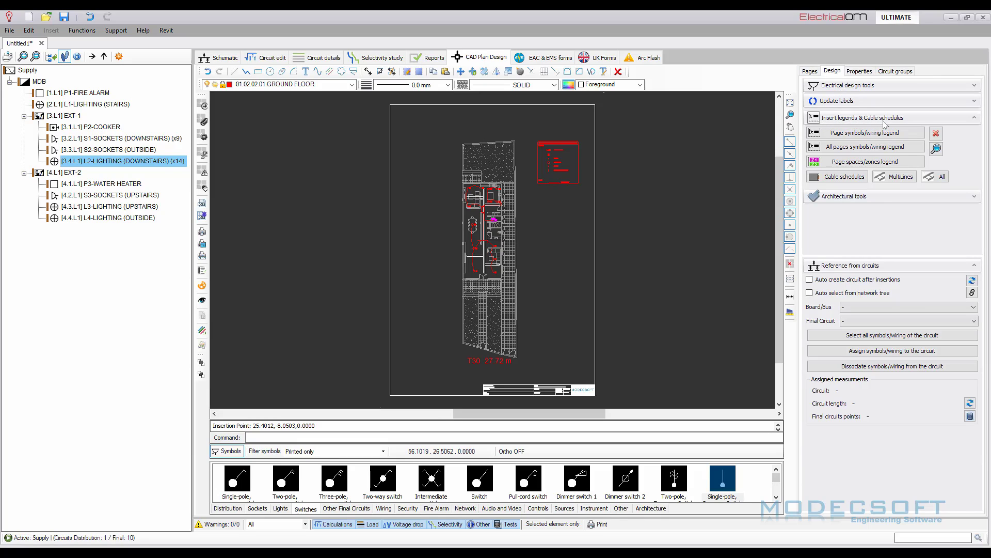
{"action": "left_click", "coordinate": [844, 177]}
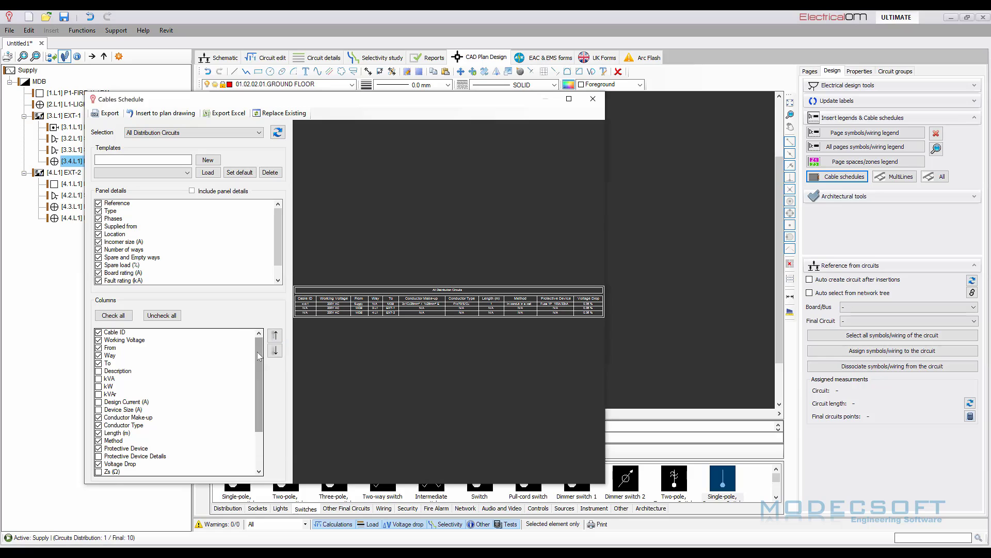
{"action": "left_click_drag", "start_coordinate": [259, 367], "coordinate": [261, 343]}
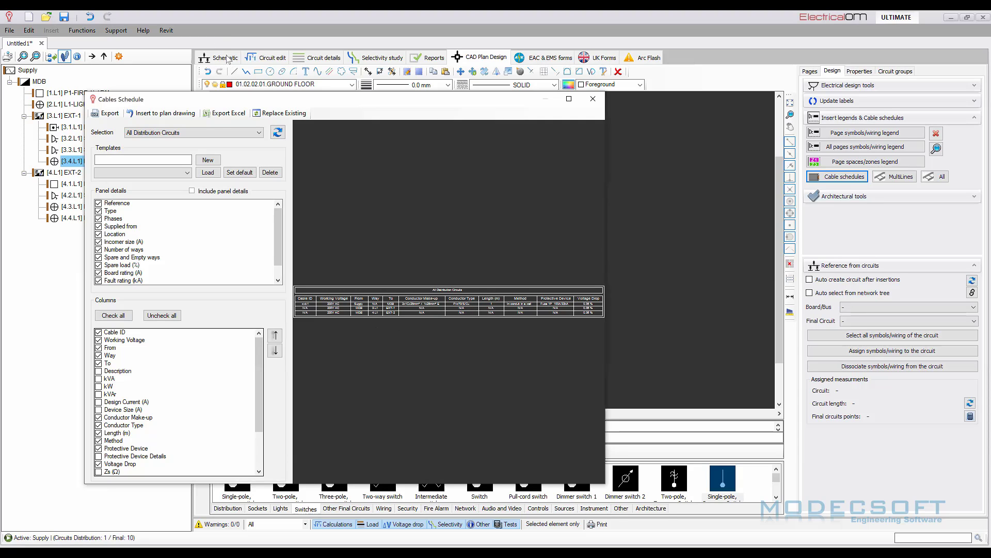
{"action": "left_click", "coordinate": [216, 133]}
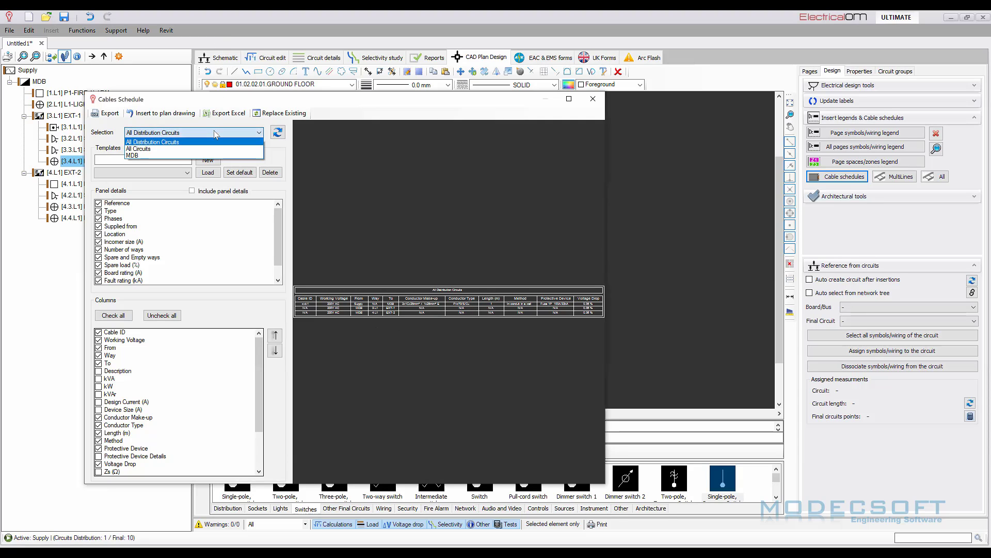
{"action": "left_click", "coordinate": [166, 149]}
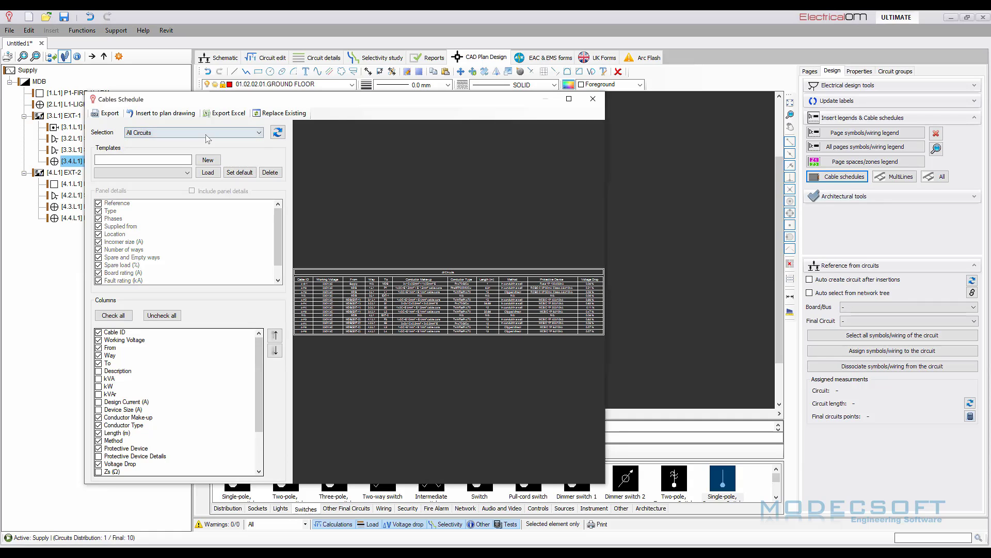
{"action": "left_click", "coordinate": [168, 134]}
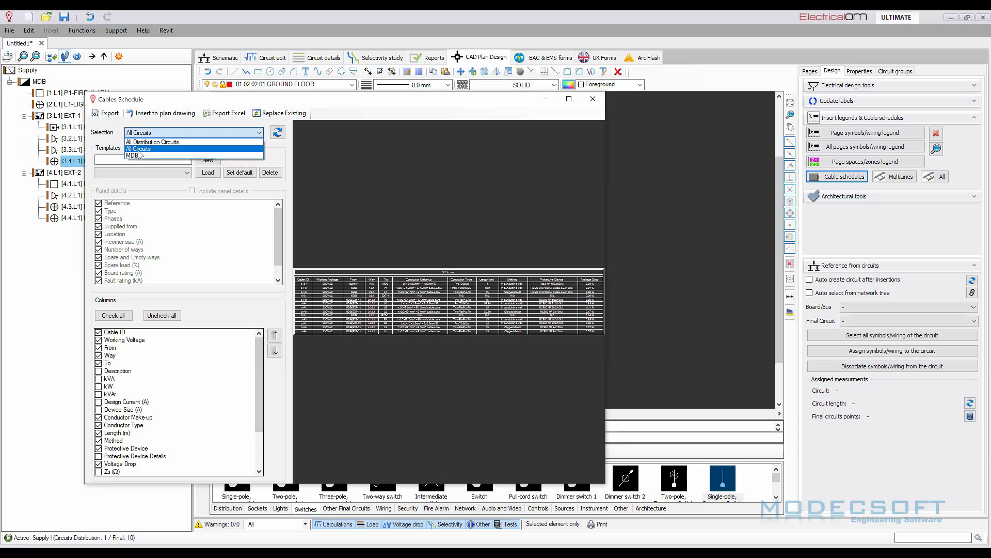
{"action": "left_click", "coordinate": [286, 154]}
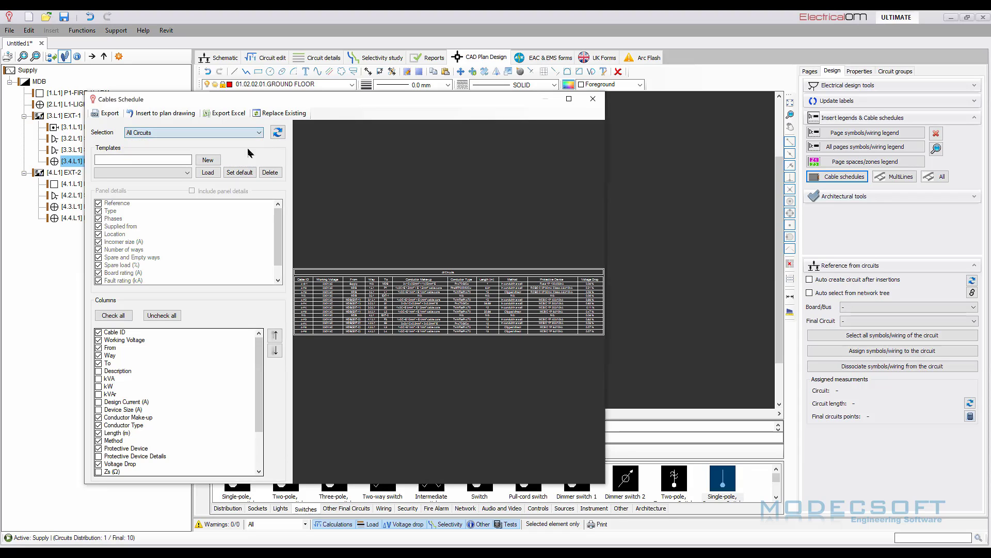
Insert the All Circuits cable schedule into the drawing, placing it below the ground-floor plan and inside the frame's width.
{"action": "left_click", "coordinate": [162, 114]}
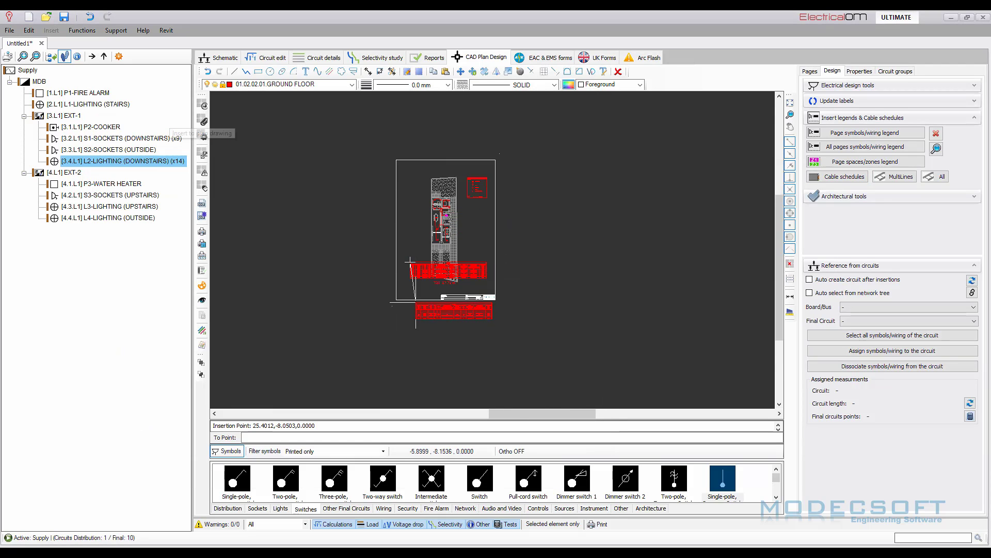
{"action": "scroll", "coordinate": [408, 212], "scroll_direction": "up", "scroll_amount": 2}
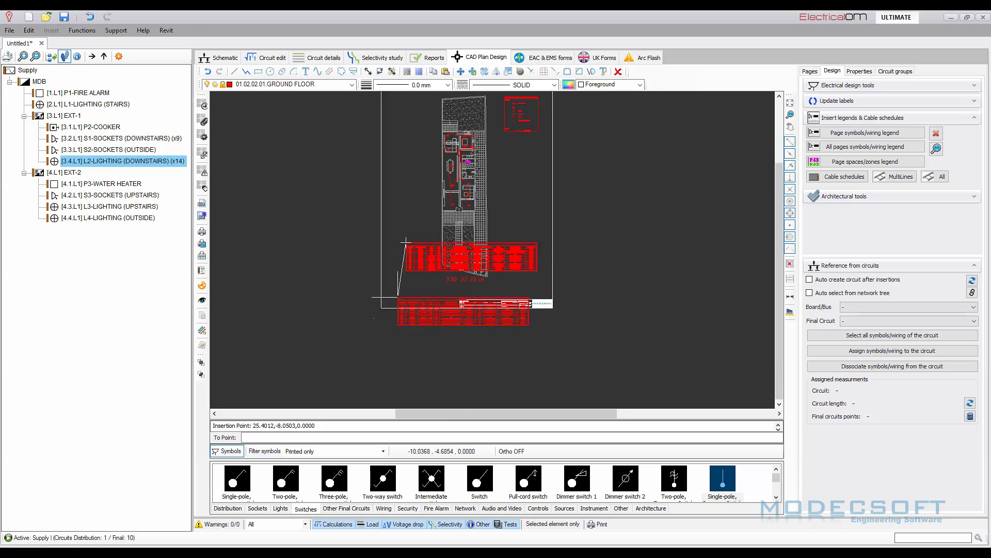
{"action": "left_click", "coordinate": [412, 201]}
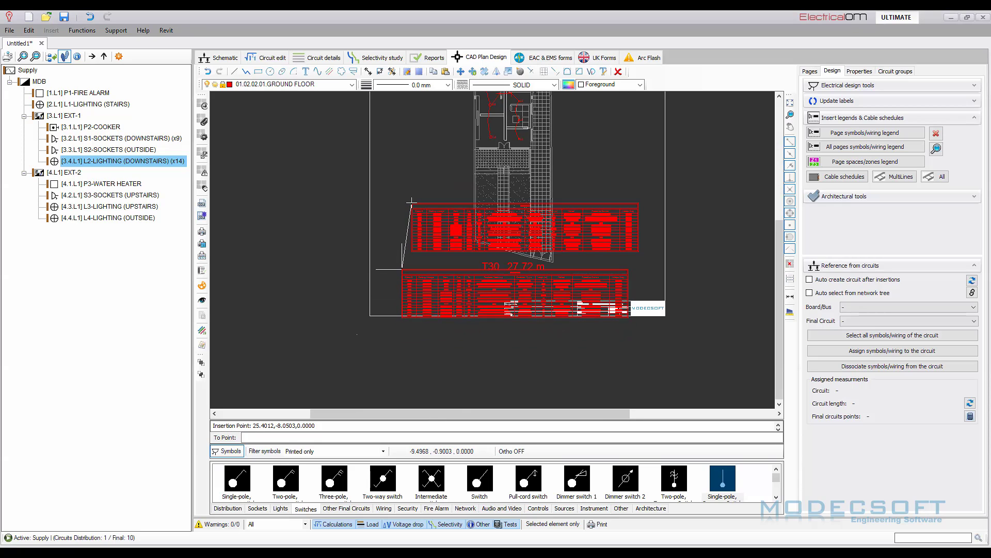
{"action": "scroll", "coordinate": [504, 362], "scroll_direction": "down", "scroll_amount": 3}
{"action": "key", "text": "Escape"}
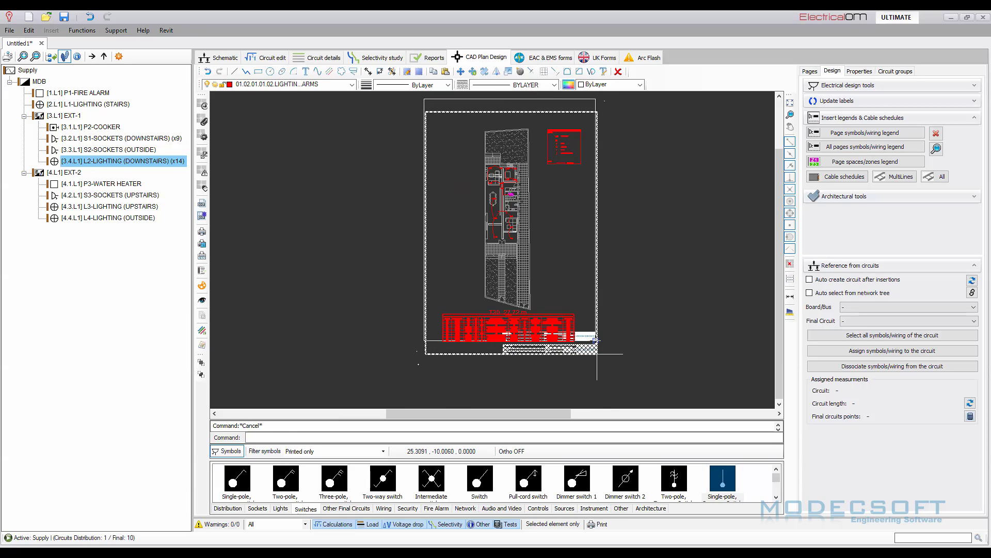
Move the page frame slightly down so its title block clears the cable schedule, and check the plan layout.
{"action": "left_click", "coordinate": [597, 354]}
{"action": "scroll", "coordinate": [510, 331], "scroll_direction": "up", "scroll_amount": 2}
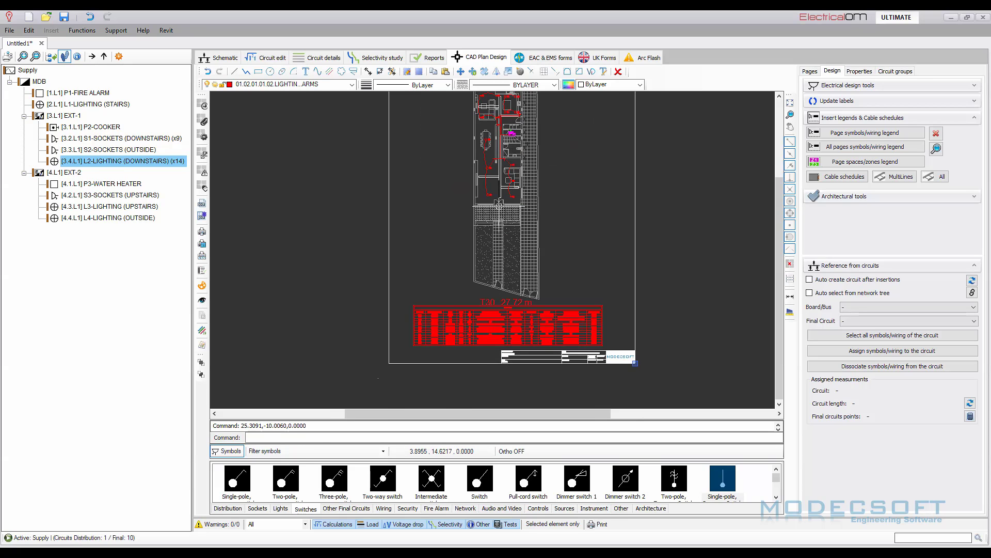
{"action": "scroll", "coordinate": [510, 156], "scroll_direction": "up", "scroll_amount": 2}
{"action": "scroll", "coordinate": [501, 221], "scroll_direction": "down", "scroll_amount": 2}
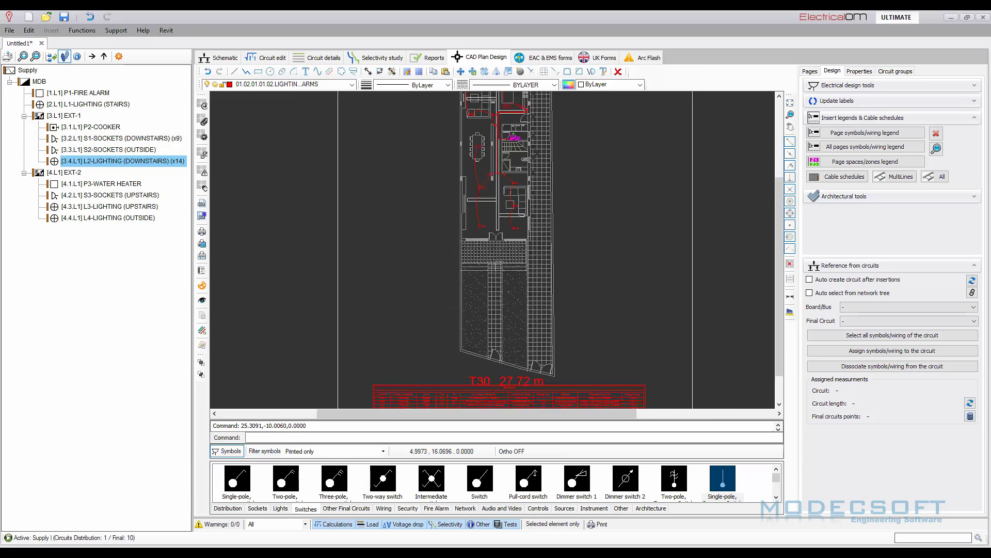
{"action": "scroll", "coordinate": [501, 221], "scroll_direction": "up", "scroll_amount": 2}
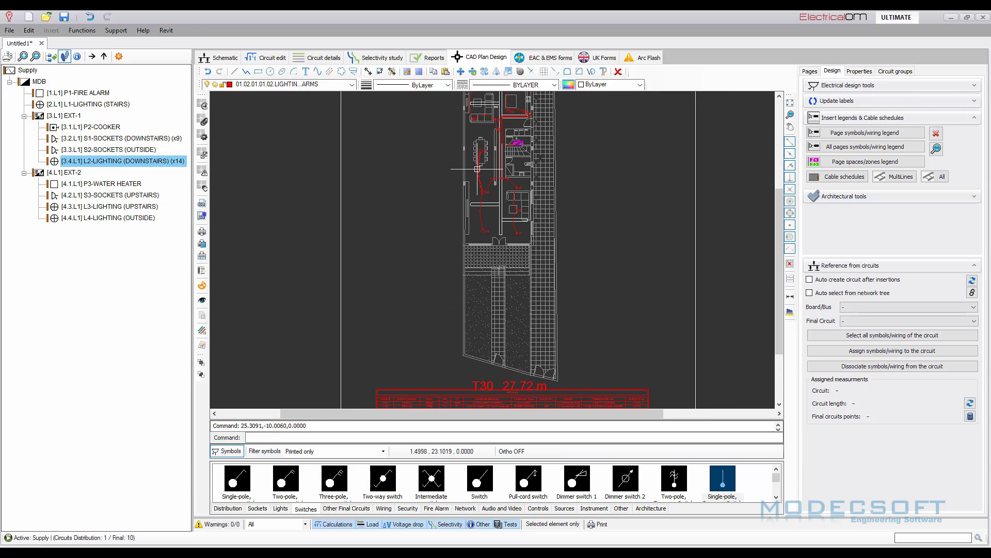
{"action": "scroll", "coordinate": [594, 181], "scroll_direction": "down", "scroll_amount": 2}
{"action": "middle_click_drag", "start_coordinate": [623, 114], "coordinate": [578, 151]}
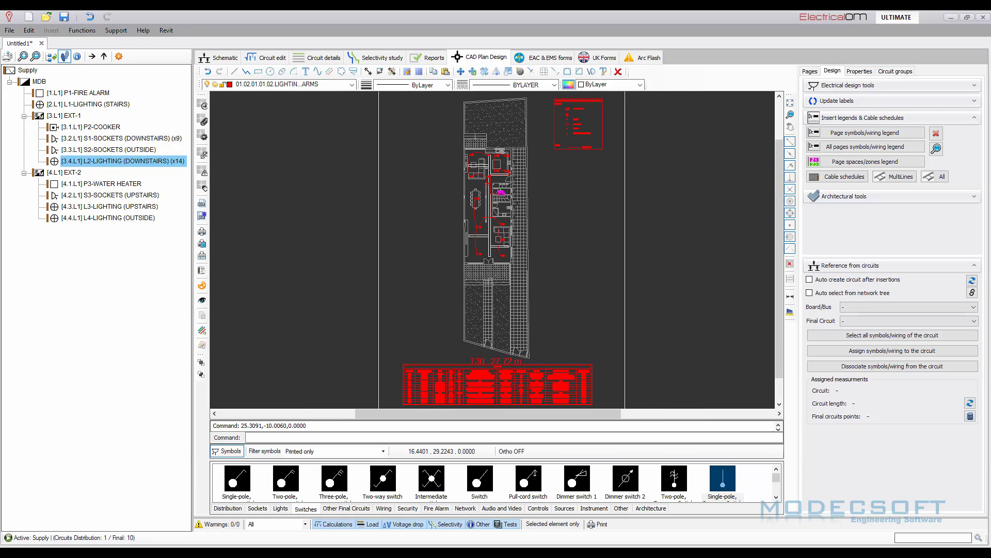
Turn off the CABLE TRAYS GROUND PLAN layer for the ground-floor LIGHTING AND FIRE ALARMS page.
{"action": "left_click", "coordinate": [810, 71]}
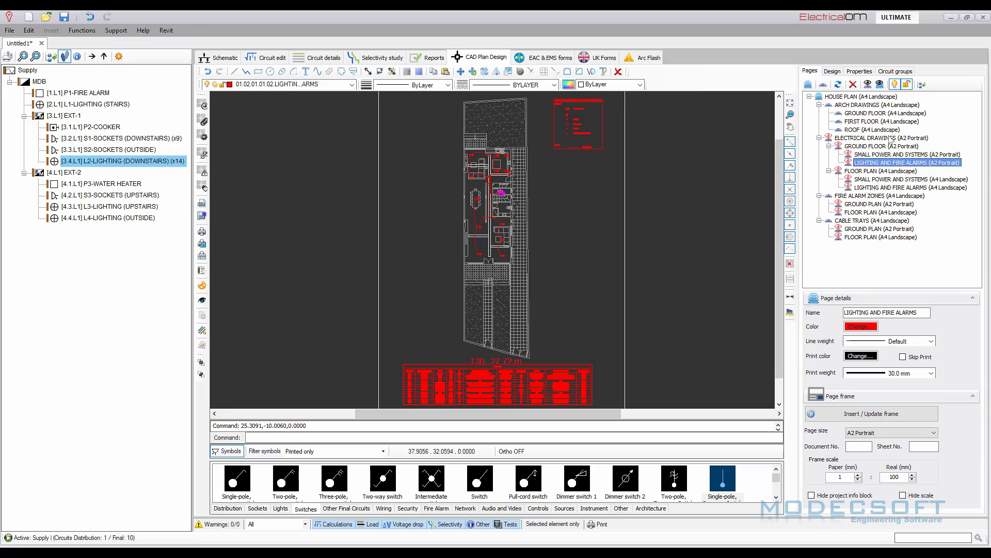
{"action": "left_click", "coordinate": [868, 84]}
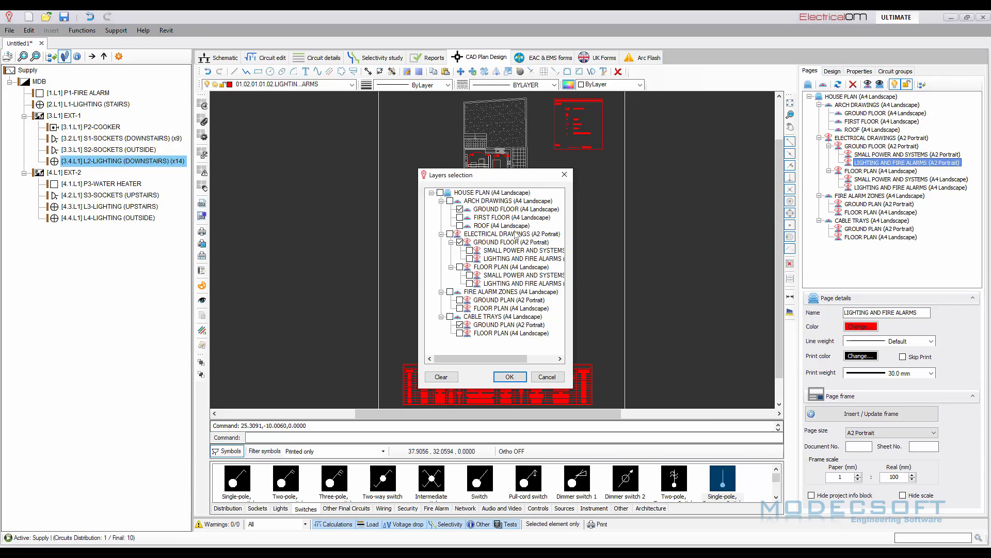
{"action": "left_click", "coordinate": [460, 325]}
{"action": "left_click", "coordinate": [511, 377]}
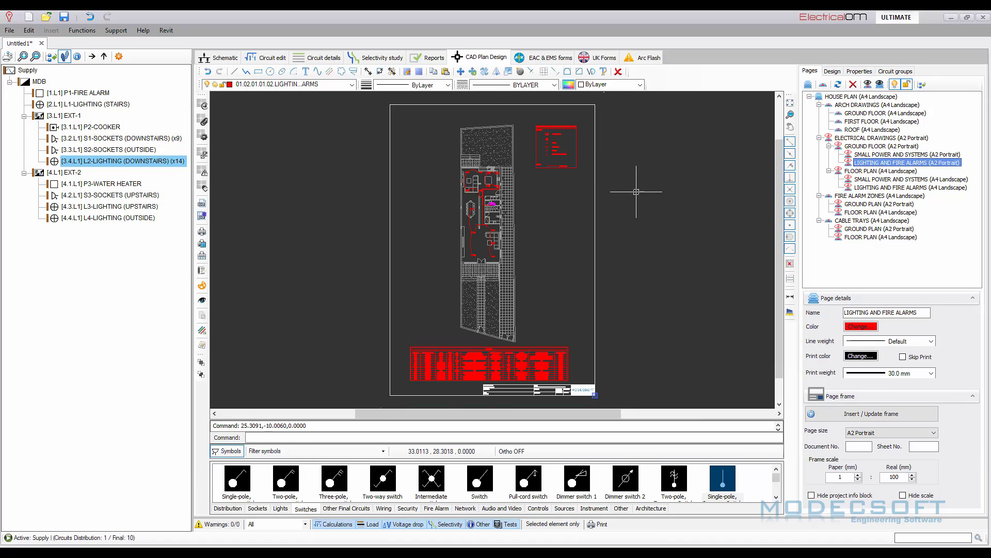
{"action": "scroll", "coordinate": [465, 289], "scroll_direction": "up", "scroll_amount": 2}
{"action": "scroll", "coordinate": [516, 248], "scroll_direction": "down", "scroll_amount": 2}
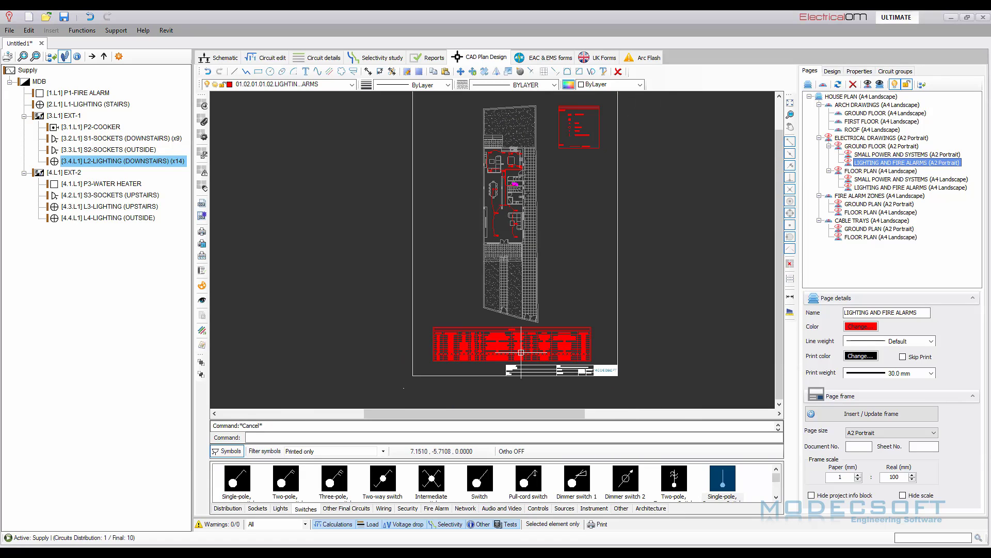
View the CABLE TRAYS ground plan, and on the ground-floor SMALL POWER AND SYSTEMS page move the page frame slightly down.
{"action": "left_click", "coordinate": [867, 228]}
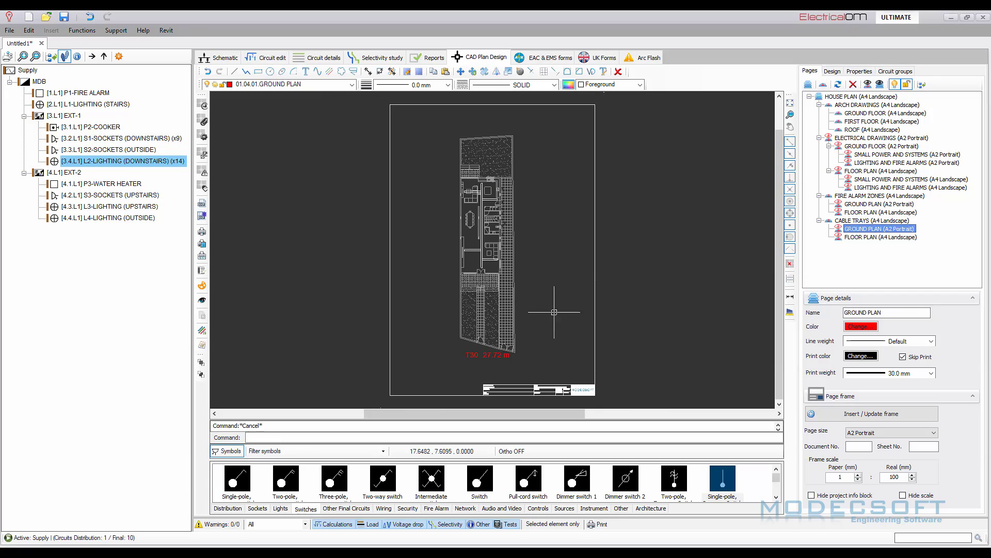
{"action": "left_click", "coordinate": [878, 154]}
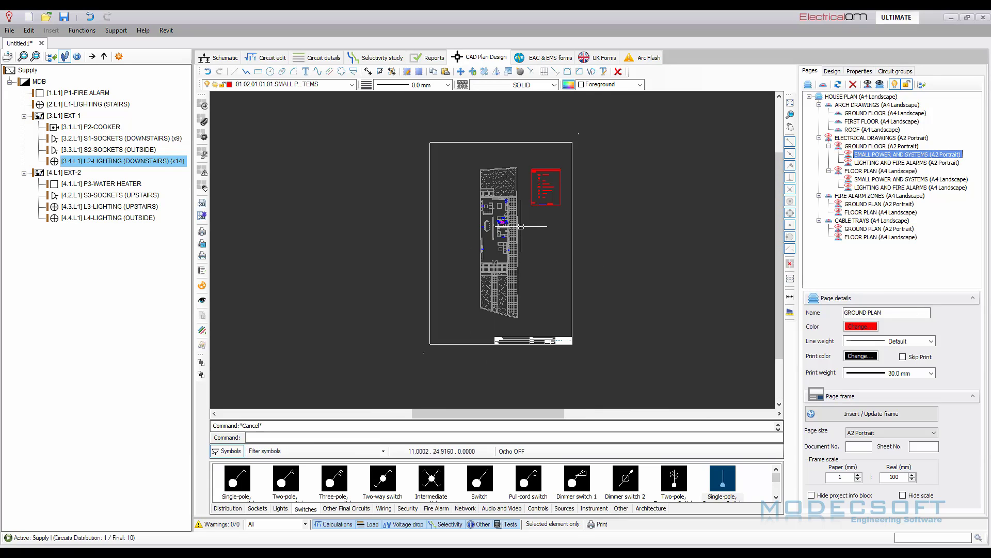
{"action": "scroll", "coordinate": [547, 331], "scroll_direction": "up", "scroll_amount": 2}
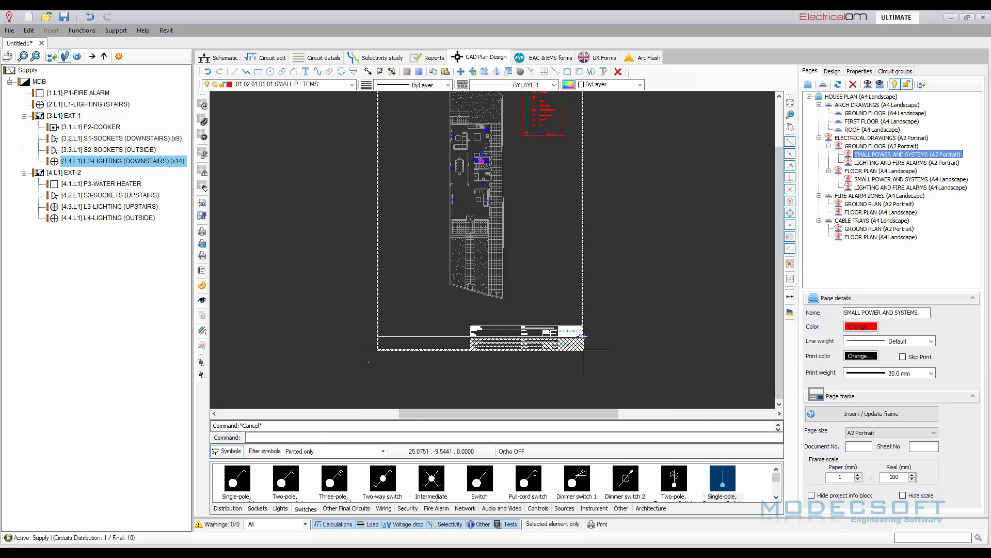
{"action": "left_click", "coordinate": [584, 354]}
{"action": "scroll", "coordinate": [564, 400], "scroll_direction": "down", "scroll_amount": 2}
{"action": "left_click", "coordinate": [577, 205]}
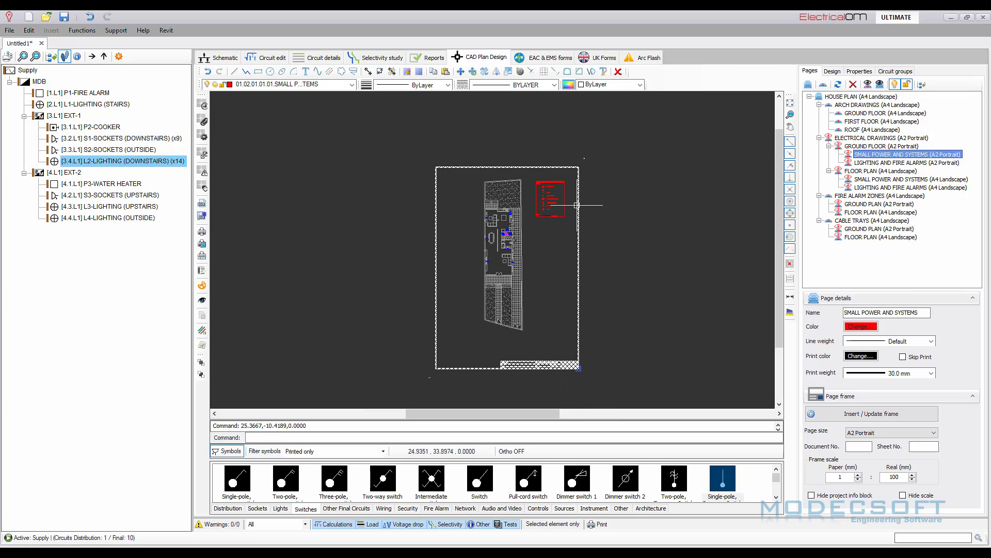
{"action": "key", "text": "Escape"}
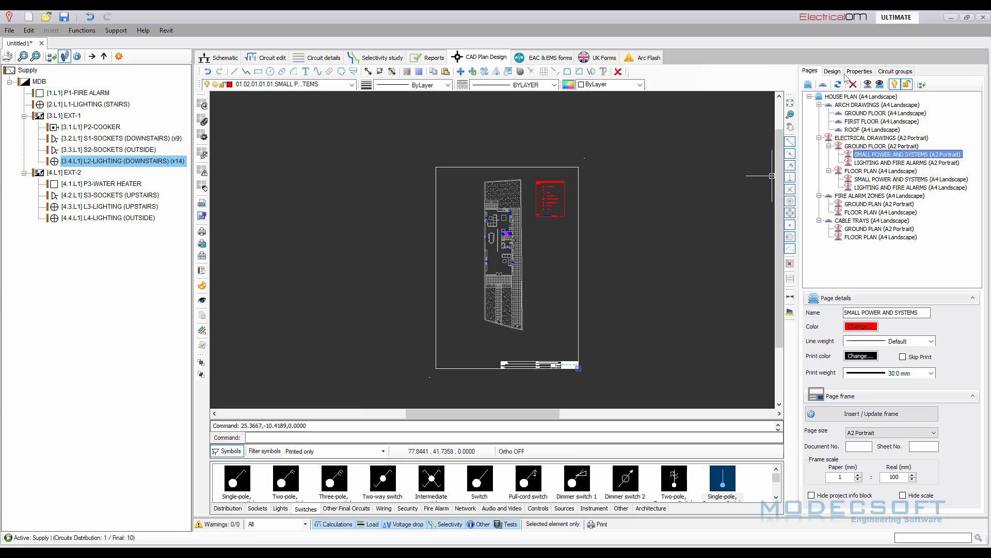
Insert the All Circuits cable schedule on the ground-floor SMALL POWER AND SYSTEMS page, between the plan and the frame's title block.
{"action": "left_click", "coordinate": [831, 71]}
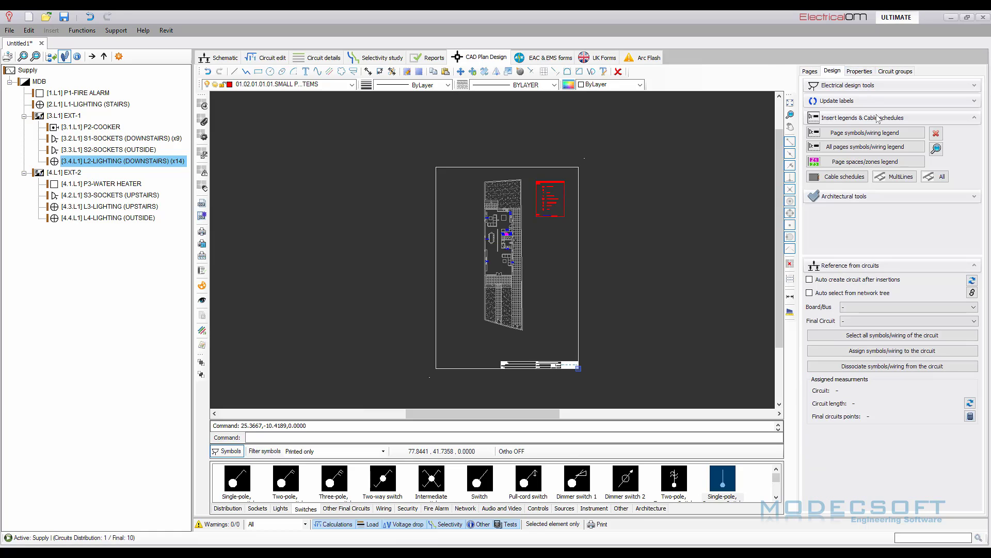
{"action": "left_click", "coordinate": [845, 176]}
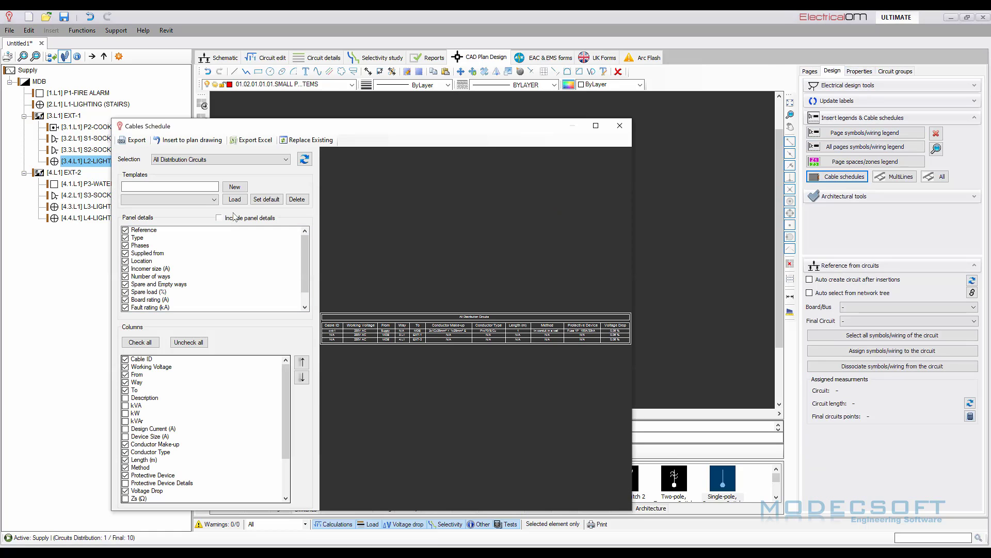
{"action": "left_click", "coordinate": [226, 160]}
{"action": "left_click", "coordinate": [212, 171]}
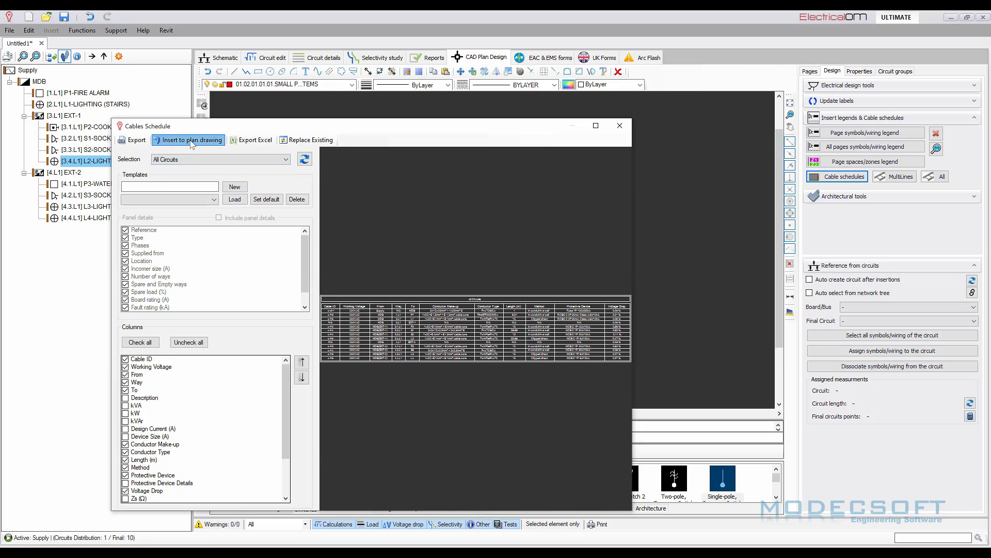
{"action": "left_click", "coordinate": [187, 140]}
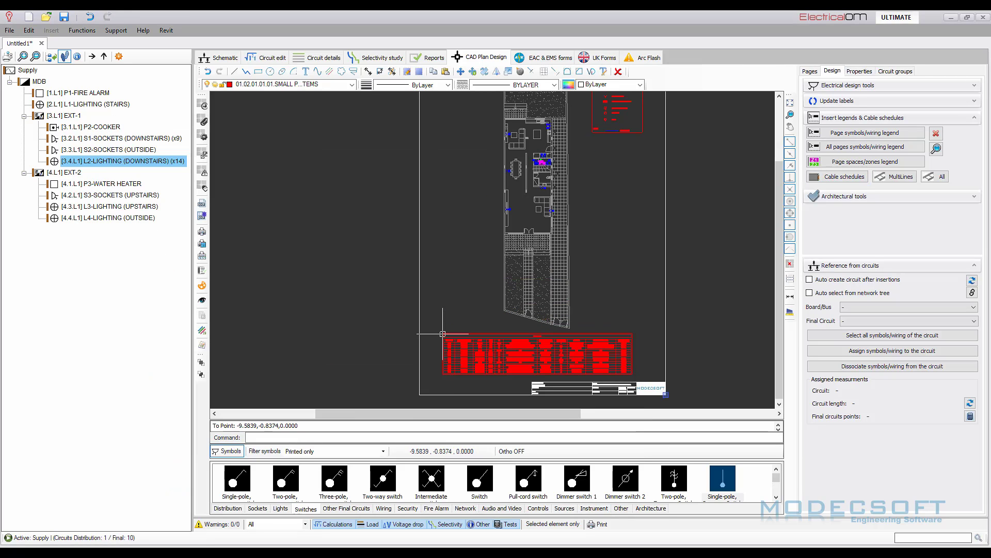
{"action": "scroll", "coordinate": [465, 305], "scroll_direction": "down", "scroll_amount": 3}
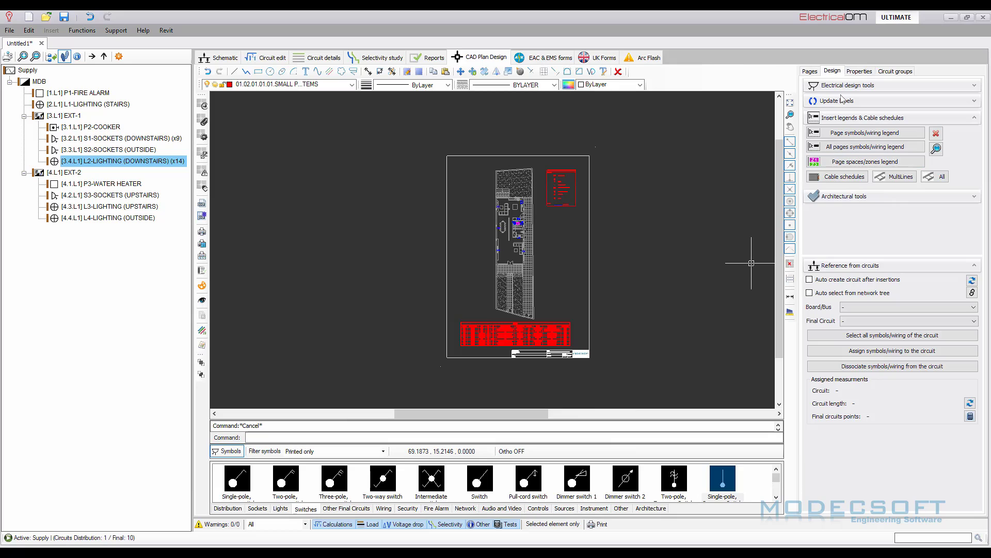
{"action": "left_click", "coordinate": [810, 71]}
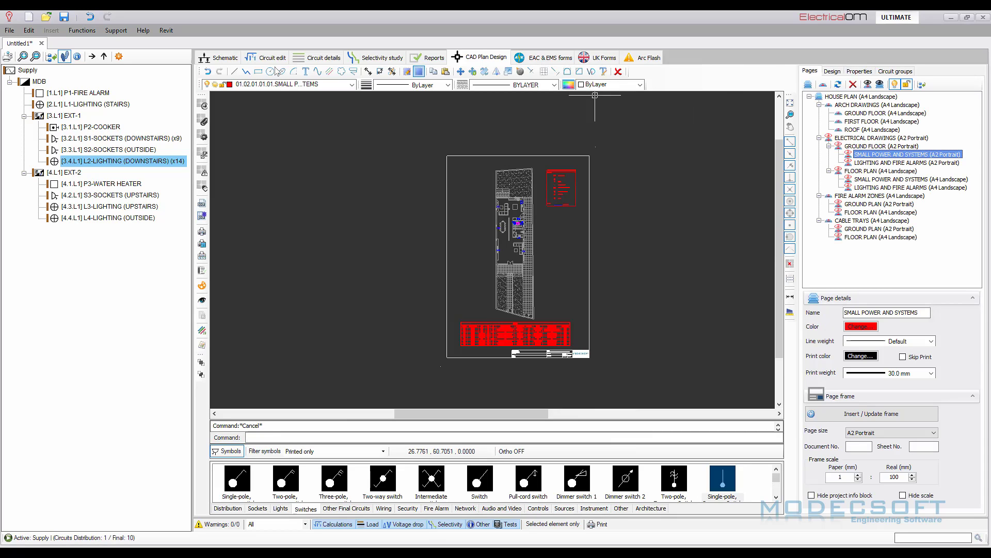
Add an A3 Portrait frame to the schematic and shift the diagram up and to the left inside it.
{"action": "left_click", "coordinate": [221, 59]}
{"action": "scroll", "coordinate": [575, 342], "scroll_direction": "down", "scroll_amount": 5}
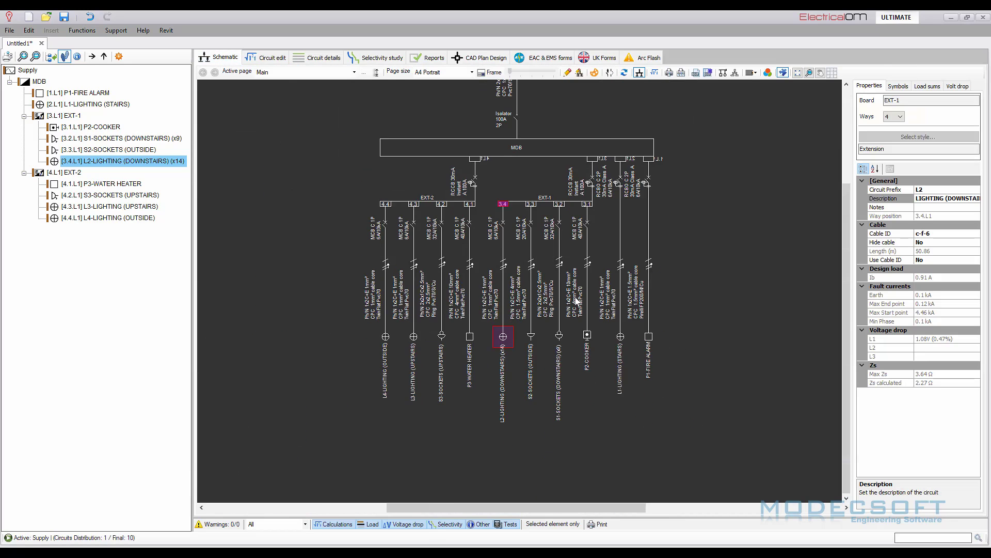
{"action": "left_click", "coordinate": [490, 72]}
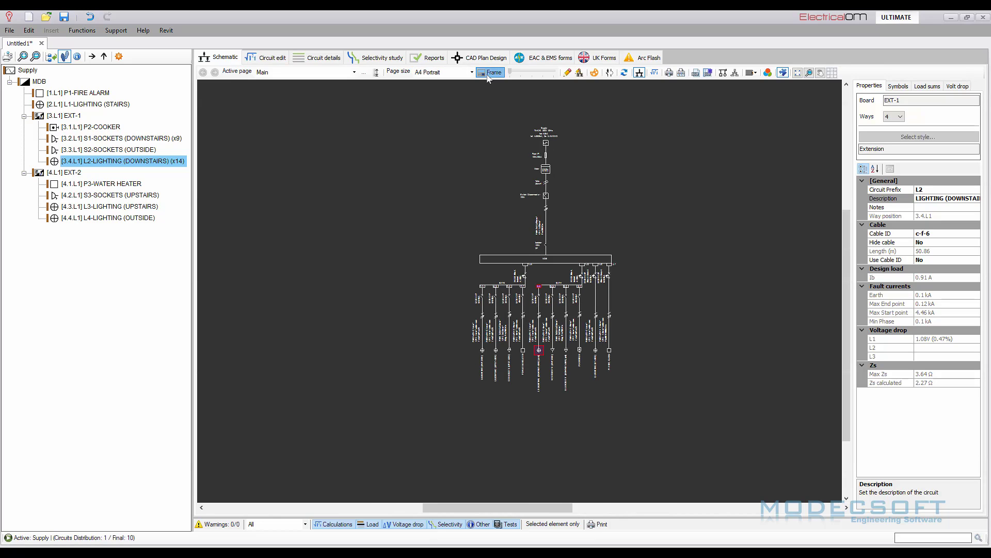
{"action": "left_click", "coordinate": [459, 72]}
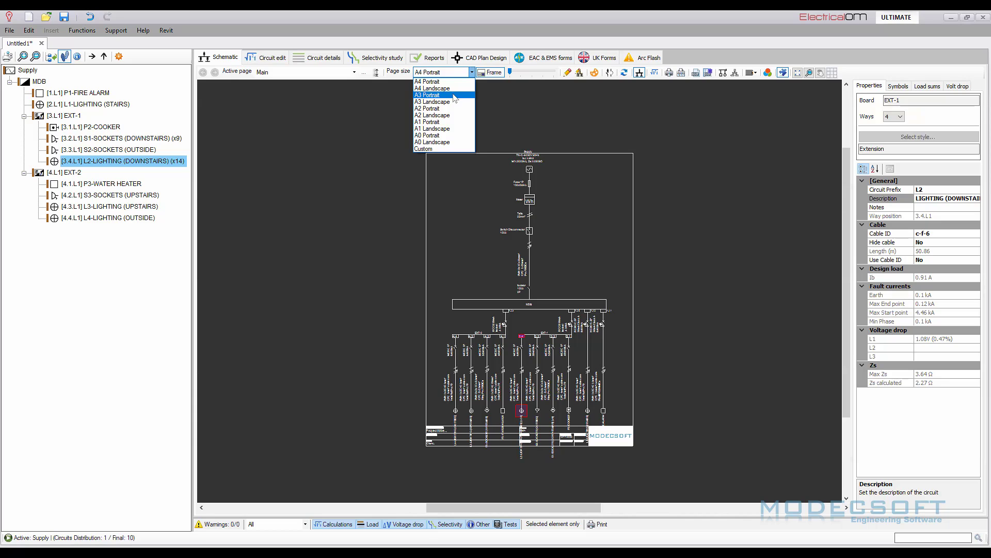
{"action": "left_click", "coordinate": [455, 95]}
{"action": "left_click", "coordinate": [493, 72]}
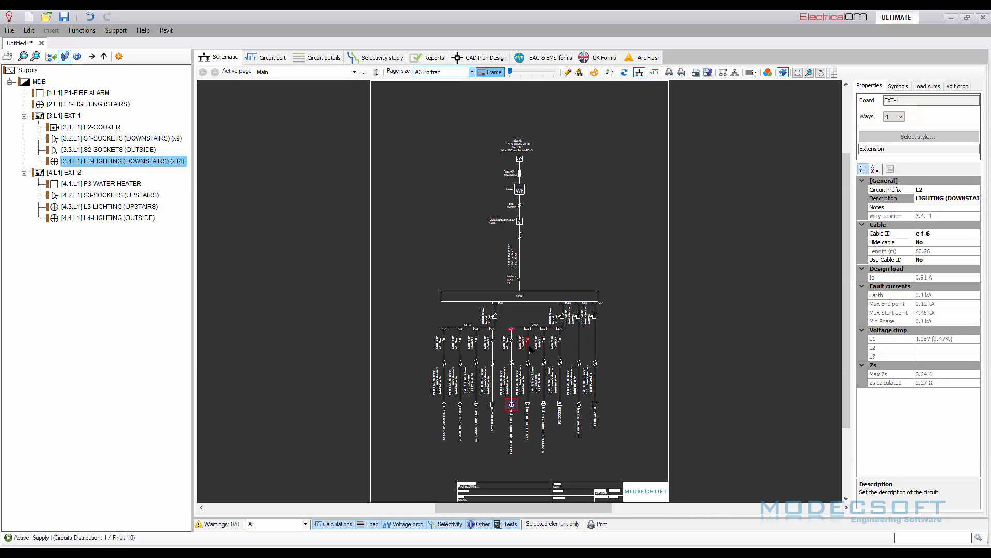
{"action": "left_click", "coordinate": [522, 317]}
{"action": "left_click_drag", "start_coordinate": [520, 289], "coordinate": [504, 300]}
Insert the All Circuits cable schedule into the schematic, placing it beneath the diagram and above the title block.
{"action": "left_click", "coordinate": [750, 75]}
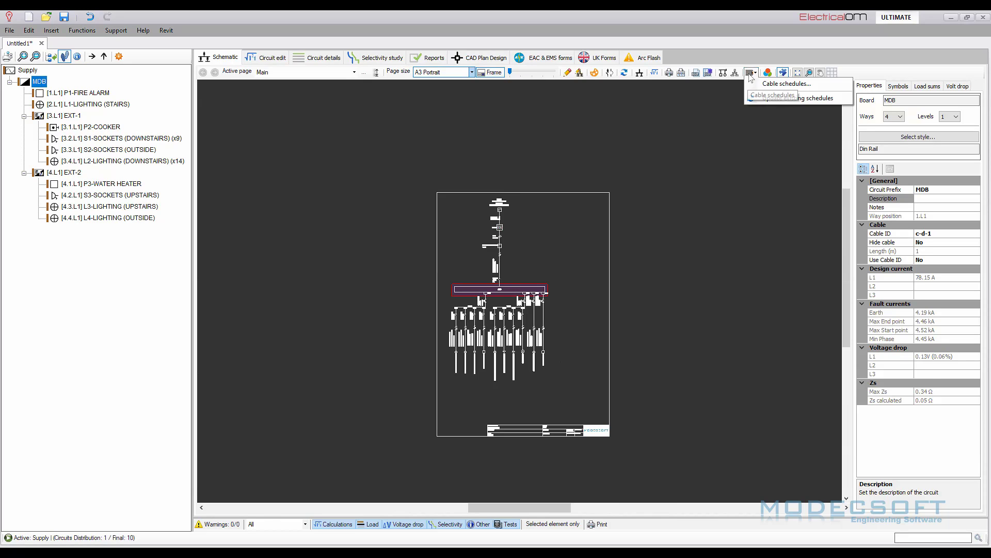
{"action": "left_click", "coordinate": [769, 85]}
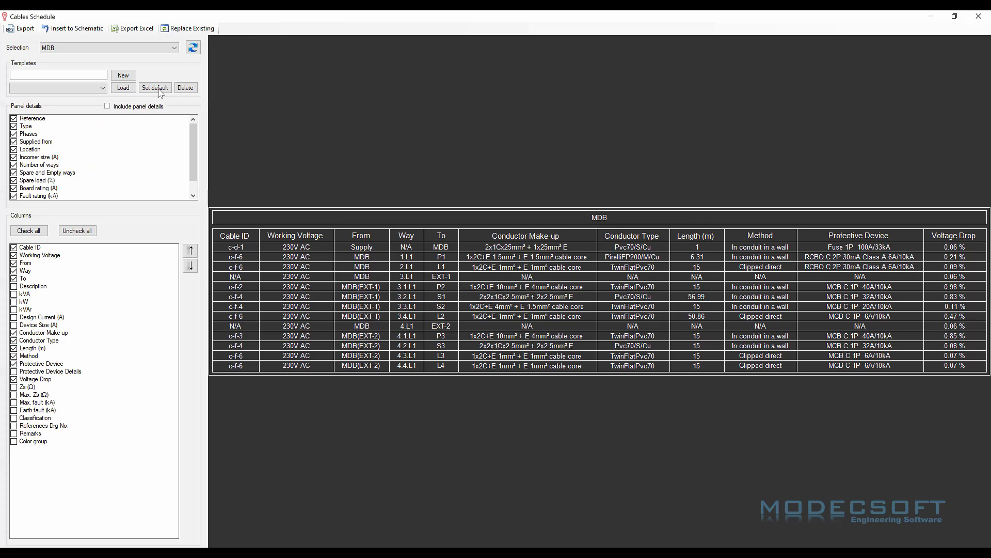
{"action": "left_click", "coordinate": [148, 50]}
{"action": "left_click", "coordinate": [133, 60]}
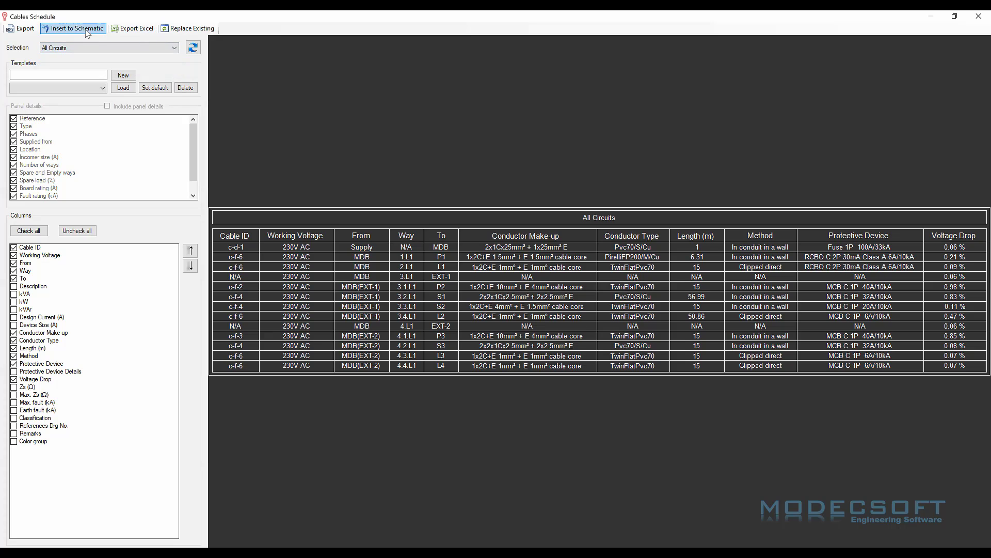
{"action": "left_click", "coordinate": [78, 28]}
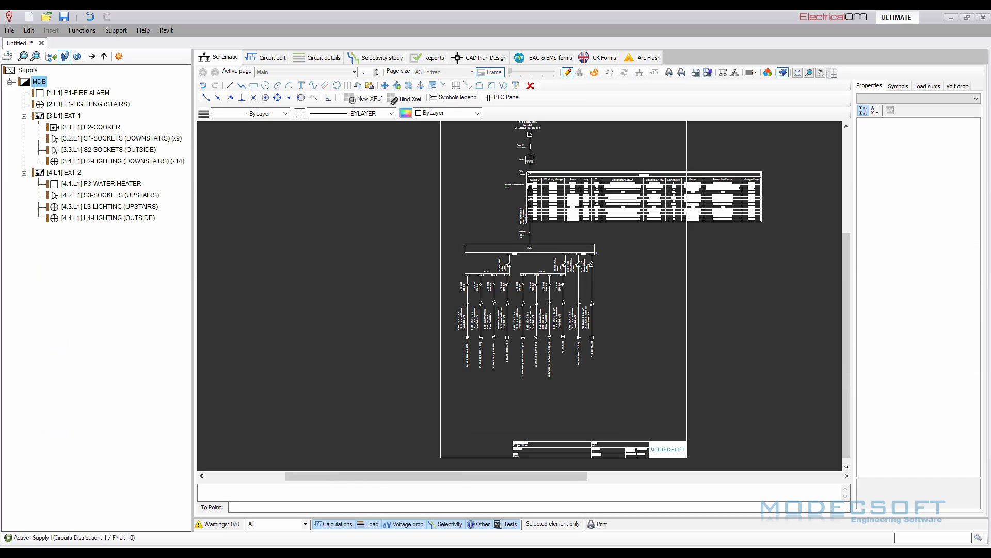
{"action": "scroll", "coordinate": [442, 384], "scroll_direction": "down", "scroll_amount": 2}
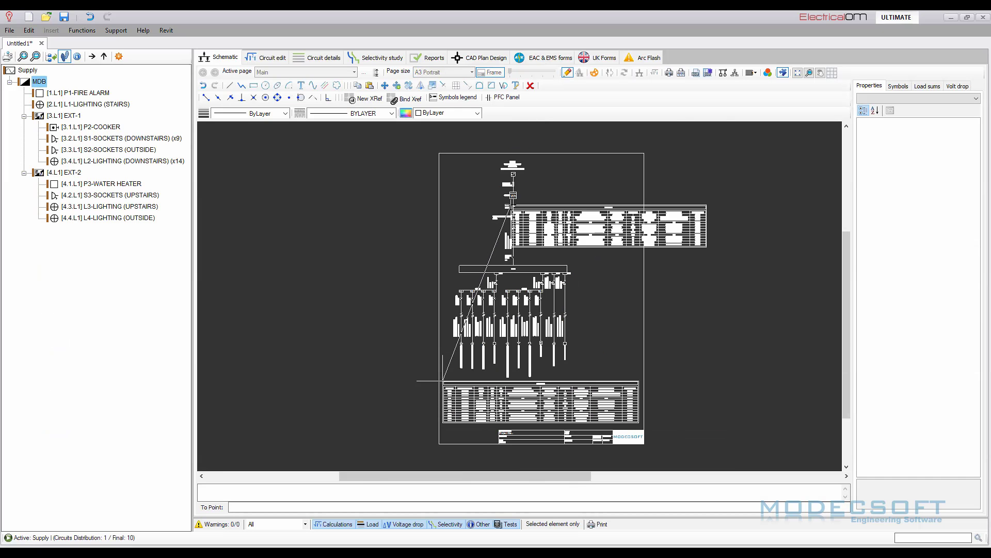
{"action": "left_click", "coordinate": [443, 380]}
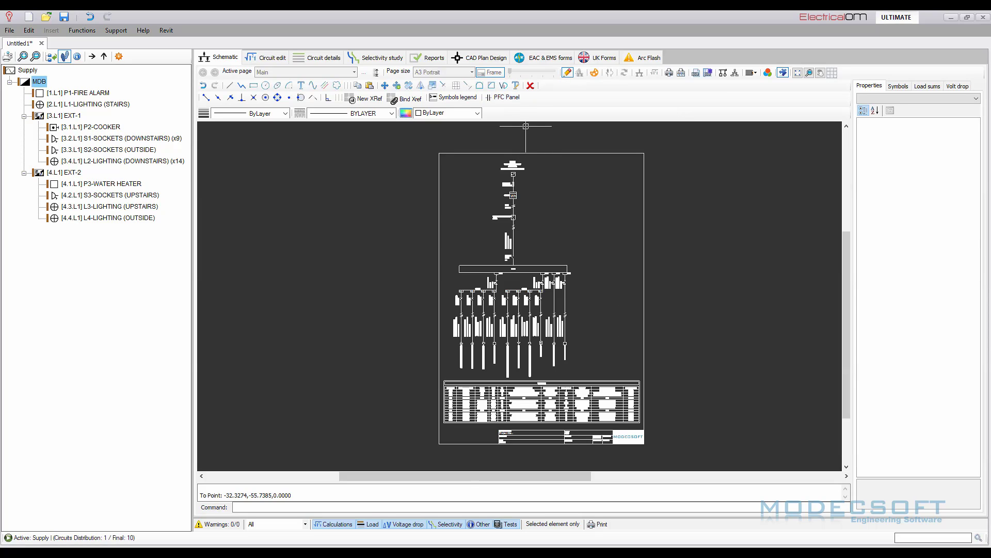
Insert the symbols legend inside the schematic frame to the right of the diagram, and leave drawing edit mode.
{"action": "left_click", "coordinate": [453, 97]}
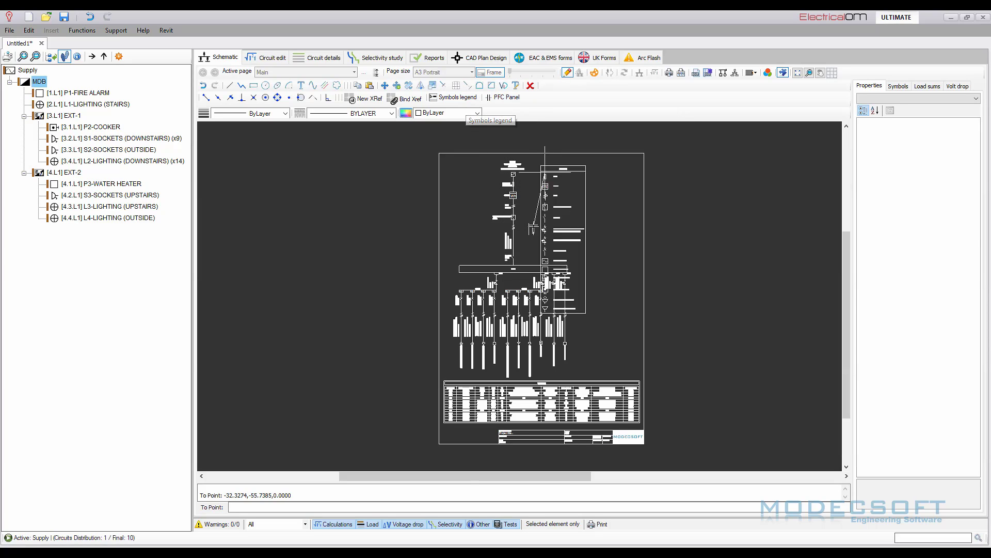
{"action": "left_click", "coordinate": [599, 168]}
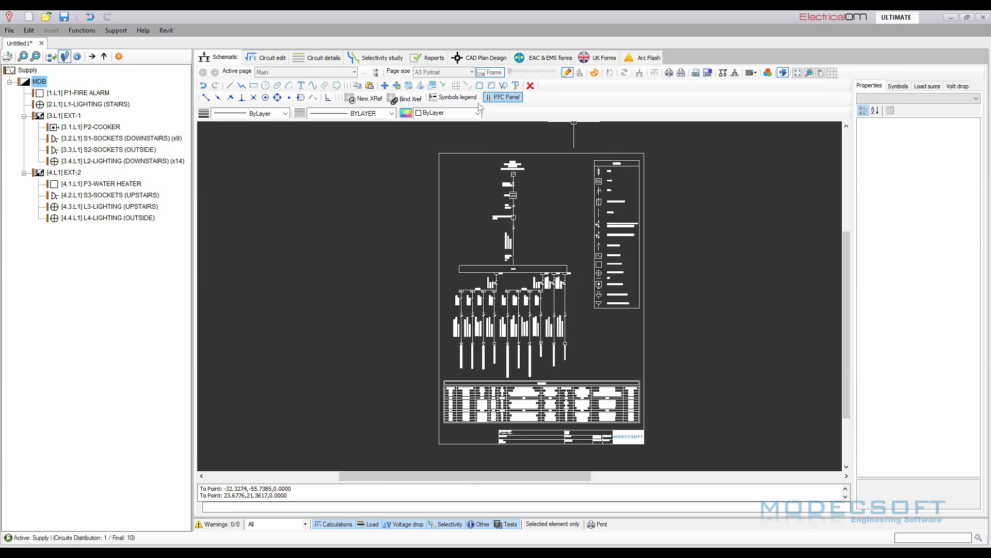
{"action": "left_click", "coordinate": [568, 73]}
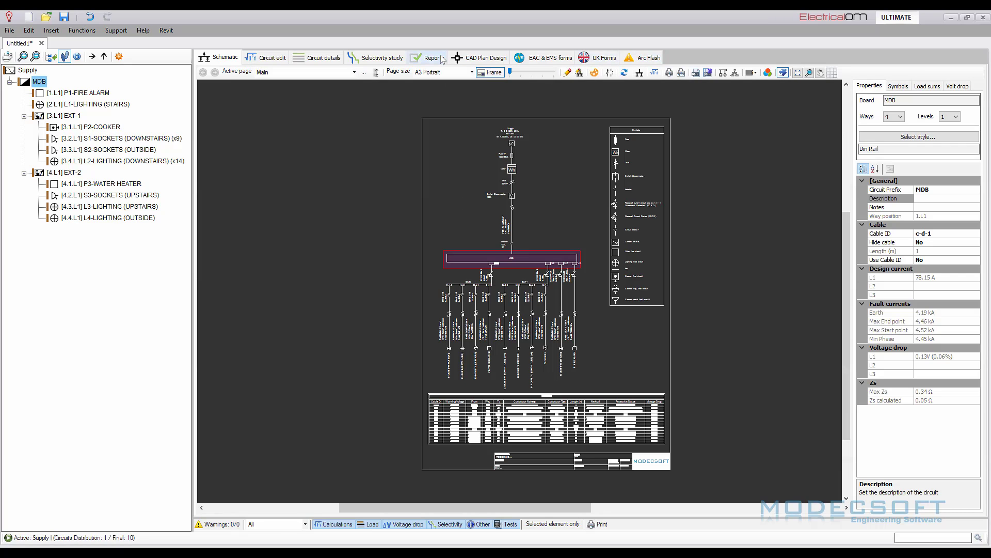
Generate a report containing only the Plan list of materials, Schematic diagrams and Plan drawings, and review its pages.
{"action": "left_click", "coordinate": [434, 57]}
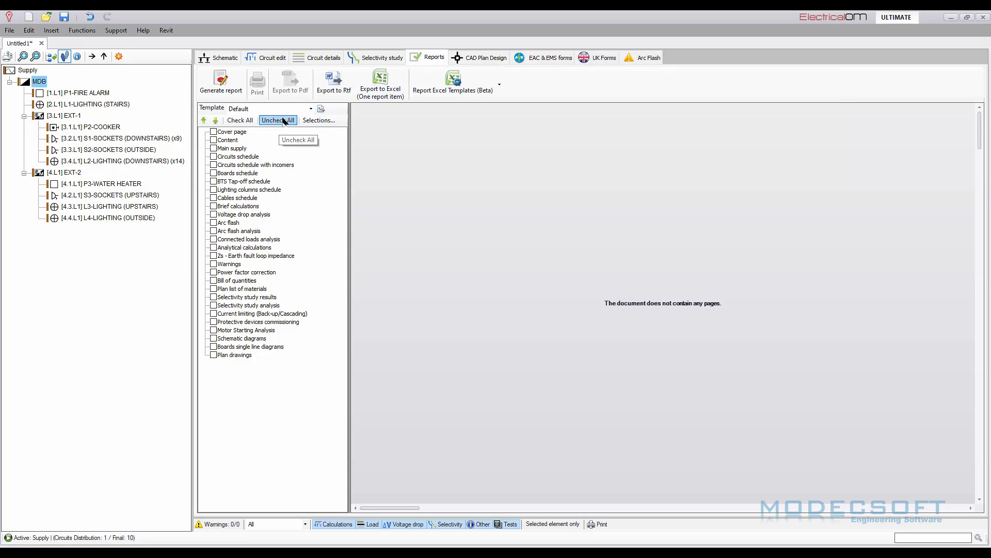
{"action": "left_click", "coordinate": [213, 339]}
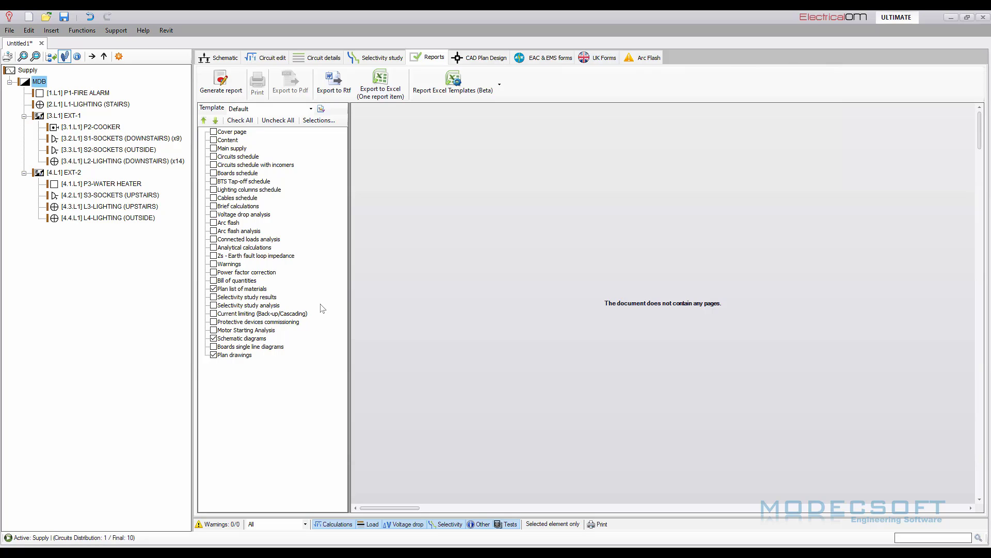
{"action": "left_click", "coordinate": [222, 86]}
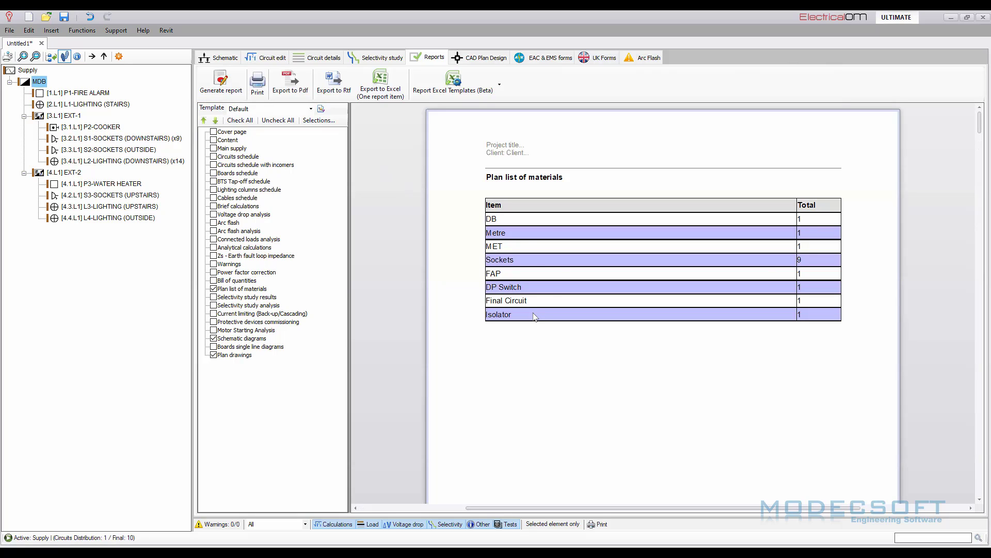
{"action": "scroll", "coordinate": [562, 263], "scroll_direction": "down", "scroll_amount": 2, "text": "ctrl"}
{"action": "scroll", "coordinate": [563, 258], "scroll_direction": "down", "scroll_amount": 3, "text": "ctrl"}
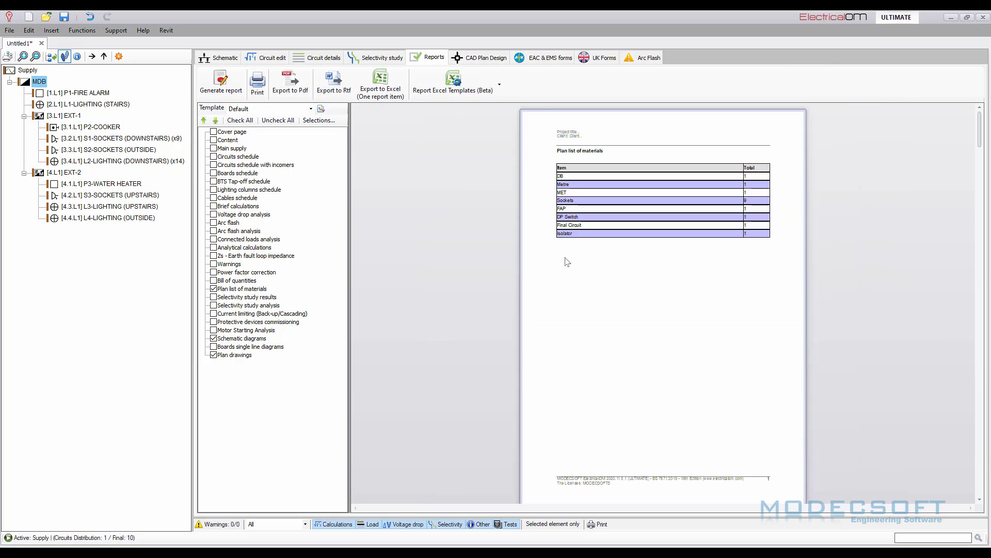
{"action": "scroll", "coordinate": [594, 259], "scroll_direction": "down", "scroll_amount": 3}
{"action": "scroll", "coordinate": [622, 275], "scroll_direction": "down", "scroll_amount": 8}
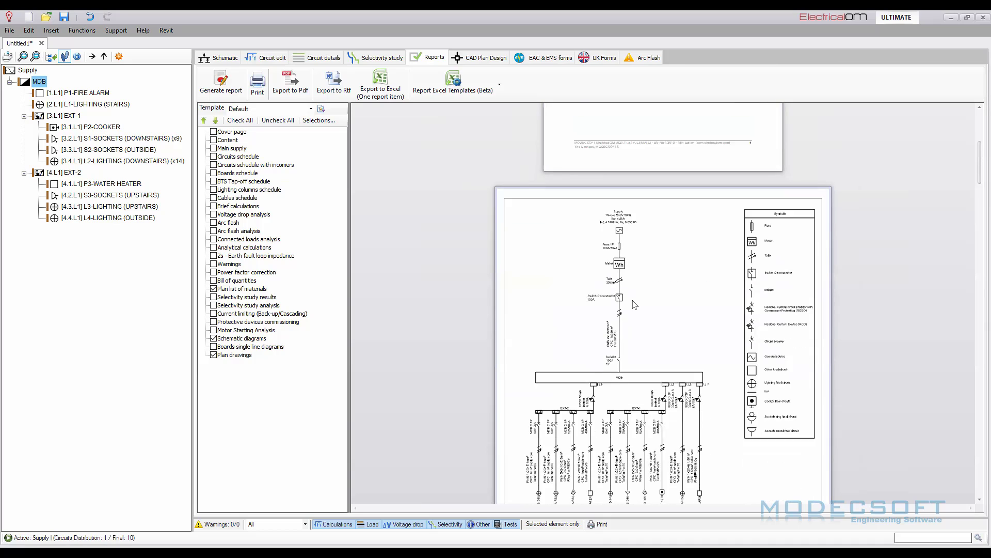
{"action": "scroll", "coordinate": [634, 317], "scroll_direction": "down", "scroll_amount": 5}
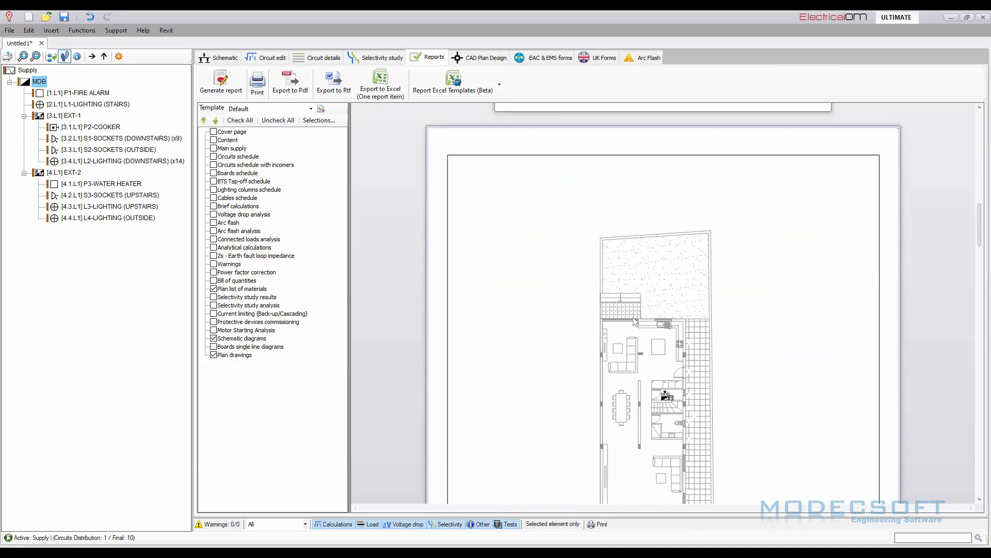
{"action": "scroll", "coordinate": [632, 319], "scroll_direction": "down", "scroll_amount": 5}
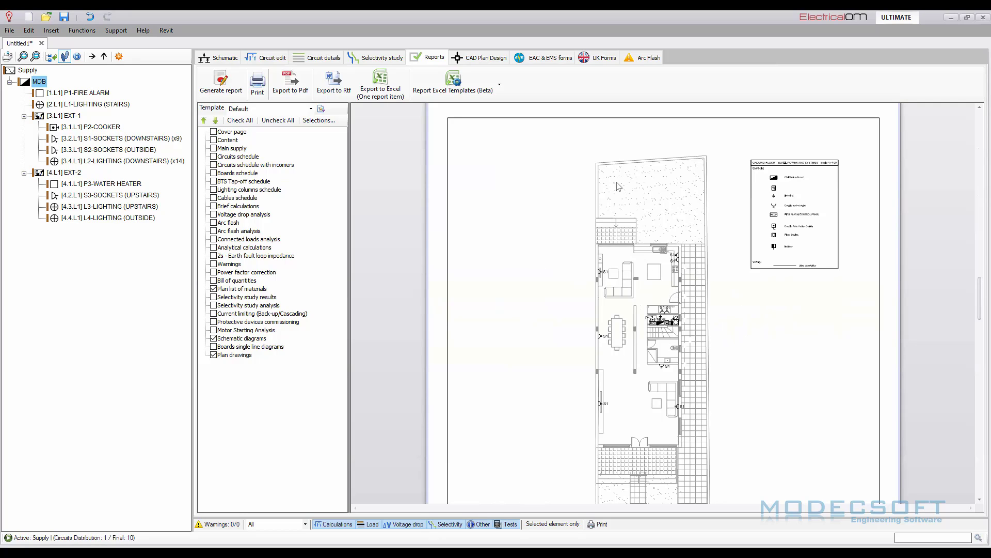
In the CAD plan's ground-floor SMALL POWER AND SYSTEMS page, set Print wire colour and Print wire line weight to Yes for all house symbols and wiring.
{"action": "left_click", "coordinate": [488, 58]}
{"action": "scroll", "coordinate": [472, 171], "scroll_direction": "up", "scroll_amount": 2}
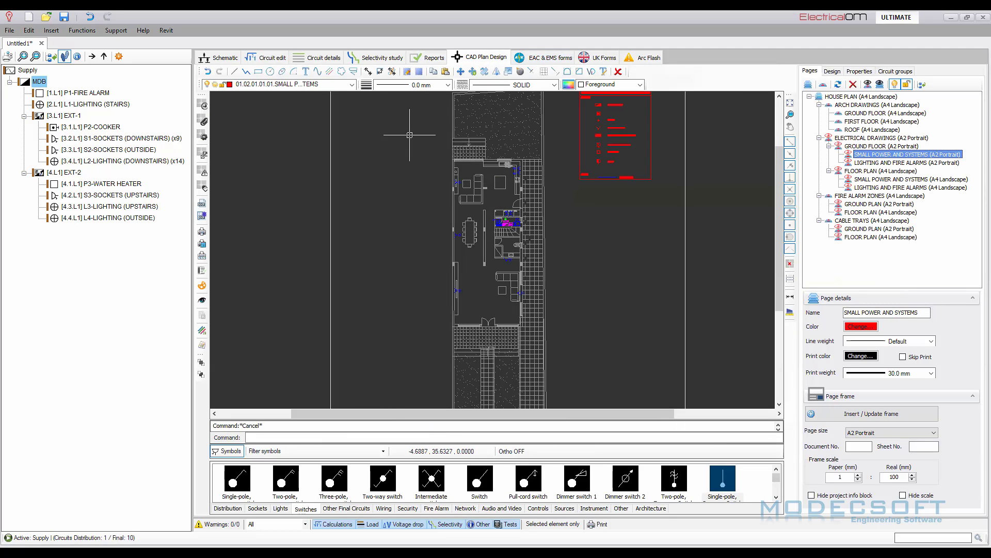
{"action": "left_click_drag", "start_coordinate": [411, 128], "coordinate": [579, 337]}
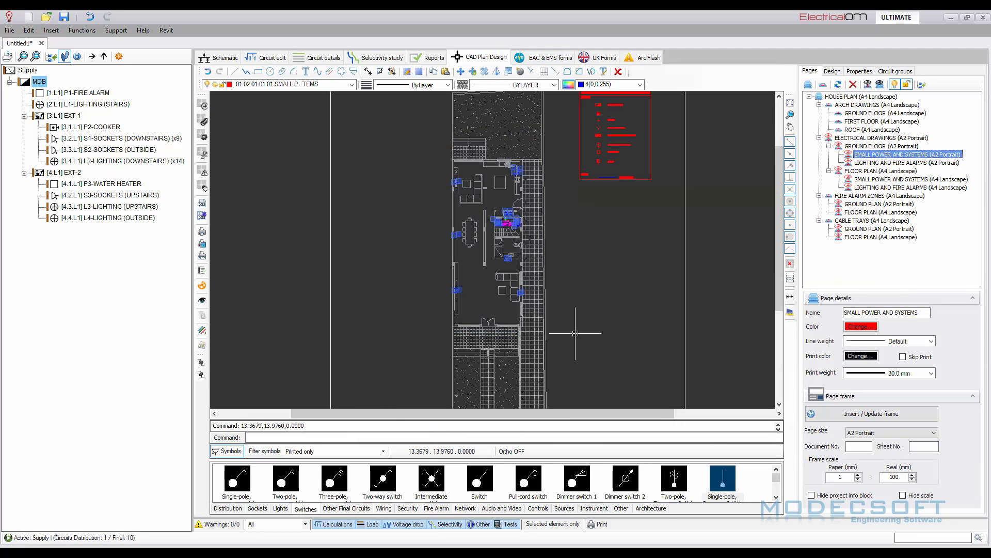
{"action": "left_click", "coordinate": [860, 71]}
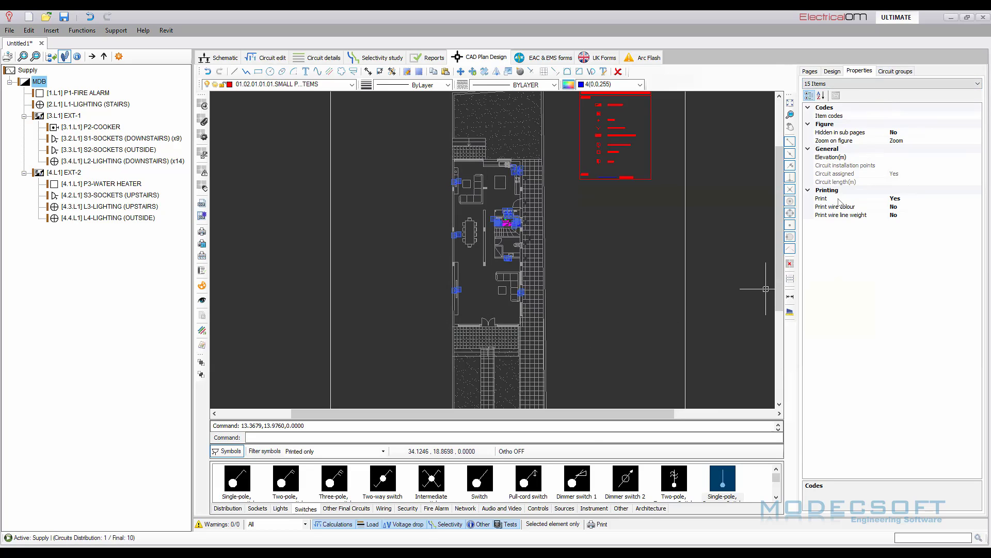
{"action": "double_click", "coordinate": [901, 207]}
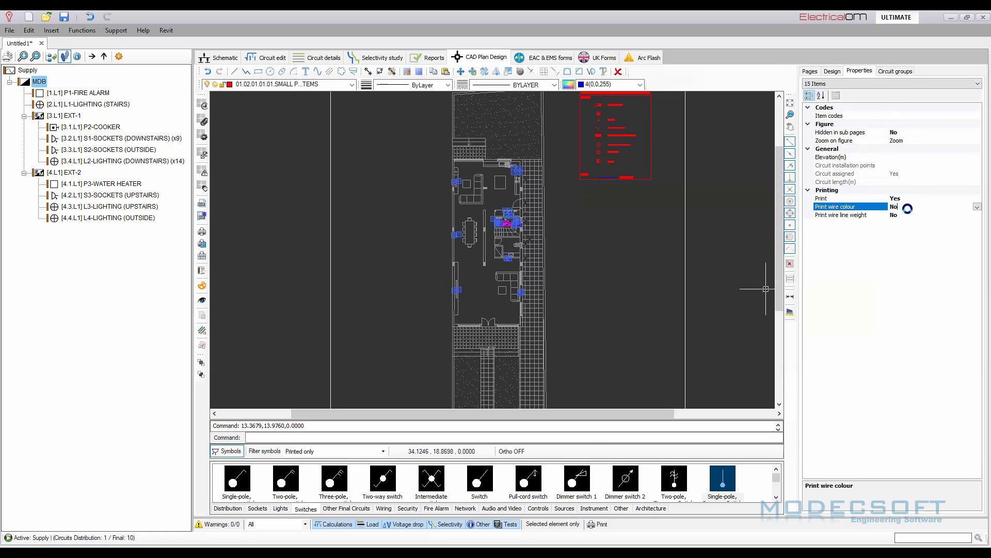
{"action": "double_click", "coordinate": [901, 215]}
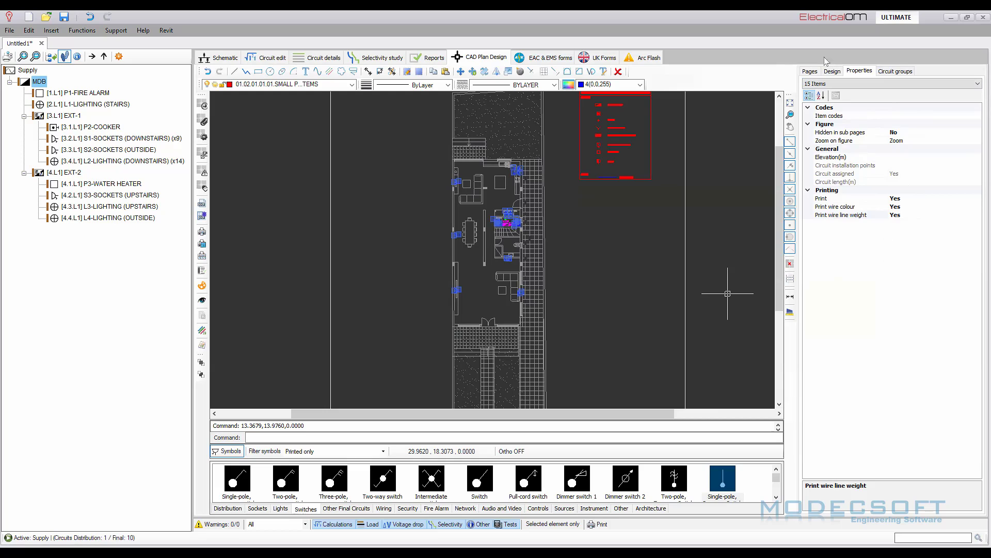
On the electrical GROUND FLOOR page, set Print symbol colour and Print symbol line weight to Yes for the symbols near the stairs.
{"action": "left_click", "coordinate": [810, 71]}
{"action": "left_click", "coordinate": [876, 147]}
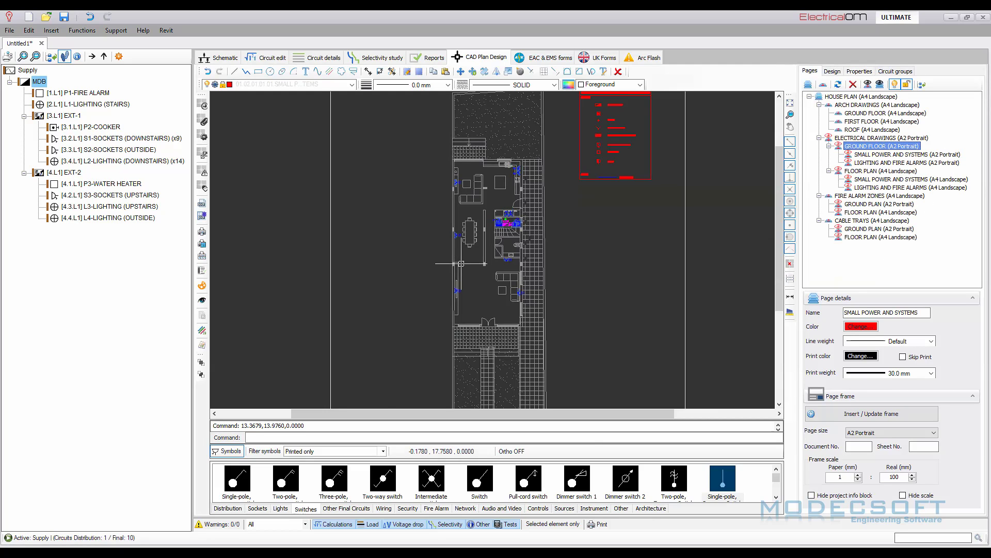
{"action": "left_click_drag", "start_coordinate": [429, 187], "coordinate": [548, 285]}
{"action": "left_click", "coordinate": [859, 71]}
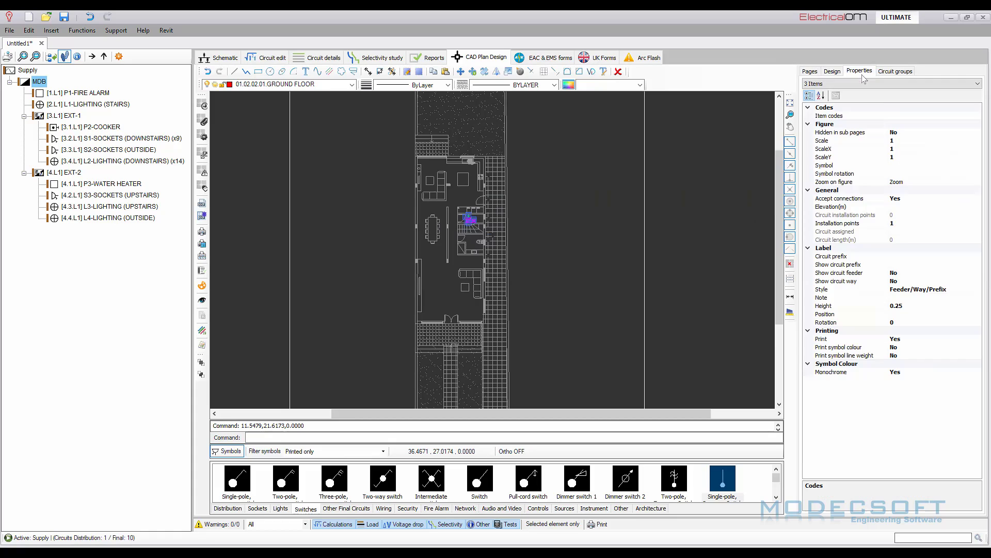
{"action": "double_click", "coordinate": [908, 347]}
{"action": "double_click", "coordinate": [910, 355]}
On the ground floor's LIGHTING AND FIRE ALARMS page, set Print wire colour and Print wire line weight to Yes for the lighting wiring.
{"action": "left_click", "coordinate": [811, 72]}
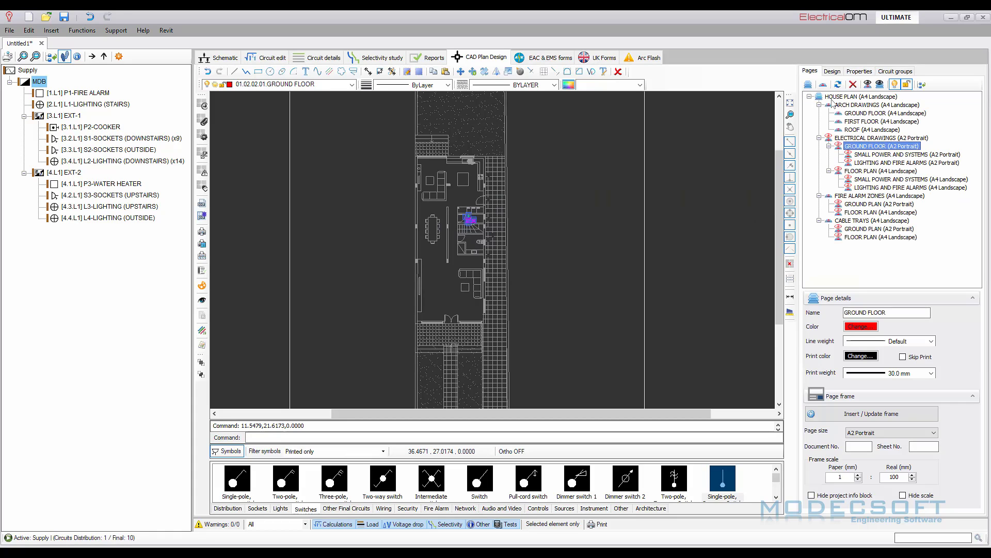
{"action": "left_click", "coordinate": [878, 163]}
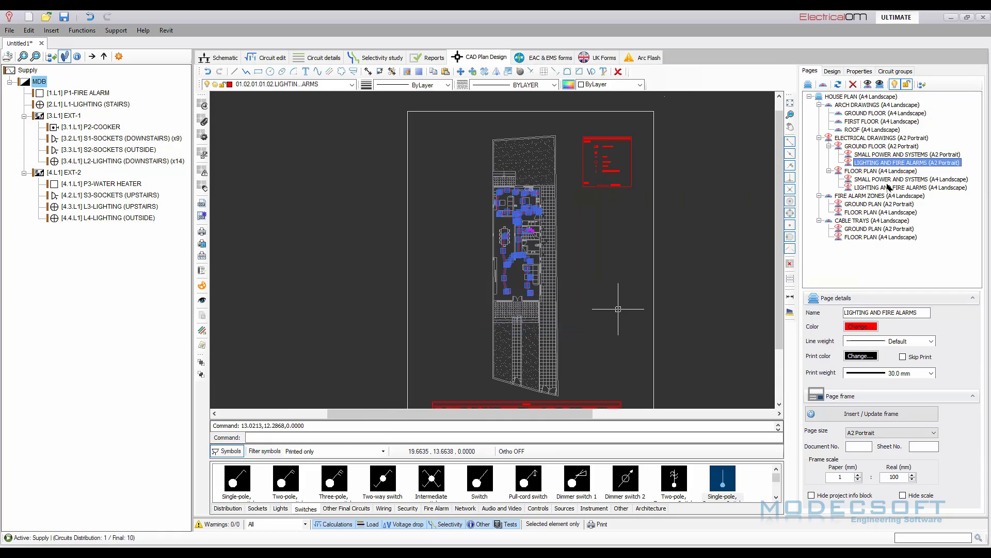
{"action": "left_click", "coordinate": [860, 71]}
{"action": "double_click", "coordinate": [904, 208]}
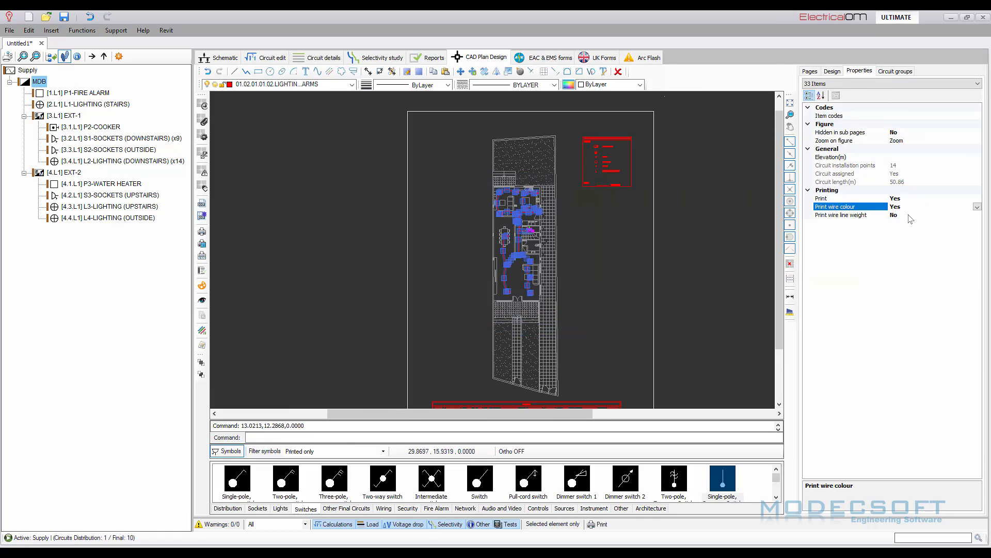
{"action": "double_click", "coordinate": [908, 216]}
{"action": "key", "text": "Escape"}
Regenerate the report and review its list of materials, schematic and plan drawing pages for printed colours.
{"action": "left_click", "coordinate": [432, 58]}
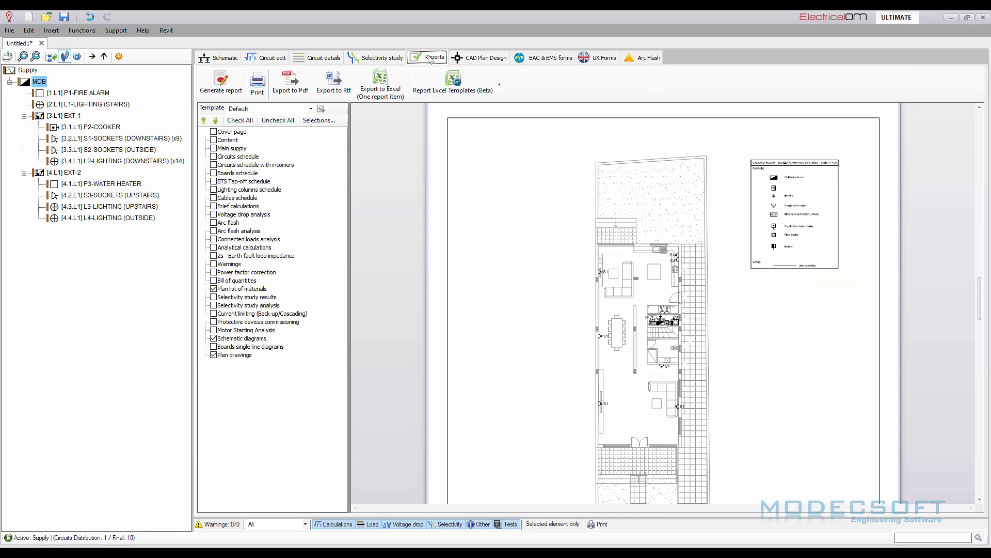
{"action": "left_click", "coordinate": [223, 84]}
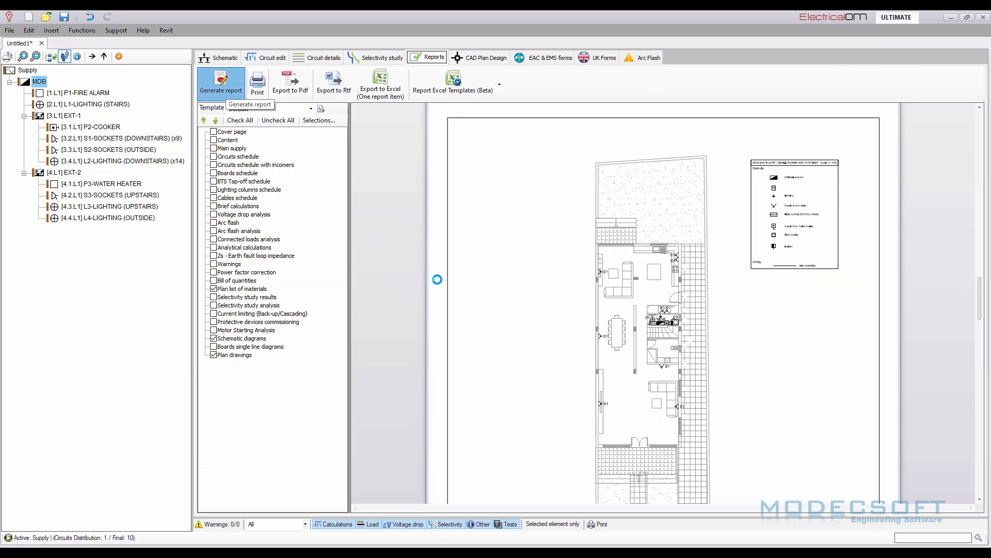
{"action": "scroll", "coordinate": [621, 345], "scroll_direction": "down", "scroll_amount": 5}
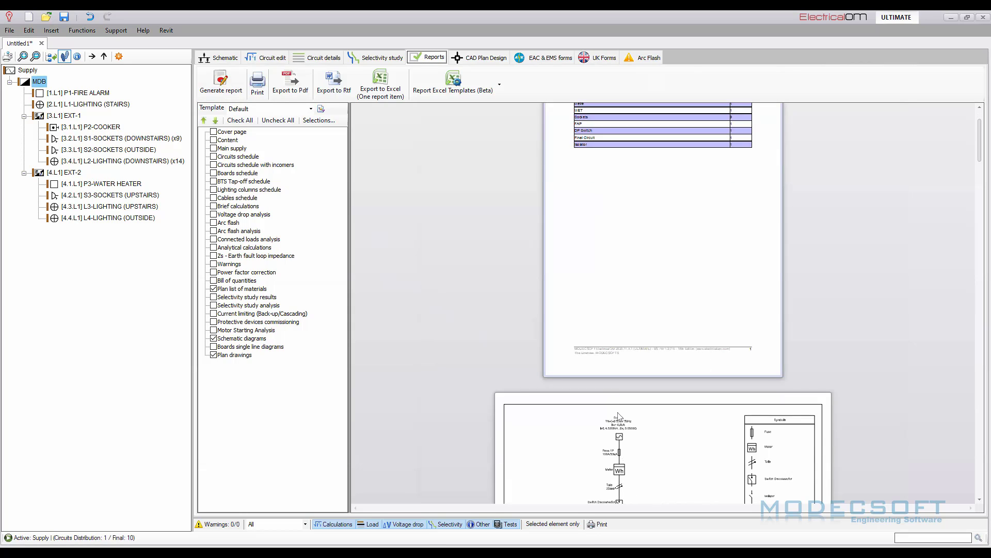
{"action": "scroll", "coordinate": [621, 345], "scroll_direction": "down", "scroll_amount": 10}
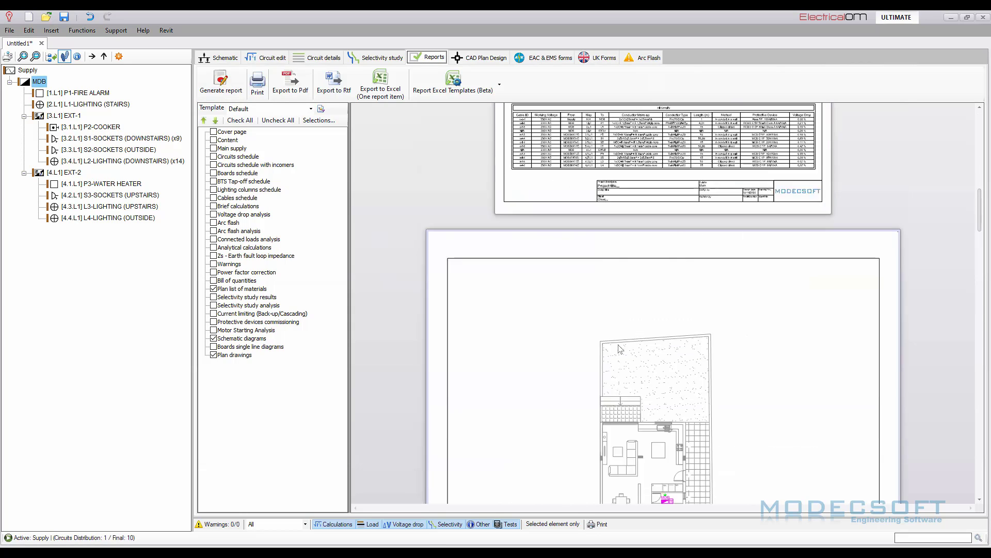
{"action": "scroll", "coordinate": [700, 346], "scroll_direction": "down", "scroll_amount": 10}
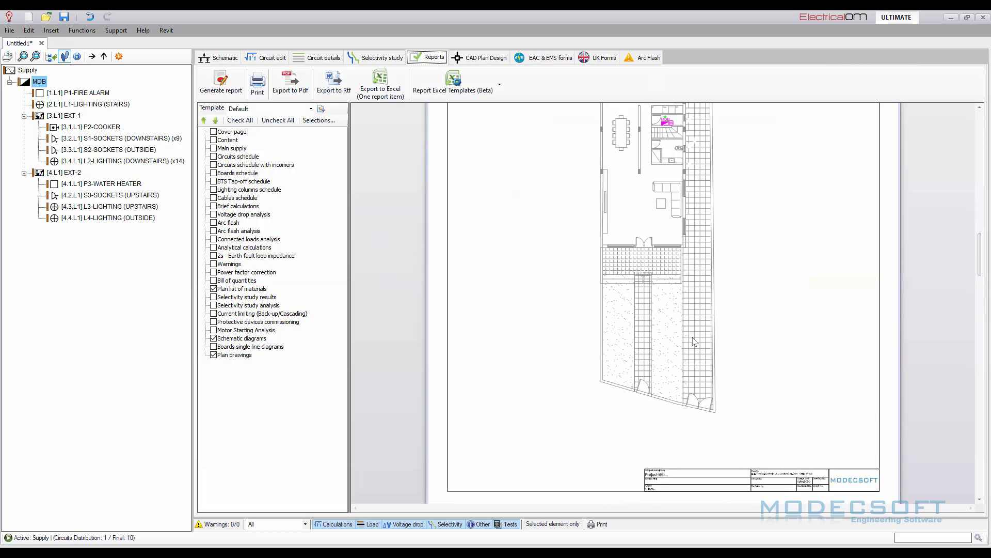
{"action": "scroll", "coordinate": [694, 341], "scroll_direction": "down", "scroll_amount": 5}
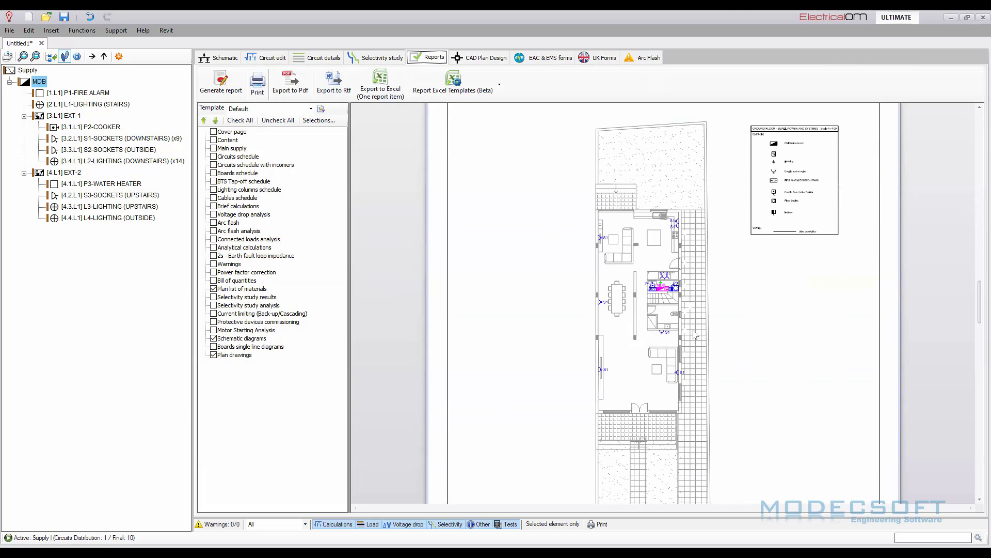
{"action": "scroll", "coordinate": [694, 289], "scroll_direction": "down", "scroll_amount": 1}
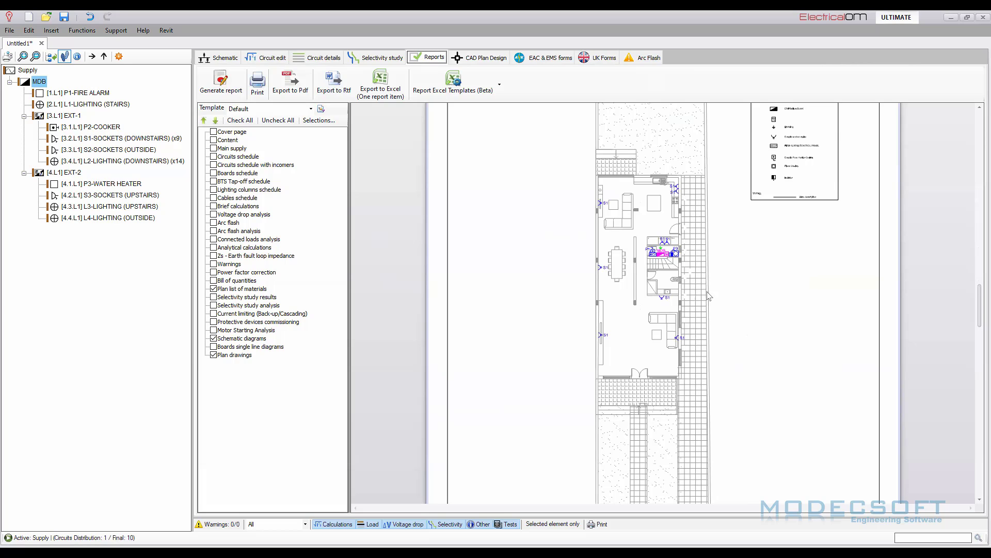
{"action": "scroll", "coordinate": [706, 283], "scroll_direction": "down", "scroll_amount": 20}
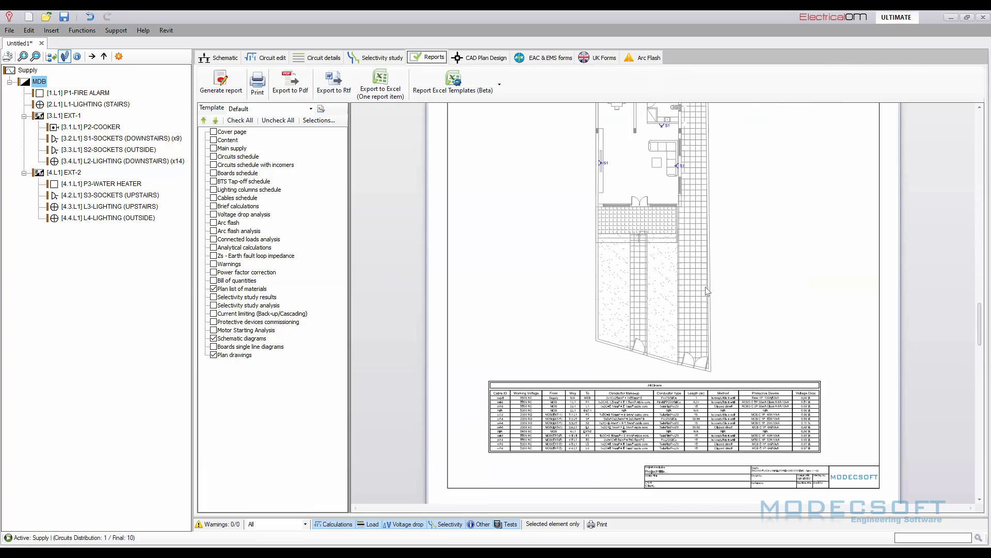
{"action": "scroll", "coordinate": [723, 311], "scroll_direction": "down", "scroll_amount": 15}
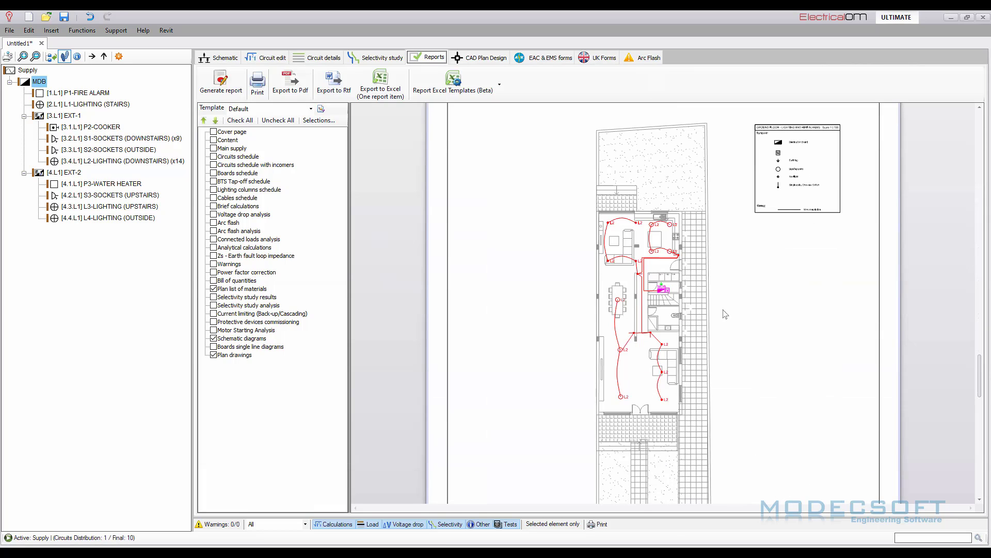
{"action": "scroll", "coordinate": [747, 356], "scroll_direction": "down", "scroll_amount": 10}
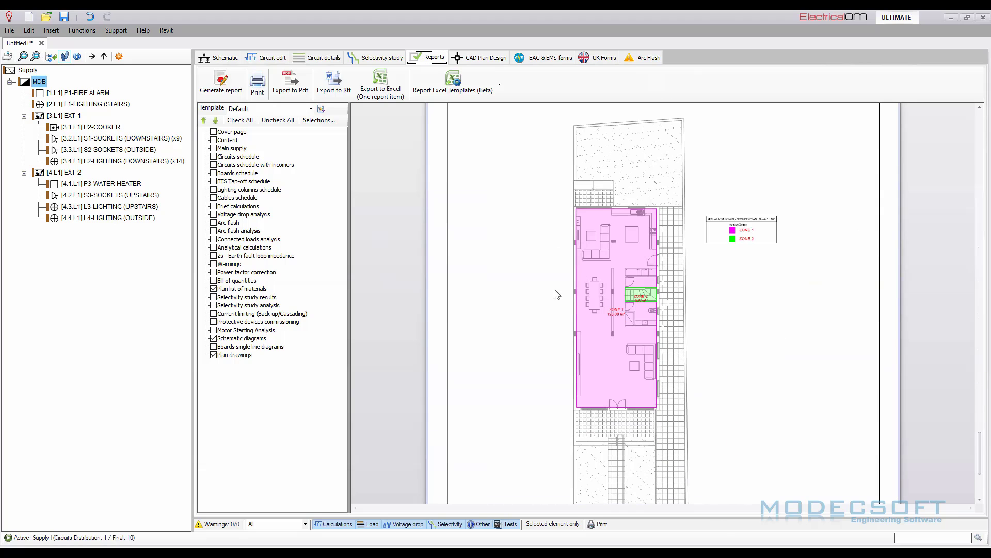
{"action": "scroll", "coordinate": [716, 315], "scroll_direction": "down", "scroll_amount": 3}
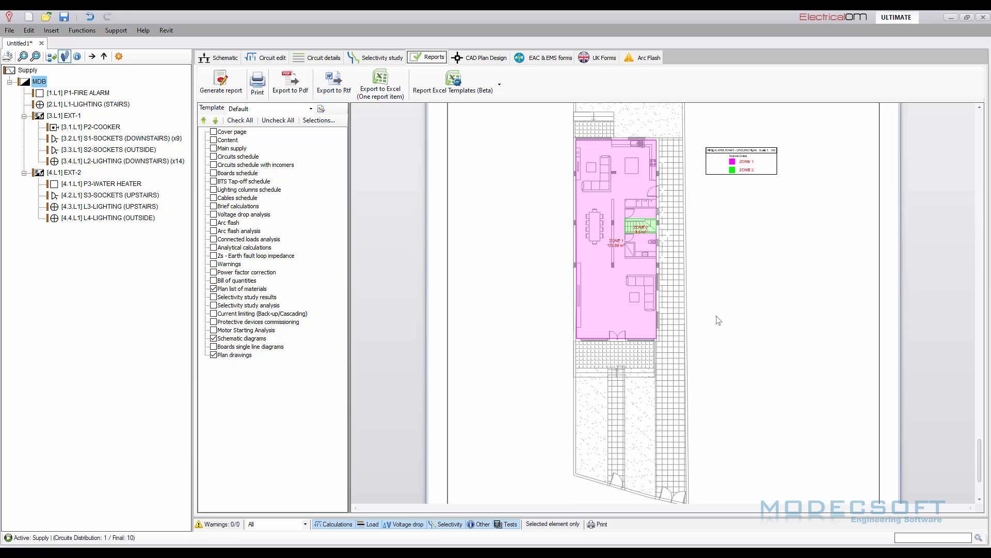
{"action": "scroll", "coordinate": [692, 212], "scroll_direction": "down", "scroll_amount": 5}
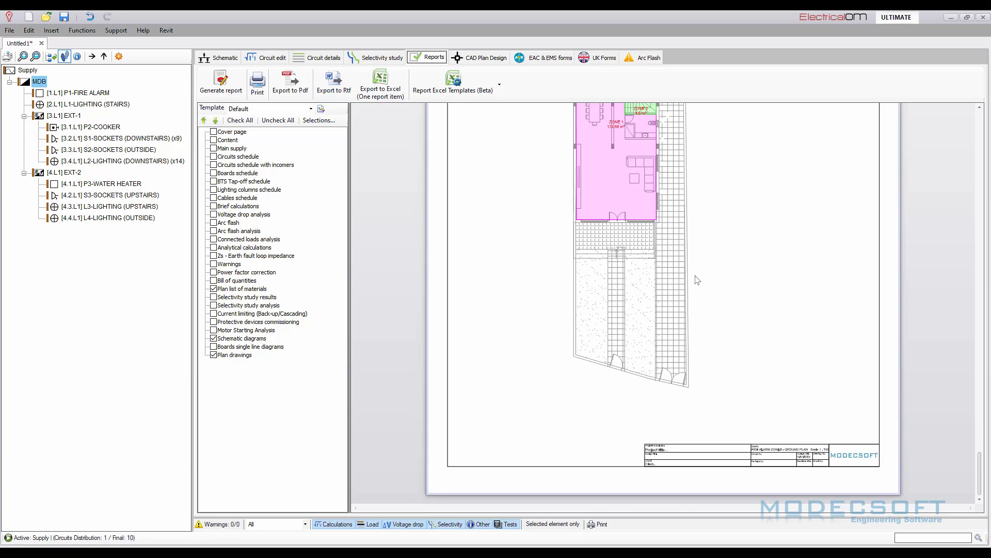
{"action": "scroll", "coordinate": [715, 337], "scroll_direction": "down", "scroll_amount": 3, "text": "ctrl"}
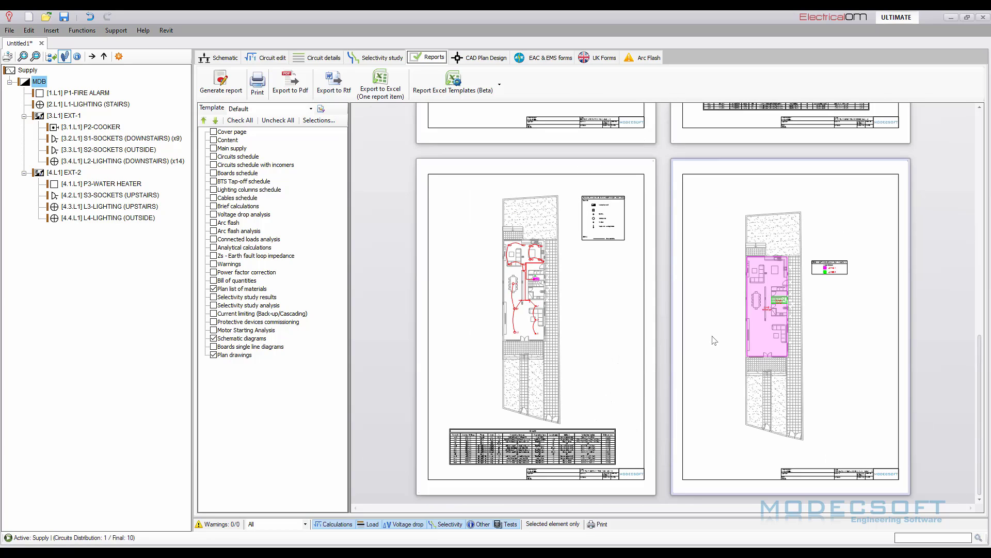
{"action": "scroll", "coordinate": [737, 337], "scroll_direction": "up", "scroll_amount": 6}
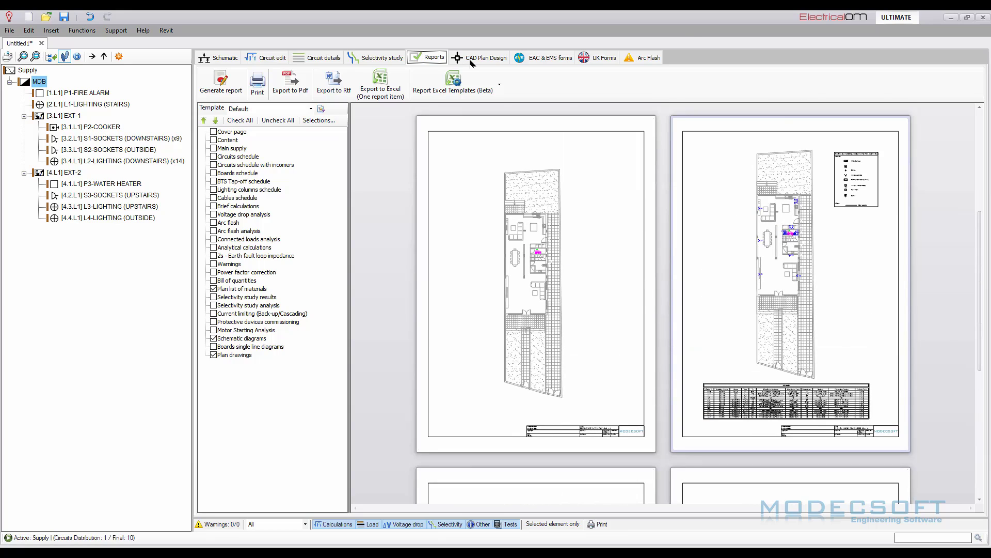
Turn off Skip Print for the GROUND PLAN page under CABLE TRAYS, and check the FLOOR PLAN page.
{"action": "left_click", "coordinate": [471, 58]}
{"action": "left_click", "coordinate": [819, 71]}
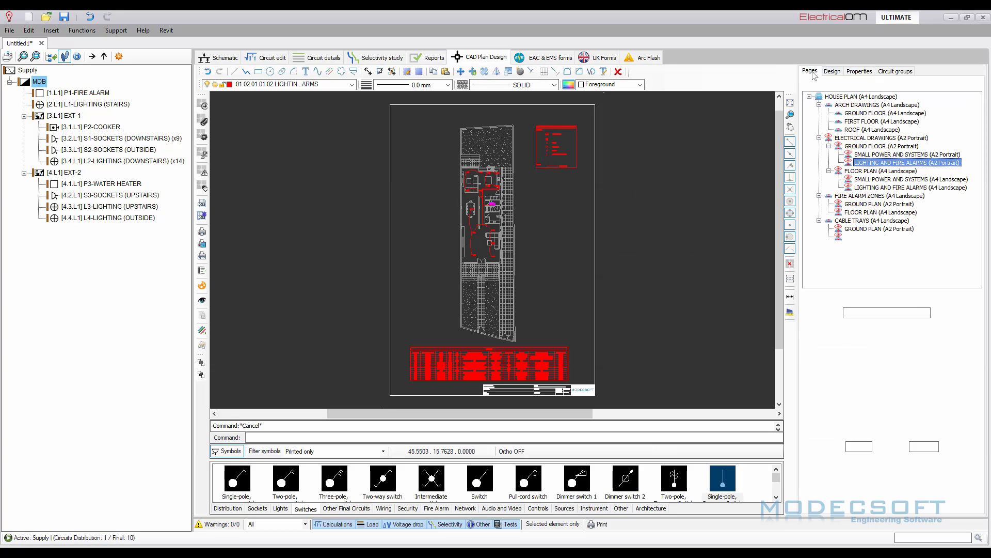
{"action": "left_click", "coordinate": [876, 230]}
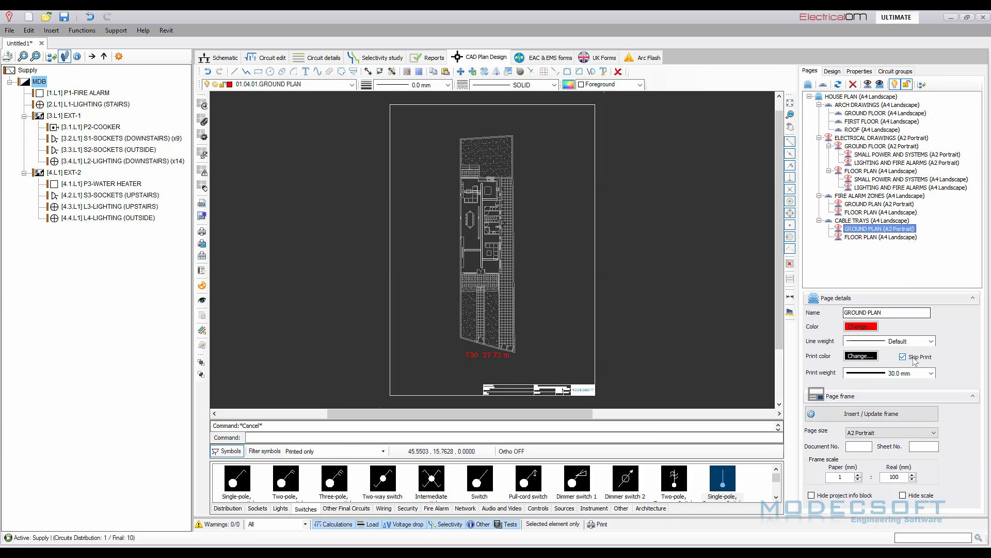
{"action": "left_click", "coordinate": [867, 237]}
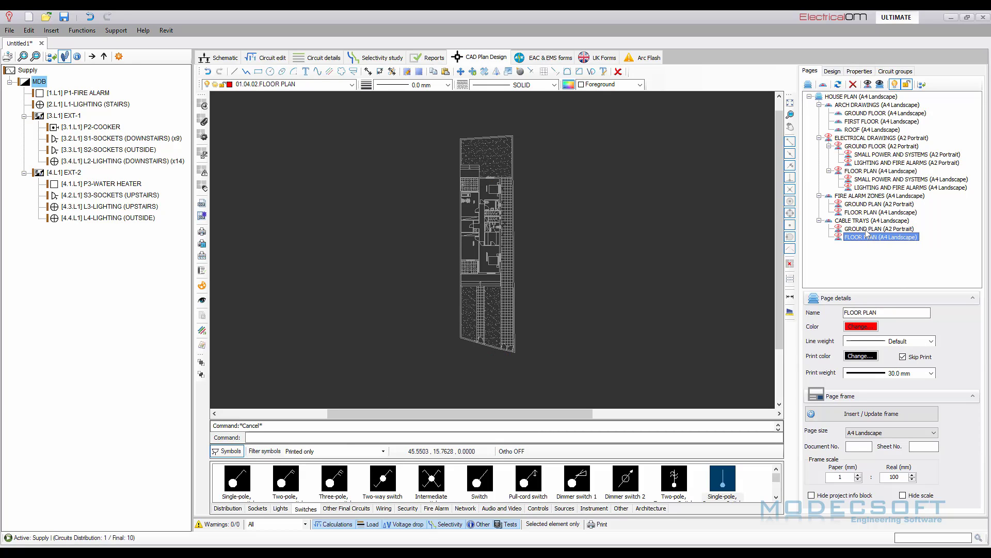
Regenerate the report and check the cable trays ground plan among the last plan drawings.
{"action": "left_click", "coordinate": [429, 57]}
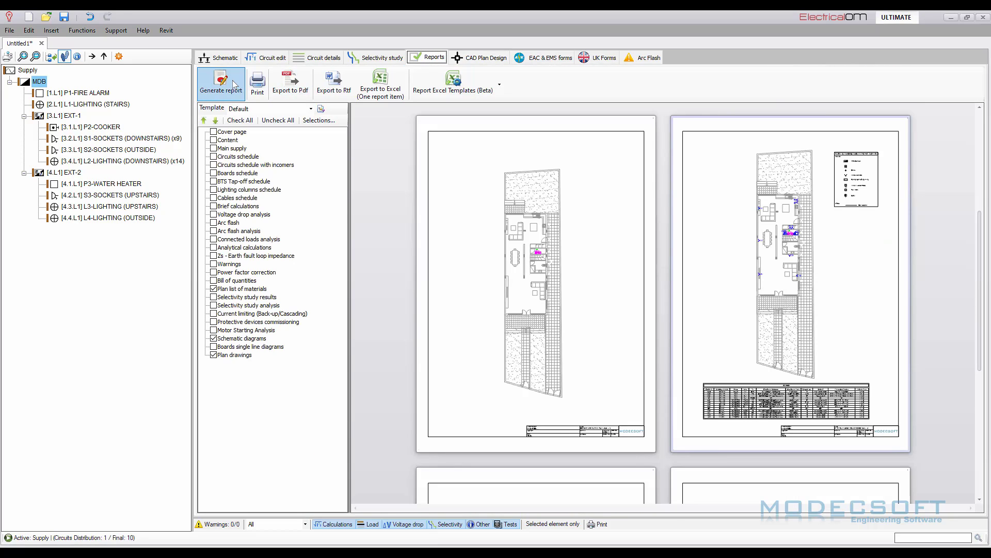
{"action": "left_click", "coordinate": [235, 84]}
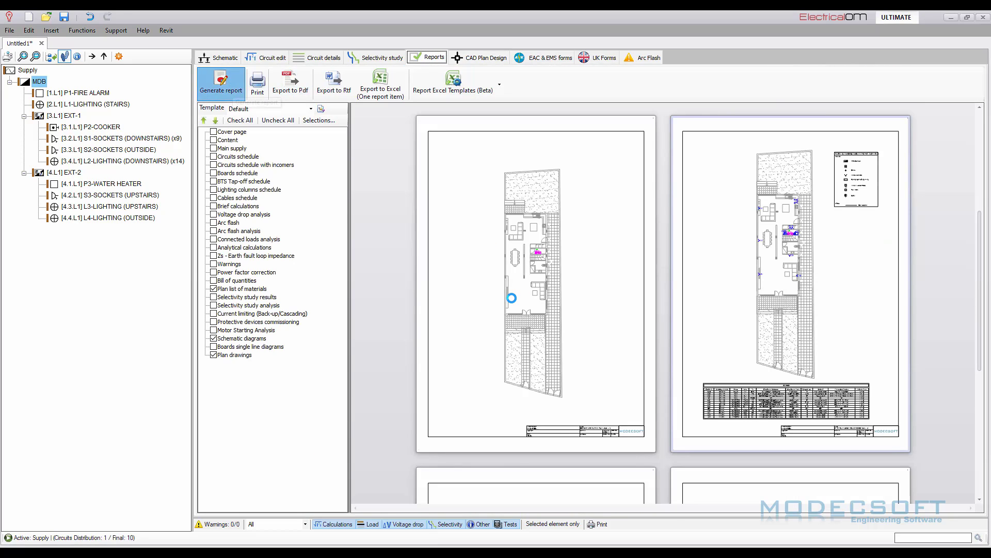
{"action": "scroll", "coordinate": [537, 290], "scroll_direction": "down", "scroll_amount": 8}
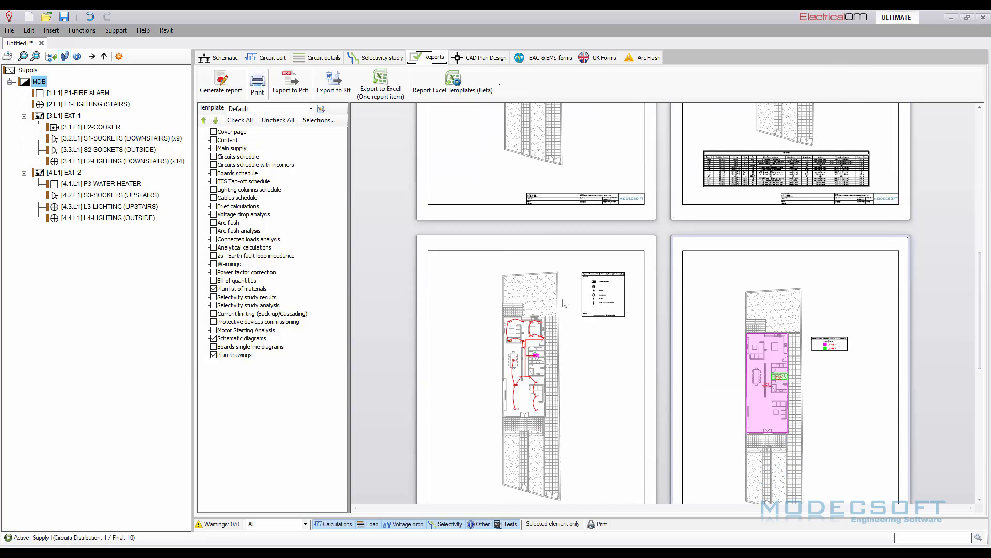
{"action": "scroll", "coordinate": [565, 303], "scroll_direction": "down", "scroll_amount": 10}
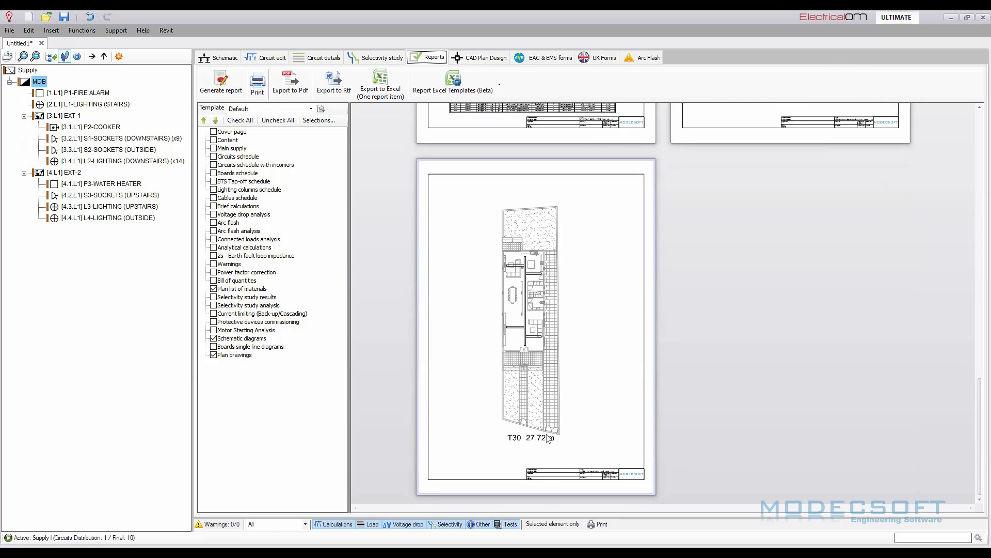
Add the Cover page and Content sections to the report, regenerate it and review the contents list.
{"action": "left_click", "coordinate": [213, 133]}
{"action": "left_click", "coordinate": [230, 81]}
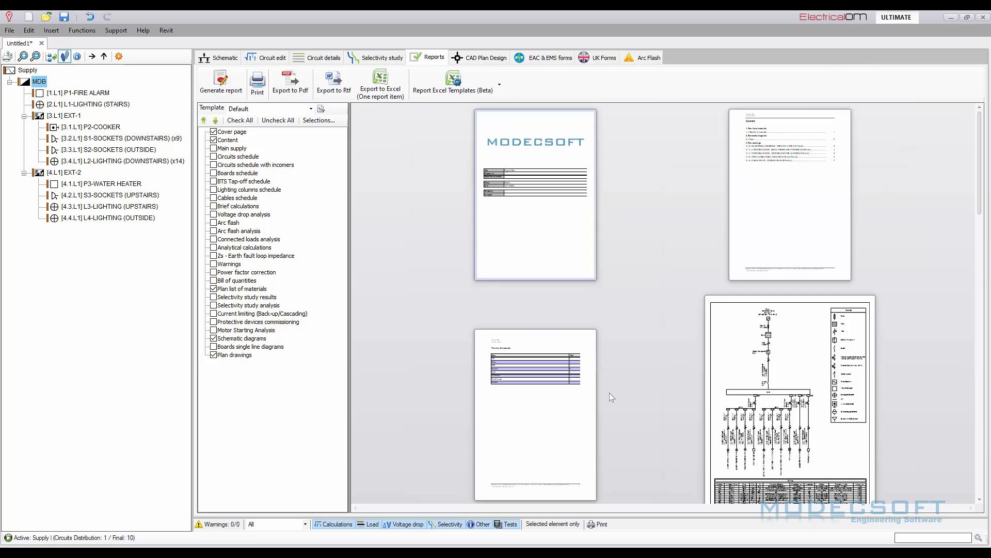
{"action": "scroll", "coordinate": [581, 286], "scroll_direction": "up", "scroll_amount": 5, "text": "ctrl"}
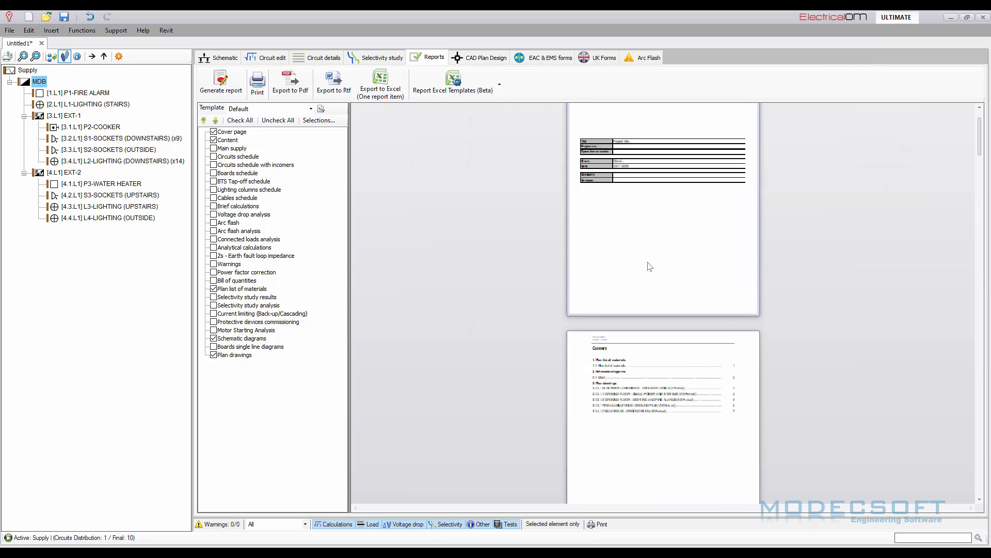
{"action": "scroll", "coordinate": [679, 282], "scroll_direction": "down", "scroll_amount": 3}
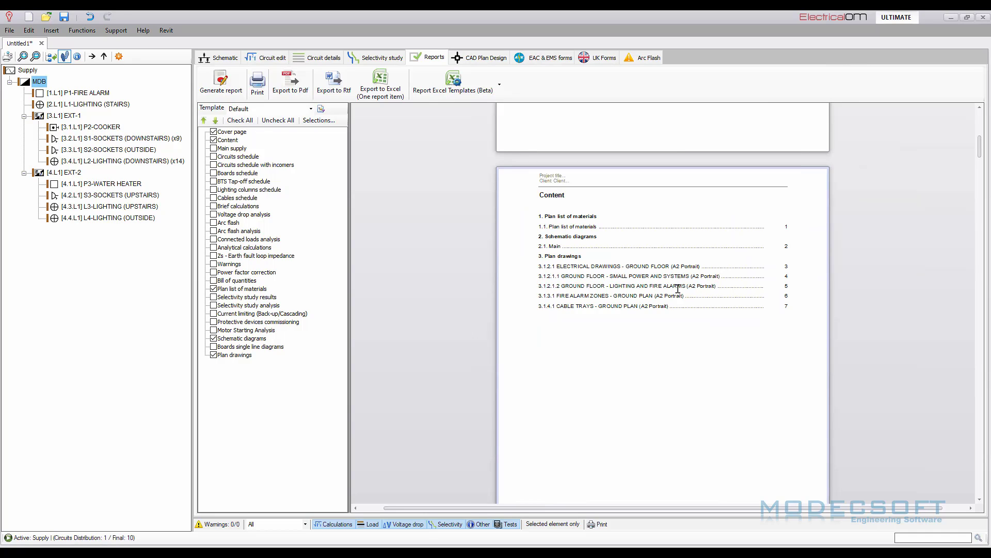
Return to the CAD plan and show the ground floor's SMALL POWER AND SYSTEMS page.
{"action": "left_click", "coordinate": [481, 58]}
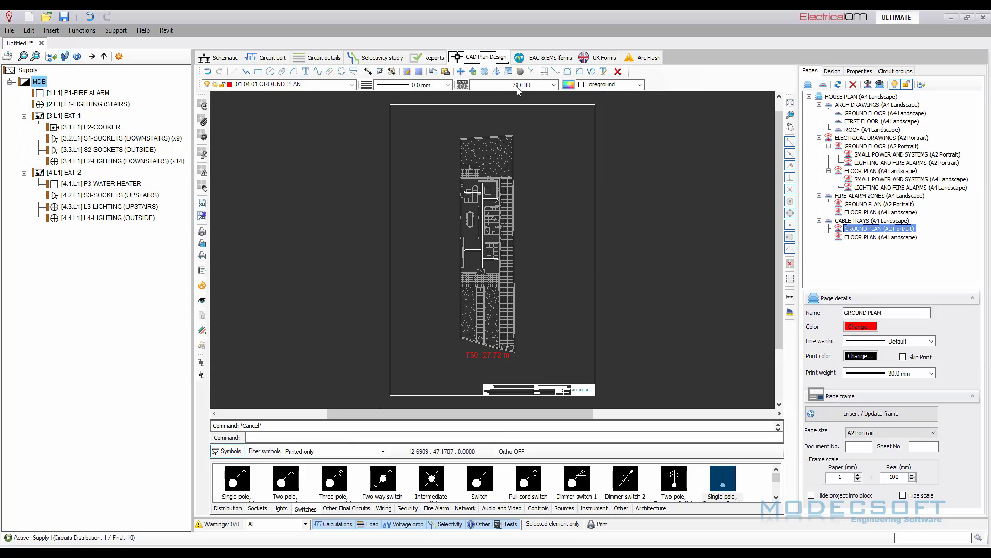
{"action": "left_click", "coordinate": [885, 154]}
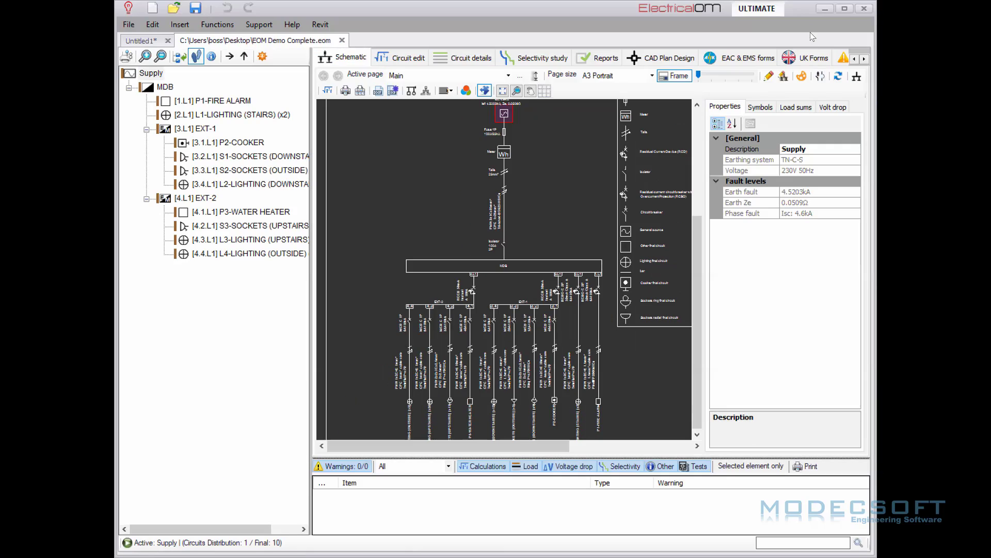
Maximise the window with the EOM Demo Complete project and view its whole framed schematic.
{"action": "left_click", "coordinate": [844, 9]}
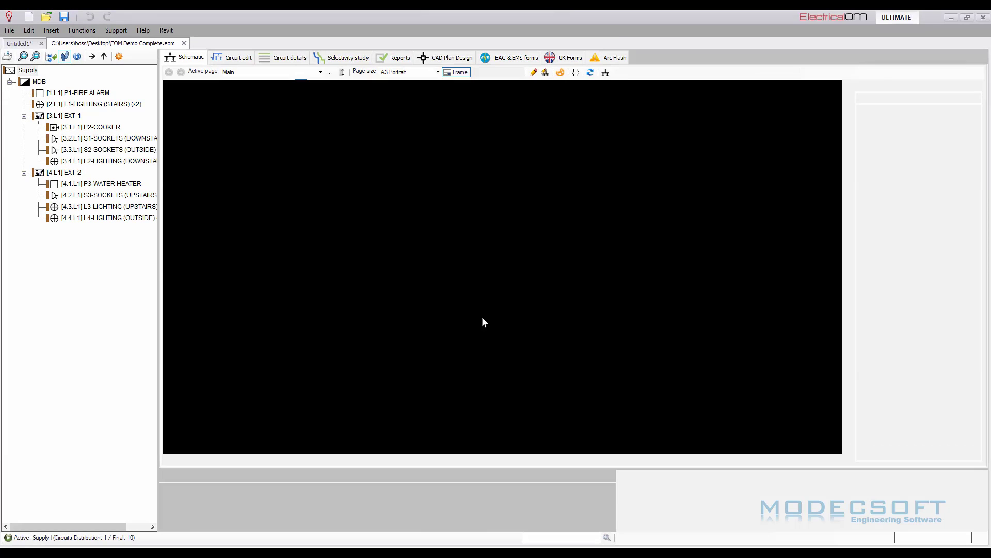
{"action": "scroll", "coordinate": [483, 324], "scroll_direction": "down", "scroll_amount": 5}
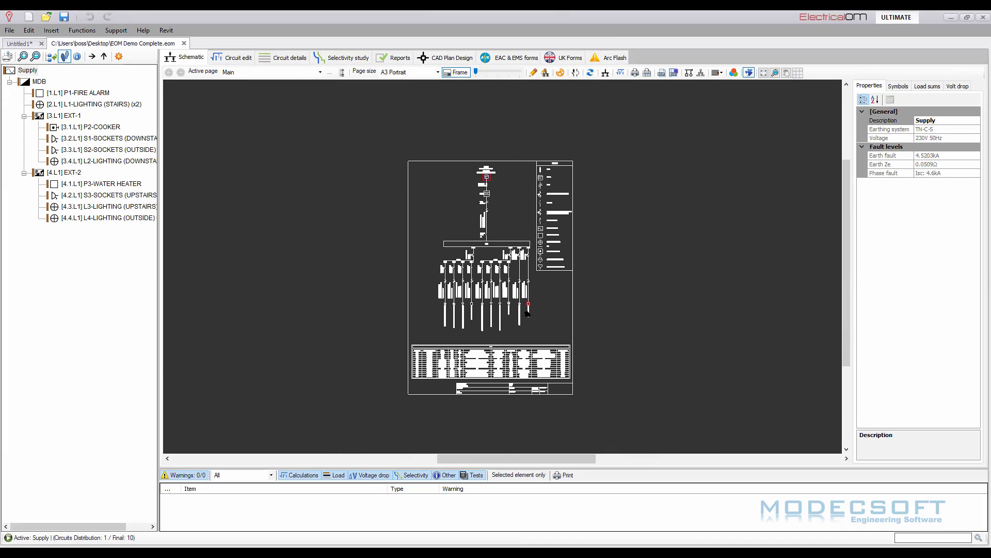
{"action": "scroll", "coordinate": [537, 341], "scroll_direction": "up", "scroll_amount": 1}
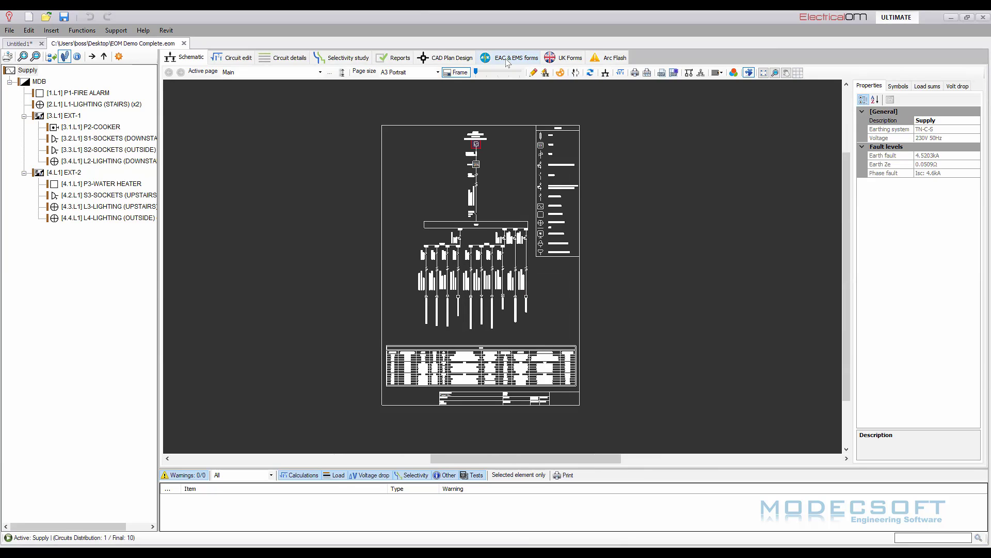
In the demo project's CAD plan, collapse the warnings list and show the ground plan's SMALL POWER AND SYSTEMS page.
{"action": "left_click", "coordinate": [455, 60]}
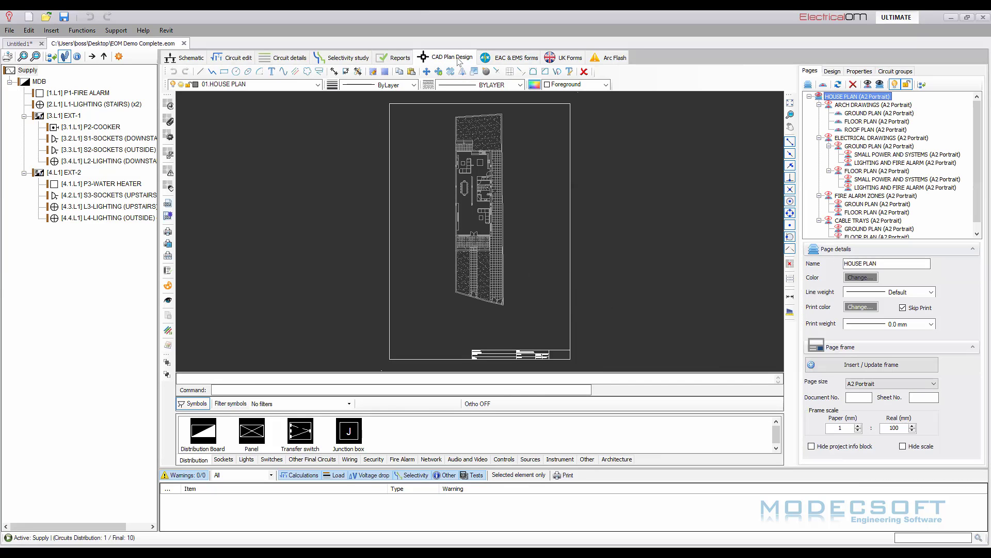
{"action": "left_click", "coordinate": [187, 476]}
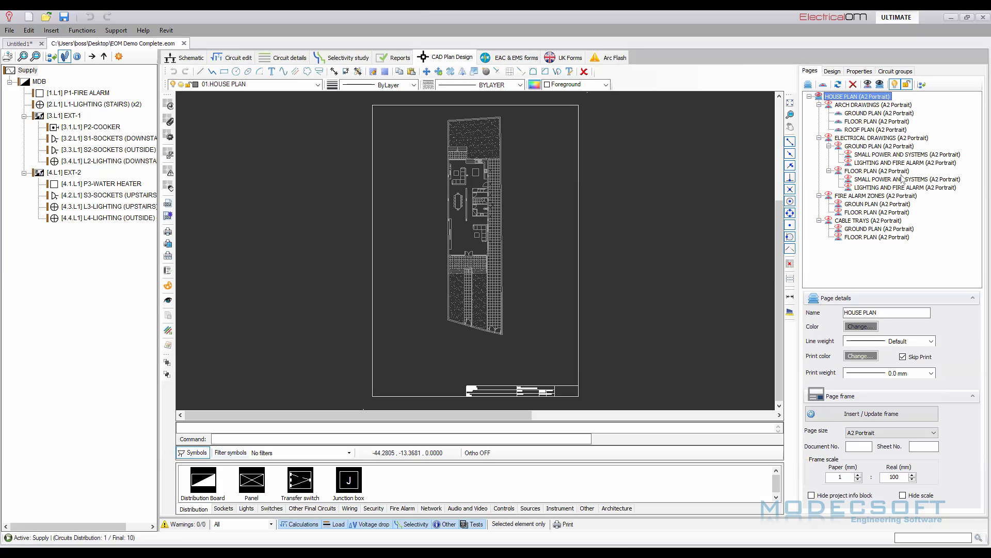
{"action": "left_click", "coordinate": [864, 155]}
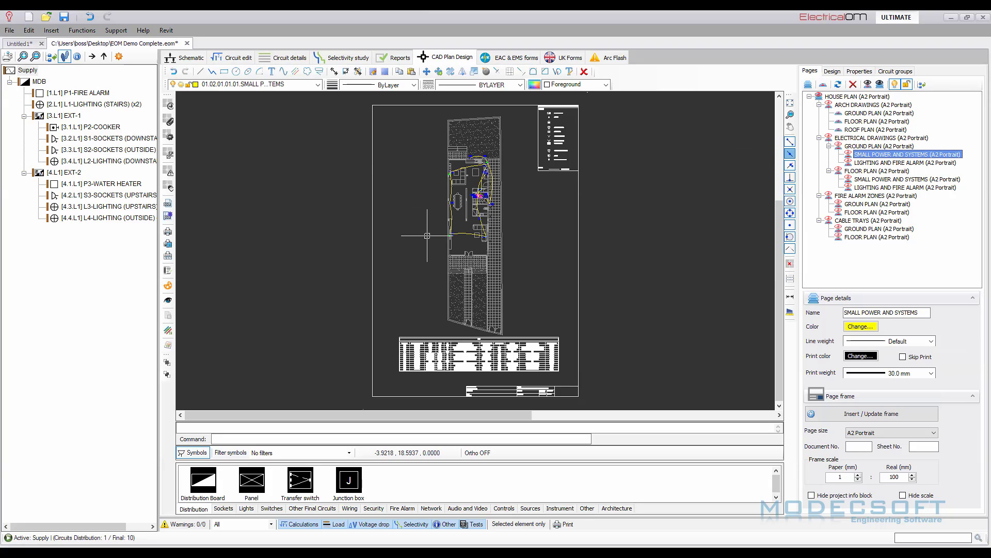
Open the ground plan's LIGHTING AND FIRE ALARM page and examine the wiring around the dining area, MDB and kitchen.
{"action": "scroll", "coordinate": [465, 258], "scroll_direction": "up", "scroll_amount": 2}
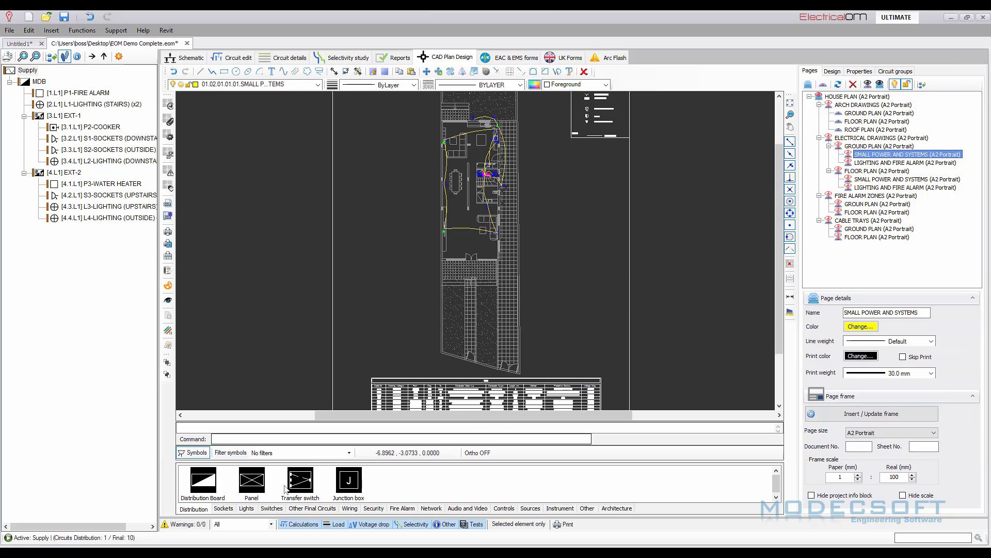
{"action": "left_click", "coordinate": [888, 162]}
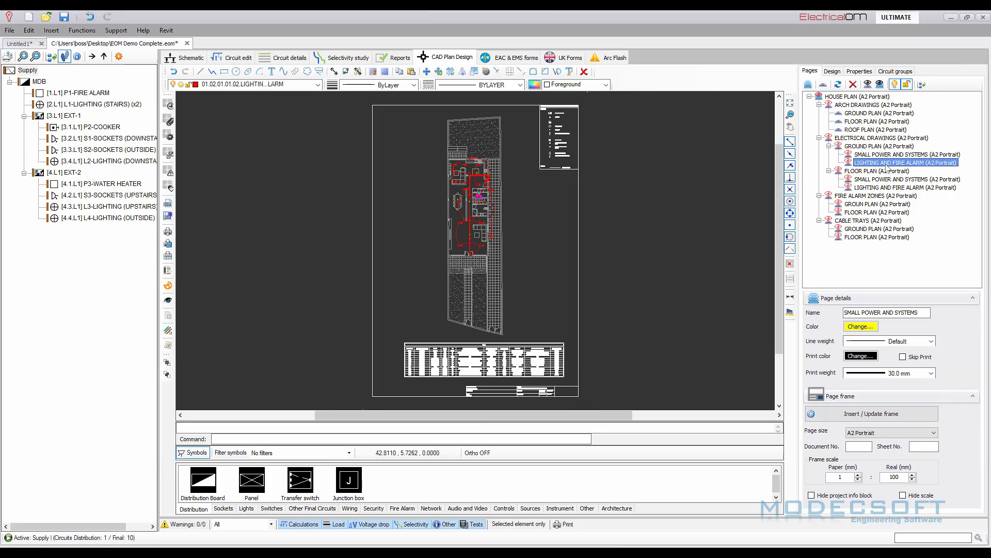
{"action": "scroll", "coordinate": [500, 220], "scroll_direction": "up", "scroll_amount": 3}
{"action": "scroll", "coordinate": [497, 302], "scroll_direction": "up", "scroll_amount": 1}
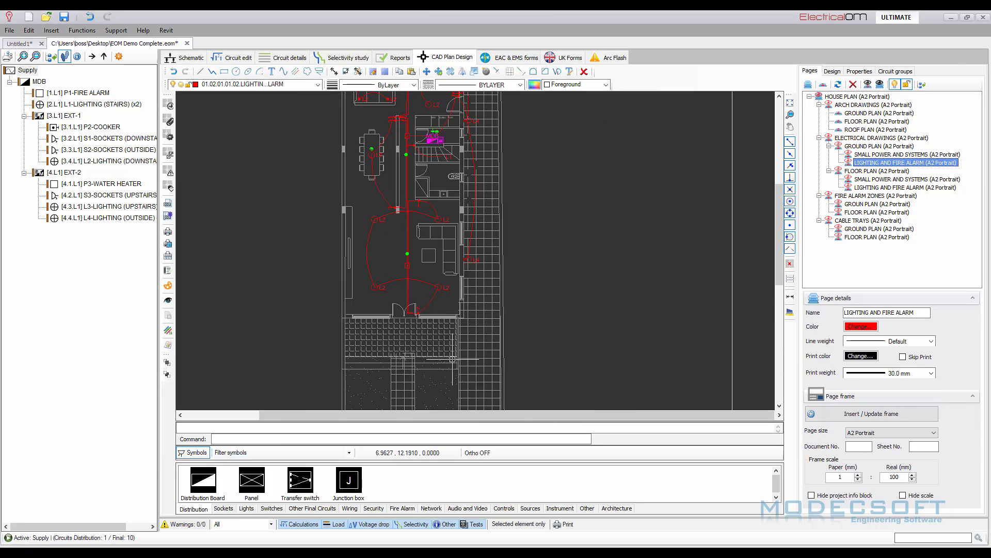
{"action": "scroll", "coordinate": [488, 217], "scroll_direction": "up", "scroll_amount": 1}
{"action": "middle_click_drag", "start_coordinate": [542, 284], "coordinate": [553, 322]}
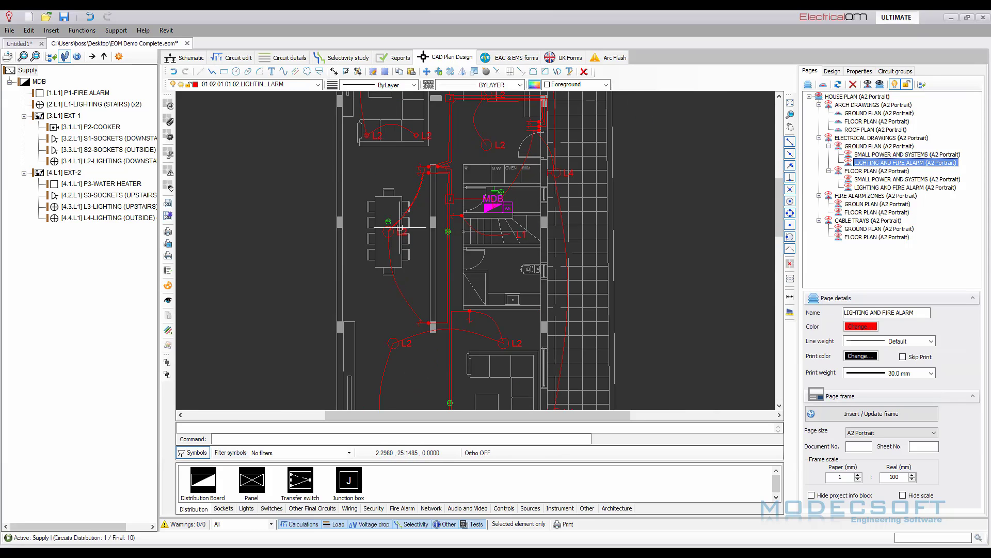
{"action": "scroll", "coordinate": [408, 221], "scroll_direction": "up", "scroll_amount": 2}
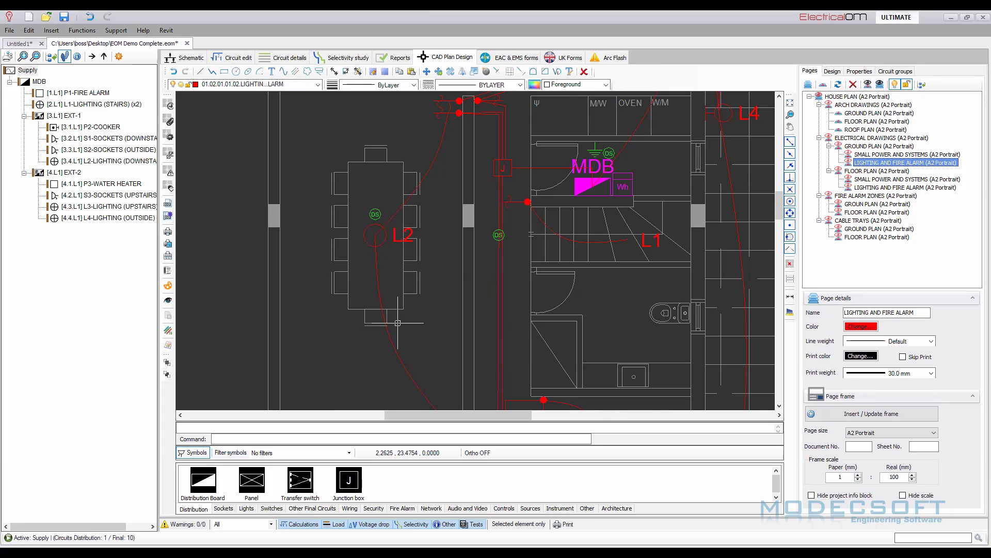
{"action": "scroll", "coordinate": [397, 322], "scroll_direction": "down", "scroll_amount": 2}
{"action": "scroll", "coordinate": [398, 323], "scroll_direction": "down", "scroll_amount": 1}
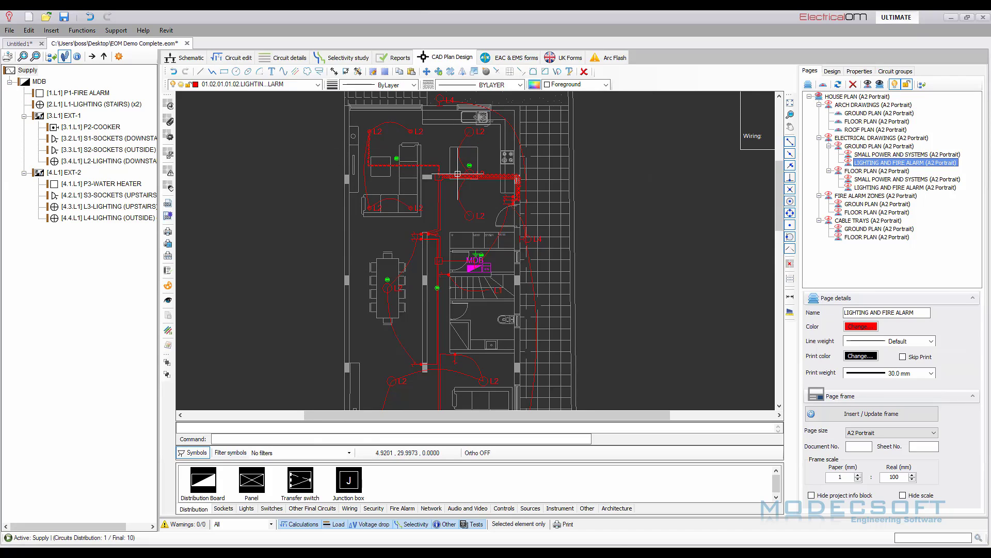
{"action": "scroll", "coordinate": [483, 134], "scroll_direction": "down", "scroll_amount": 1}
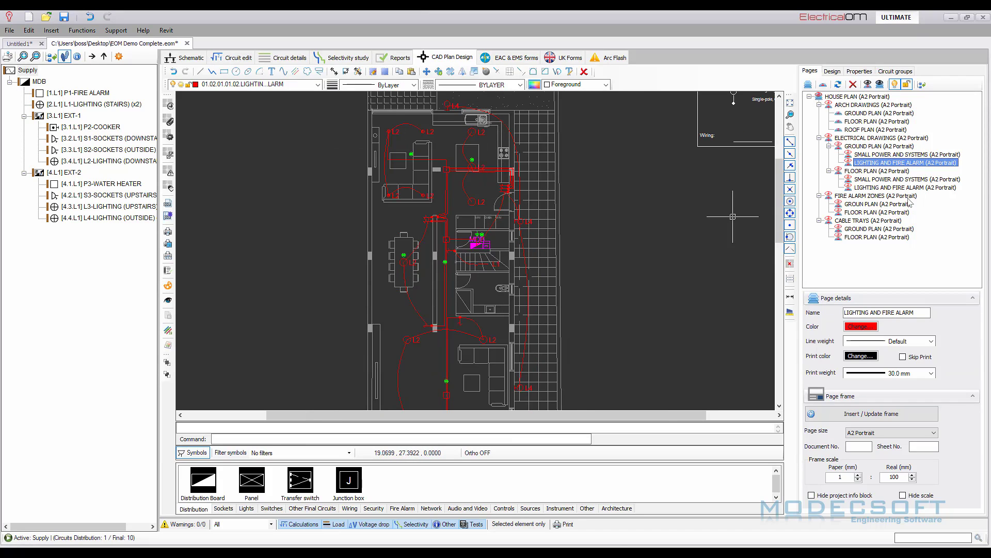
Show the floor plan's SMALL POWER AND SYSTEMS page and view the upstairs rooms up close.
{"action": "left_click", "coordinate": [888, 179]}
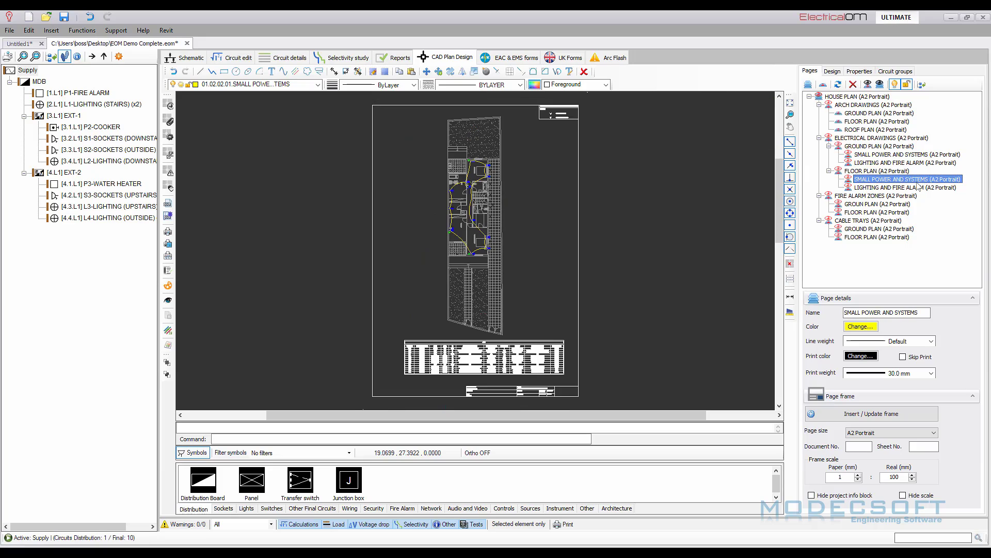
{"action": "scroll", "coordinate": [448, 229], "scroll_direction": "up", "scroll_amount": 1}
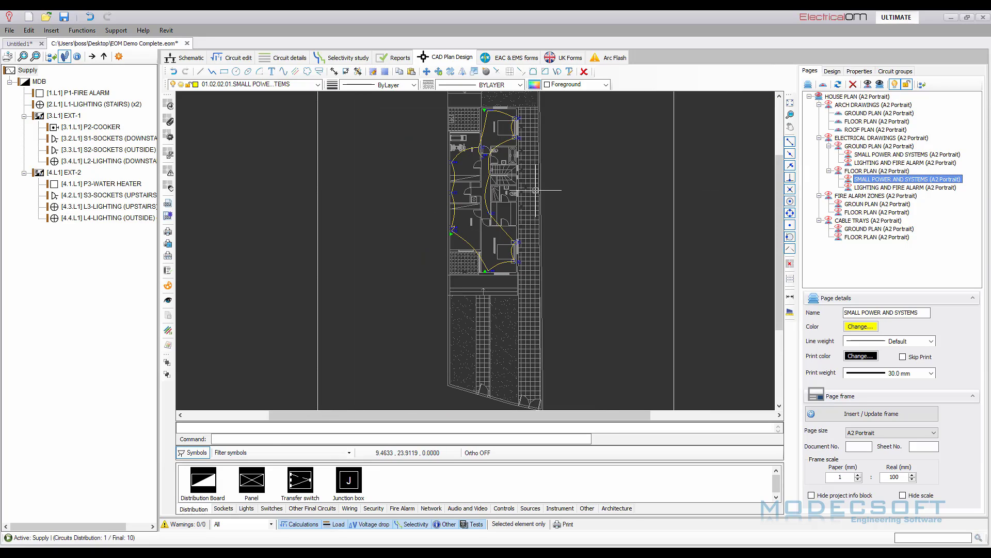
{"action": "scroll", "coordinate": [507, 192], "scroll_direction": "up", "scroll_amount": 1}
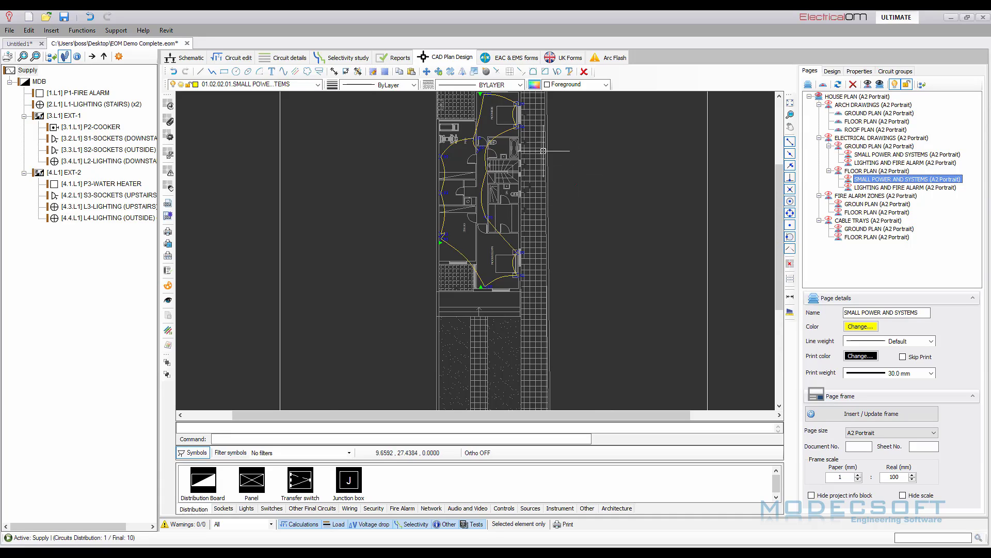
Show the floor plan's LIGHTING AND FIRE ALARM page and examine the wiring around the staircase and corridor.
{"action": "left_click", "coordinate": [887, 189]}
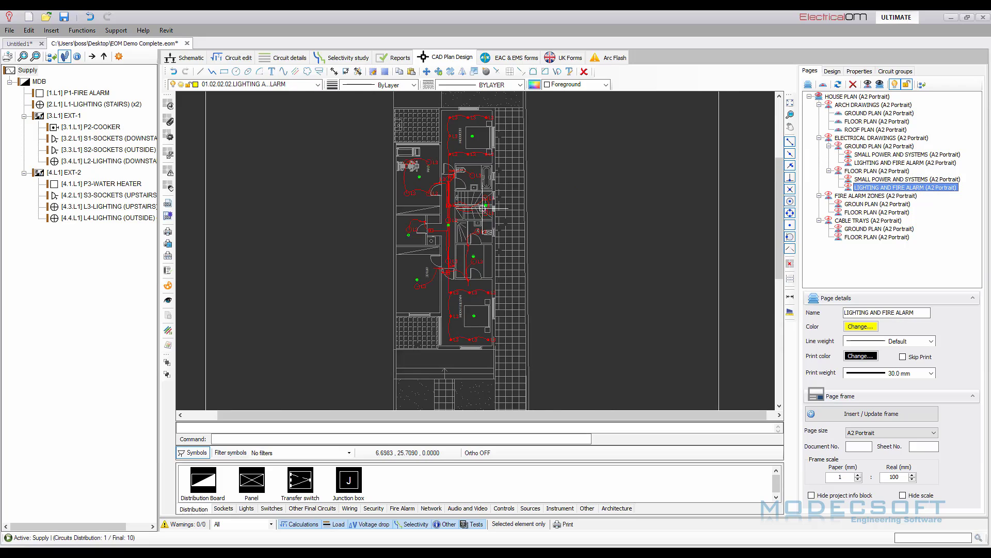
{"action": "scroll", "coordinate": [509, 215], "scroll_direction": "up", "scroll_amount": 5}
{"action": "scroll", "coordinate": [537, 232], "scroll_direction": "down", "scroll_amount": 5}
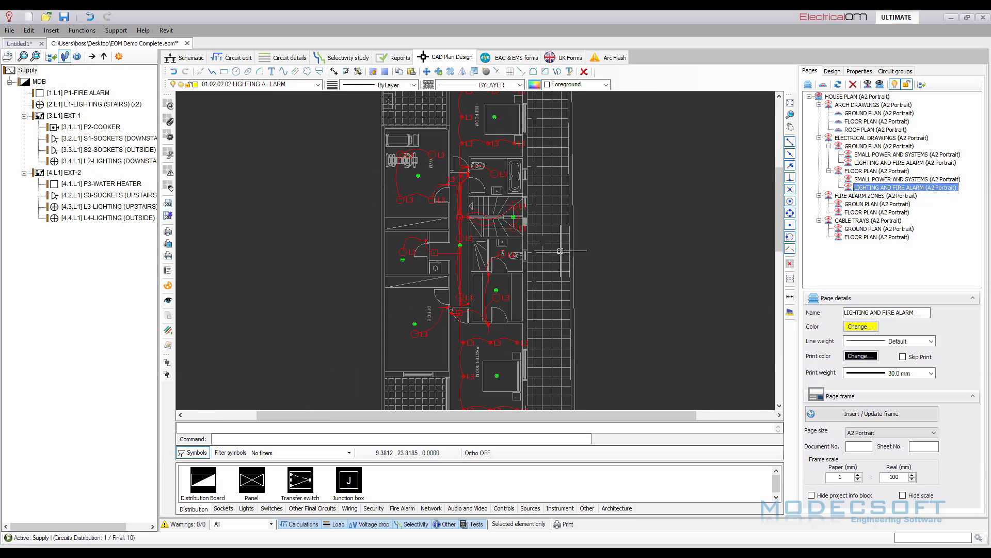
{"action": "scroll", "coordinate": [535, 244], "scroll_direction": "up", "scroll_amount": 1}
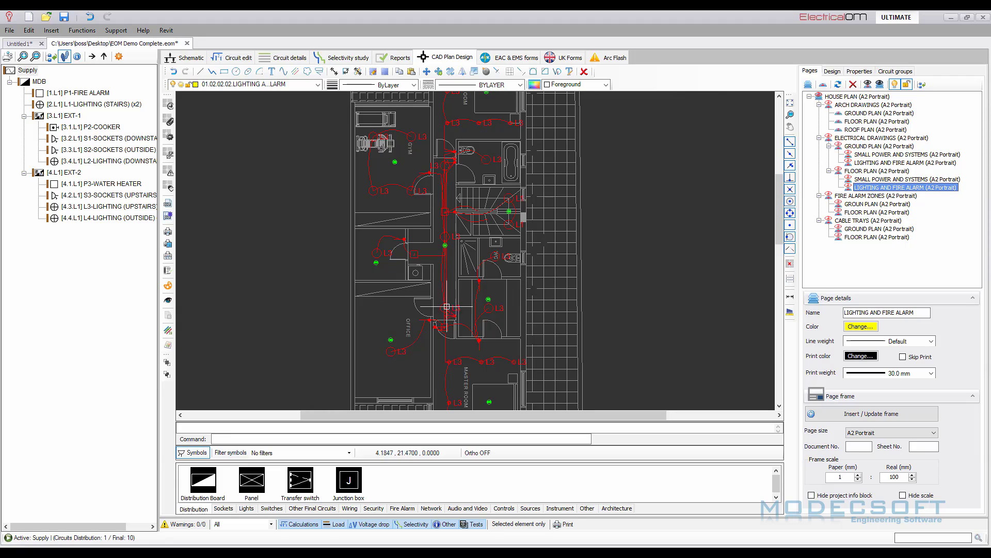
{"action": "scroll", "coordinate": [474, 227], "scroll_direction": "up", "scroll_amount": 1}
{"action": "scroll", "coordinate": [474, 231], "scroll_direction": "up", "scroll_amount": 2}
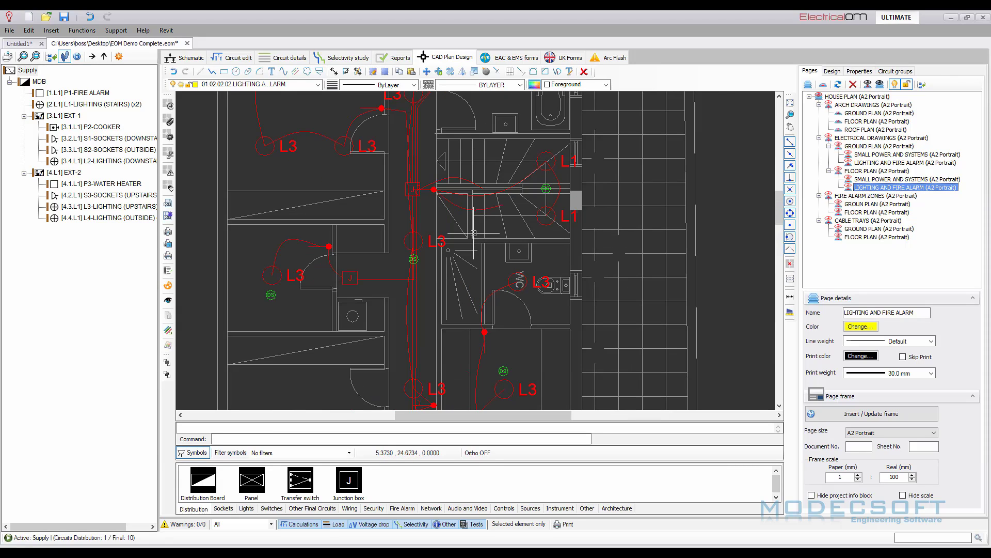
Check the properties of the curved wire section crossing the staircase, then return to the list of plan pages.
{"action": "left_click", "coordinate": [493, 208]}
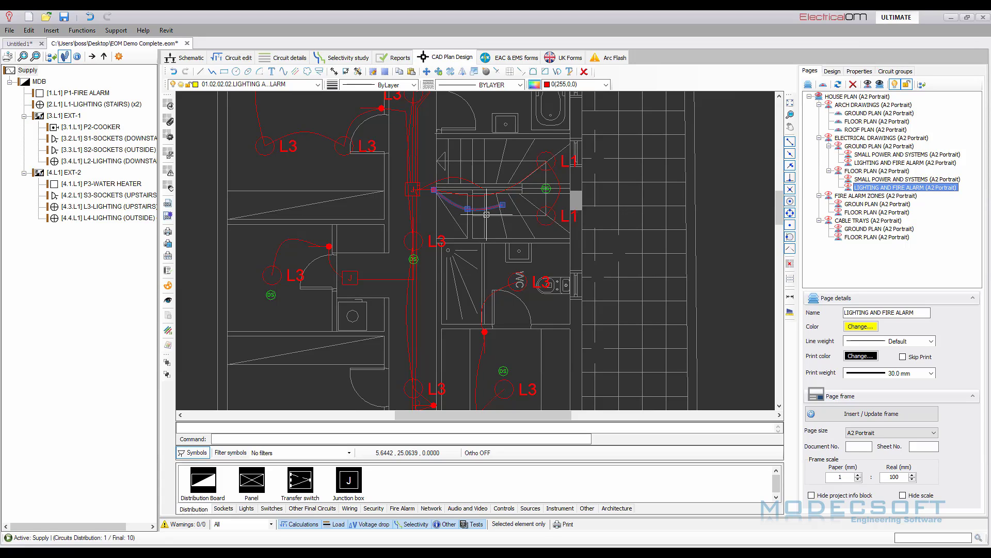
{"action": "left_click", "coordinate": [860, 72]}
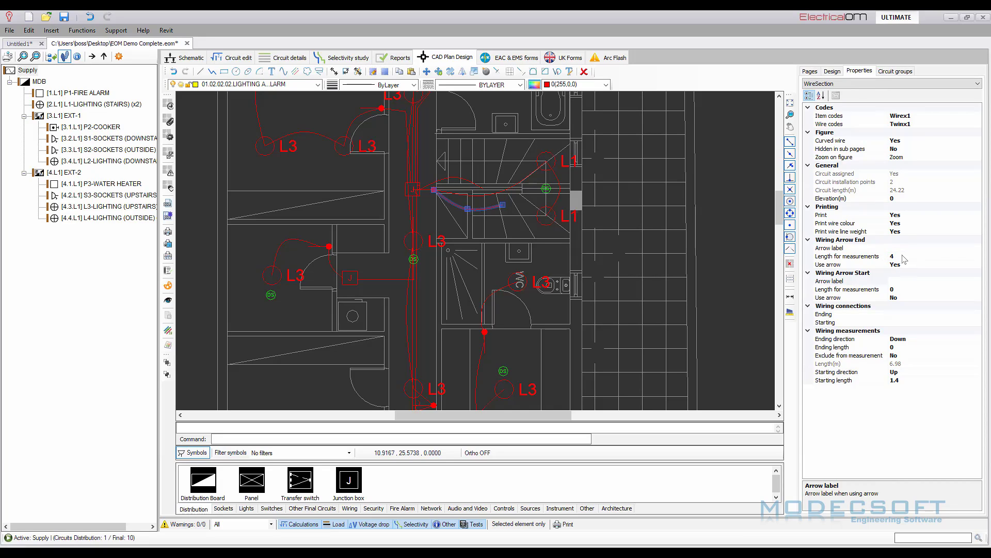
{"action": "left_click", "coordinate": [809, 72]}
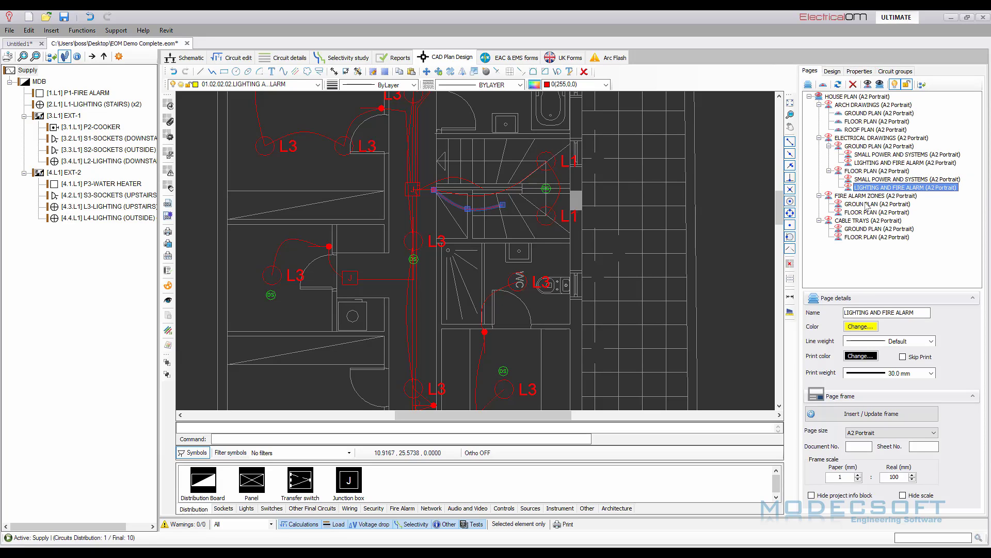
Review the FIRE ALARM ZONES pages for the ground plan and the floor plan.
{"action": "left_click", "coordinate": [866, 205]}
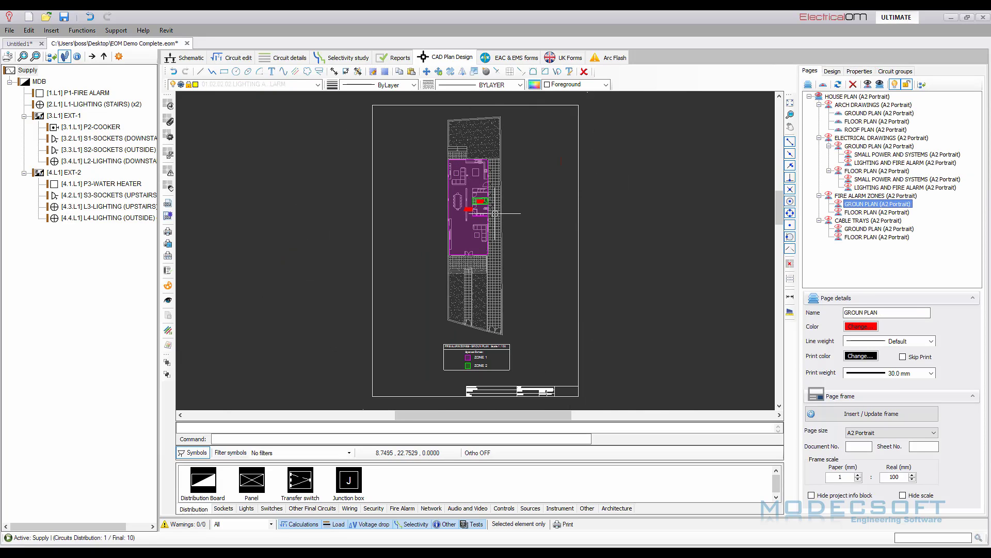
{"action": "scroll", "coordinate": [495, 213], "scroll_direction": "up", "scroll_amount": 1}
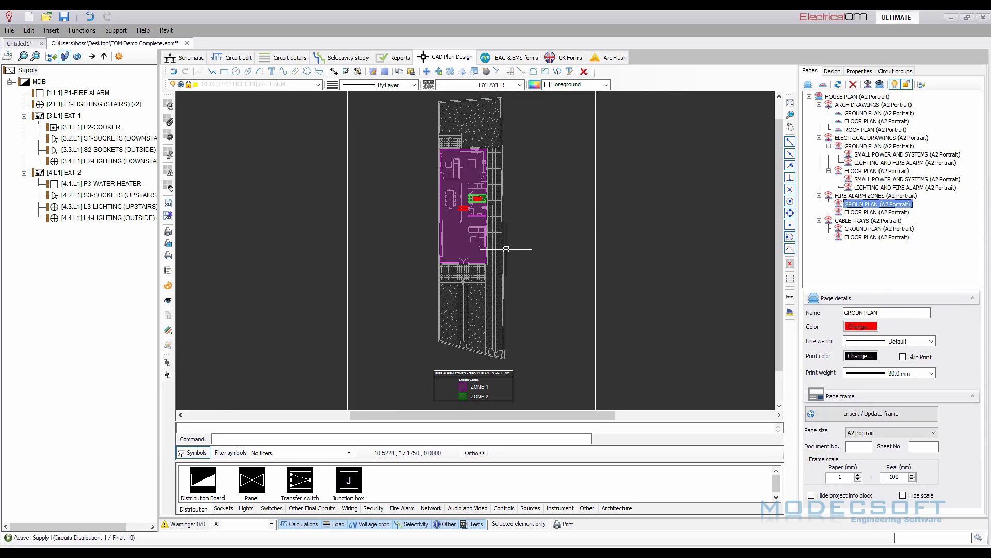
{"action": "left_click", "coordinate": [463, 158]}
{"action": "left_click", "coordinate": [543, 233]}
{"action": "left_click", "coordinate": [879, 211]}
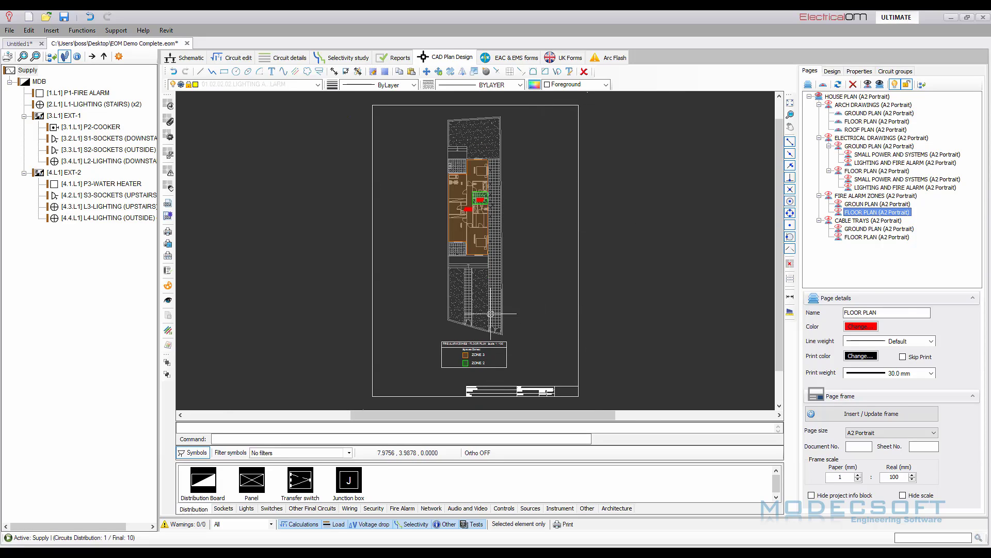
Review the CABLE TRAYS pages for the ground plan and the floor plan, ending on the ground plan.
{"action": "left_click", "coordinate": [880, 229]}
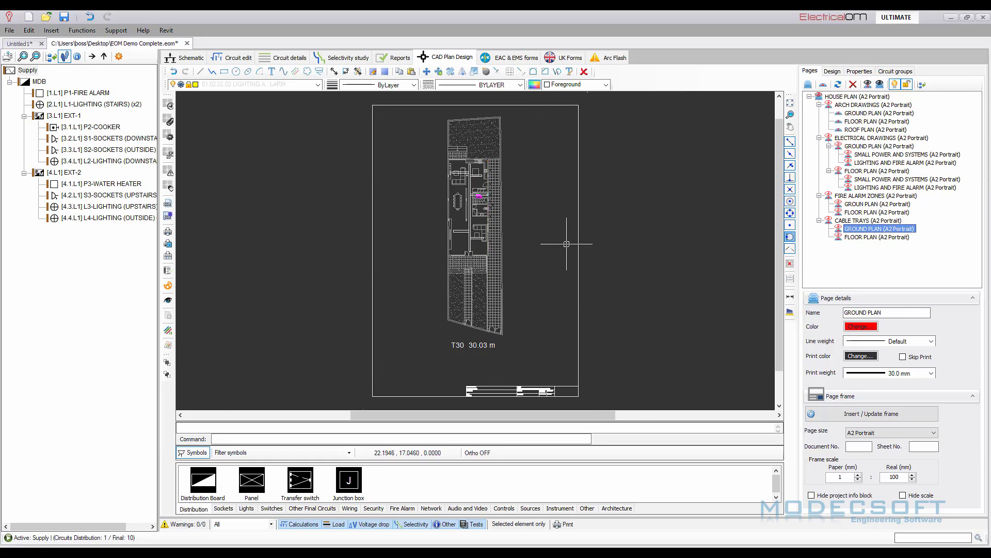
{"action": "scroll", "coordinate": [501, 214], "scroll_direction": "up", "scroll_amount": 1}
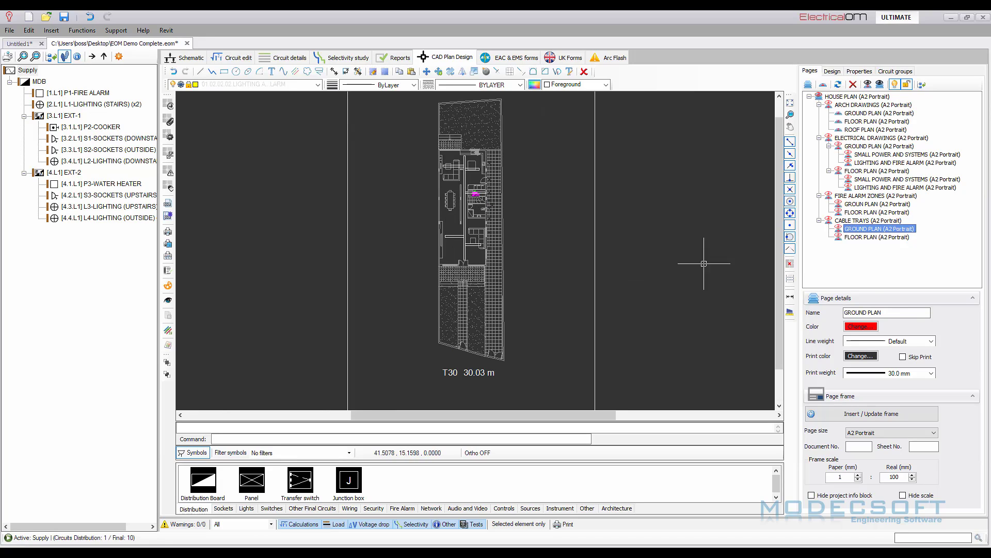
{"action": "left_click", "coordinate": [868, 237]}
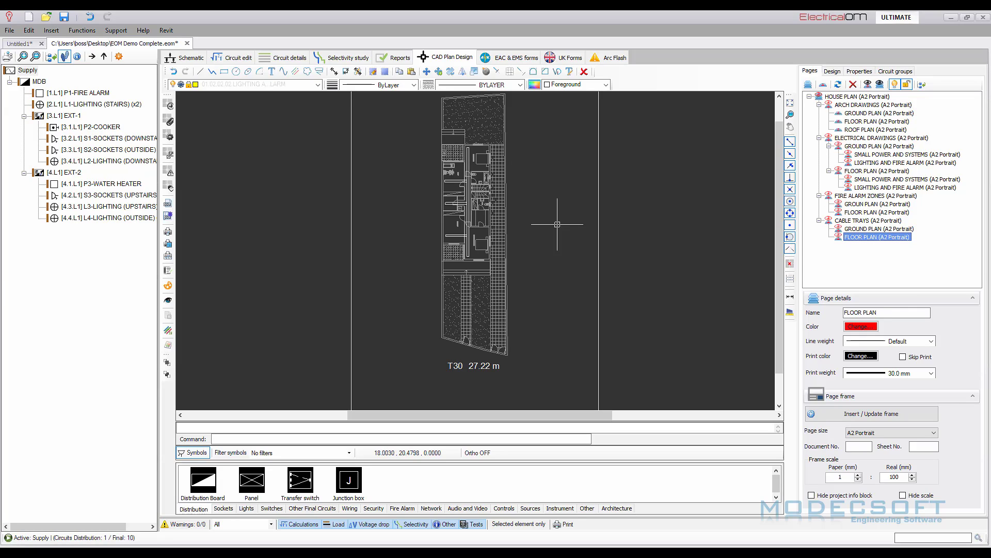
{"action": "left_click", "coordinate": [881, 229]}
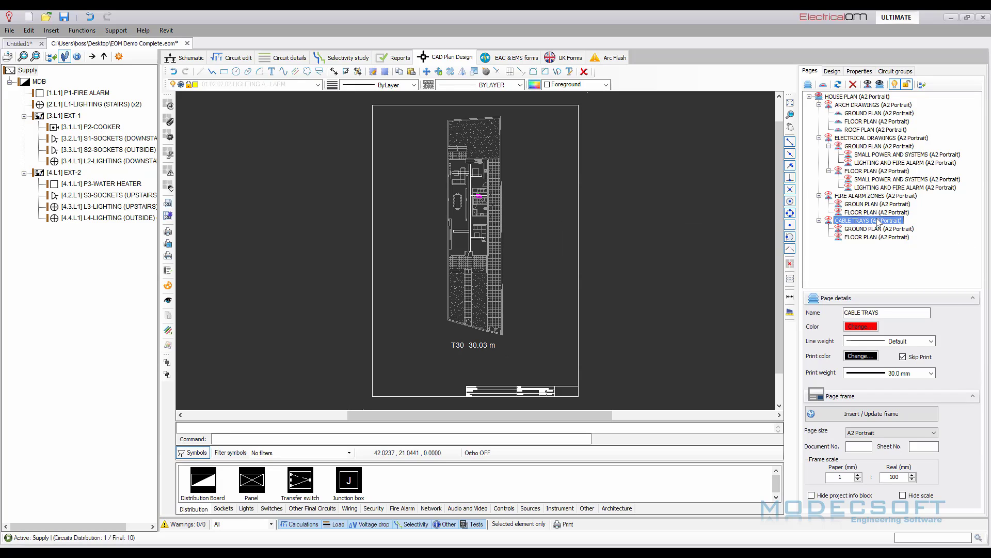
Return to the ground plan's SMALL POWER AND SYSTEMS page under ELECTRICAL DRAWINGS and view its wiring up close.
{"action": "left_click", "coordinate": [877, 204]}
{"action": "left_click", "coordinate": [877, 195]}
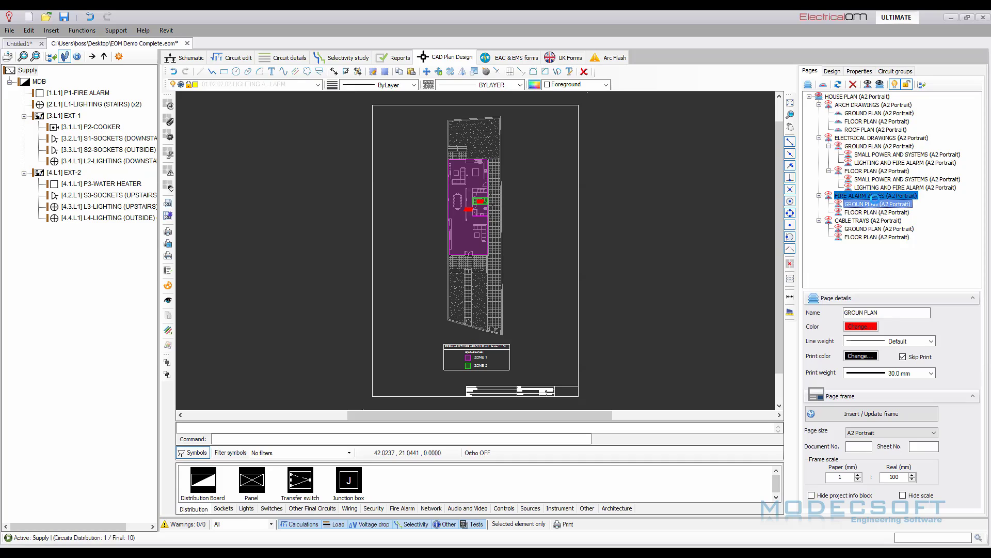
{"action": "left_click", "coordinate": [878, 154]}
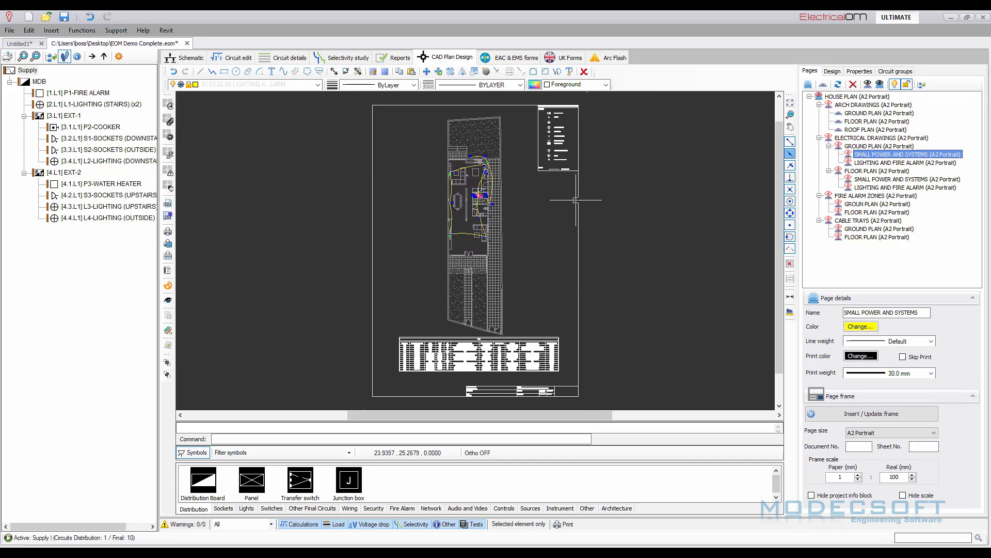
{"action": "scroll", "coordinate": [539, 208], "scroll_direction": "up", "scroll_amount": 1}
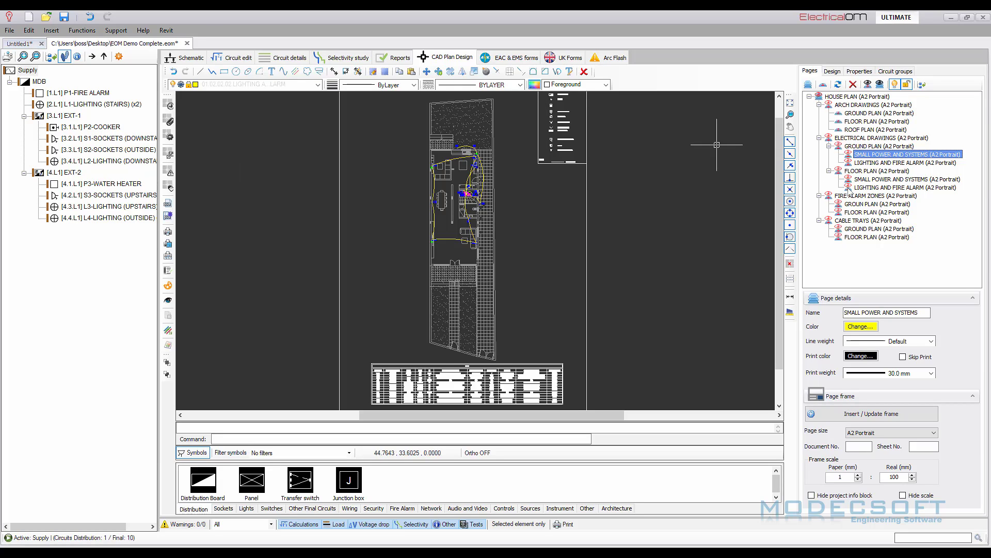
{"action": "scroll", "coordinate": [489, 182], "scroll_direction": "up", "scroll_amount": 4}
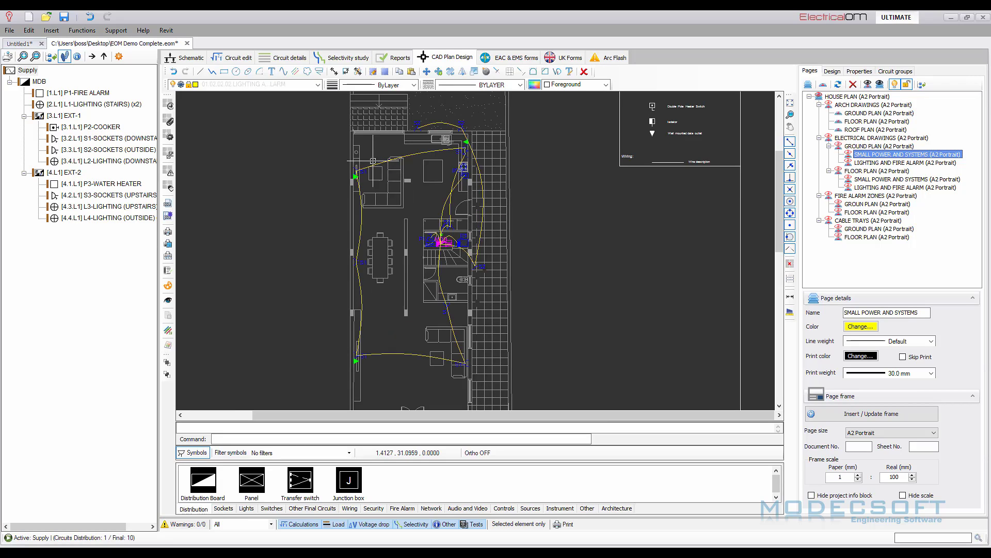
Switch to the schematic and open the L1-LIGHTING (STAIRS) circuit for editing.
{"action": "left_click", "coordinate": [191, 58]}
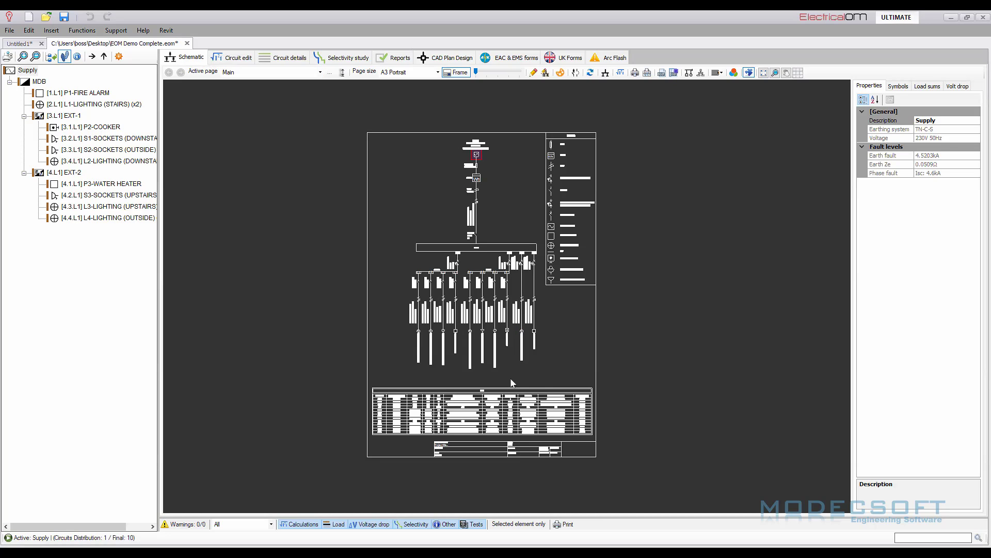
{"action": "scroll", "coordinate": [543, 373], "scroll_direction": "up", "scroll_amount": 3}
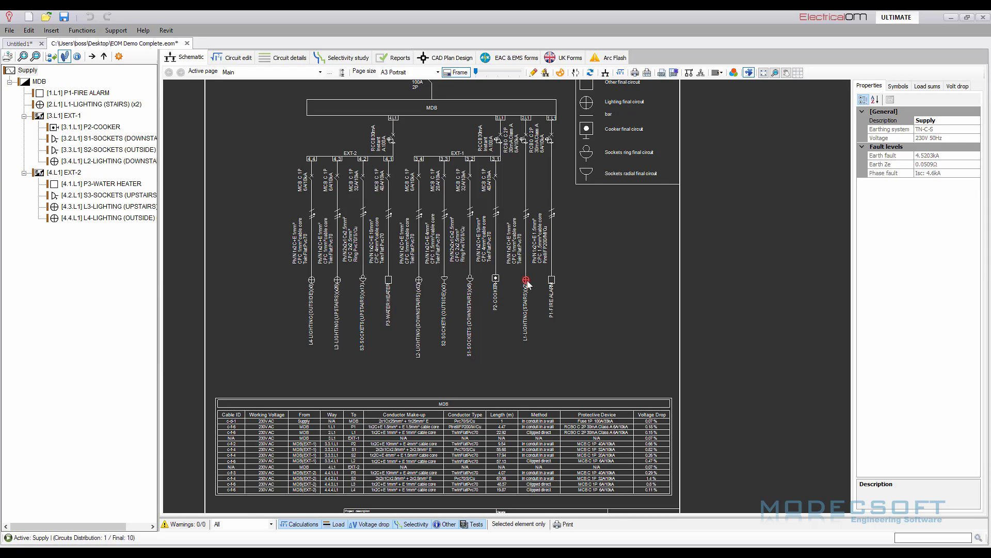
{"action": "scroll", "coordinate": [527, 284], "scroll_direction": "up", "scroll_amount": 3}
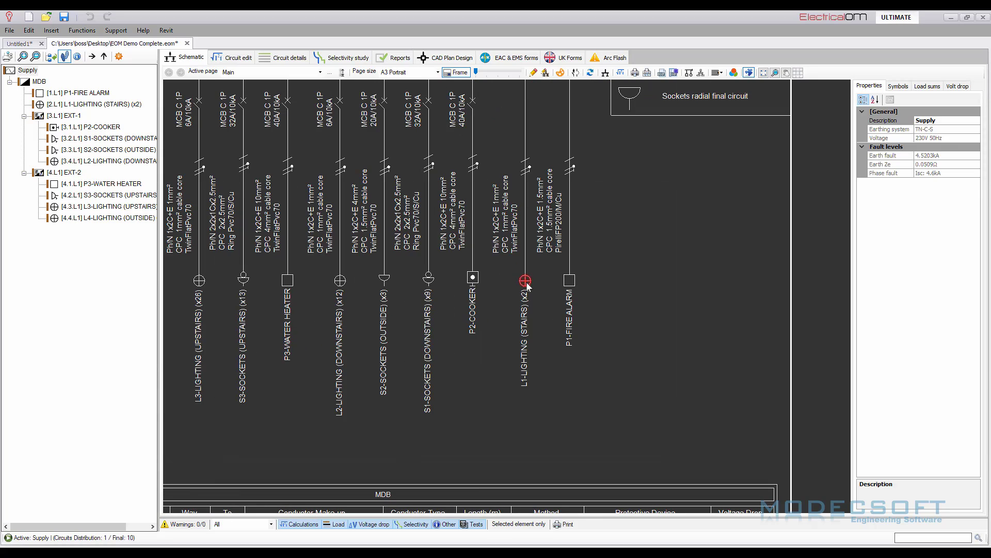
{"action": "left_click", "coordinate": [526, 281]}
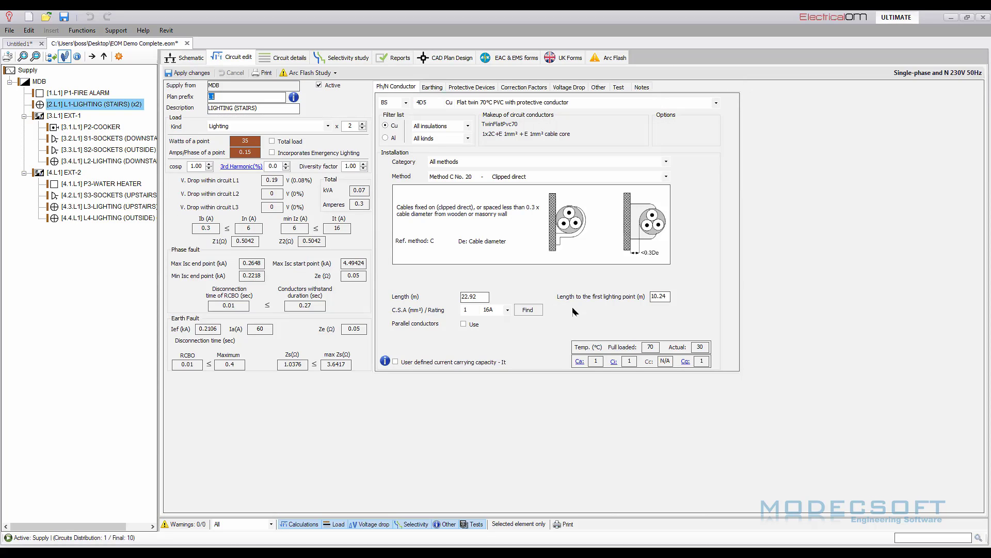
Select the circuit's watts of a point field, apply the circuit changes and return to a view of the whole schematic.
{"action": "left_click", "coordinate": [252, 141]}
{"action": "left_click", "coordinate": [182, 73]}
{"action": "left_click", "coordinate": [186, 58]}
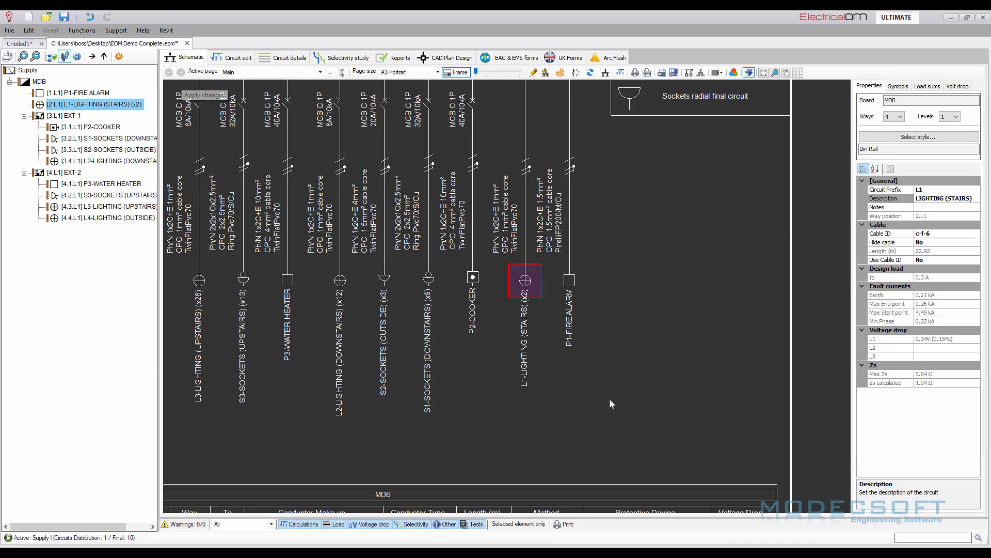
{"action": "scroll", "coordinate": [610, 404], "scroll_direction": "down", "scroll_amount": 5}
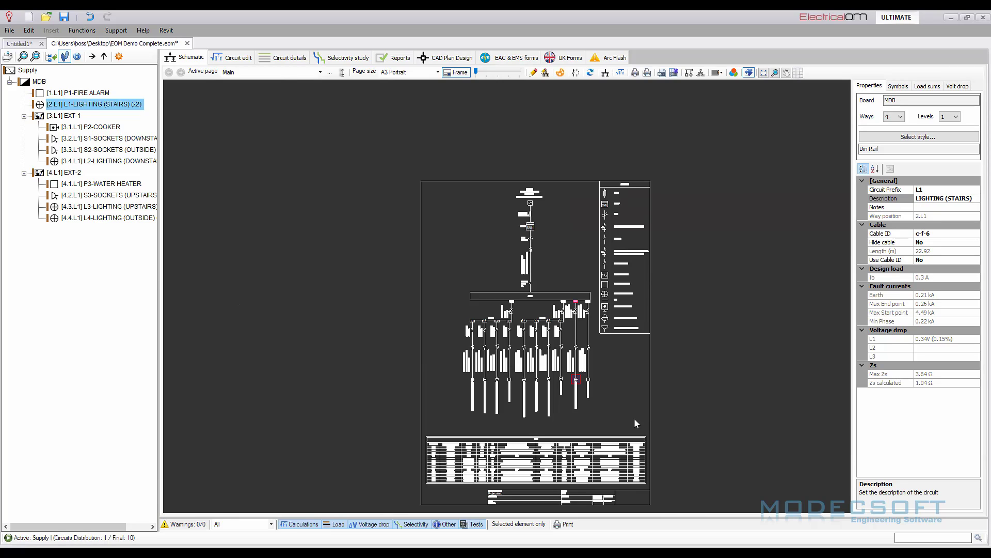
{"action": "middle_click_drag", "start_coordinate": [627, 417], "coordinate": [622, 386]}
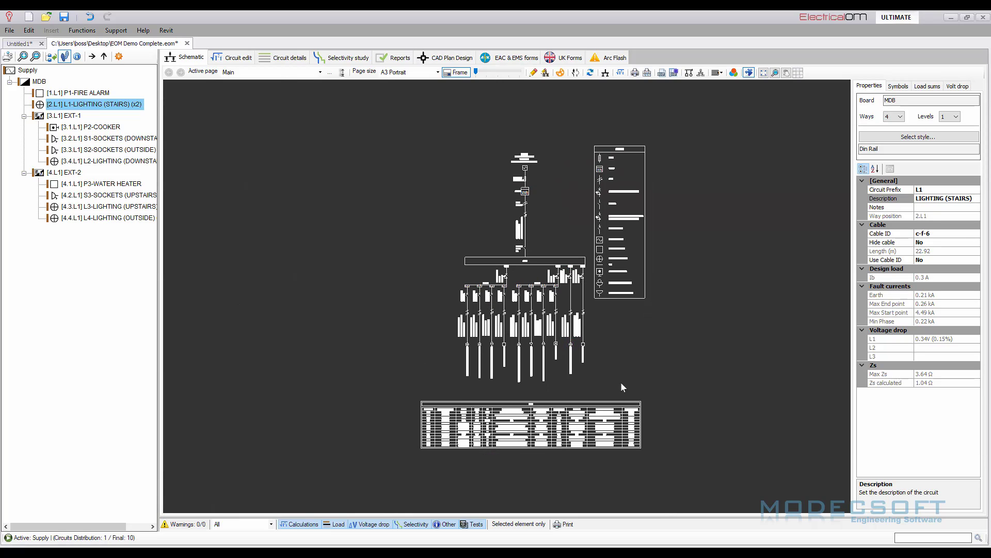
{"action": "scroll", "coordinate": [703, 376], "scroll_direction": "down", "scroll_amount": 3}
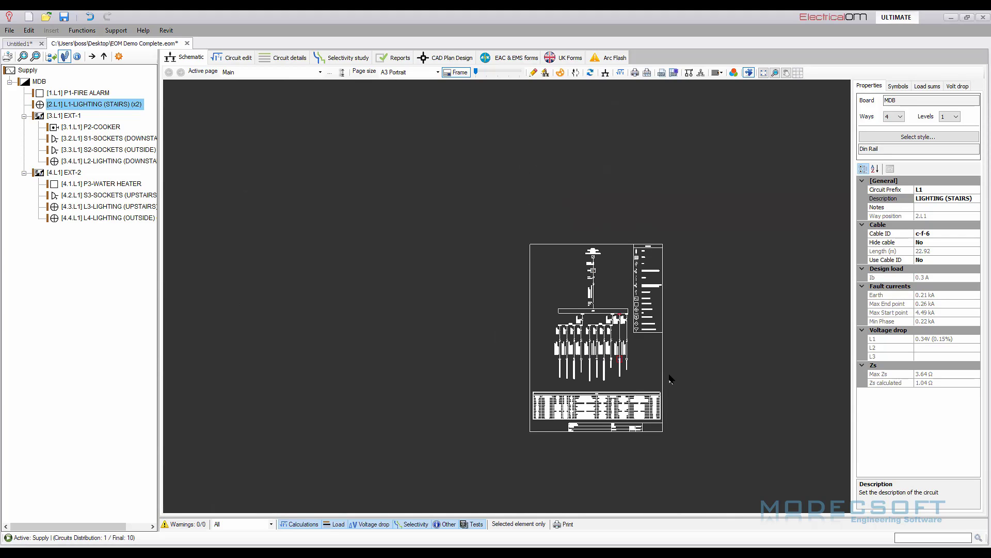
{"action": "scroll", "coordinate": [676, 378], "scroll_direction": "up", "scroll_amount": 2}
{"action": "middle_click_drag", "start_coordinate": [716, 415], "coordinate": [687, 389]}
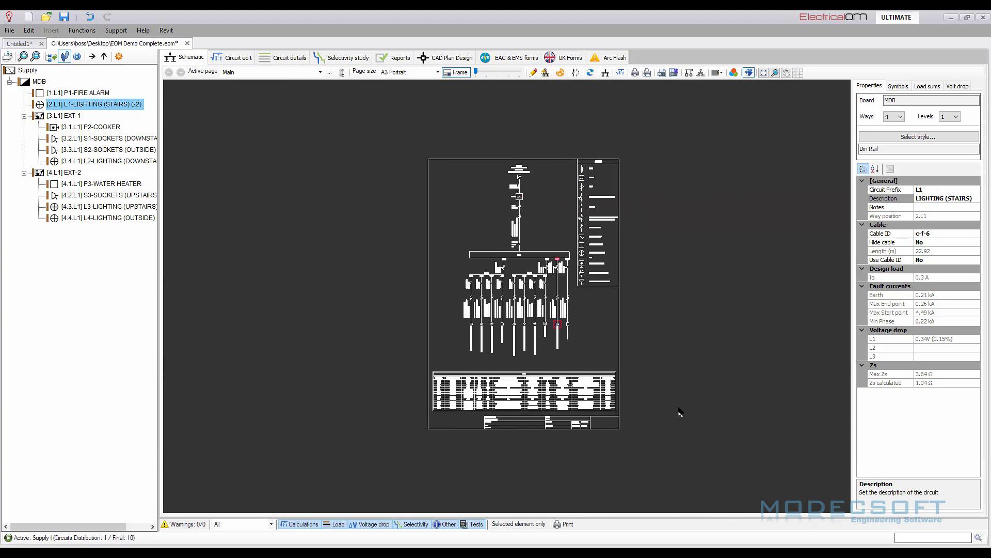
{"action": "scroll", "coordinate": [683, 413], "scroll_direction": "up", "scroll_amount": 1}
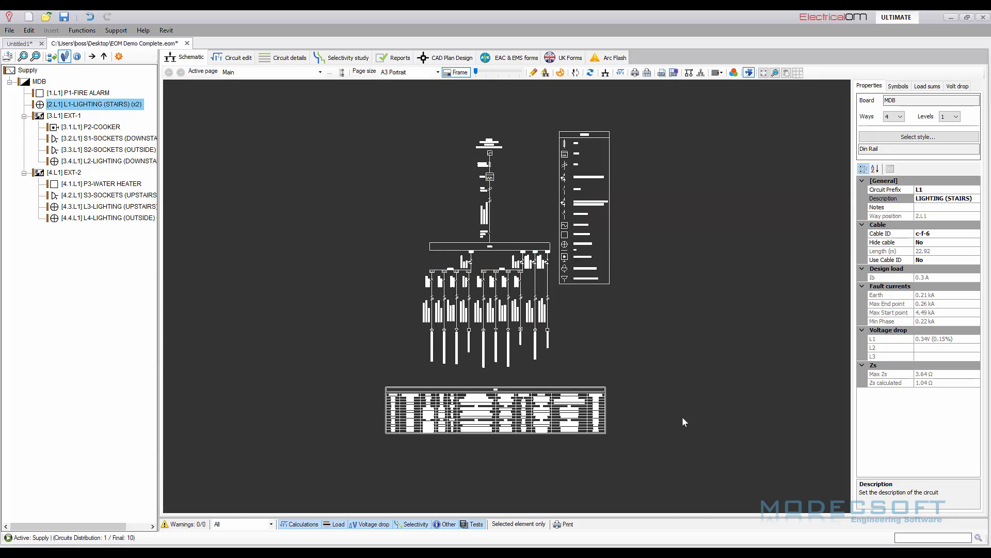
{"action": "scroll", "coordinate": [683, 416], "scroll_direction": "down", "scroll_amount": 1}
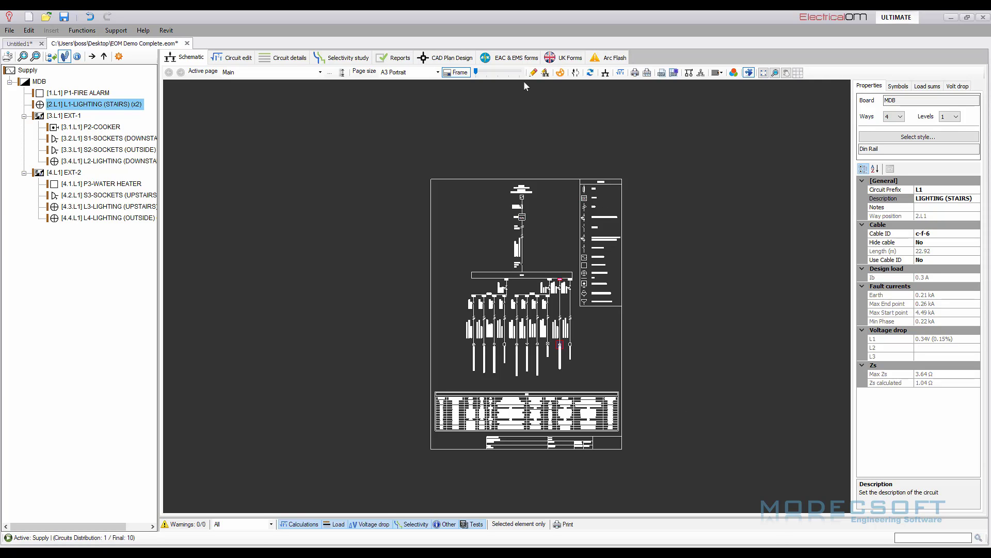
Switch to the CAD plan of the ground plan's SMALL POWER AND SYSTEMS page and filter its symbols to Printed only.
{"action": "left_click", "coordinate": [448, 58]}
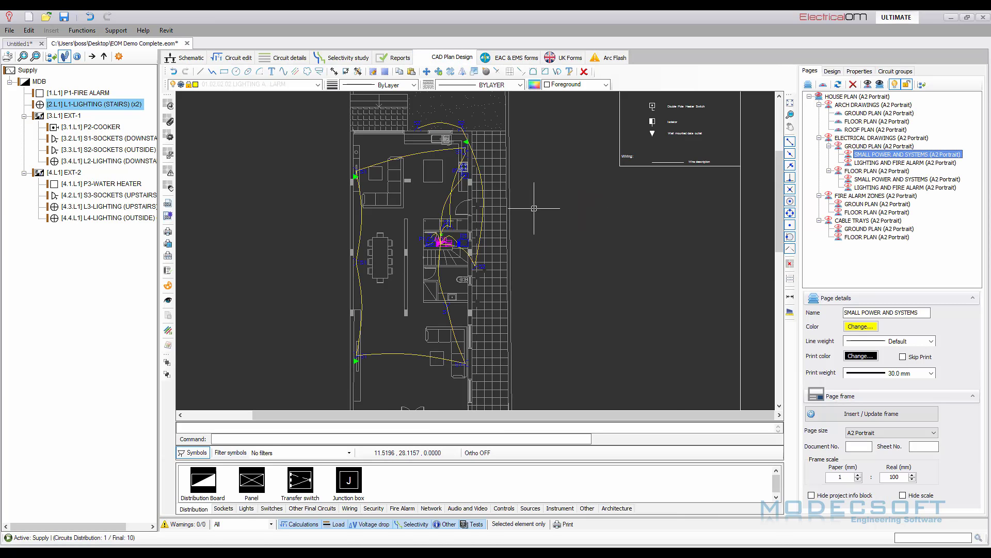
{"action": "scroll", "coordinate": [534, 208], "scroll_direction": "down", "scroll_amount": 2}
{"action": "scroll", "coordinate": [445, 319], "scroll_direction": "up", "scroll_amount": 3}
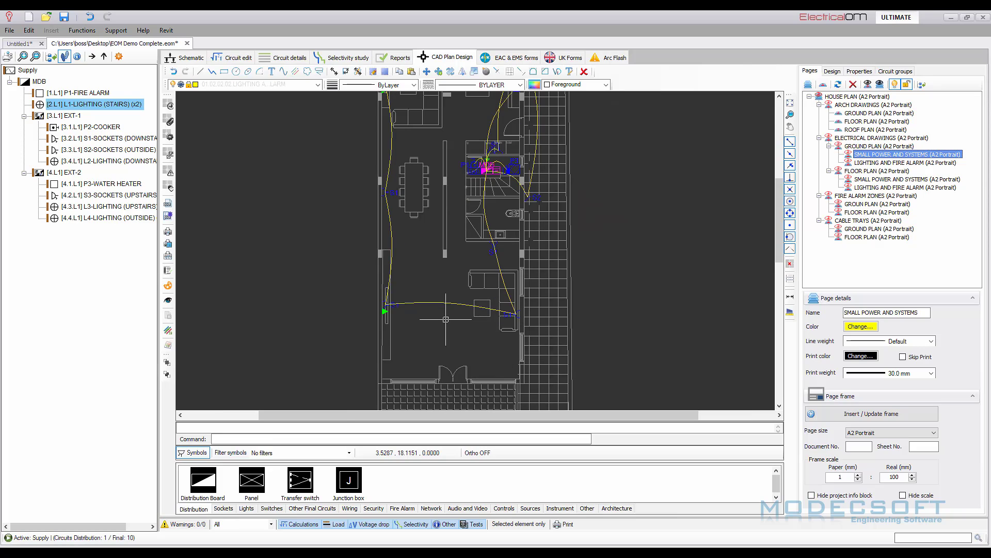
{"action": "left_click", "coordinate": [299, 453]}
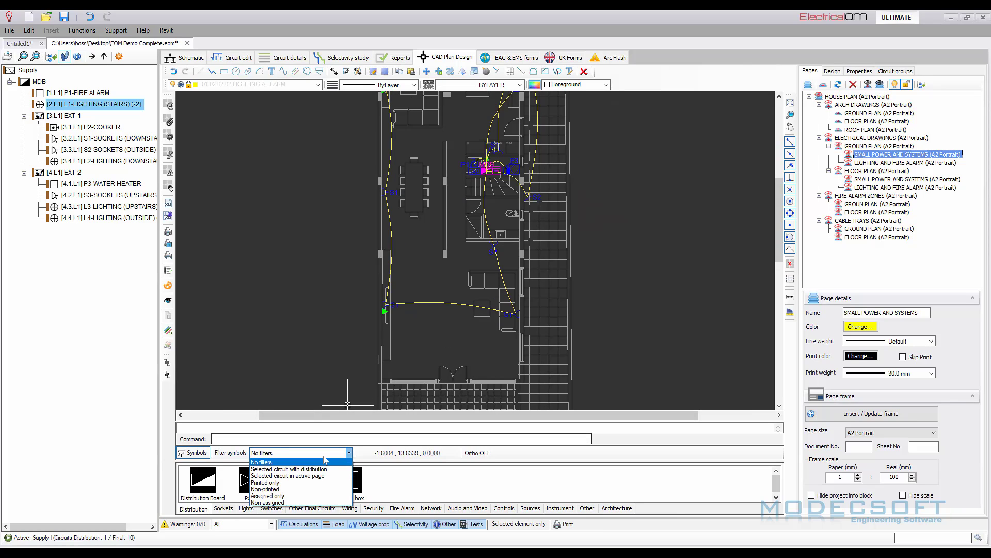
{"action": "left_click", "coordinate": [302, 482]}
{"action": "scroll", "coordinate": [451, 310], "scroll_direction": "down", "scroll_amount": 3}
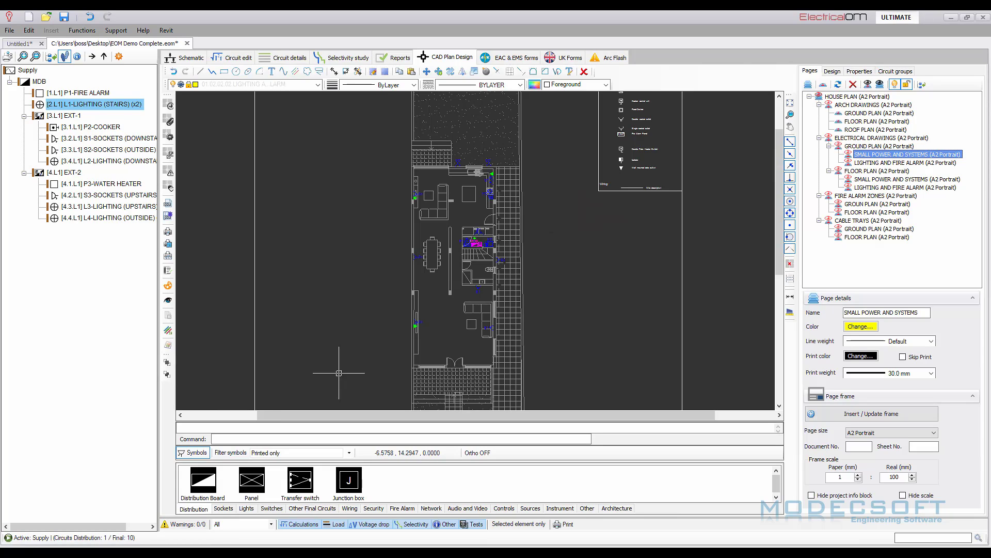
{"action": "scroll", "coordinate": [578, 222], "scroll_direction": "up", "scroll_amount": 2}
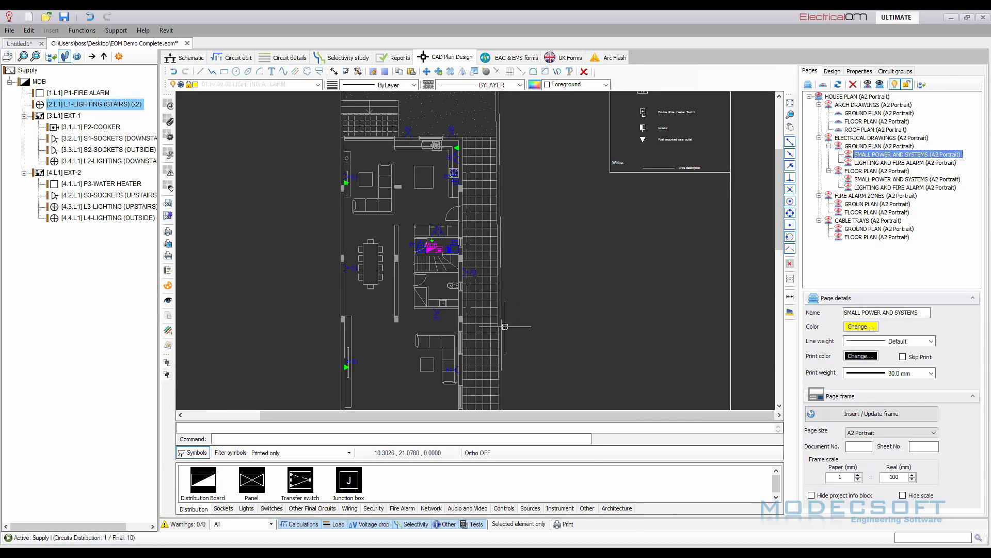